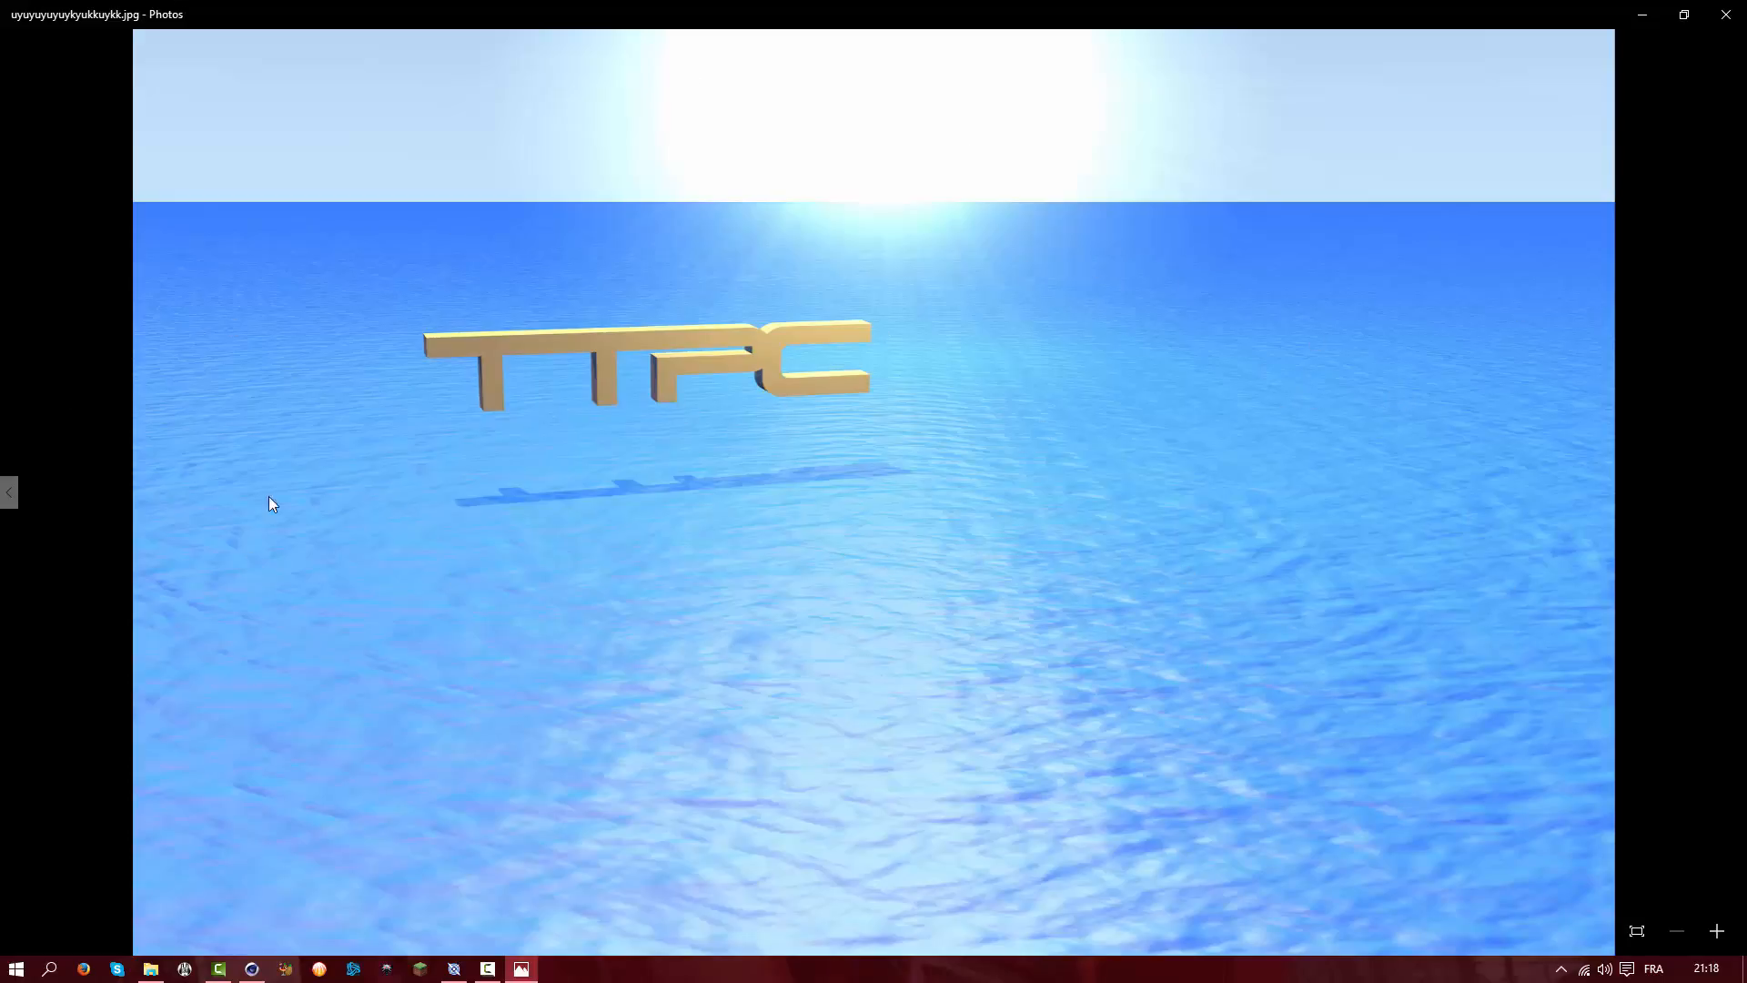
left_click(8, 492)
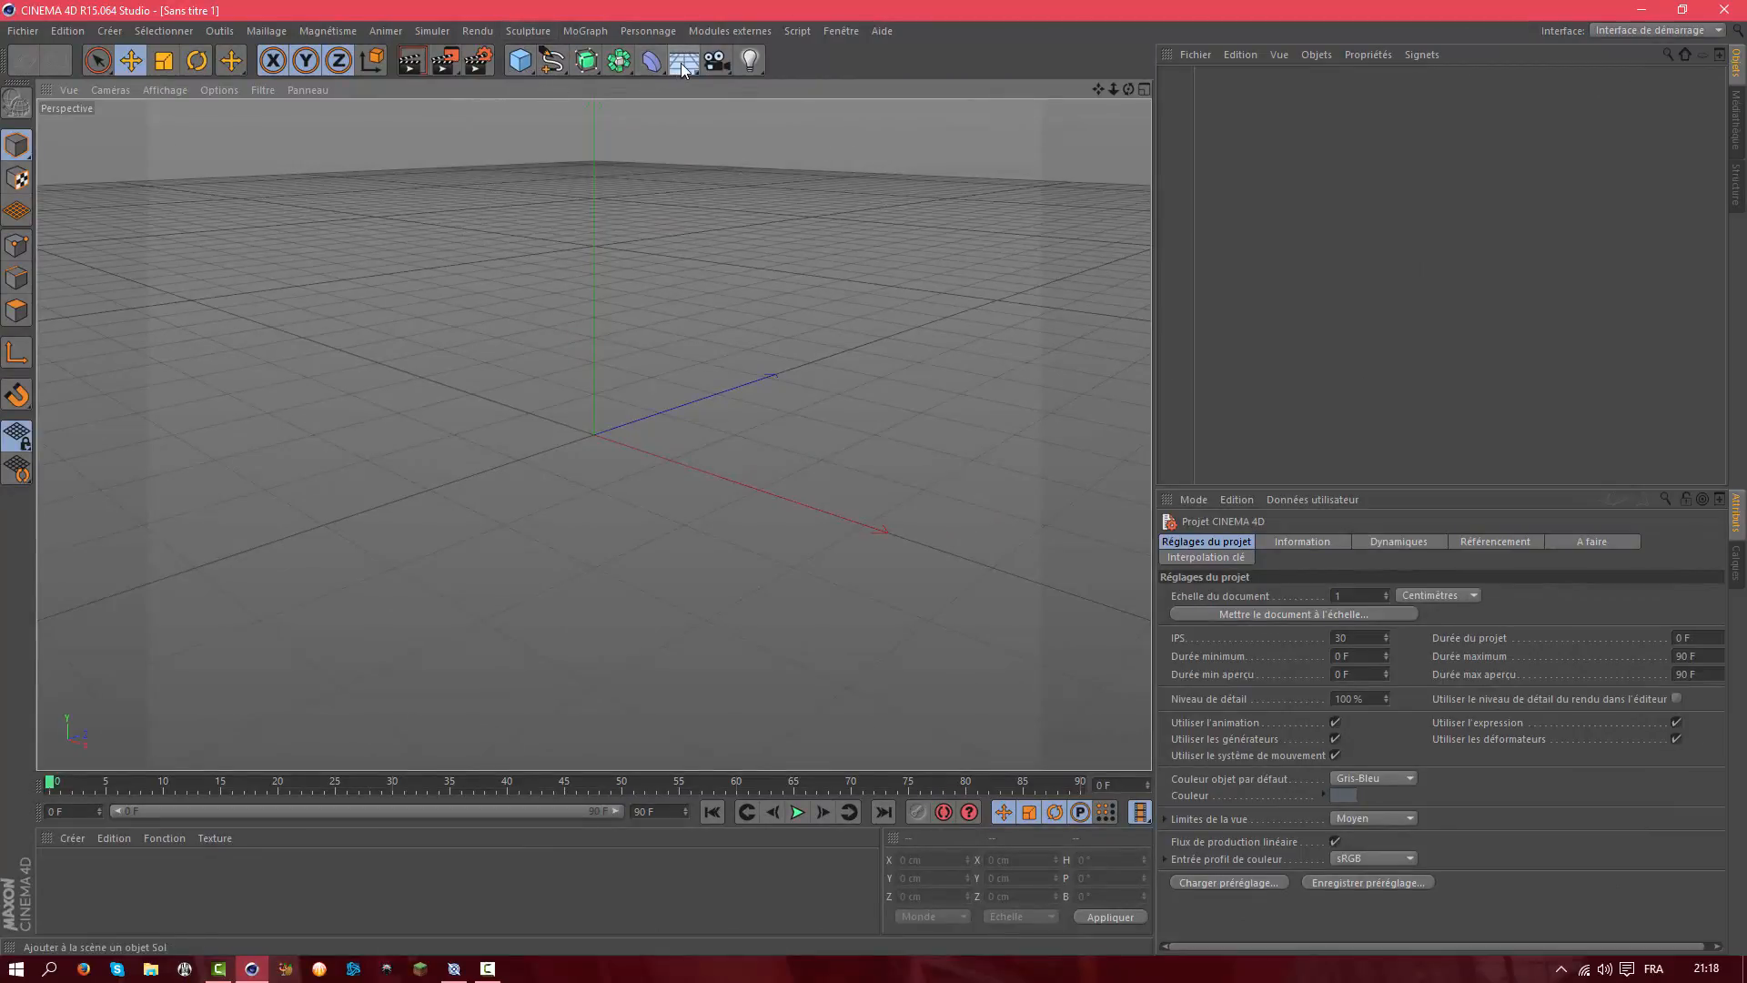
Switch to Cinema 4D and add a floor (Sol) object to the empty scene
left_click_drag(684, 64, 735, 94)
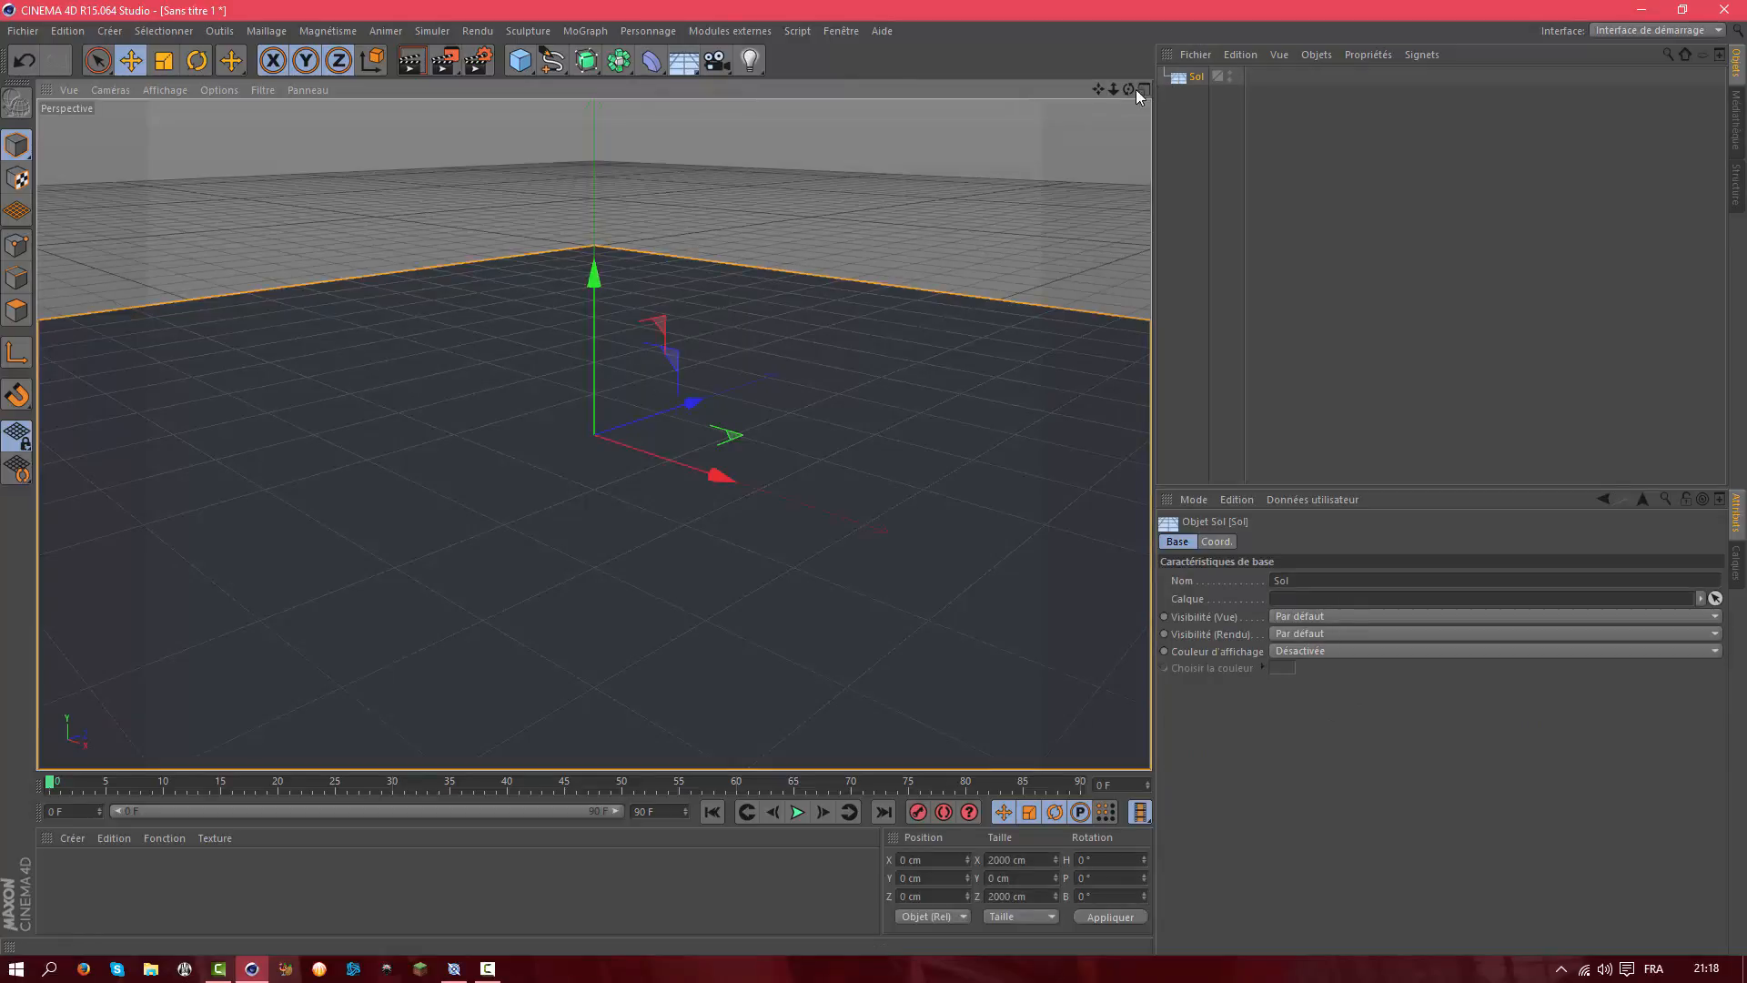
left_click_drag(1128, 89, 1251, 73)
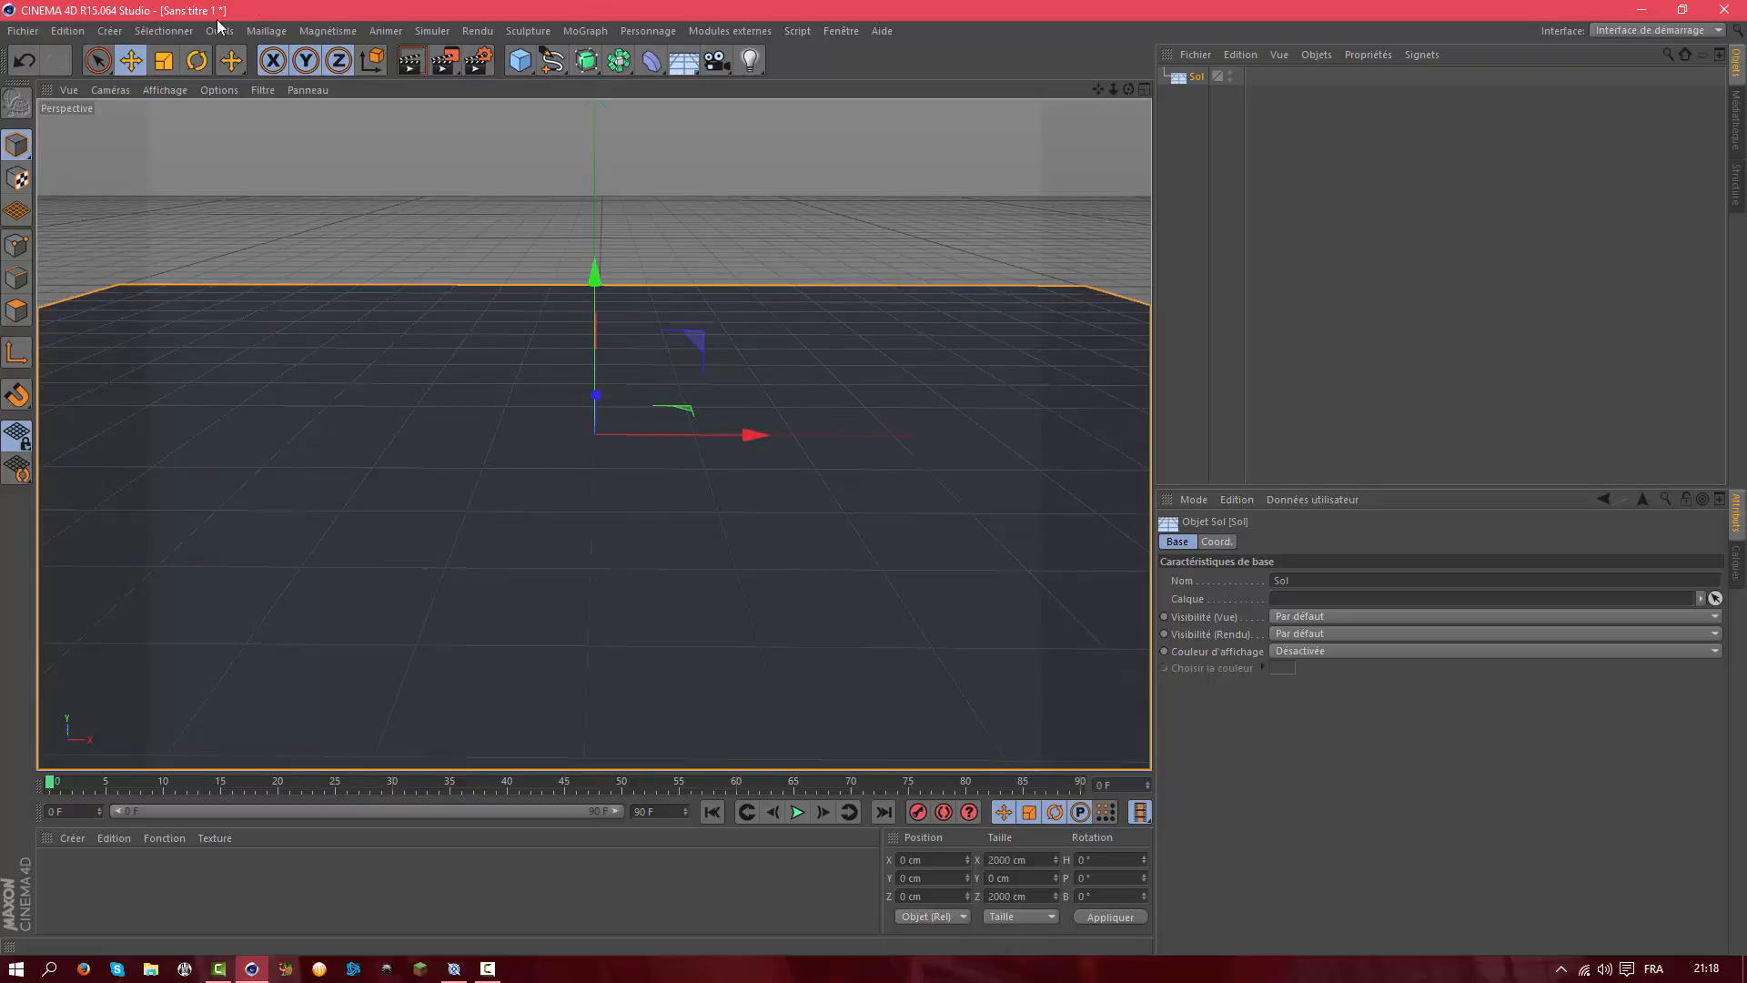
Set the render output size to the 1920 x 1200 screen (Ecran) preset in the render settings
left_click(477, 60)
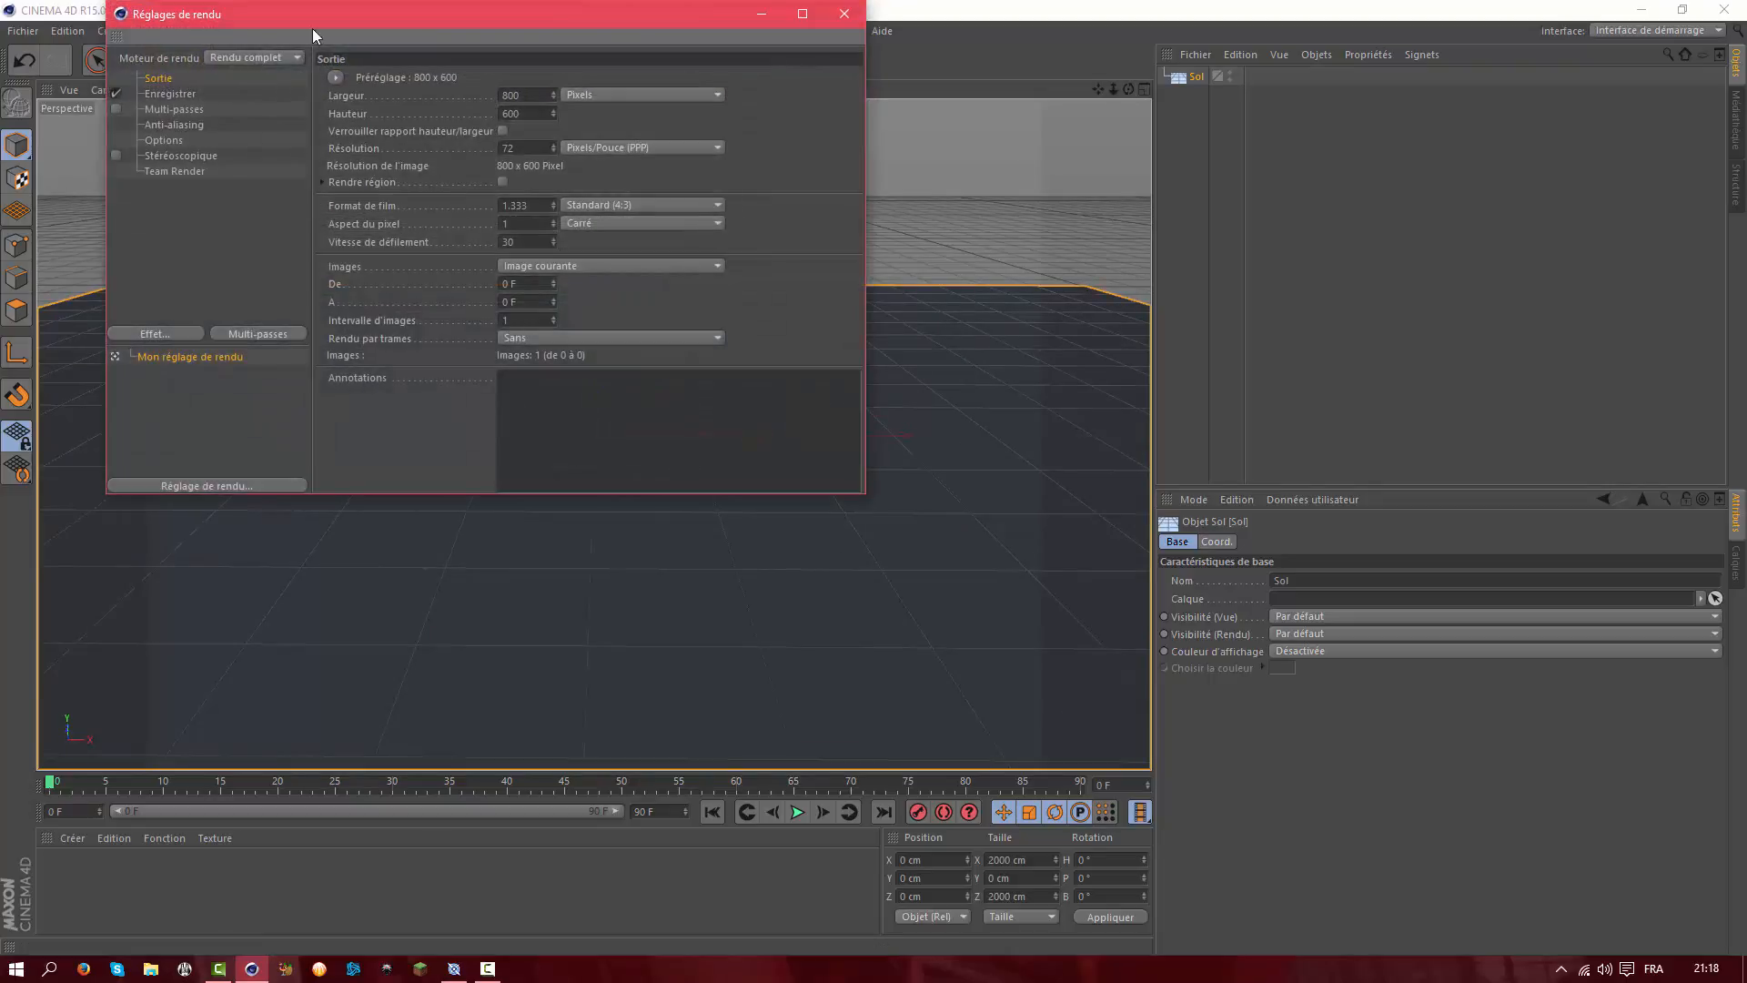
left_click(335, 79)
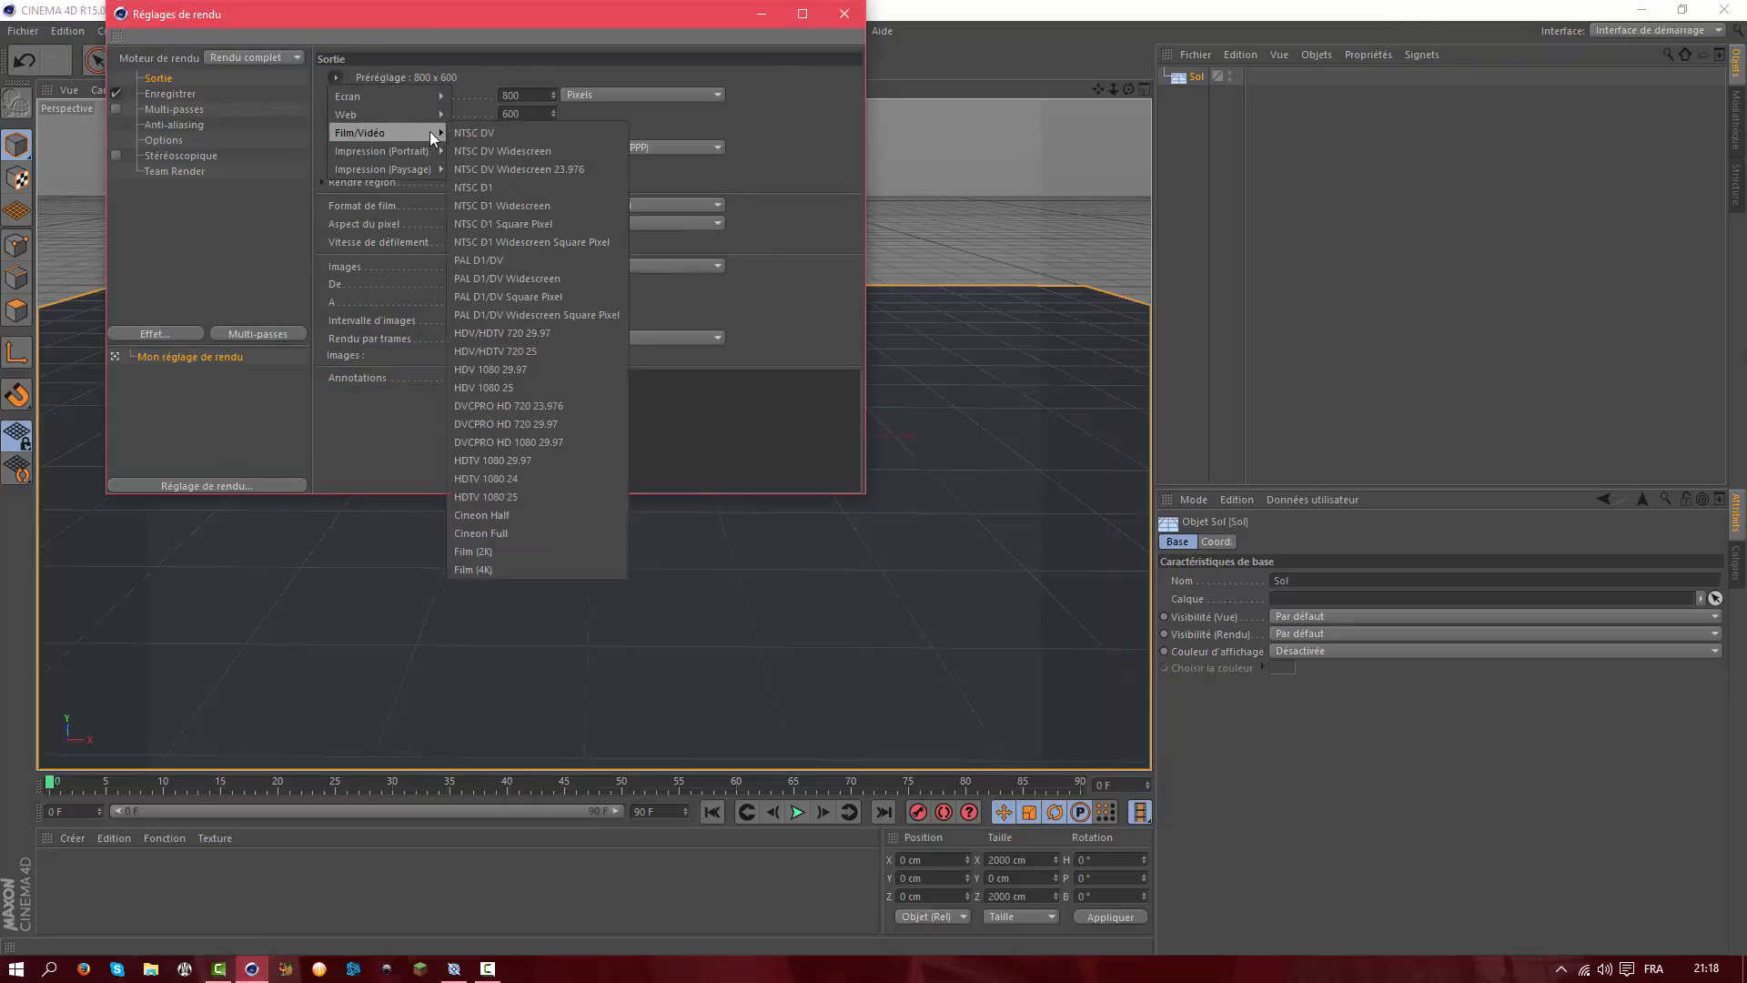
mouse_move(412, 95)
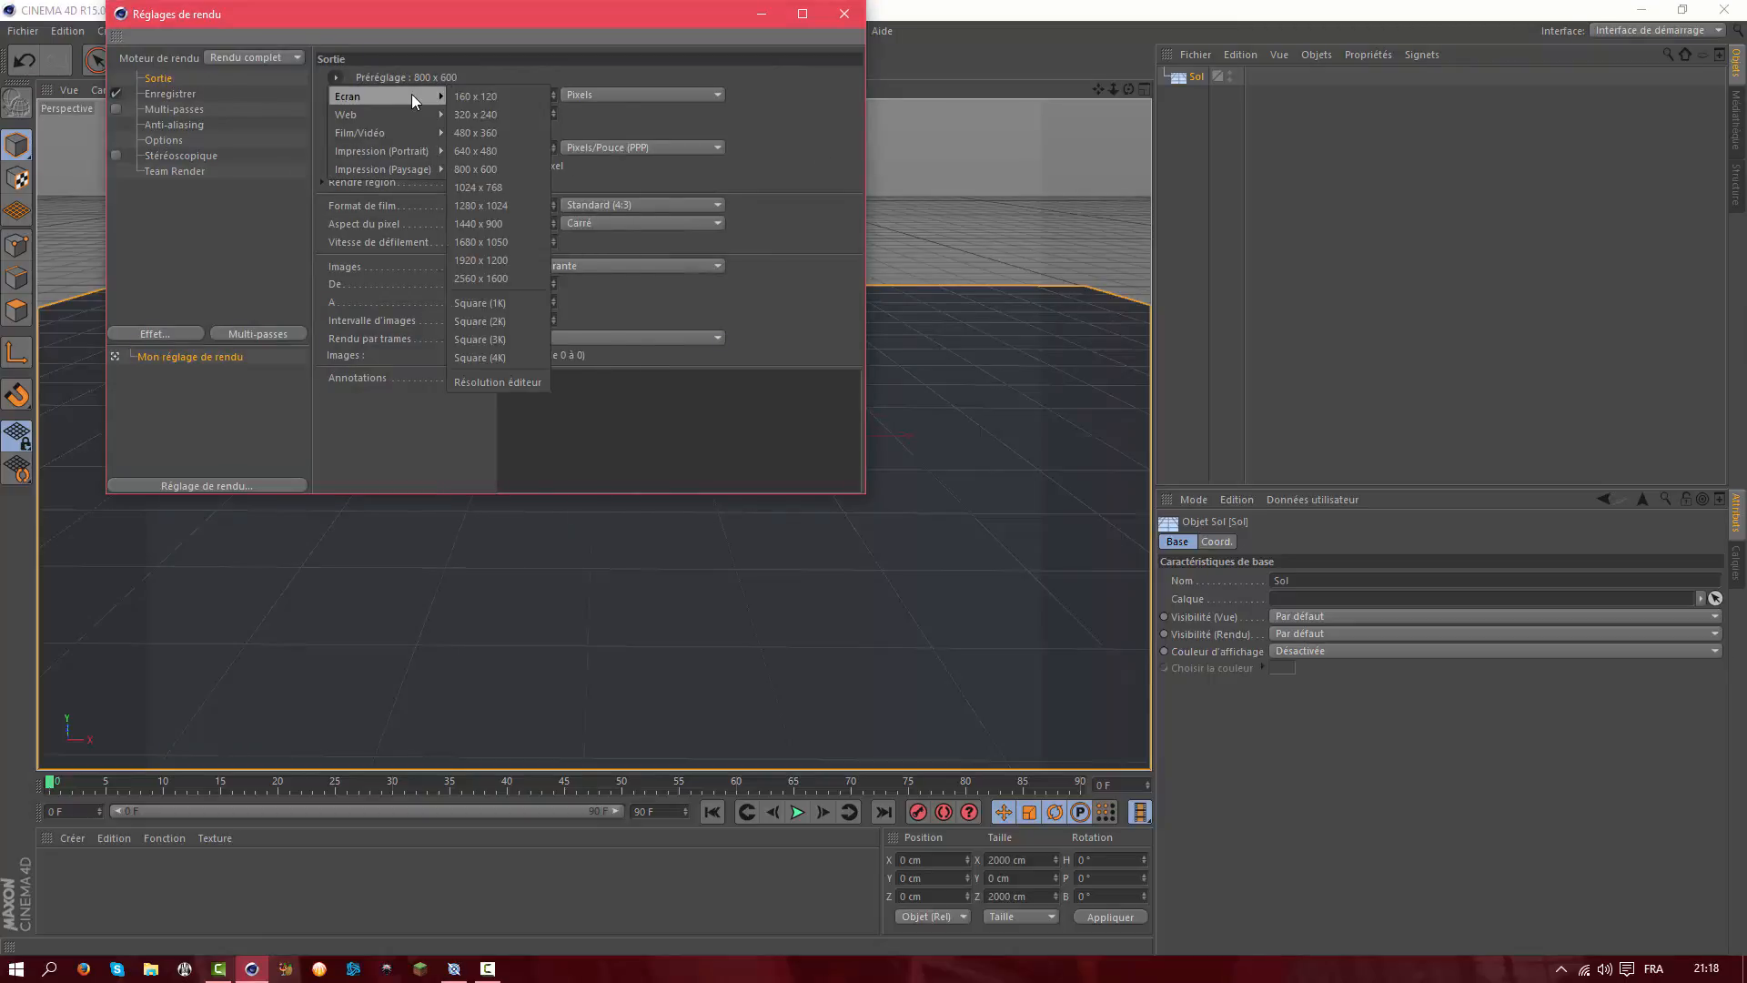
left_click(493, 261)
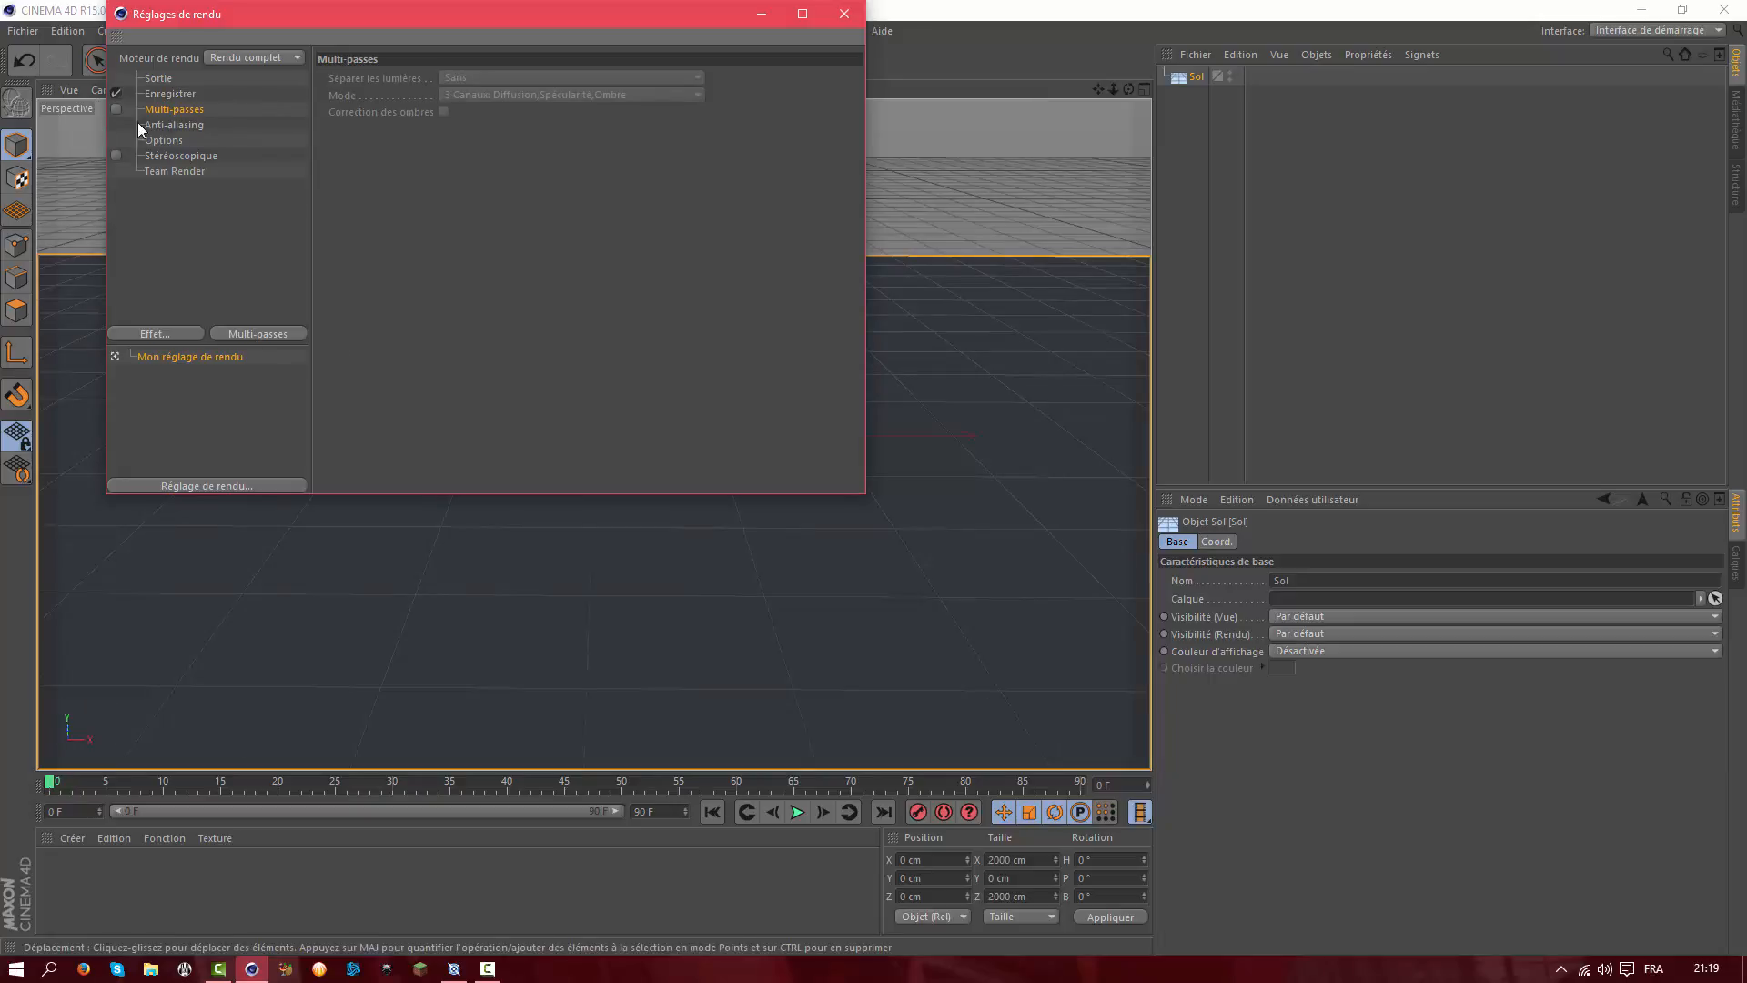
Set the saved image format of the render to JPEG
left_click(170, 93)
left_click(561, 128)
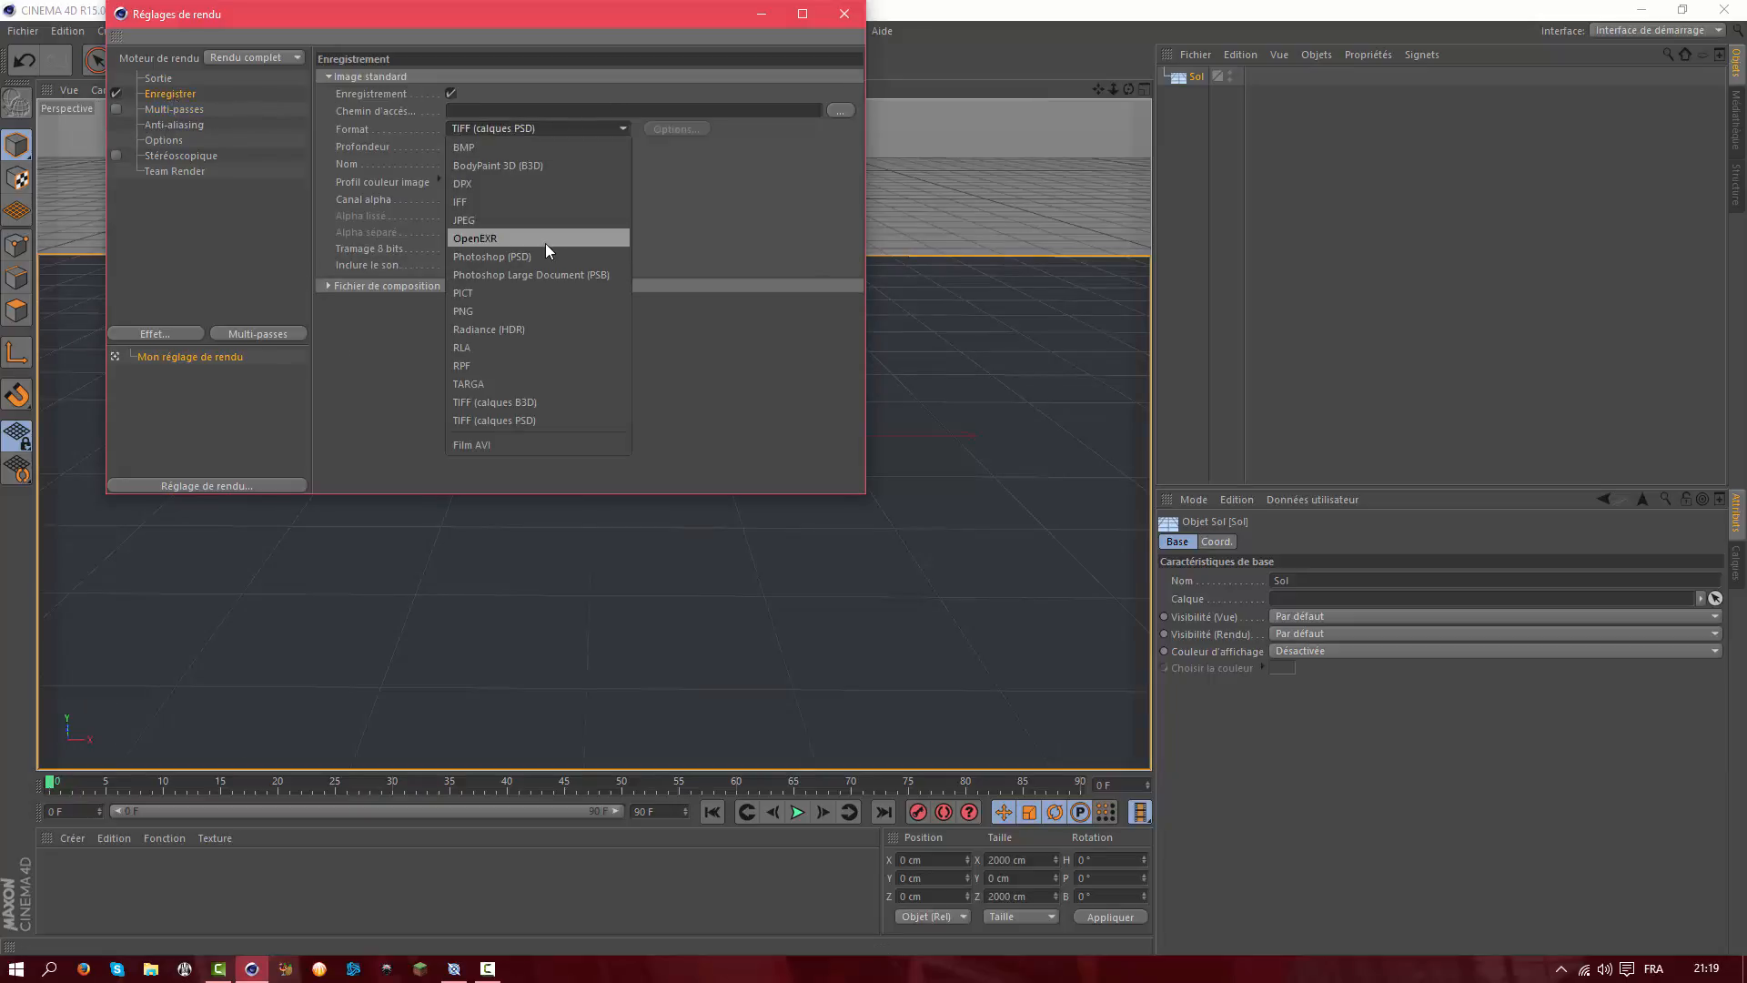
left_click(539, 219)
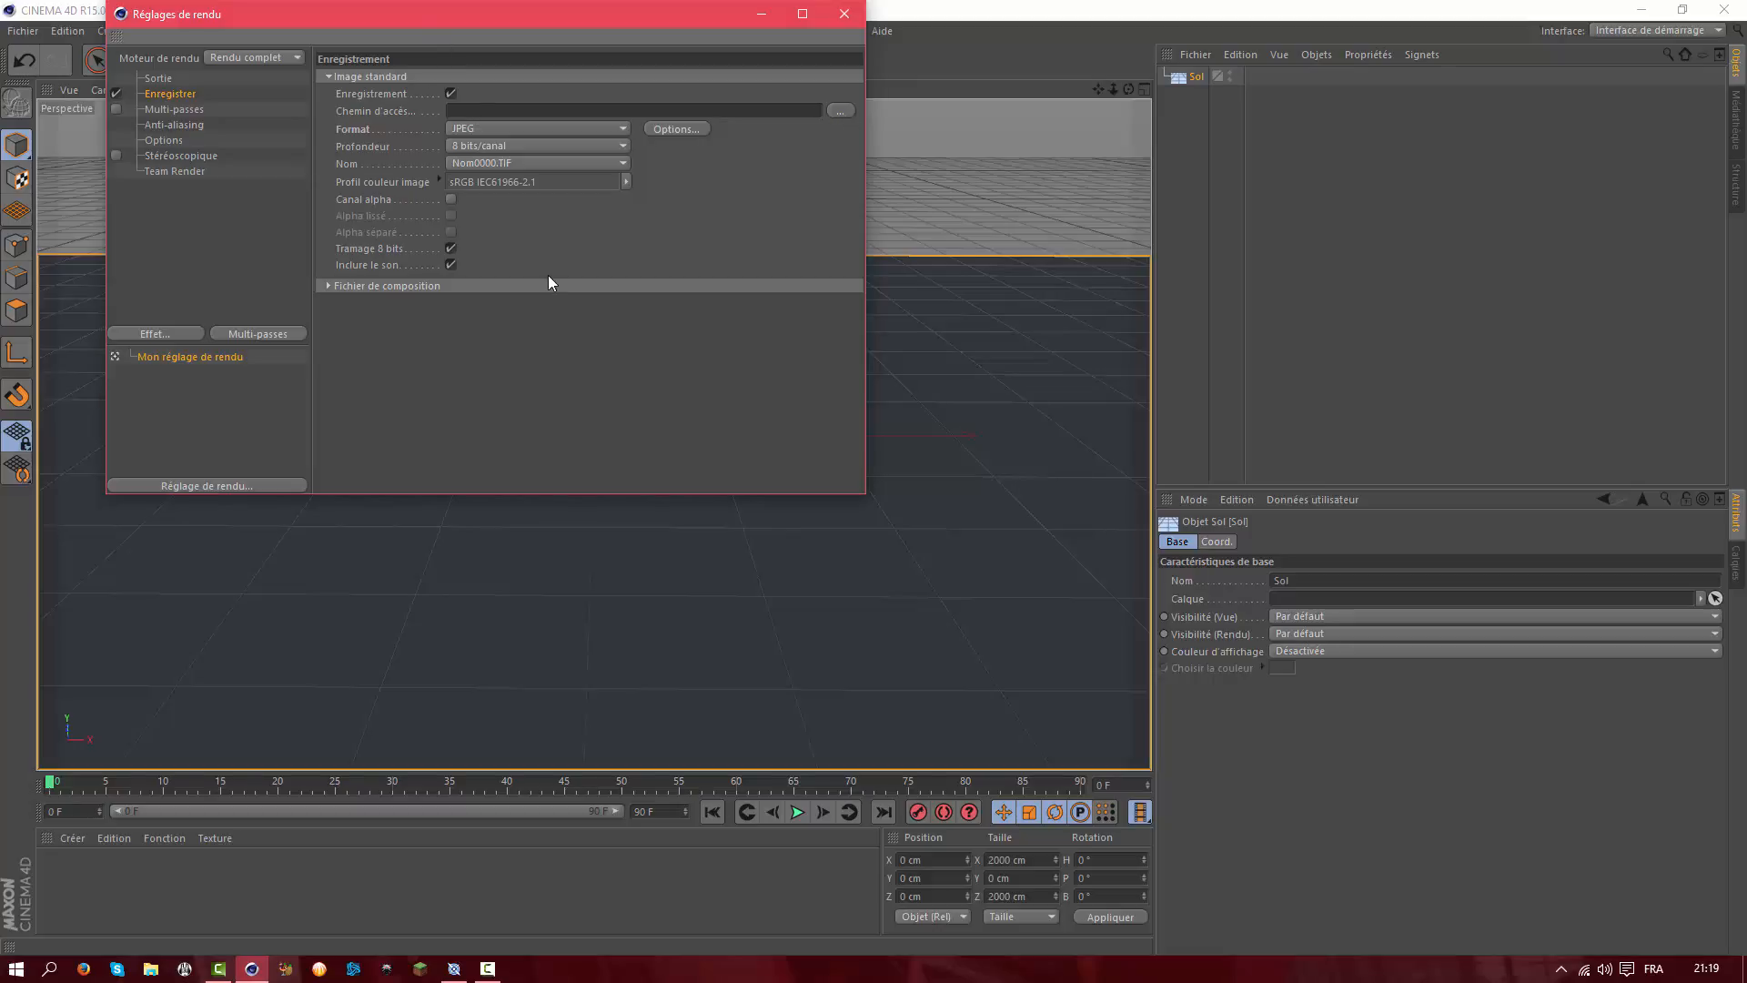
Set the render anti-aliasing to Au mieux with a maximum level of 2x2, and close the render settings
left_click(198, 124)
left_click(511, 80)
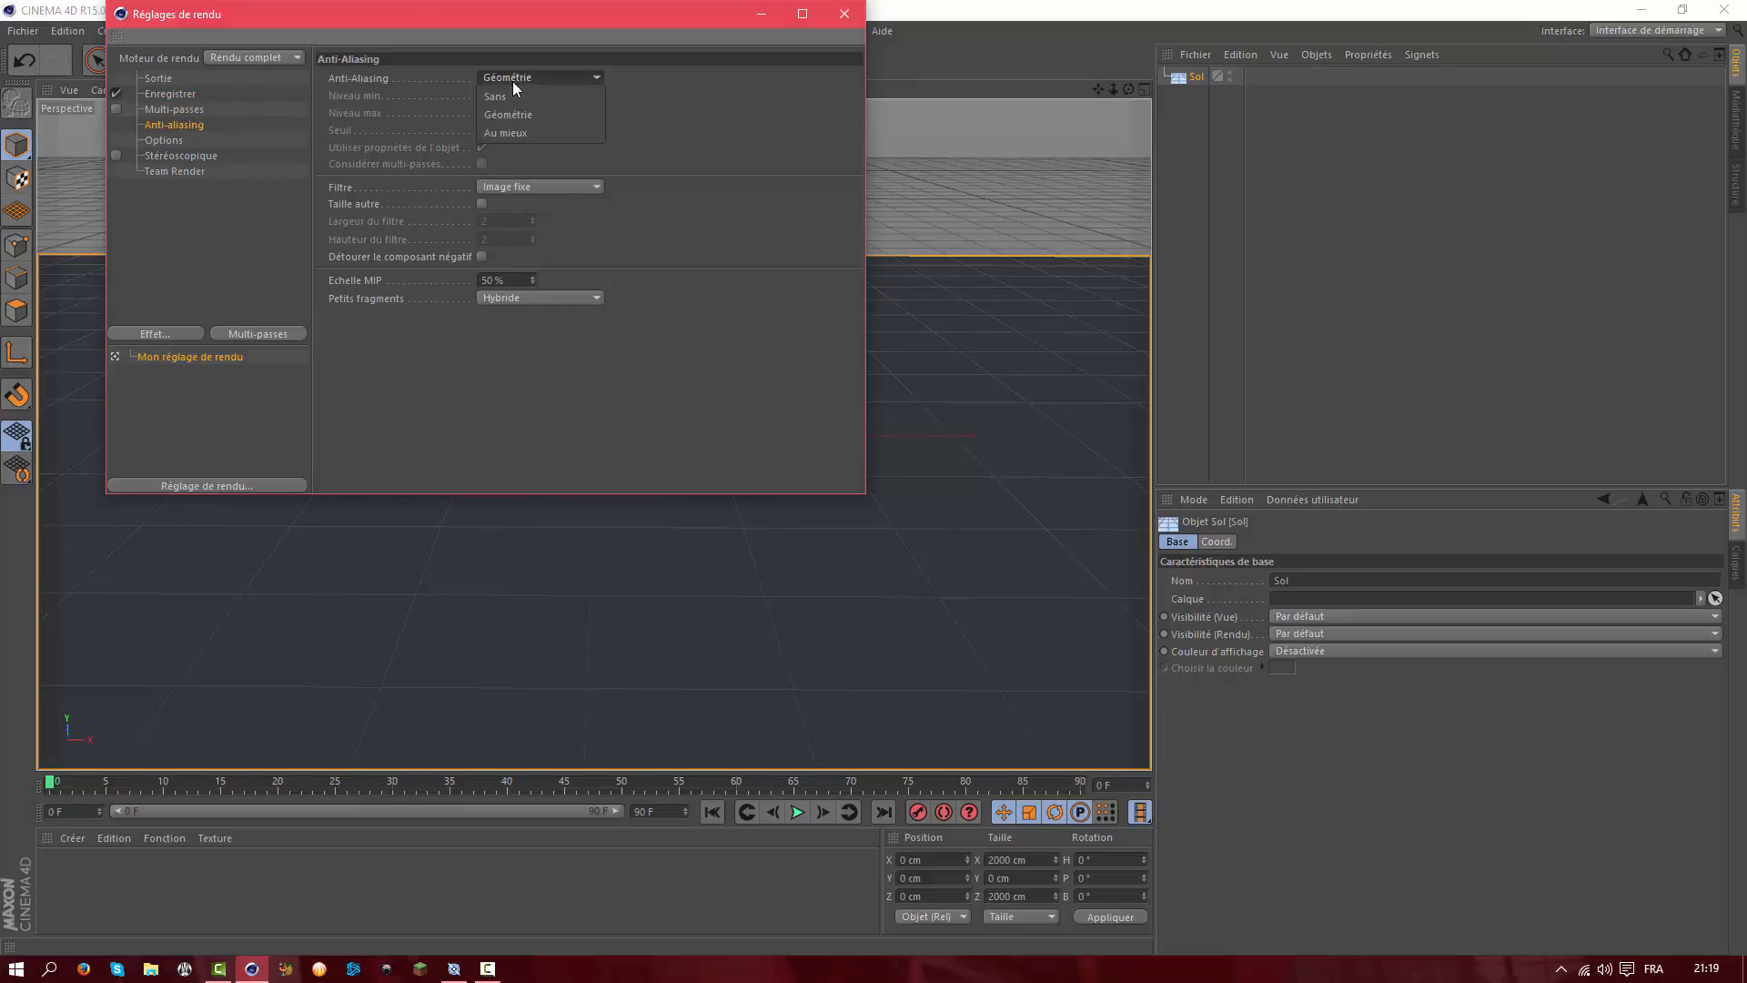
left_click(515, 113)
left_click(517, 111)
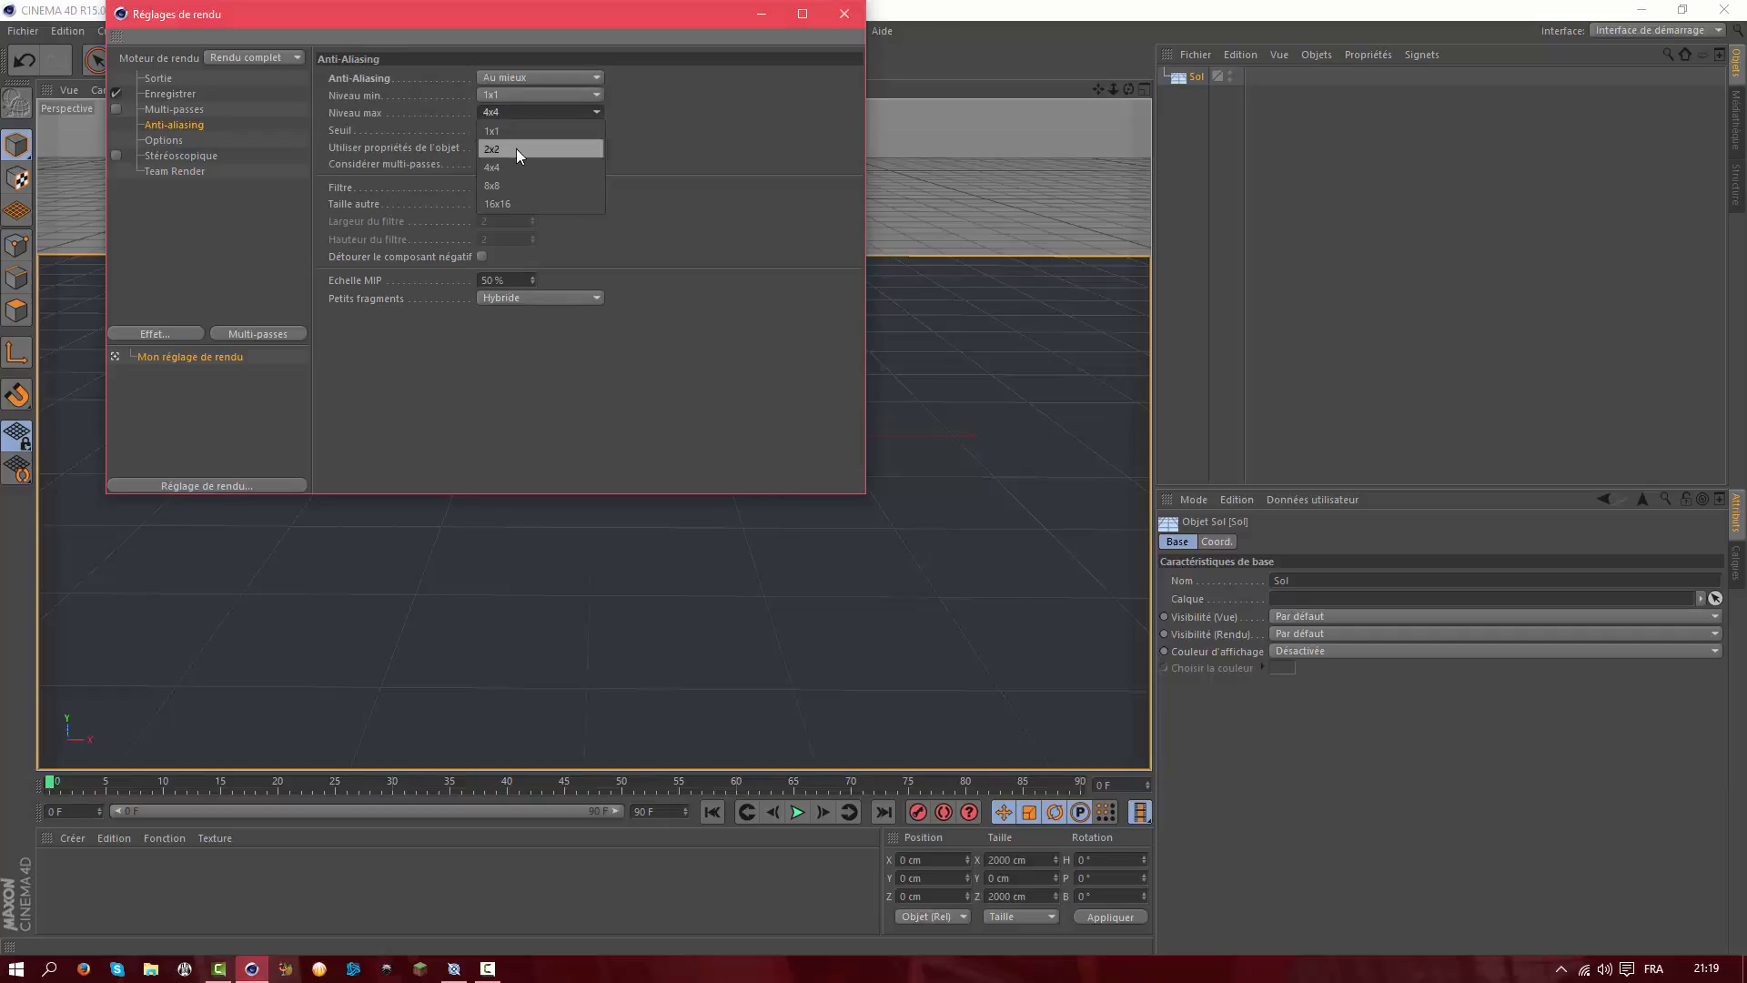
left_click(516, 149)
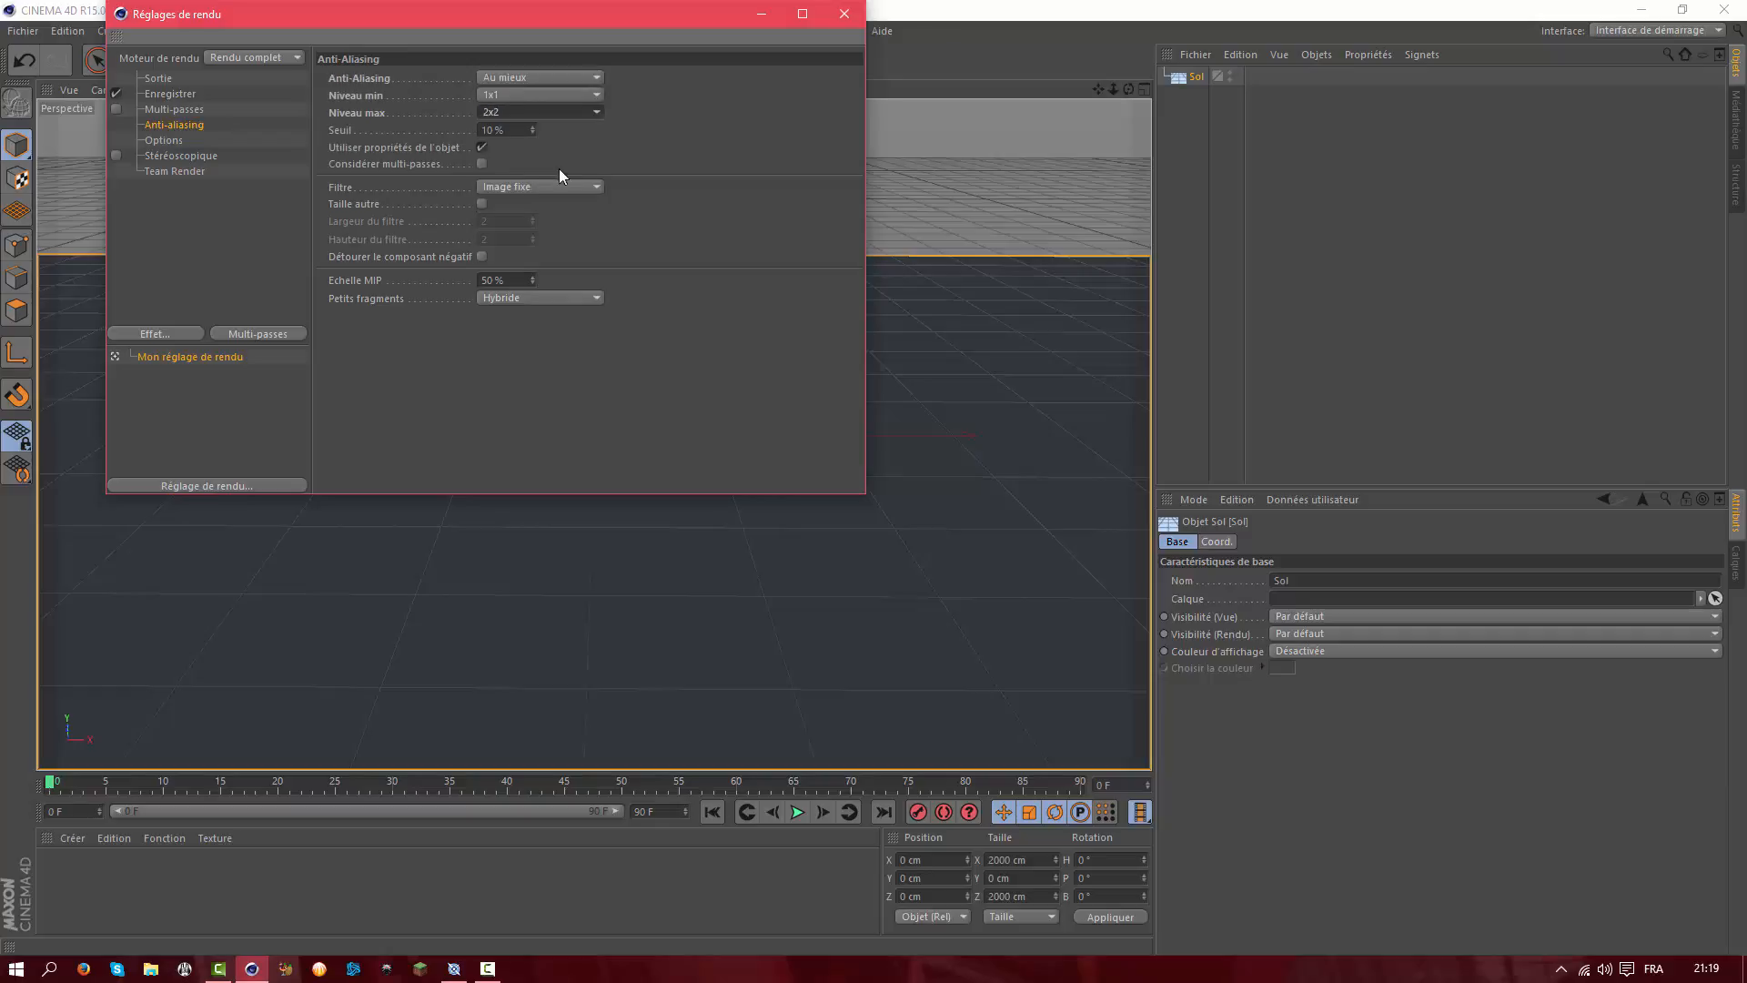
left_click(846, 14)
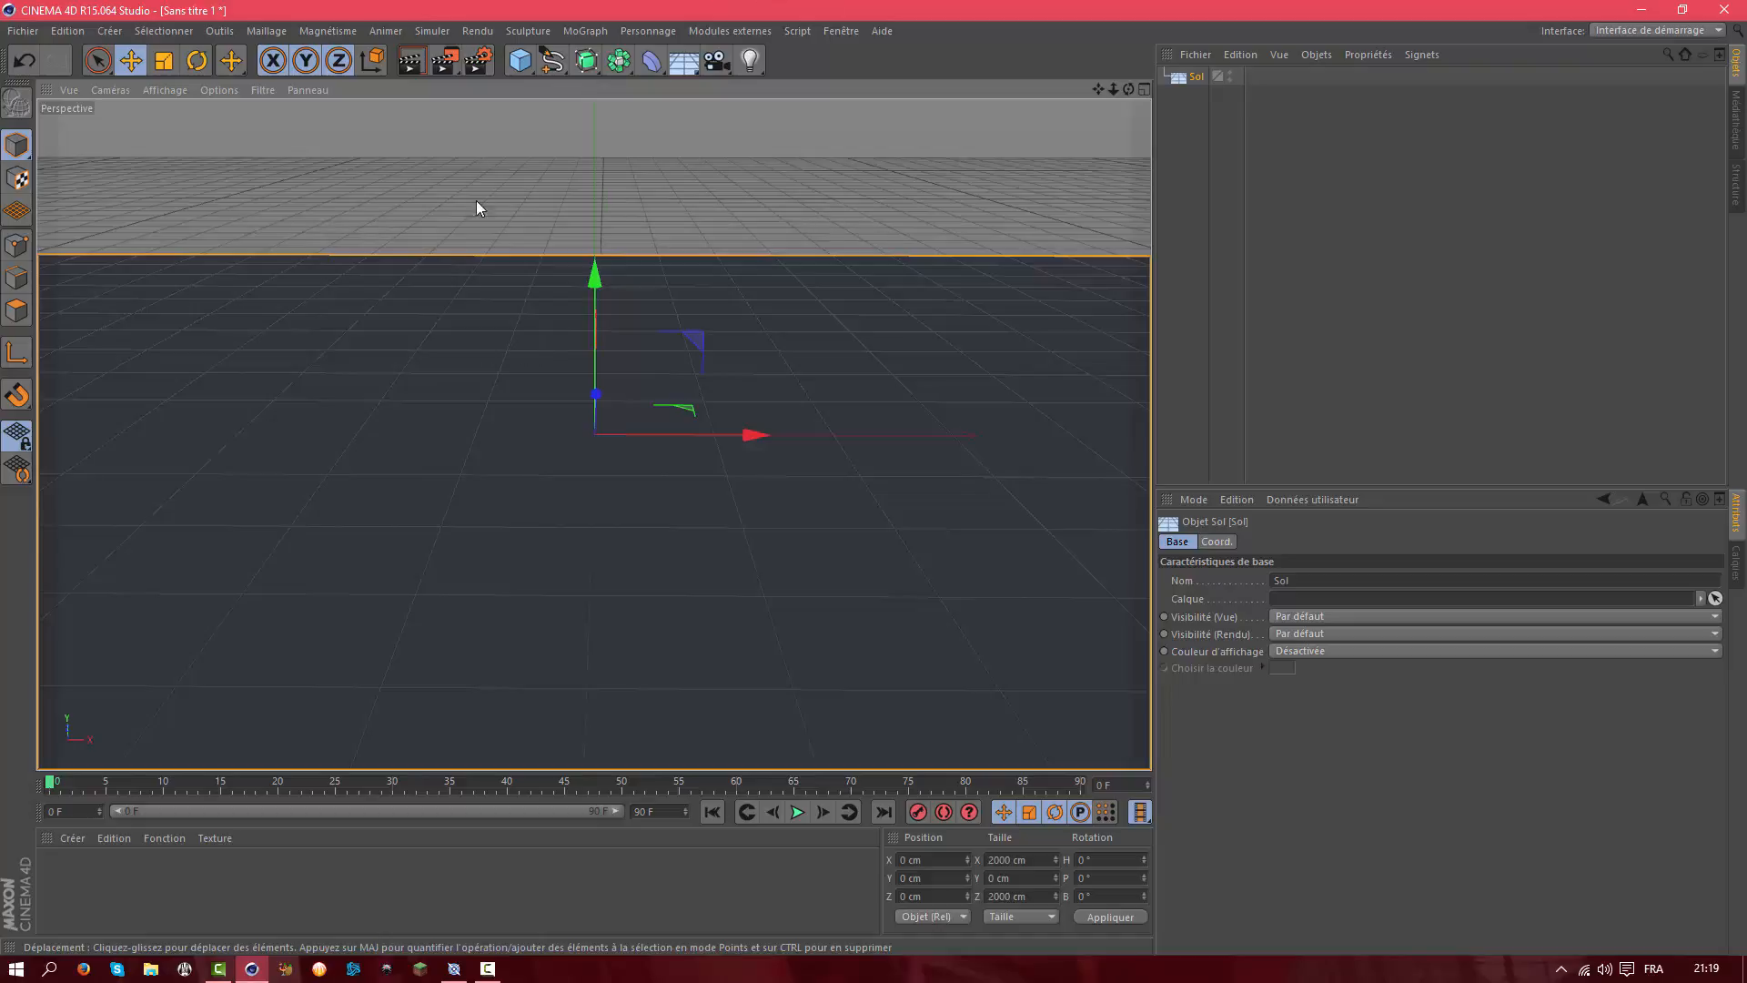
Create a new material and set its colour to bright blue (R 0, V 161, B 255)
double_click(75, 892)
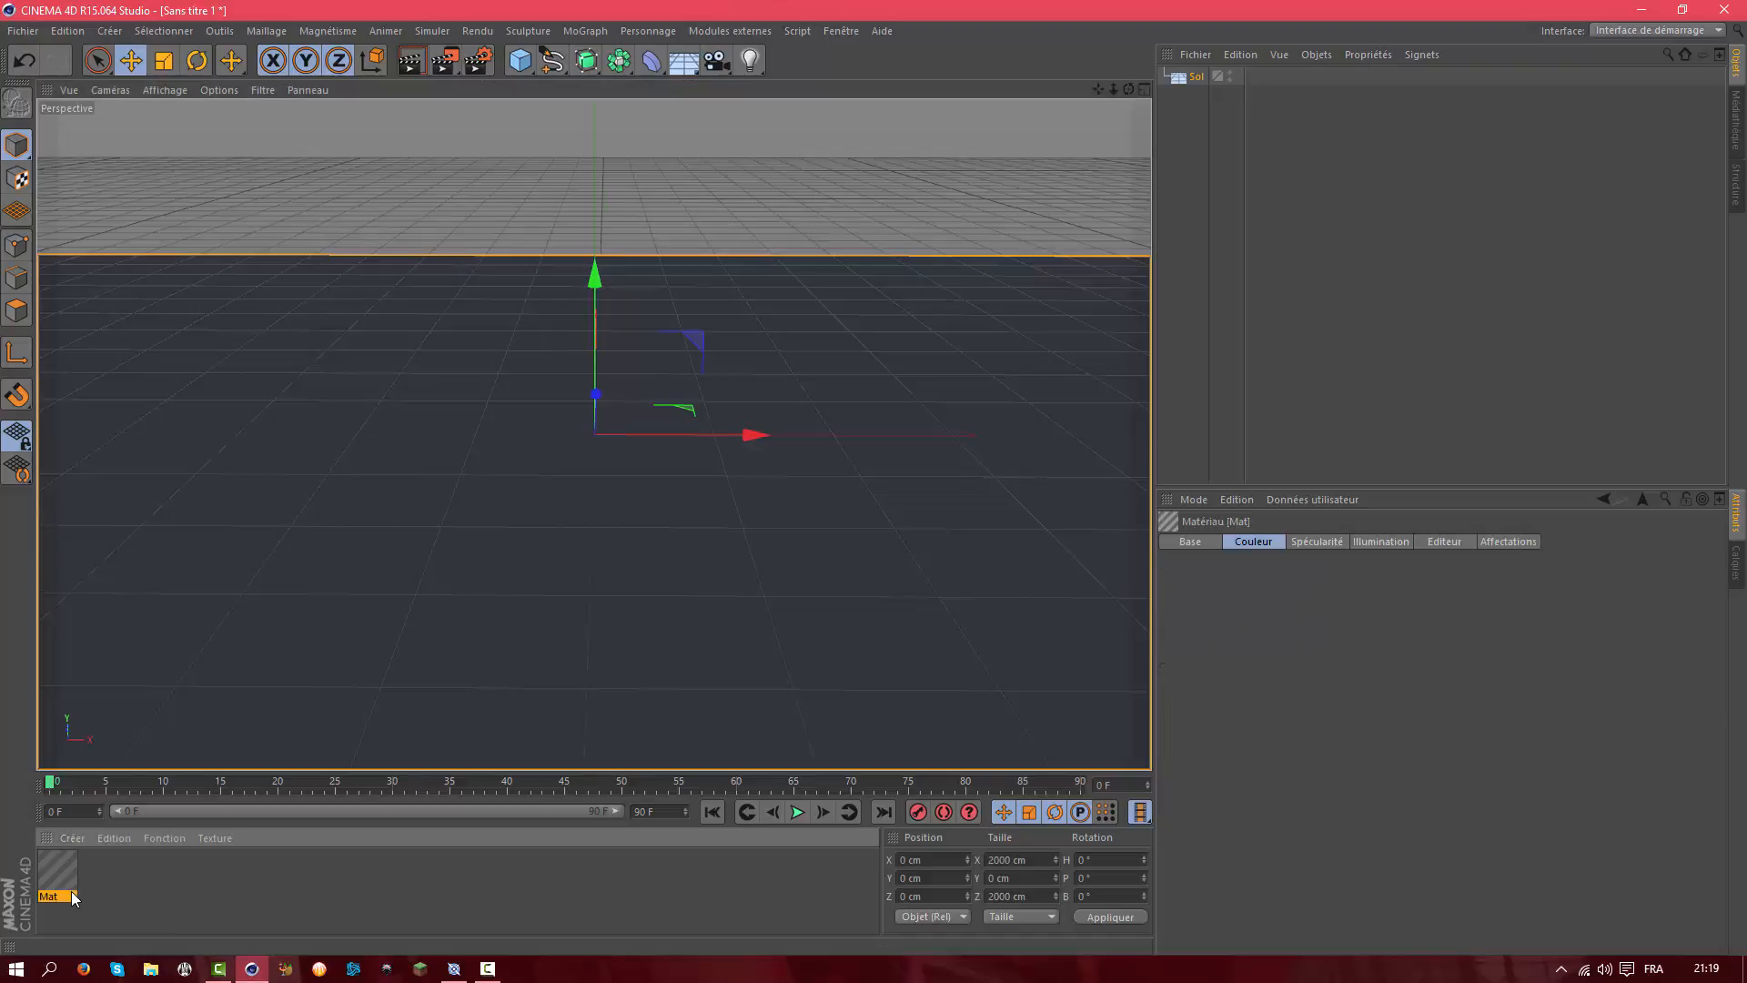
double_click(58, 872)
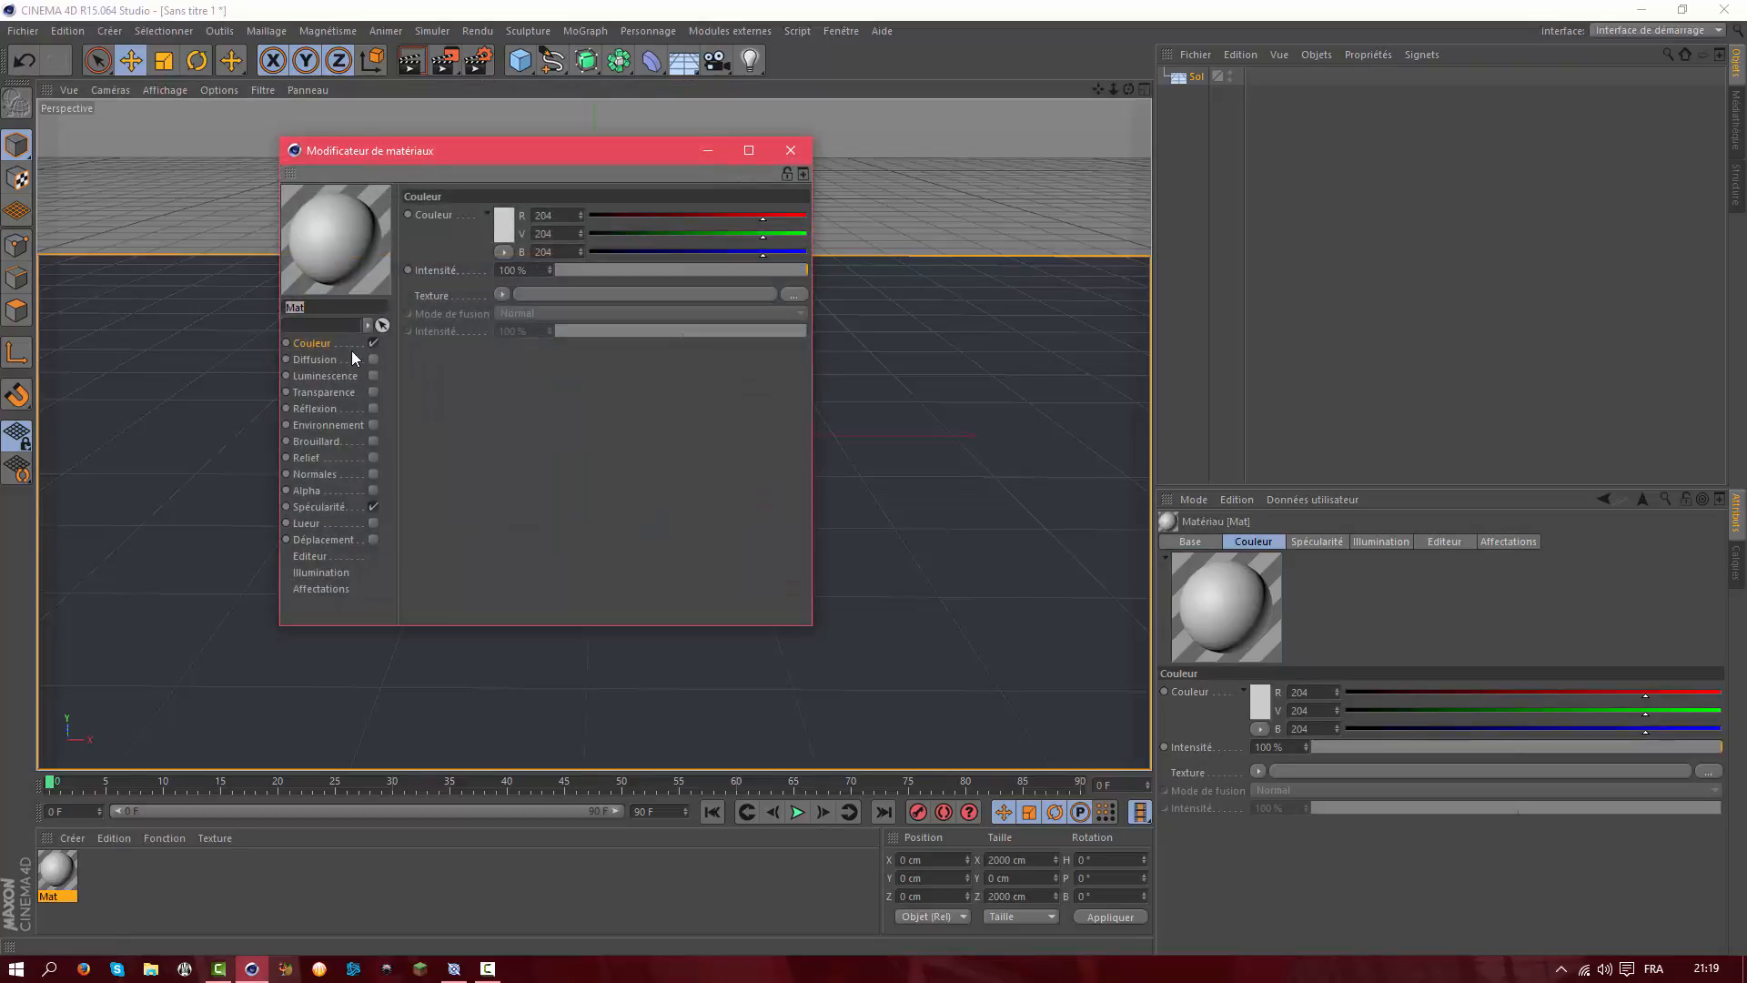
left_click(505, 223)
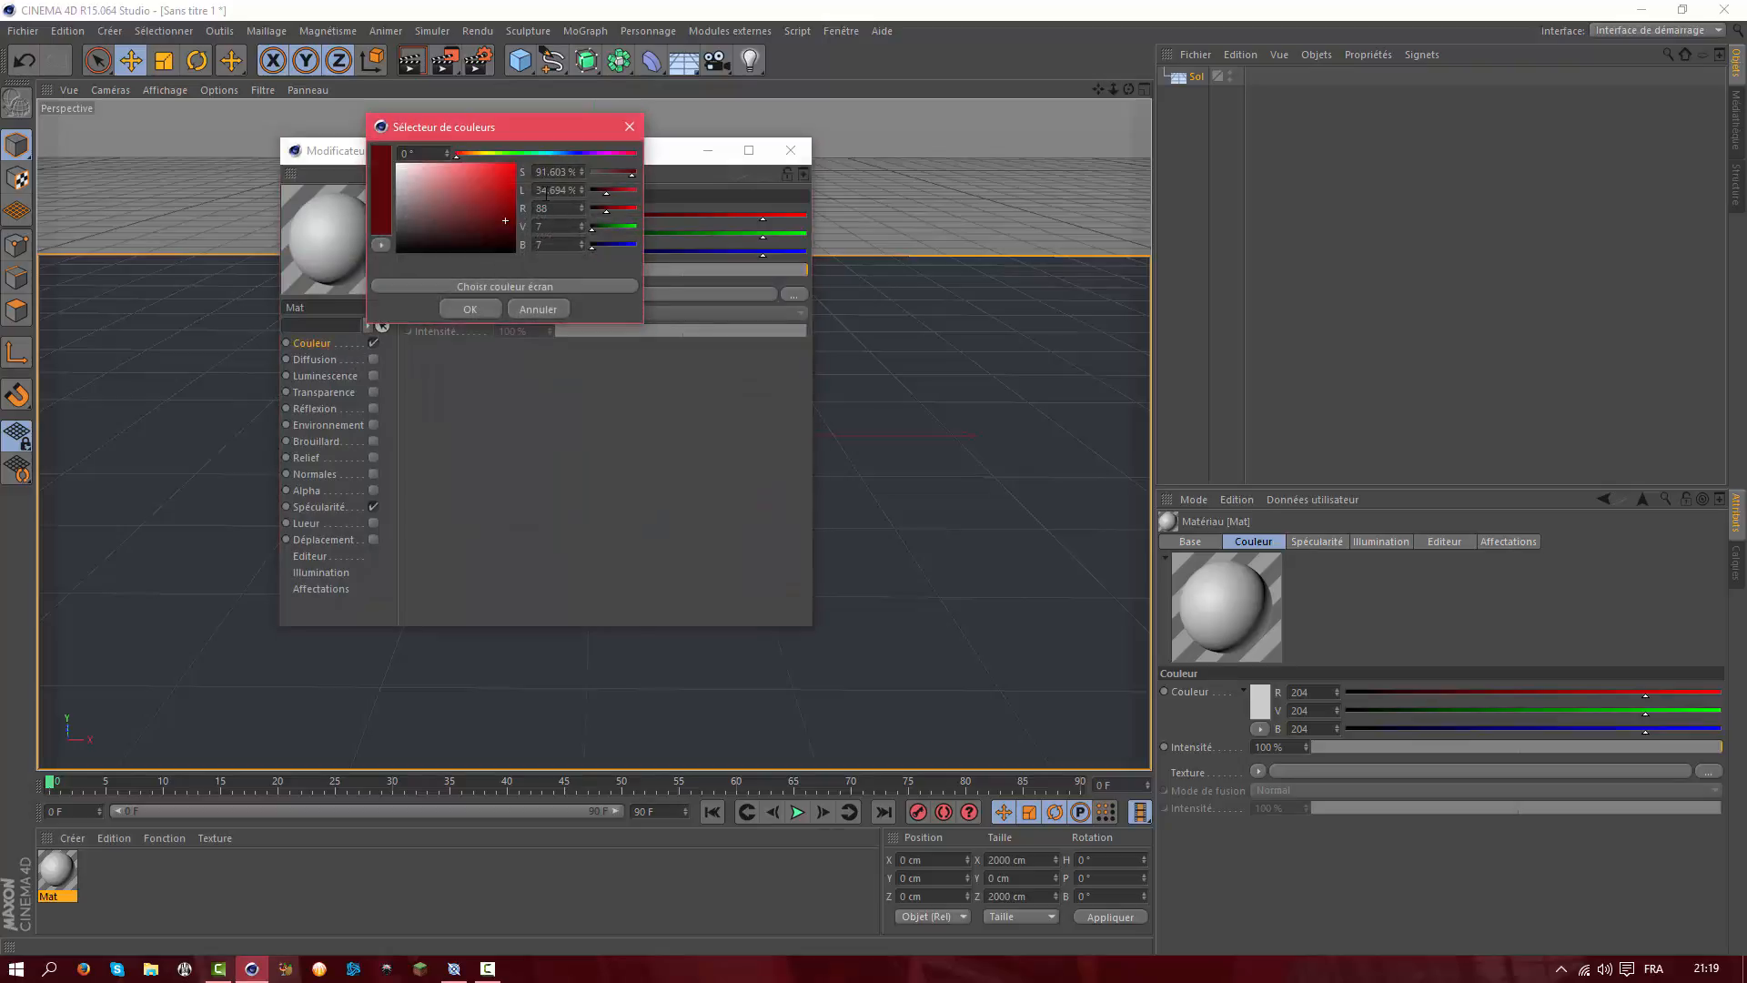
left_click_drag(552, 156, 564, 149)
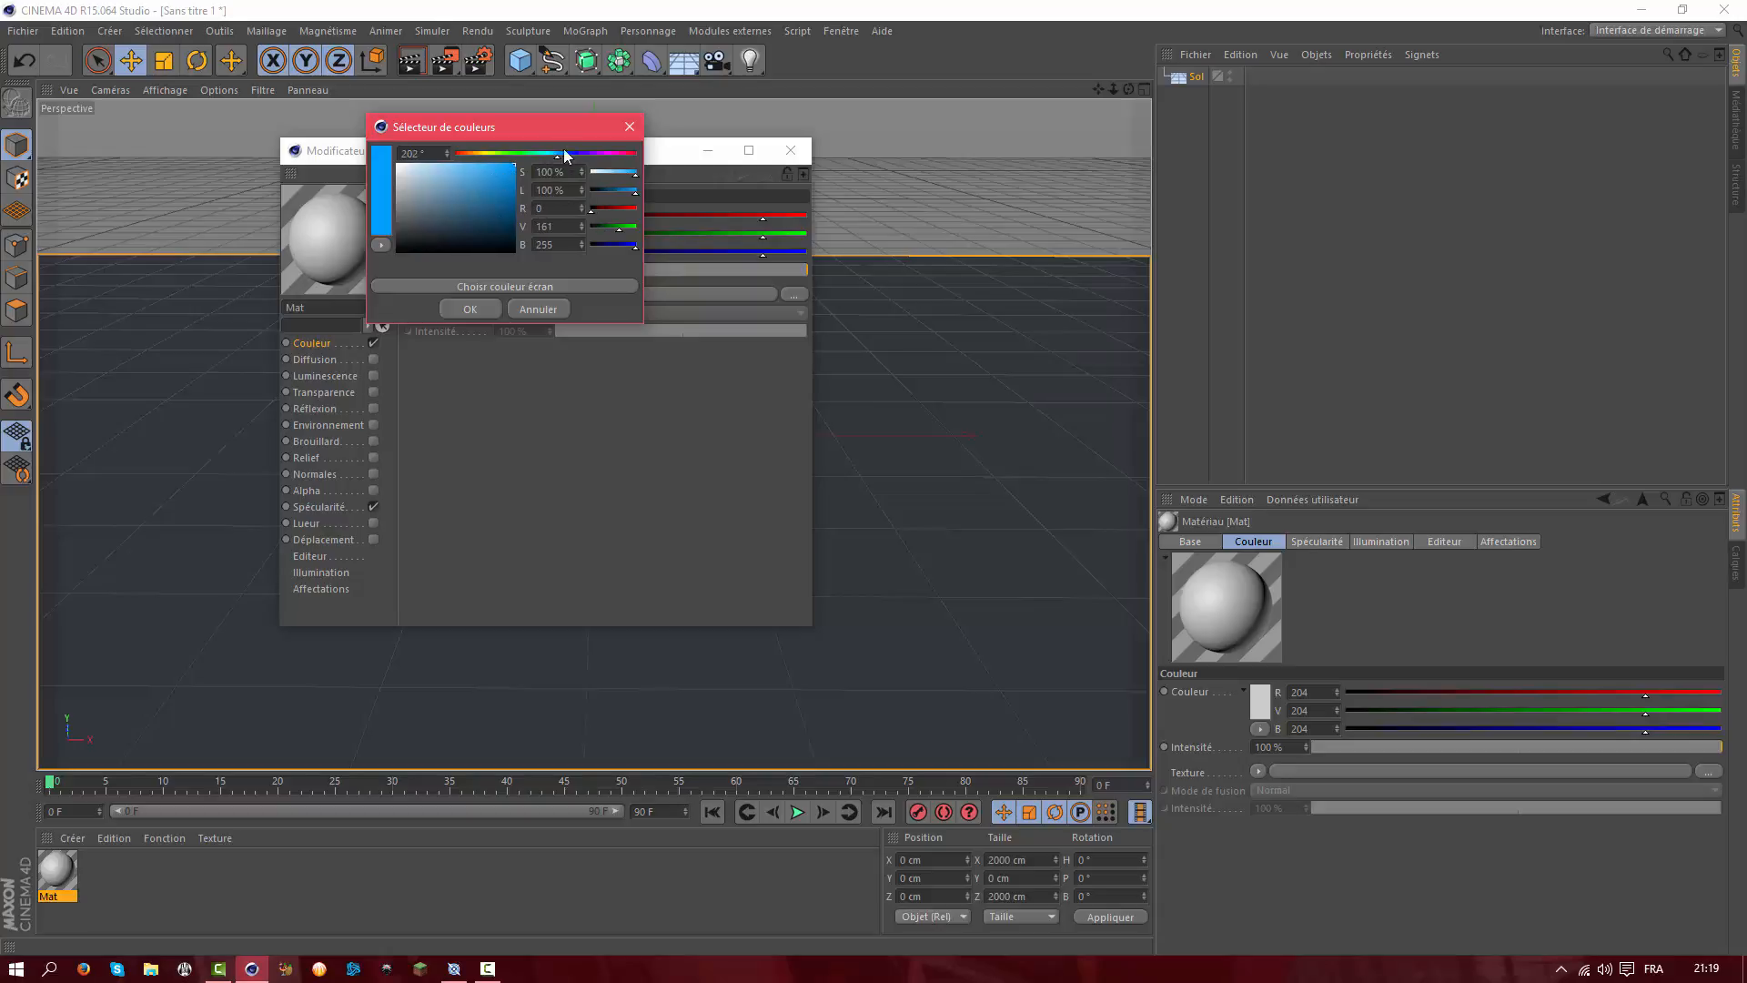
left_click(470, 310)
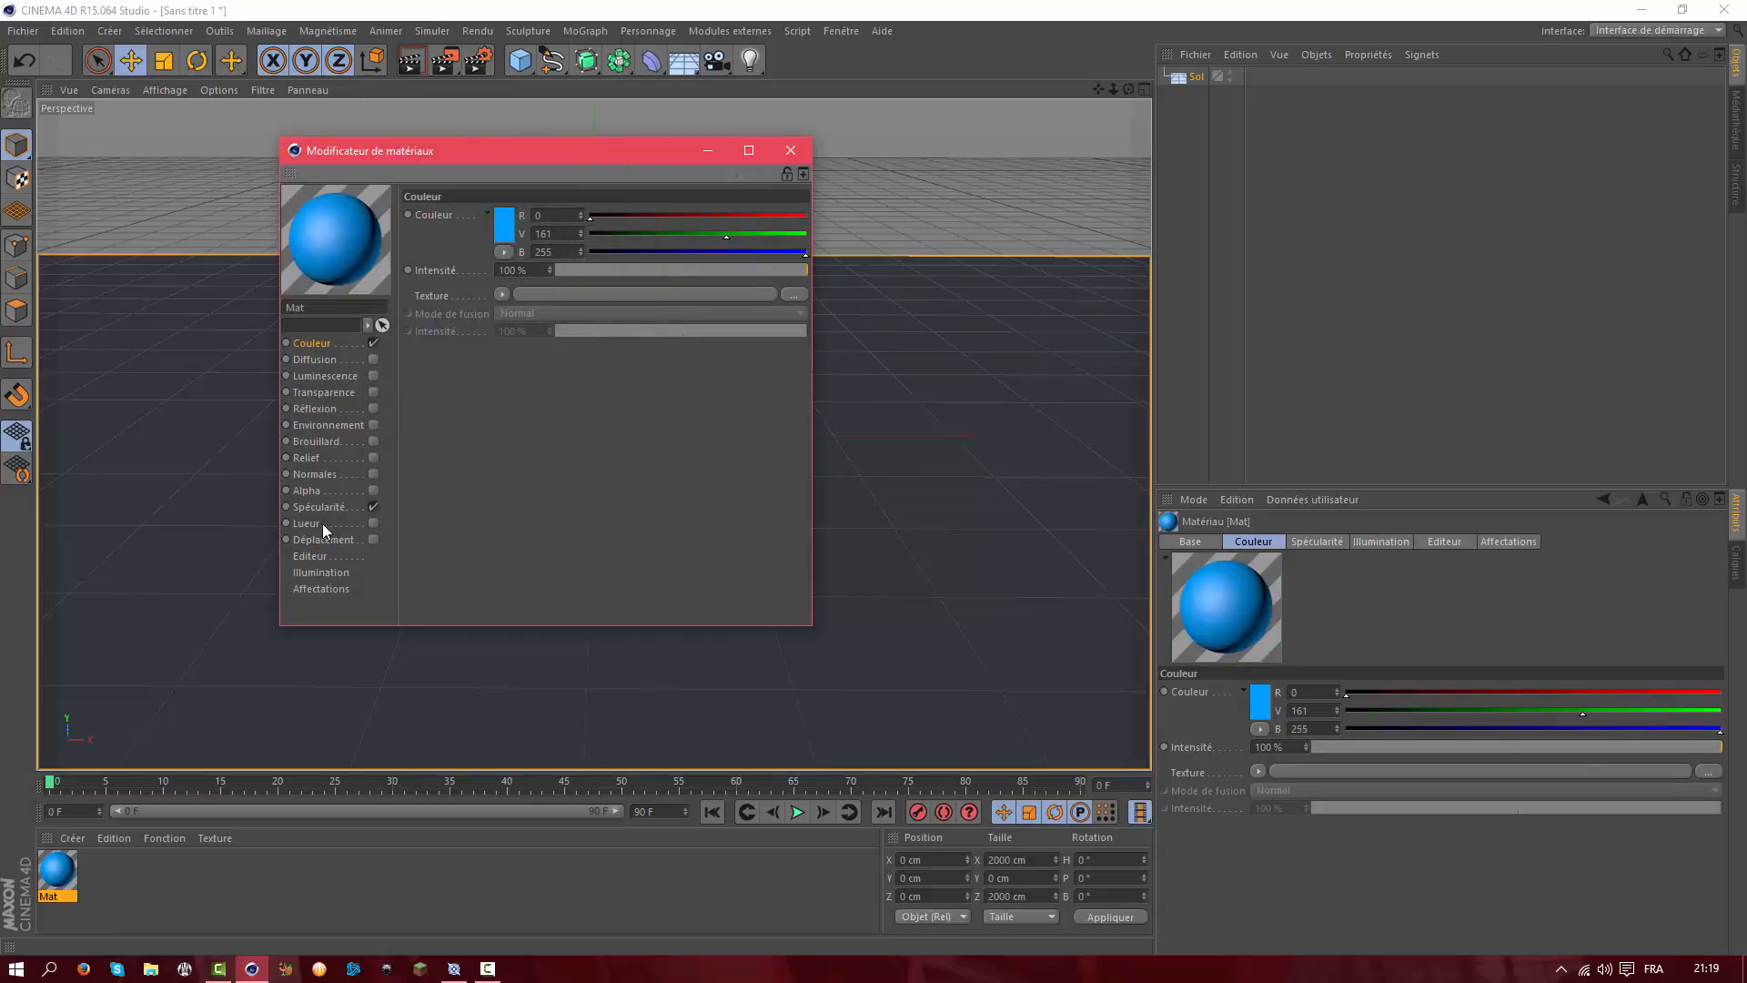
Enable the blue material's Relief channel and load a Bruit texture into it
left_click(307, 458)
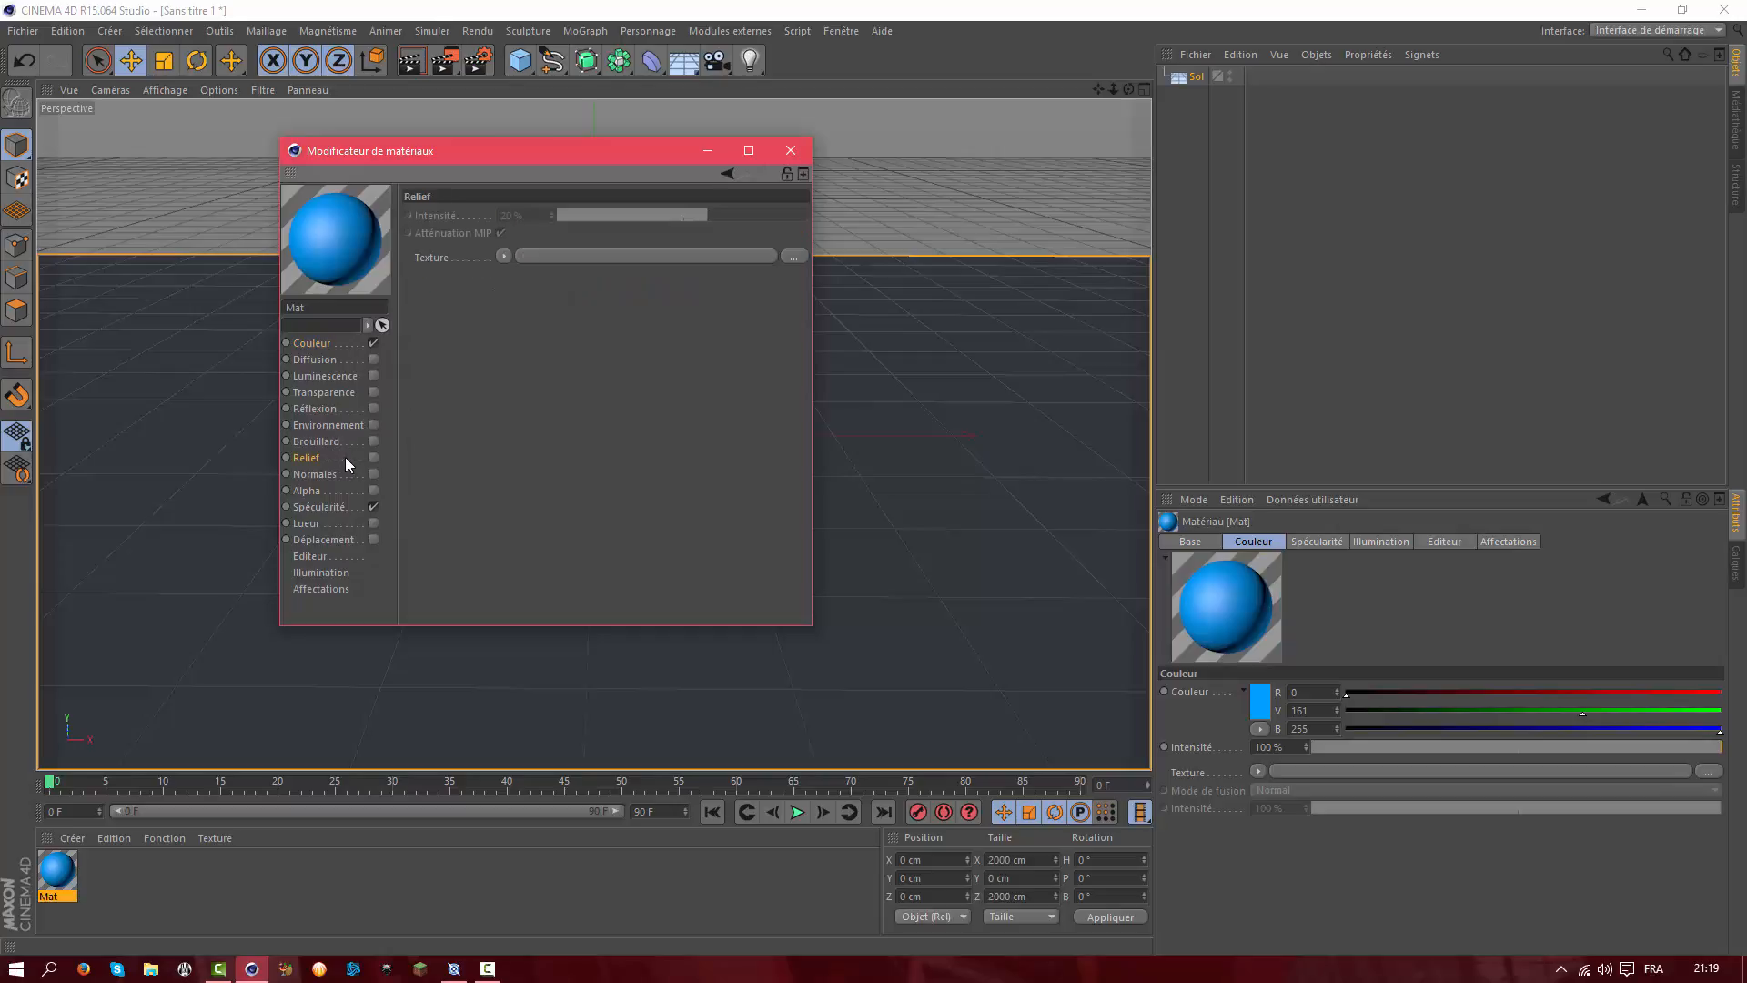
left_click(375, 459)
left_click(505, 256)
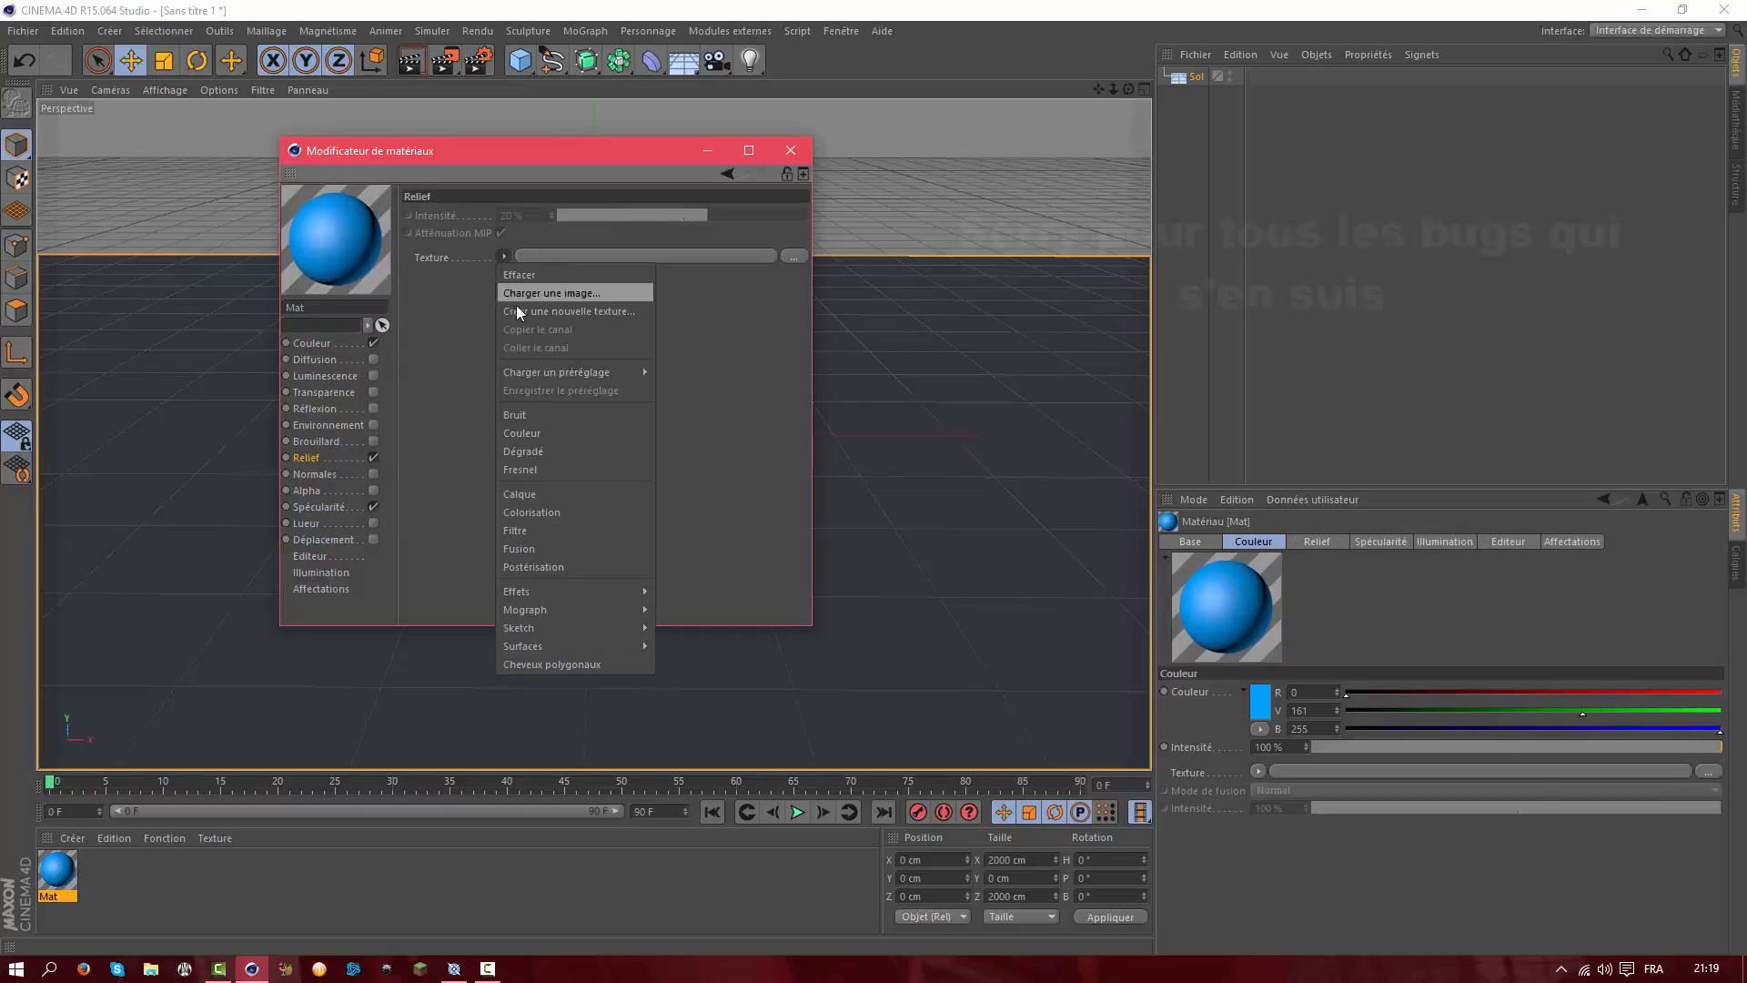
left_click(524, 404)
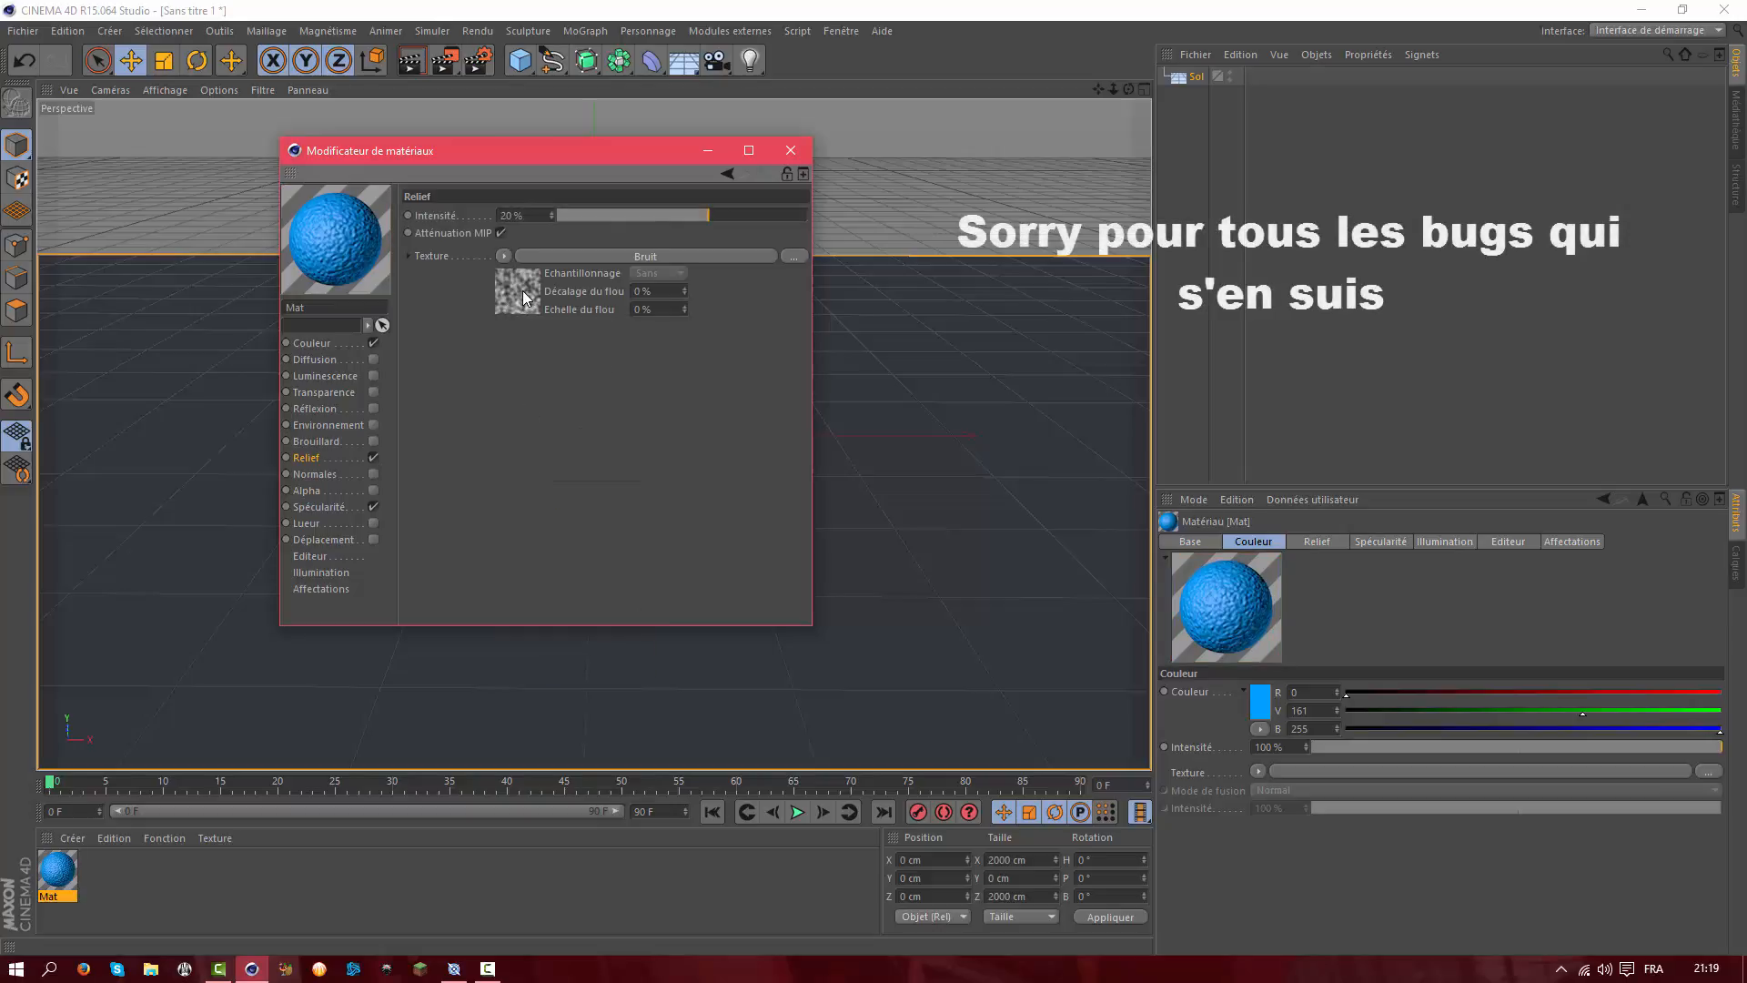
Open the Relief channel's Bruit texture settings and set the noise type to Gazeux
left_click(522, 292)
left_click(599, 392)
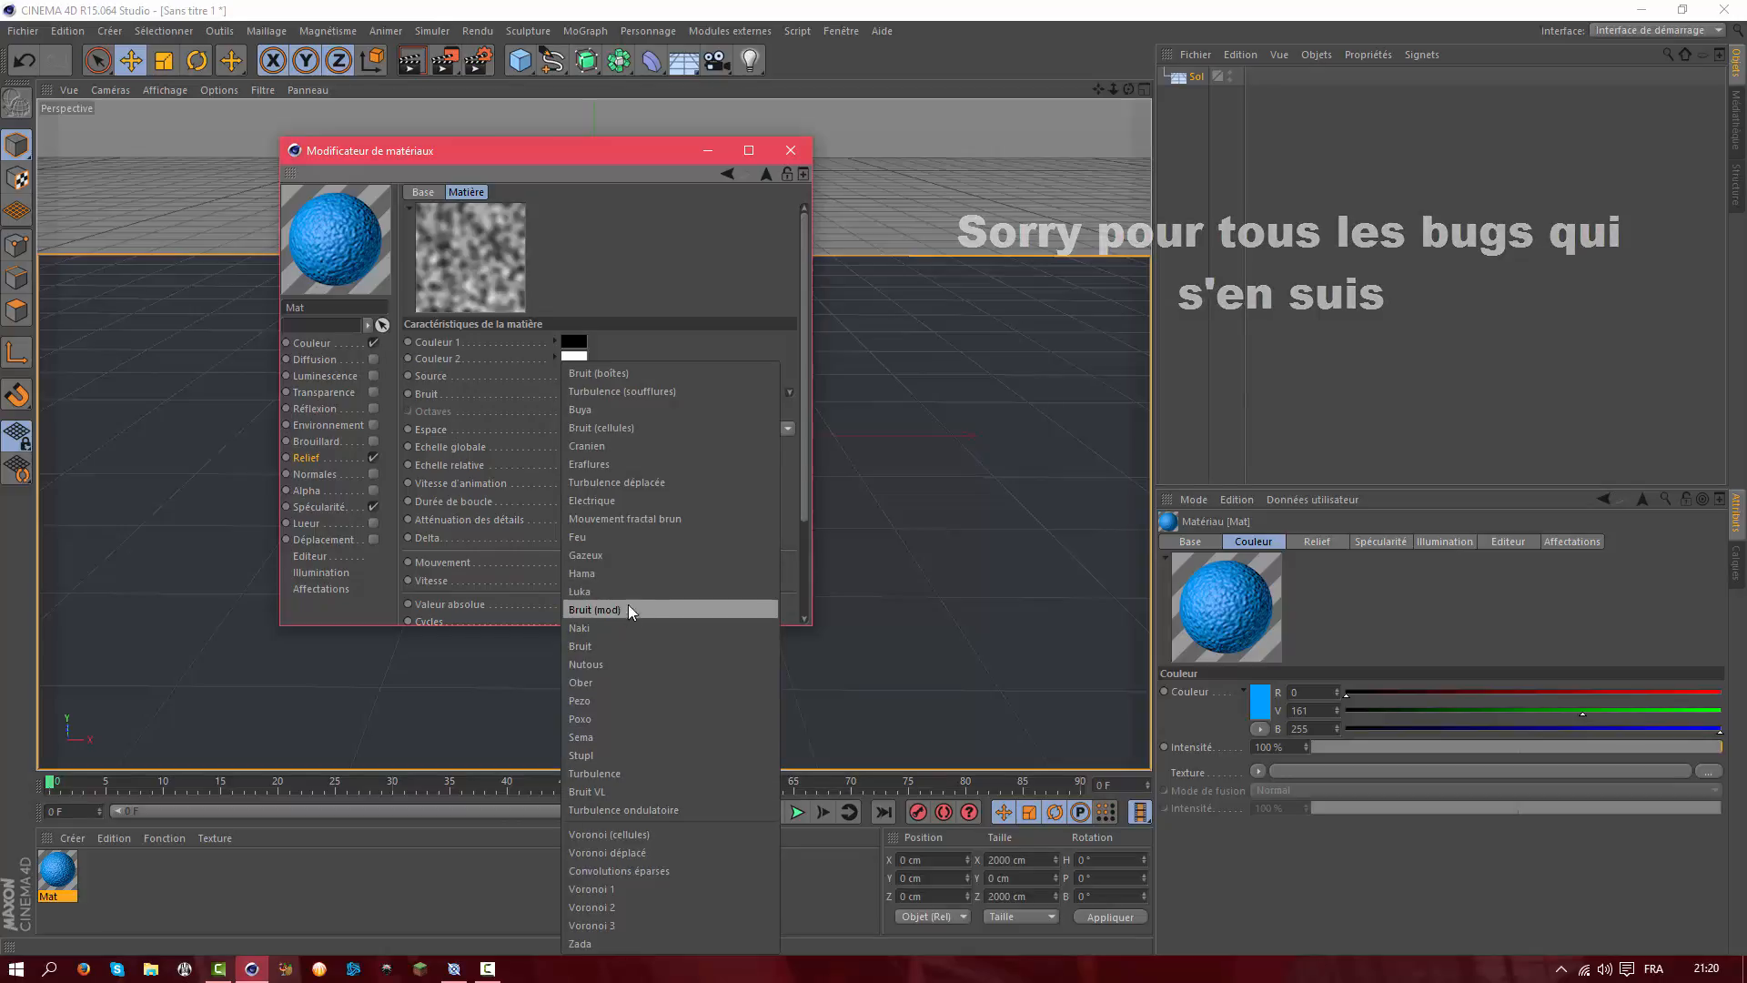
left_click(630, 557)
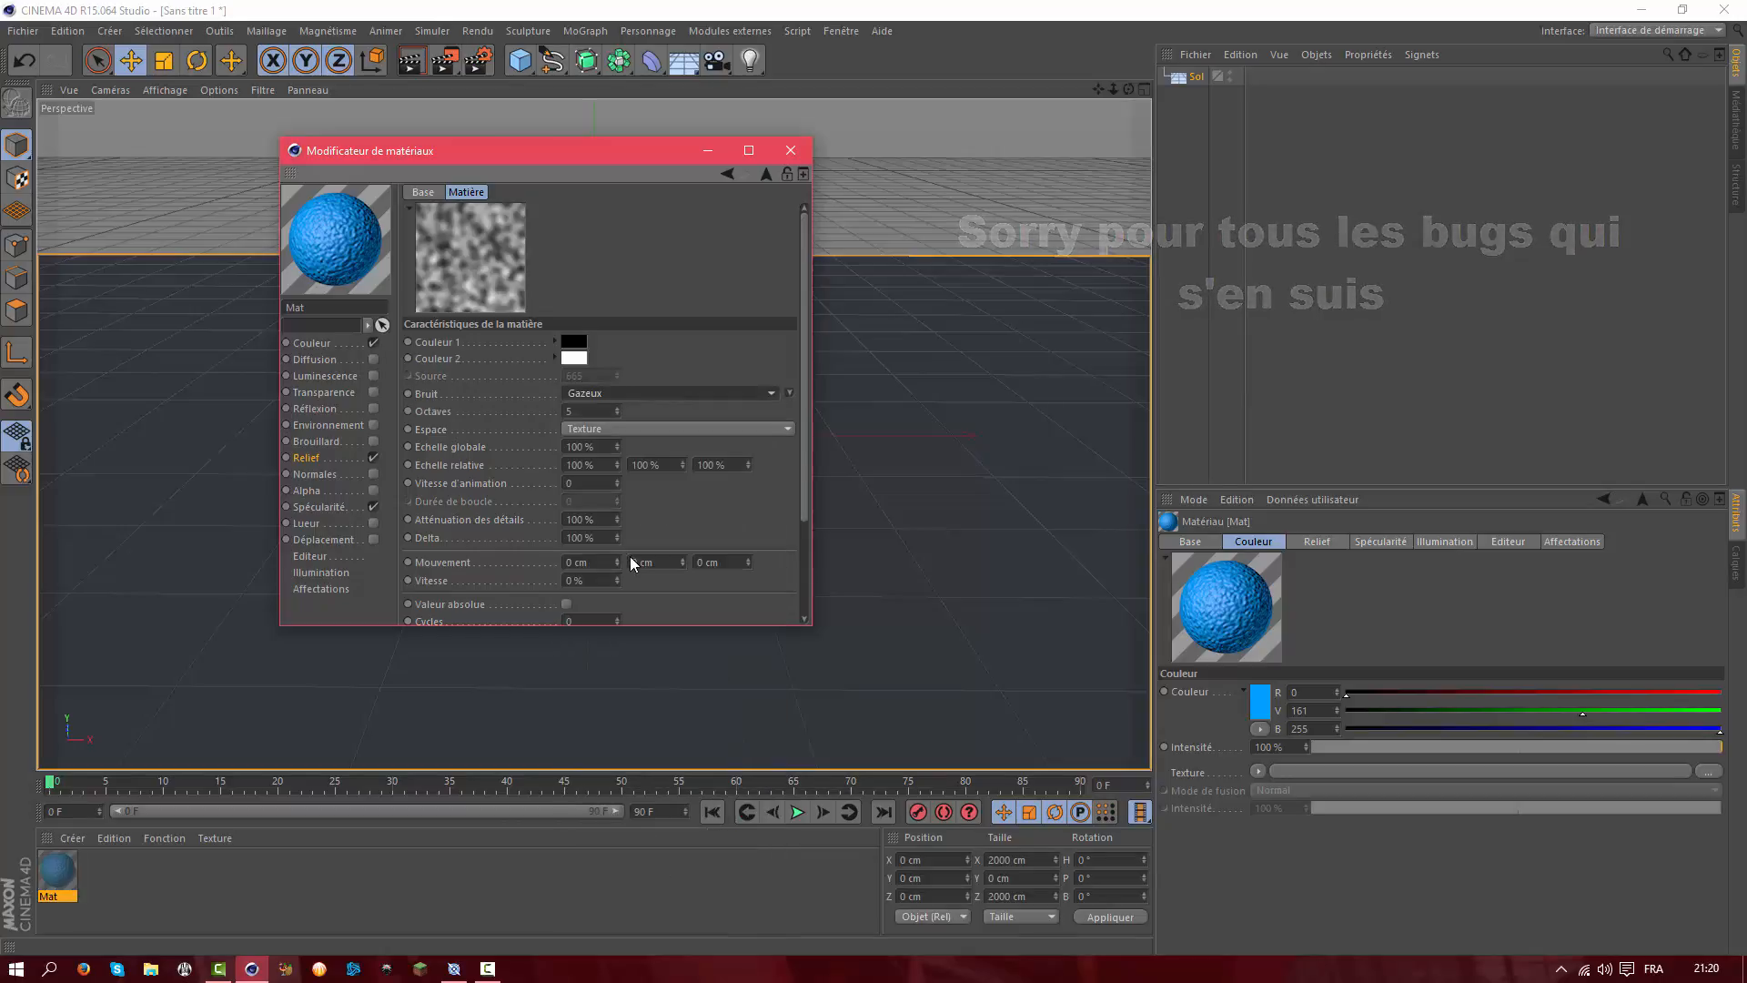
Try the Hama, Turbulence and Bruit (boîtes) noise types for the relief texture
left_click(609, 391)
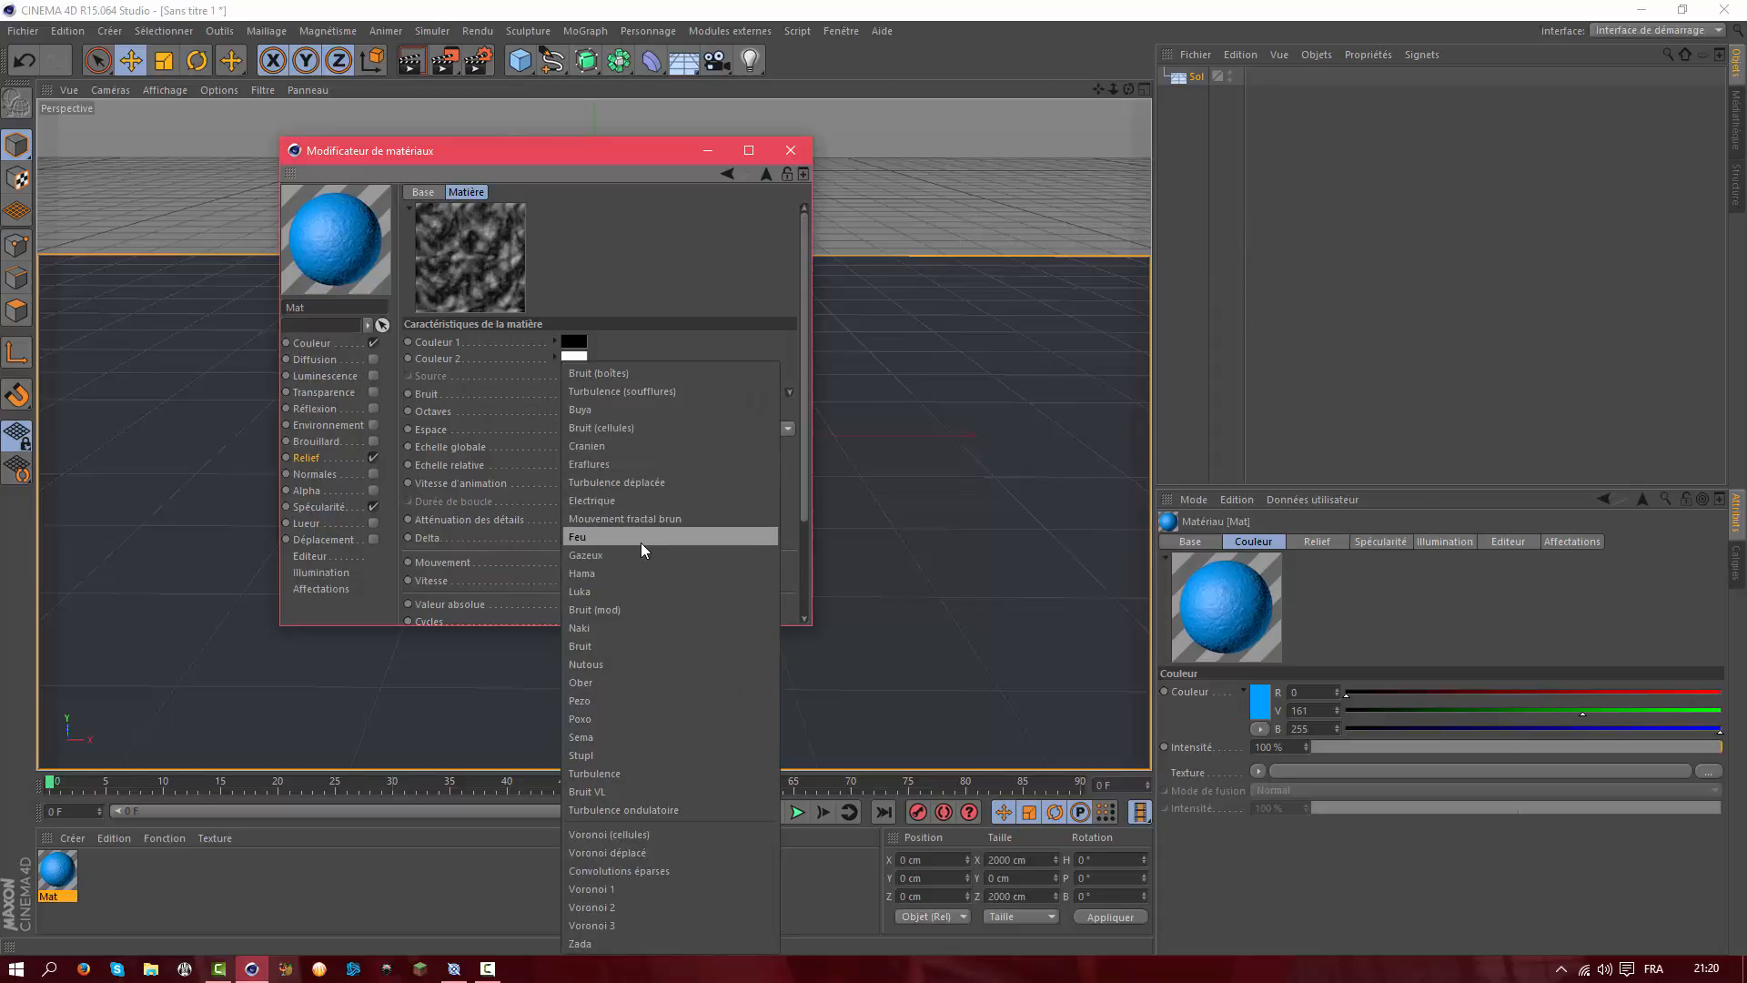
left_click(643, 573)
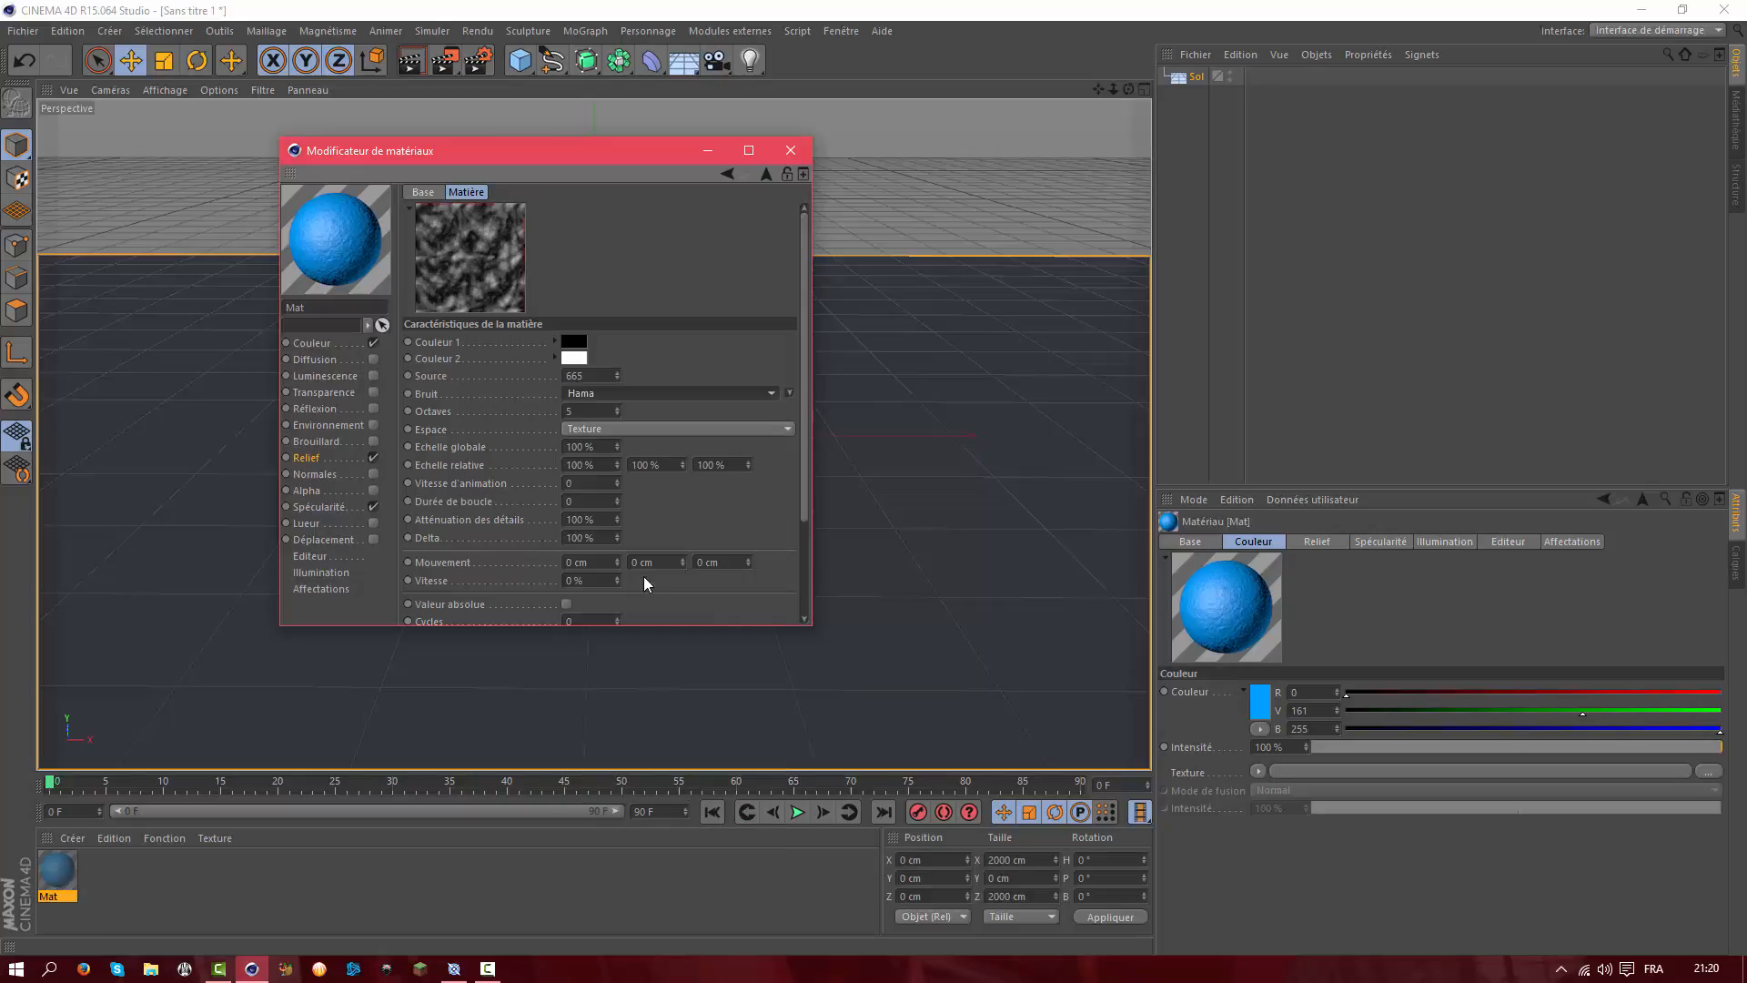
left_click(633, 395)
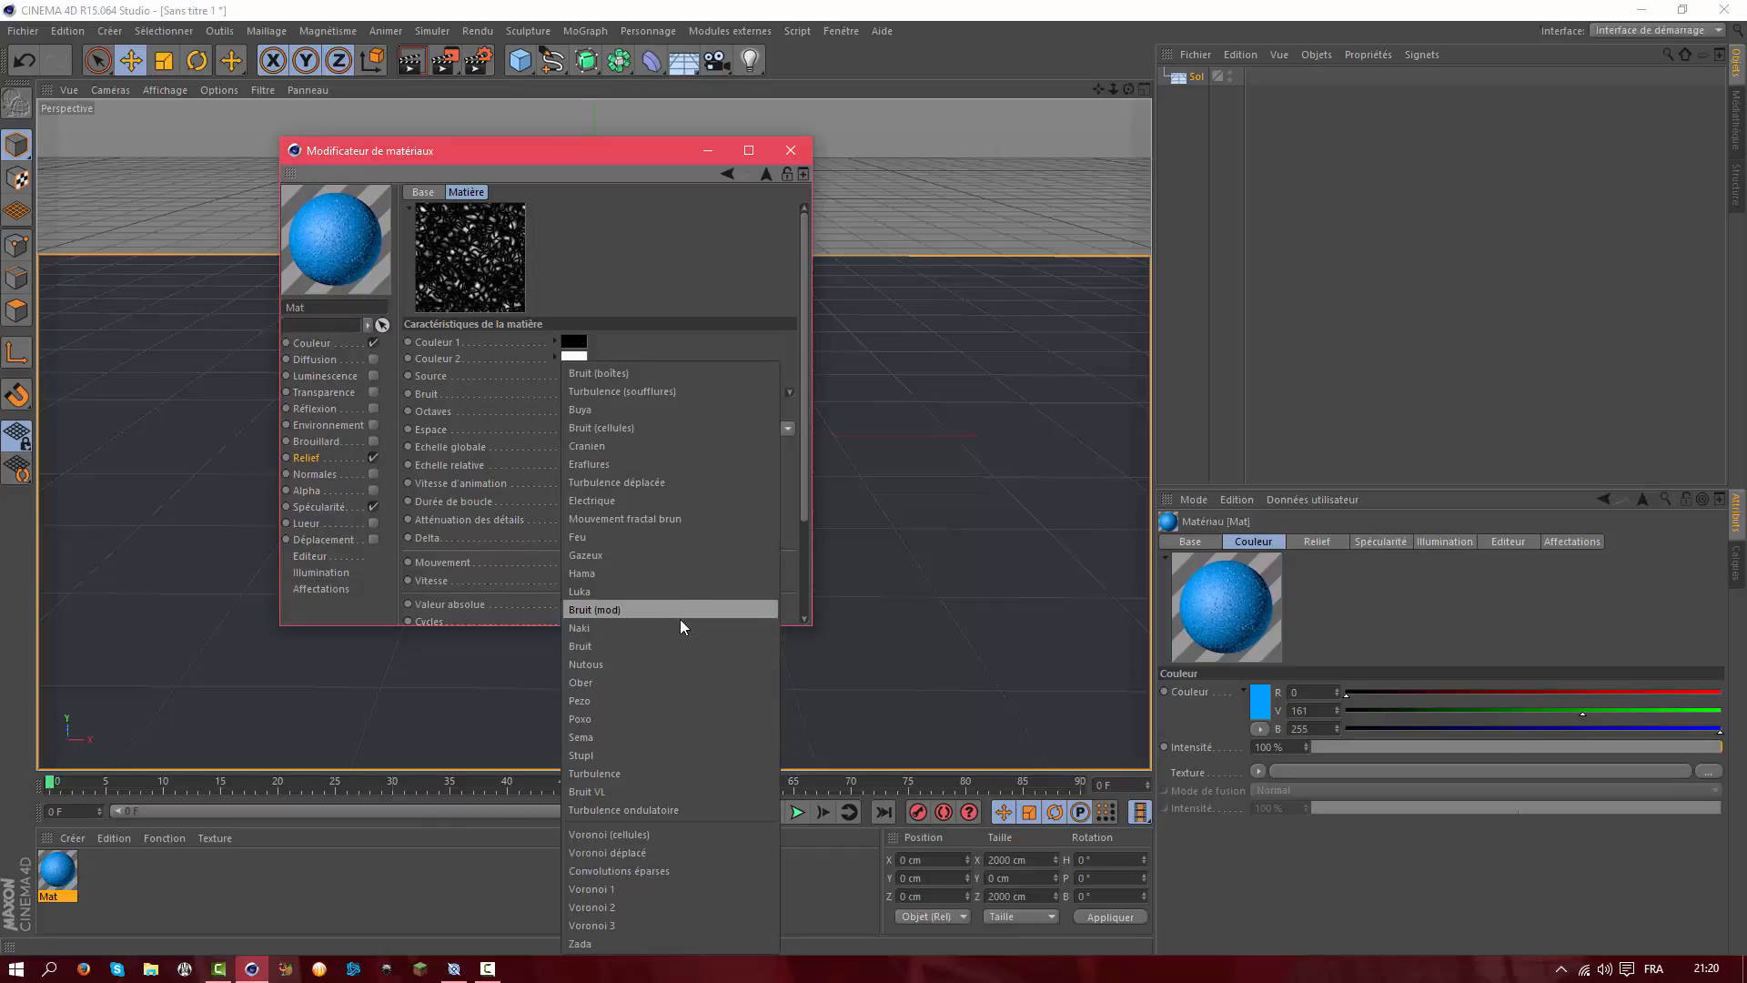
left_click(646, 772)
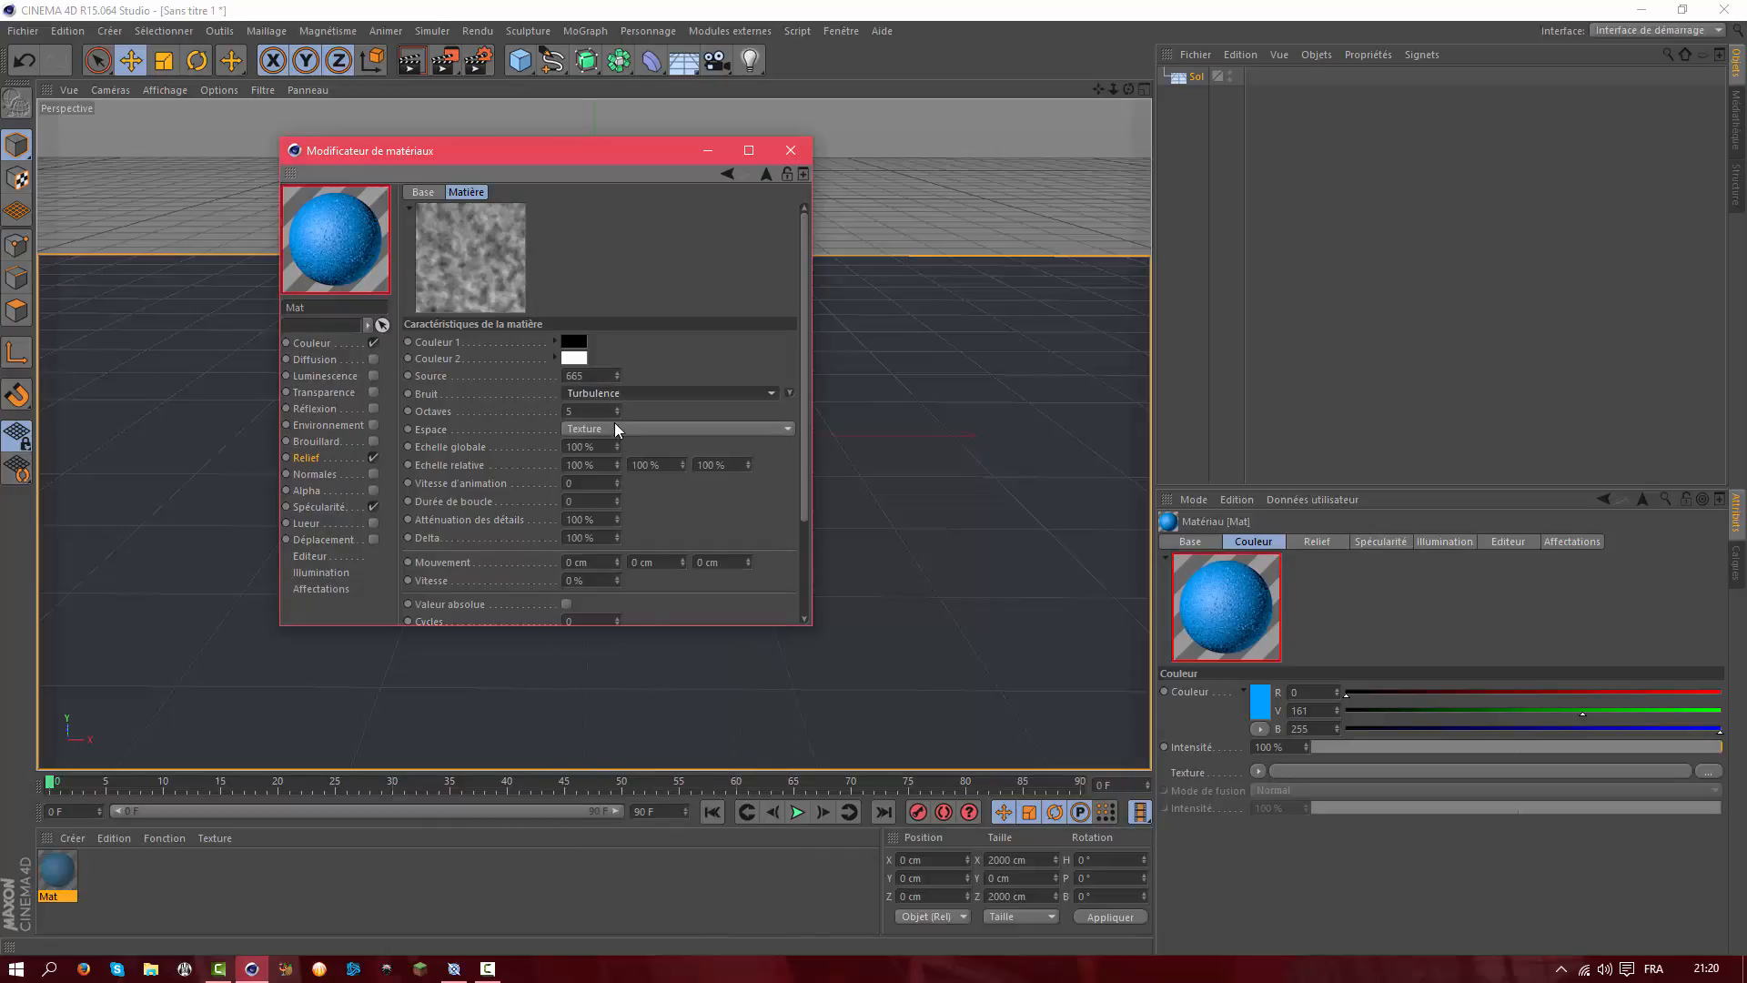
left_click(645, 395)
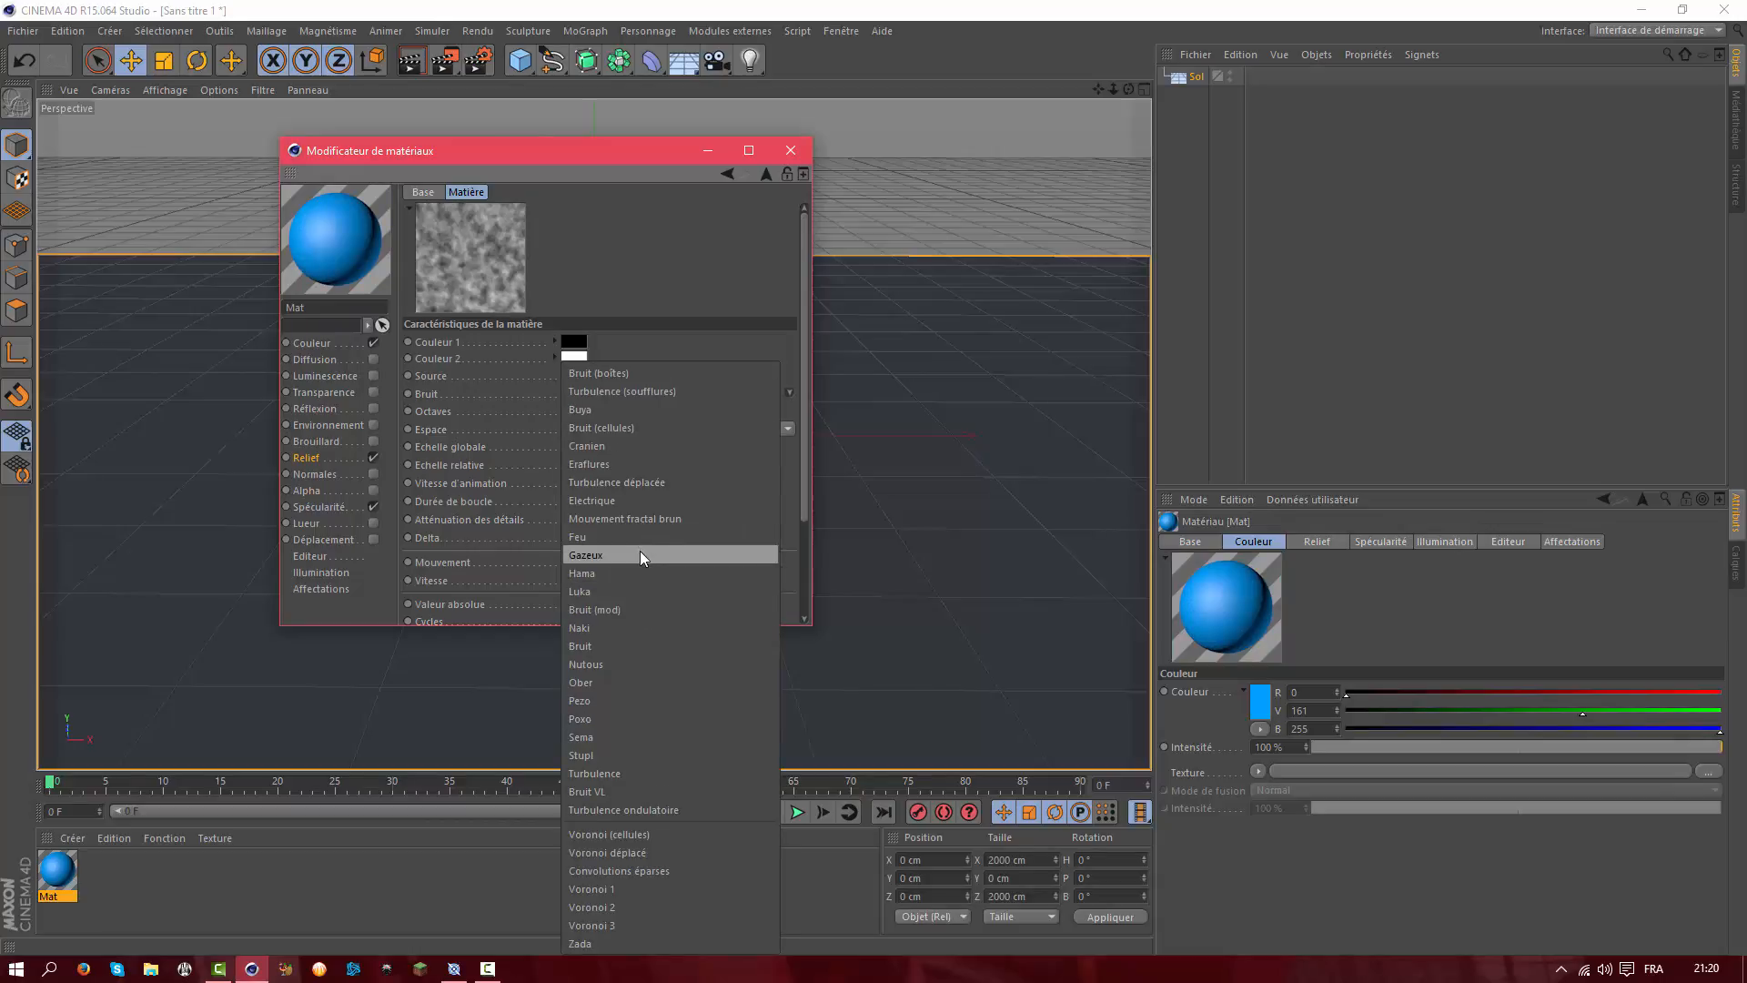
left_click(590, 373)
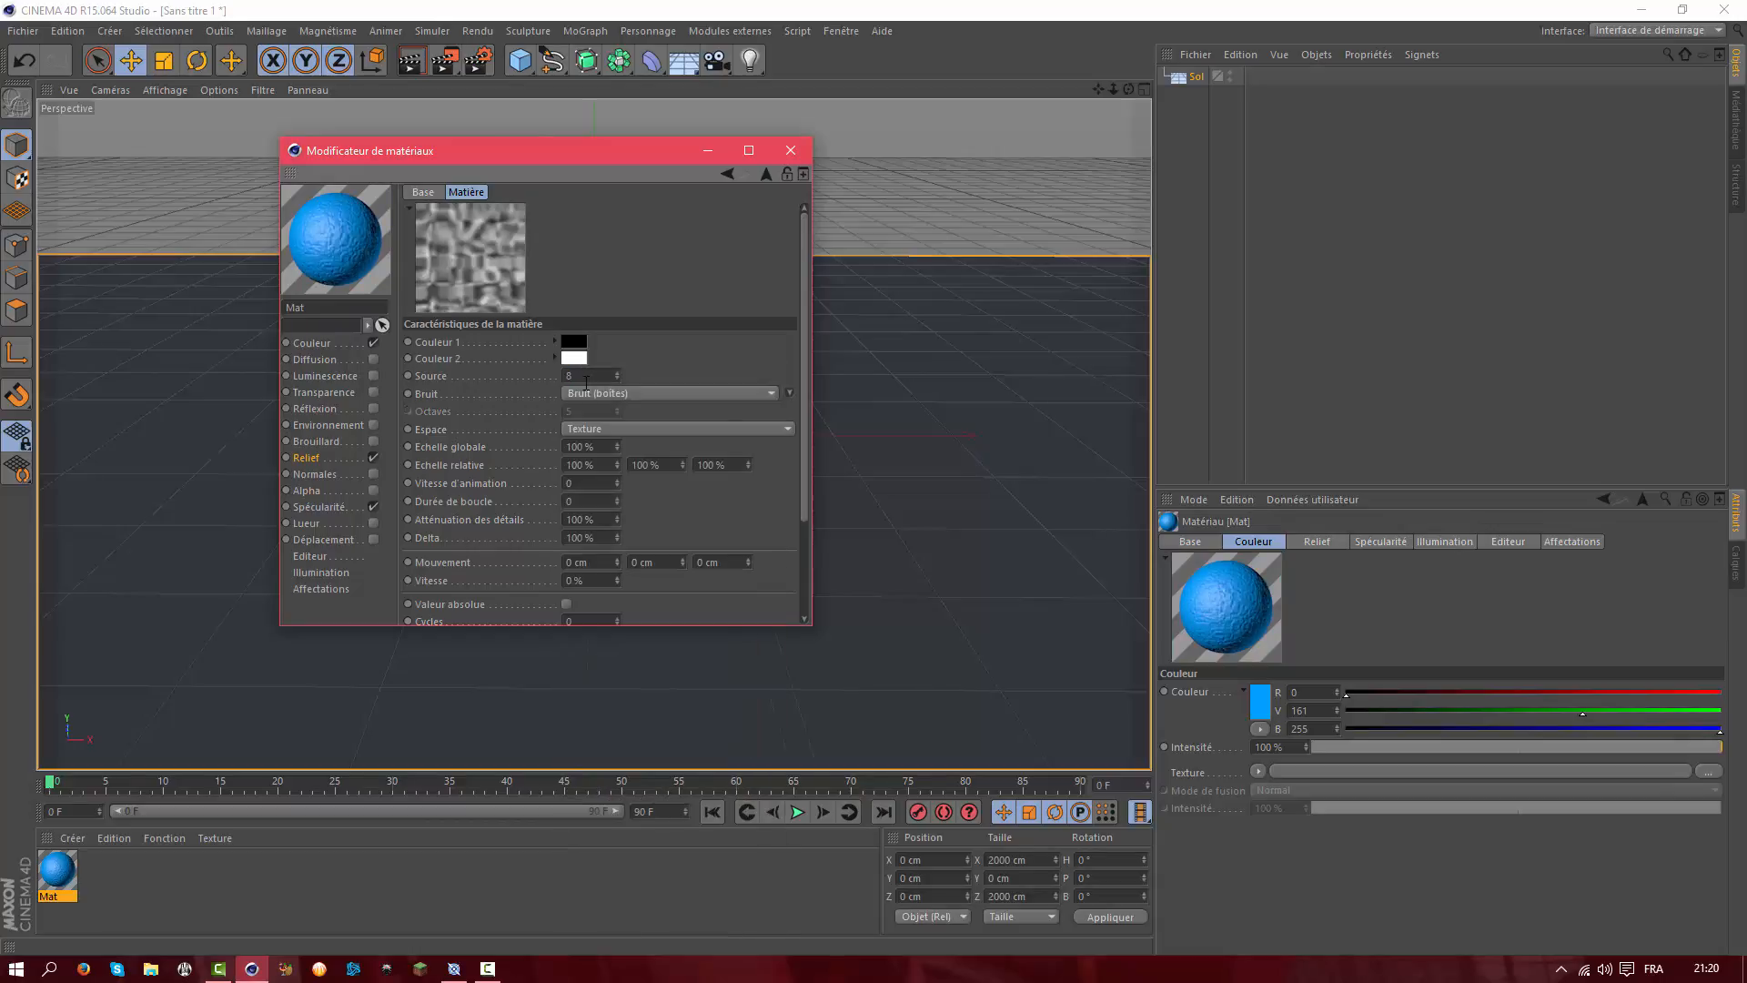
Try a Source value of 0 with the Turbulence (soufflures) noise, and switch back to Bruit (boîtes)
double_click(586, 378)
type("00000")
left_click(582, 398)
left_click(599, 385)
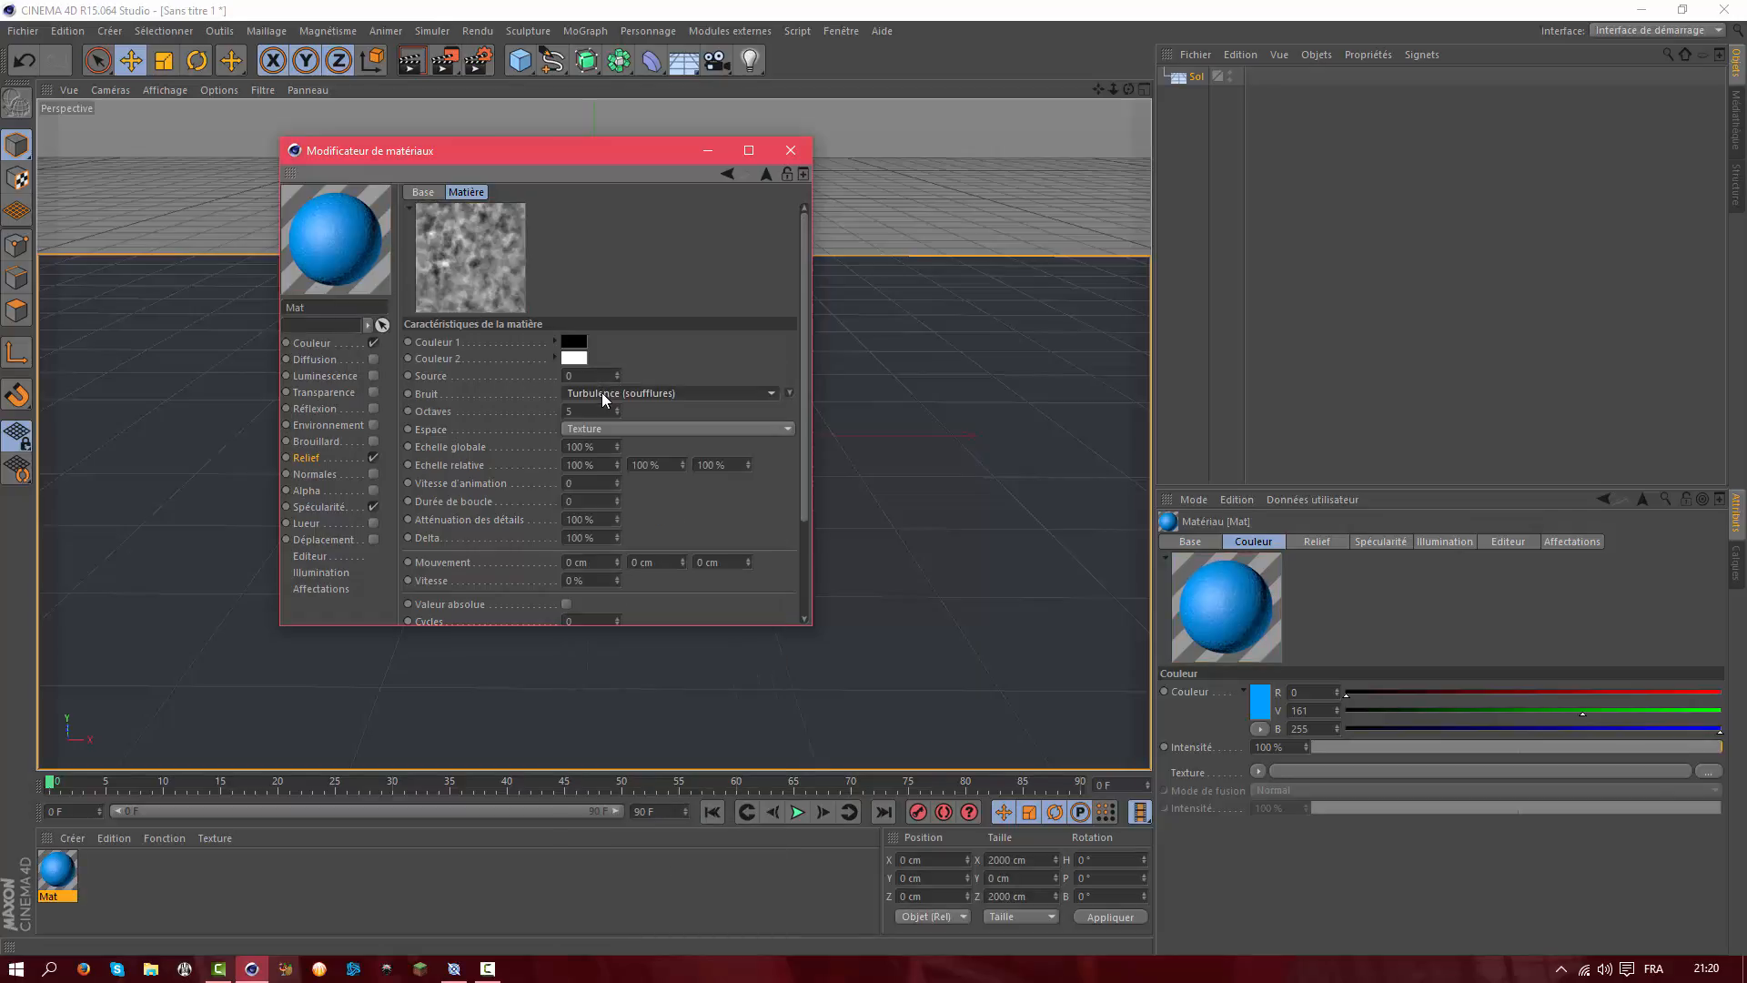
left_click(602, 391)
left_click(608, 374)
Set the relief noise's Source value to 800
double_click(590, 375)
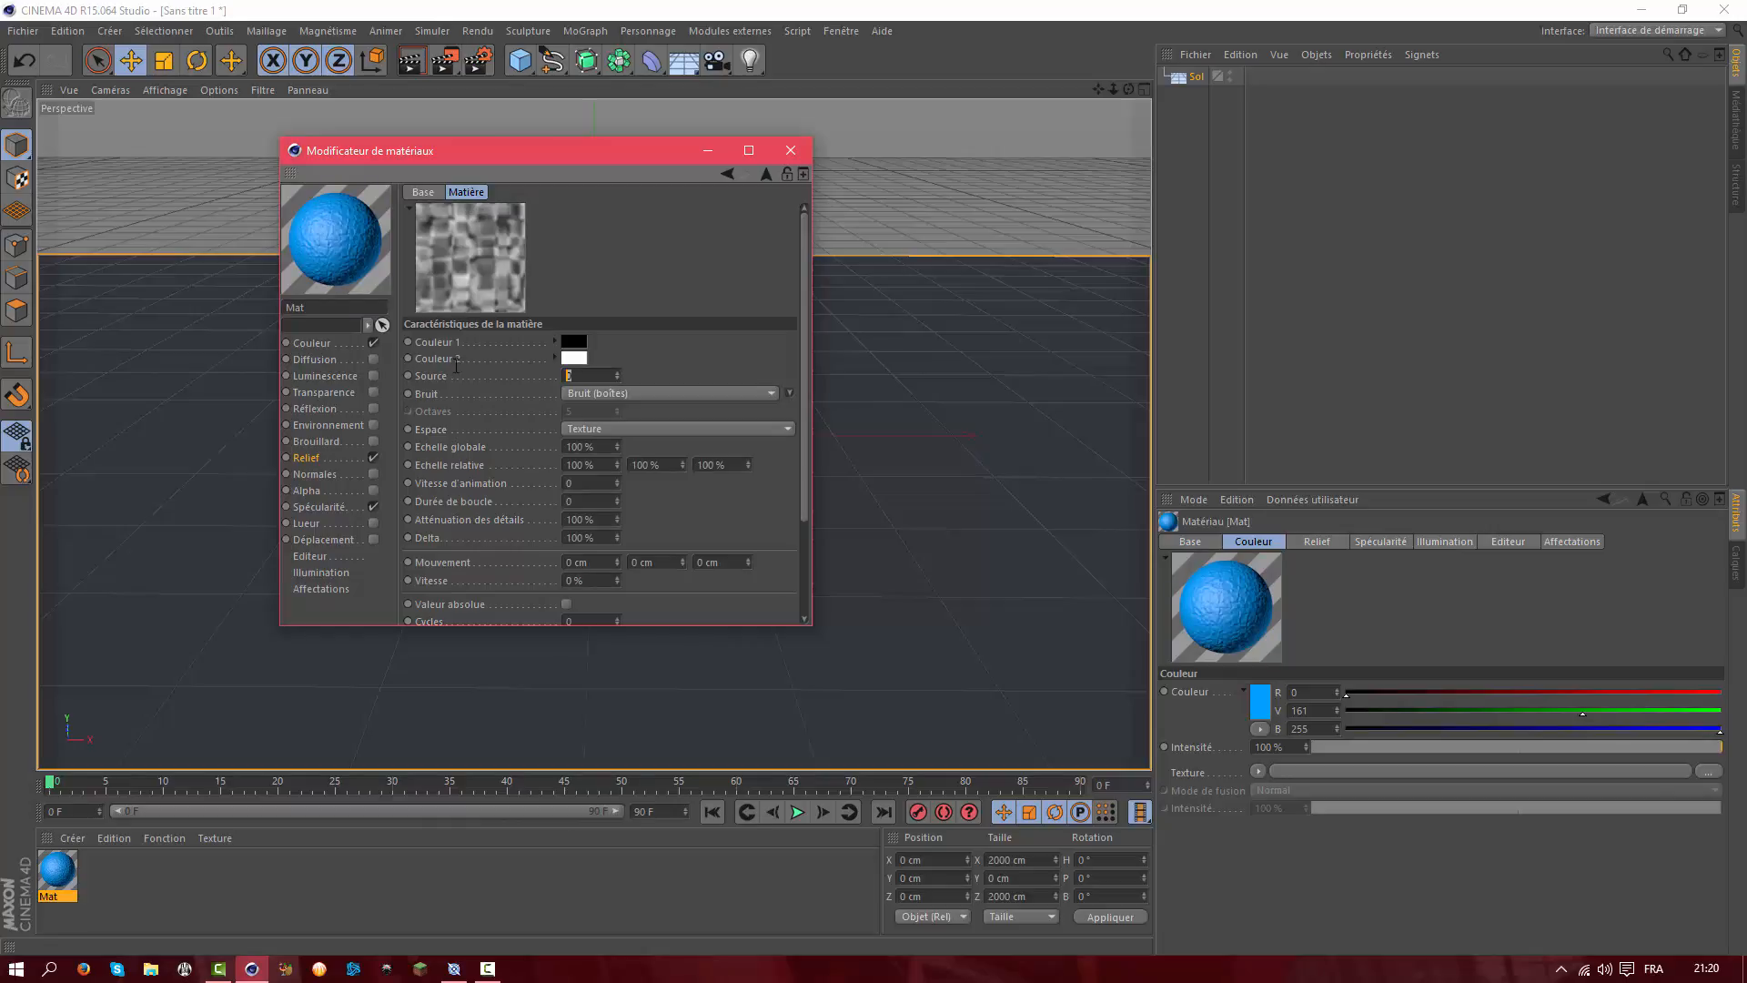
type("800")
key("Return")
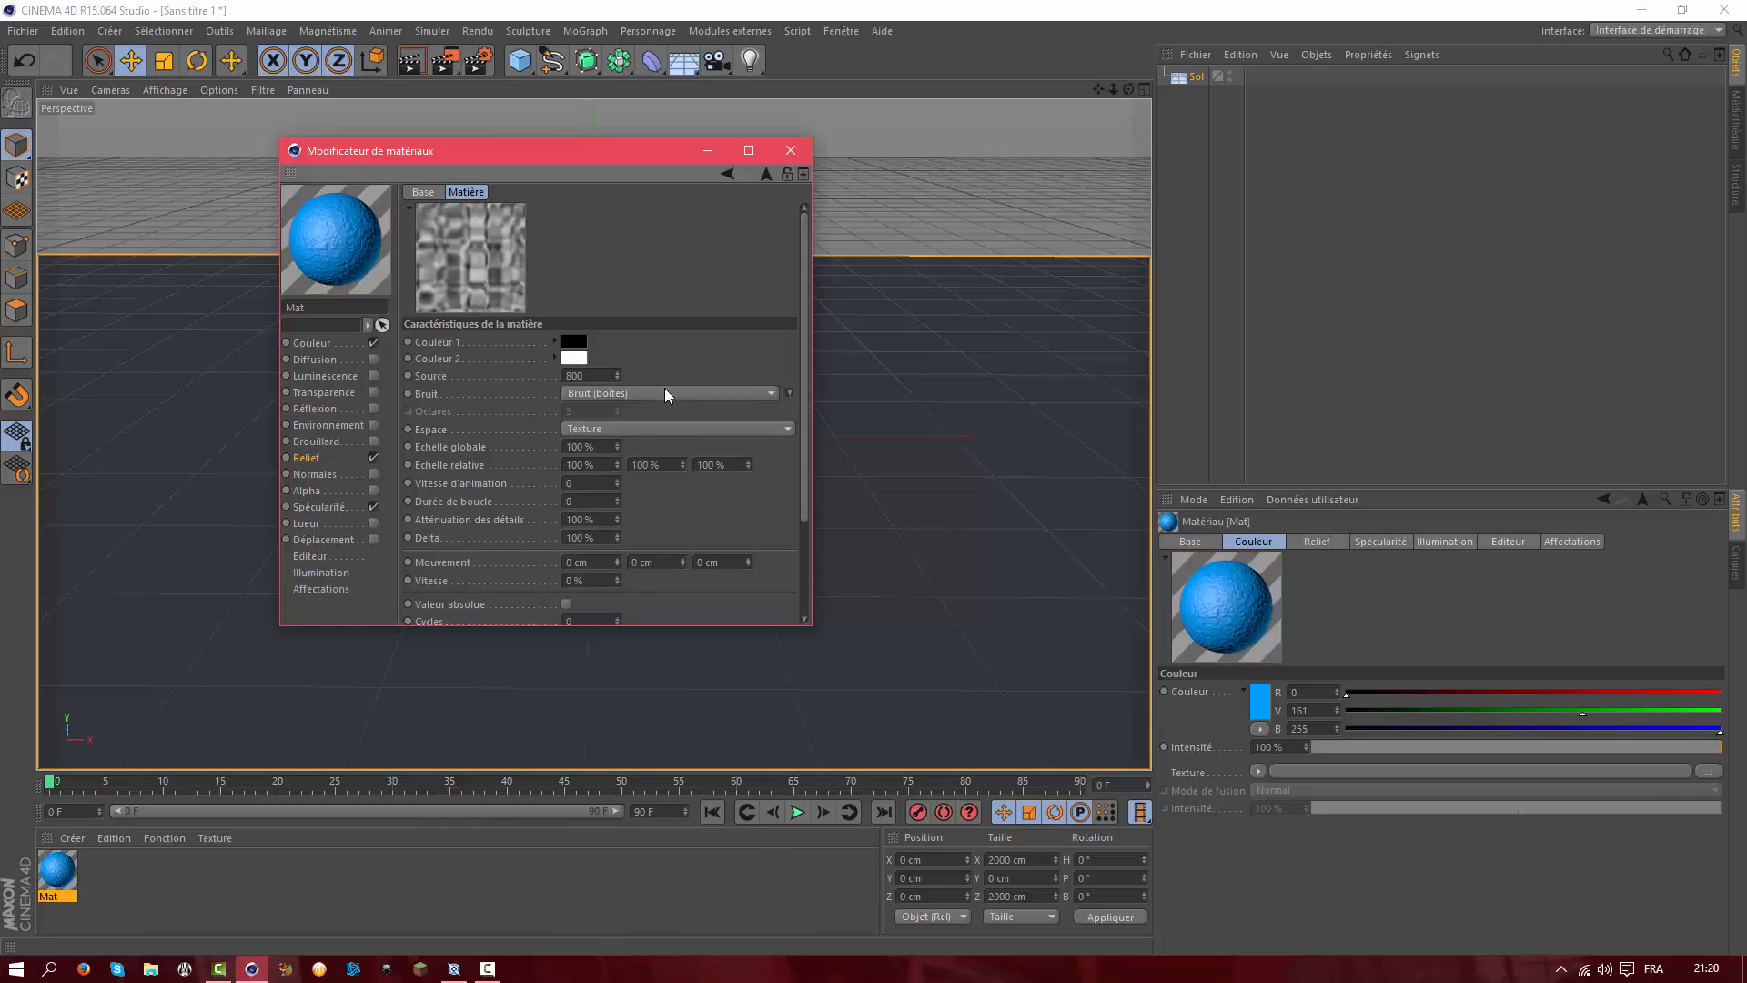
Set the relief noise type to Gazeux with 4.5 octaves
left_click(664, 391)
left_click(635, 554)
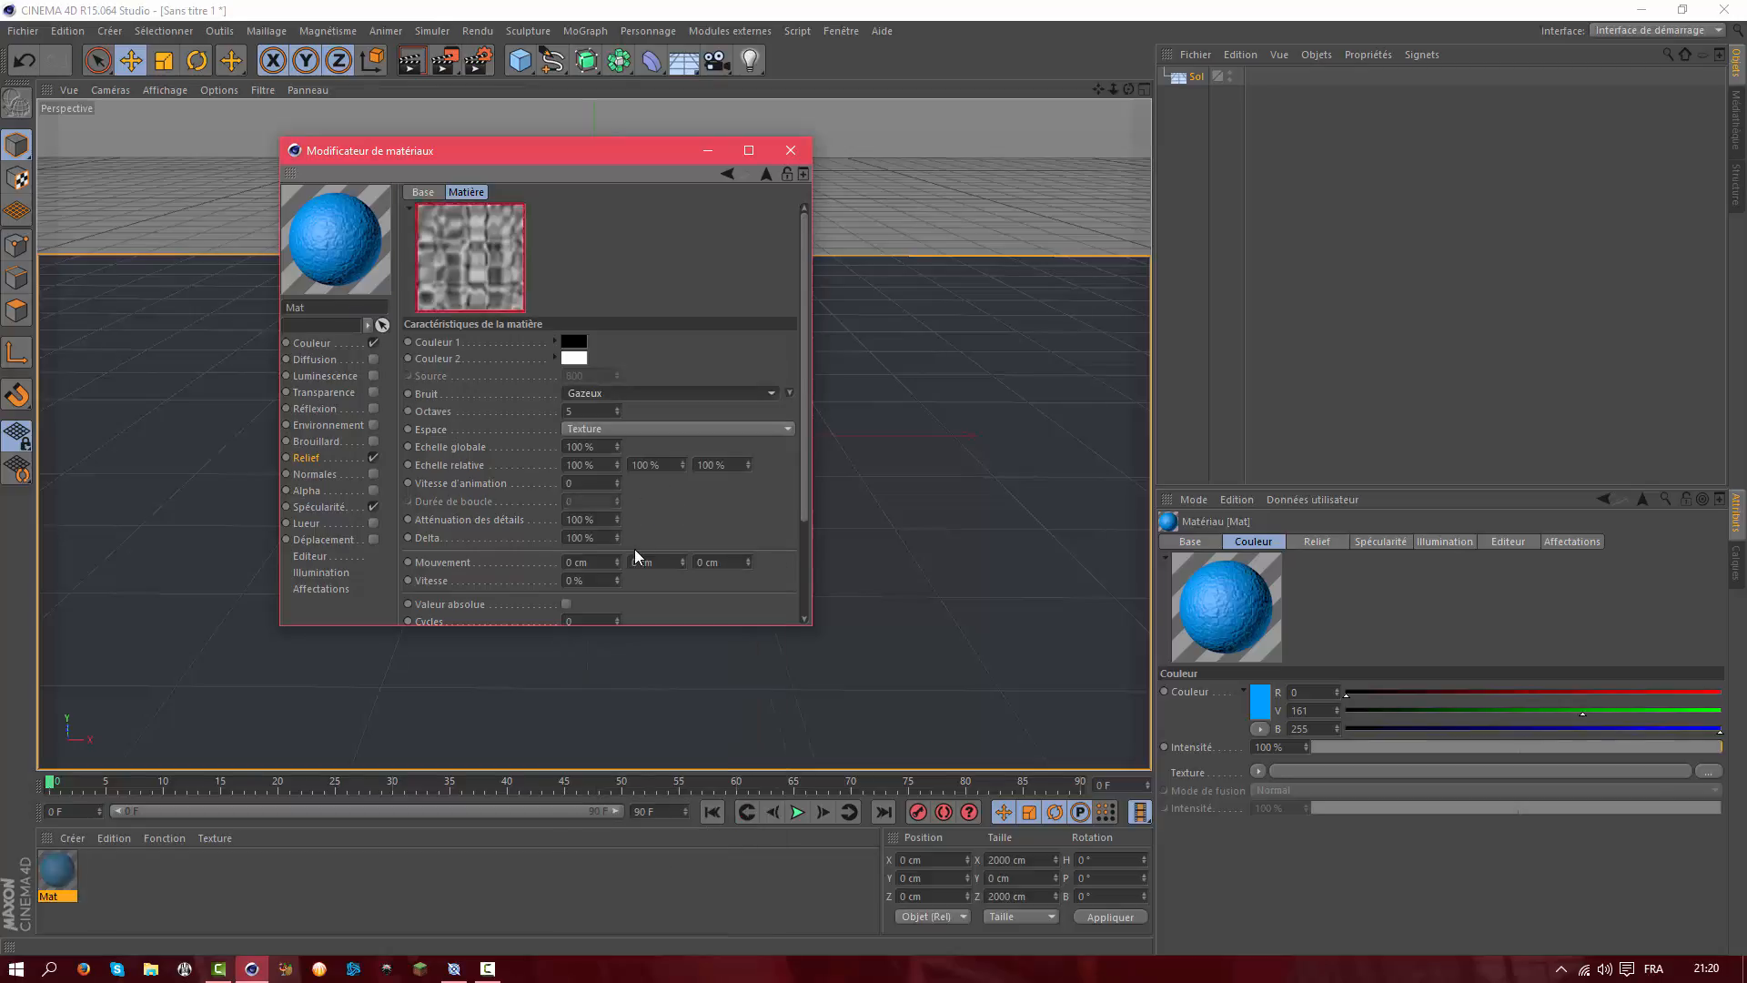
key("Return")
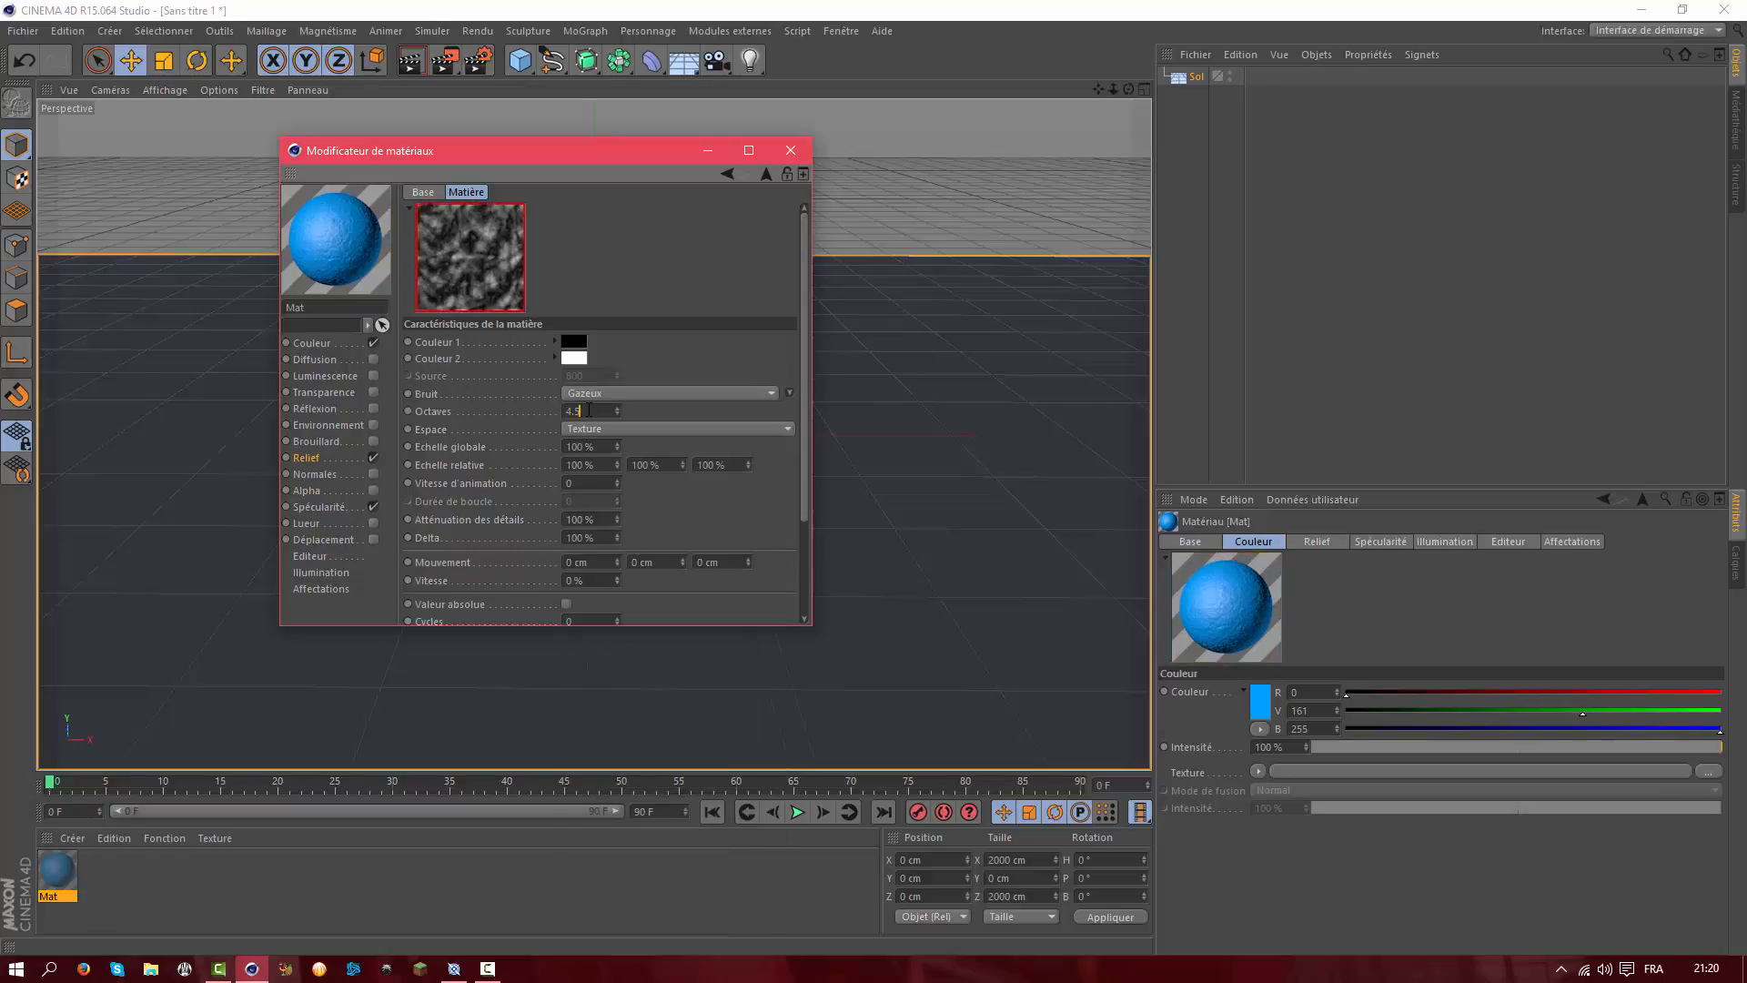
Set the relief noise's space (Espace) to UV (2D)
left_click(622, 435)
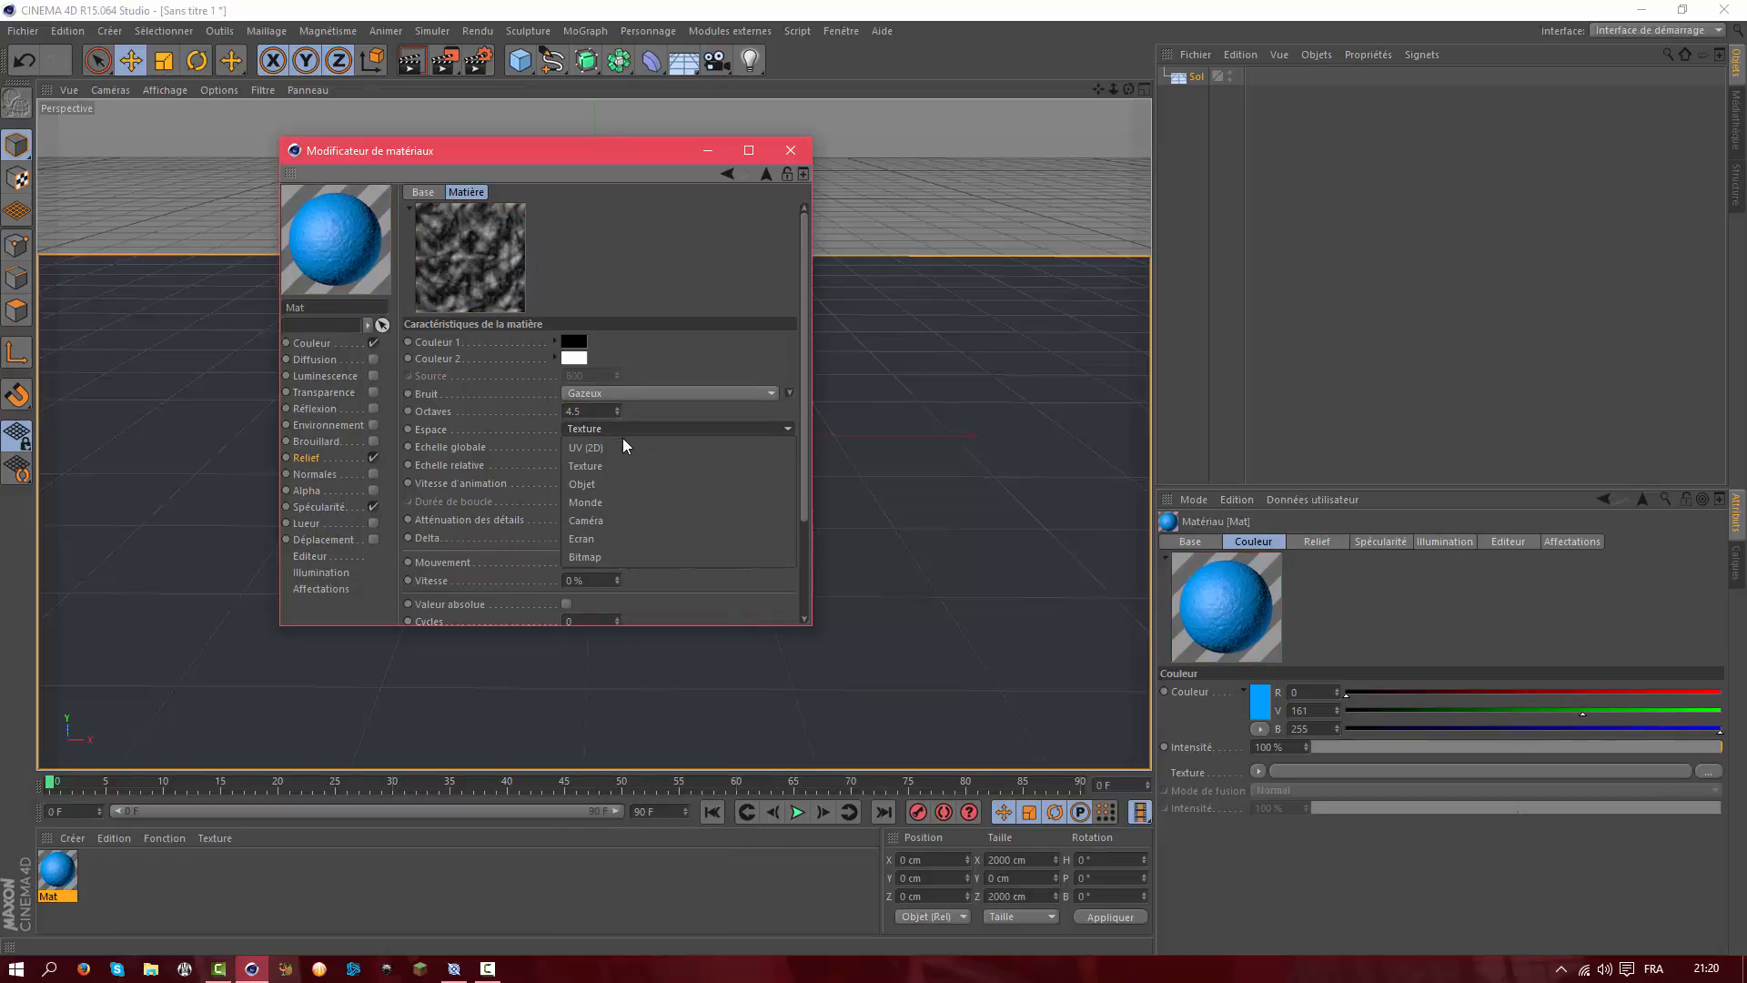
left_click(623, 447)
left_click(629, 429)
left_click(630, 429)
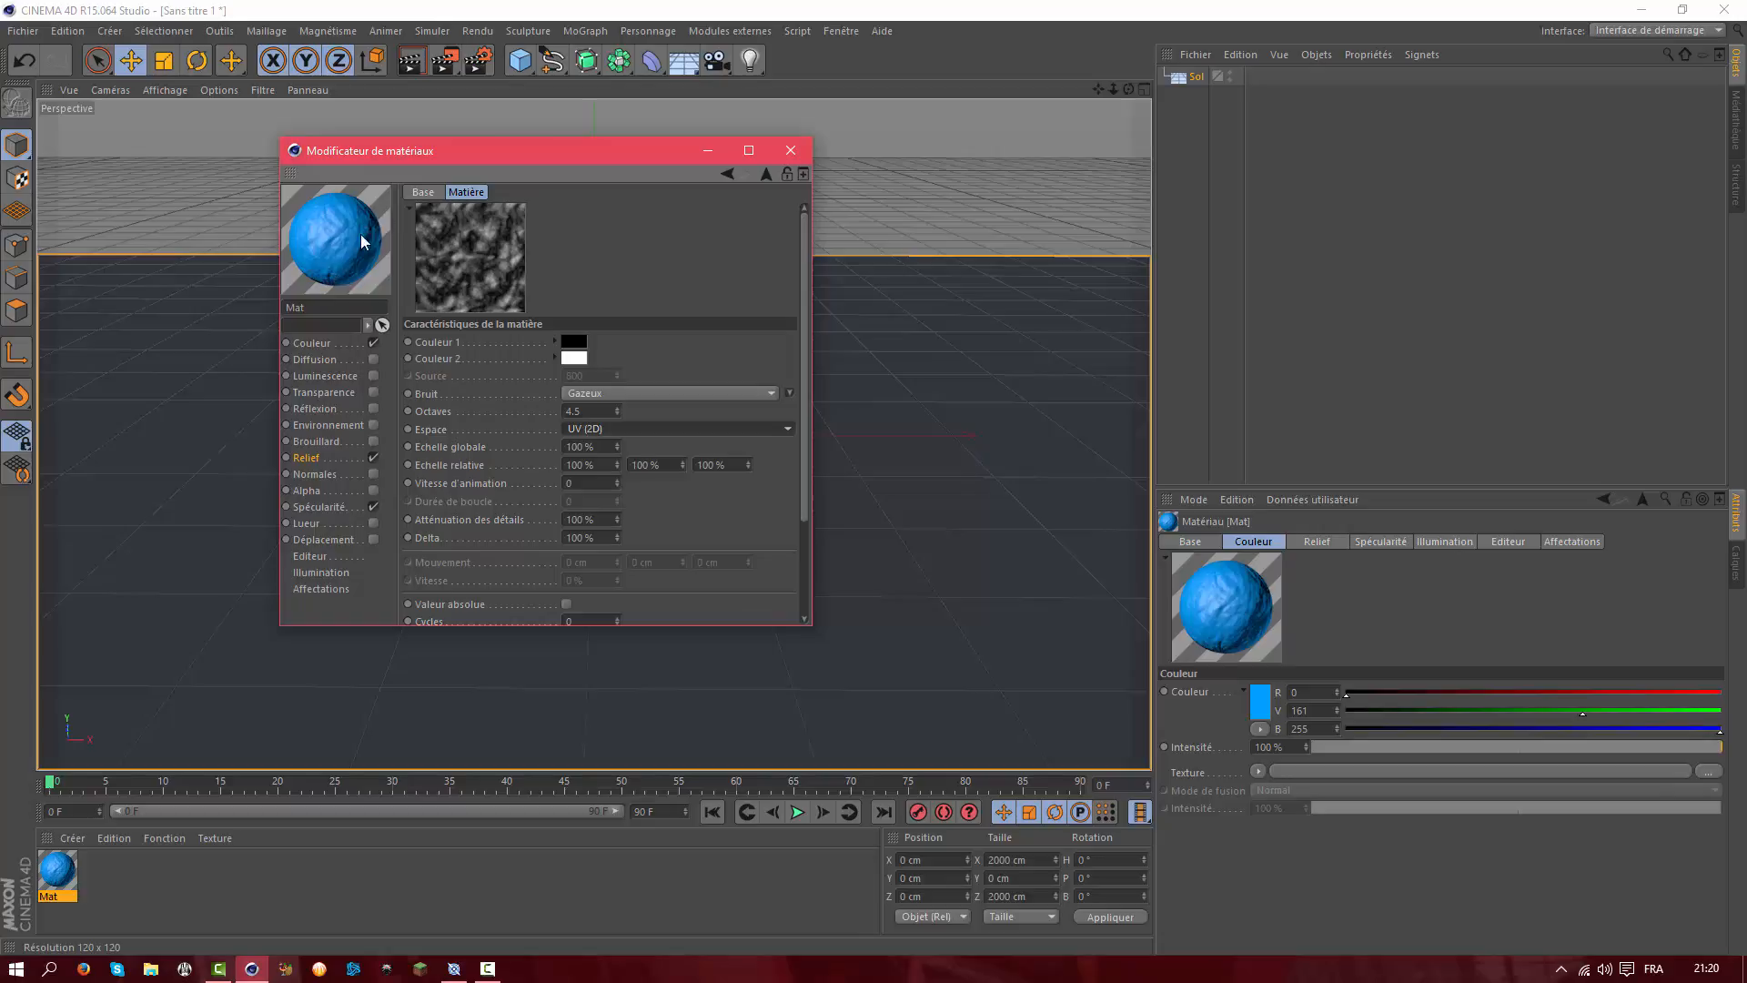
Enable Réflexion on the water material at about 63% intensity, leave its colour white, and close the material editor
left_click(327, 473)
left_click(336, 392)
left_click(346, 409)
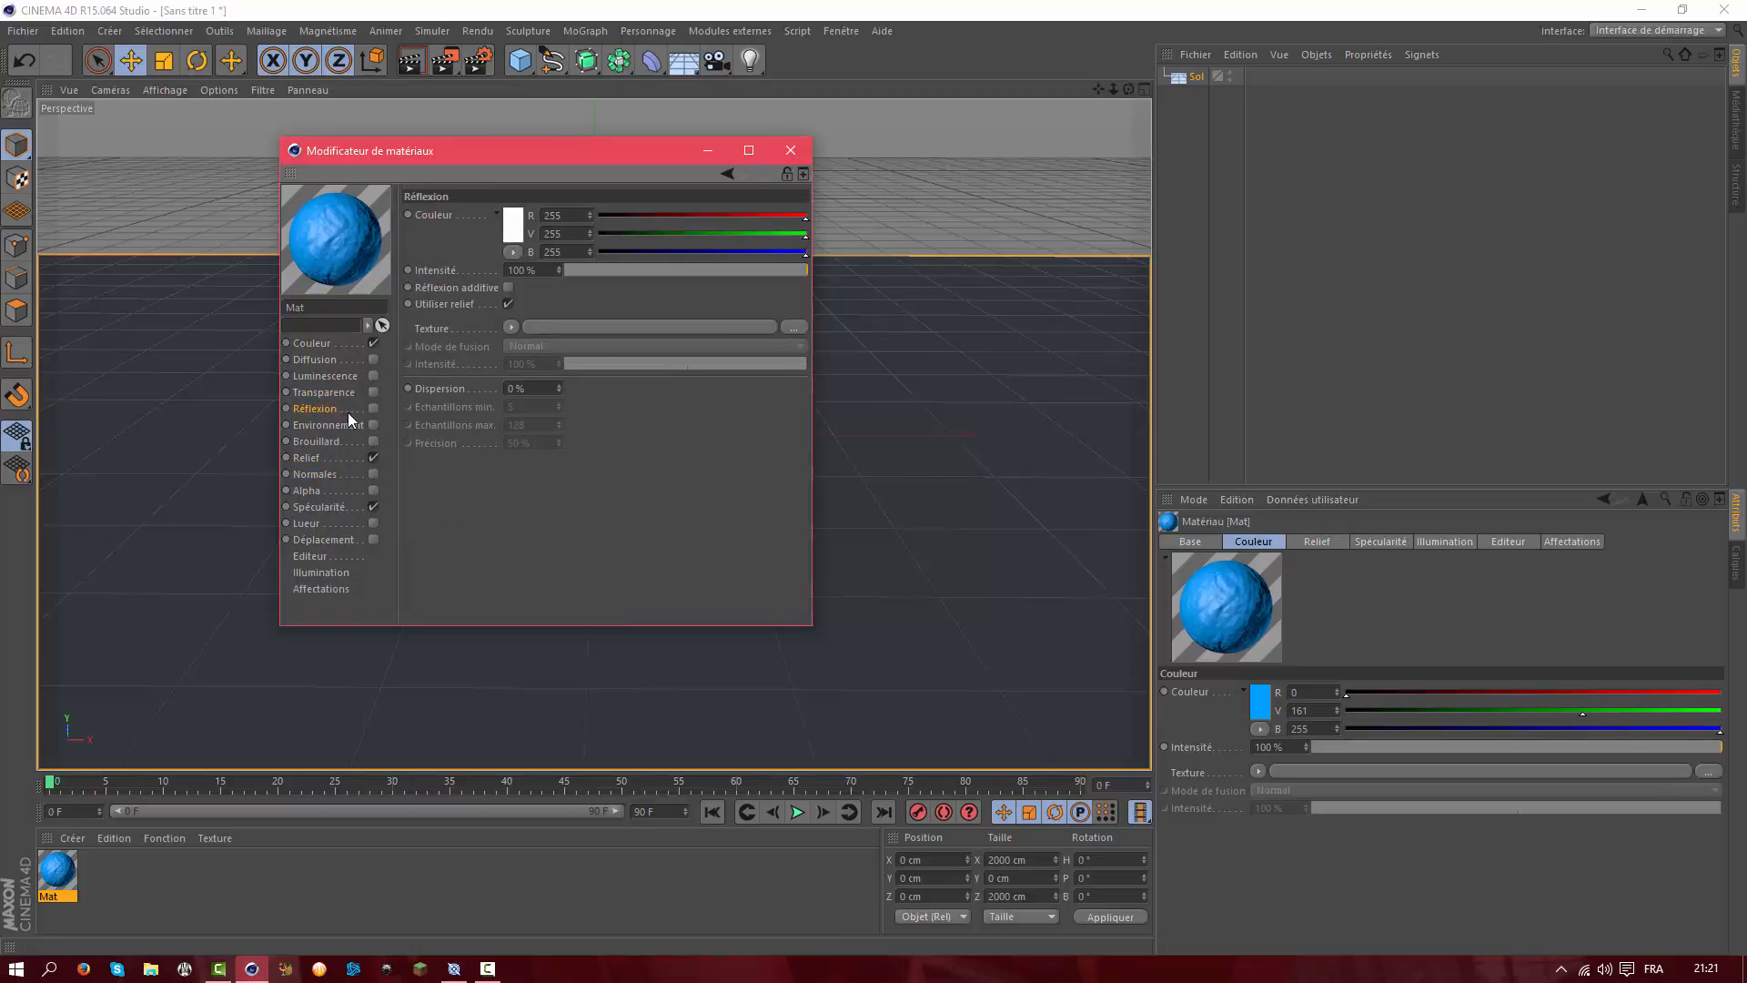
left_click(373, 409)
left_click_drag(601, 271, 723, 273)
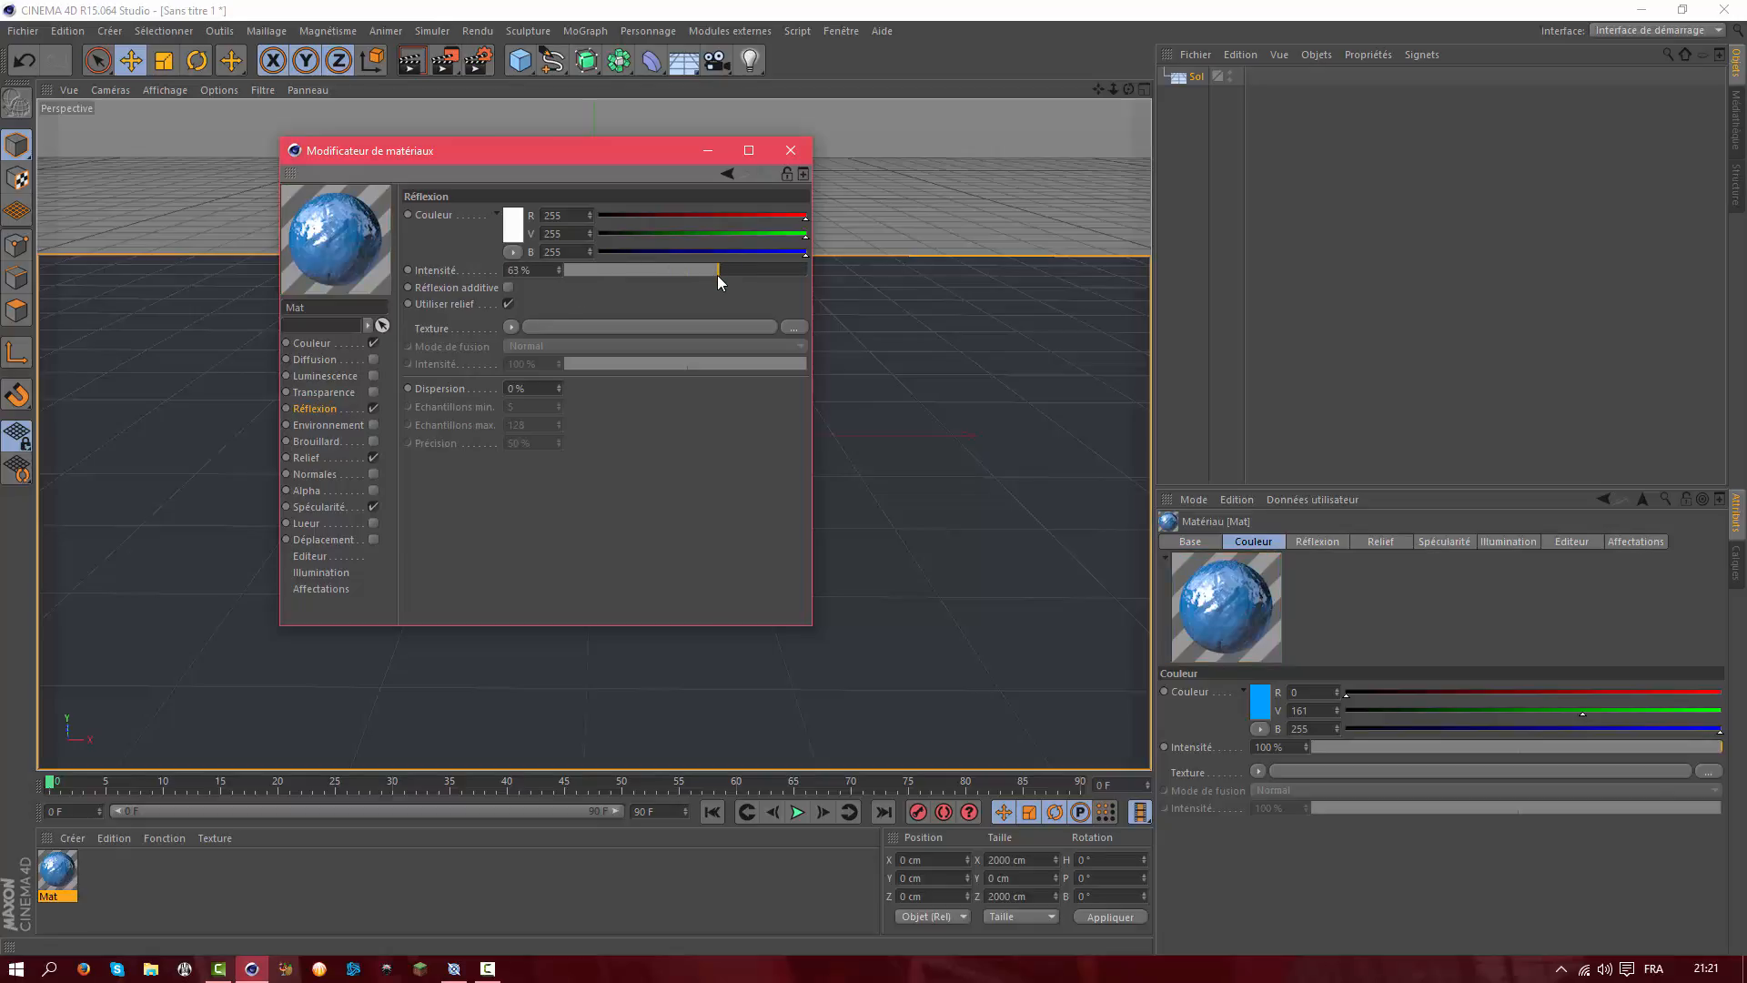
left_click(511, 237)
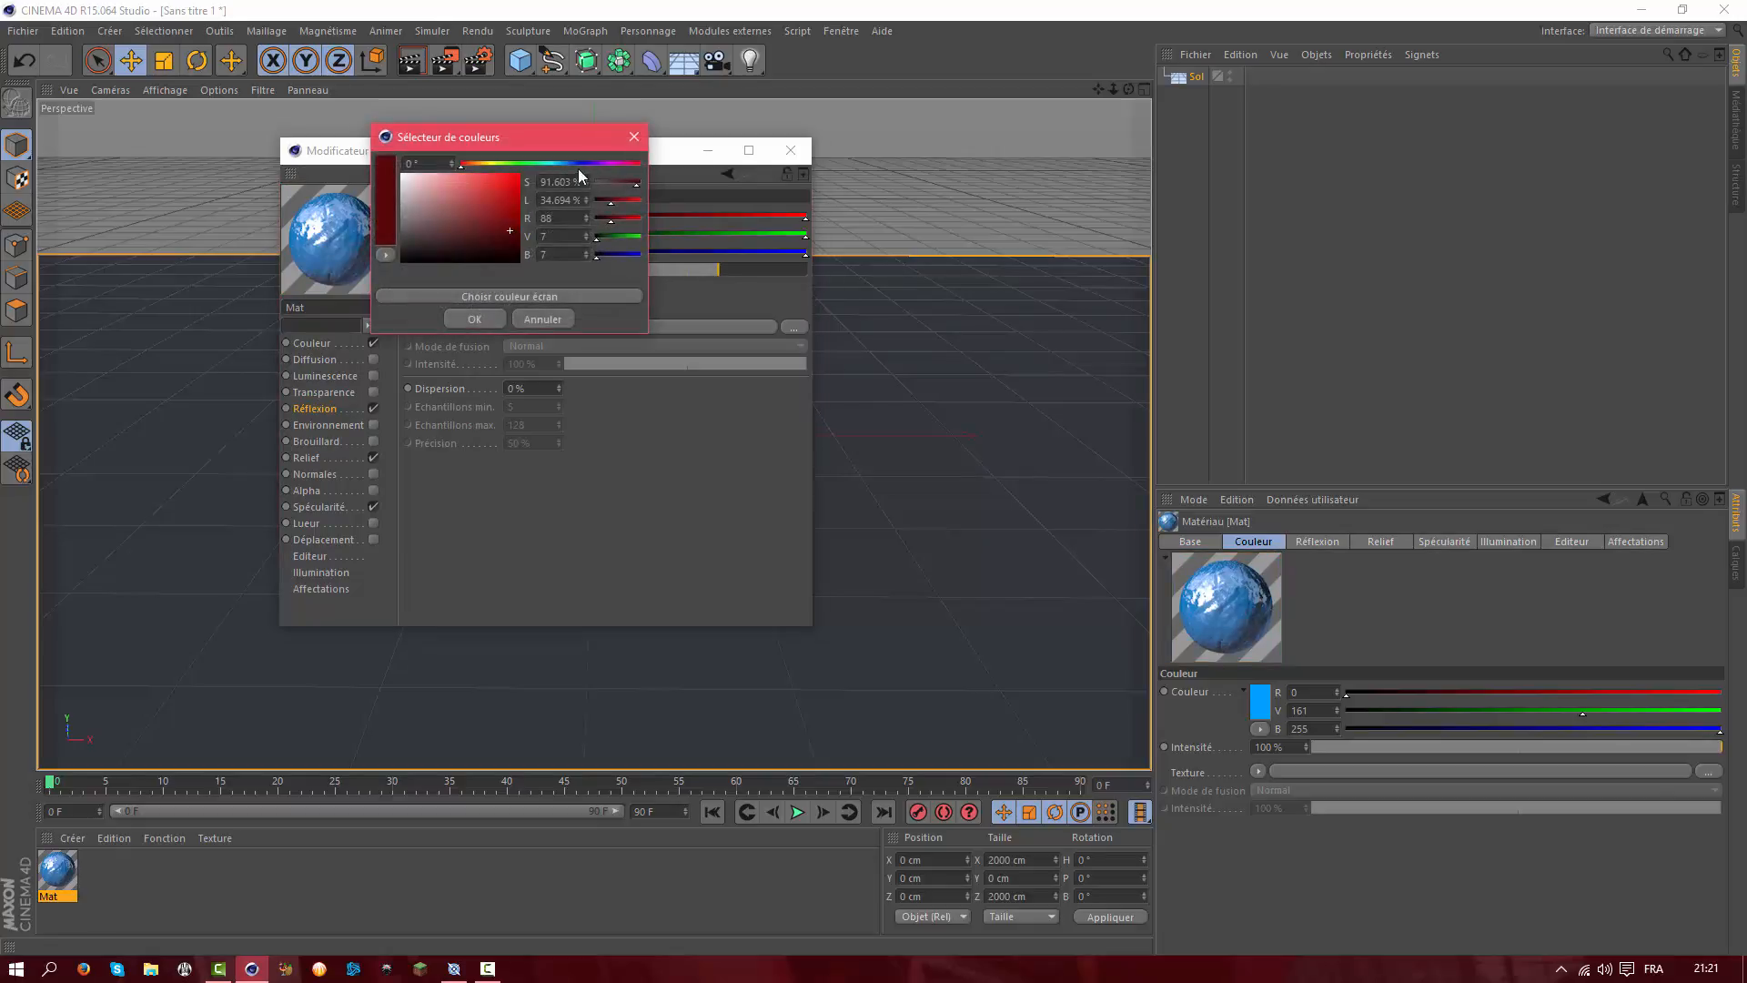
left_click(542, 319)
left_click(791, 151)
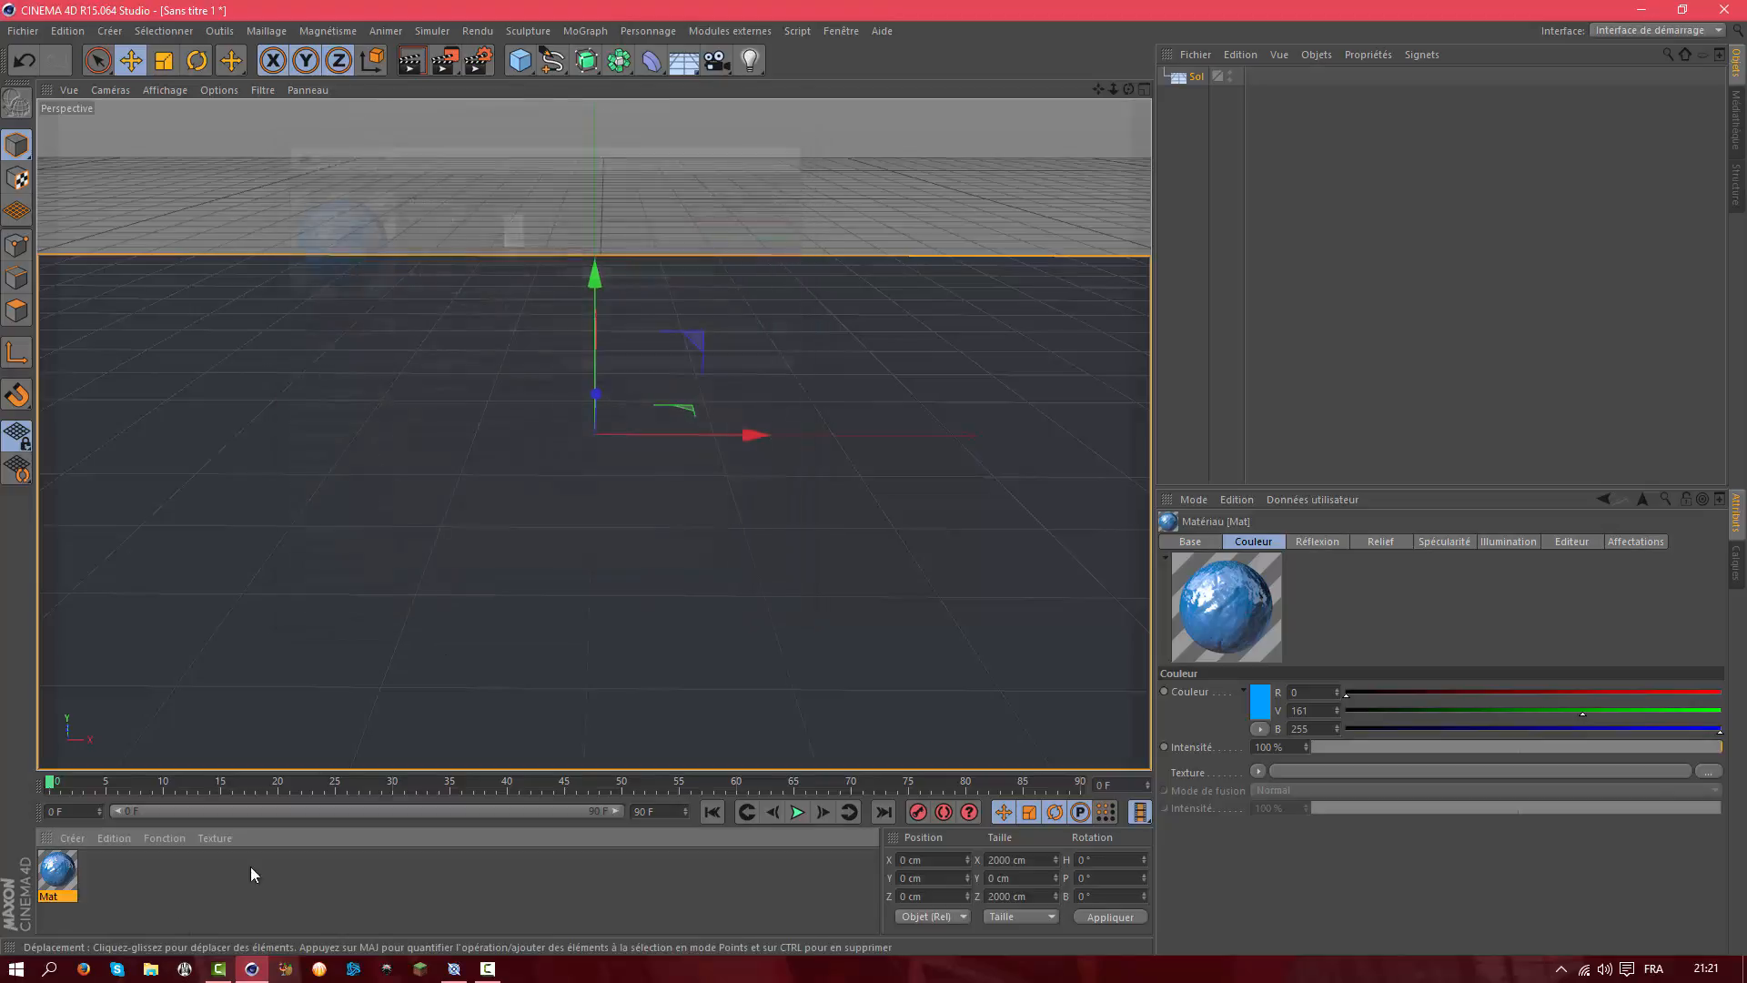
Apply the blue water material to the Sol floor and test-render the view with the horizon in frame
left_click_drag(954, 287, 940, 323)
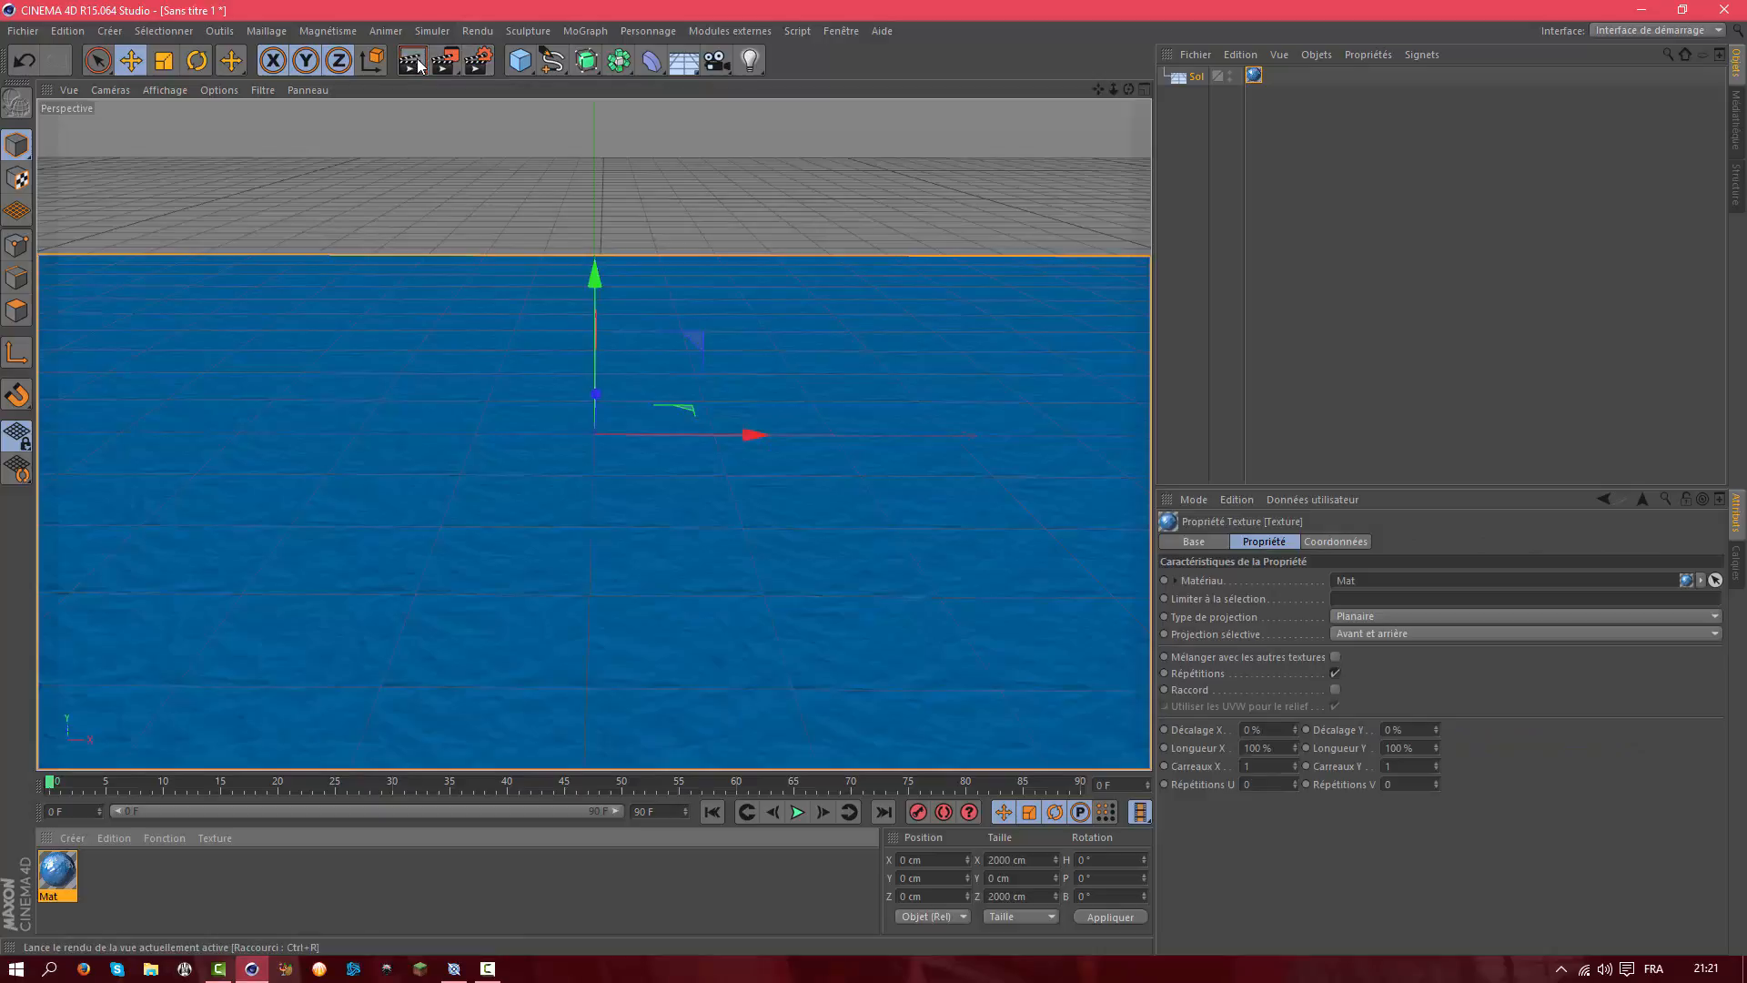
left_click(417, 62)
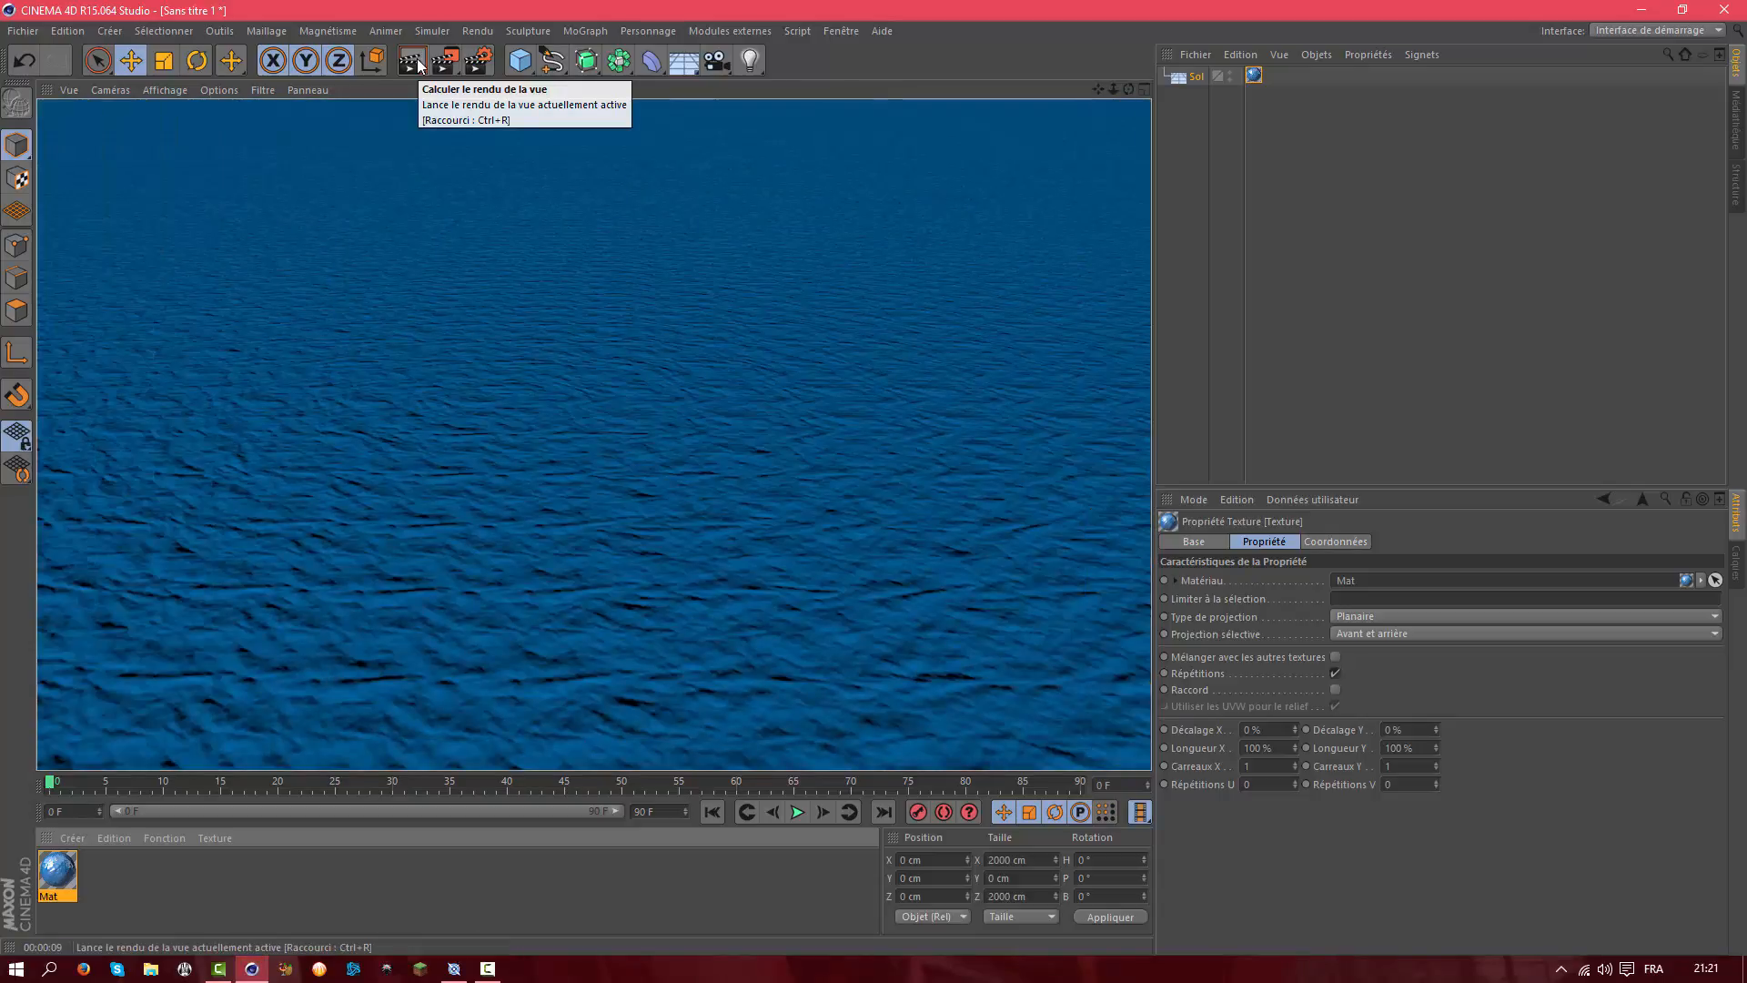
left_click_drag(1128, 90, 1130, 55)
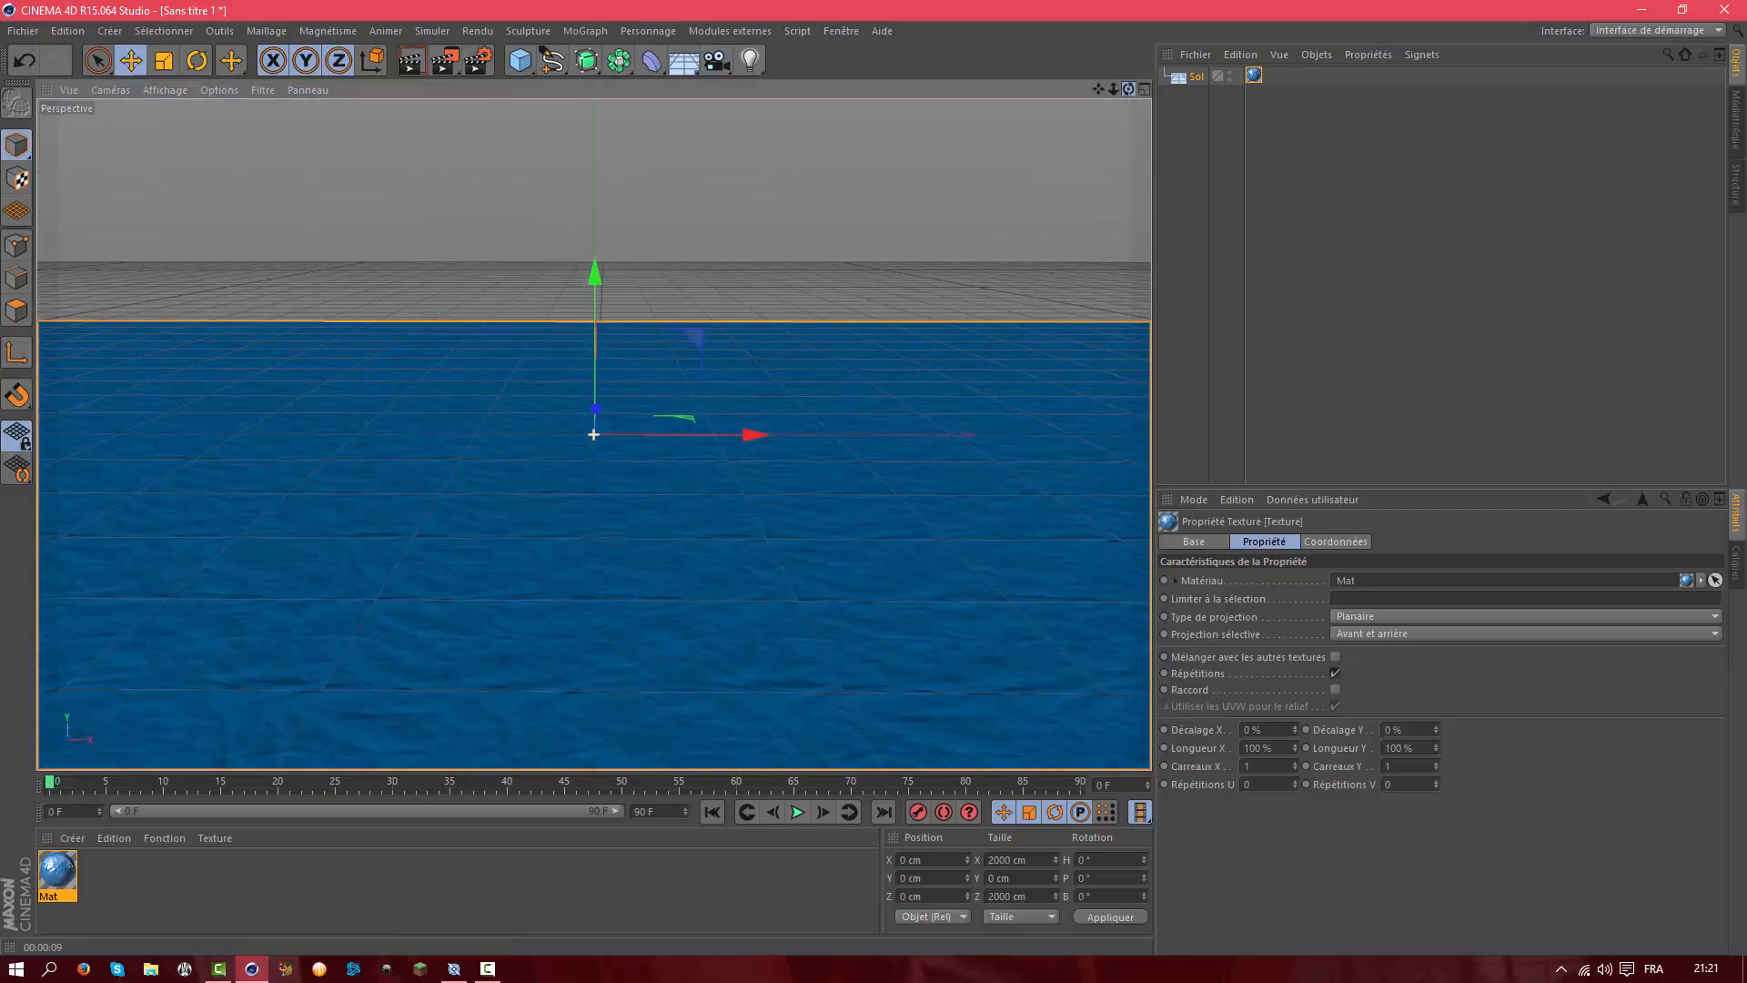
left_click(396, 65)
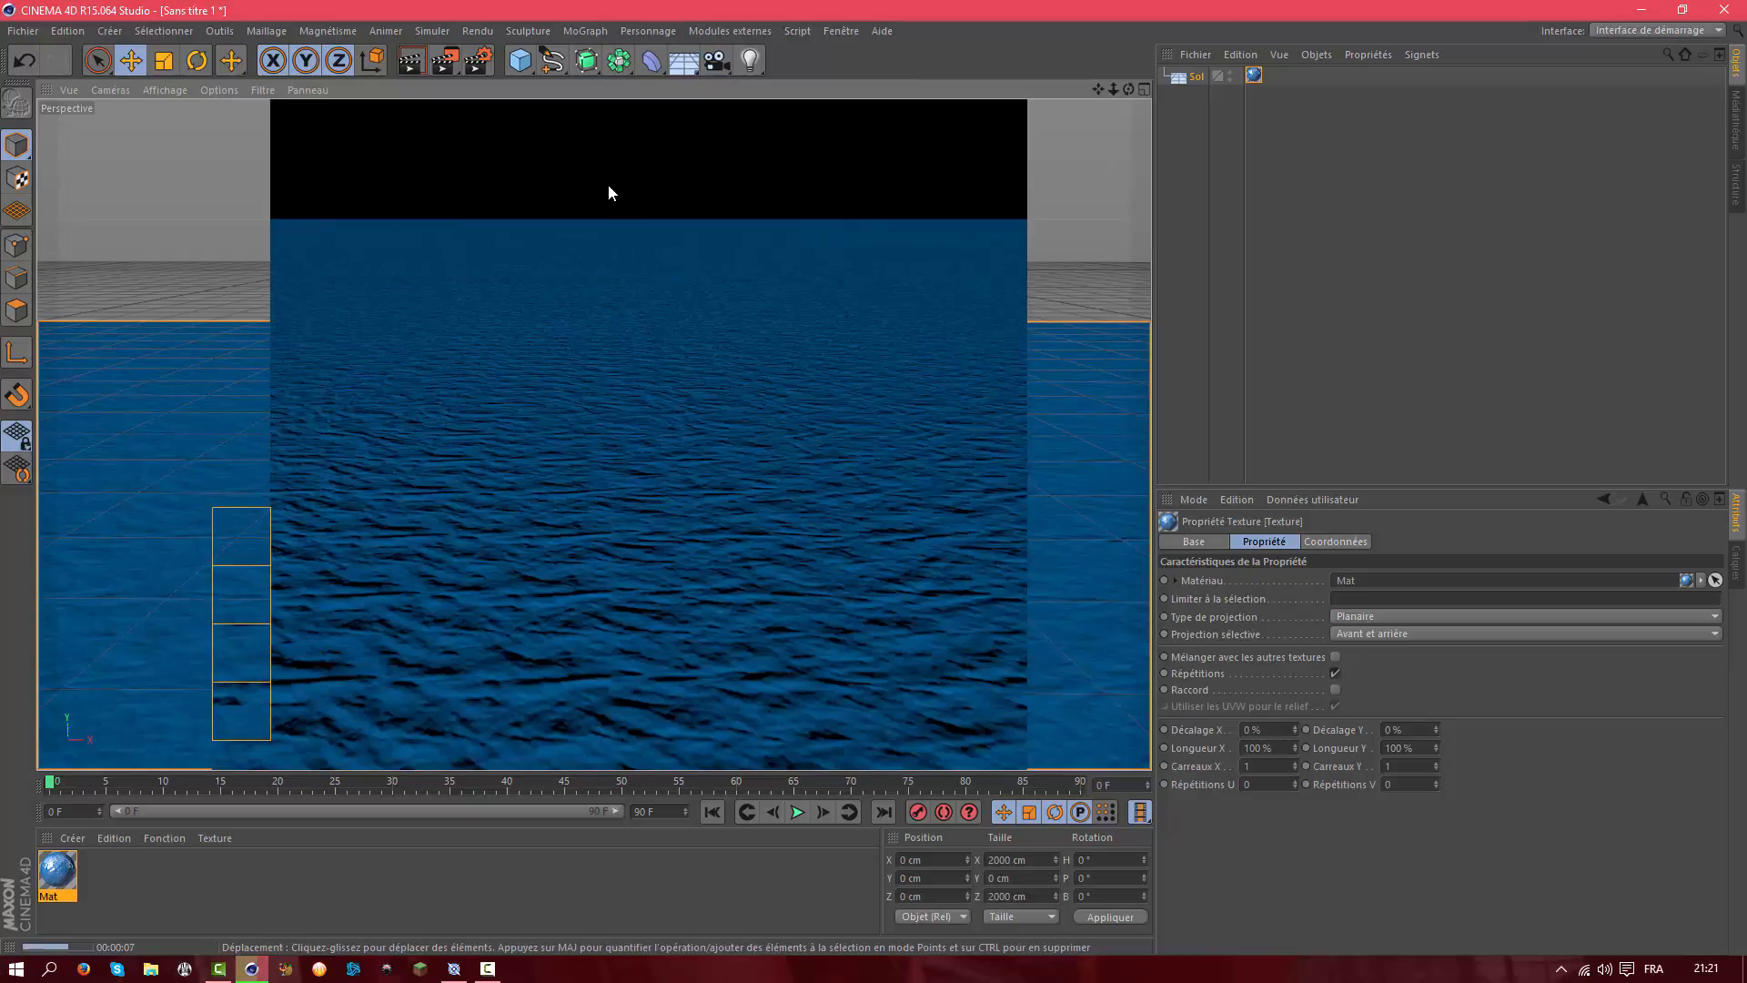
left_click(1213, 188)
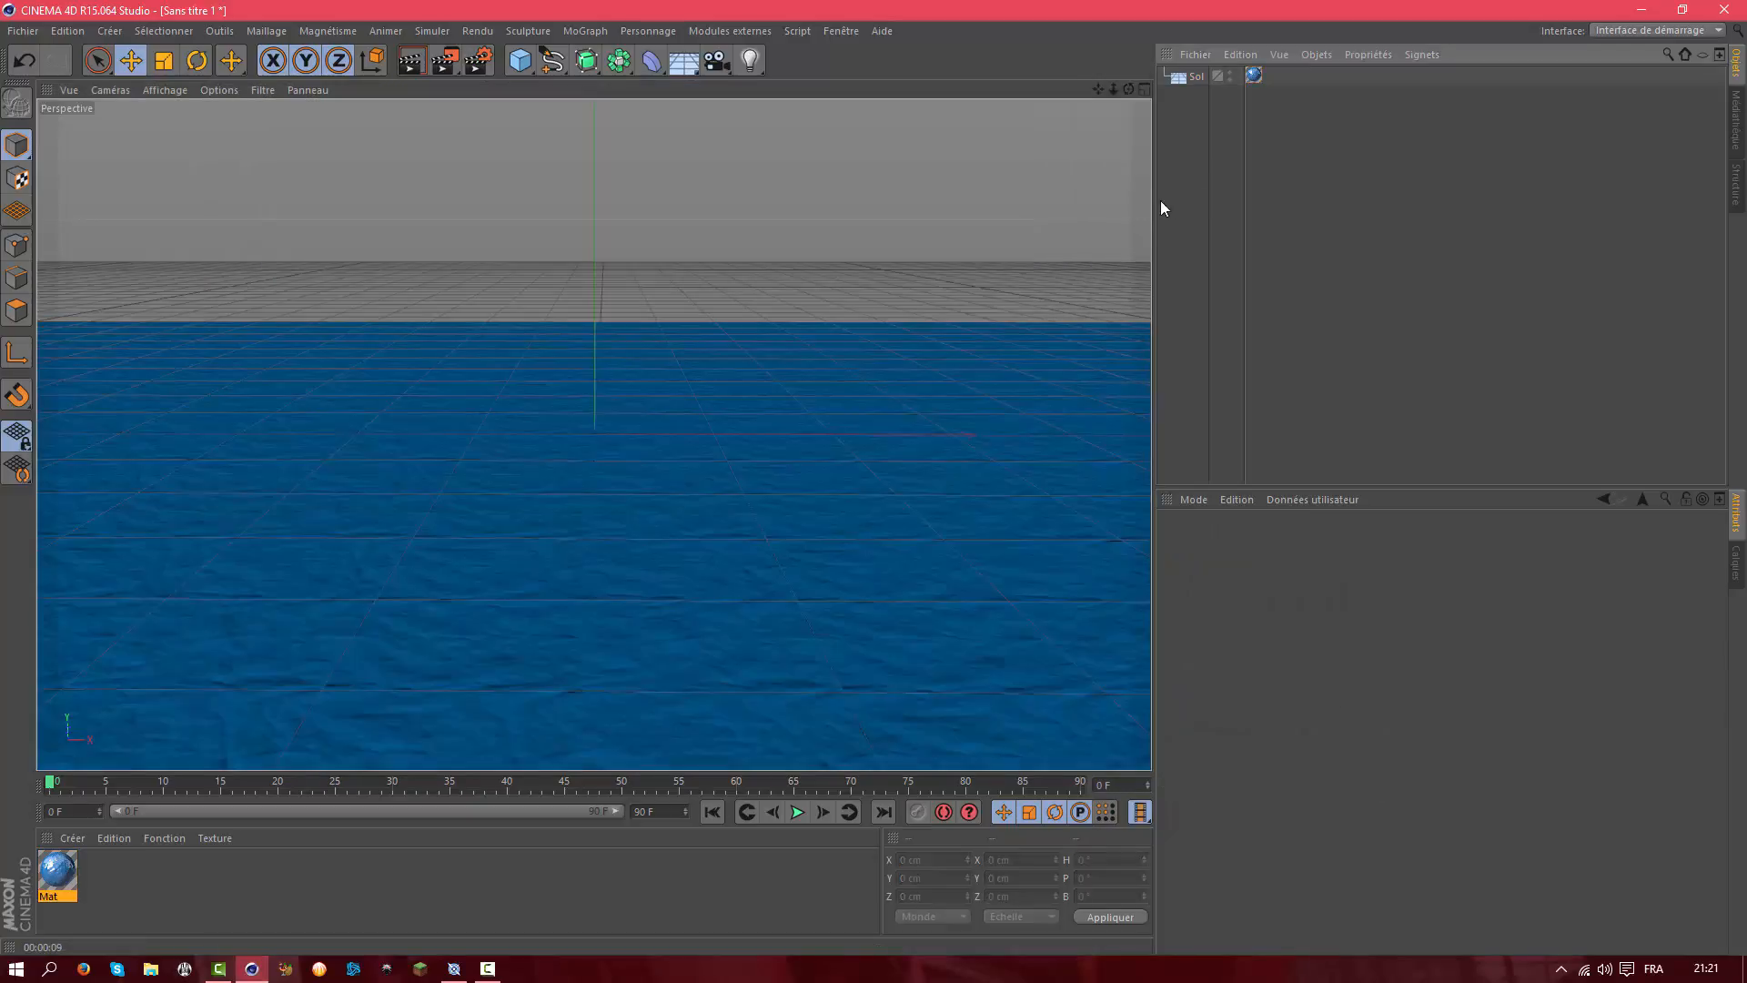
Add an omni light, raise it to about 84 cm and move it to about -607 cm along Z
left_click(749, 66)
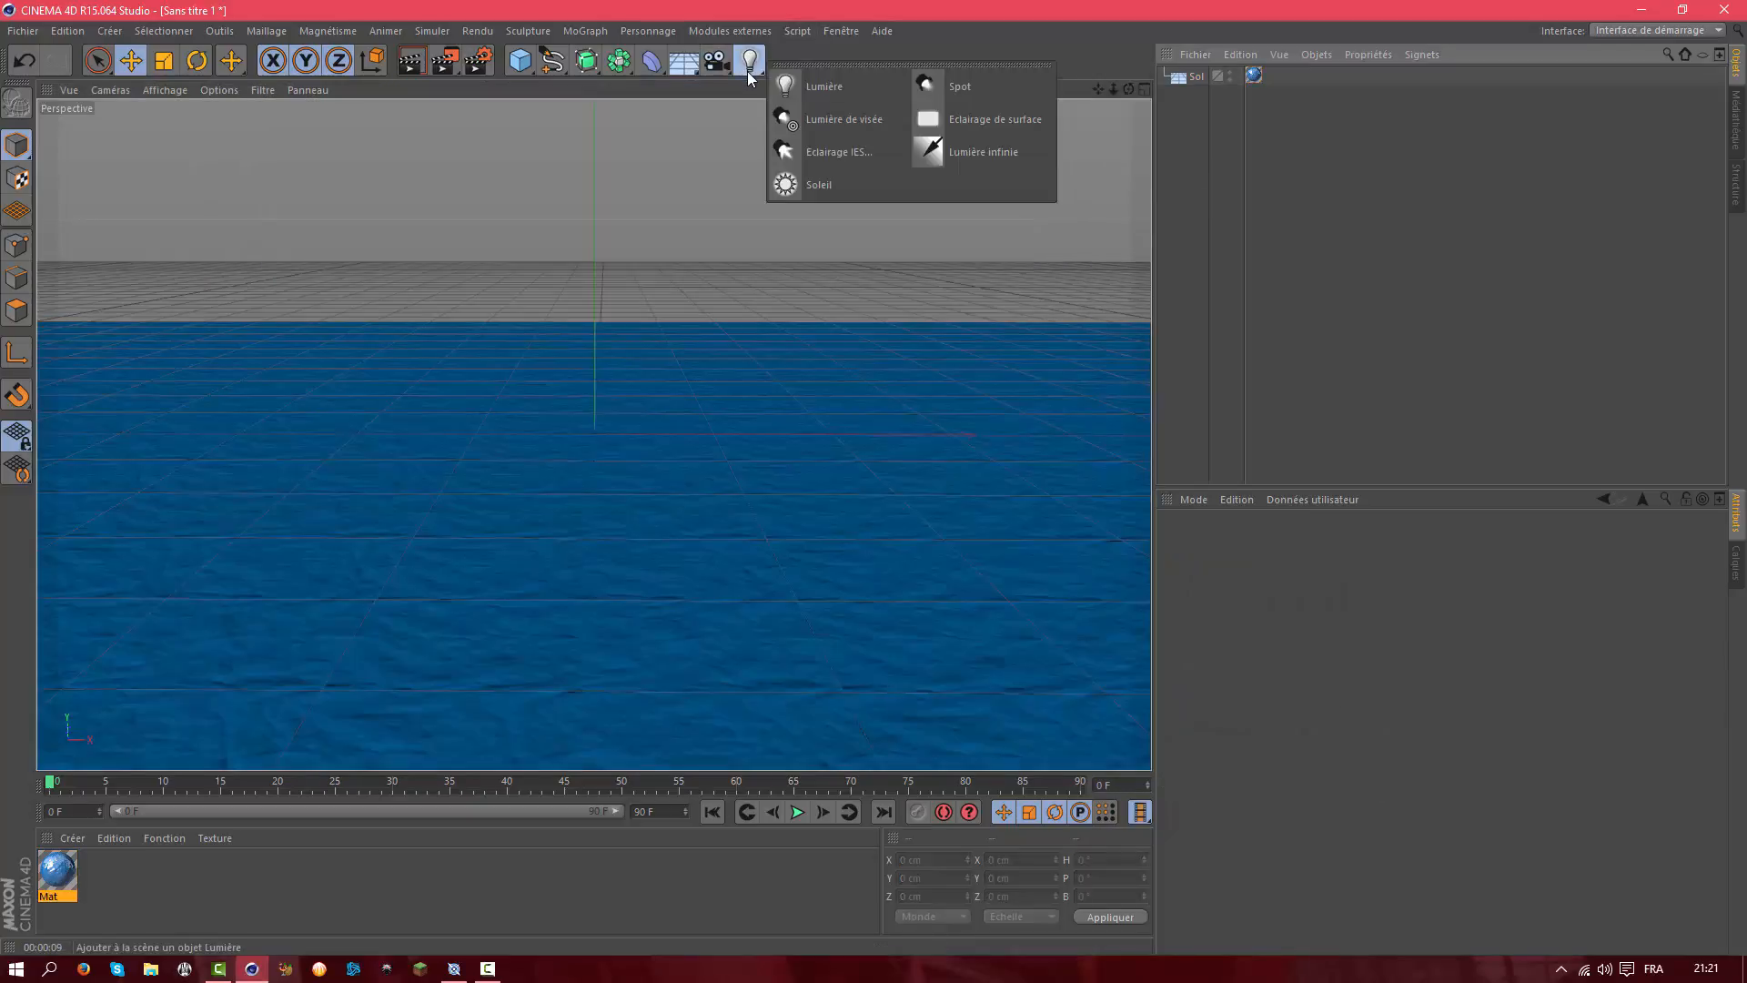
left_click(801, 86)
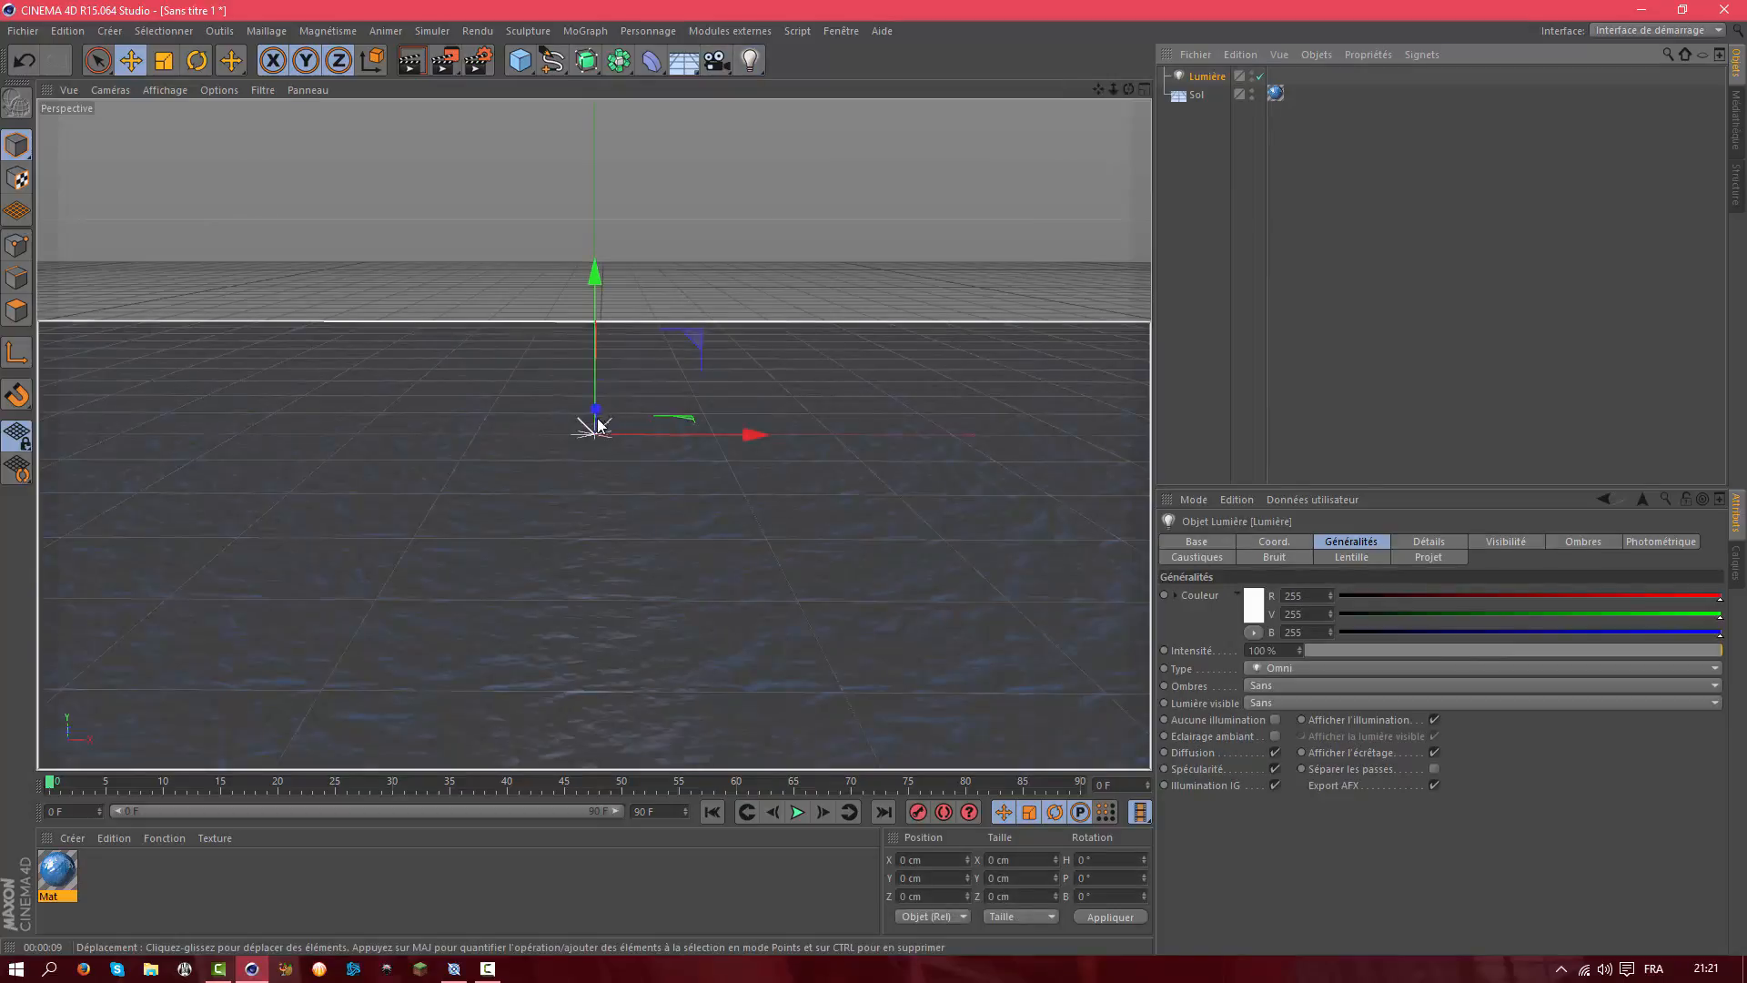
left_click_drag(597, 420, 596, 321)
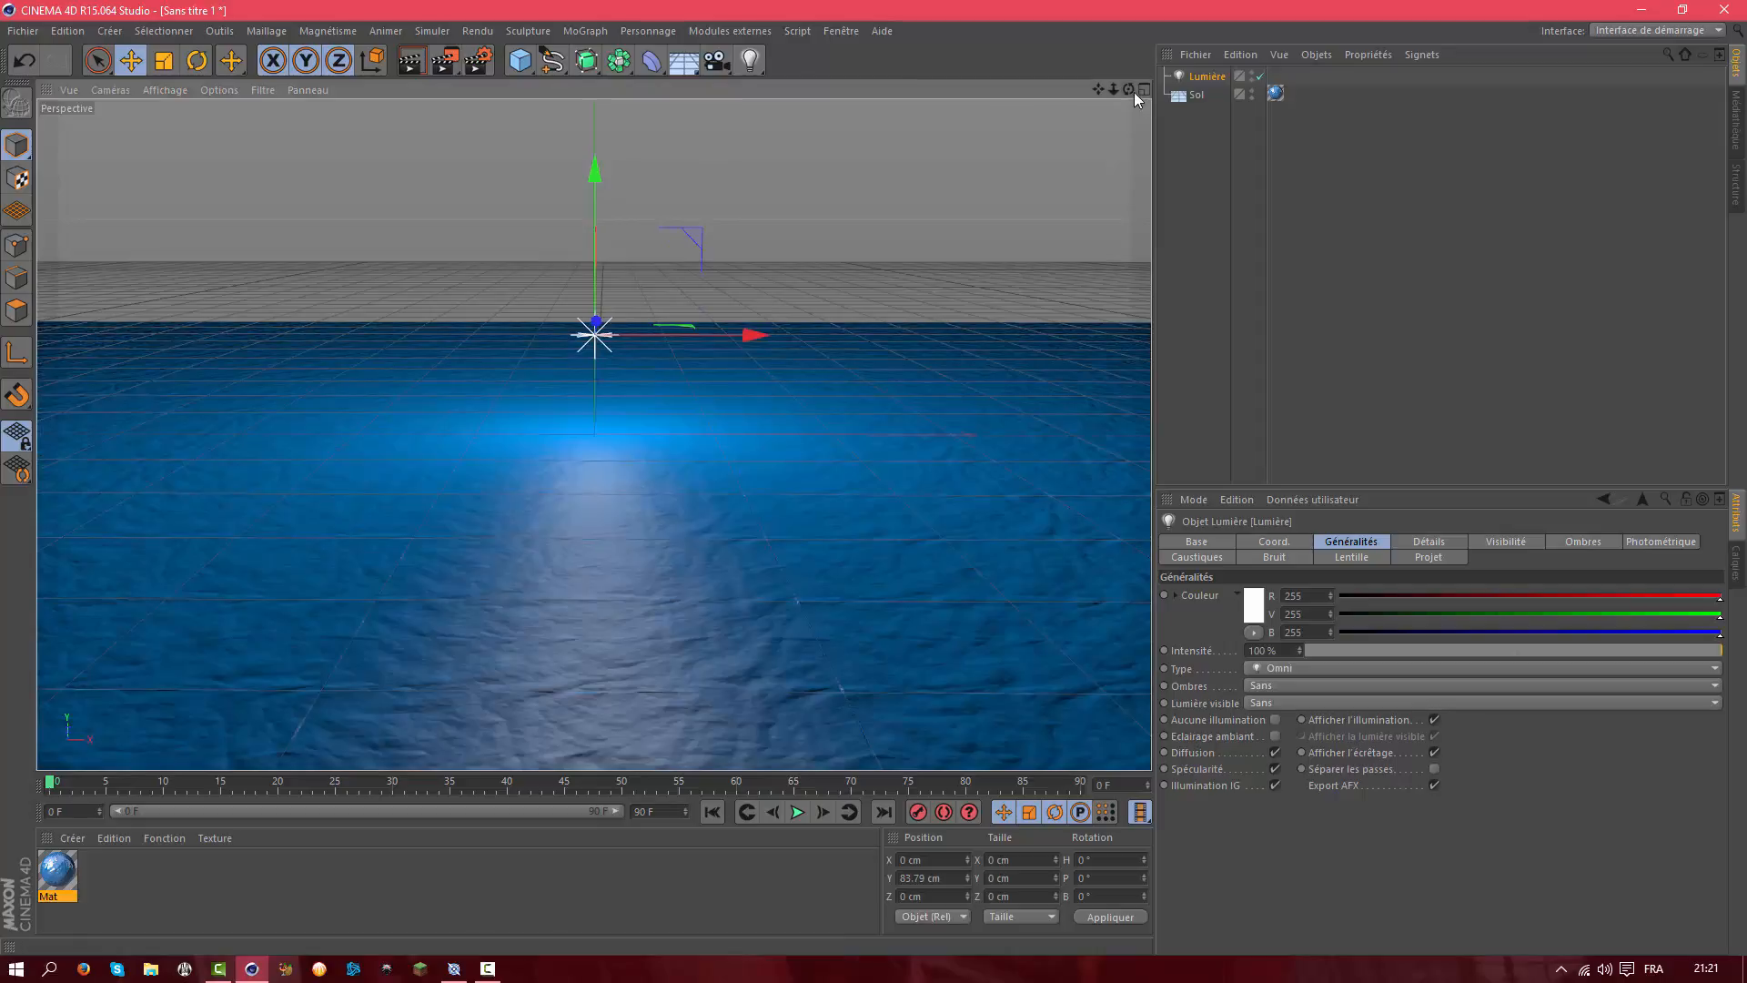
left_click_drag(1129, 89, 1129, 114)
left_click_drag(613, 318, 264, 606)
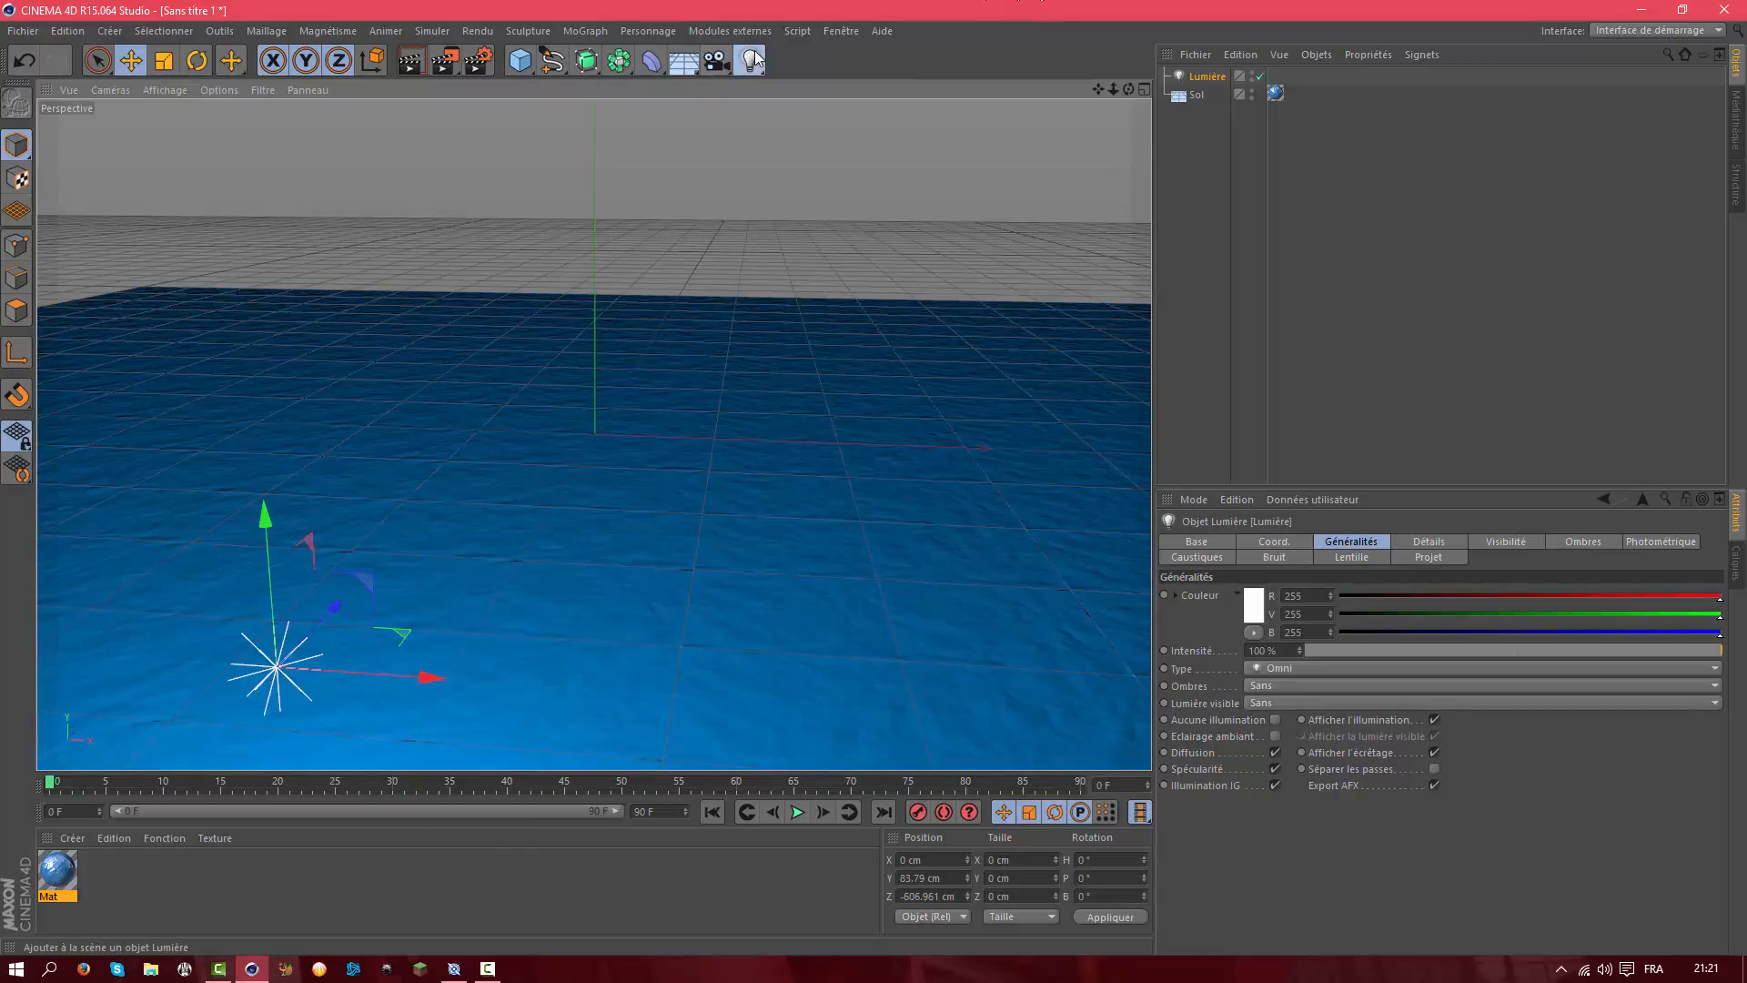
Add a second light above the far part of the water, about 182 cm high and 205 cm along Z
left_click(749, 60)
left_click_drag(618, 413, 641, 373)
left_click_drag(625, 213, 1083, 16)
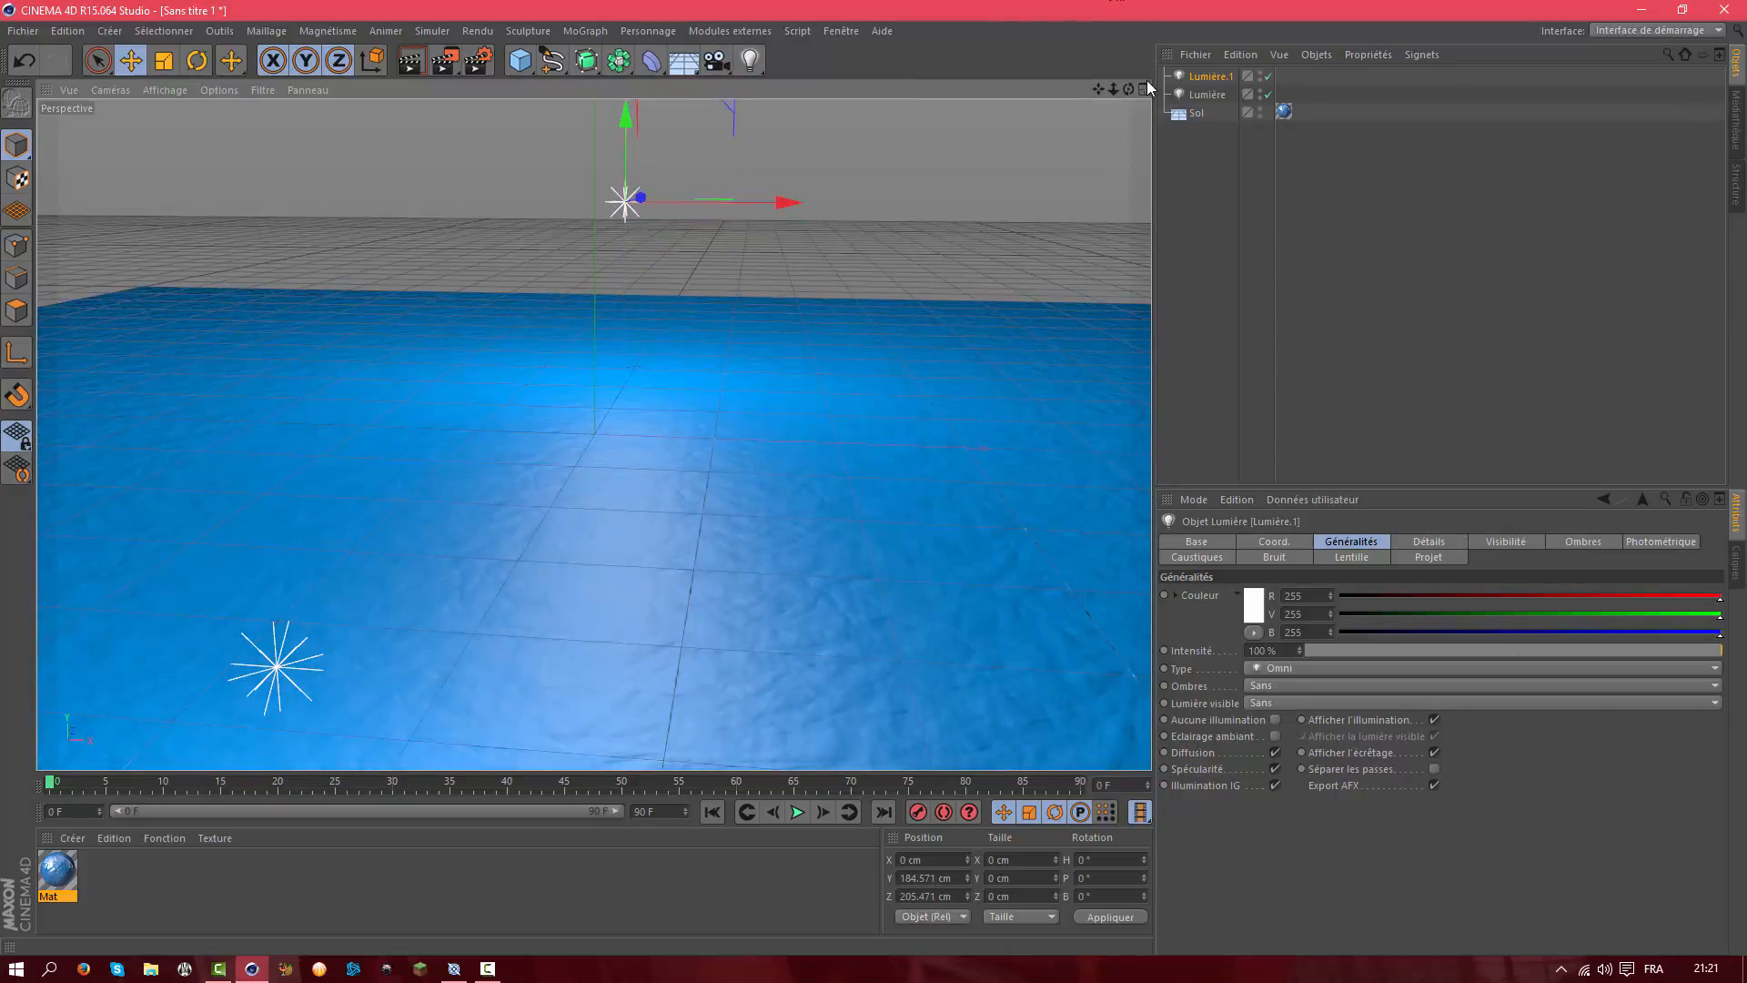
left_click_drag(1130, 88, 1131, 90)
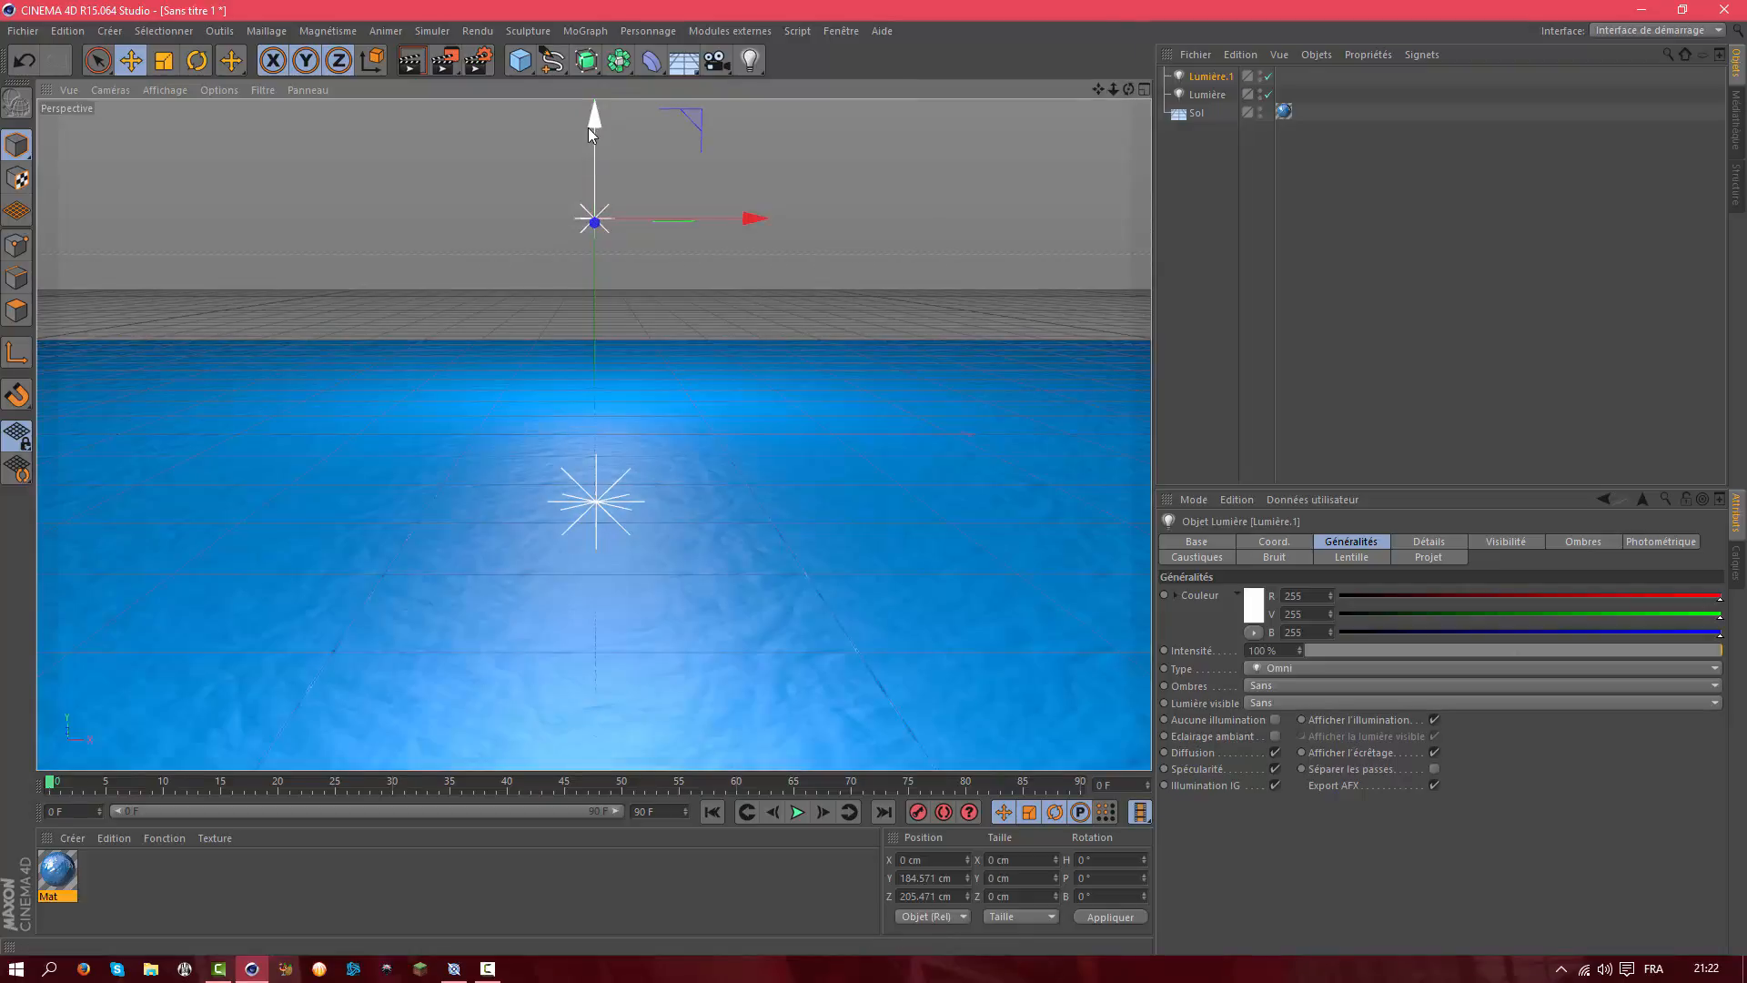
left_click_drag(594, 113, 593, 106)
Keep the second light's type as Omni and try the Etoile 1, Etoile 2 and Soleil 2 lens glows
left_click(1325, 670)
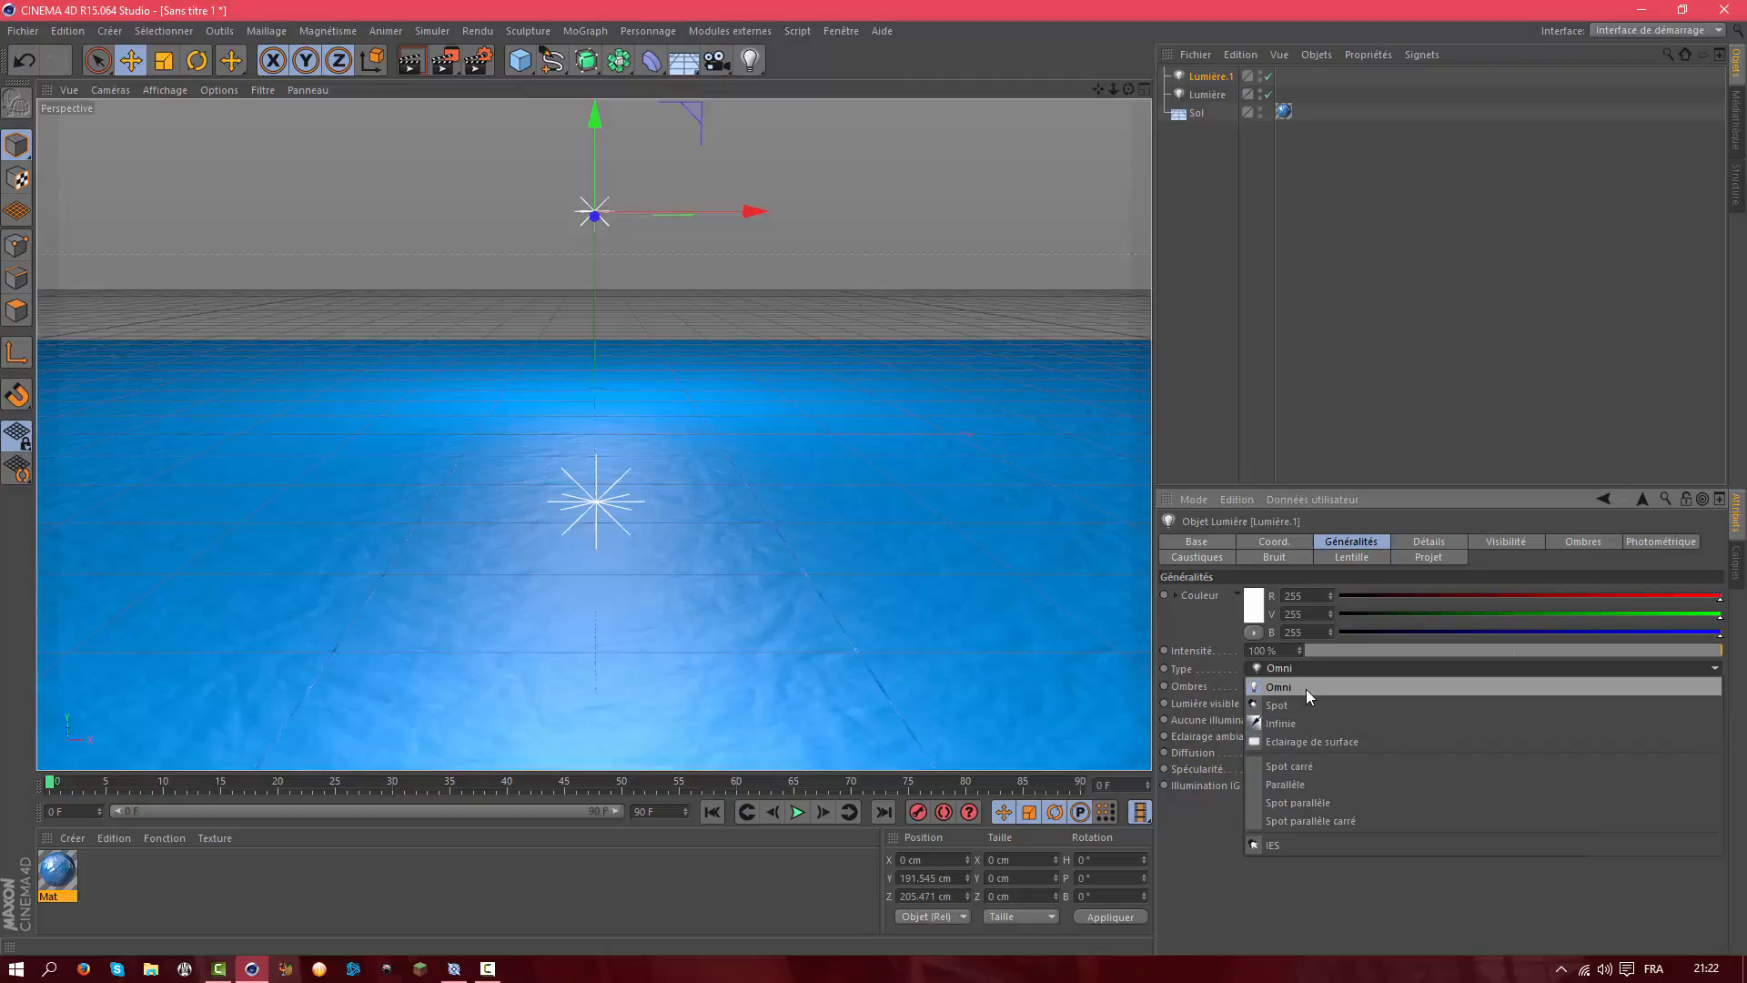
left_click(1307, 688)
left_click(1336, 563)
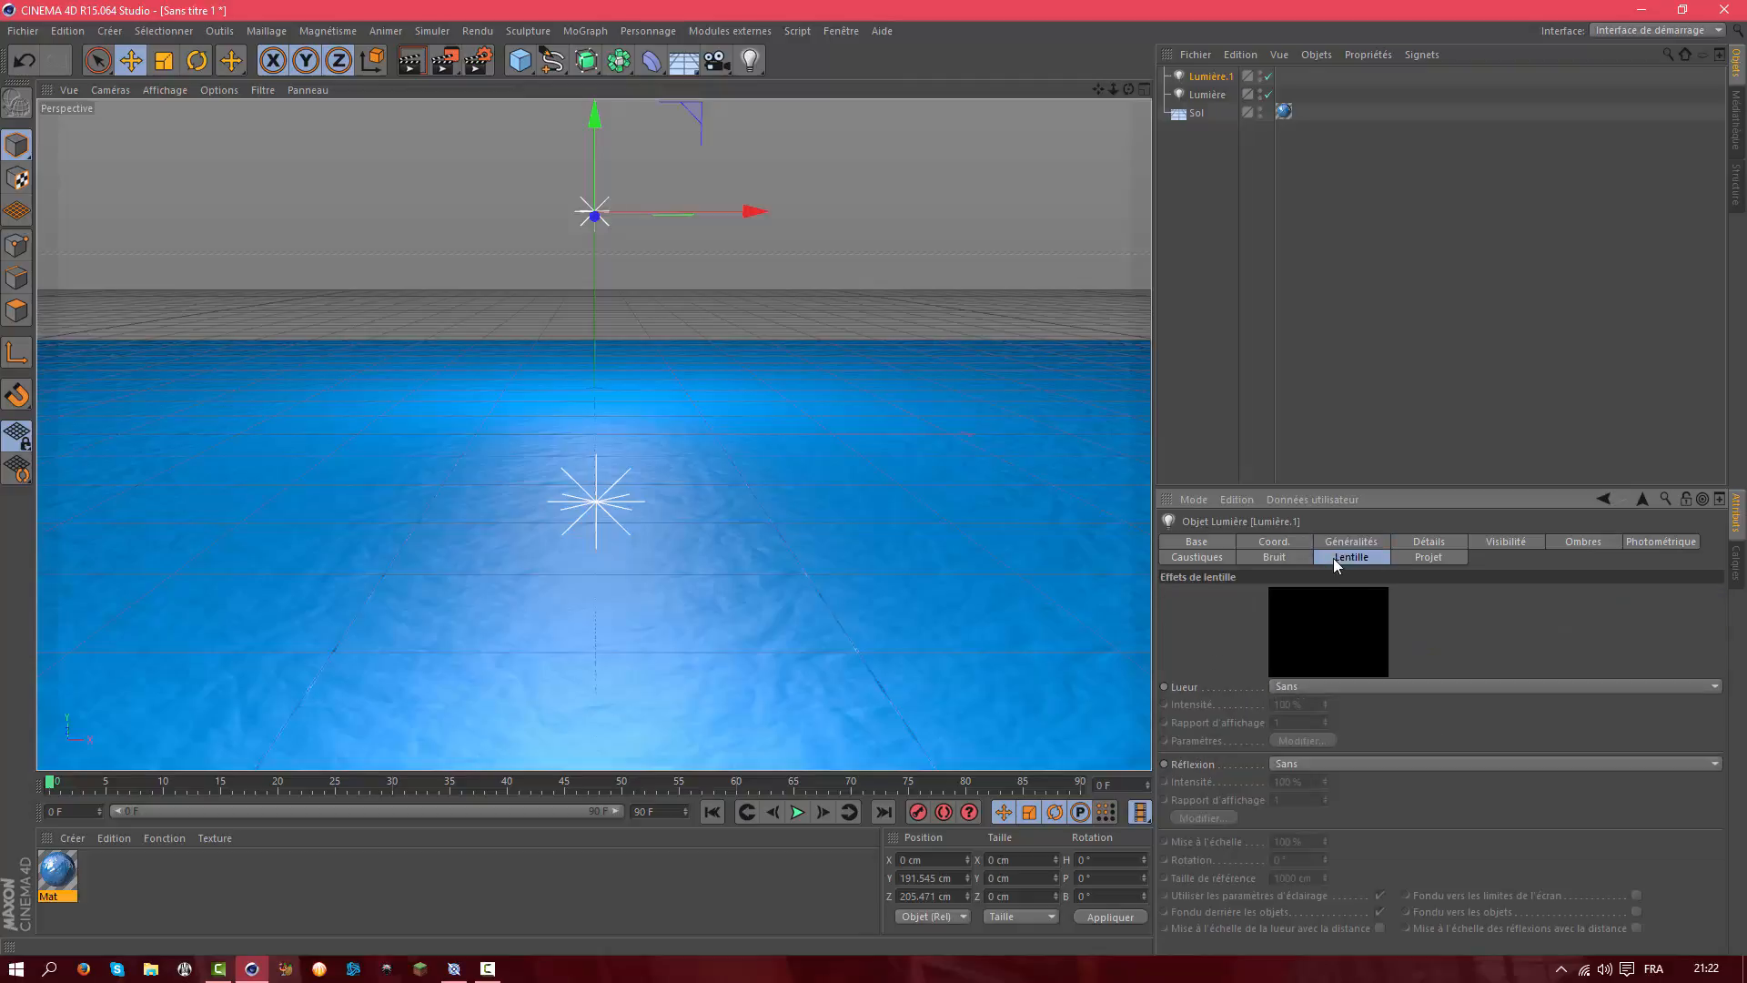
left_click(1316, 688)
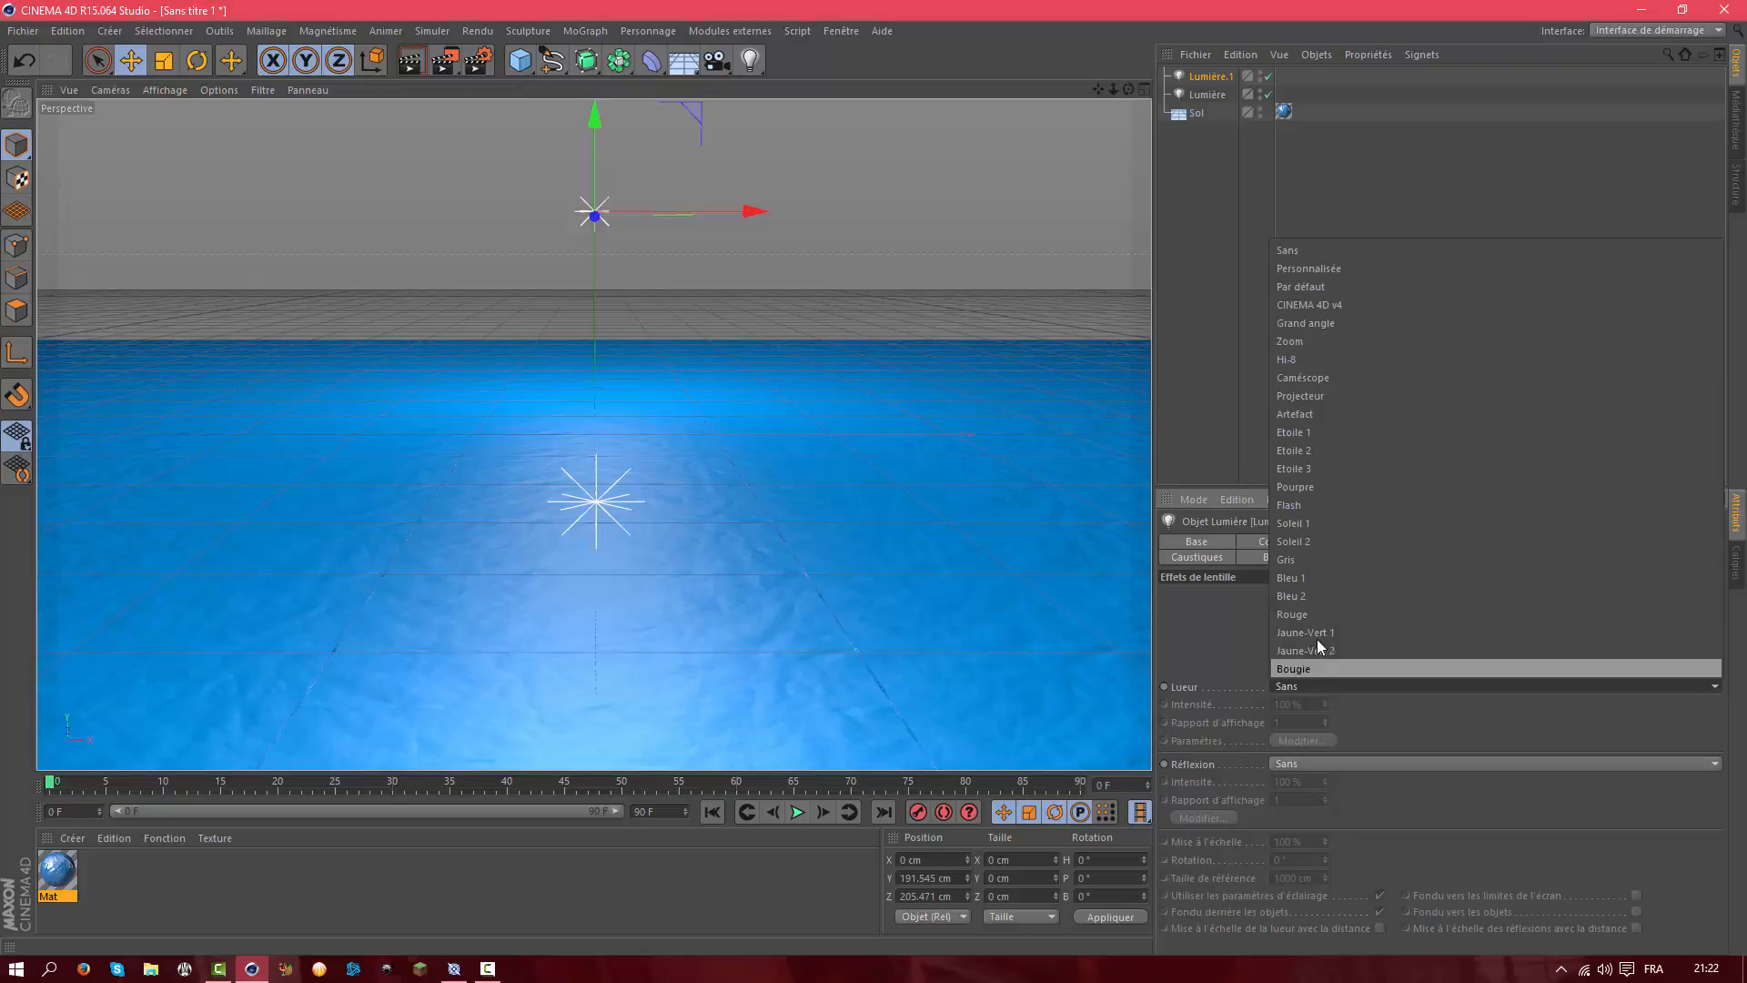
left_click(1323, 435)
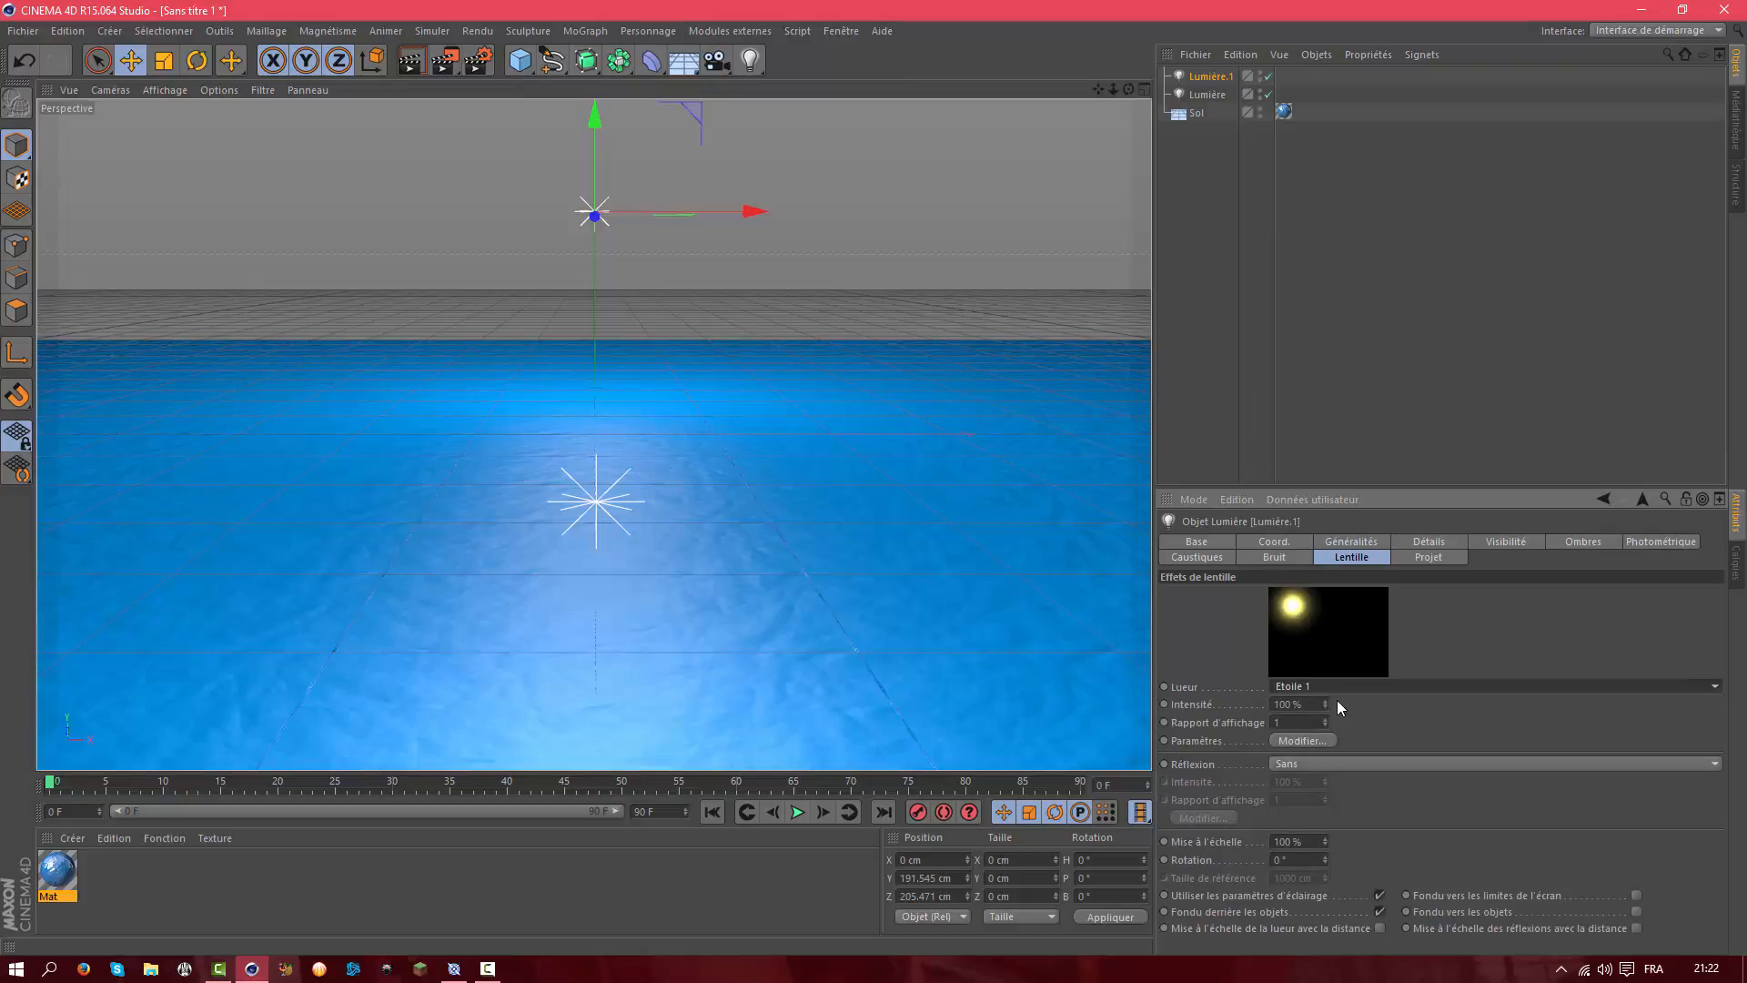
left_click(1336, 688)
left_click(1324, 466)
left_click(1335, 685)
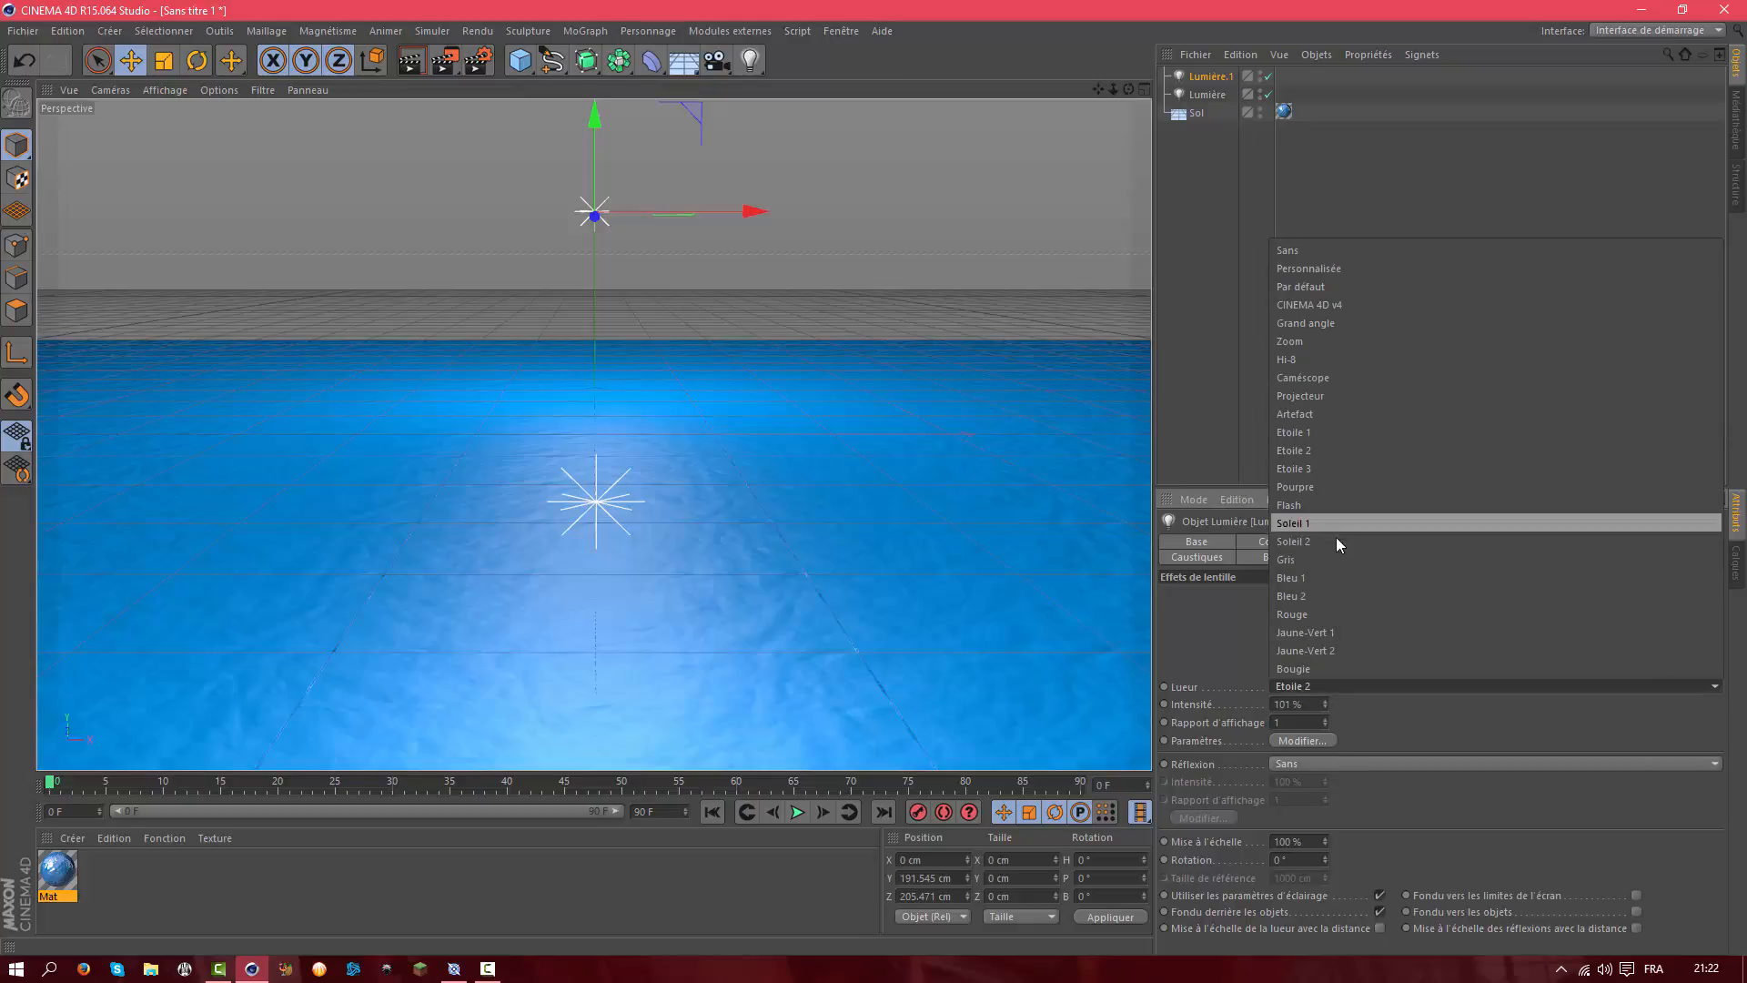
left_click(1337, 542)
Set the second light's lens glow to Soleil 1 and render the view to check it
left_click(1336, 681)
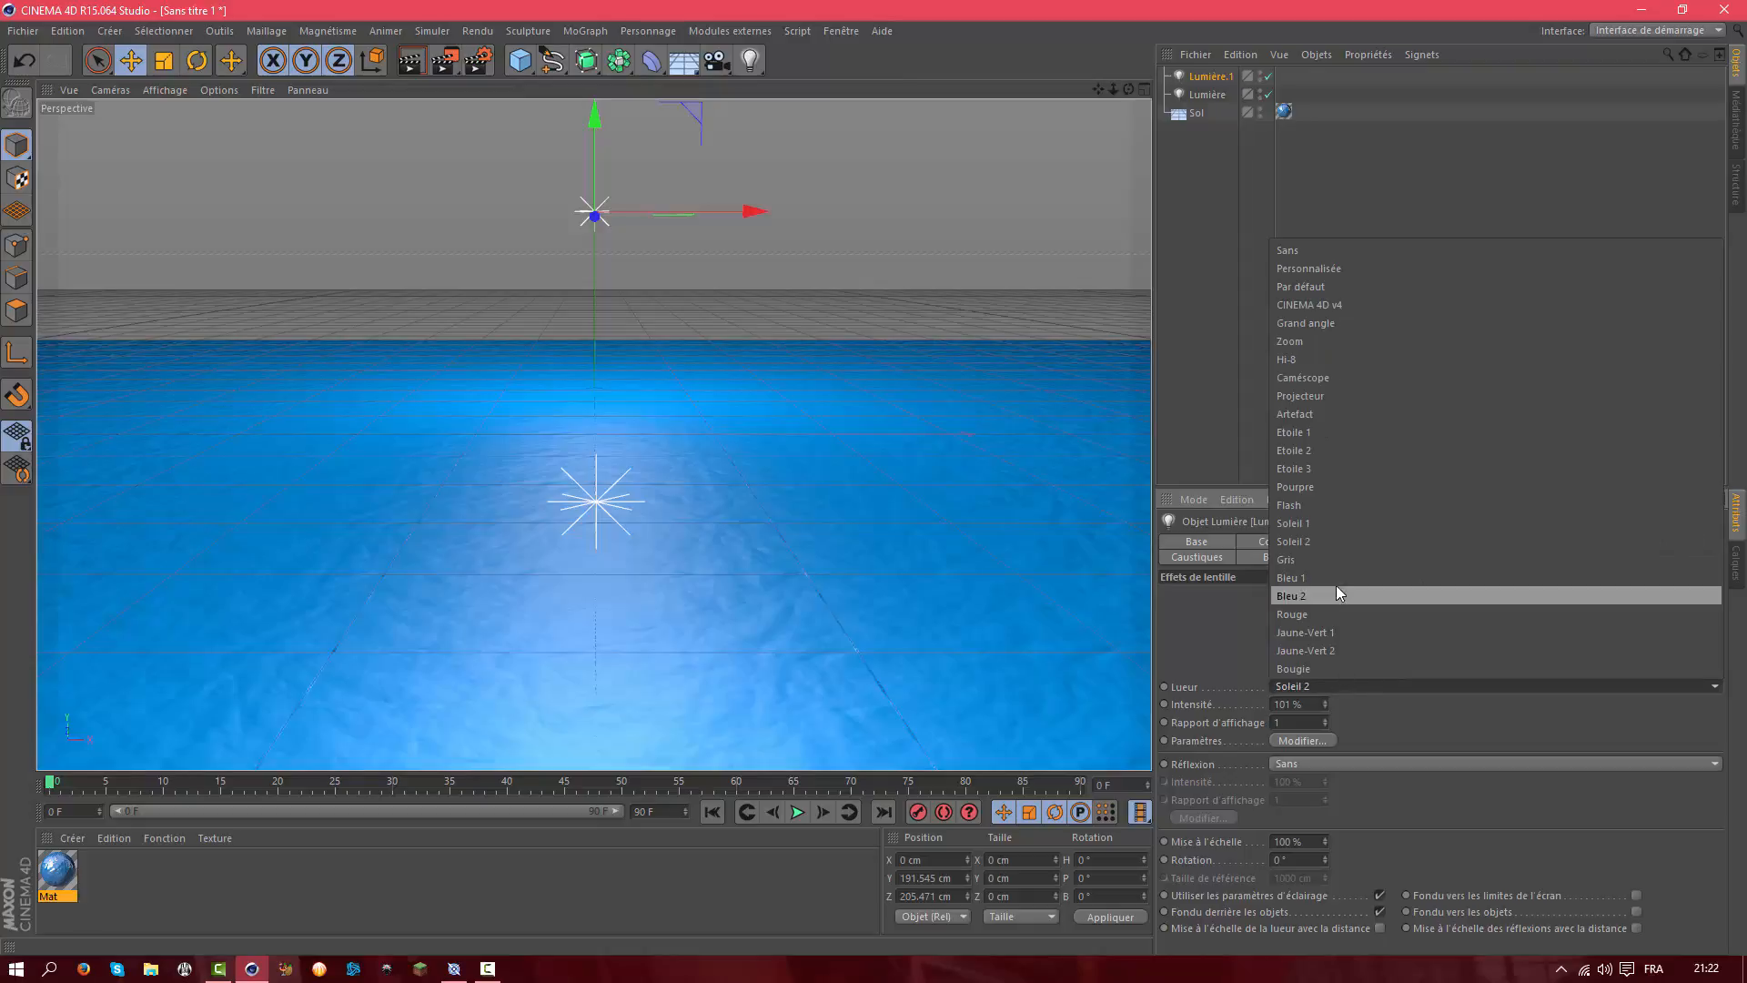
left_click(1336, 532)
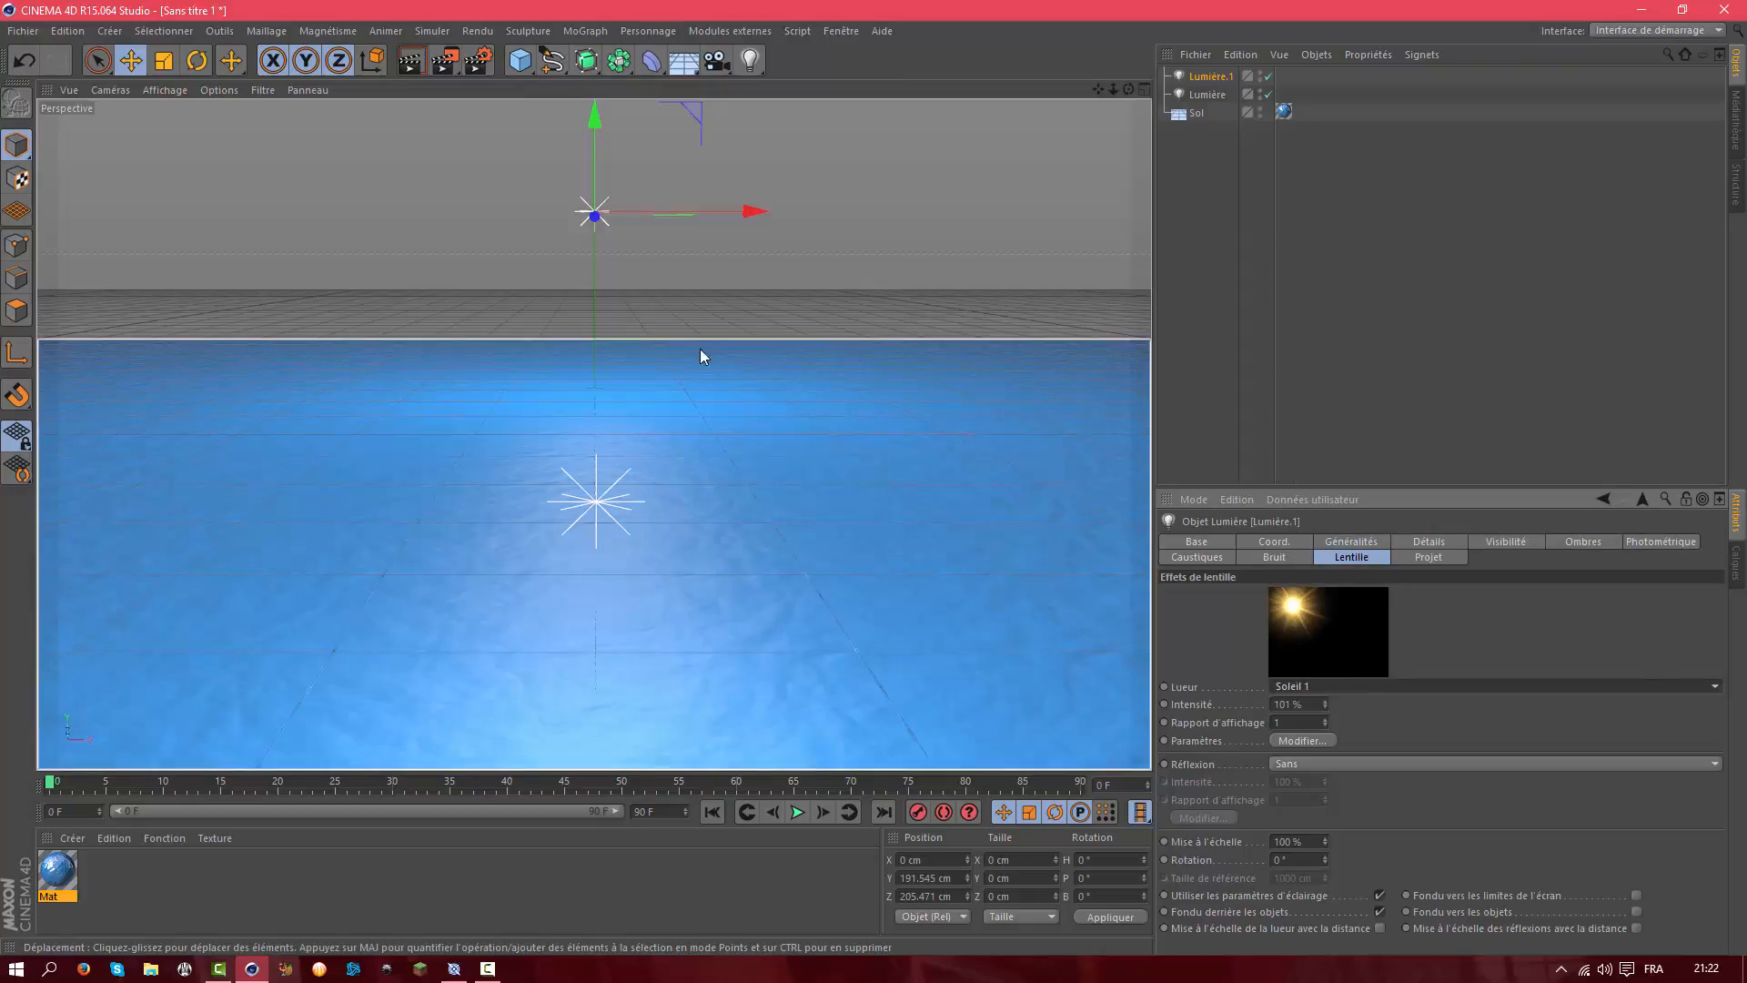
left_click(411, 60)
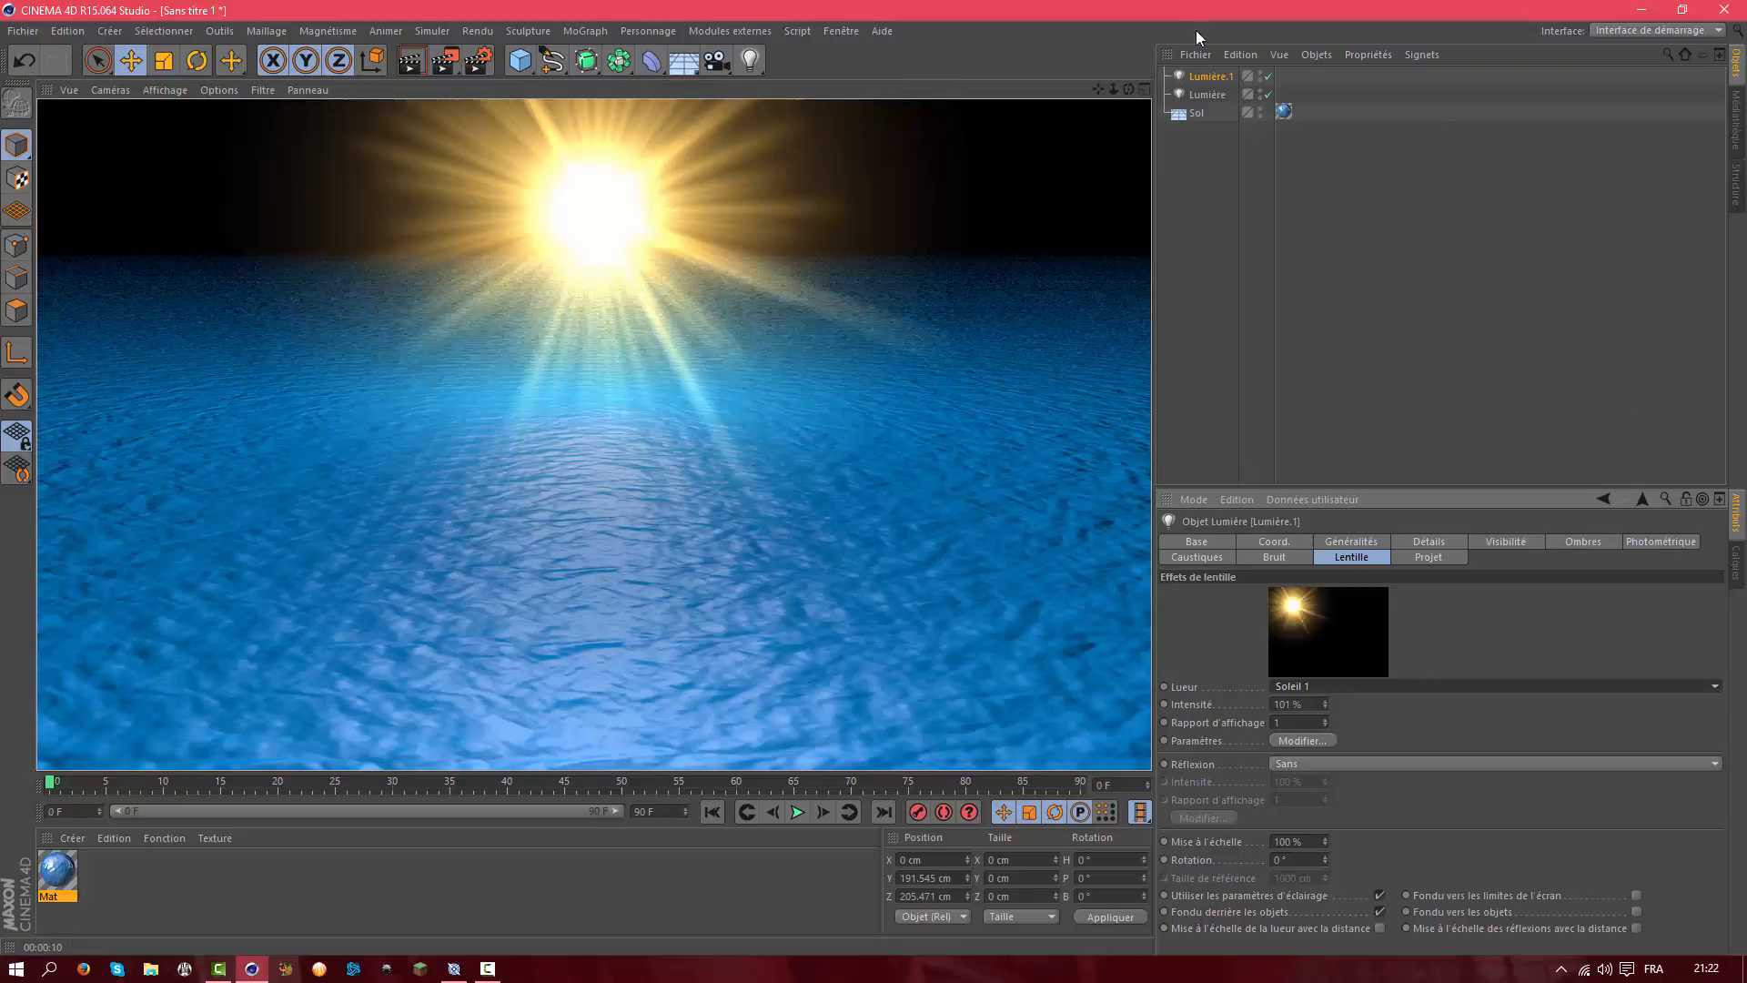
left_click(1170, 230)
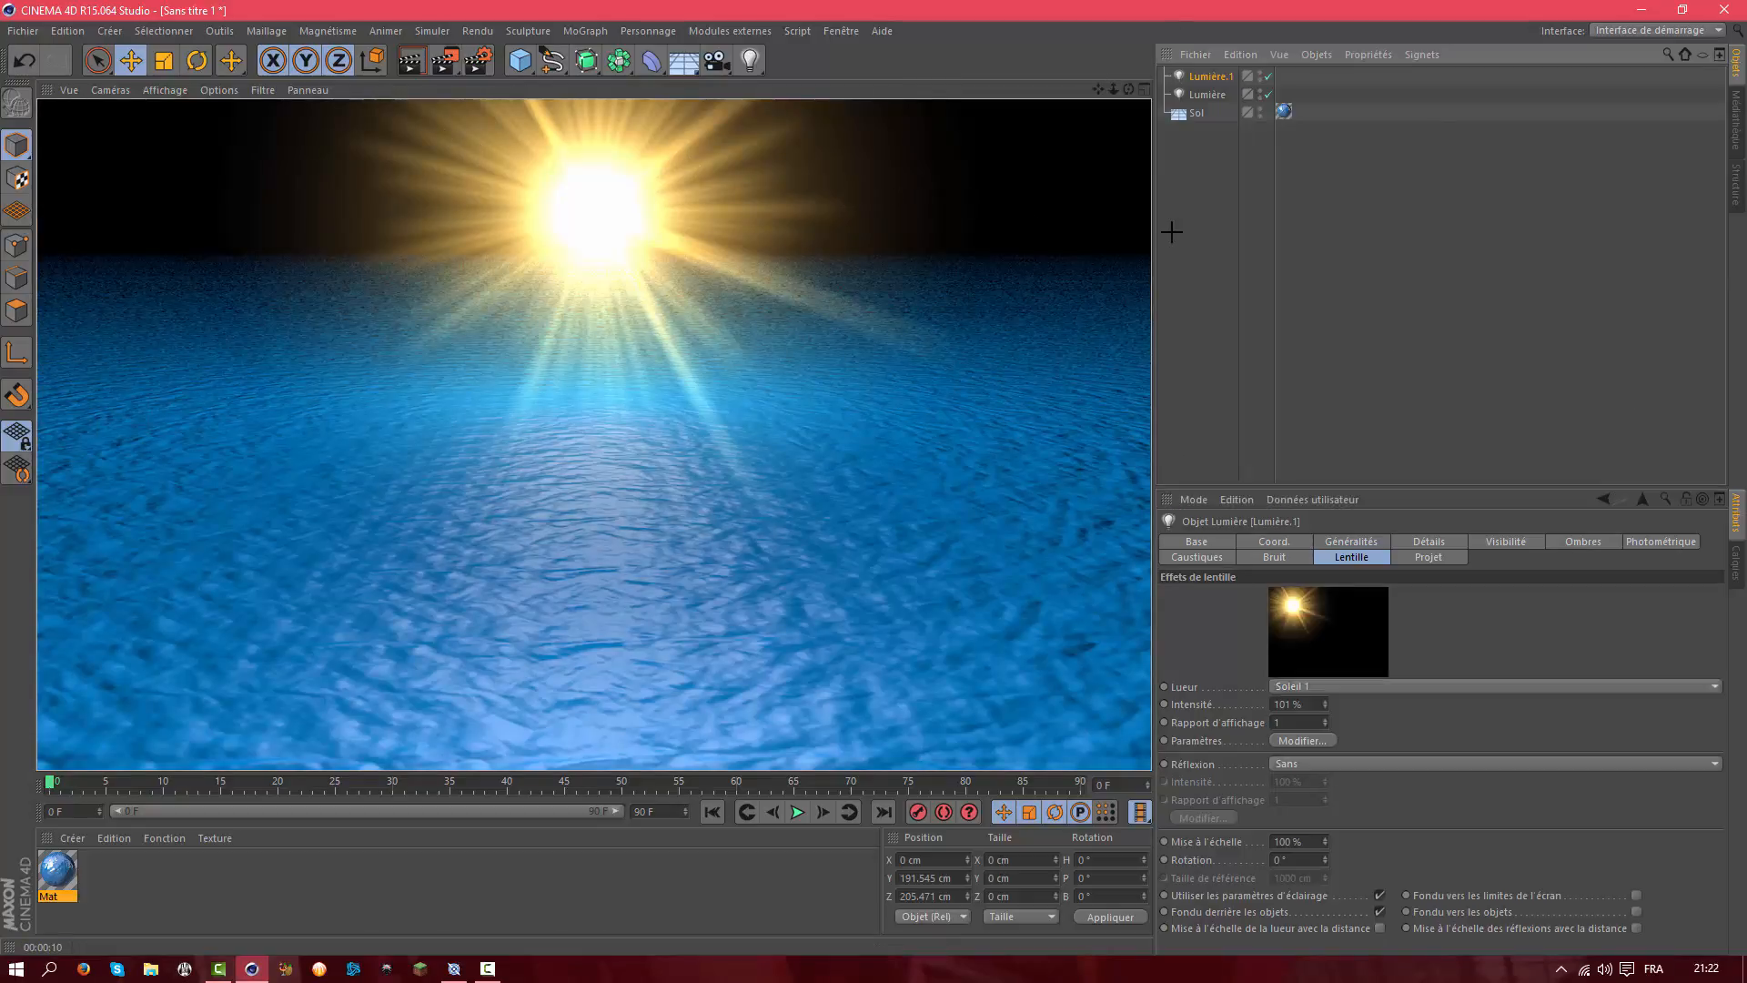
Try a Ciel object as the sky, check its basic properties, coordinates and a test render, and delete it
left_click(678, 61)
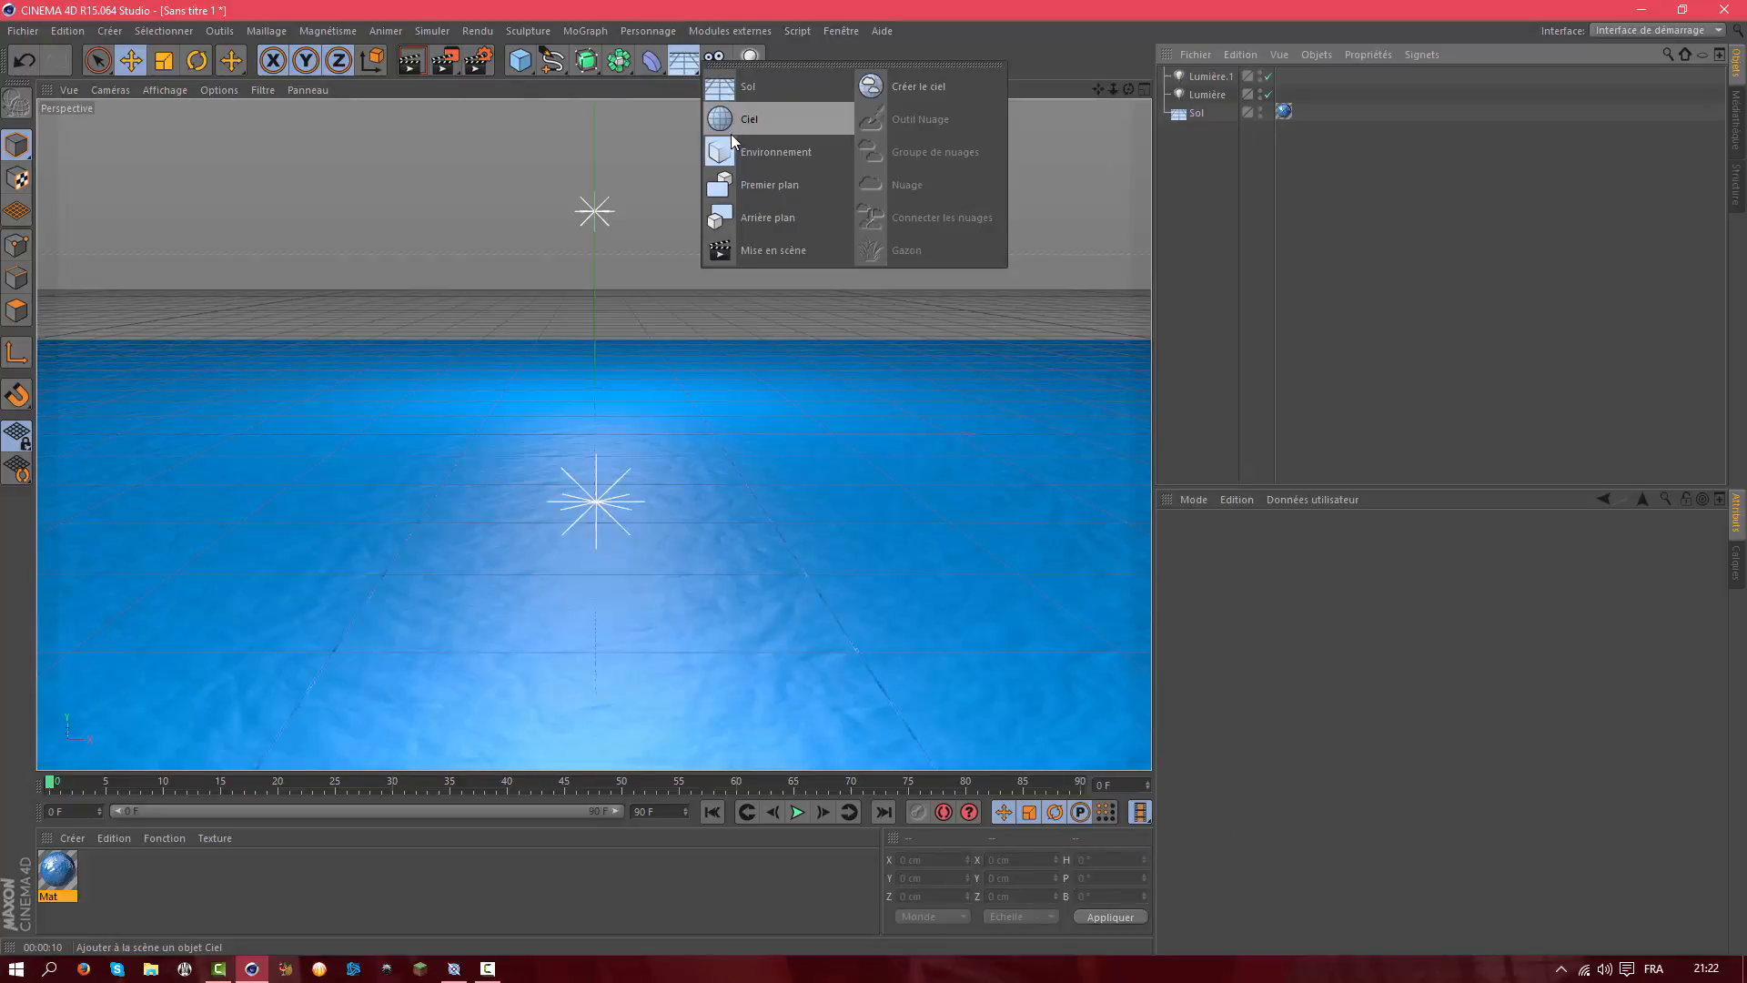
left_click(732, 133)
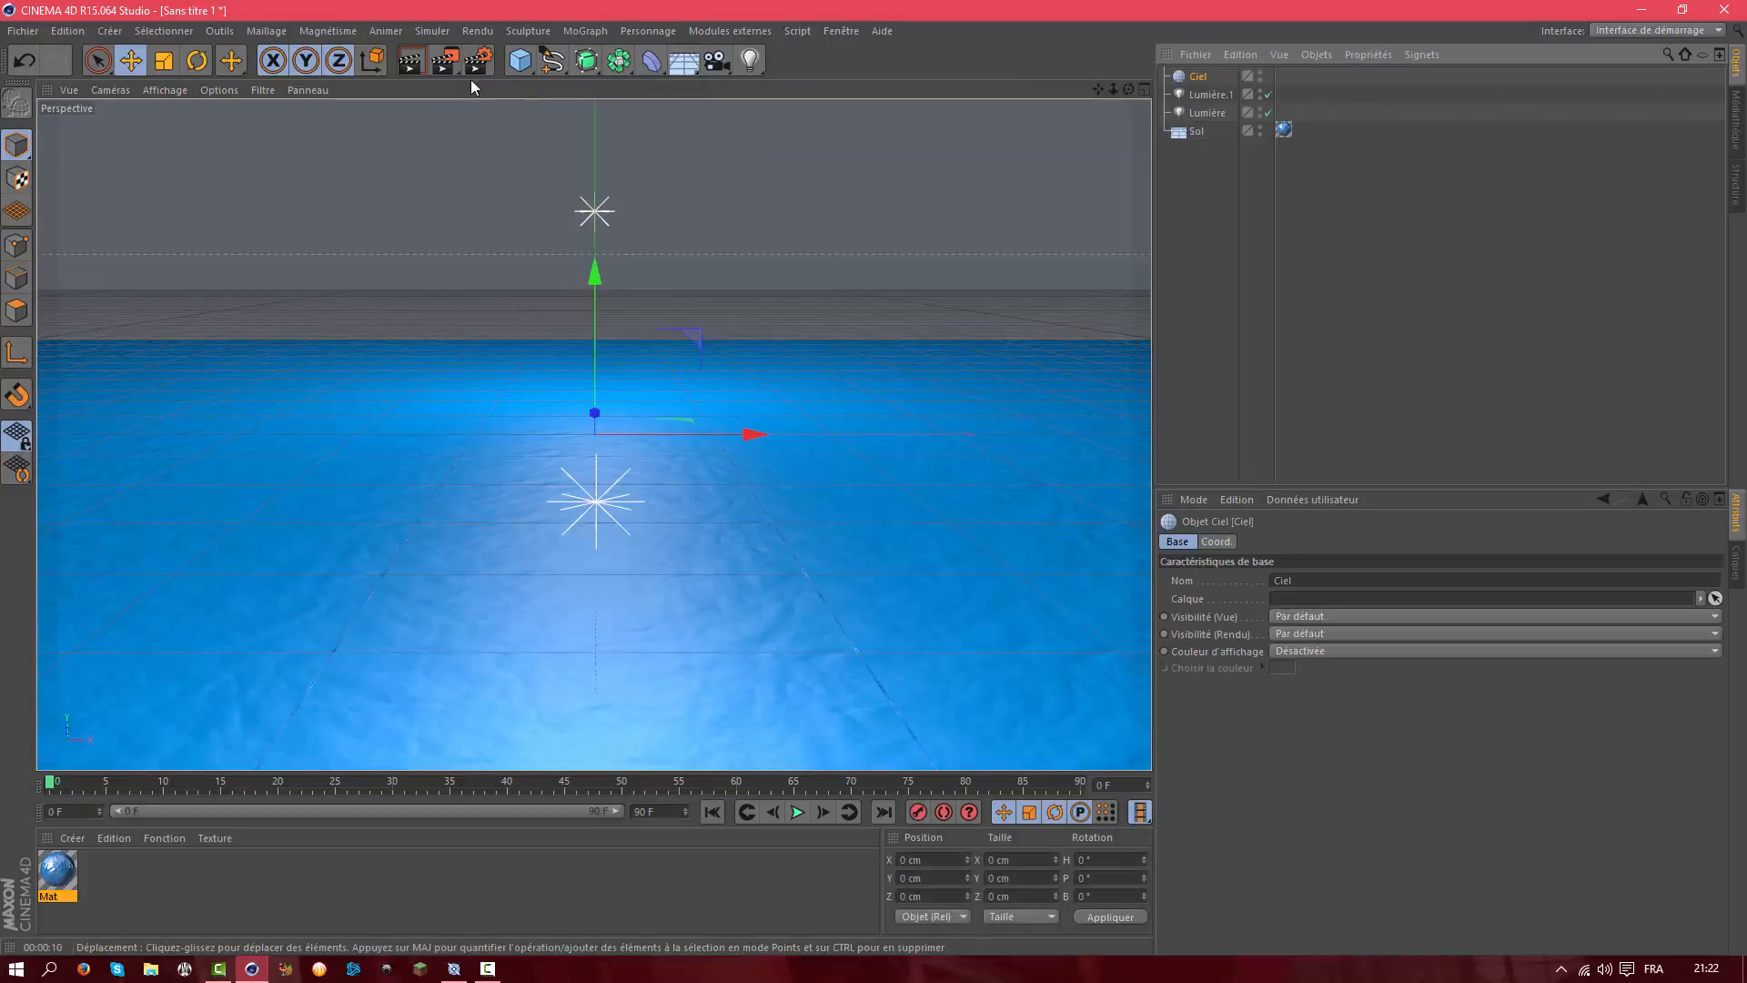
left_click(1215, 543)
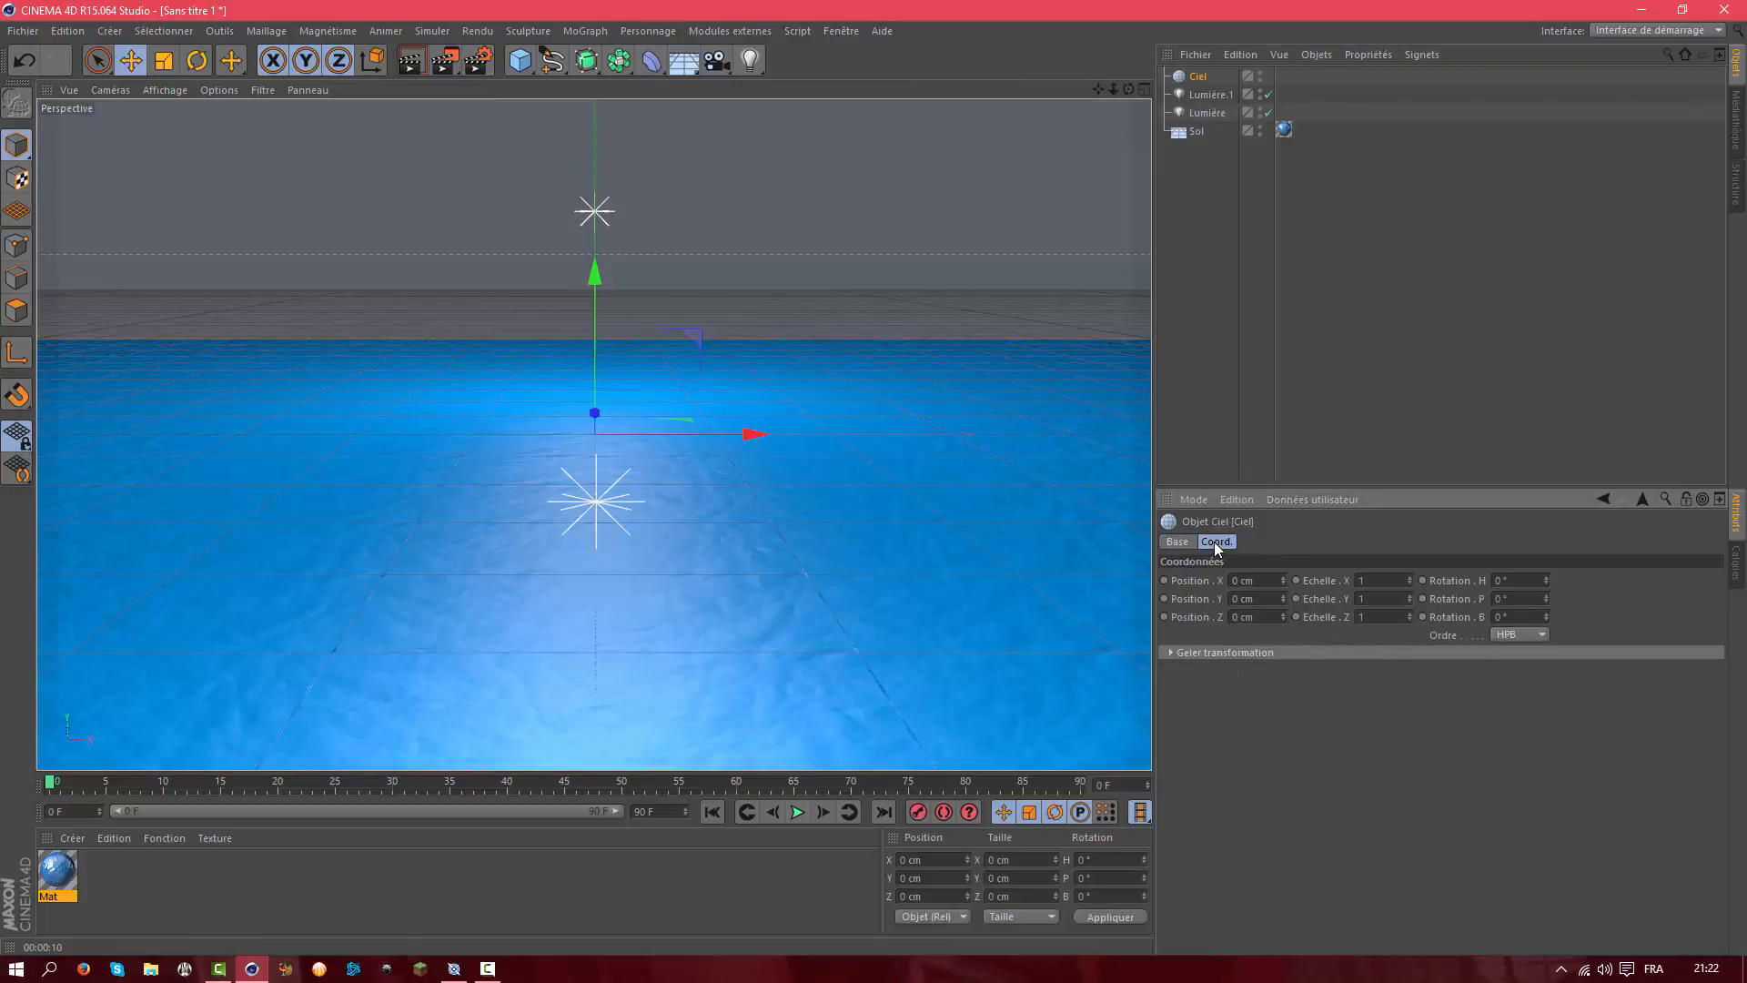
left_click(1177, 542)
left_click(1196, 80)
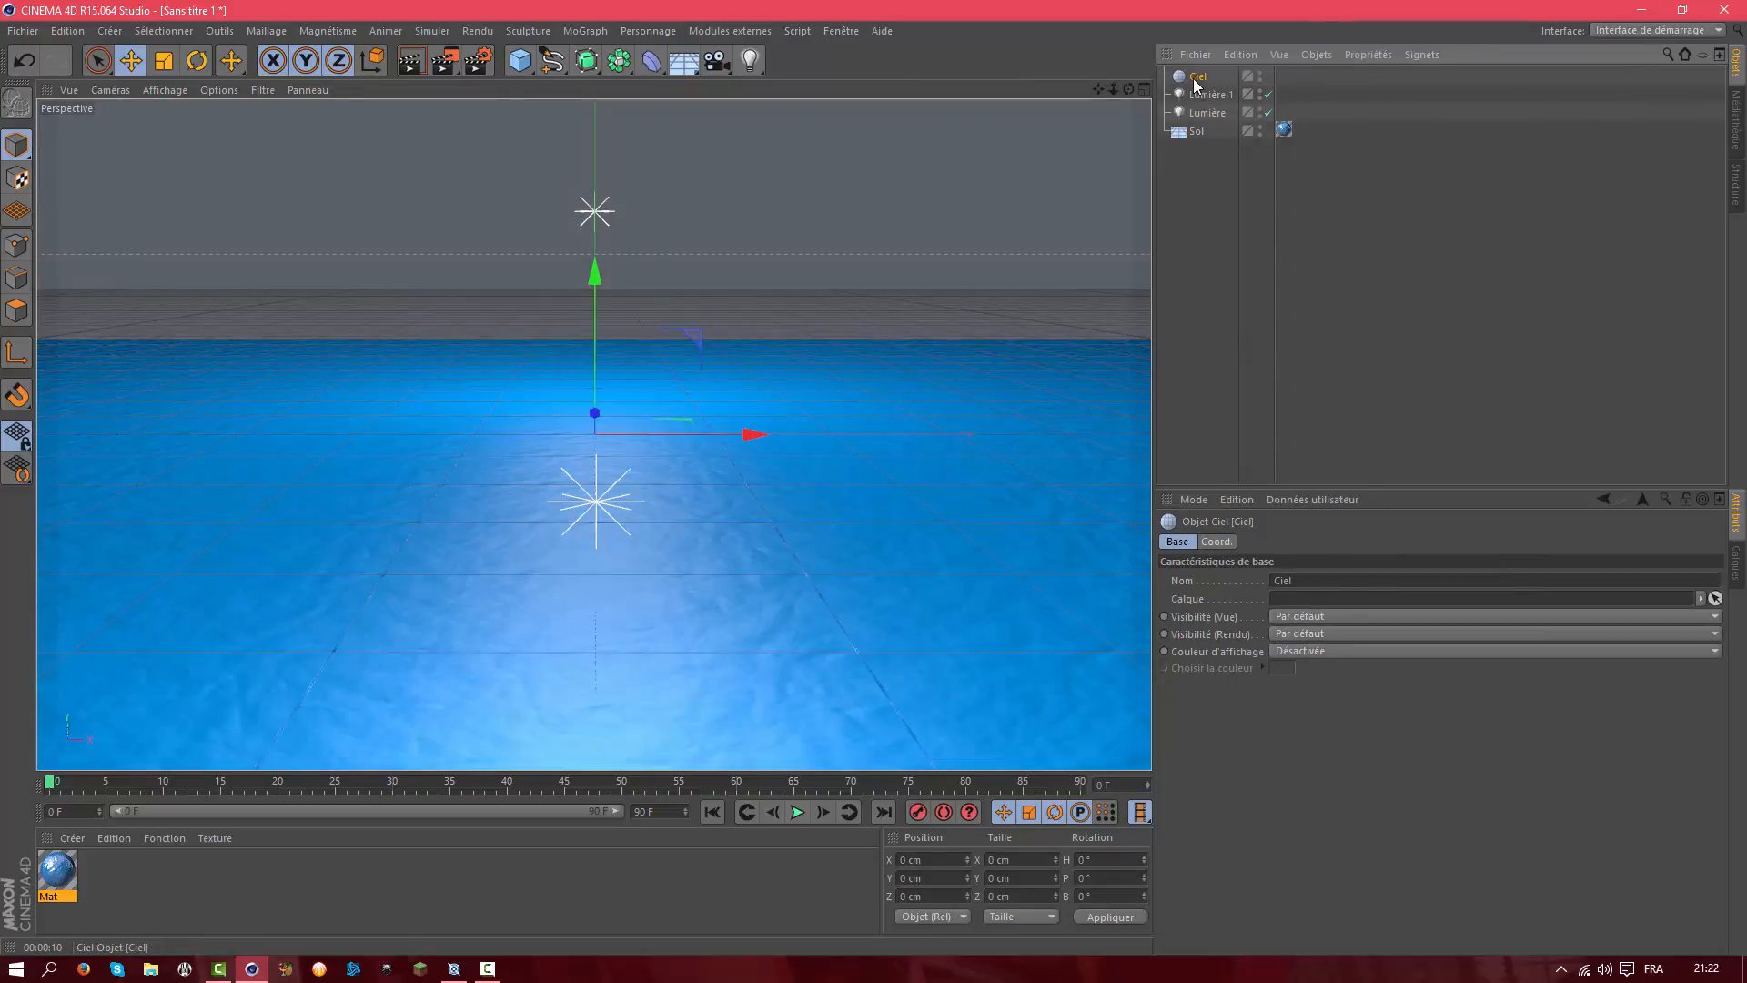
left_click(1217, 541)
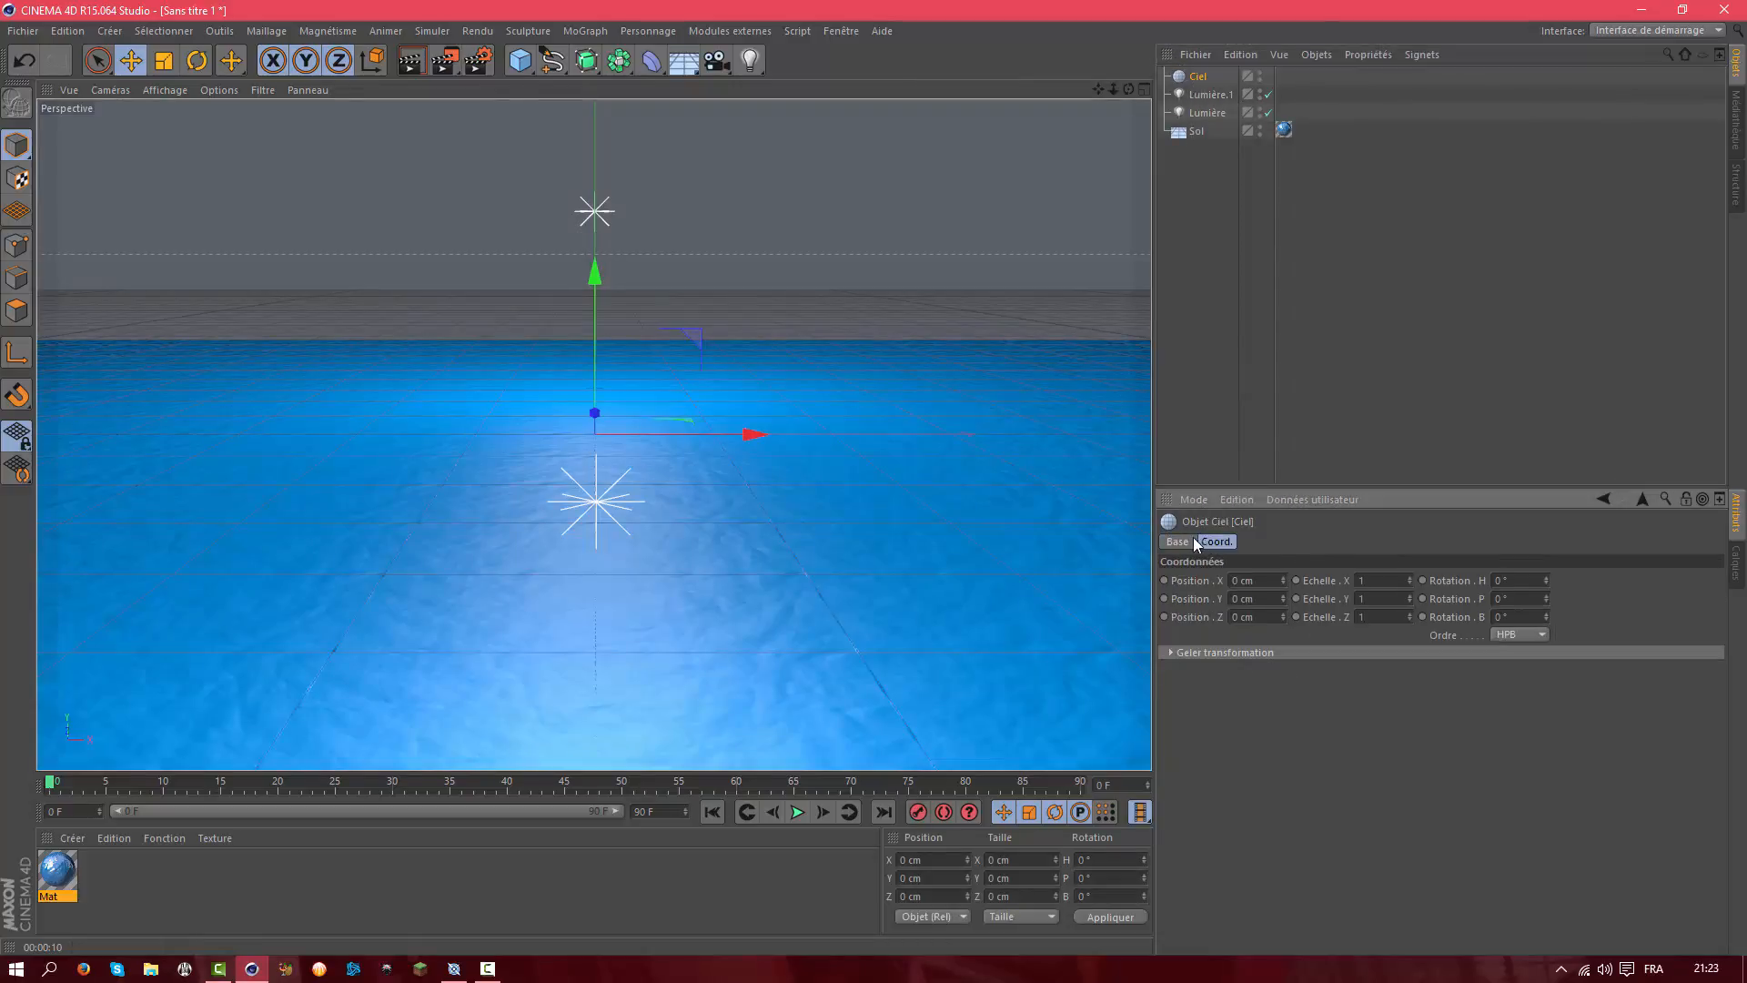
left_click(1177, 542)
left_click(1220, 541)
left_click(429, 67)
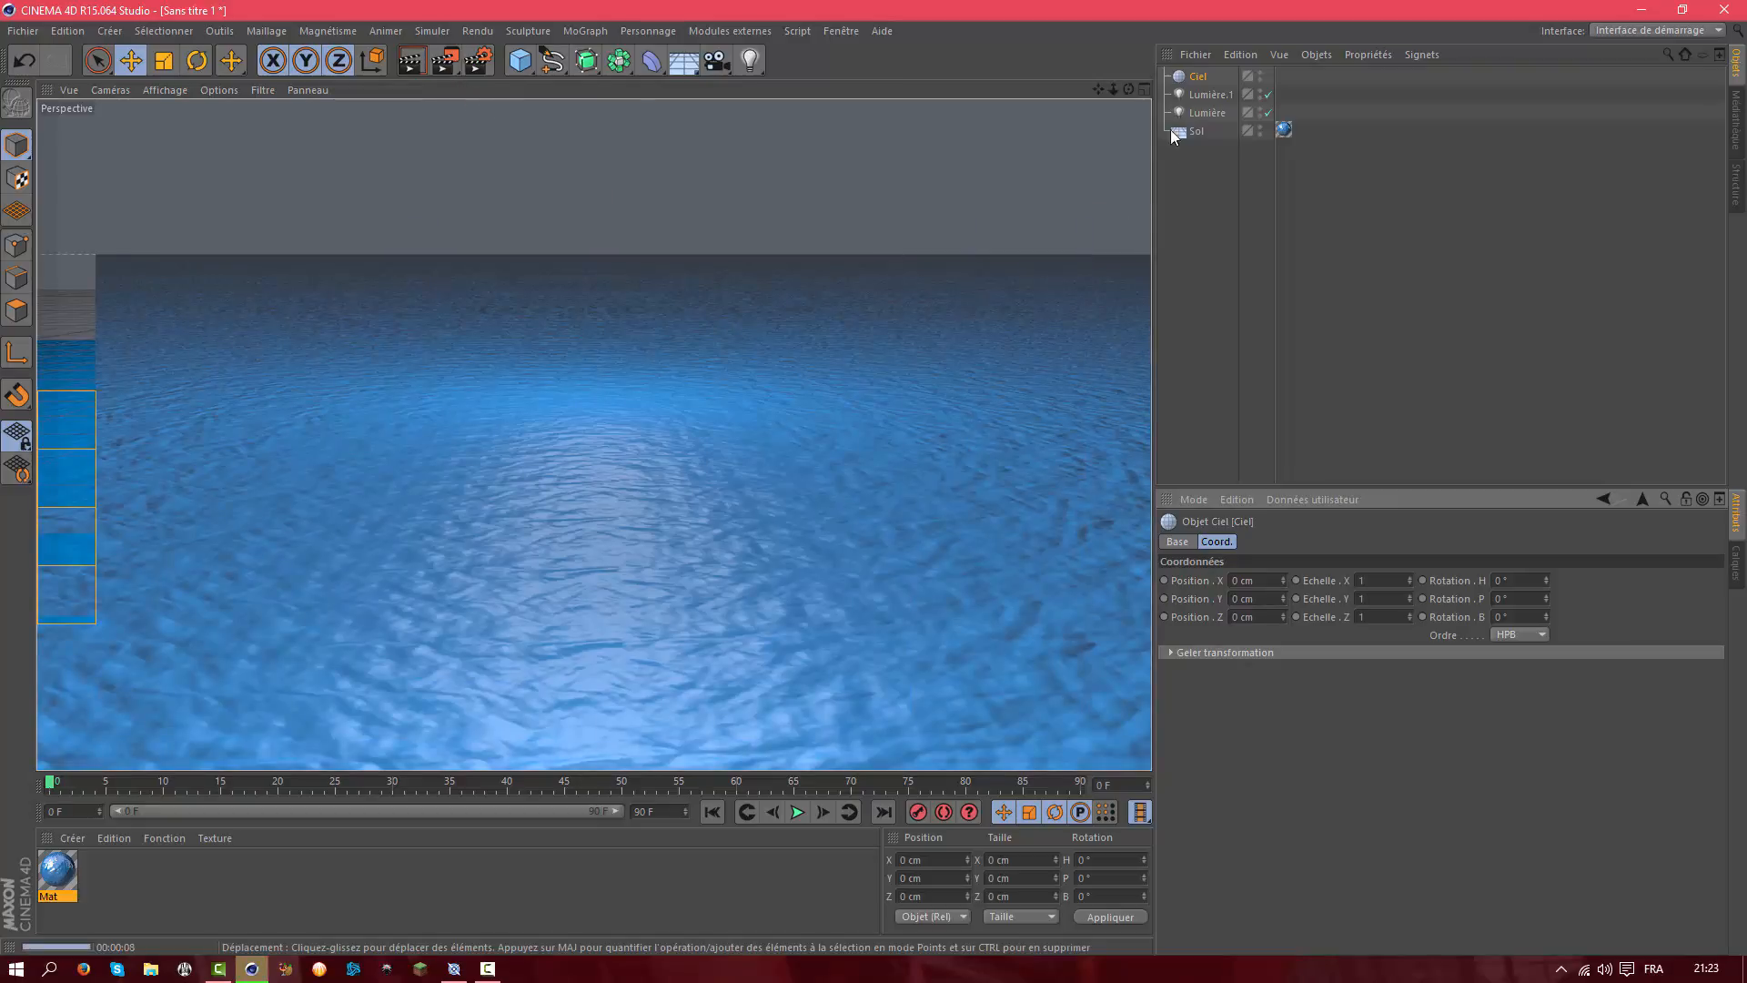
key("Delete")
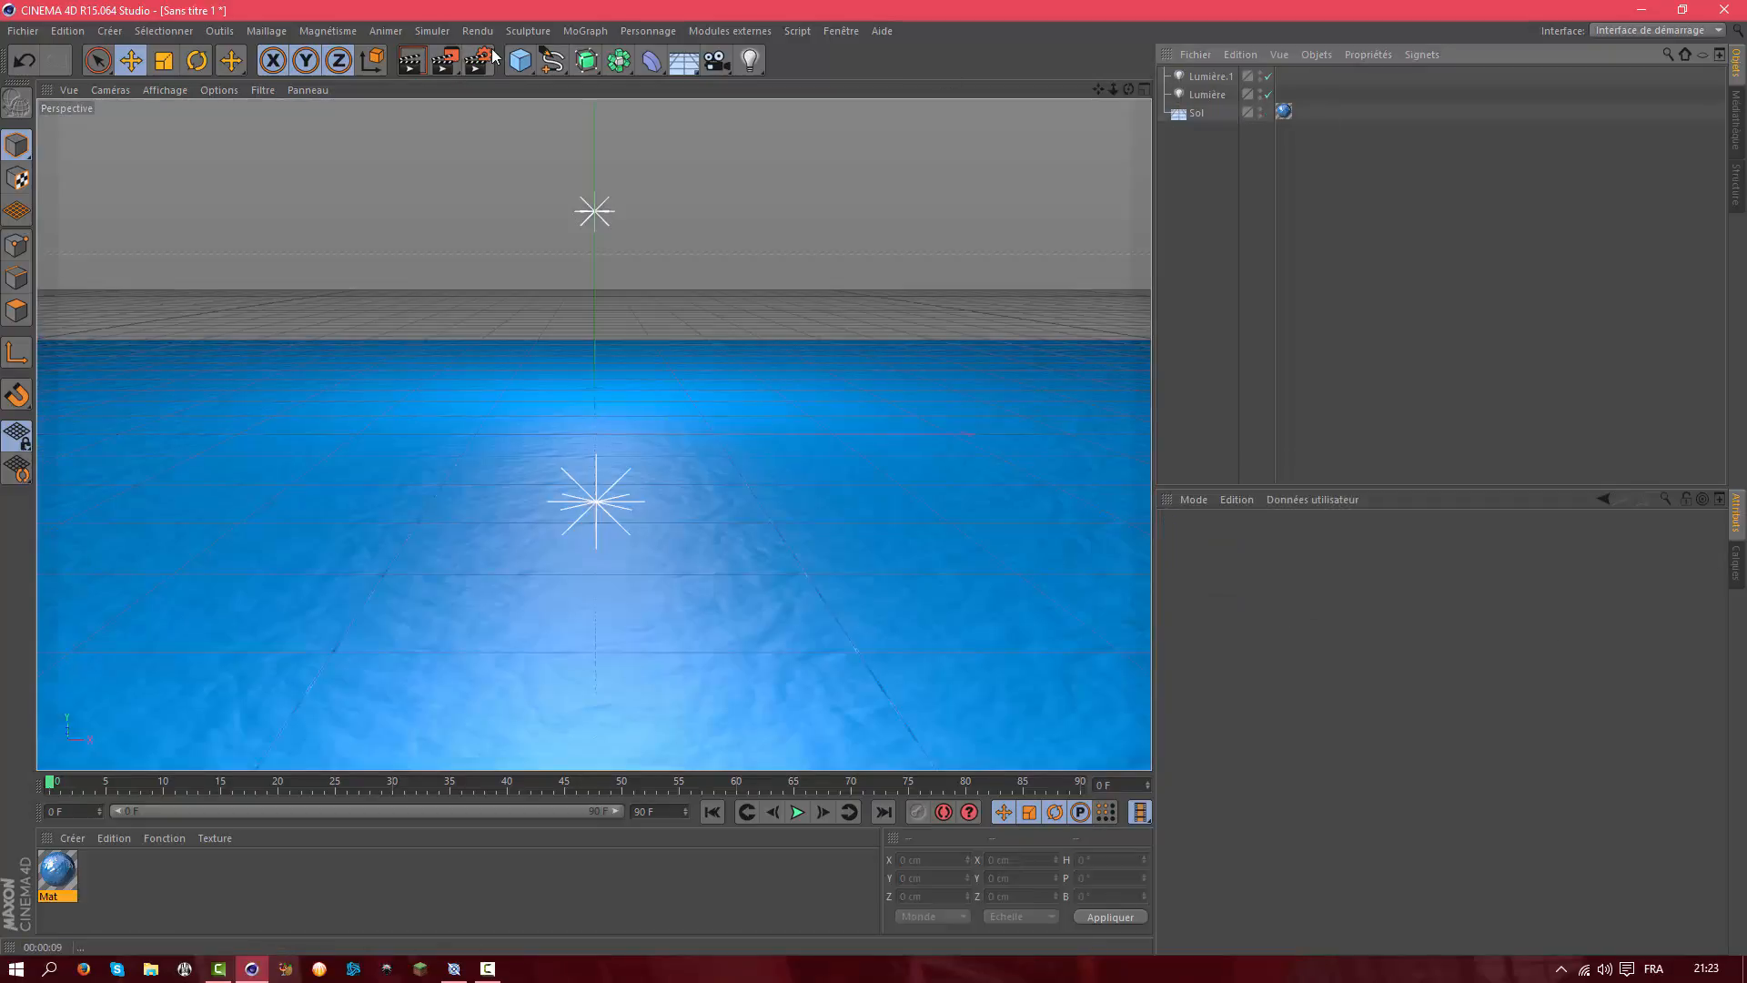
Add a physical sky to the scene with Créer le ciel
left_click_drag(713, 66, 927, 63)
left_click(692, 64)
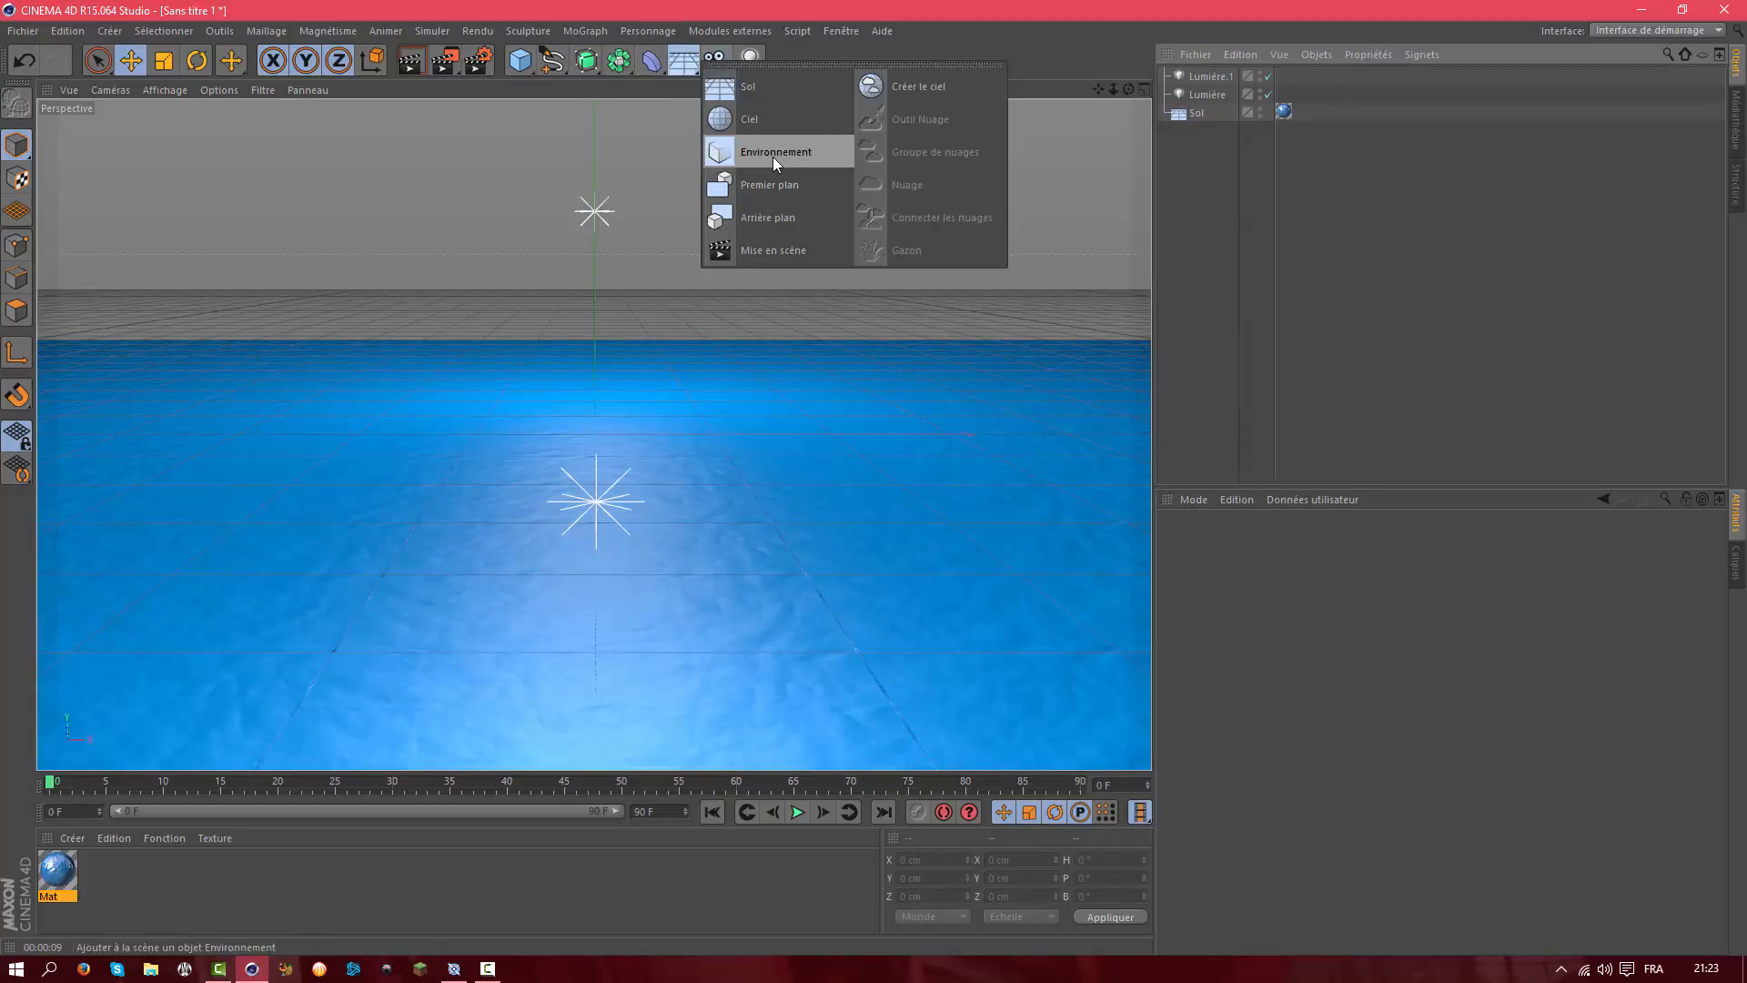
left_click(908, 88)
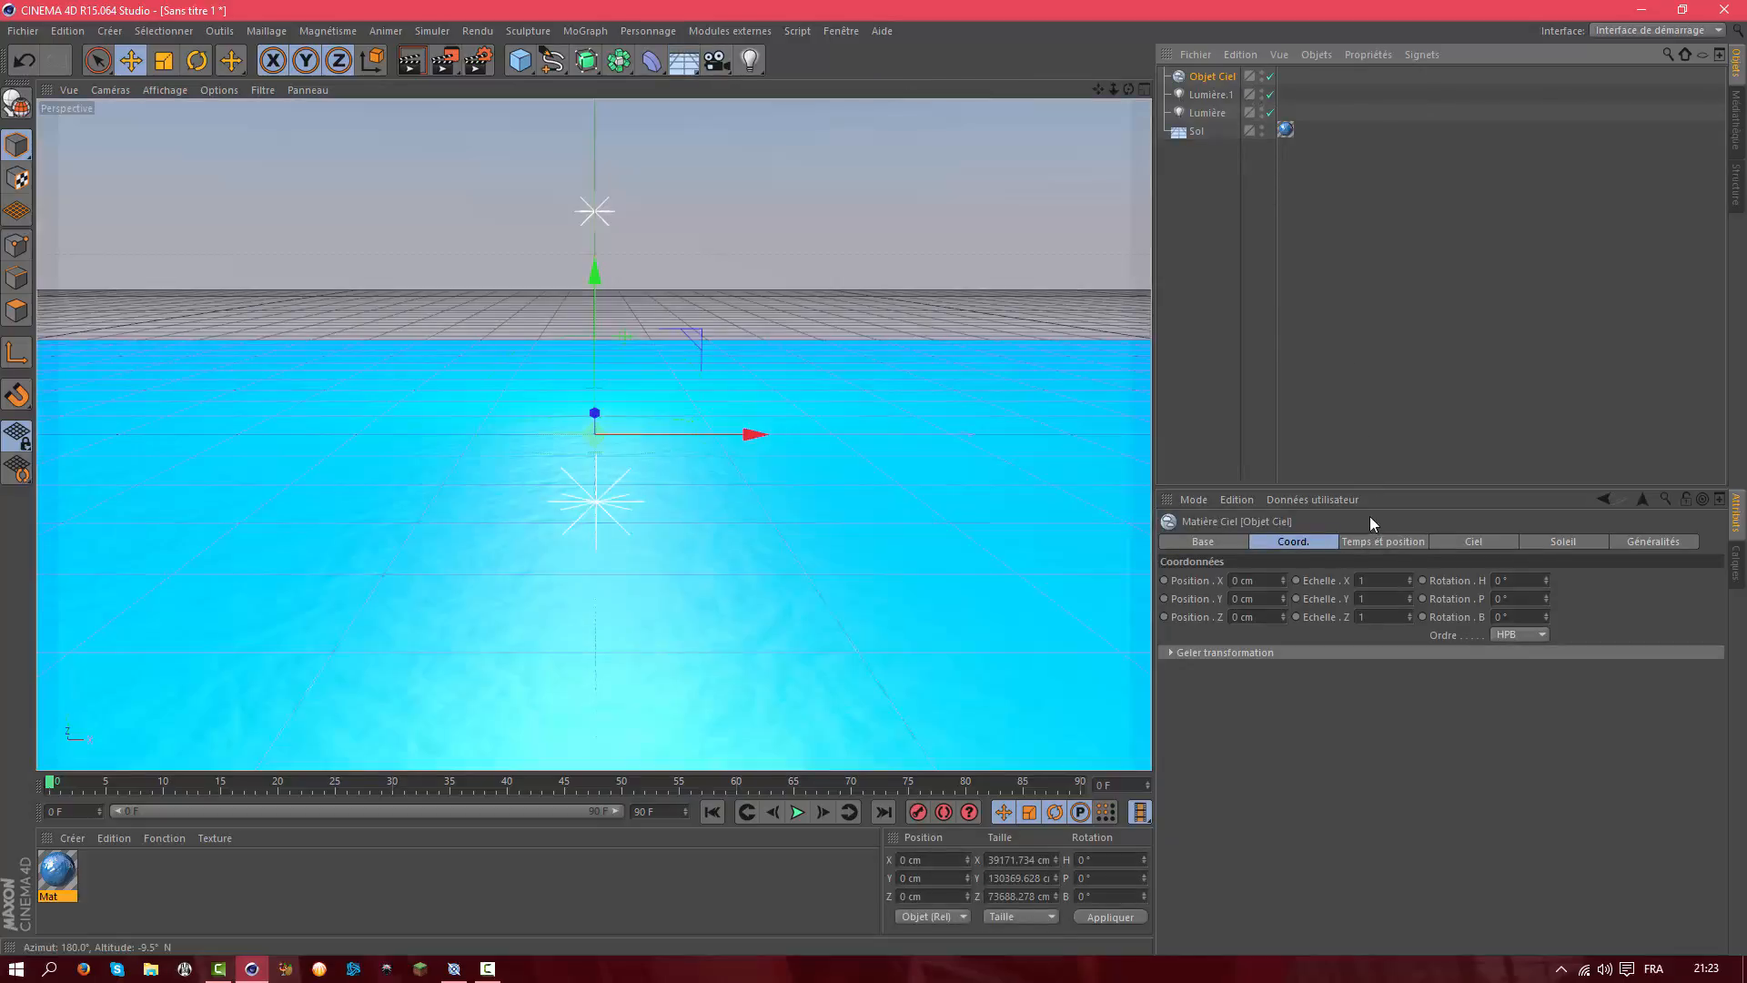
Review the physical sky's basic and coordinate properties, and set its date to the month of Juillet
left_click(1375, 541)
left_click(1212, 540)
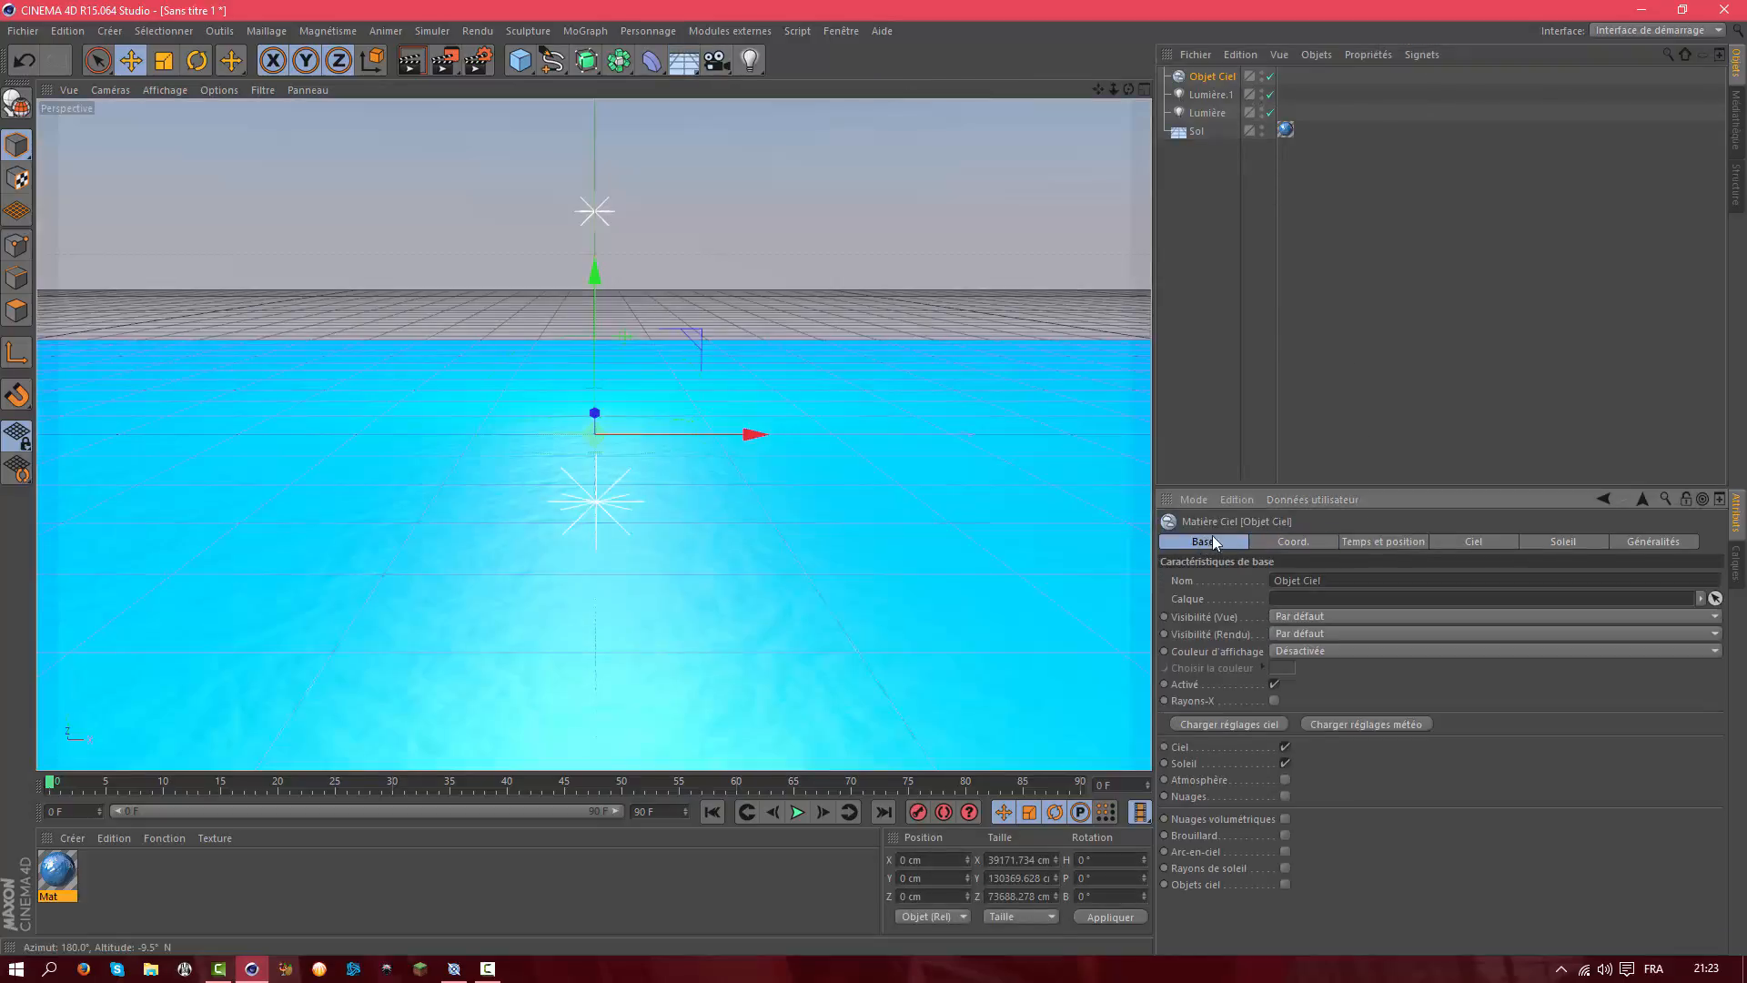
left_click(1389, 542)
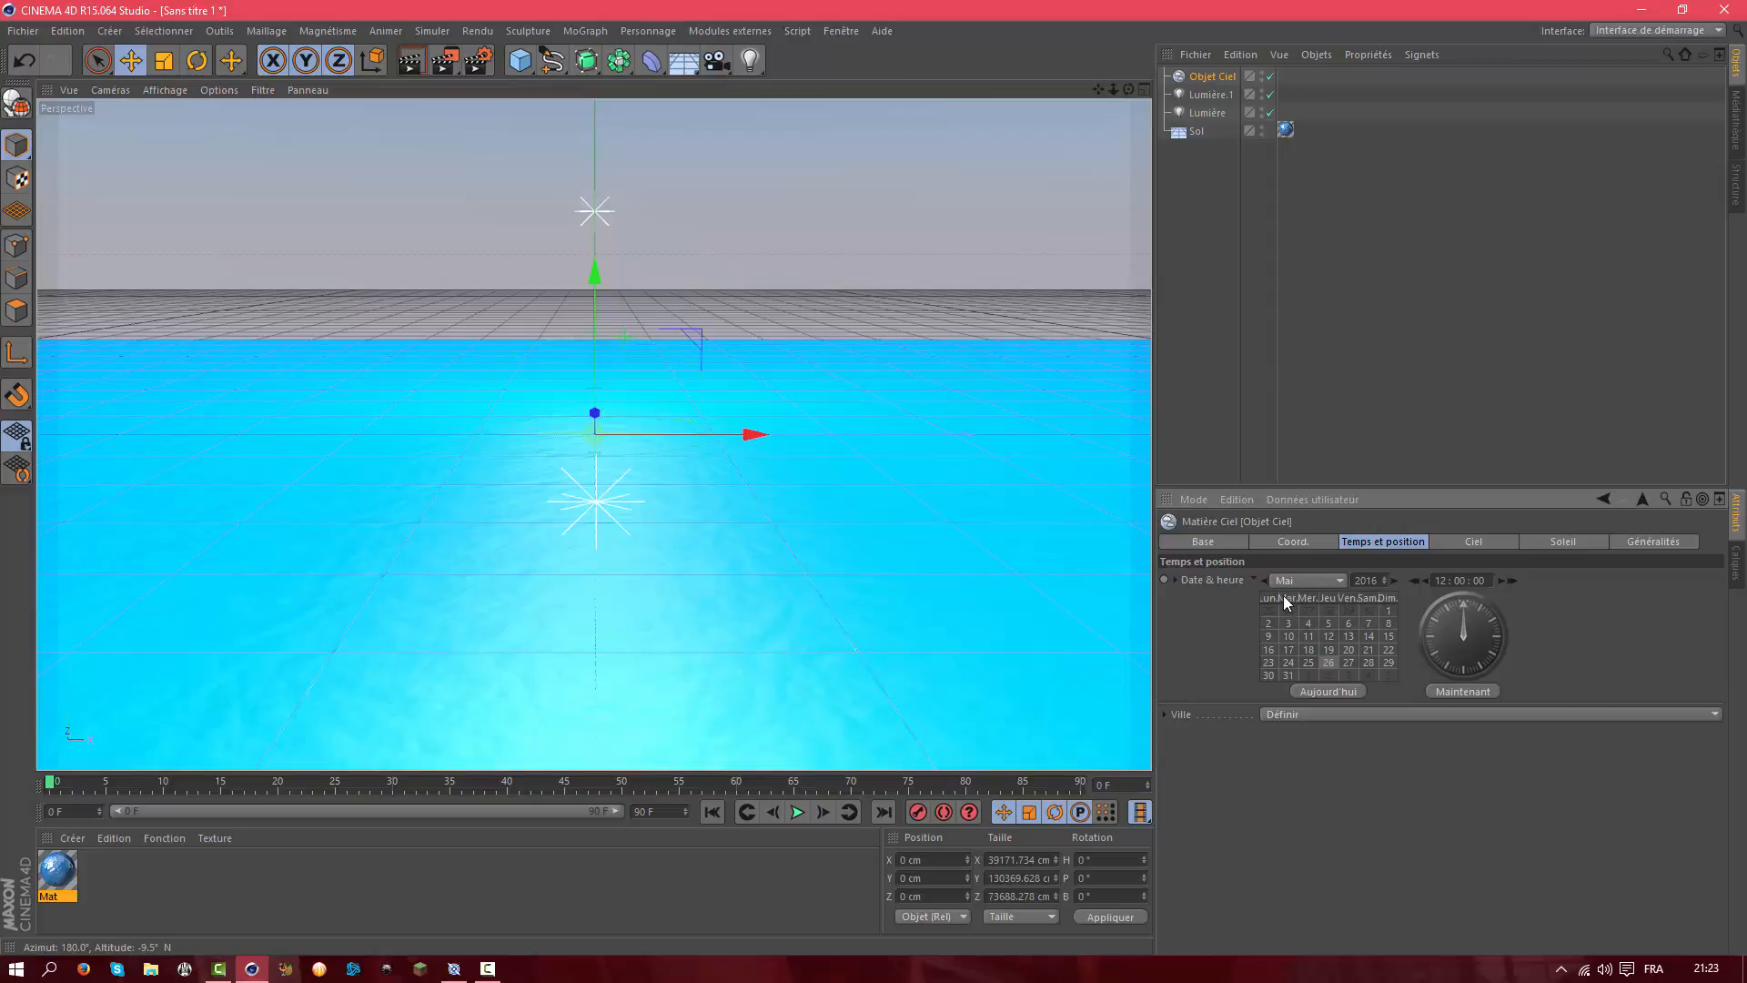
left_click(1304, 580)
left_click(1312, 707)
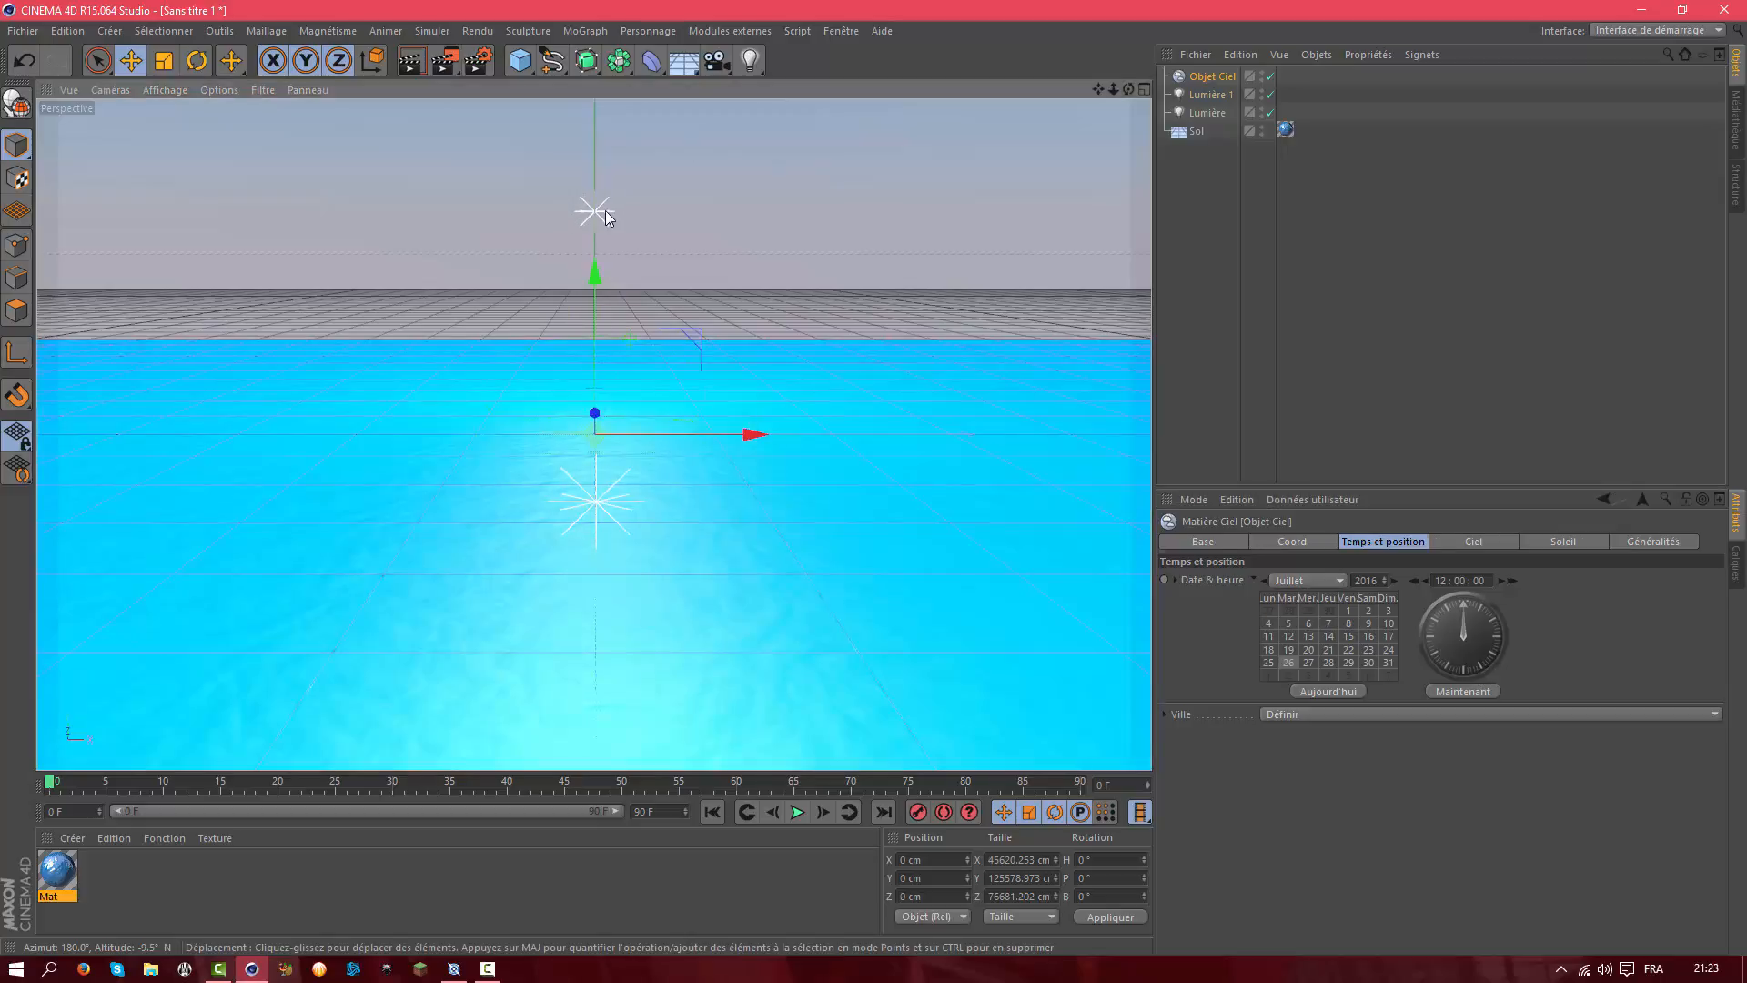
Move the first light, Lumière, forward to about Z -706 cm and raise it to about Y 141 cm
left_click(603, 211)
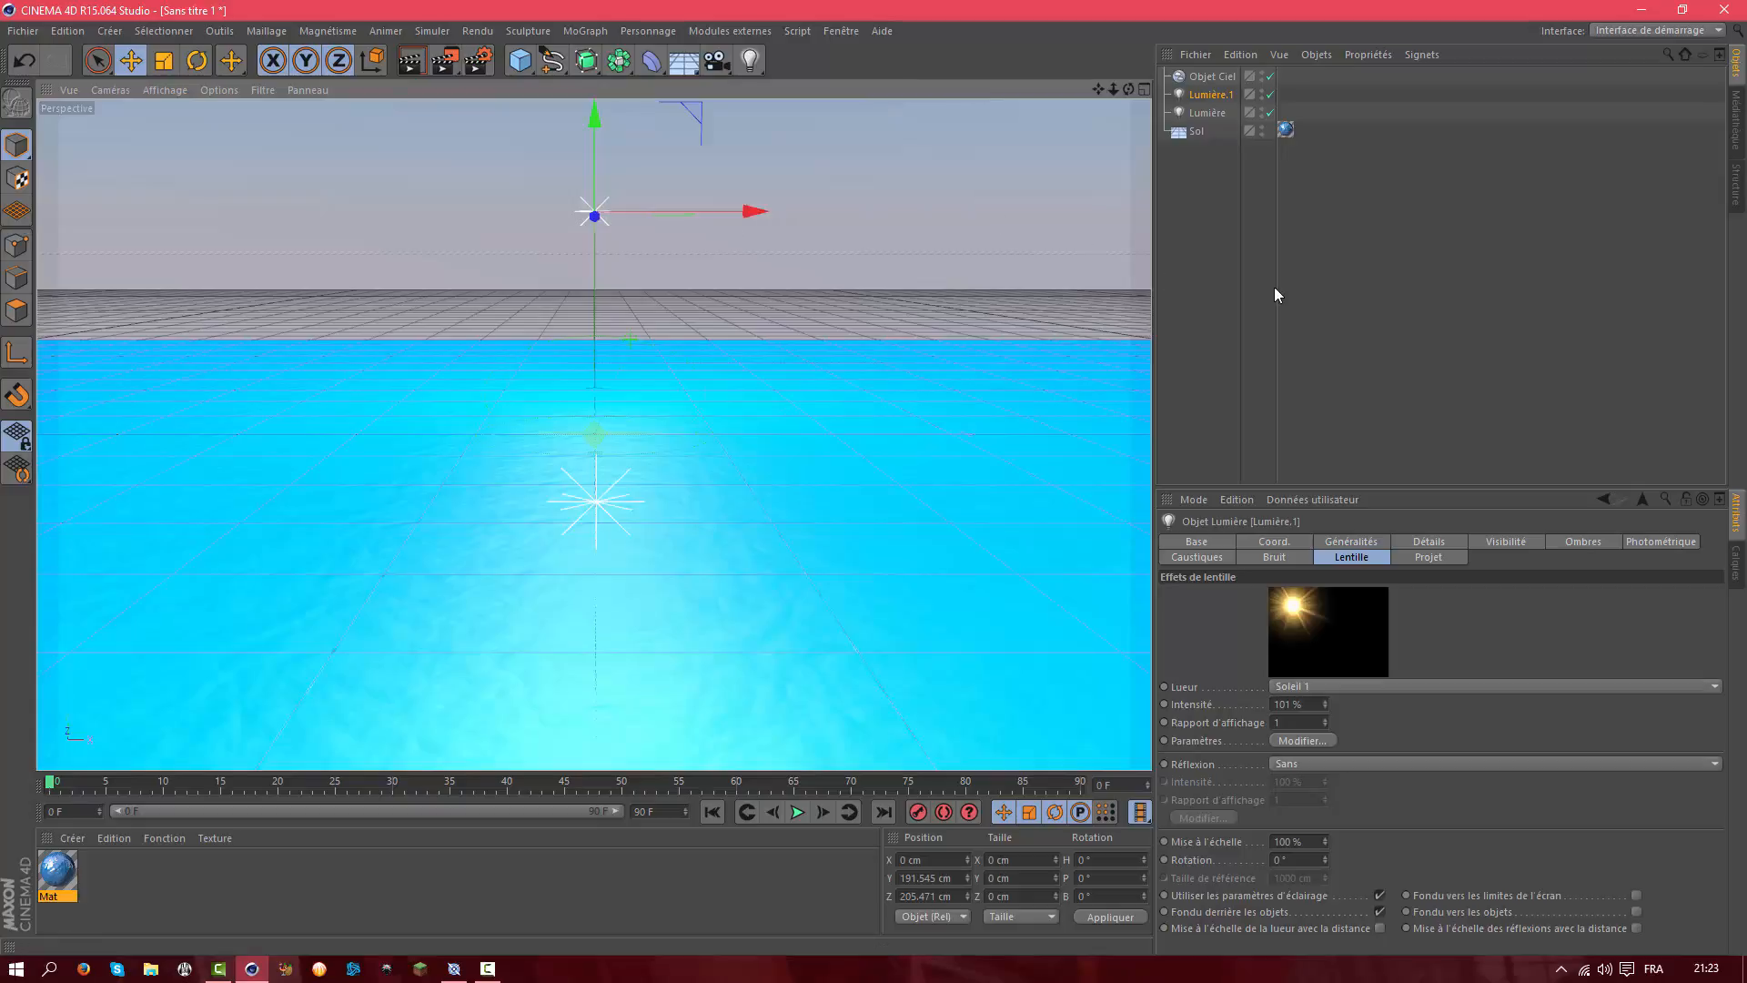
left_click(1247, 292)
left_click(601, 213)
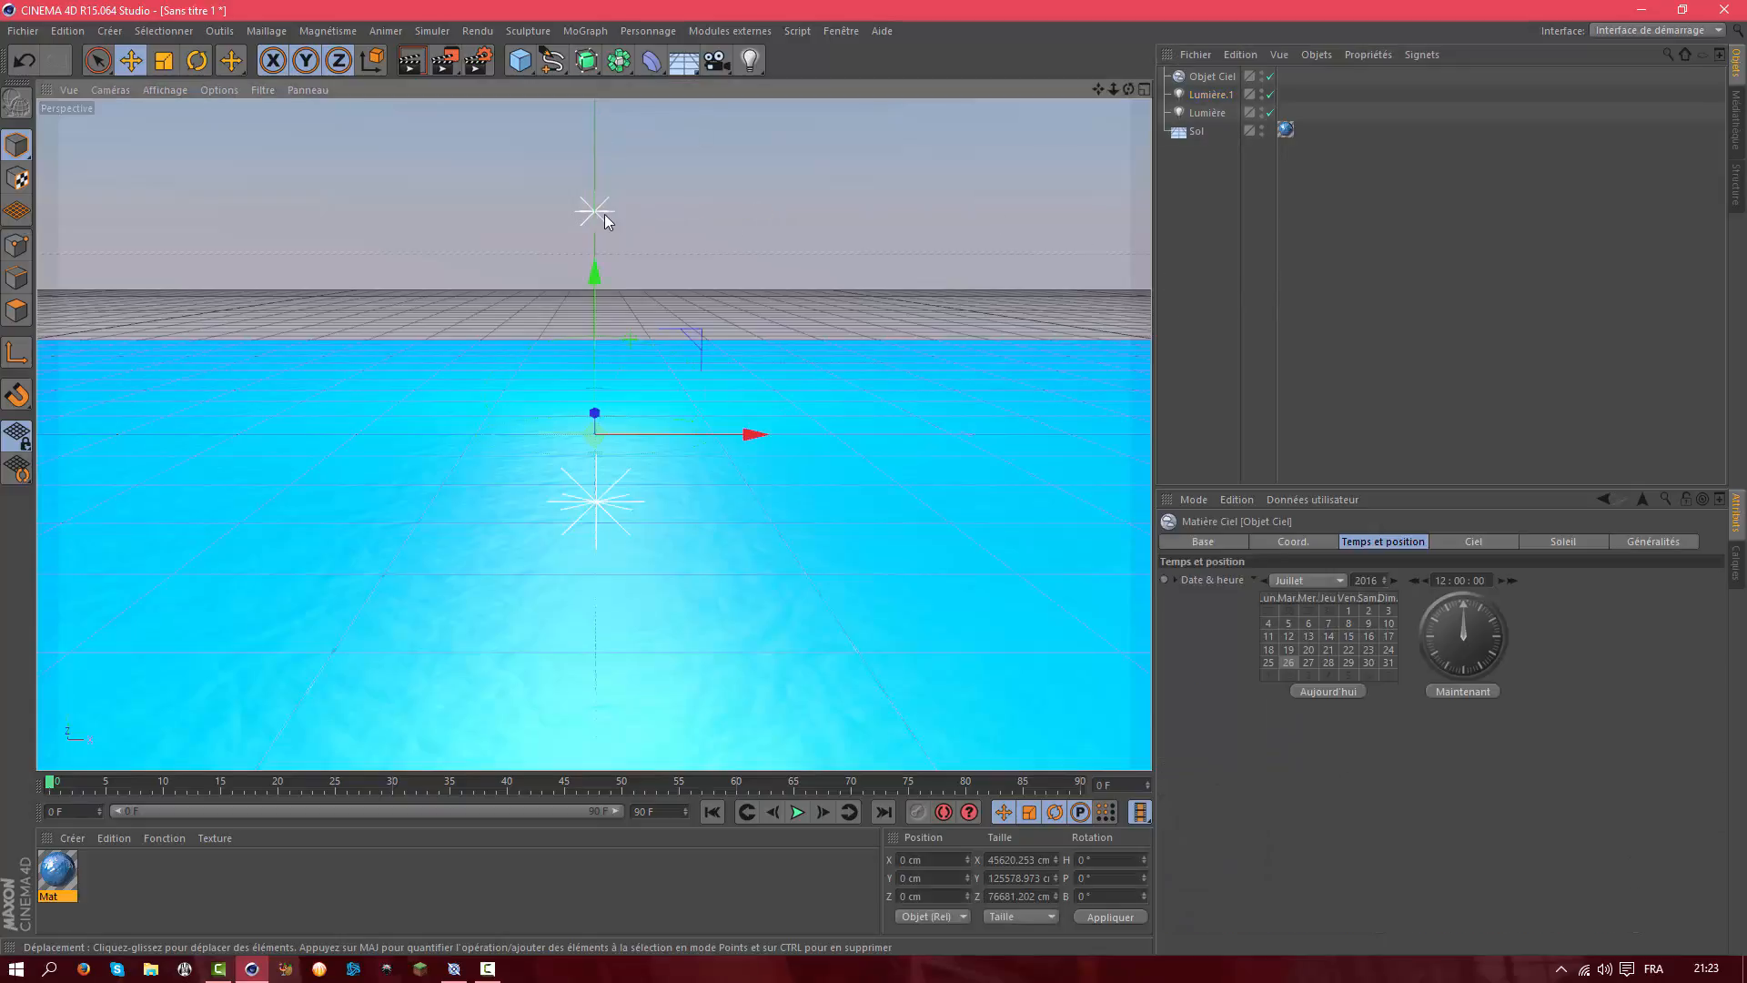
left_click(596, 512)
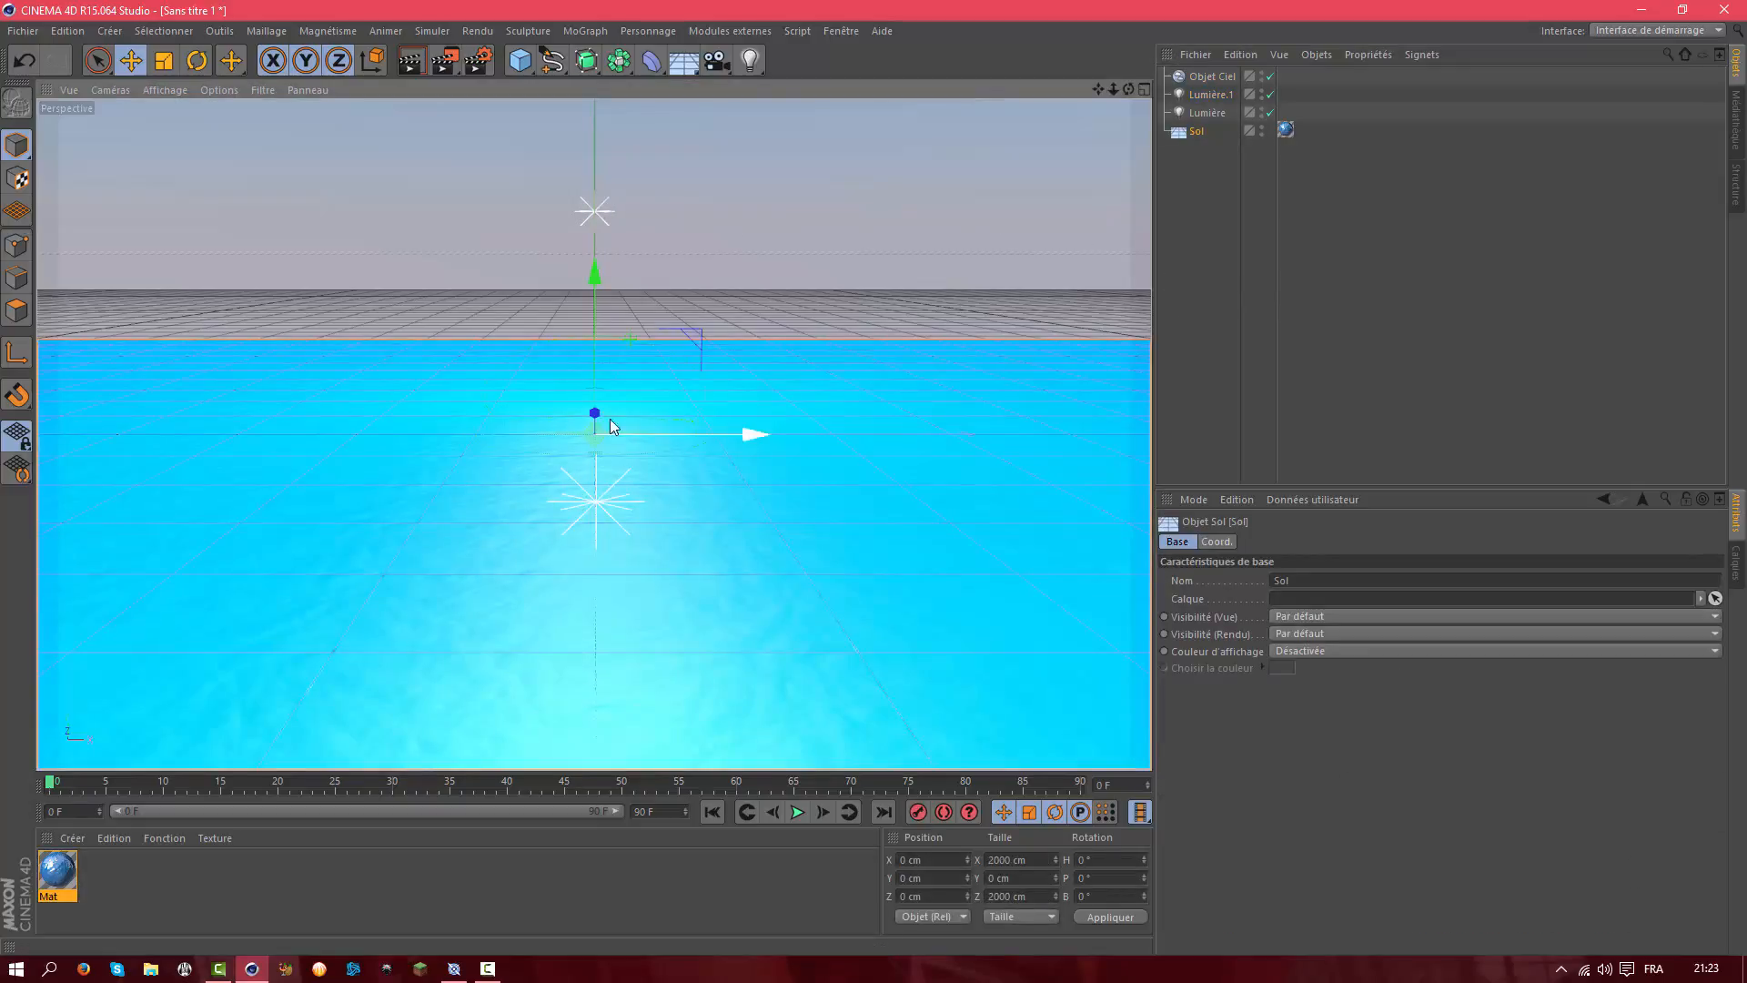
left_click(1204, 113)
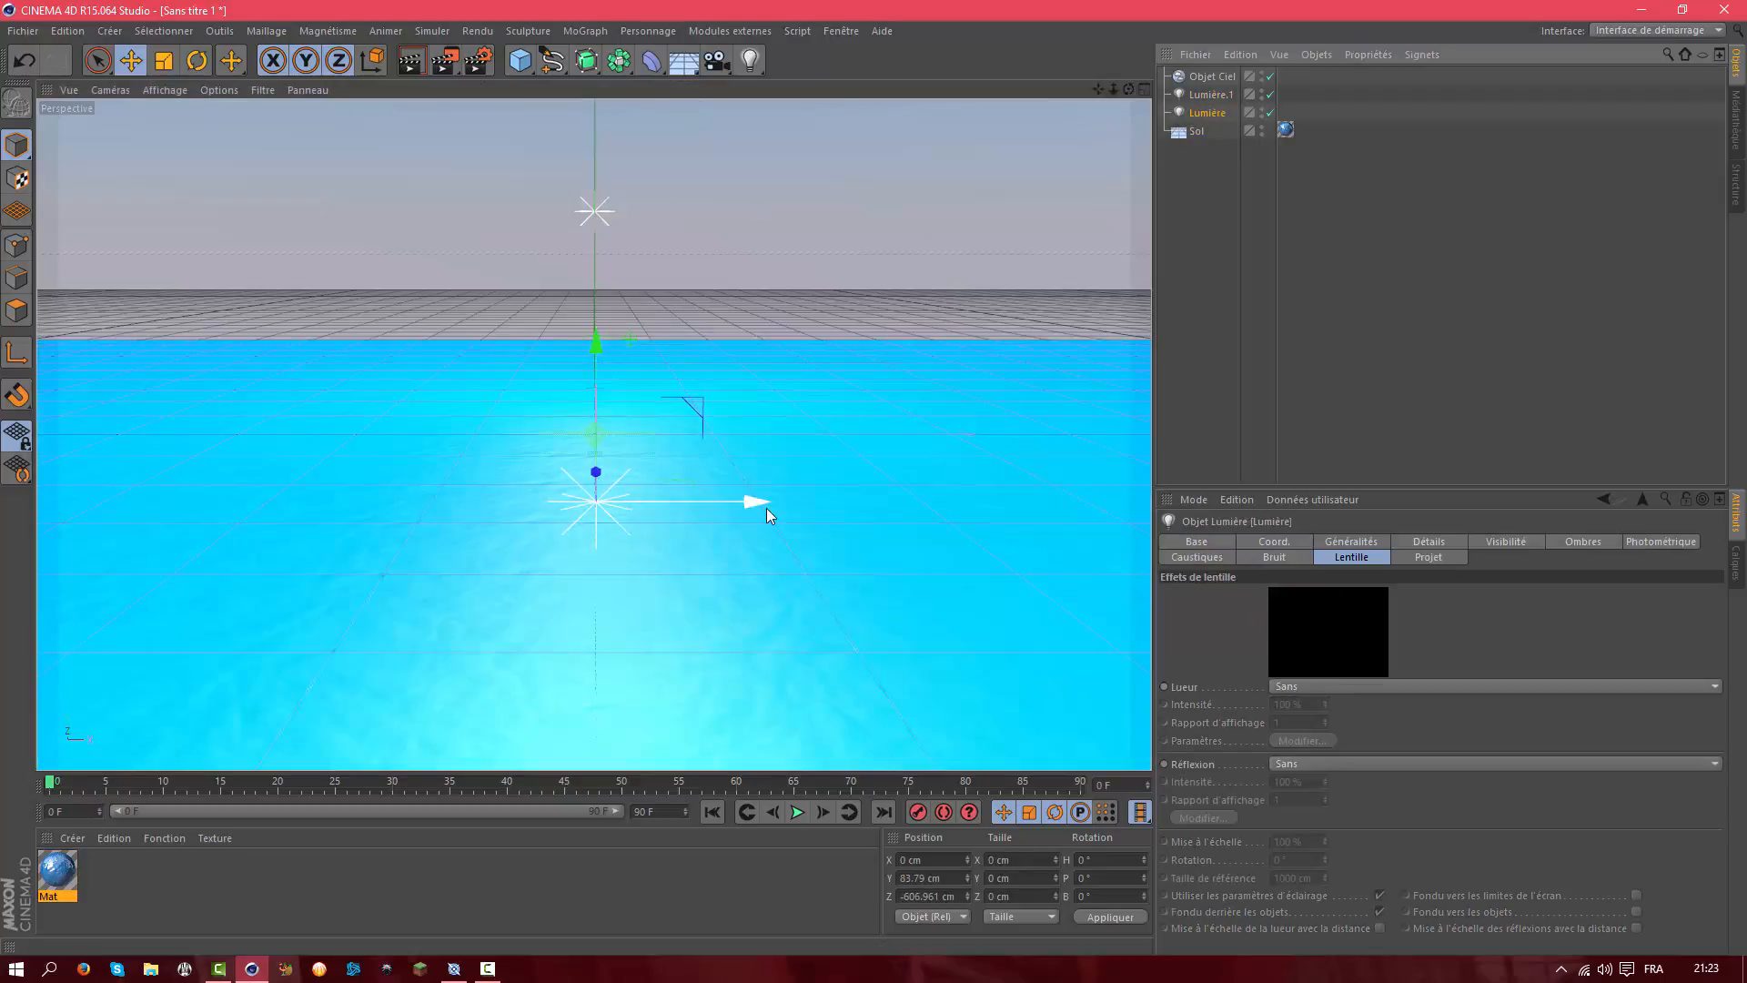
left_click_drag(766, 512, 619, 512)
left_click_drag(467, 470, 424, 588)
left_click_drag(535, 624, 744, 628)
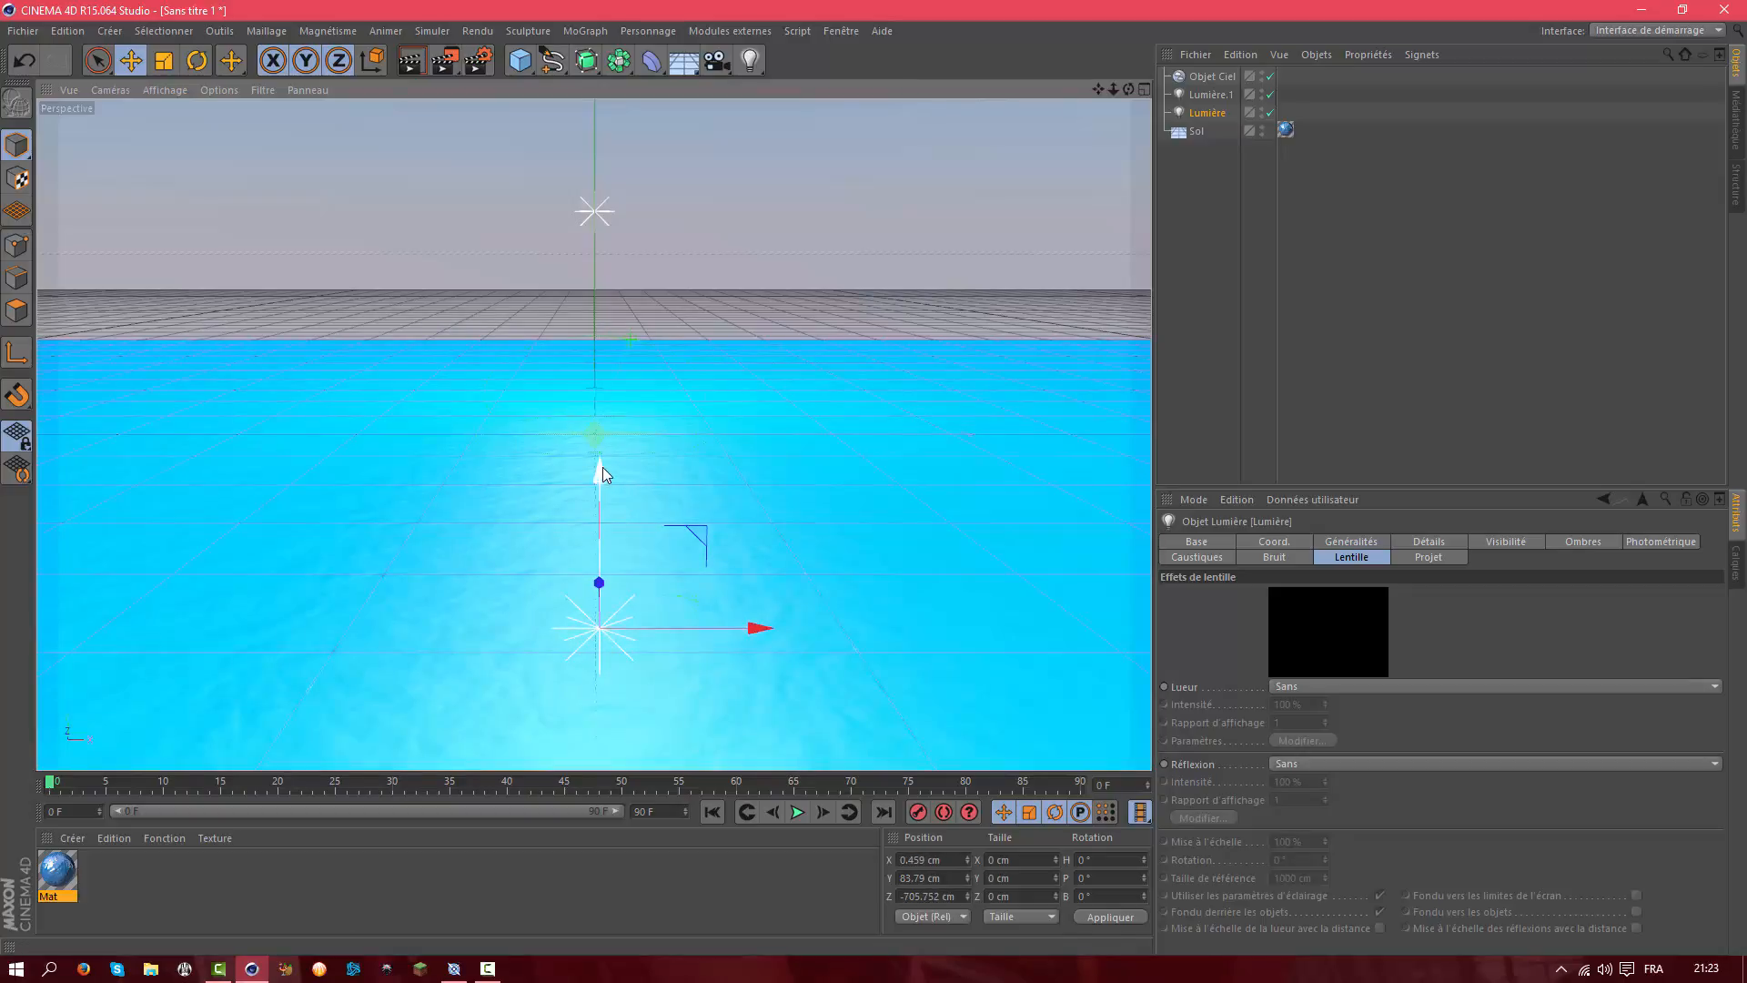
left_click_drag(603, 467, 573, 203)
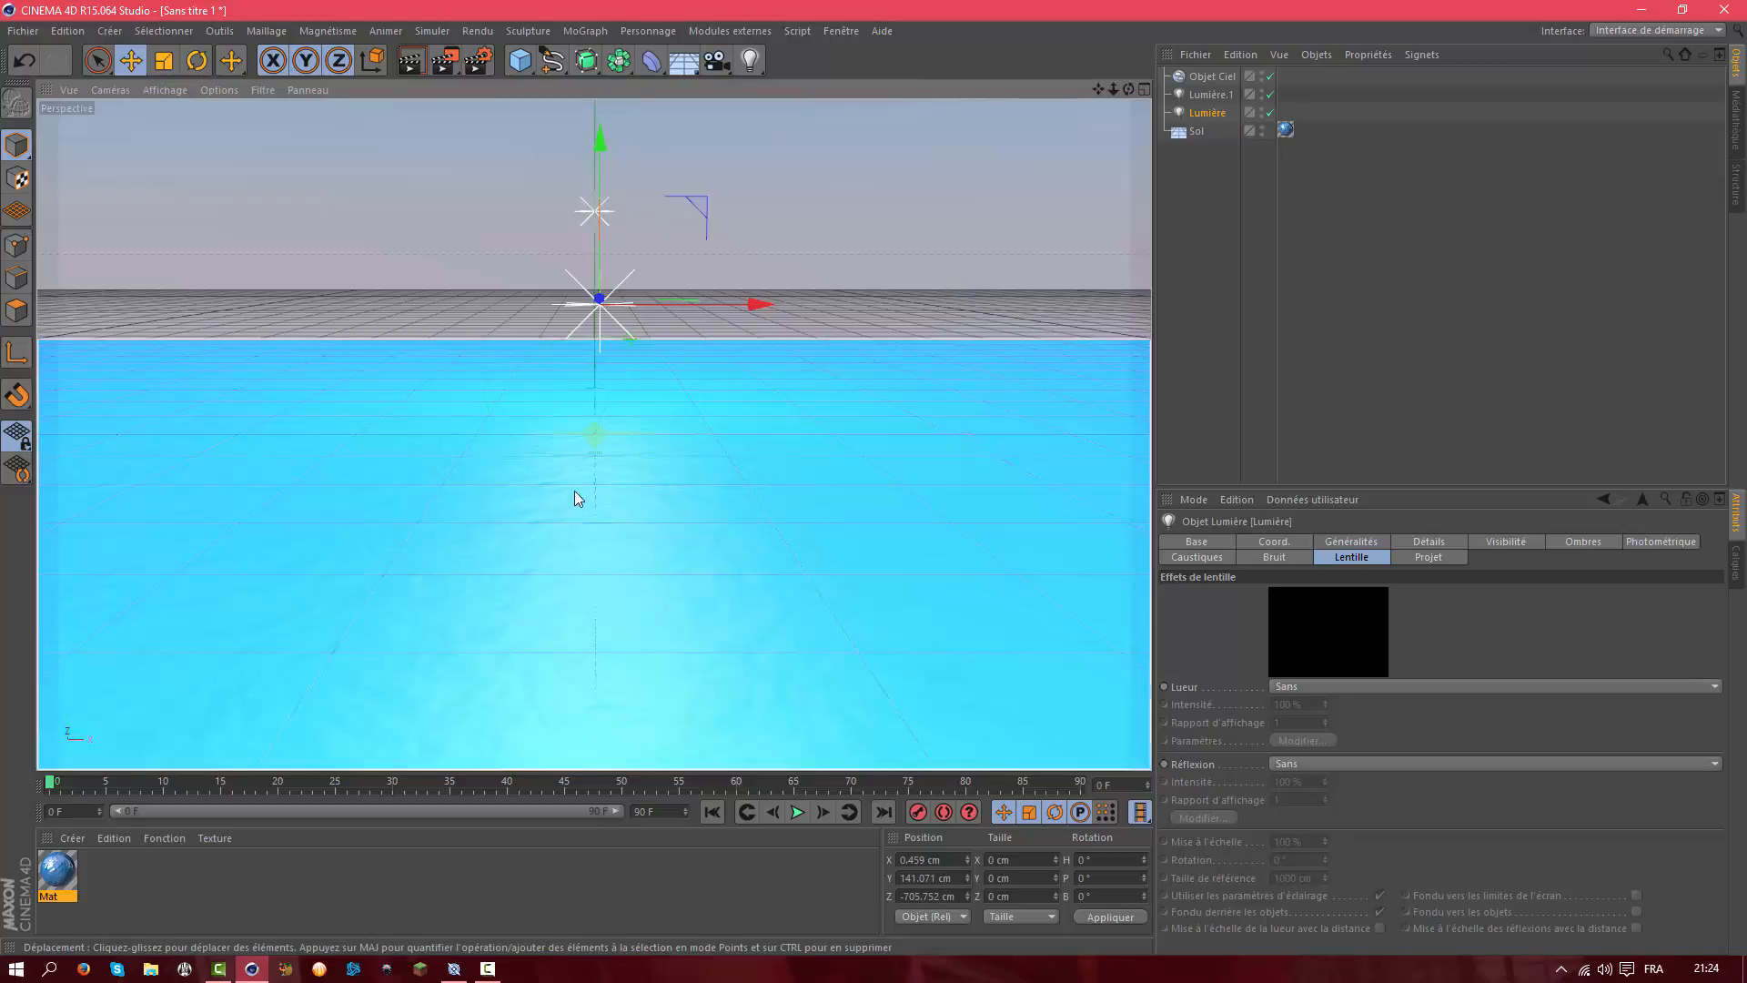
Add a MoTexte object to the scene and move it along X to about -404 cm
left_click(598, 33)
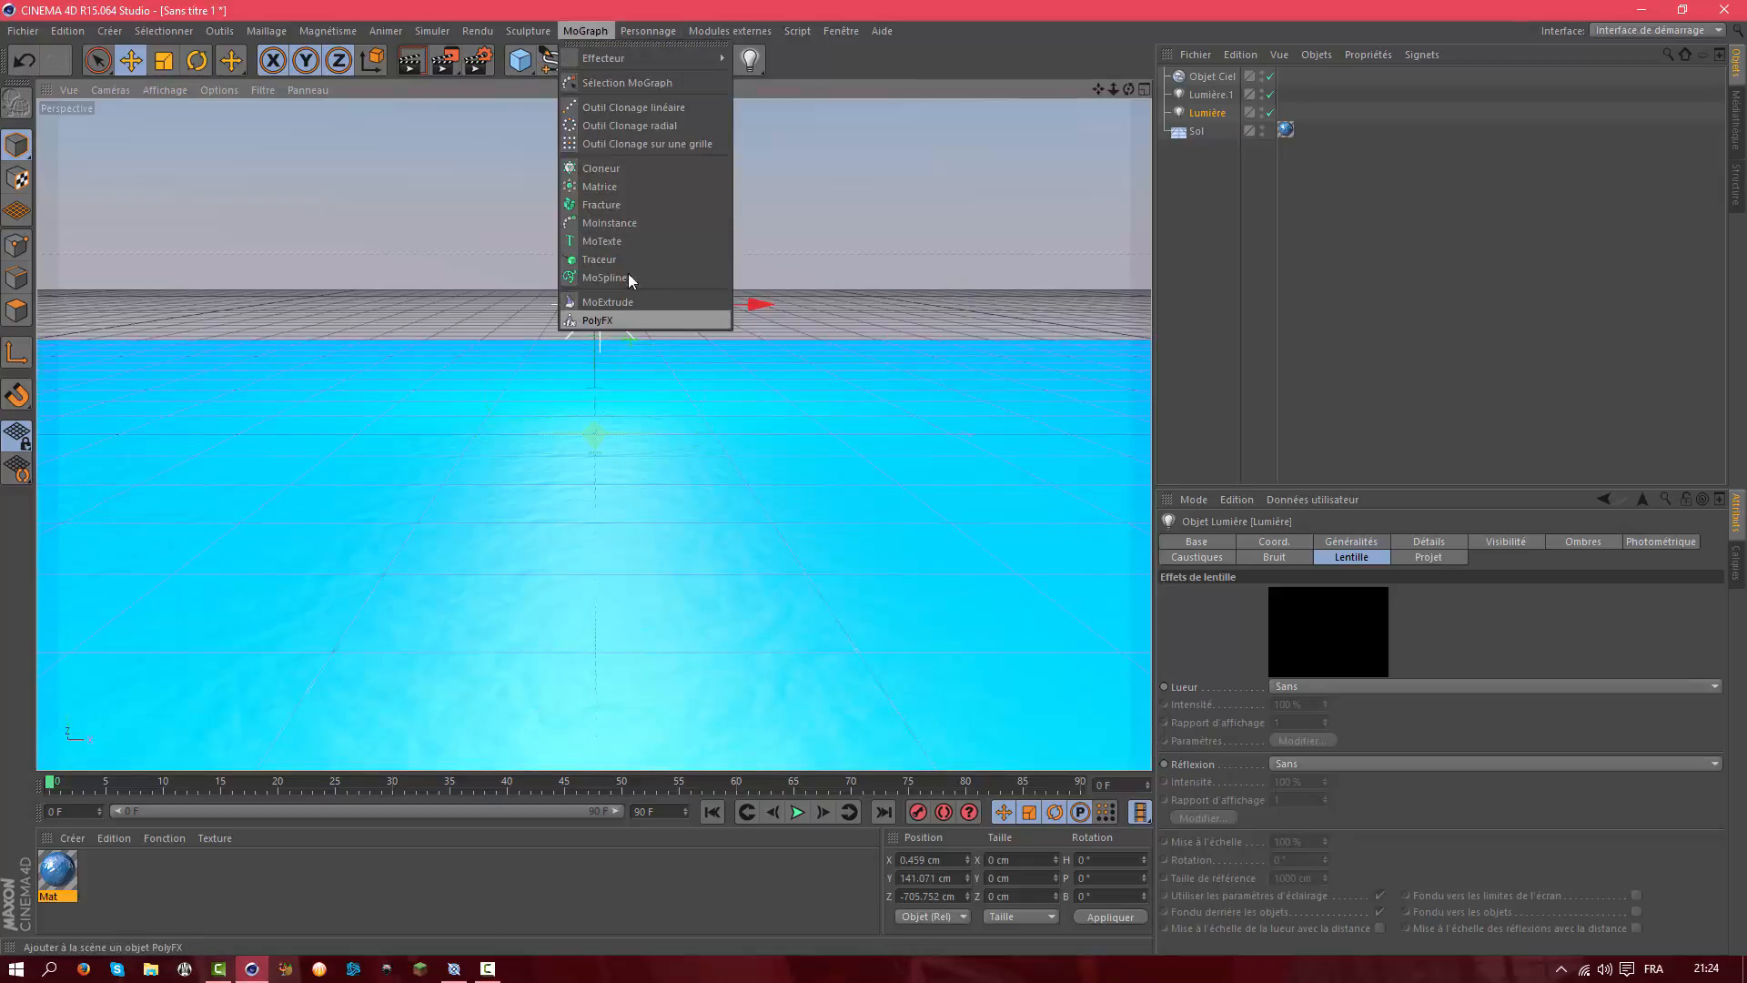
left_click(629, 240)
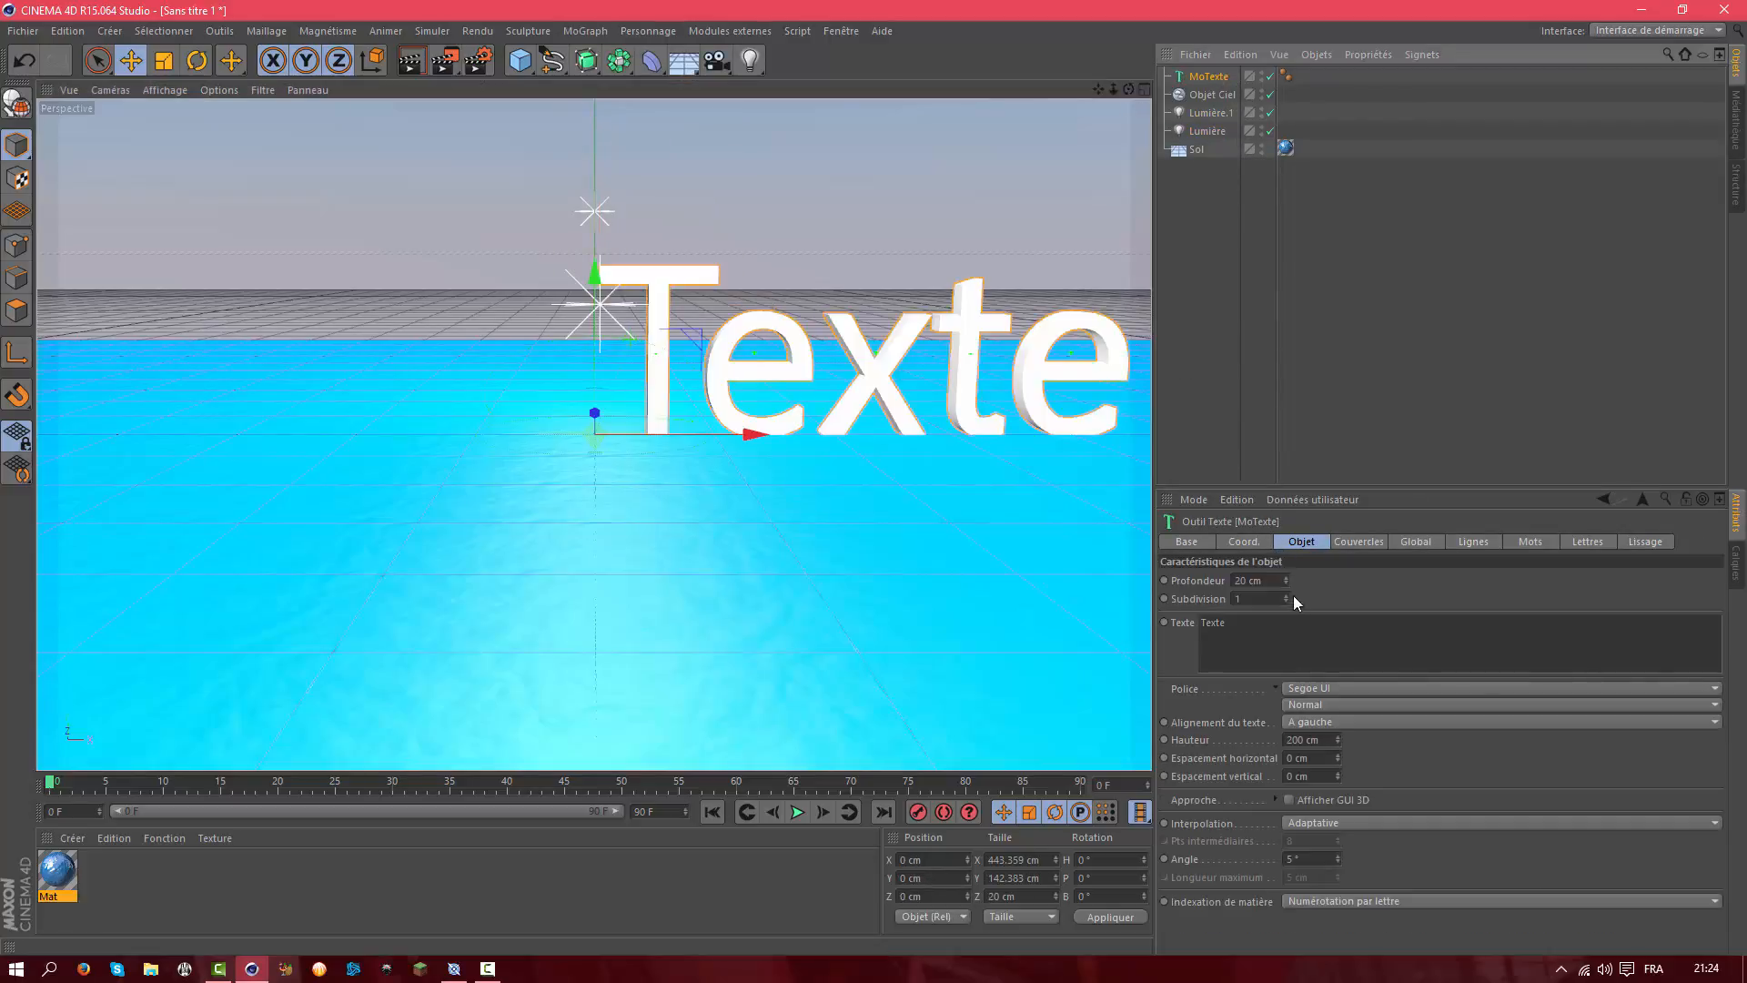
left_click_drag(751, 439, 270, 444)
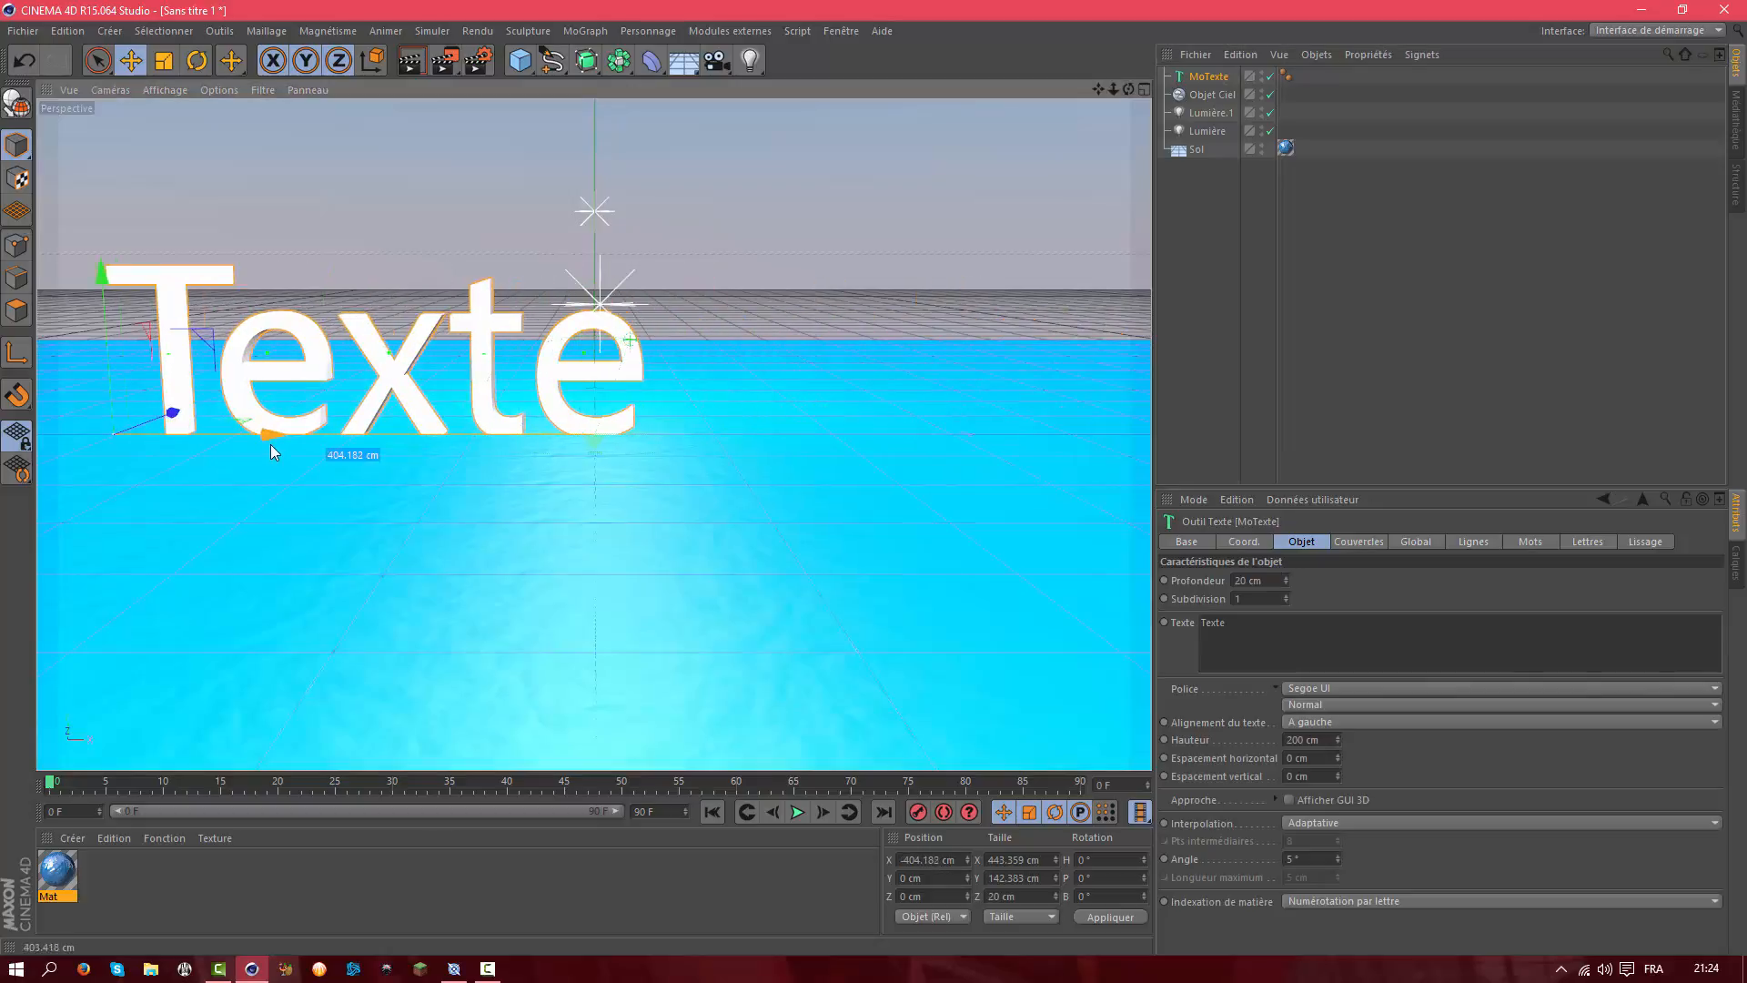
Rotate the text to a 34° heading and reposition it at about X -314, Y 46, Z -134 cm
left_click(195, 61)
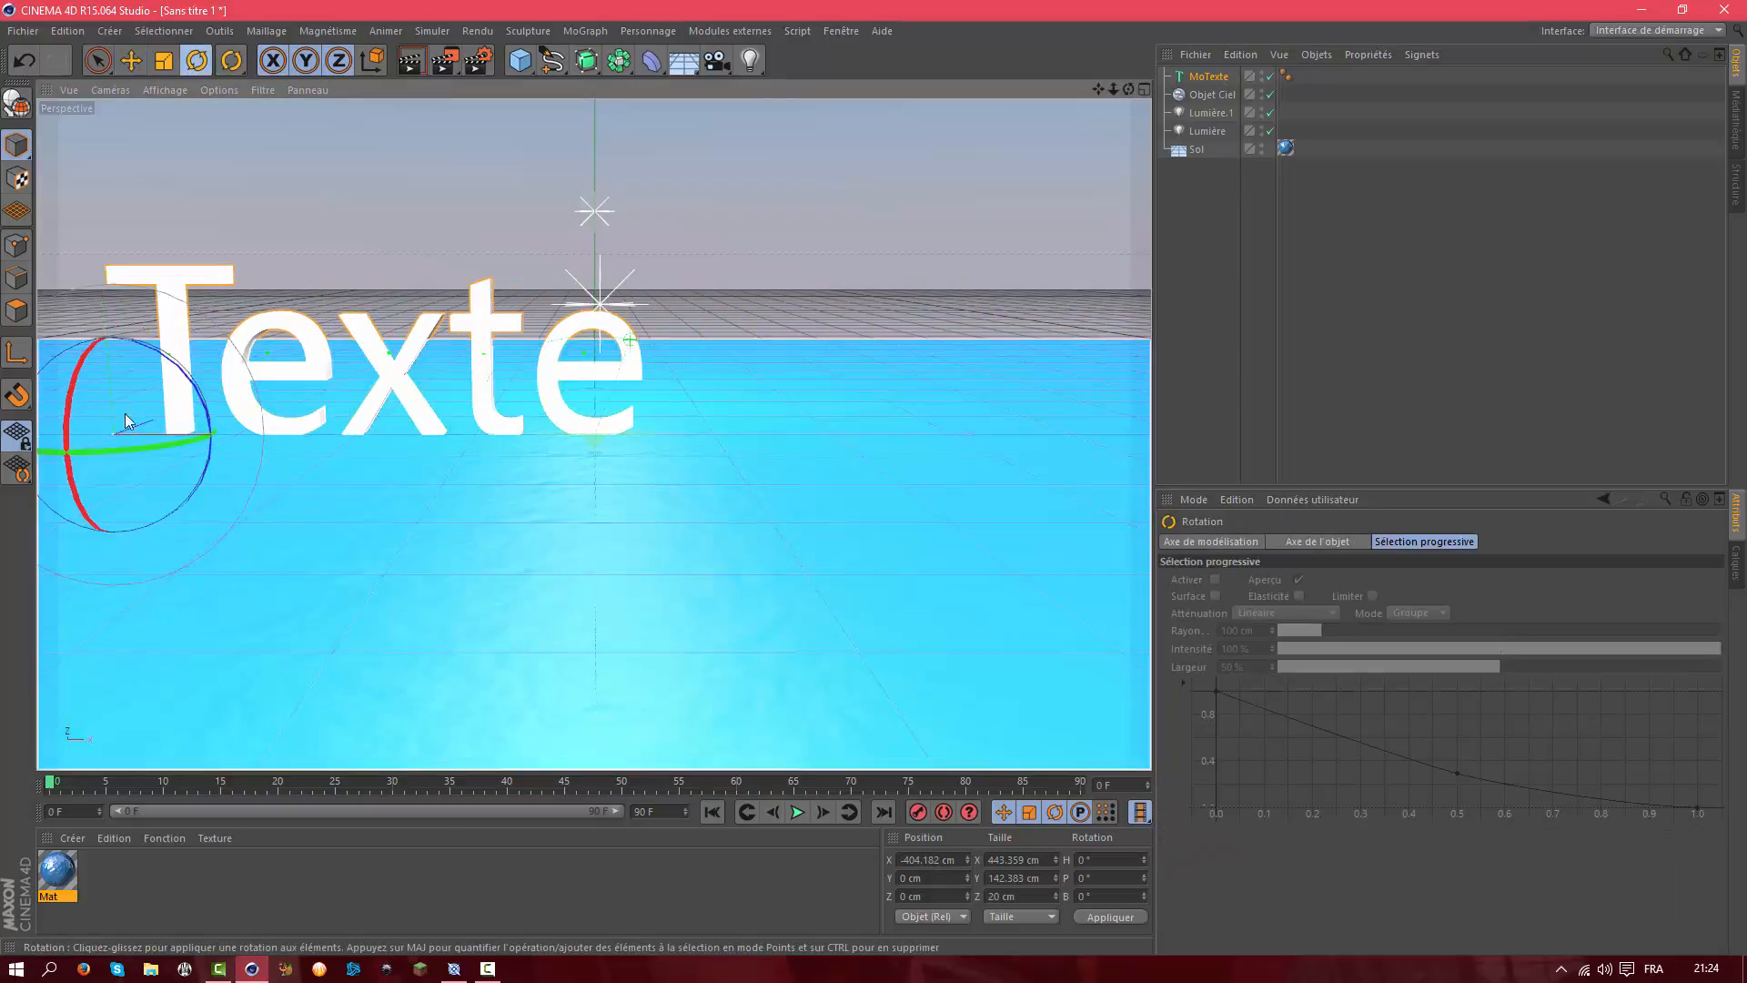
left_click_drag(101, 450, 140, 128)
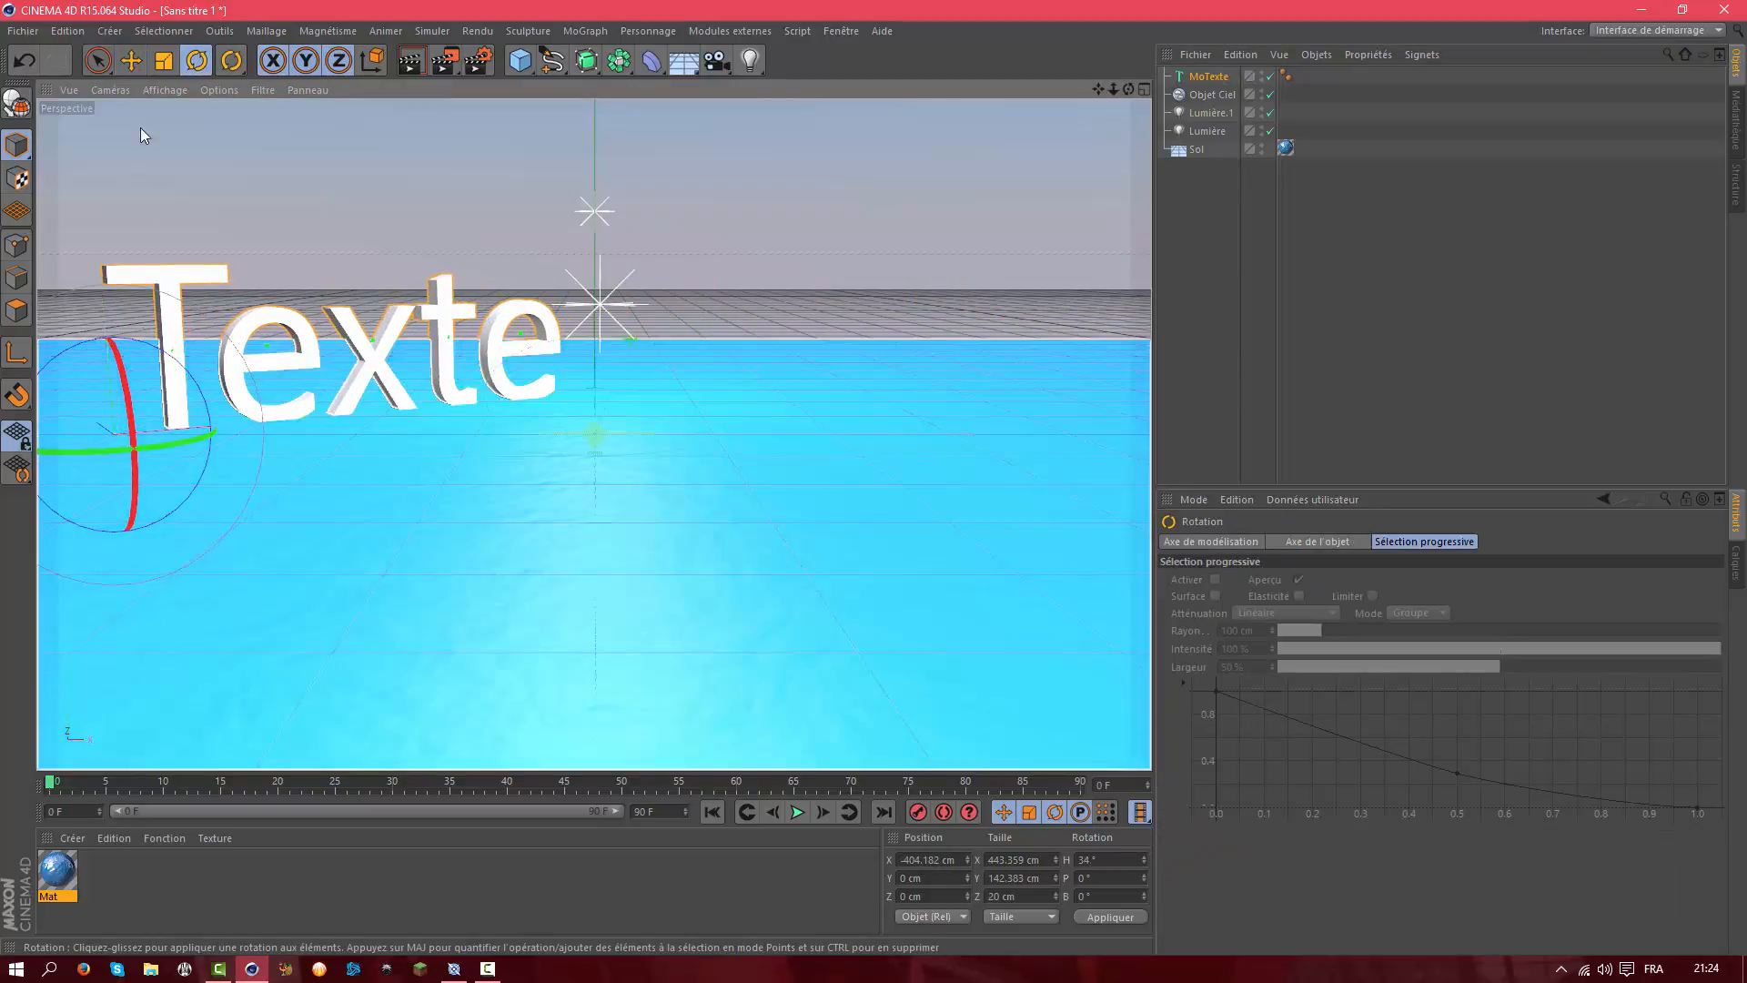
left_click(130, 60)
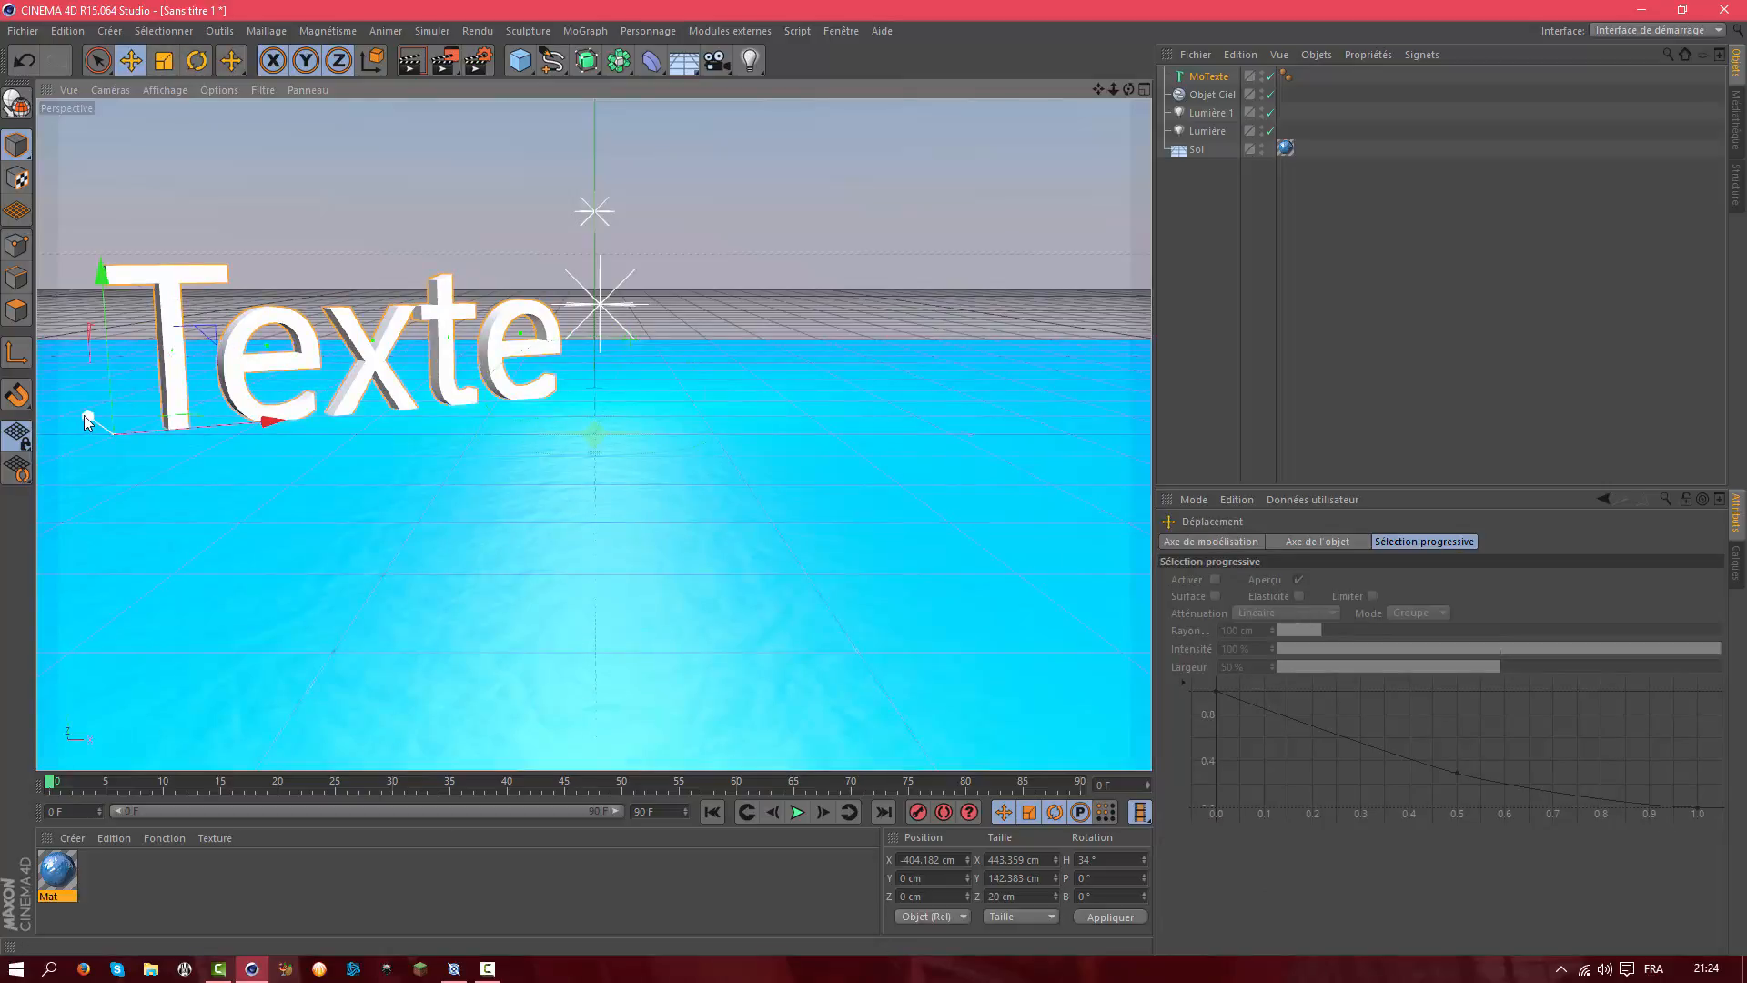
left_click_drag(83, 415, 159, 218)
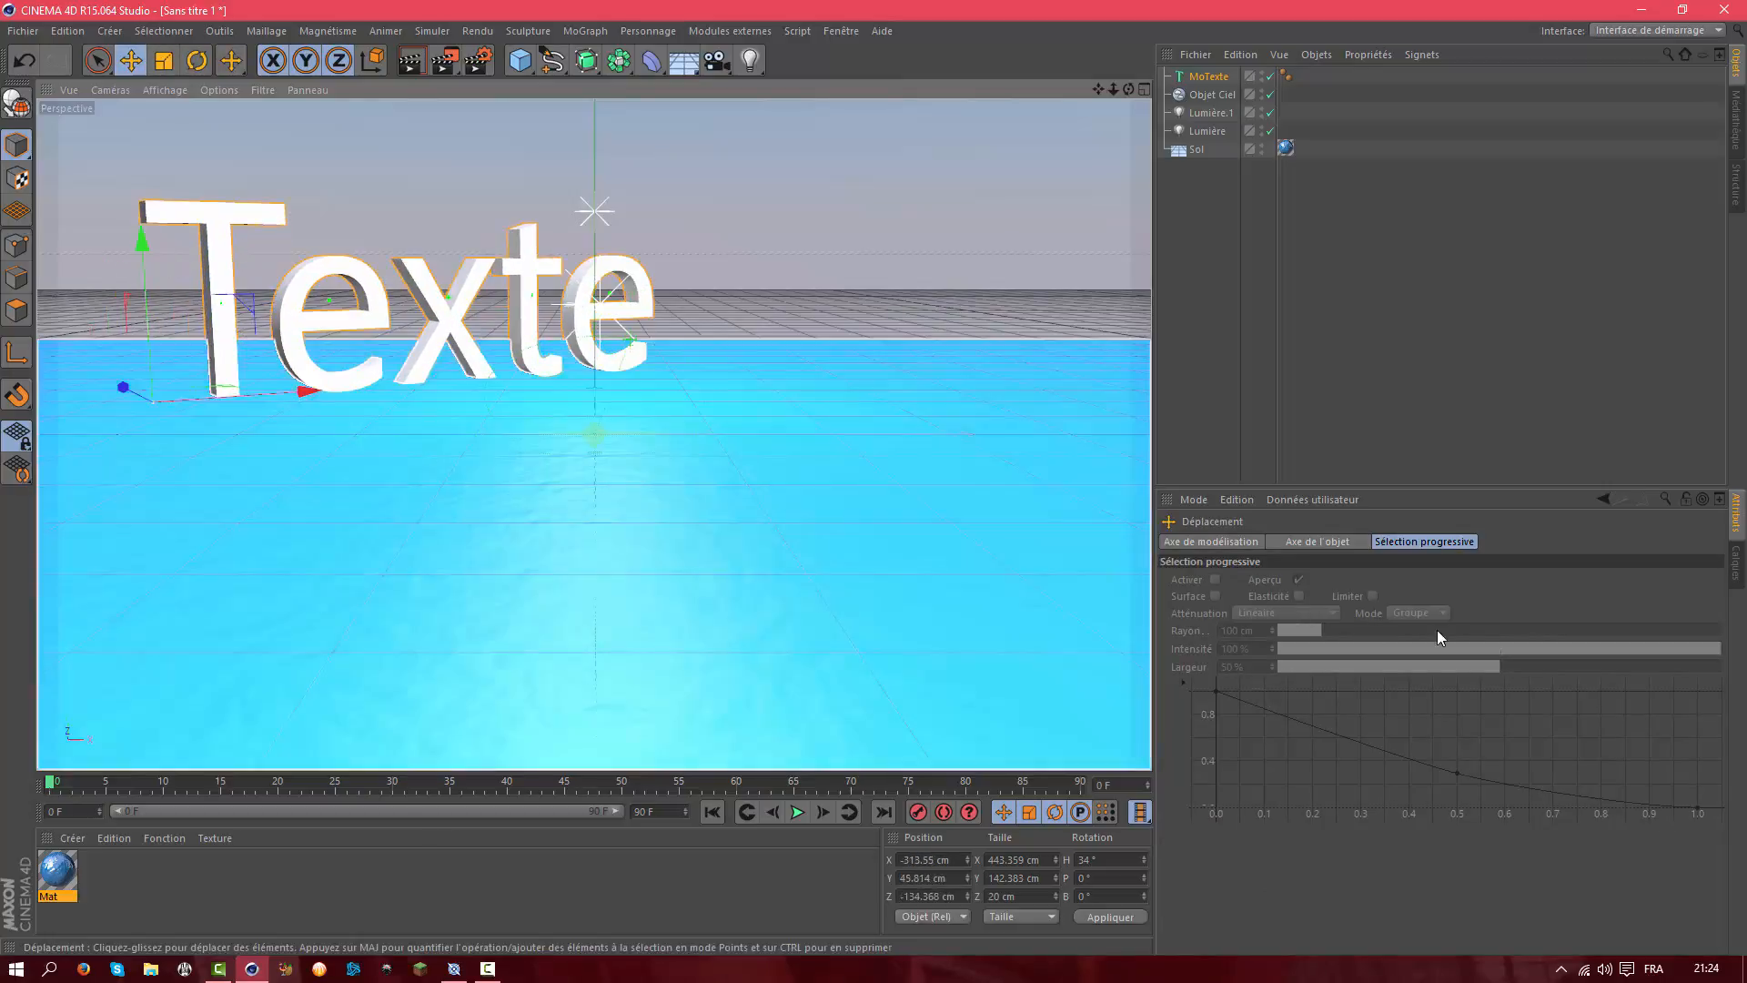
Try depths of 100 cm and 50 cm for the MoTexte object
left_click(1220, 76)
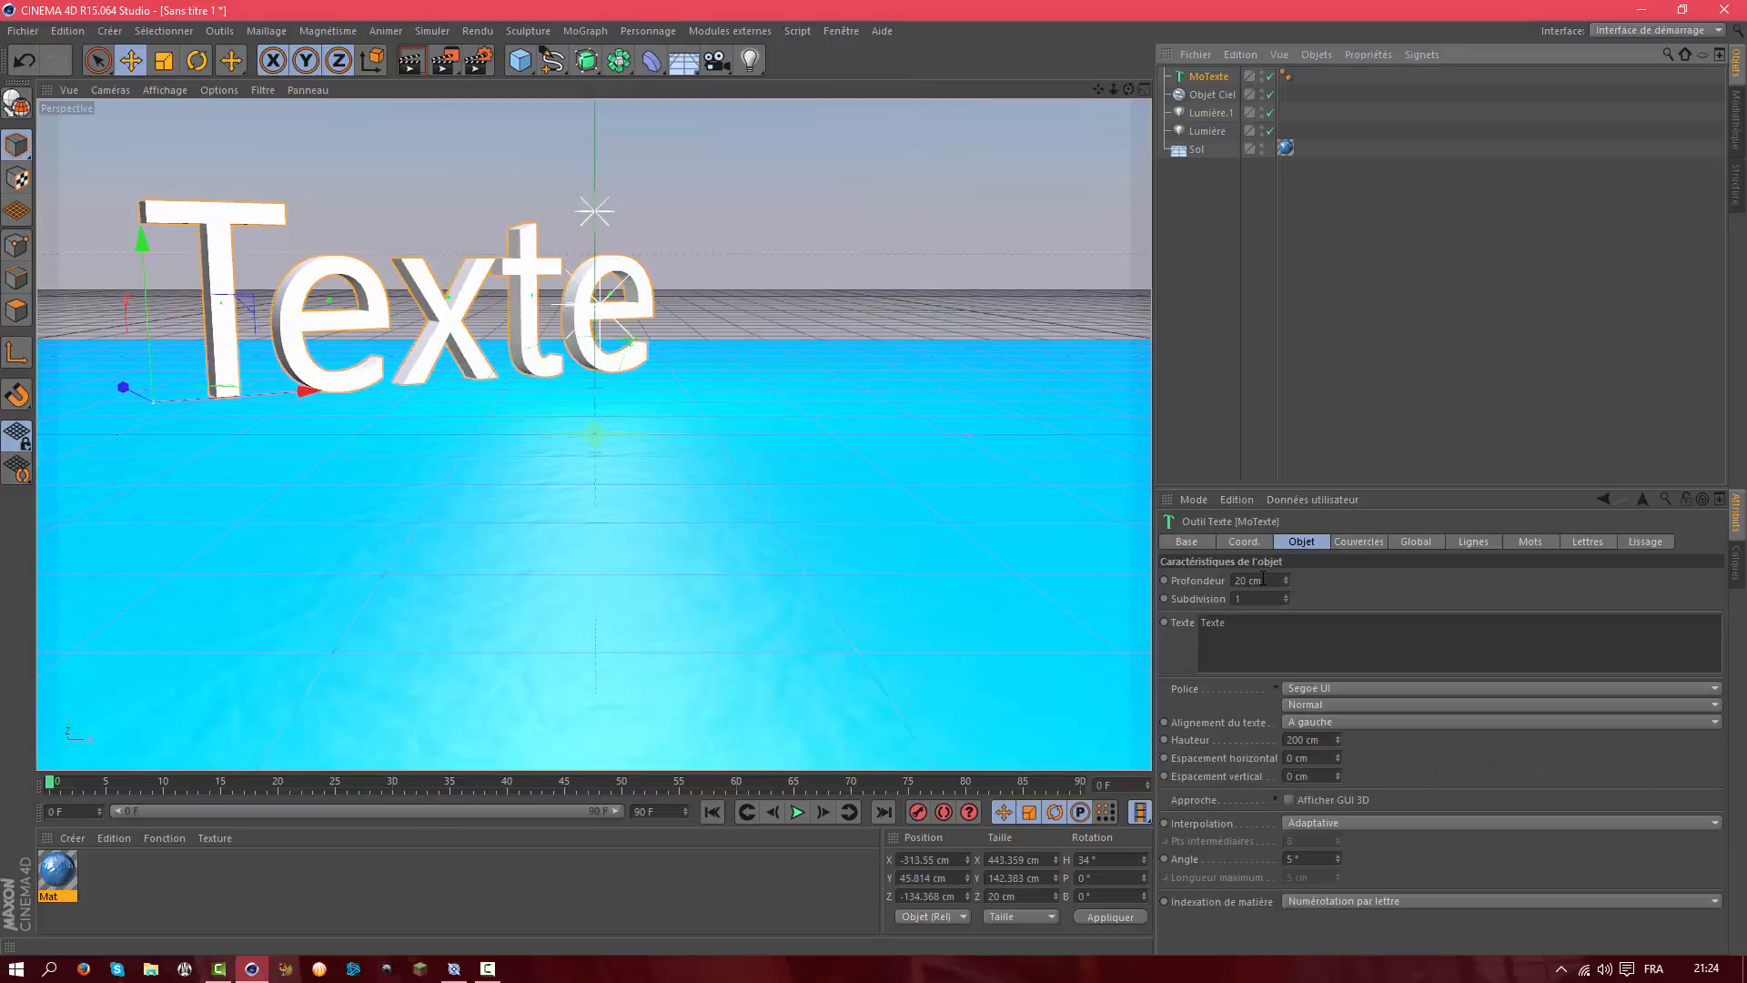
left_click_drag(1263, 578, 1093, 579)
key("Right")
type("100")
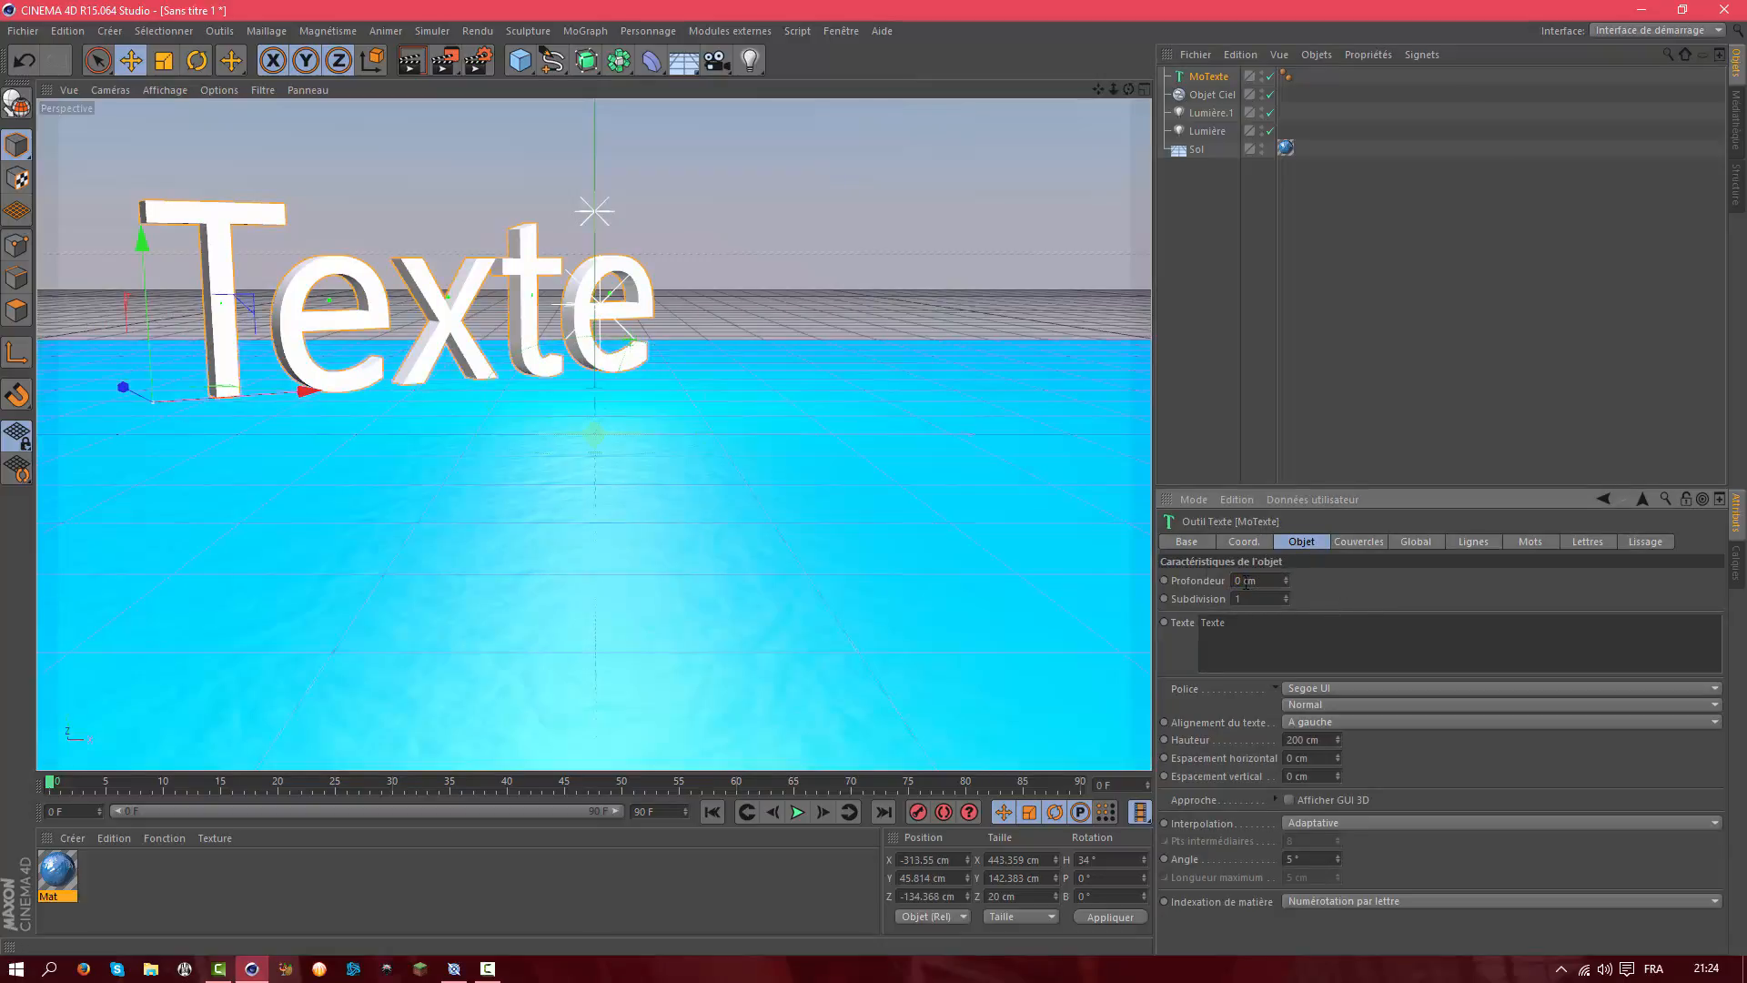
key("BackSpace")
type("100")
key("Return")
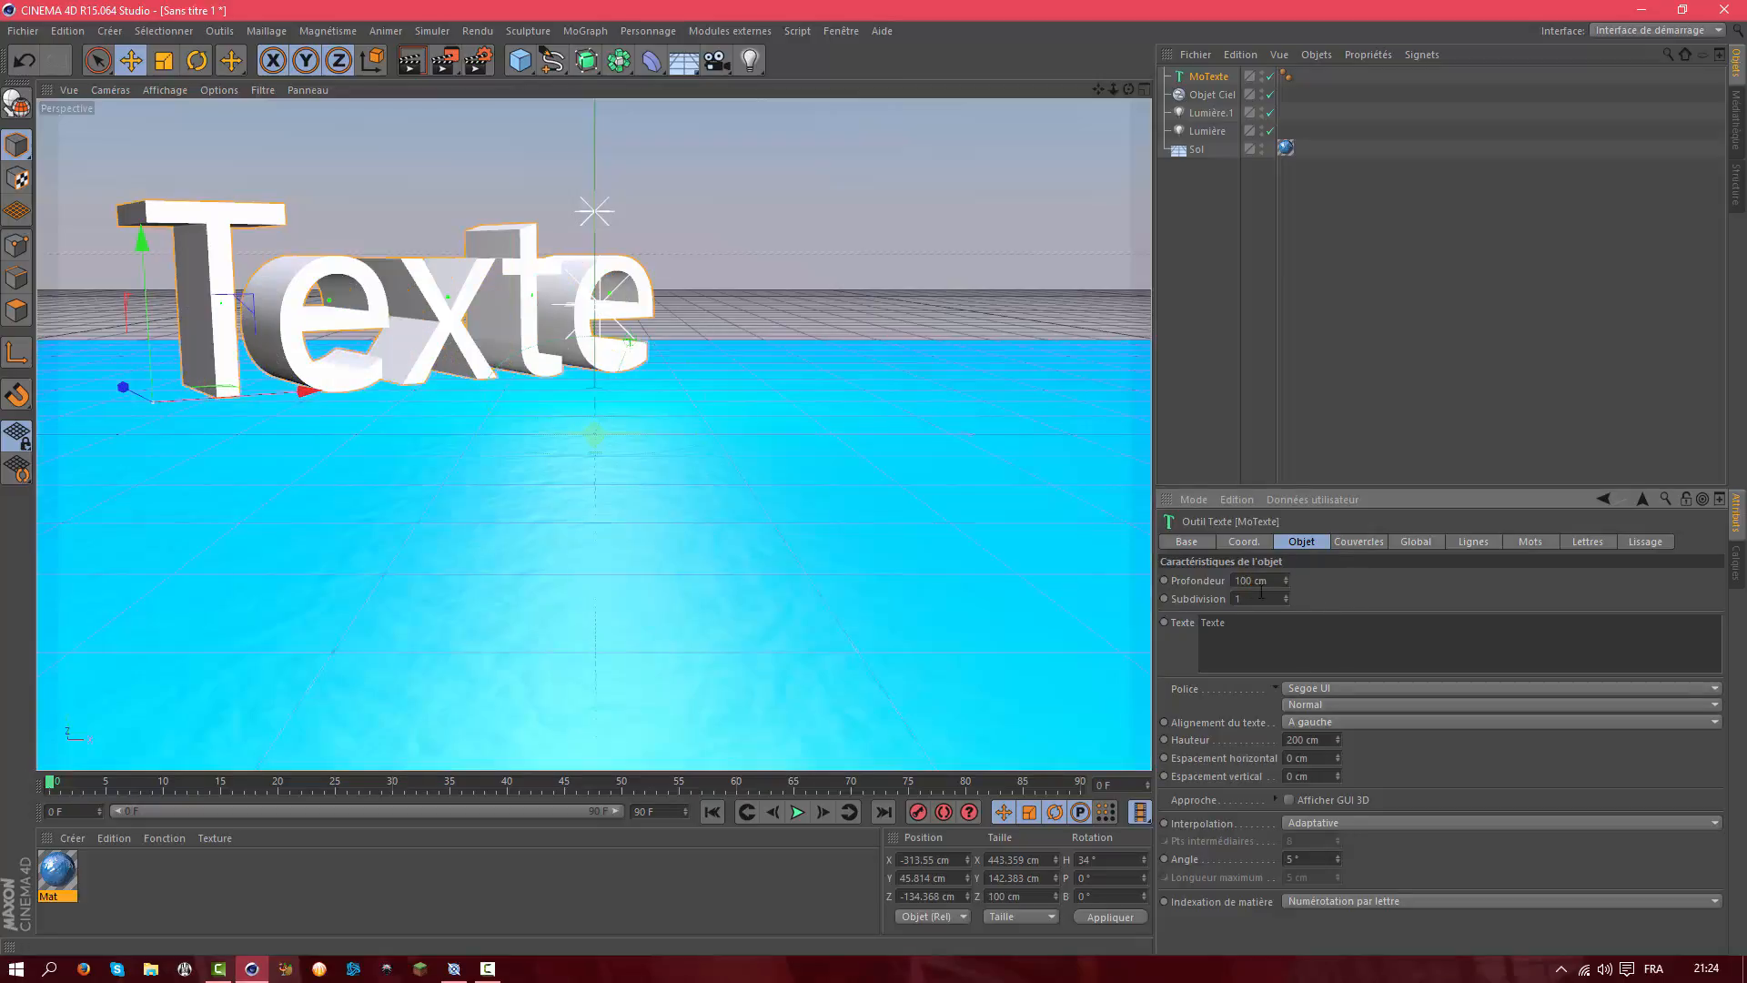
left_click(1259, 579)
type("0")
type("50")
key("Return")
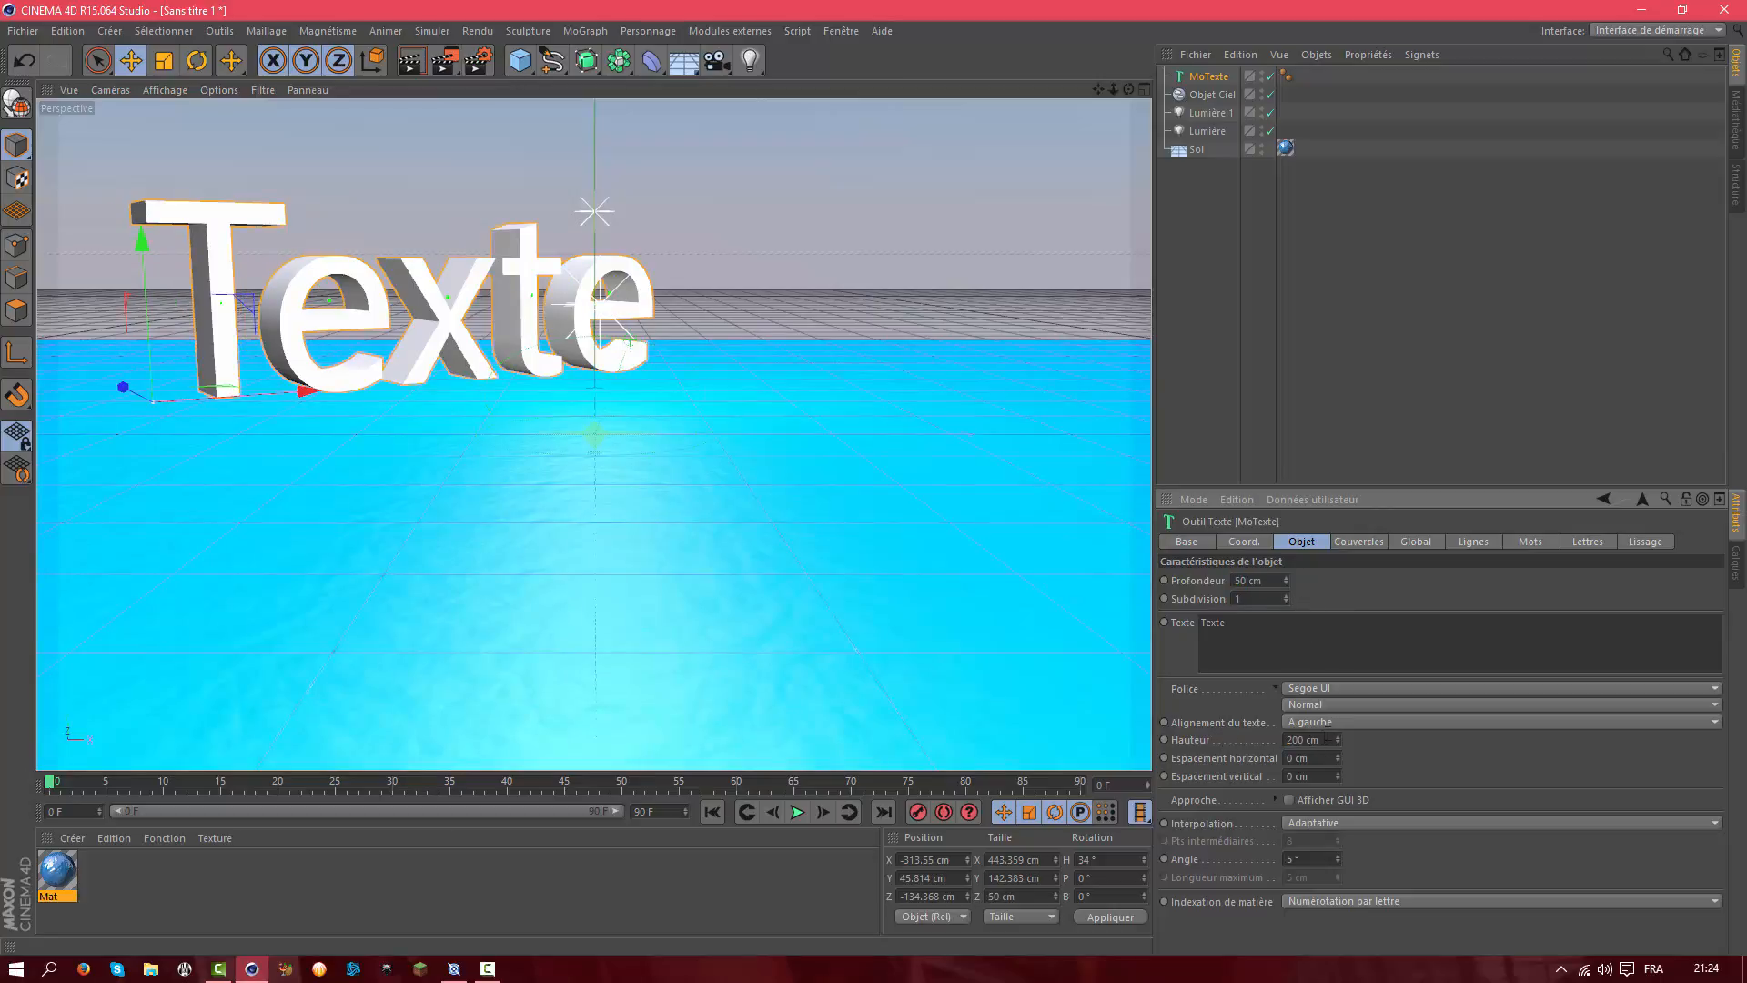
Set the text's height to 100 cm and move it forward to about X -231, Z -385 cm
left_click(1308, 739)
type("100")
key("Return")
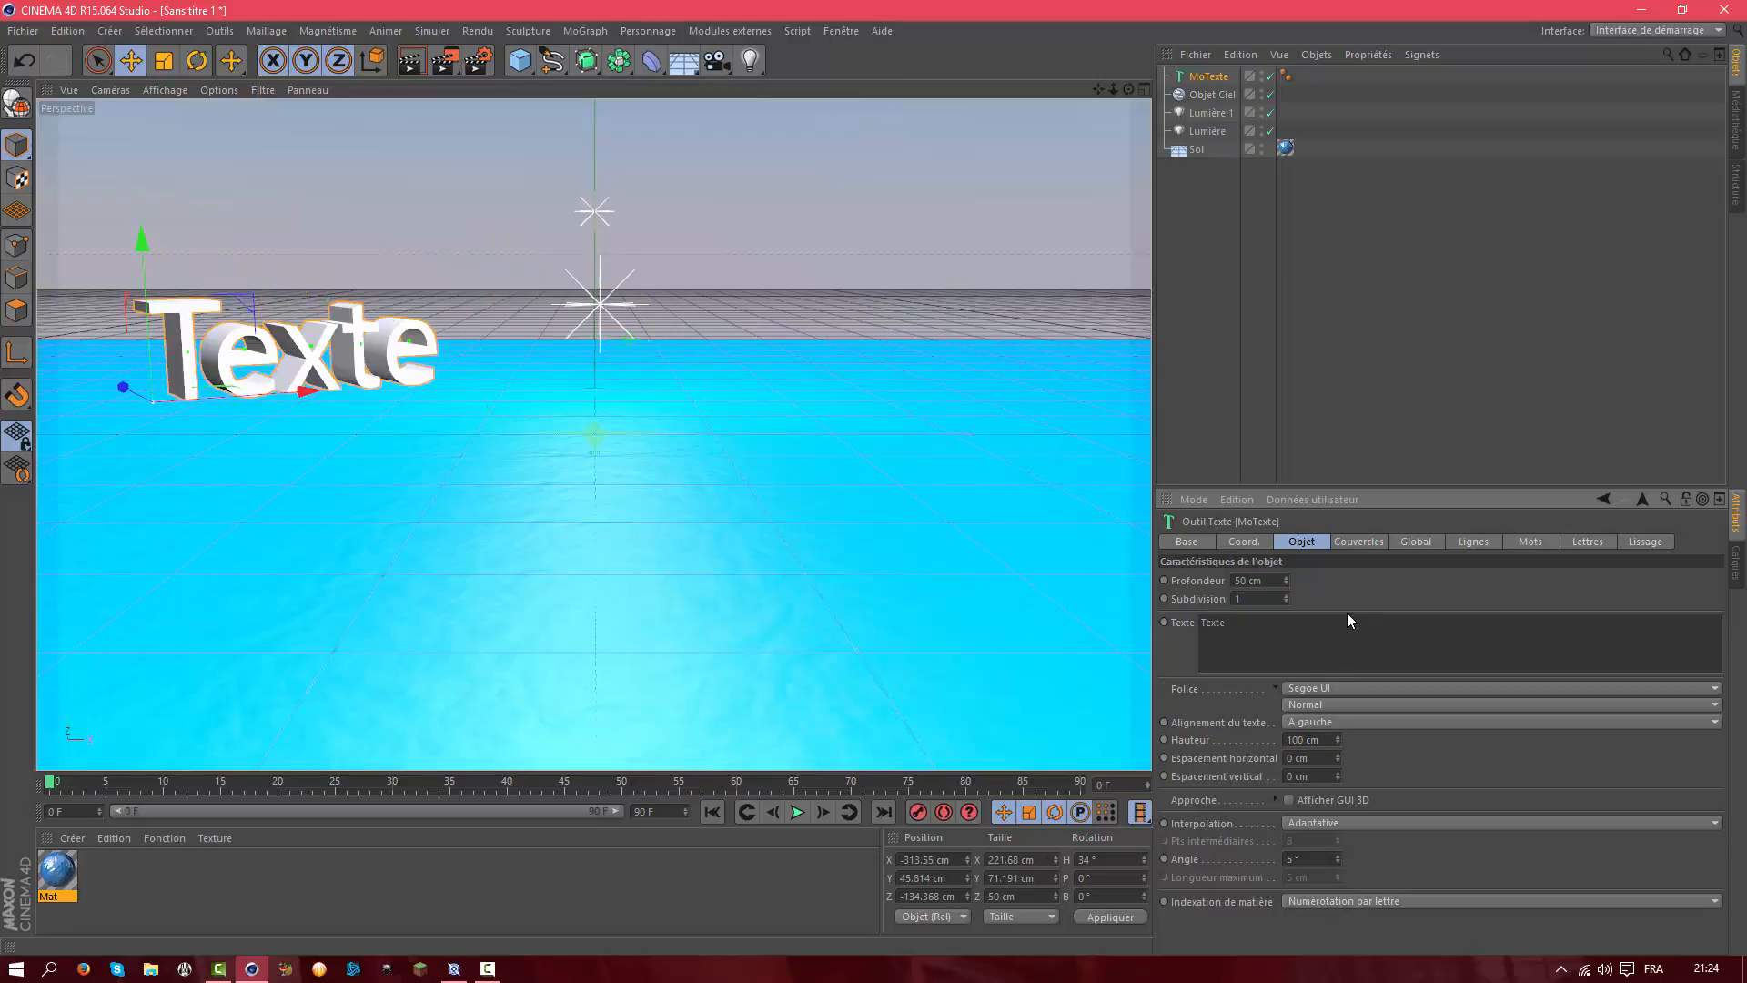
left_click_drag(118, 384, 146, 492)
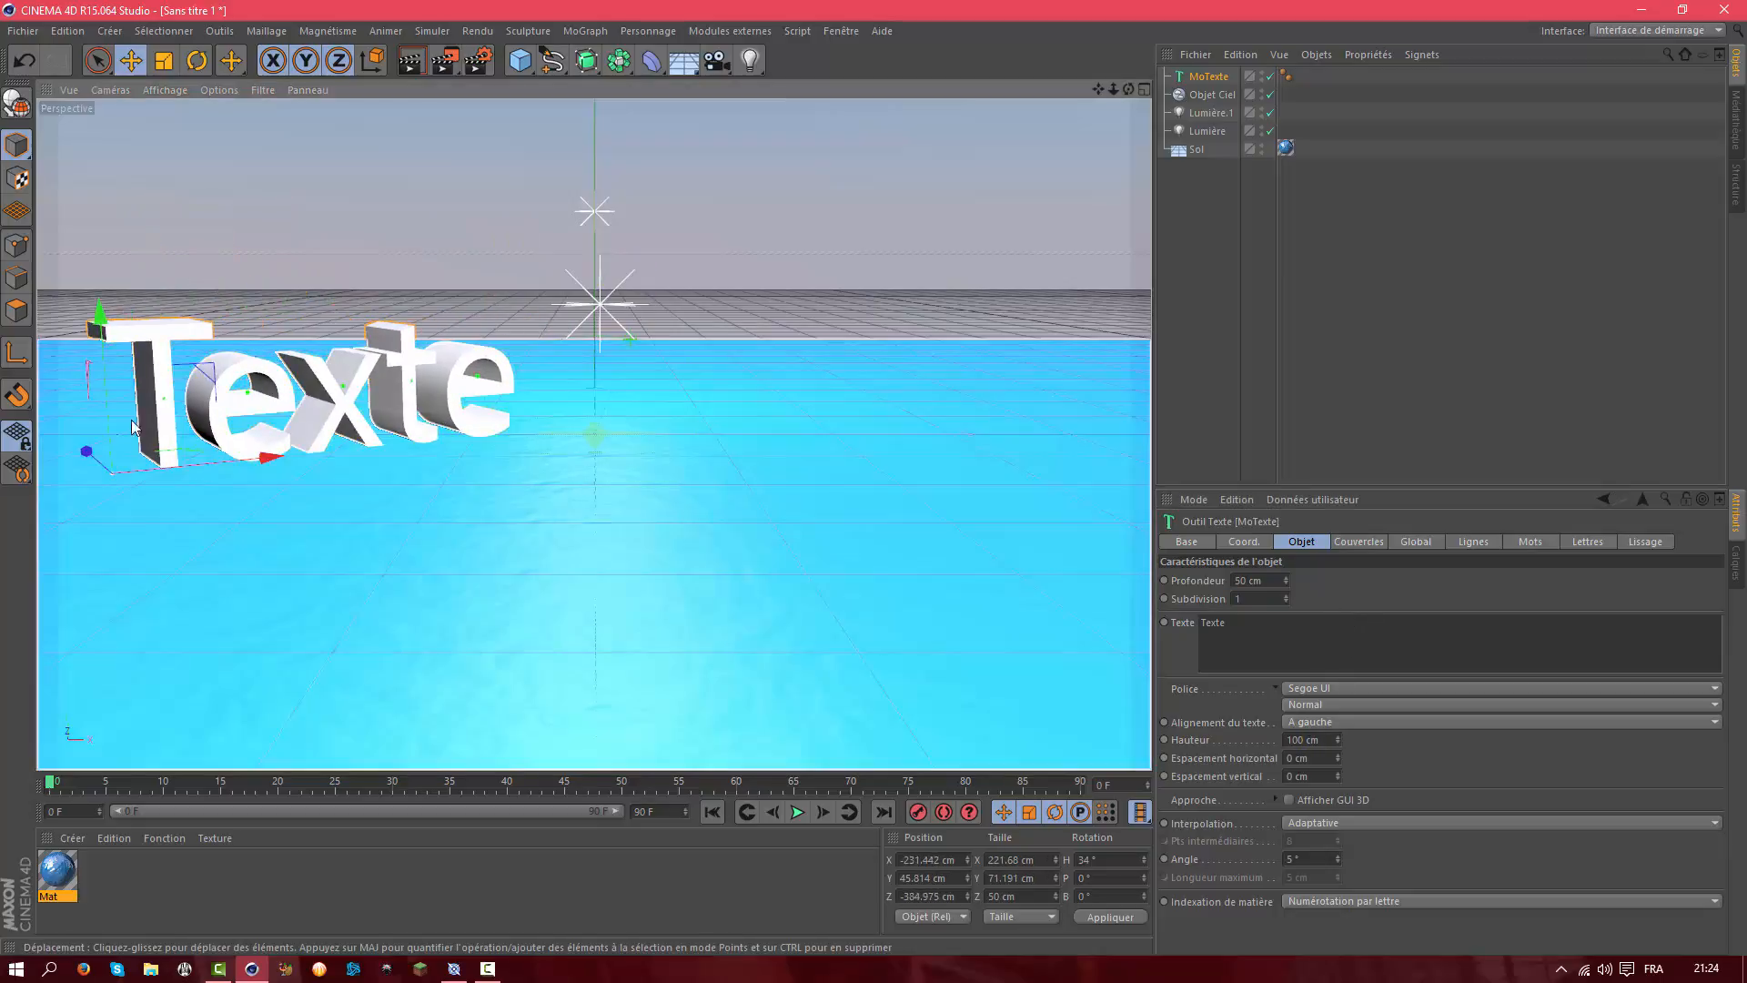
Set the text's depth to 20 cm and bring it forward to about X -194, Z -440 cm
left_click(1272, 580)
left_click_drag(1274, 579, 1129, 570)
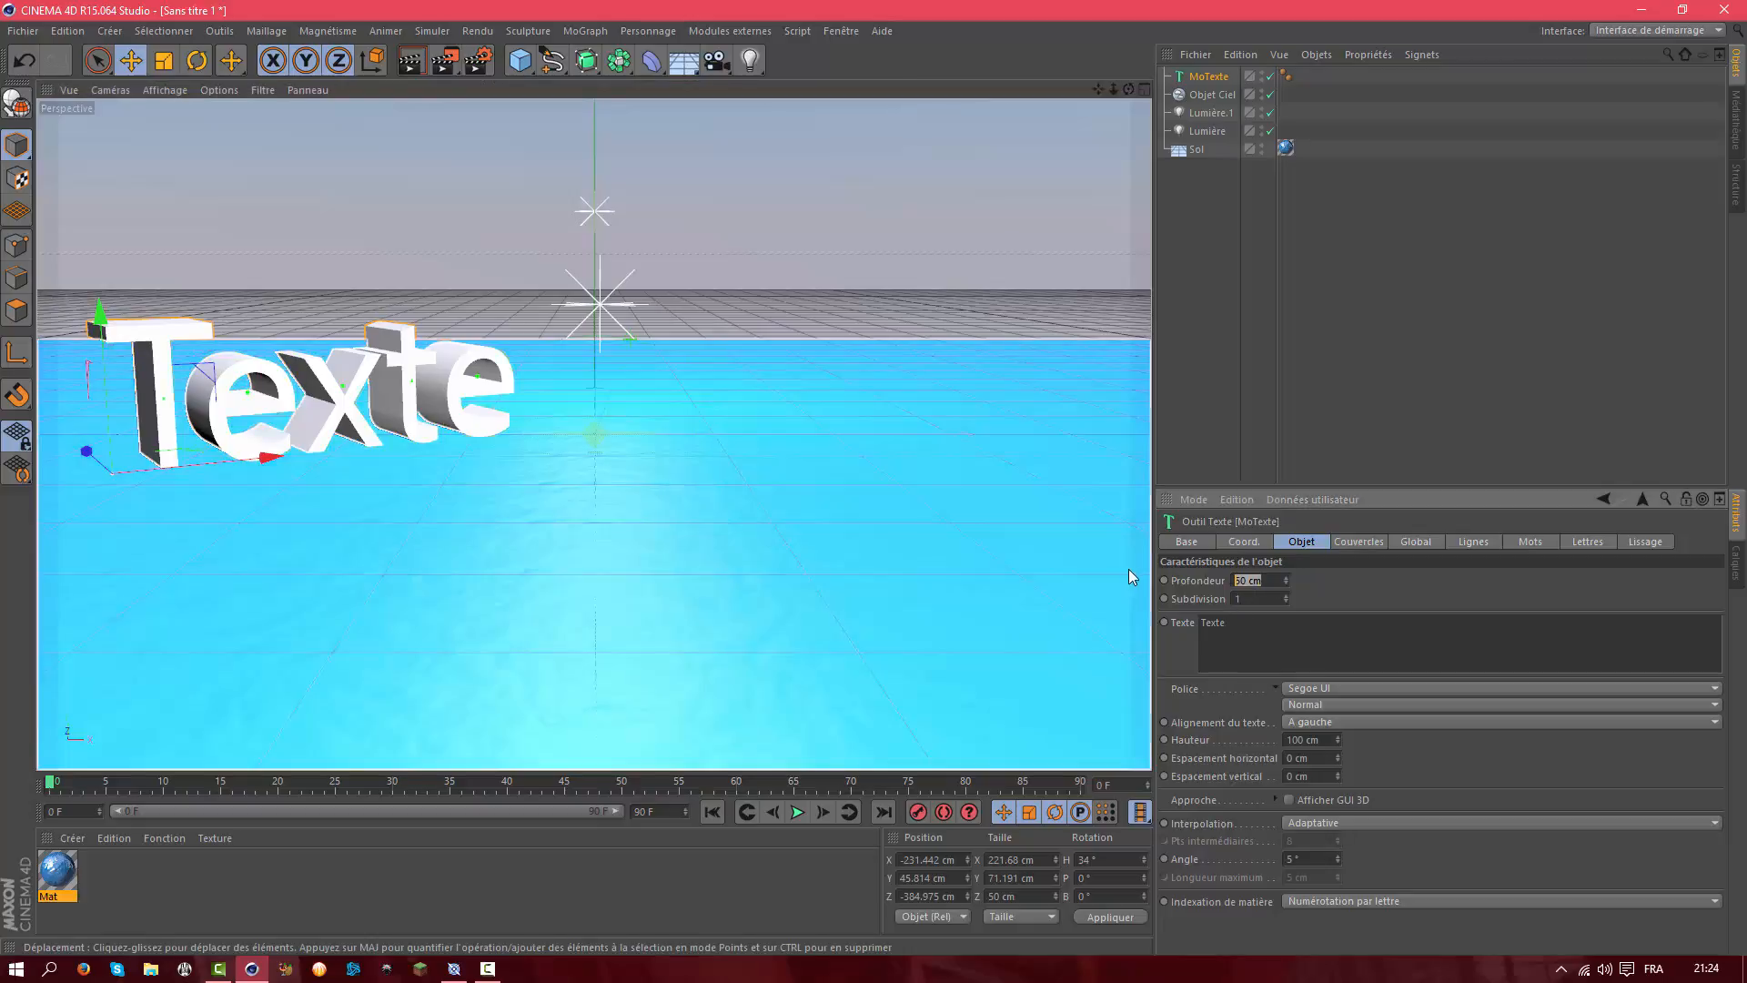
type("20")
key("Return")
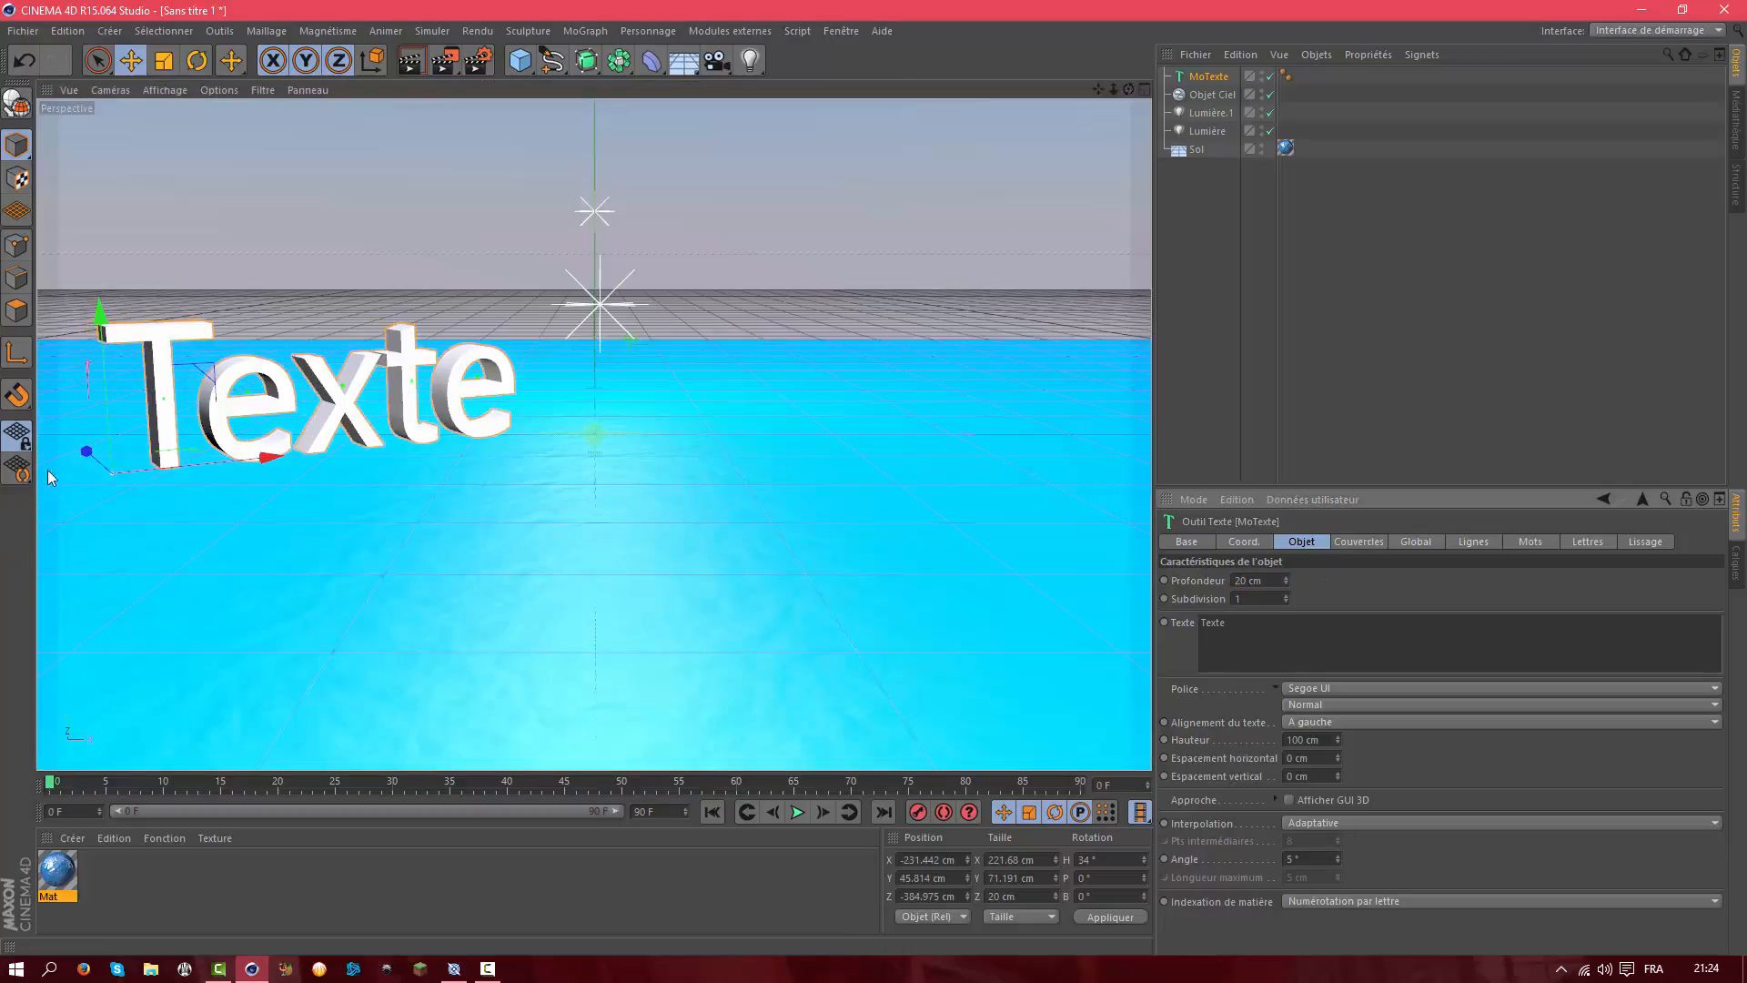
left_click_drag(84, 450, 110, 475)
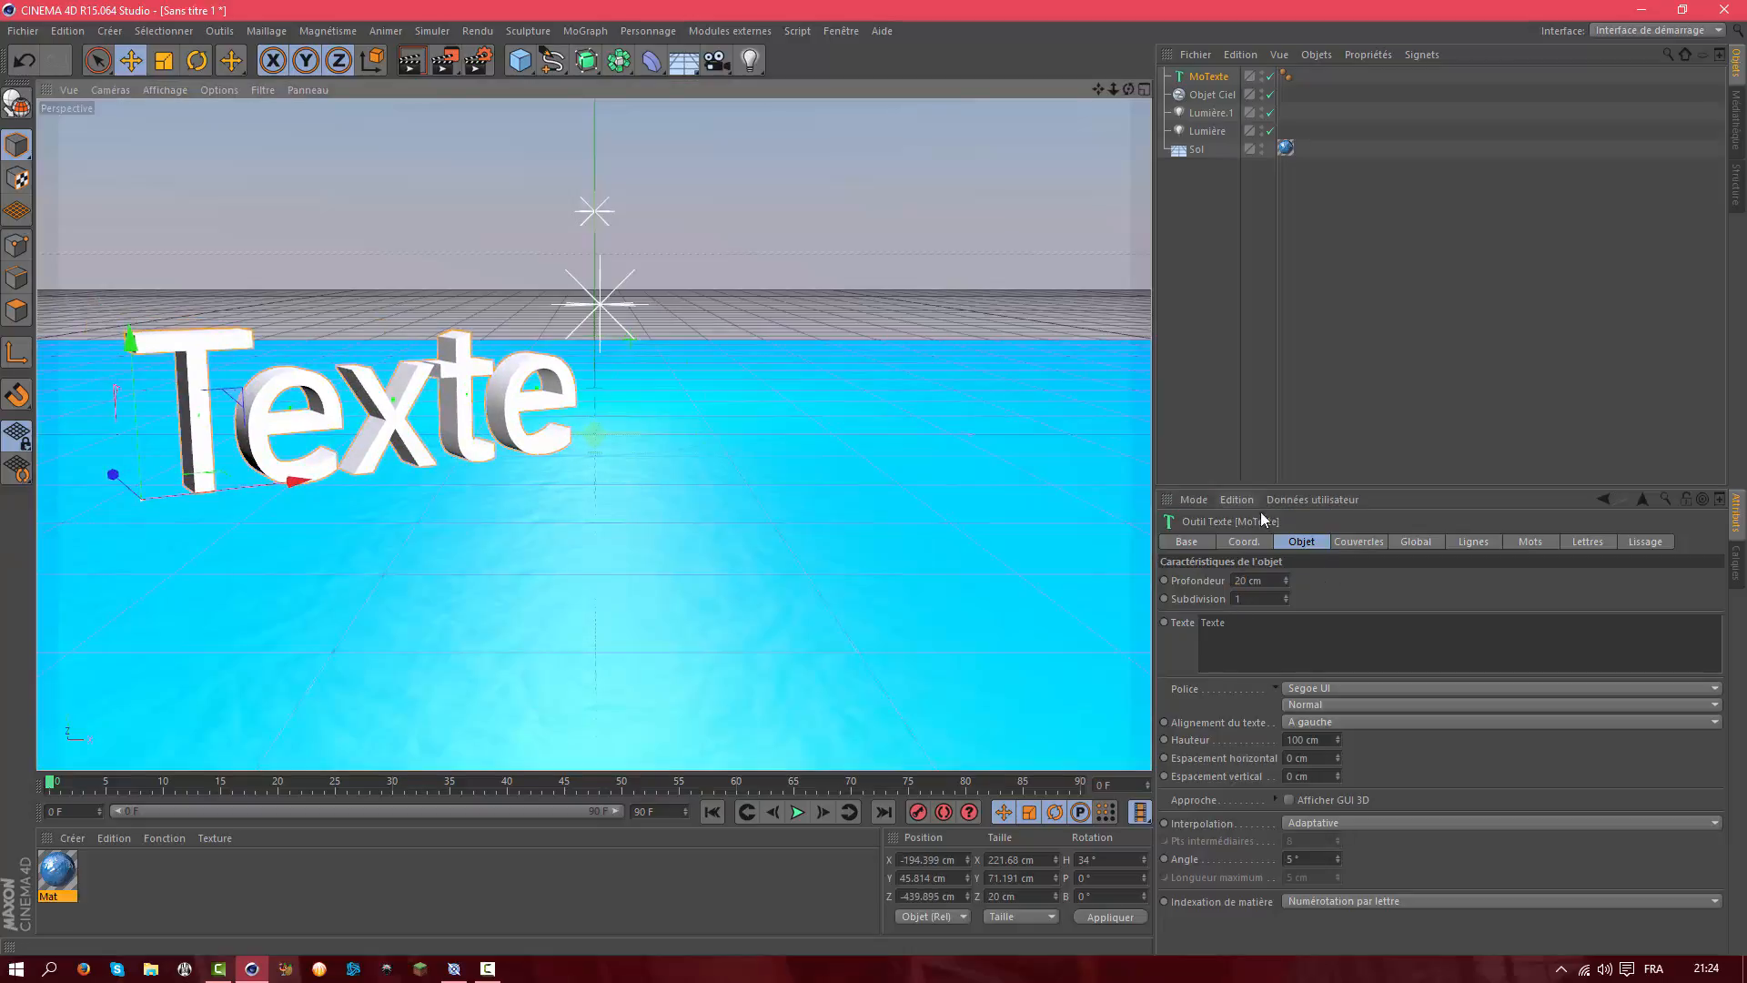
Change the text's font to Techno Hideo and slide the text to about X -215 cm
left_click(1389, 690)
scroll(1362, 604, "down", 8)
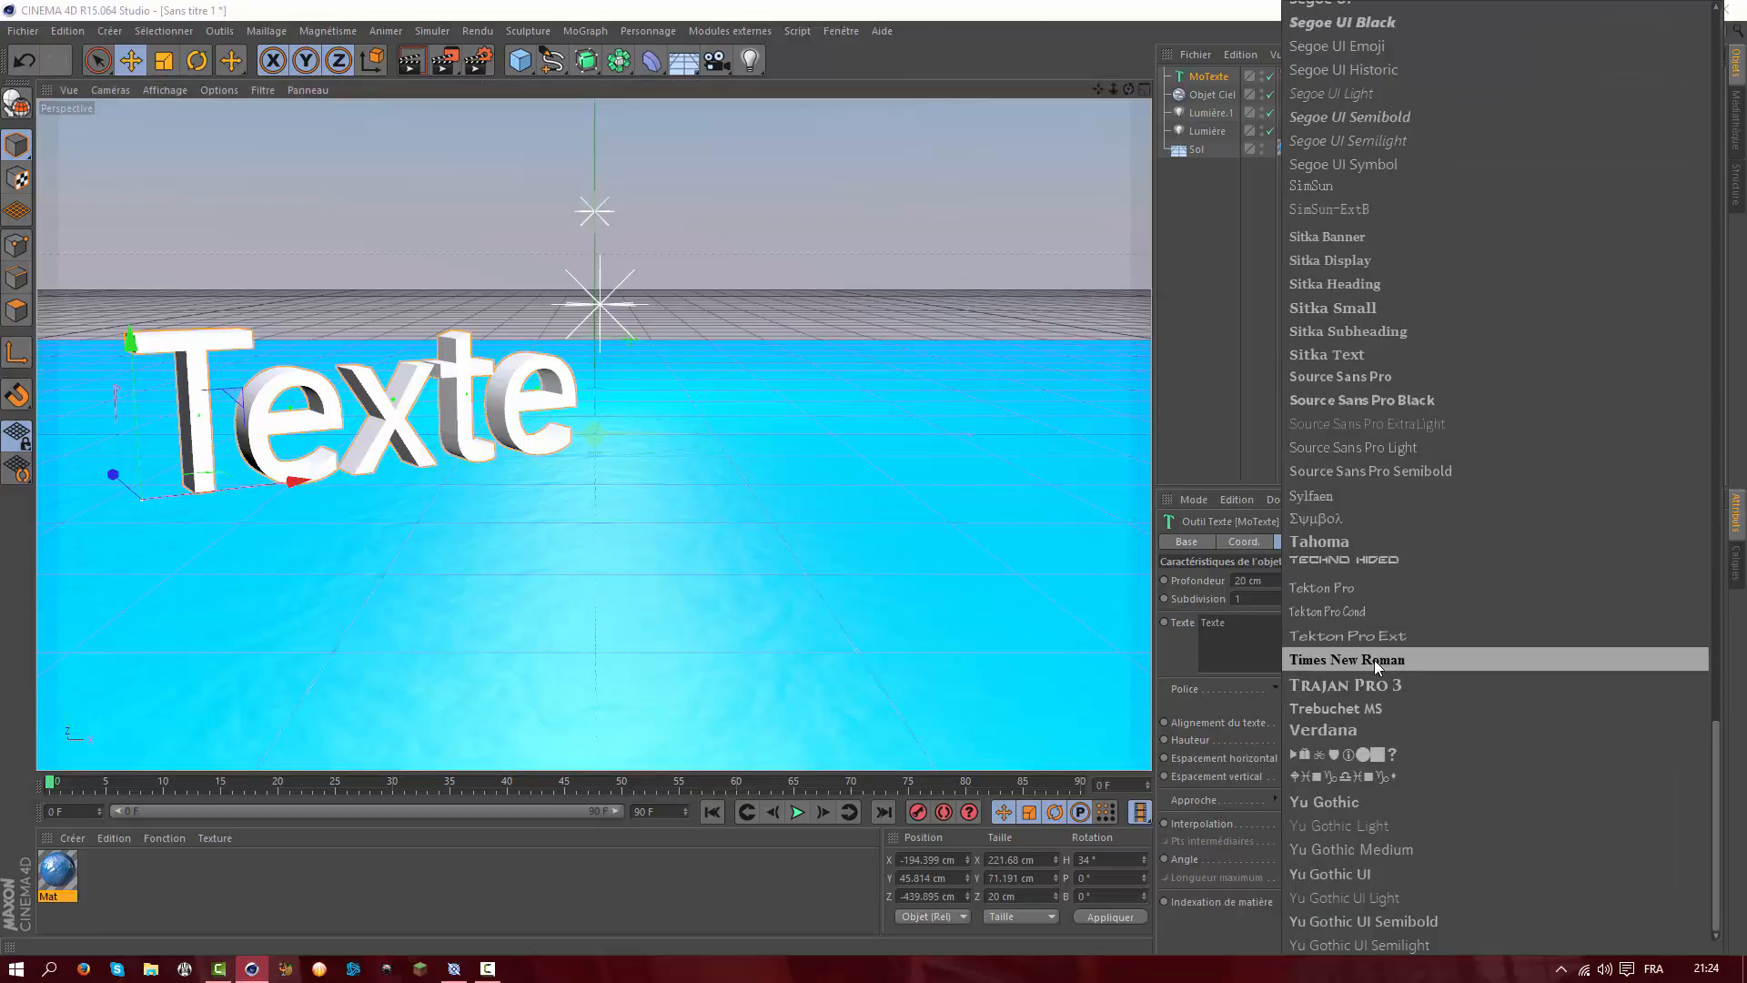
left_click(1370, 565)
left_click_drag(307, 485, 226, 497)
Set the text's height to 60 cm, and render the view with the text shifted to about X -186 cm
double_click(1330, 741)
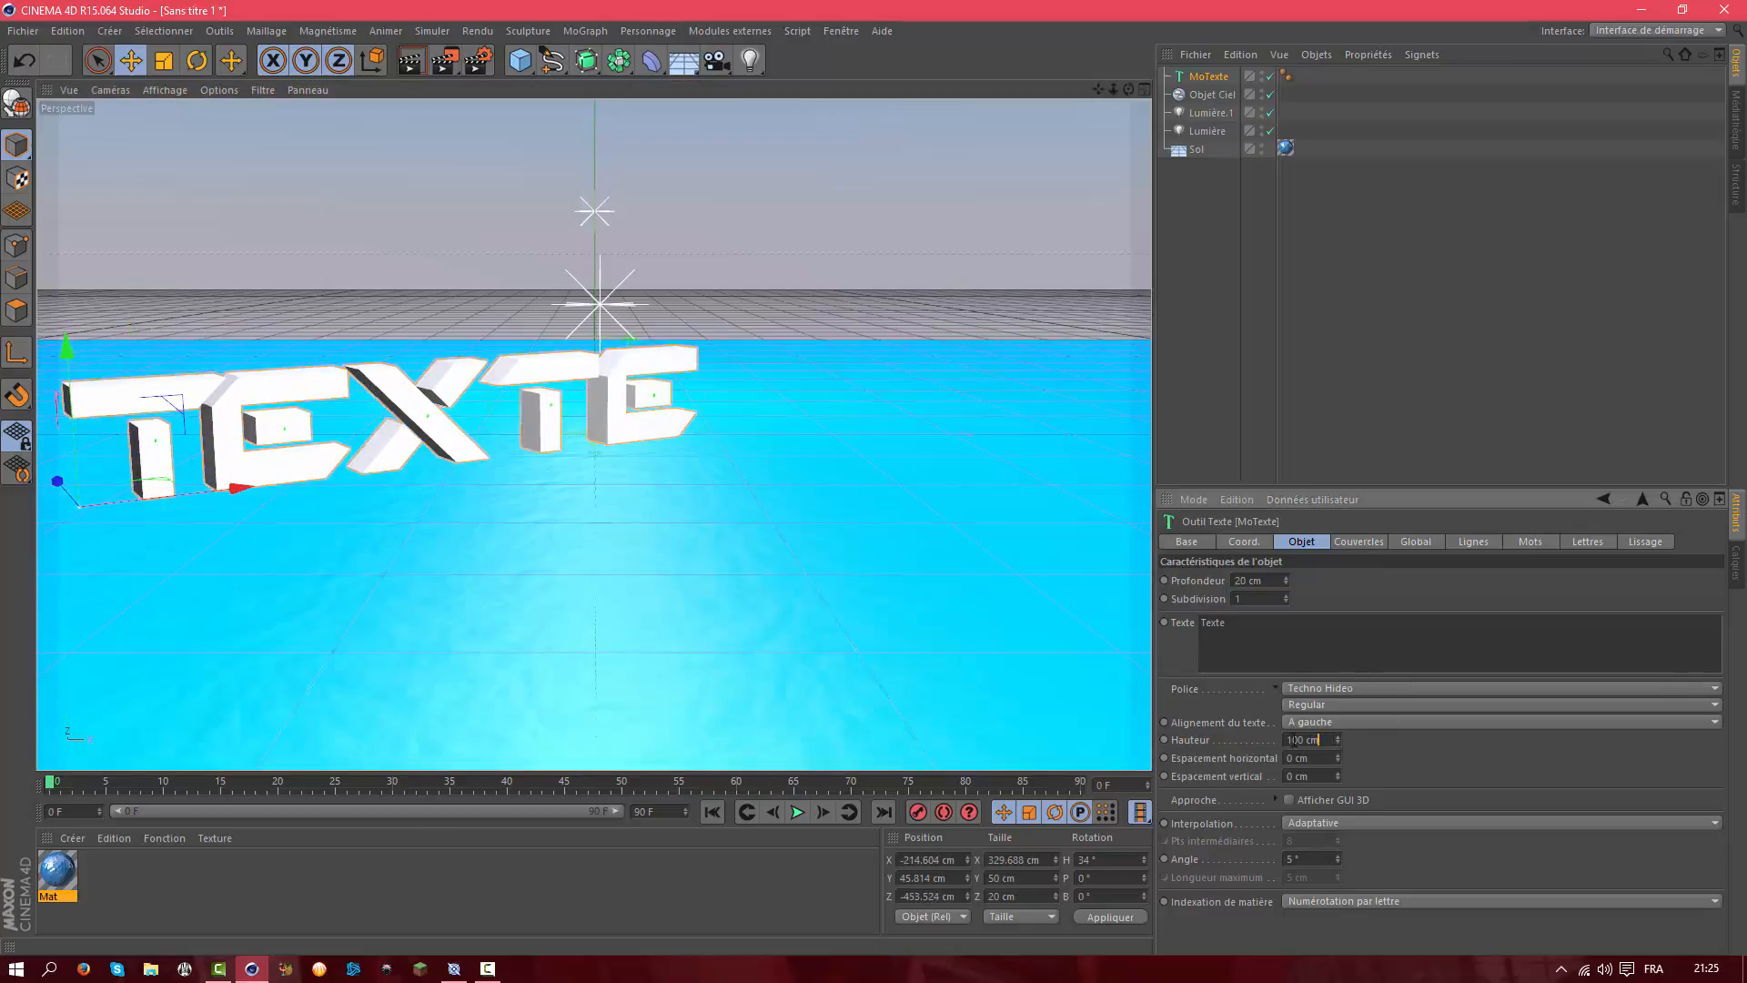
type("60")
key("Return")
left_click_drag(238, 488, 320, 478)
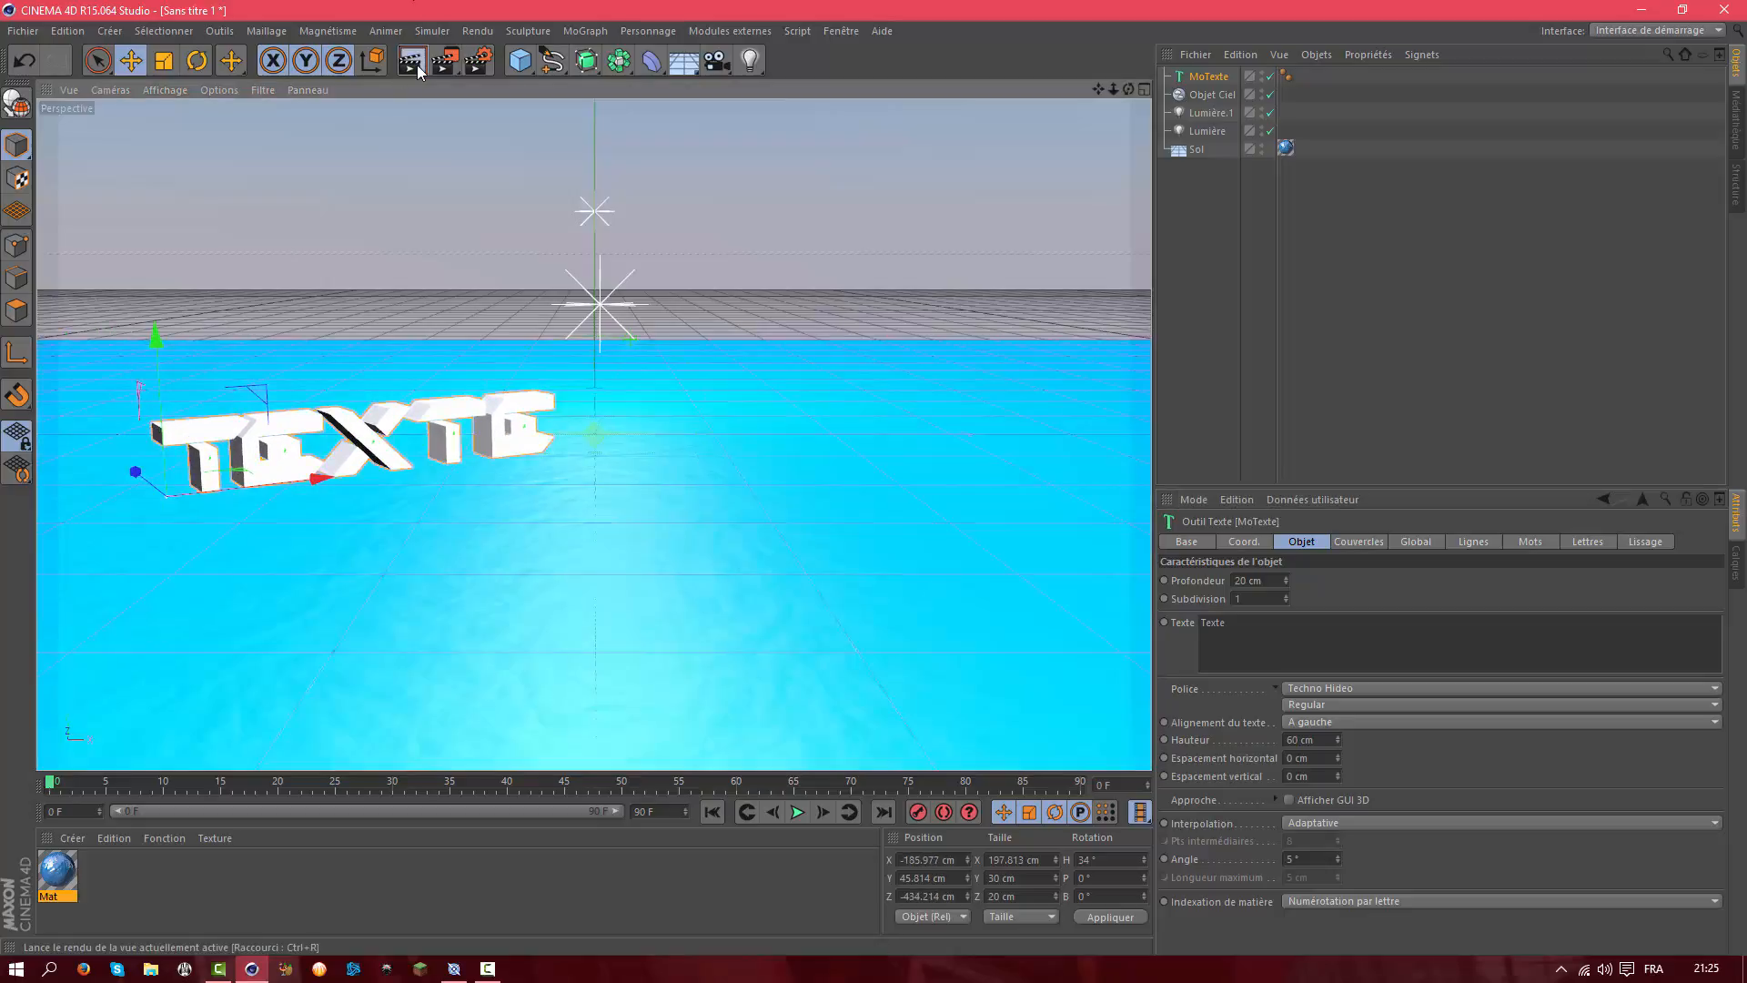
left_click(417, 64)
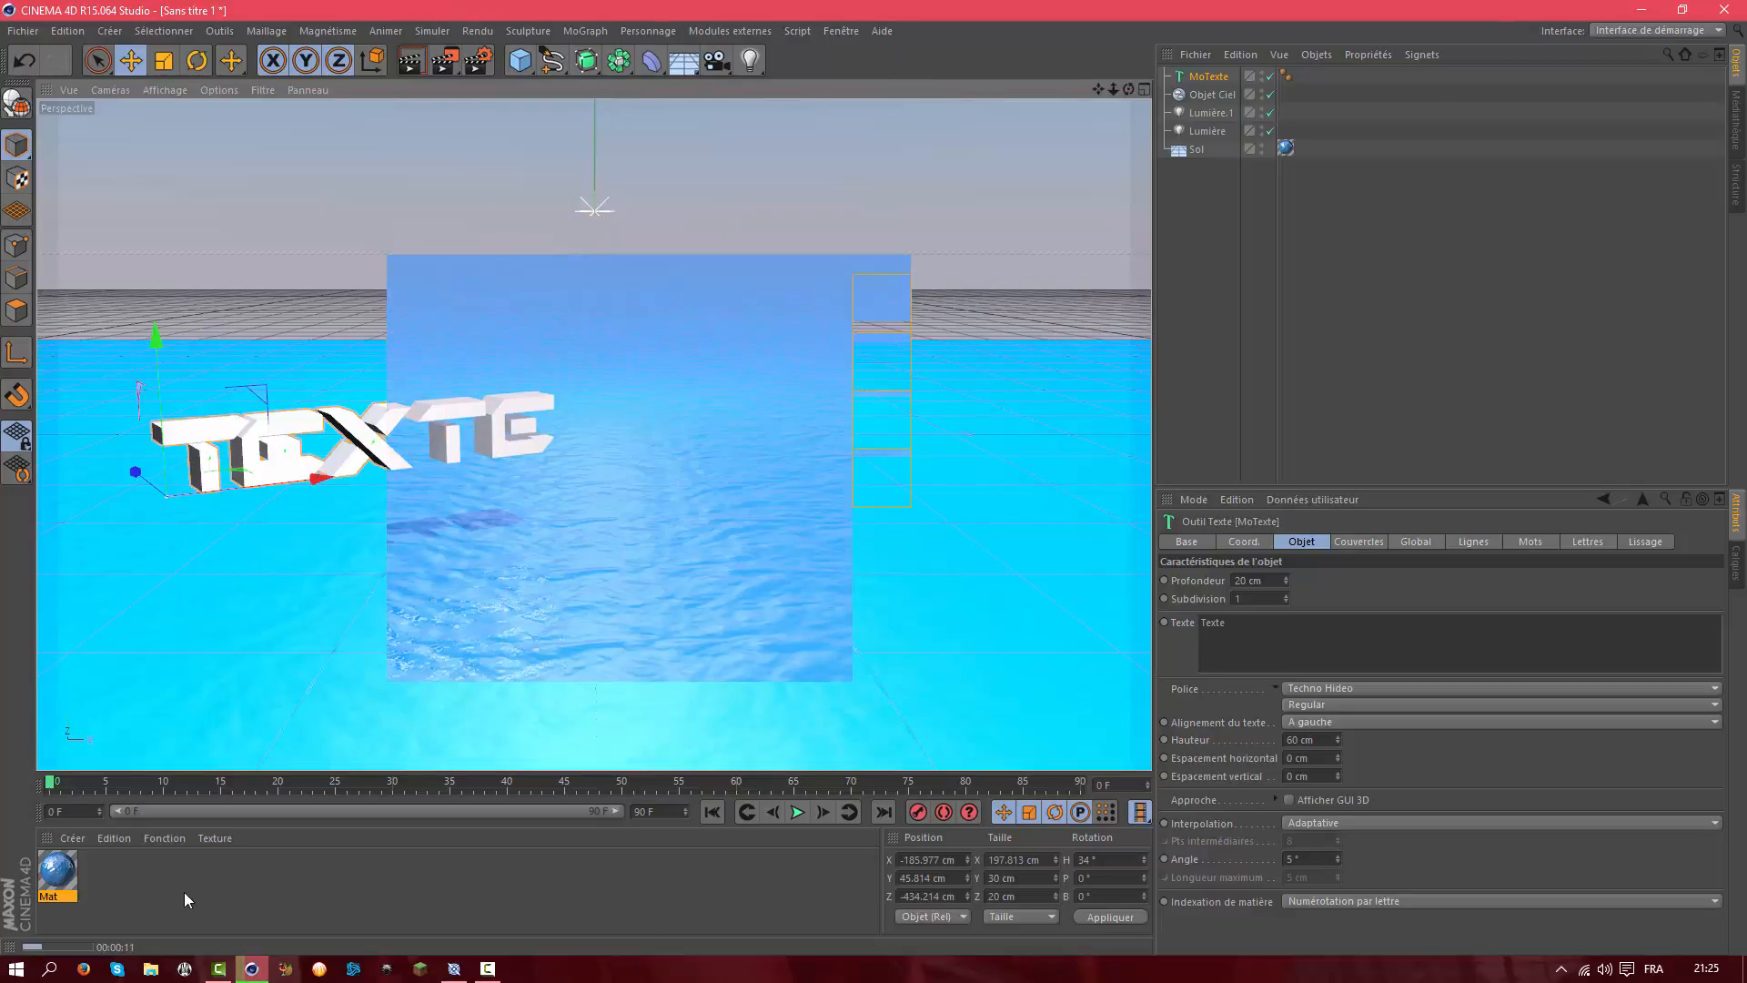
Create a new material and set its Couleur channel to purple, R 140, V 0, B 255
double_click(142, 892)
double_click(56, 870)
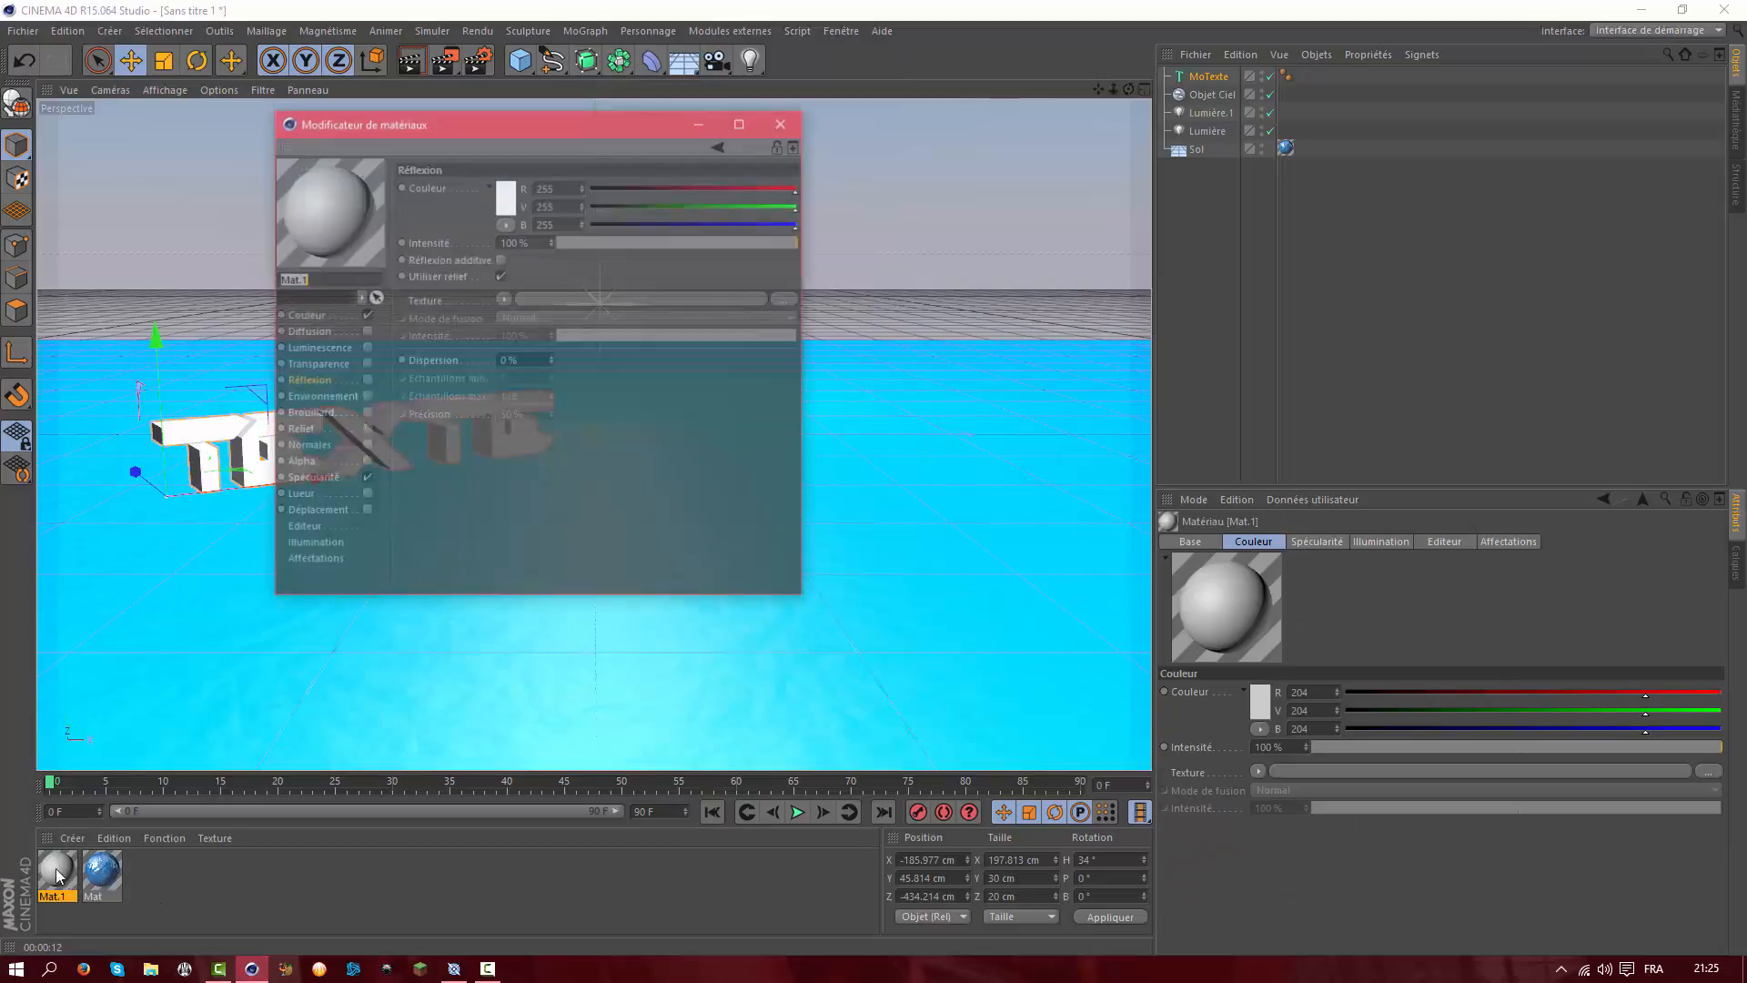
left_click(310, 318)
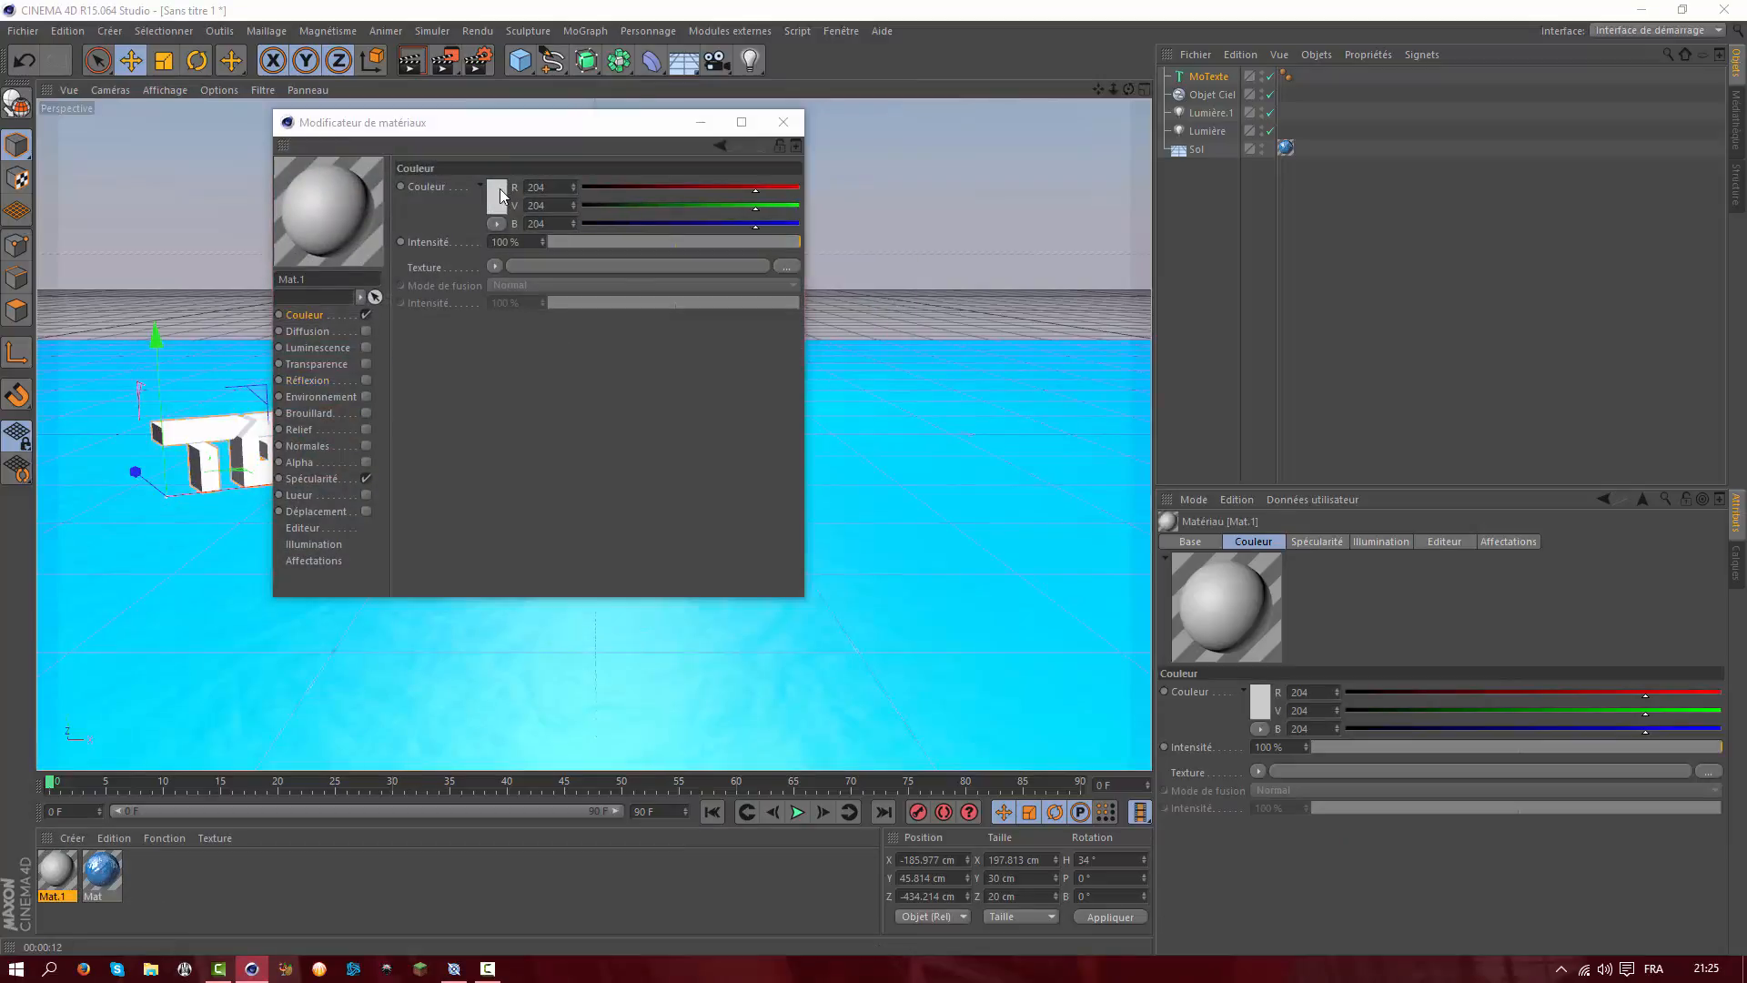
left_click(500, 188)
left_click(500, 188)
left_click_drag(531, 121, 590, 121)
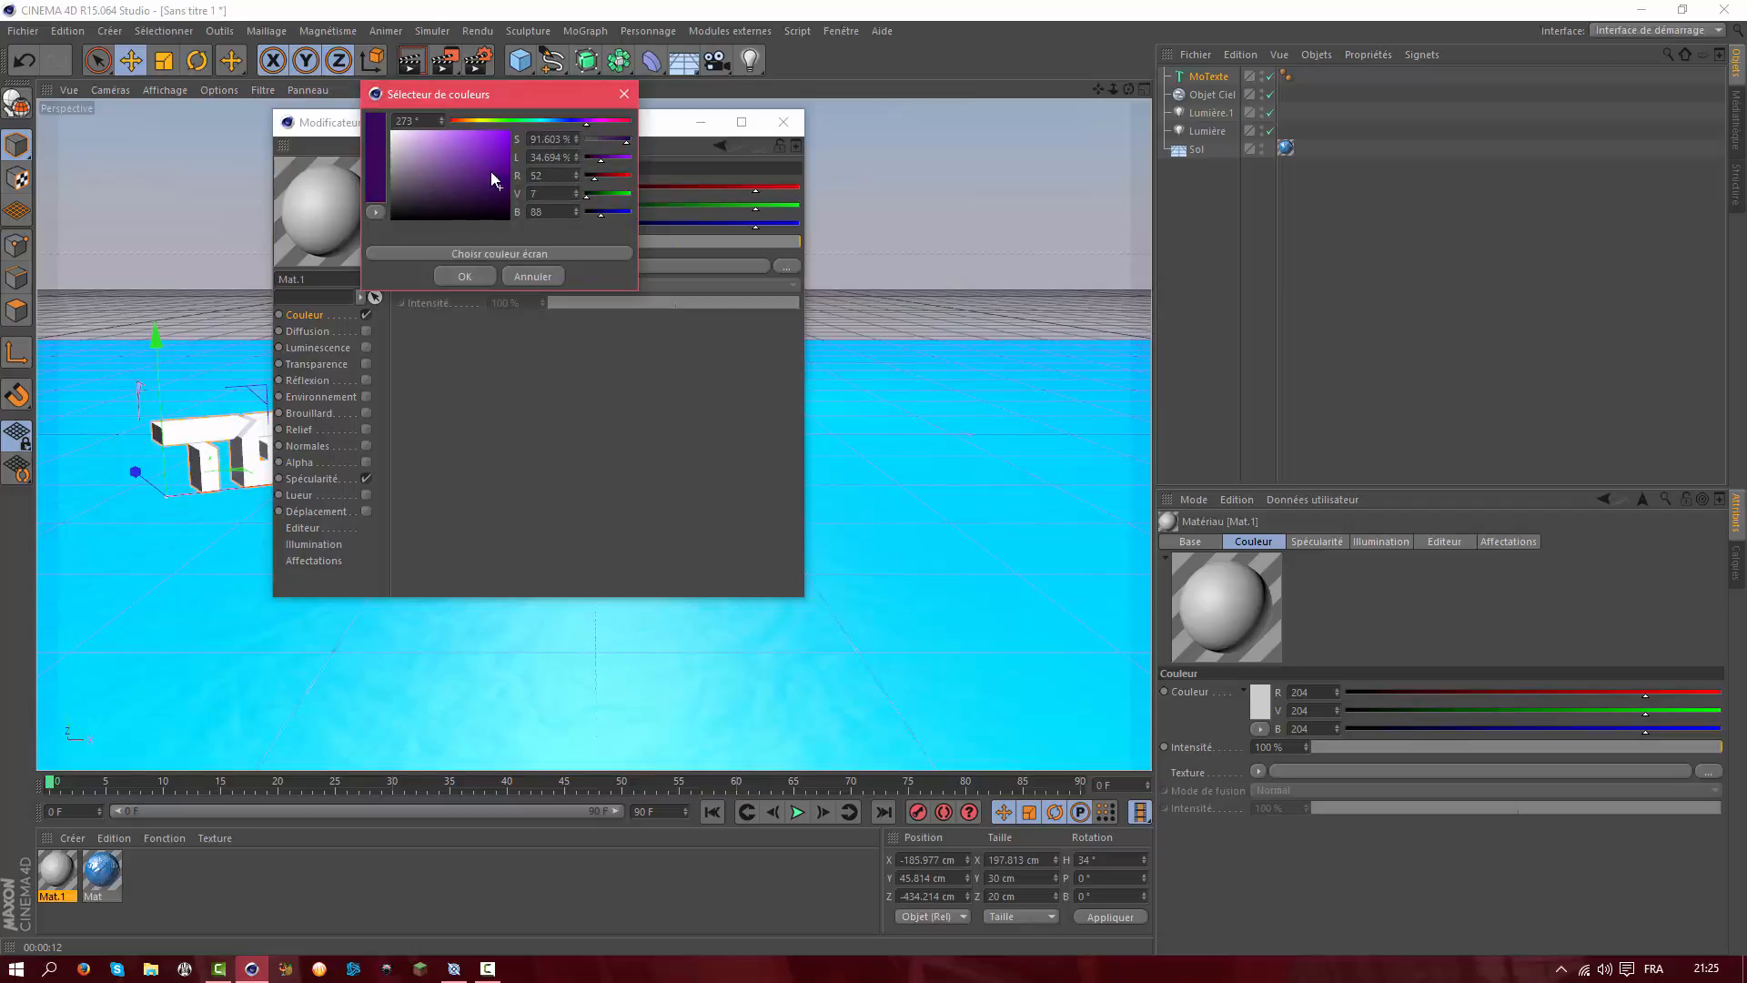
left_click_drag(496, 184, 564, 102)
left_click(480, 272)
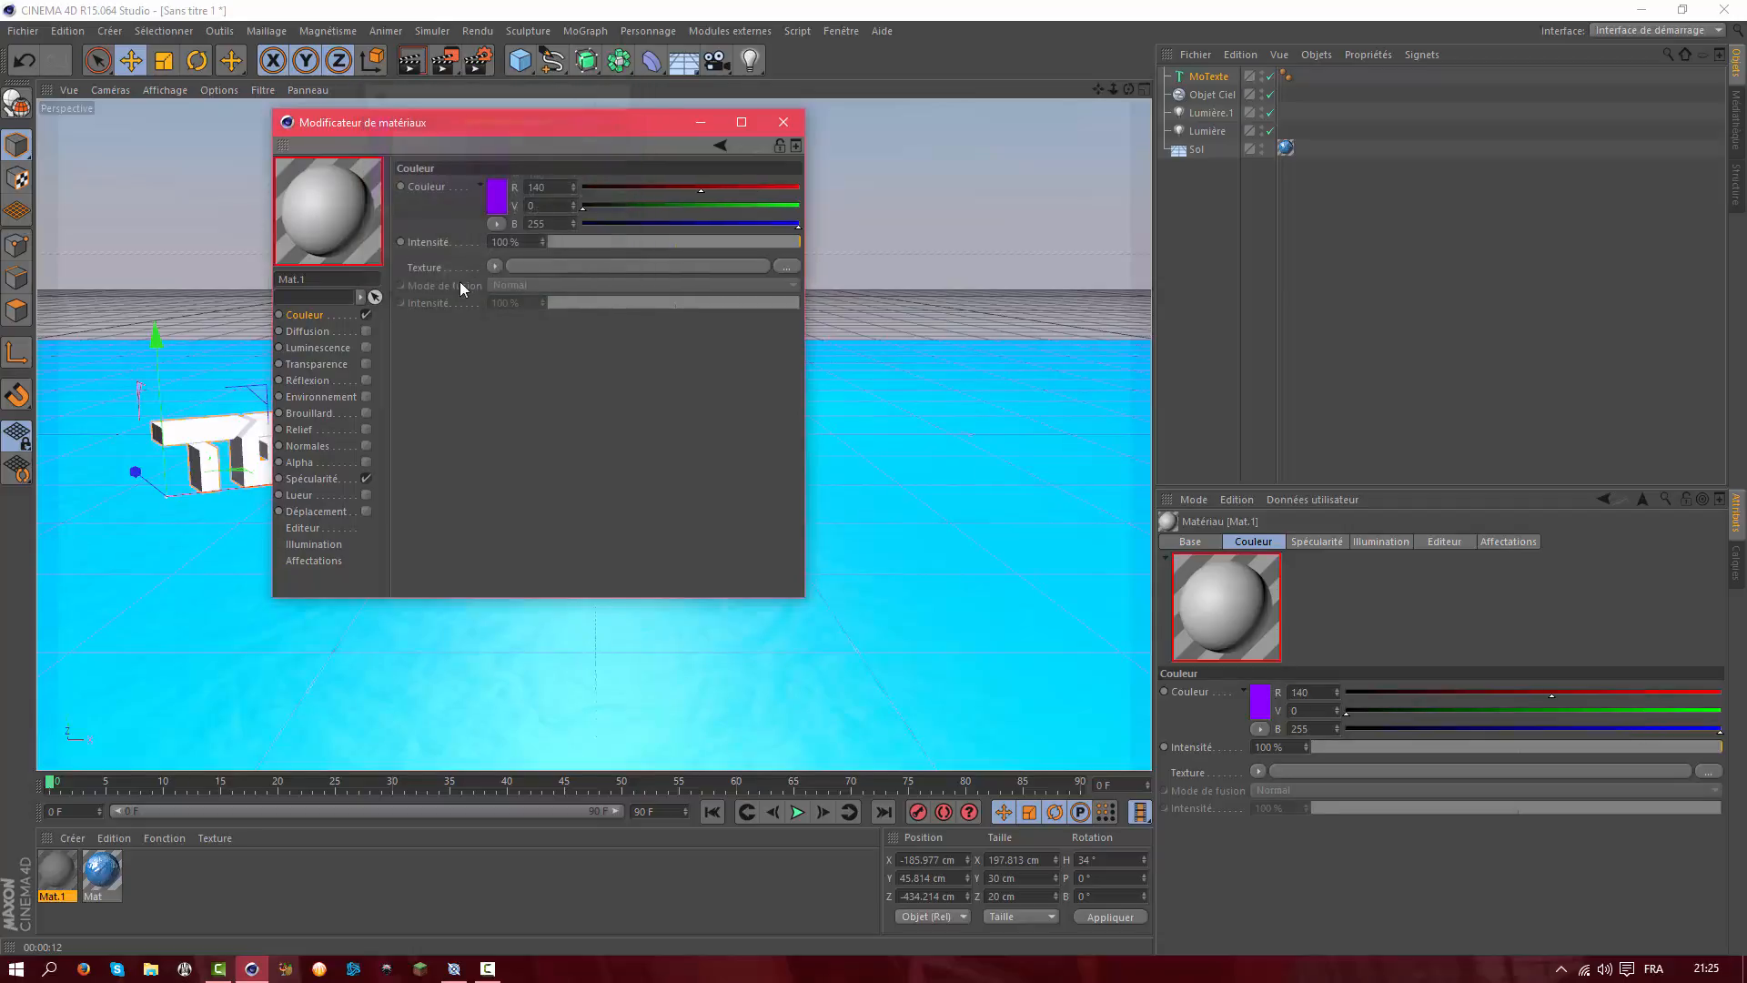
Enable the purple material's Luminescence channel with magenta, R 255, V 0, B 238, at 31 % intensity
left_click(351, 346)
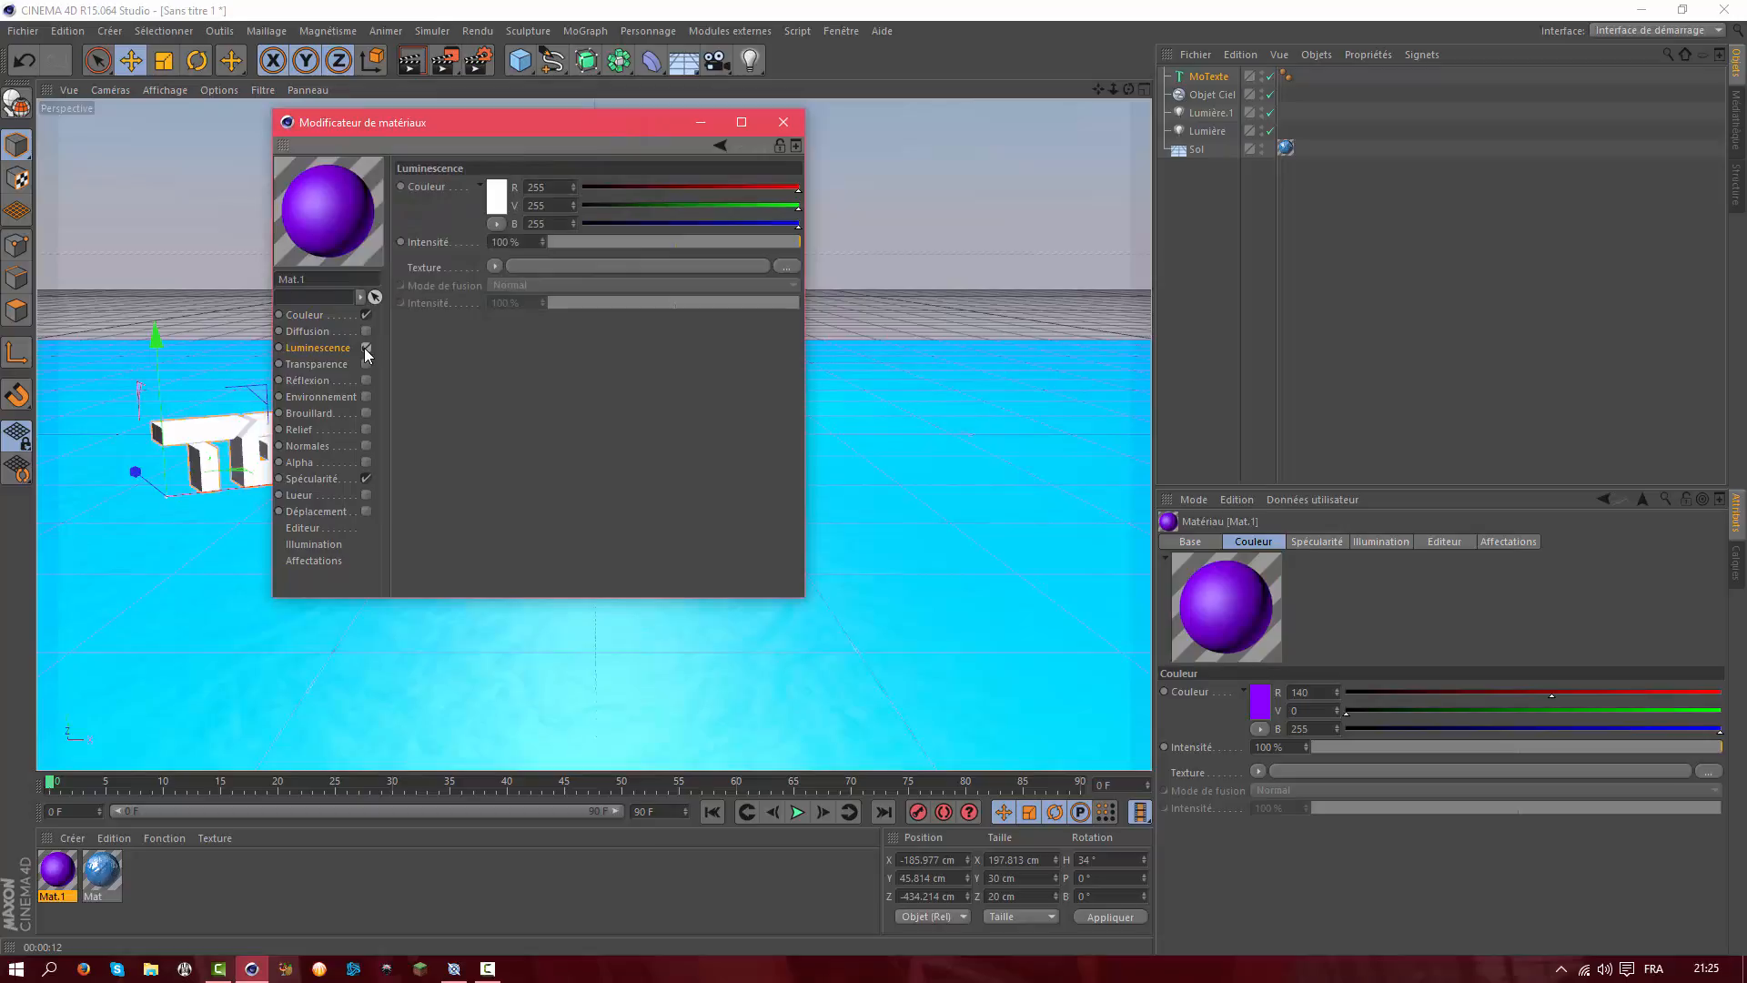
left_click(366, 347)
left_click(499, 196)
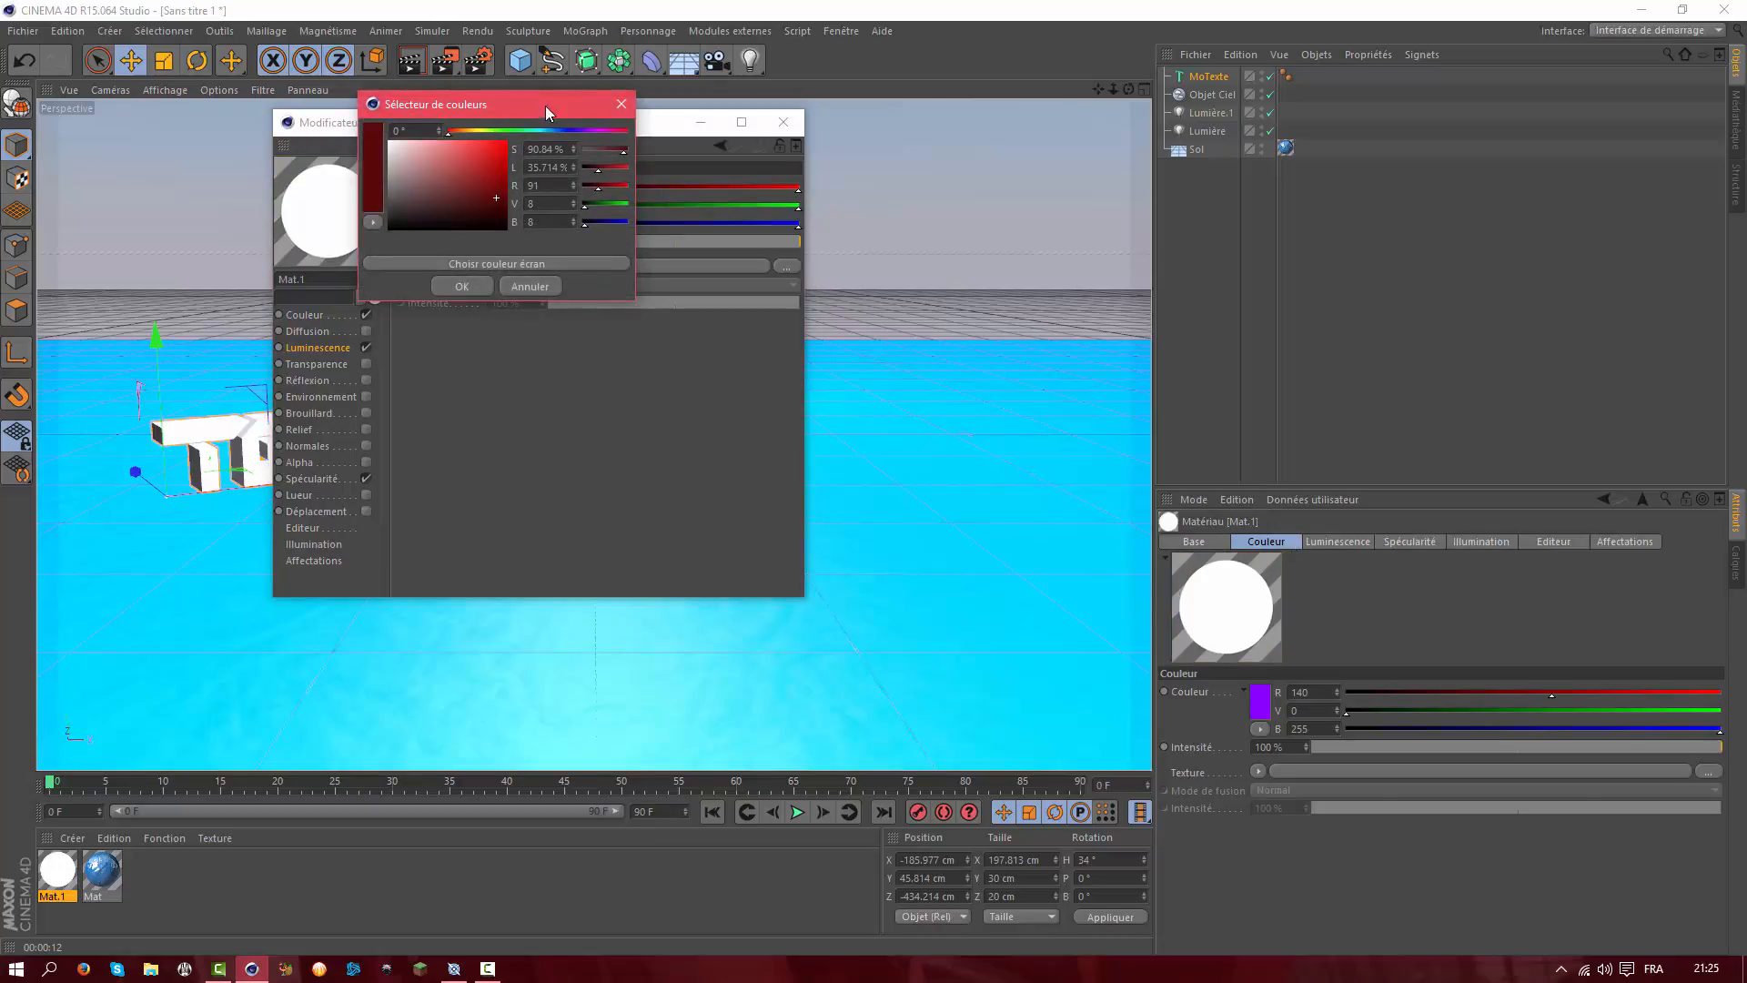
left_click_drag(560, 132, 601, 134)
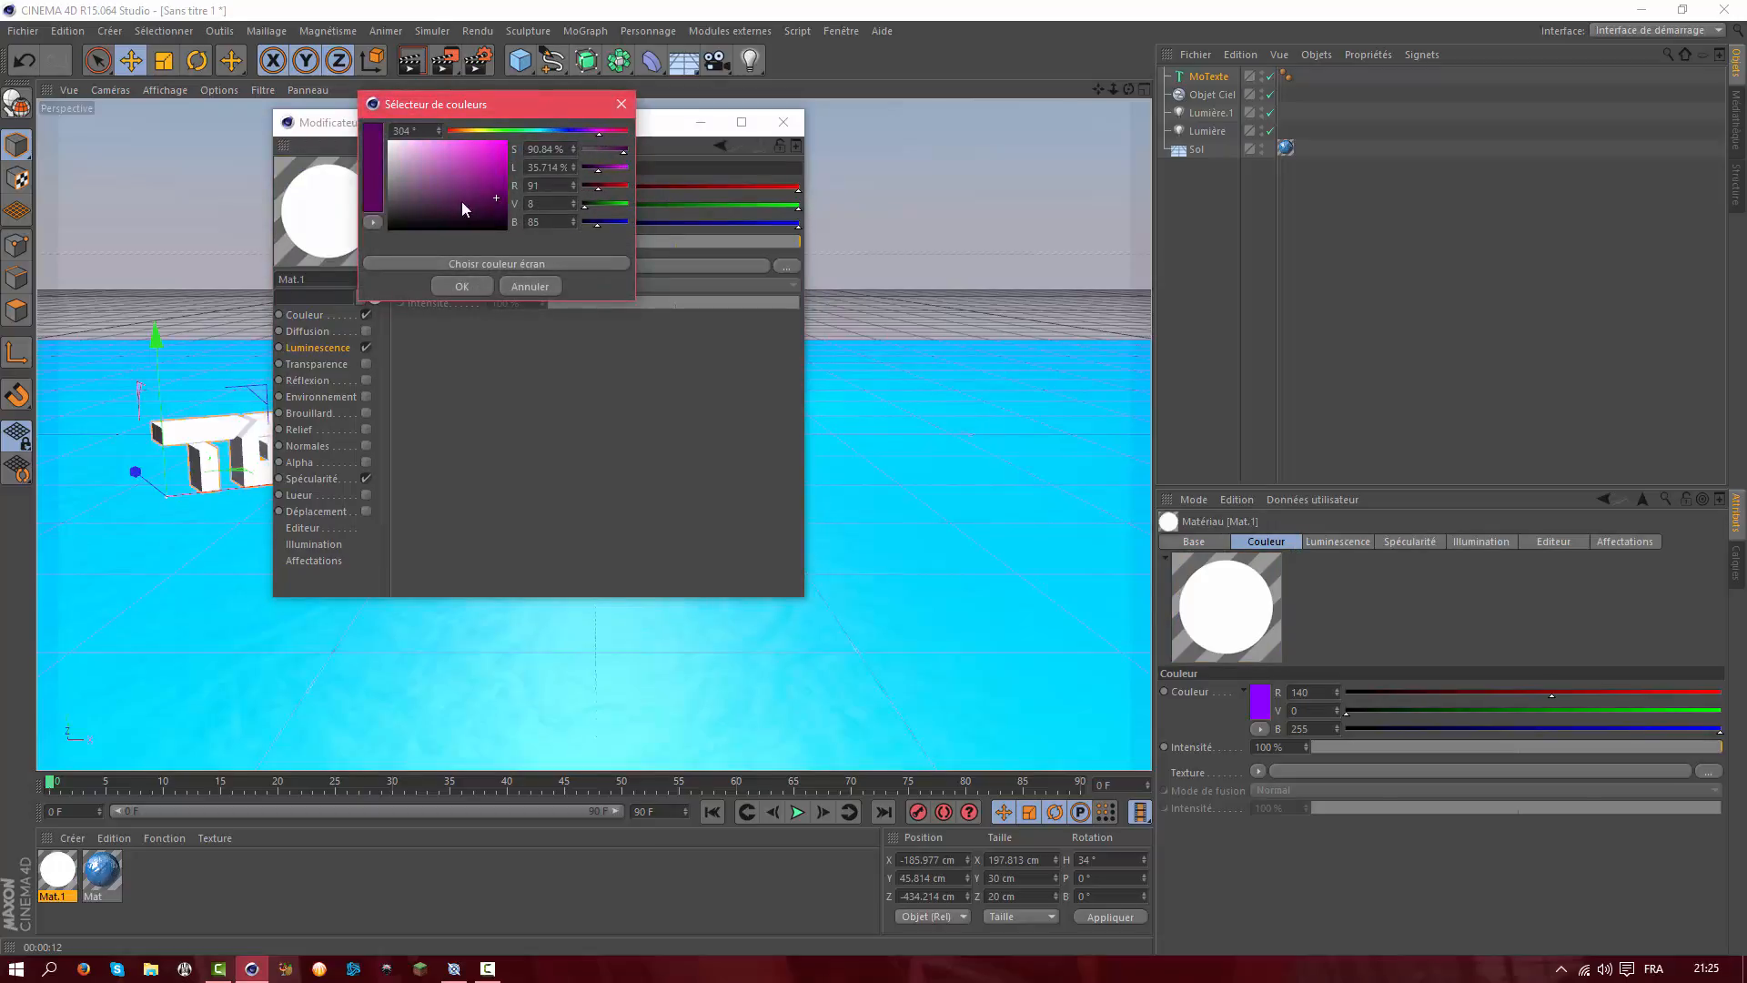
left_click_drag(461, 210, 599, 112)
left_click(461, 286)
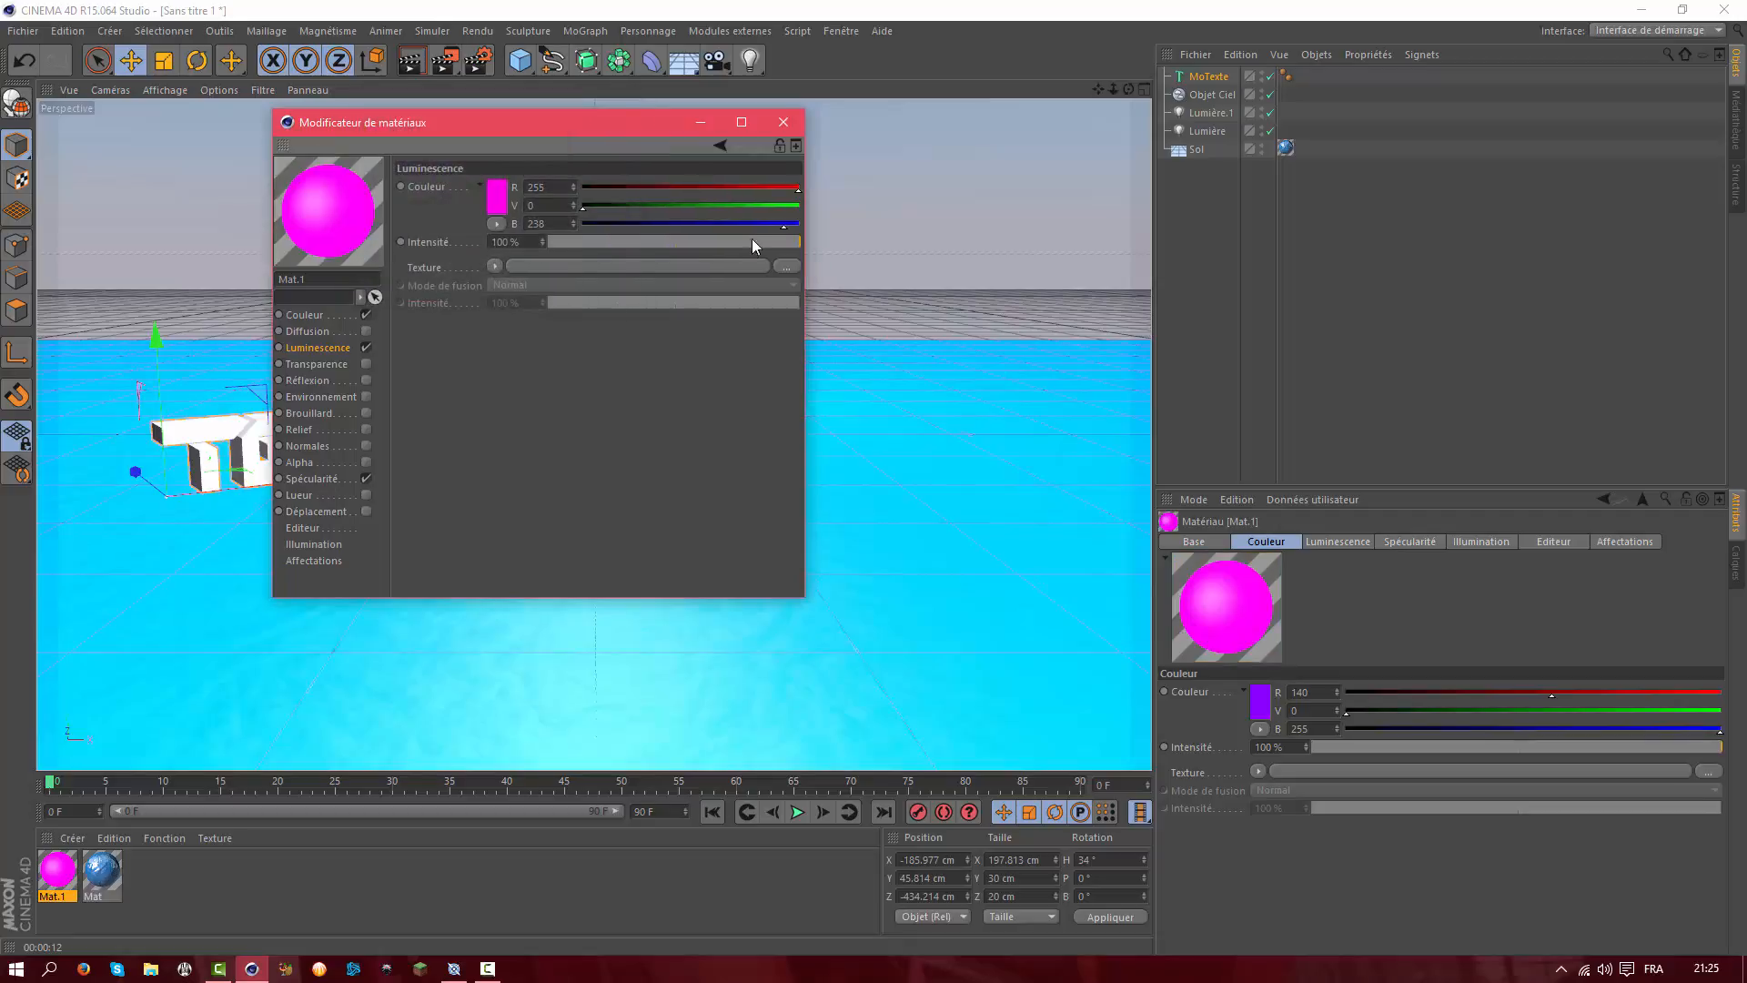
left_click_drag(679, 240, 626, 244)
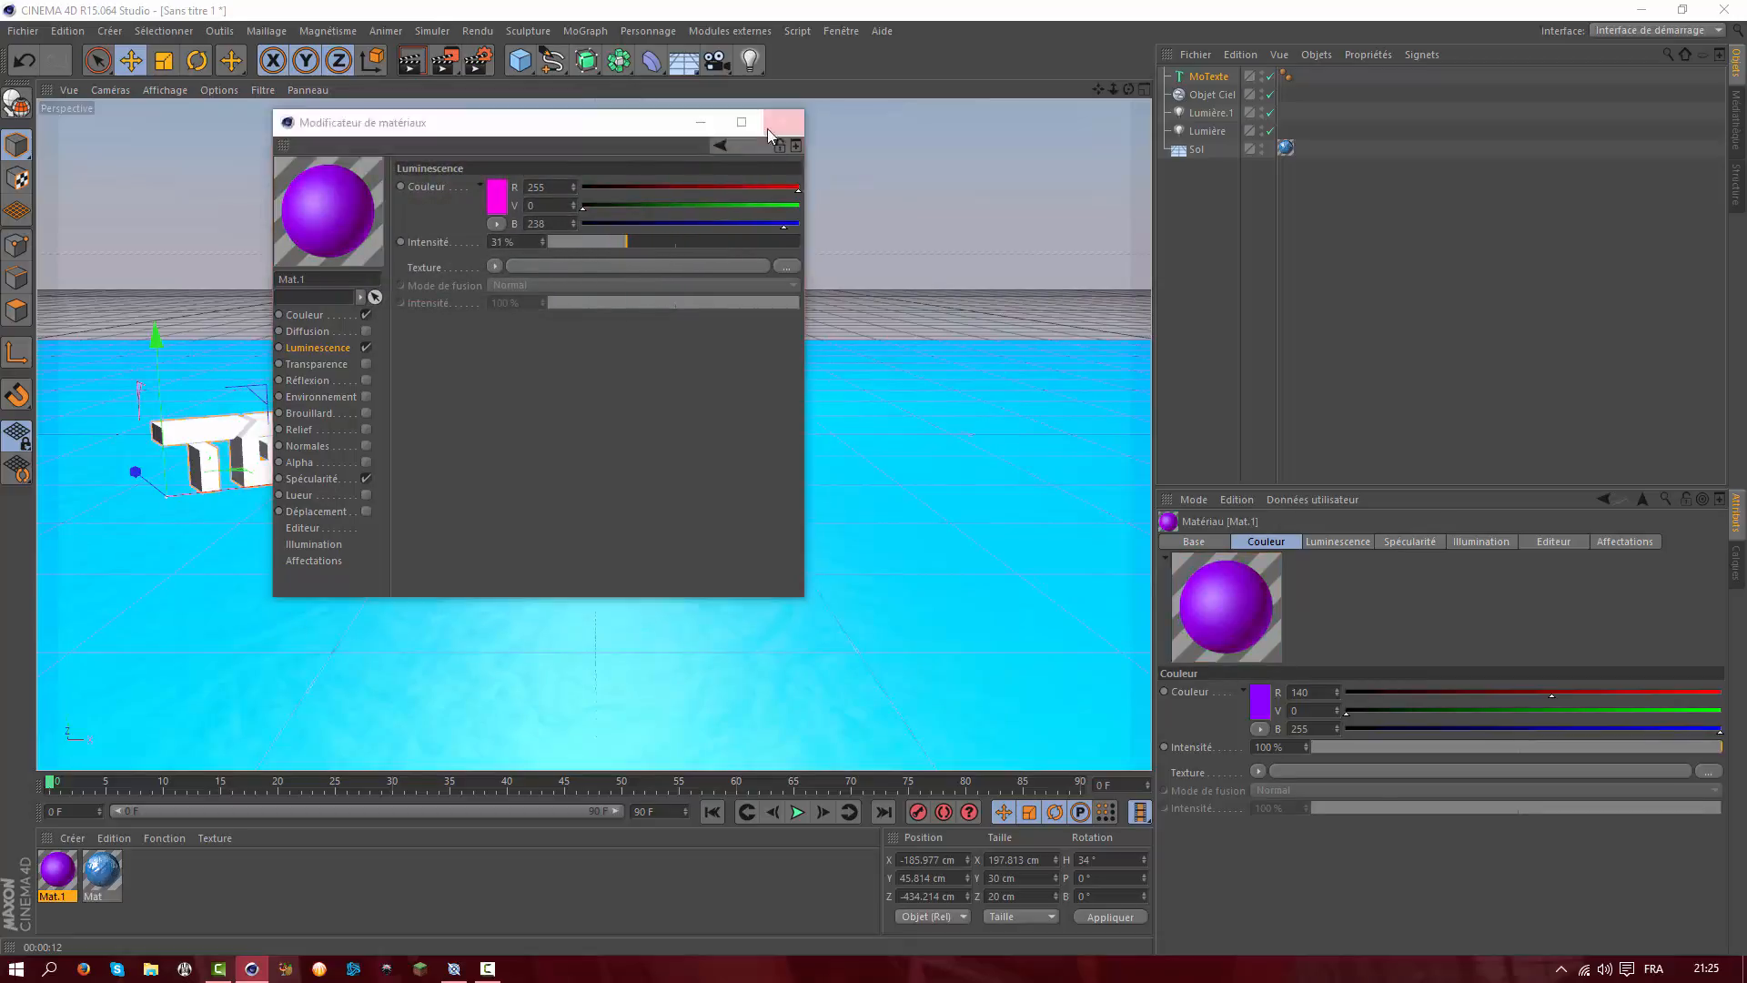
Apply the purple material to the 3D text and render the view
left_click(769, 126)
left_click_drag(407, 392, 385, 408)
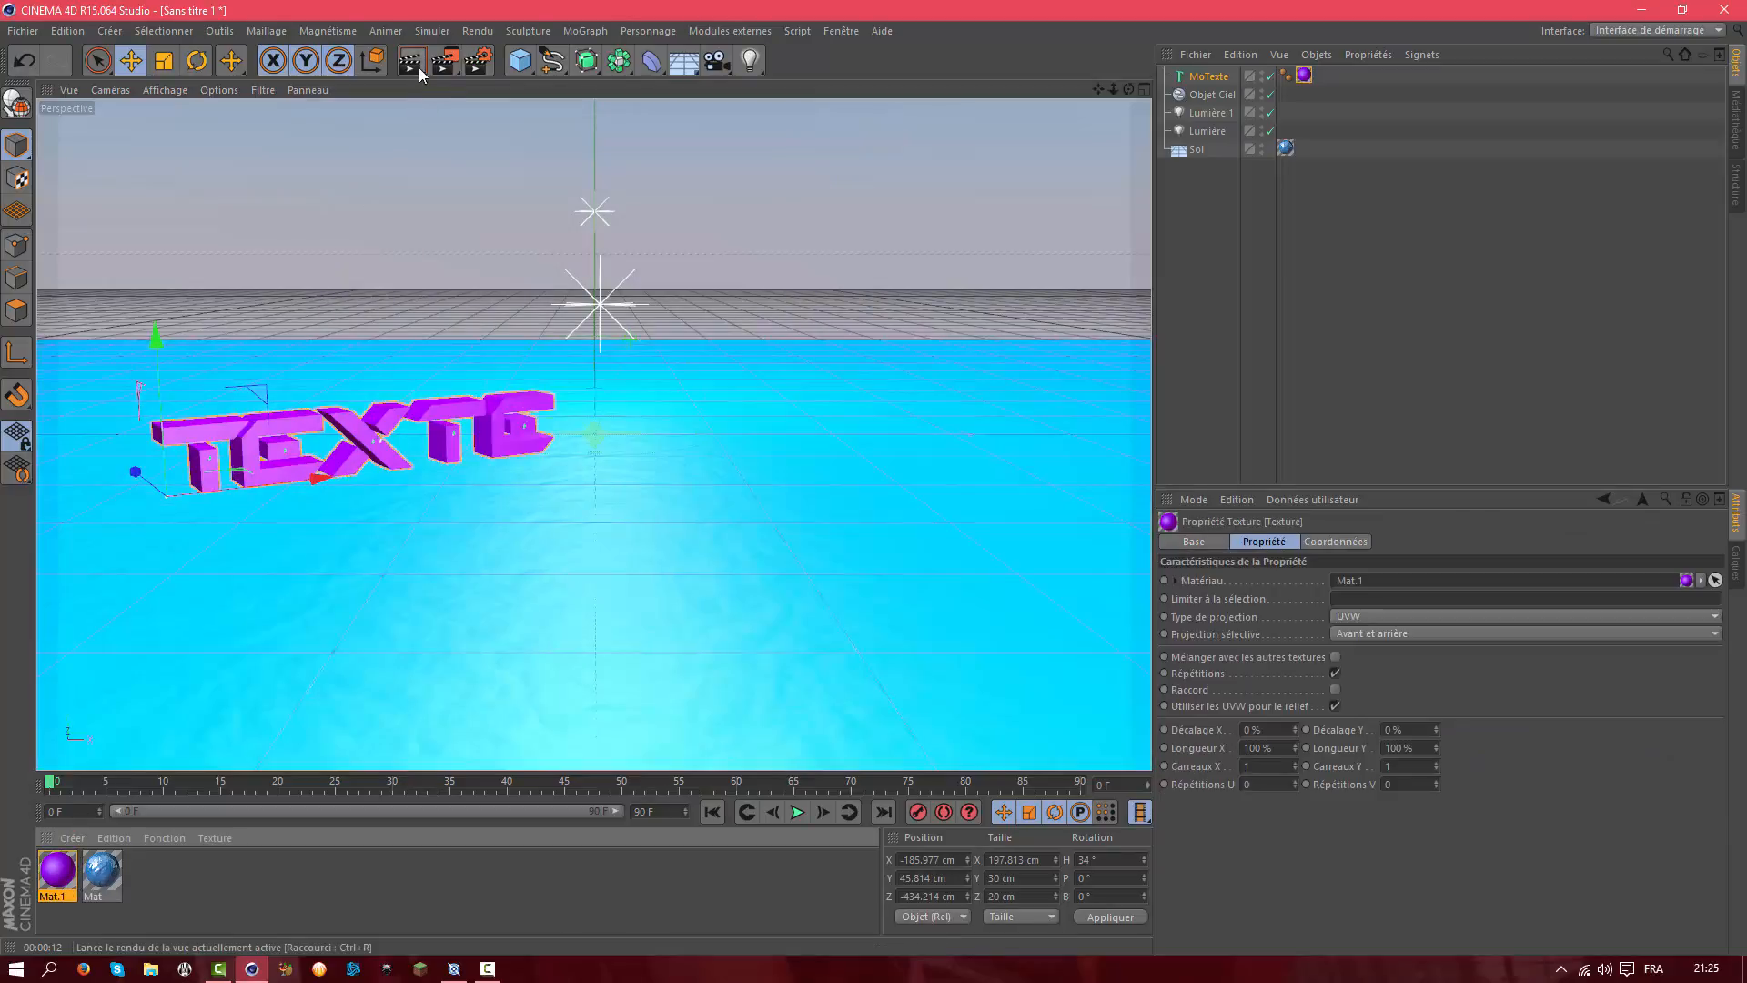
left_click(419, 71)
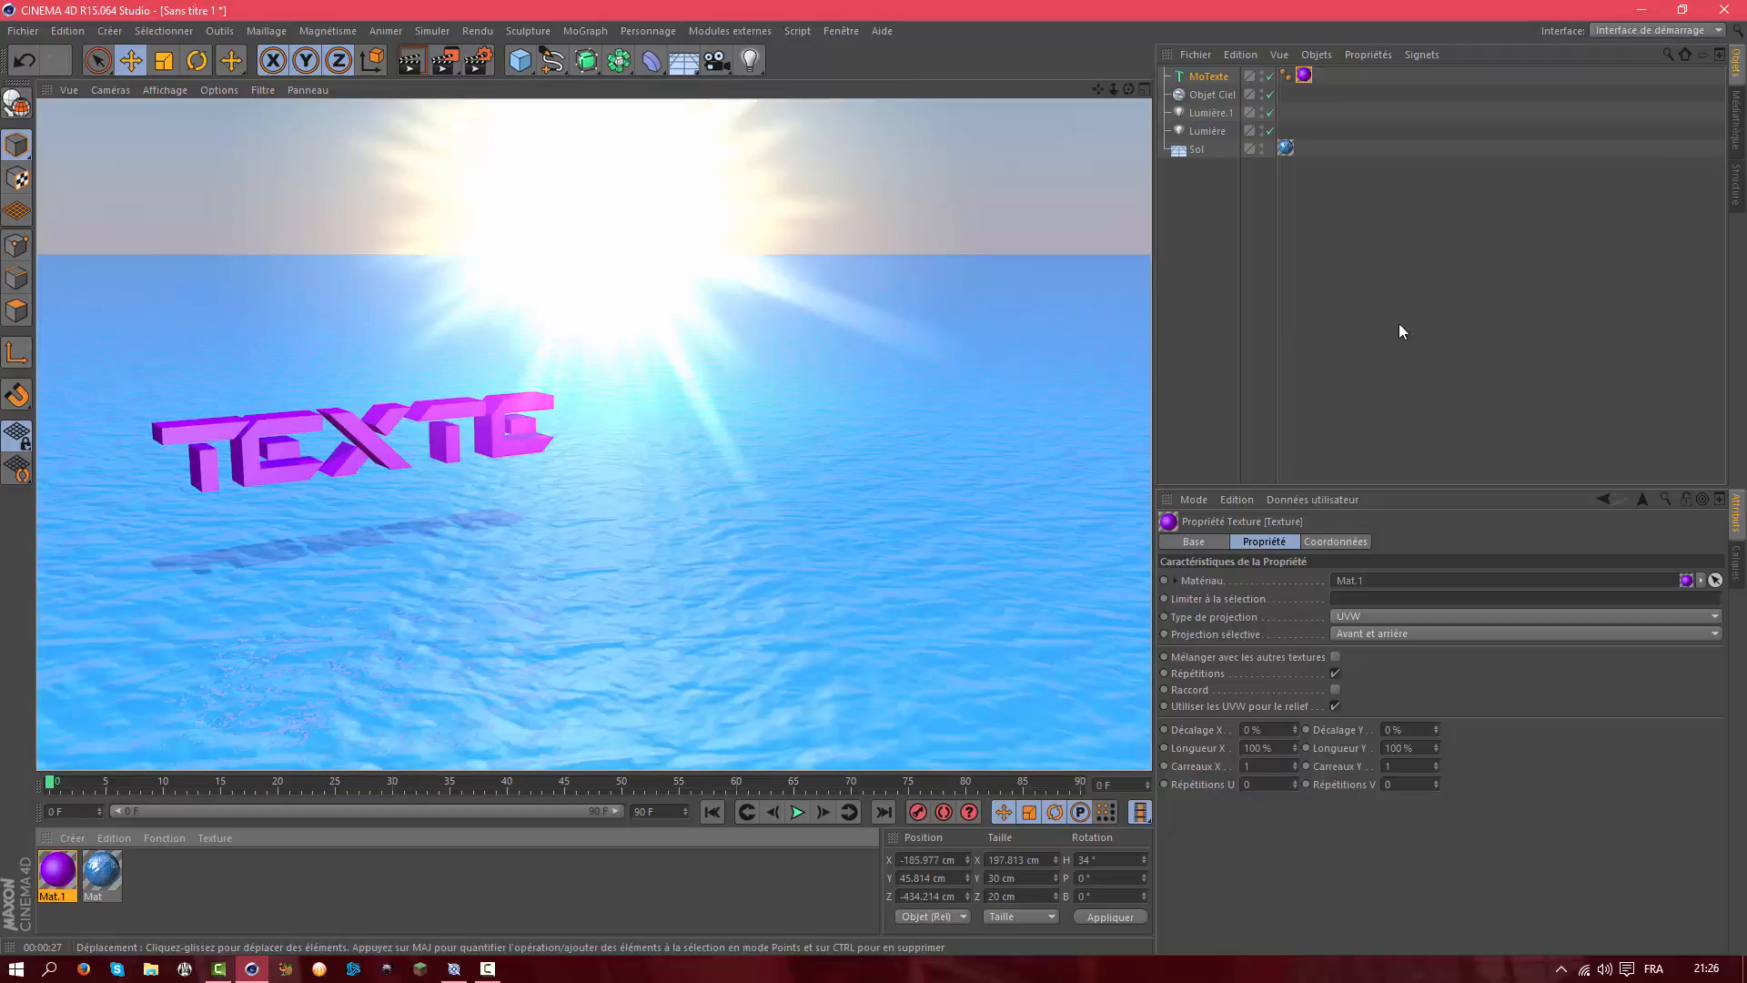
Create a new project and open the Sortie section of its render settings
left_click(1236, 297)
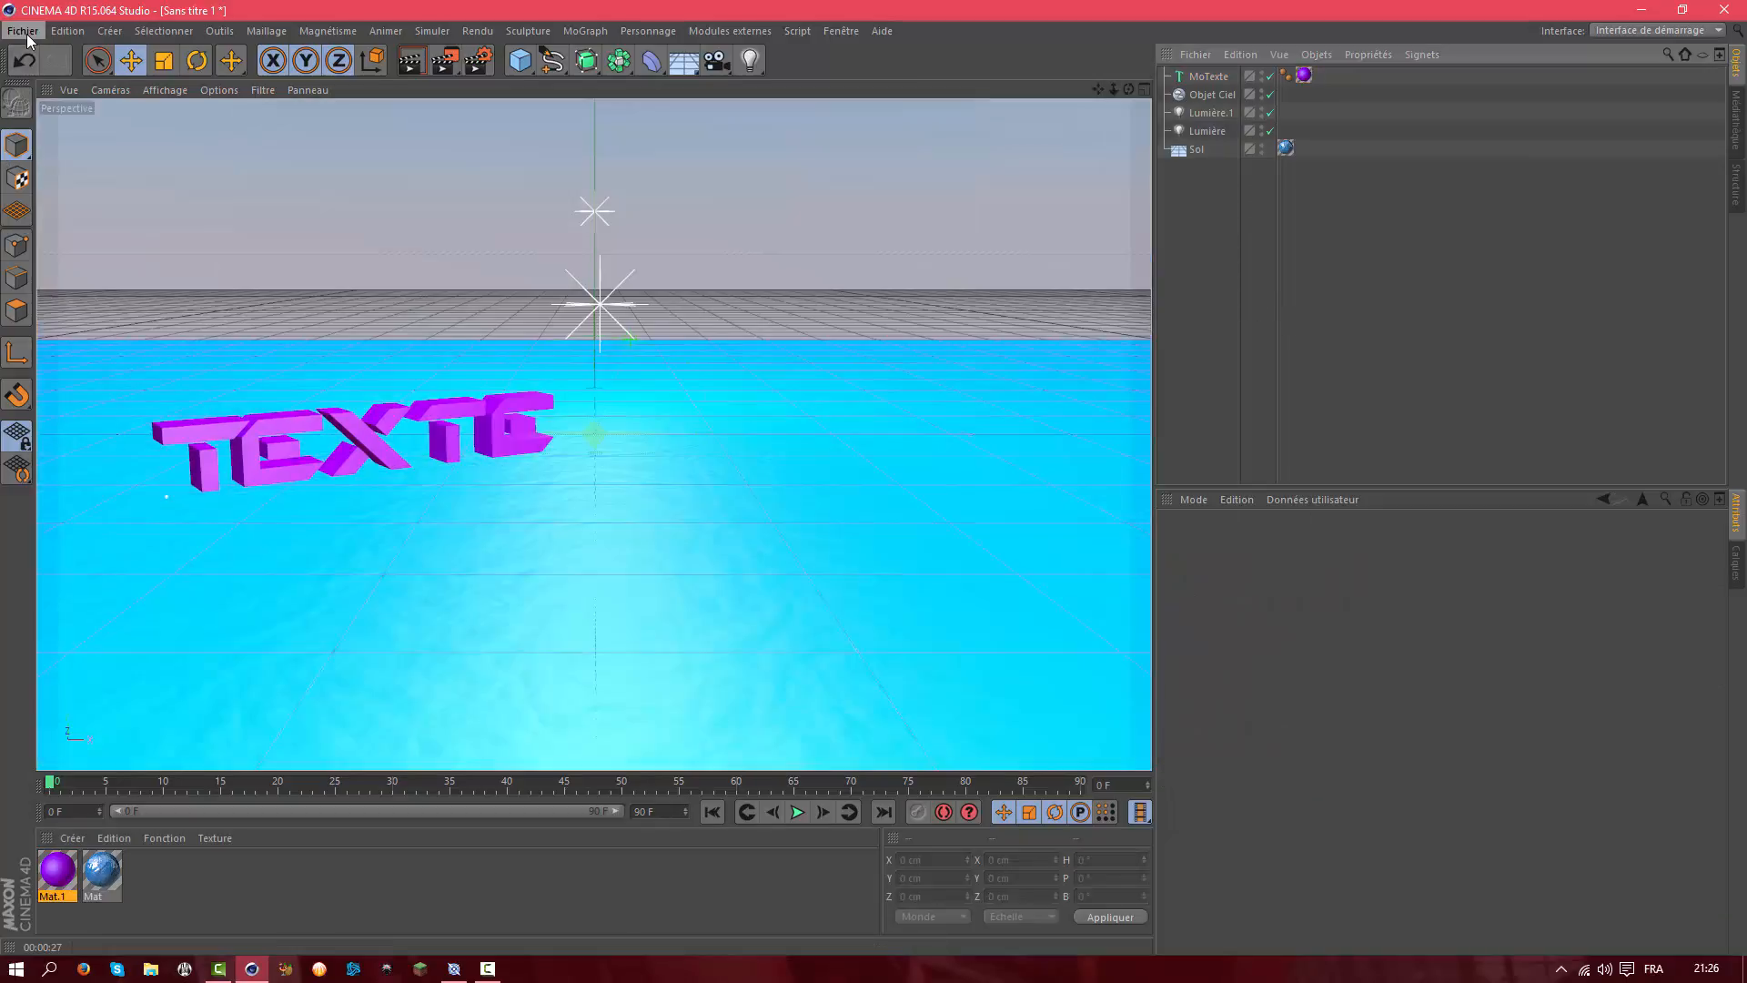
left_click(22, 31)
left_click(55, 48)
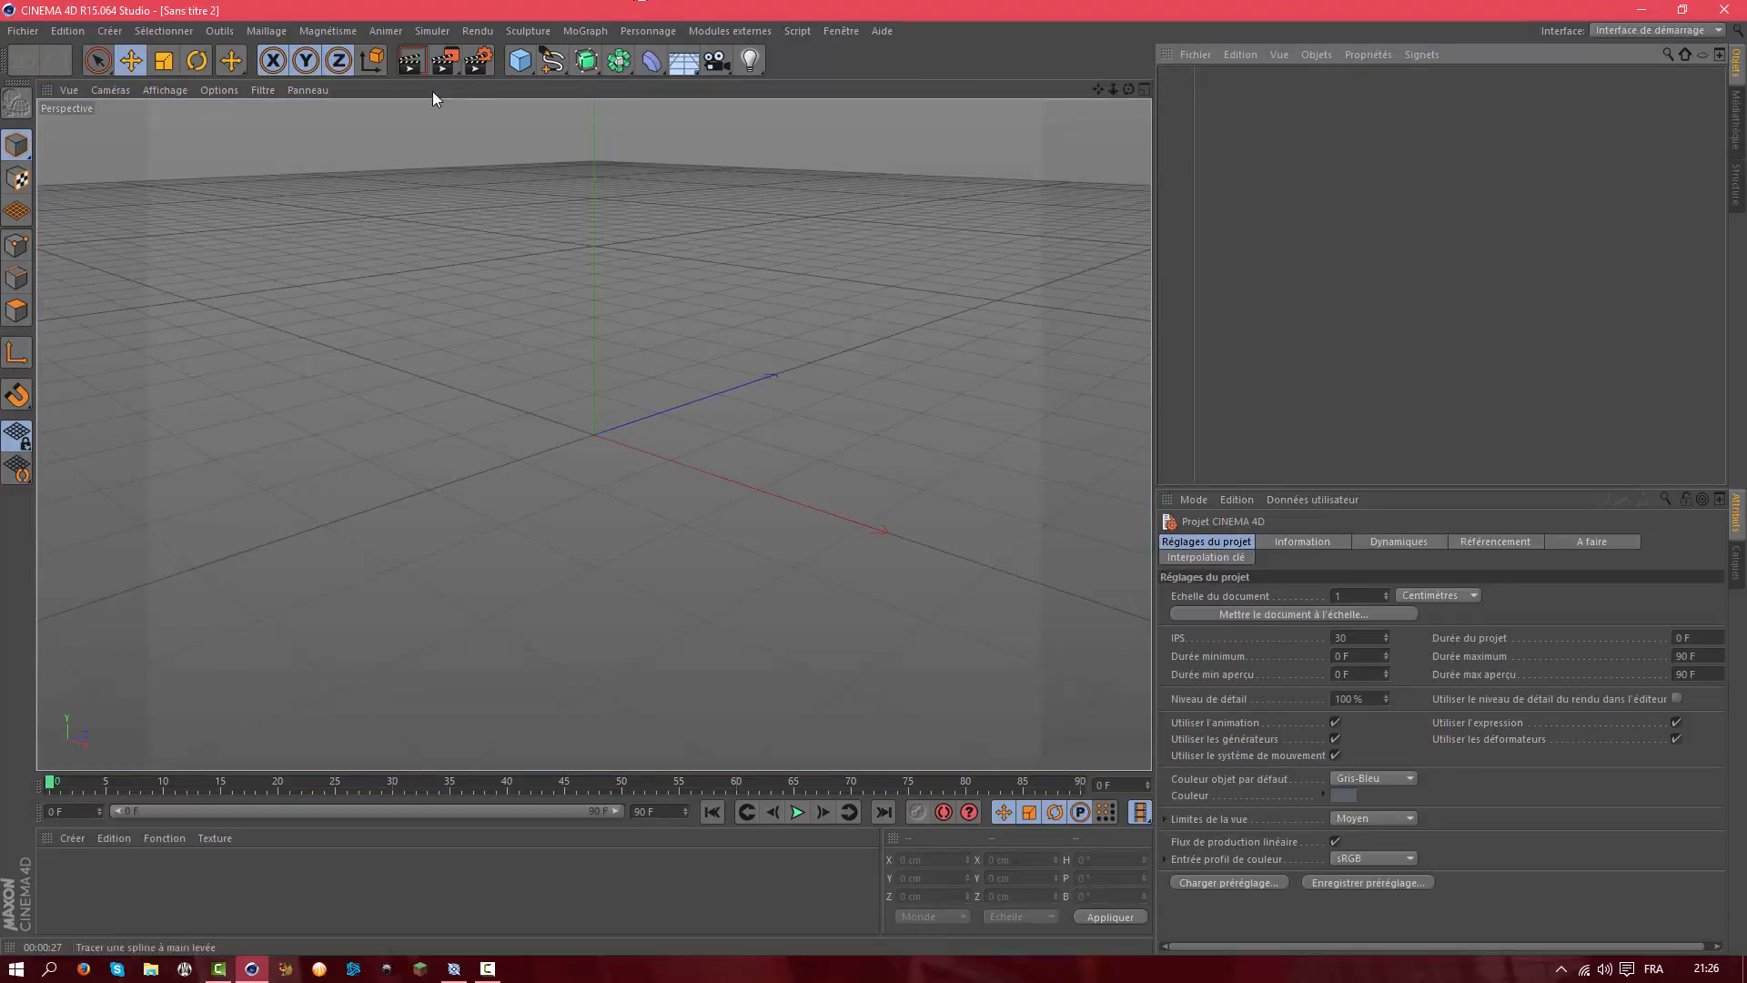
left_click(478, 60)
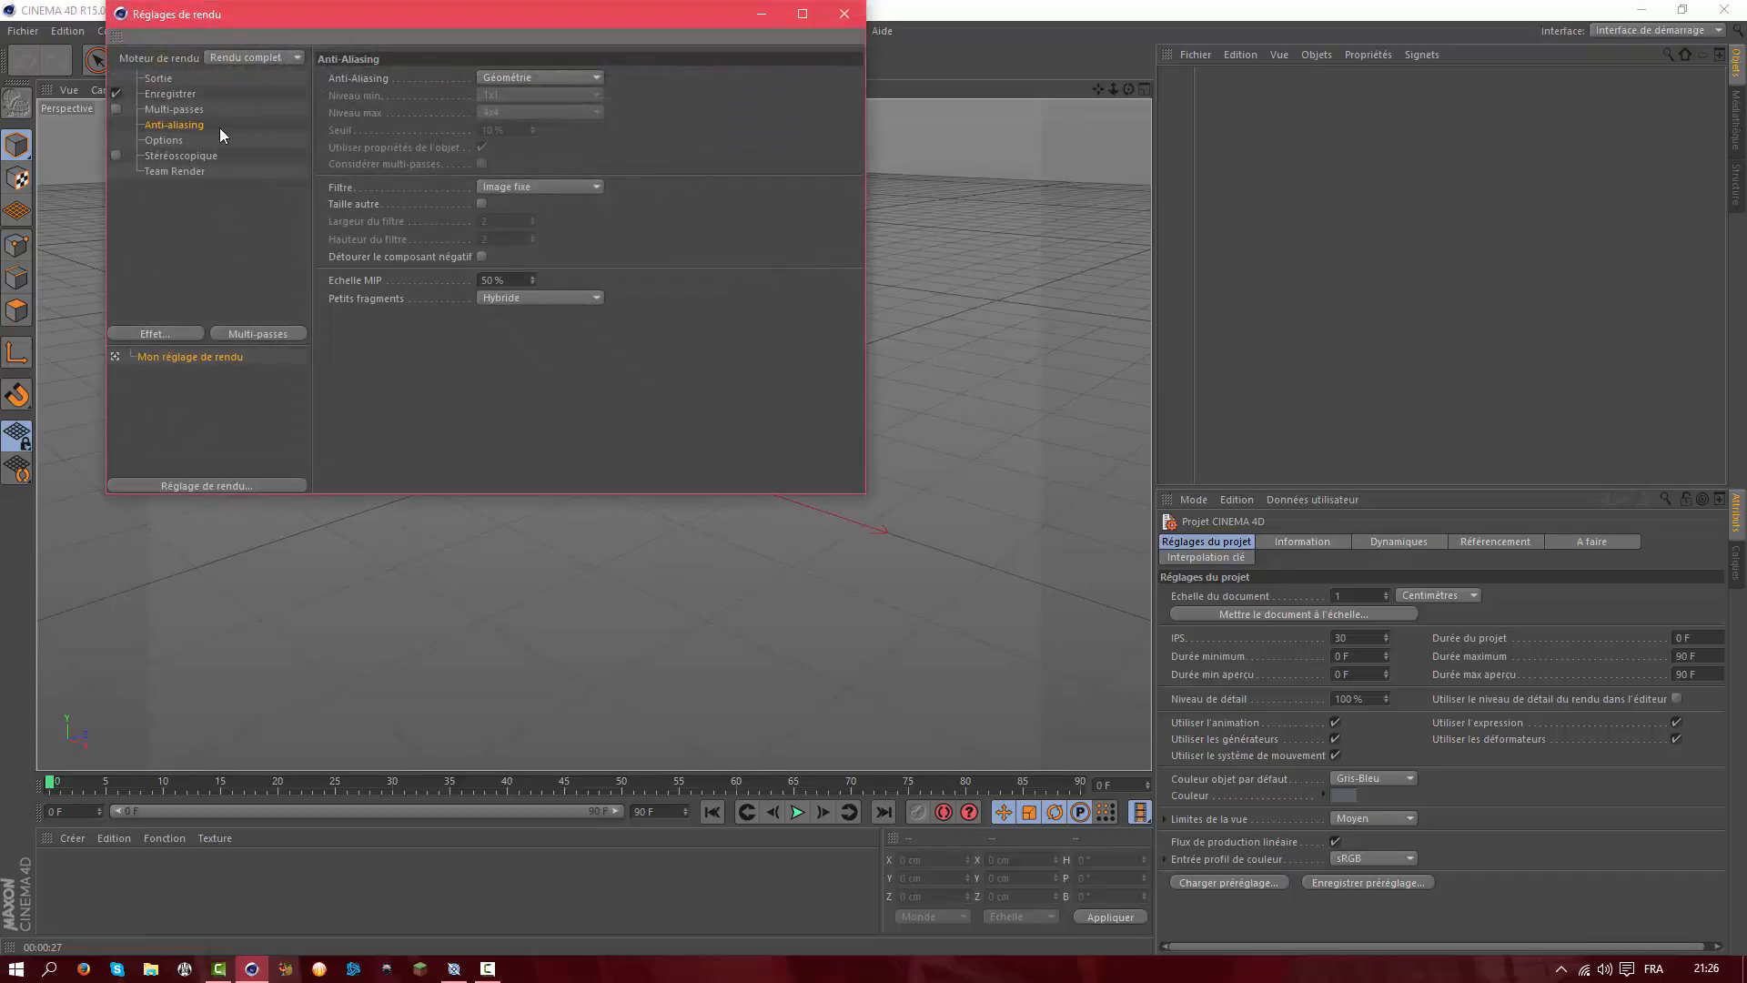
left_click(156, 78)
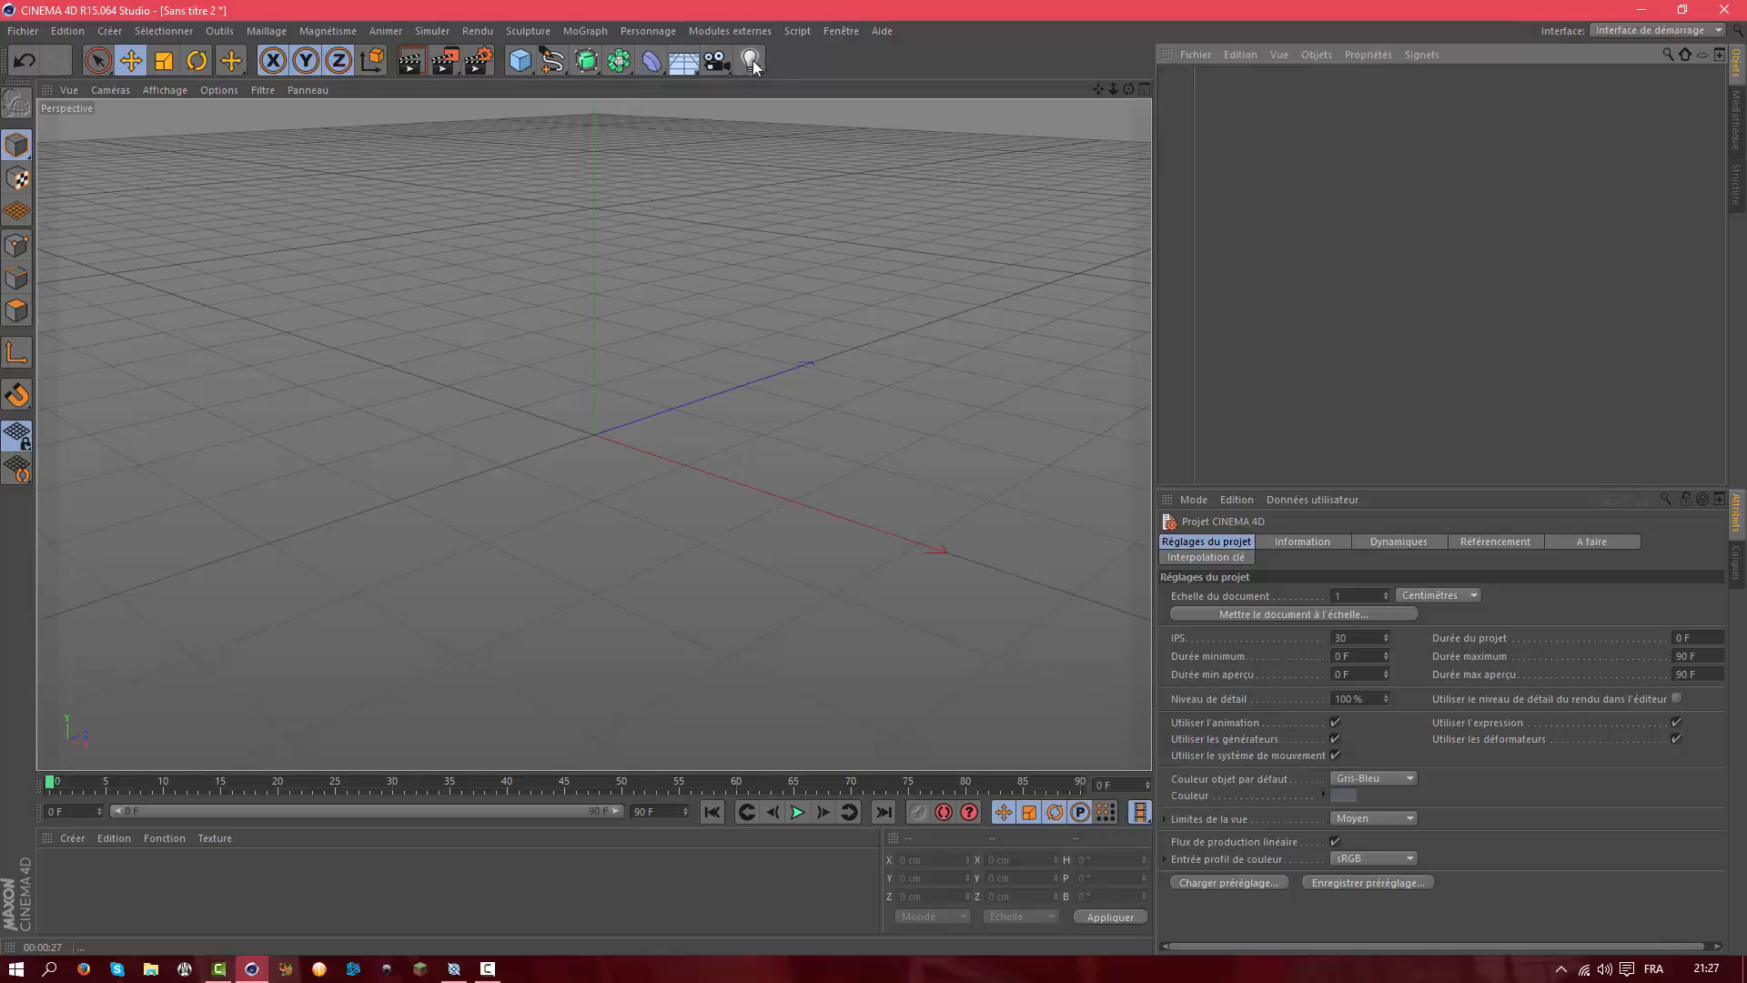
Add a floor and a light raised to about Y 286 cm, and render the view
left_click(691, 61)
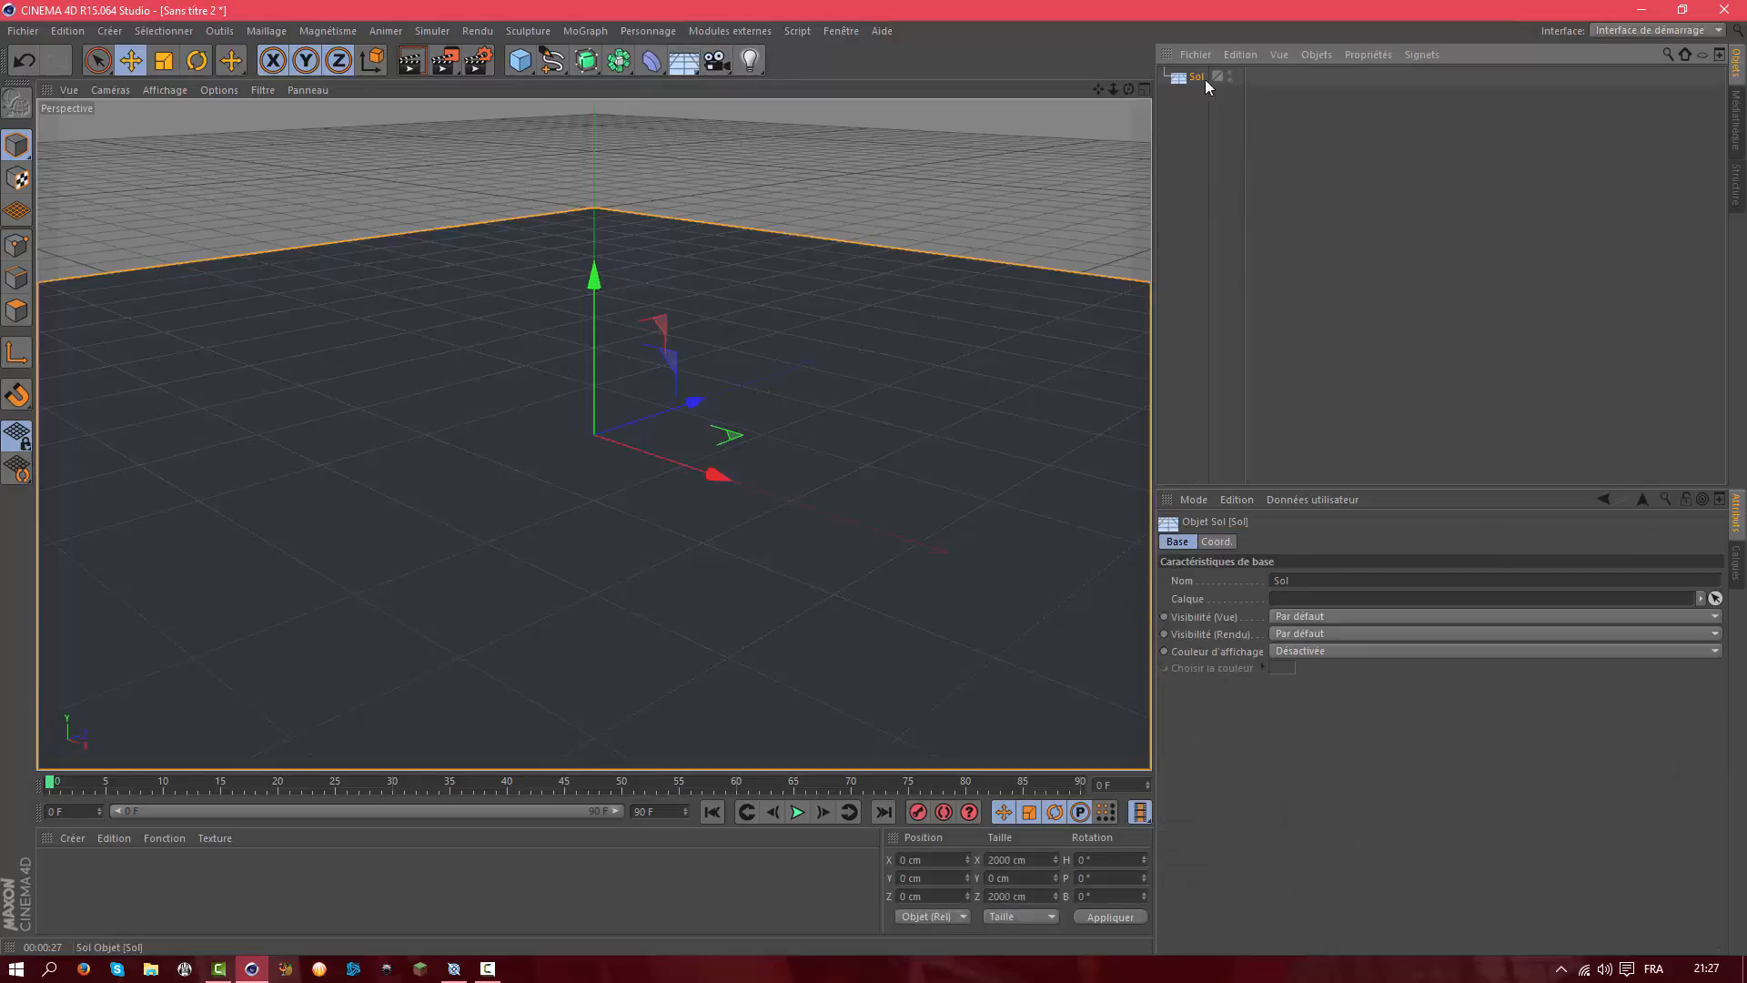
left_click_drag(1129, 88, 1150, 84)
left_click(748, 60)
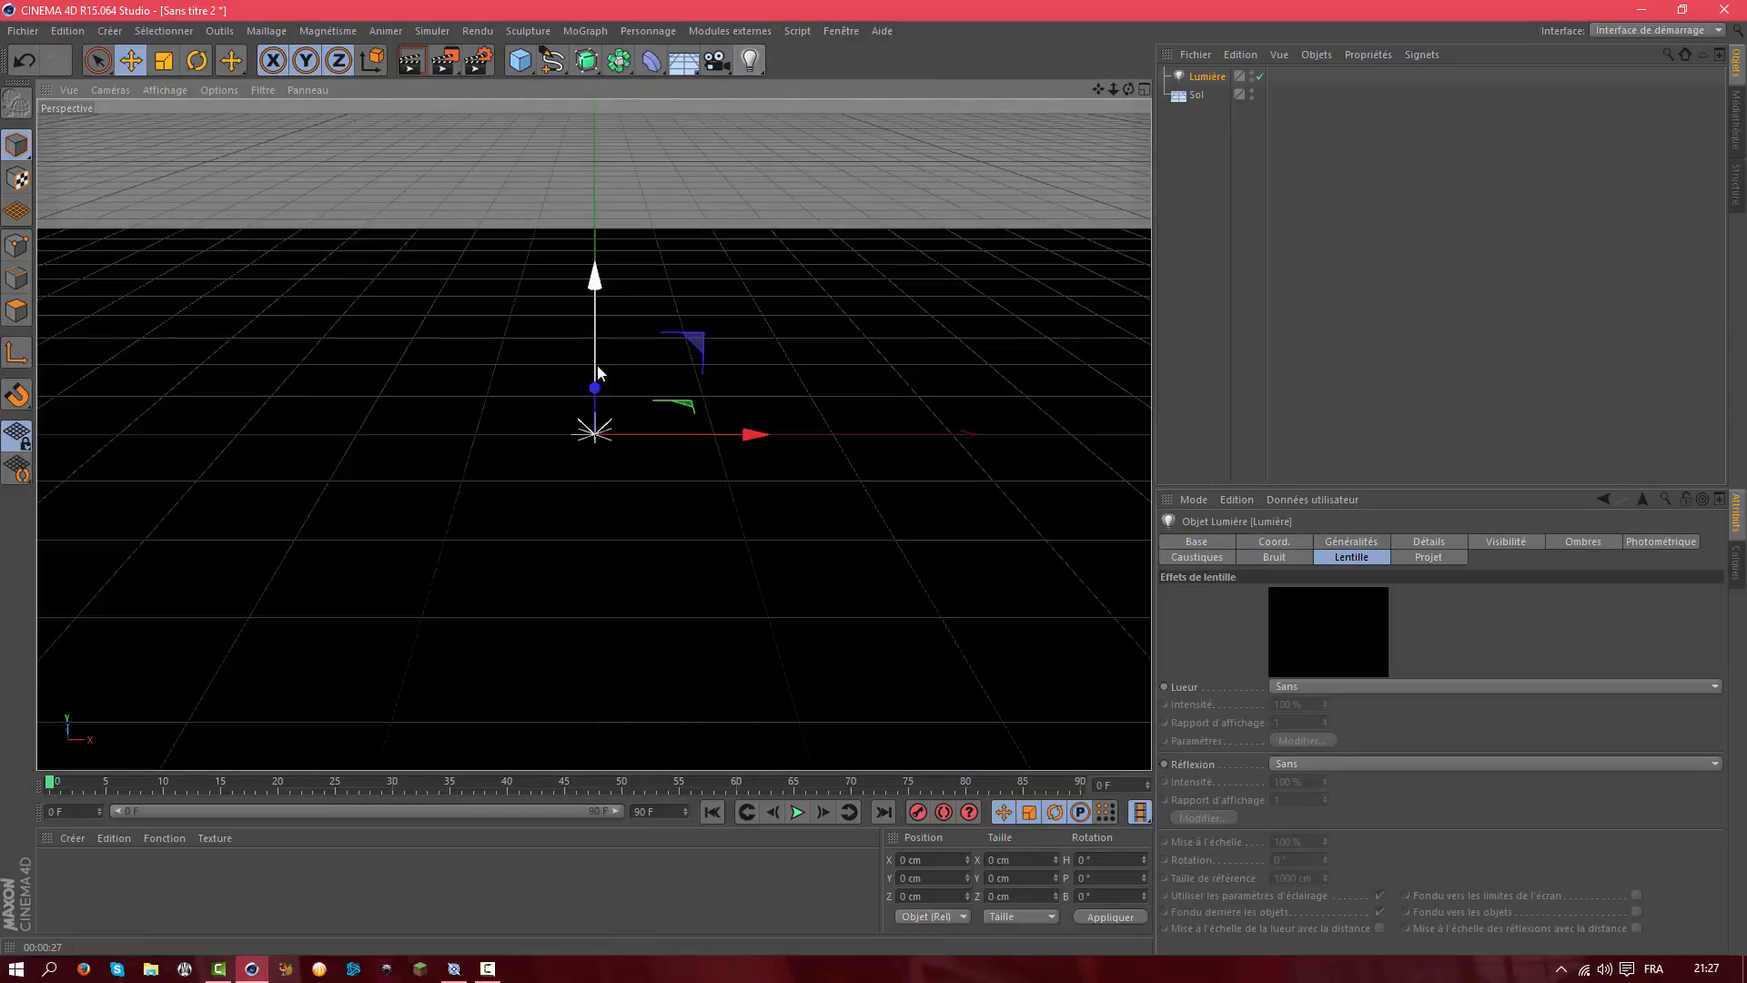
left_click_drag(602, 280, 437, 301)
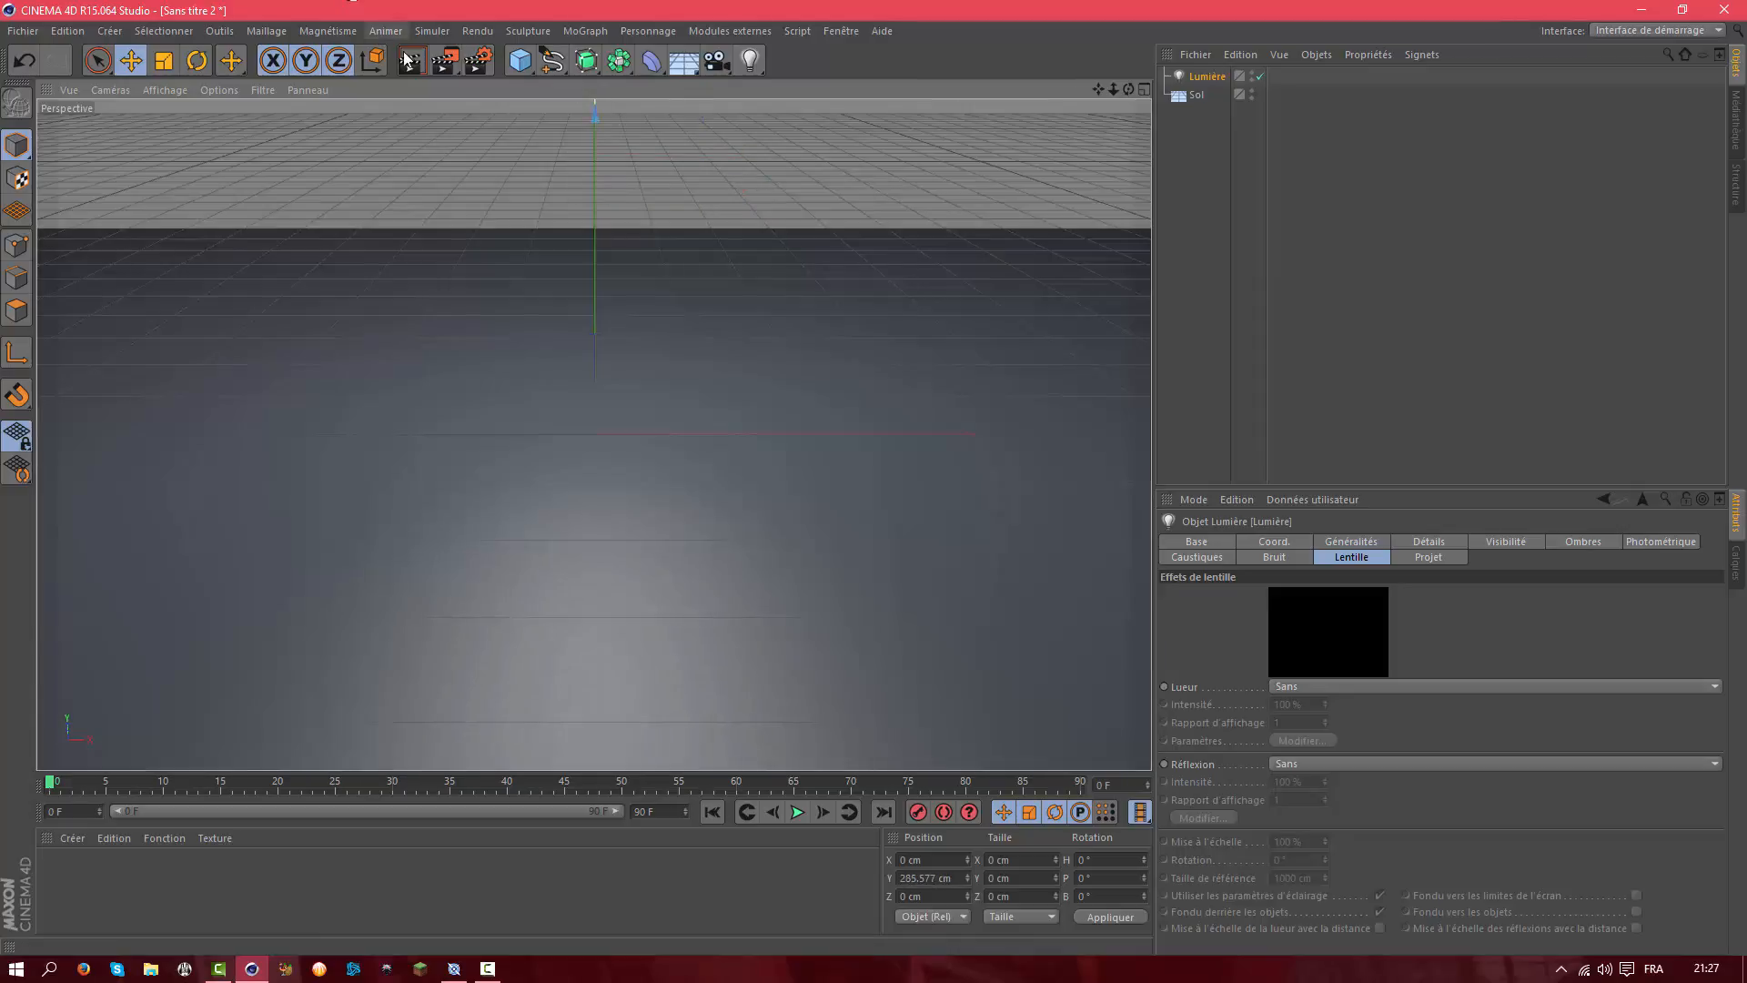
left_click(411, 62)
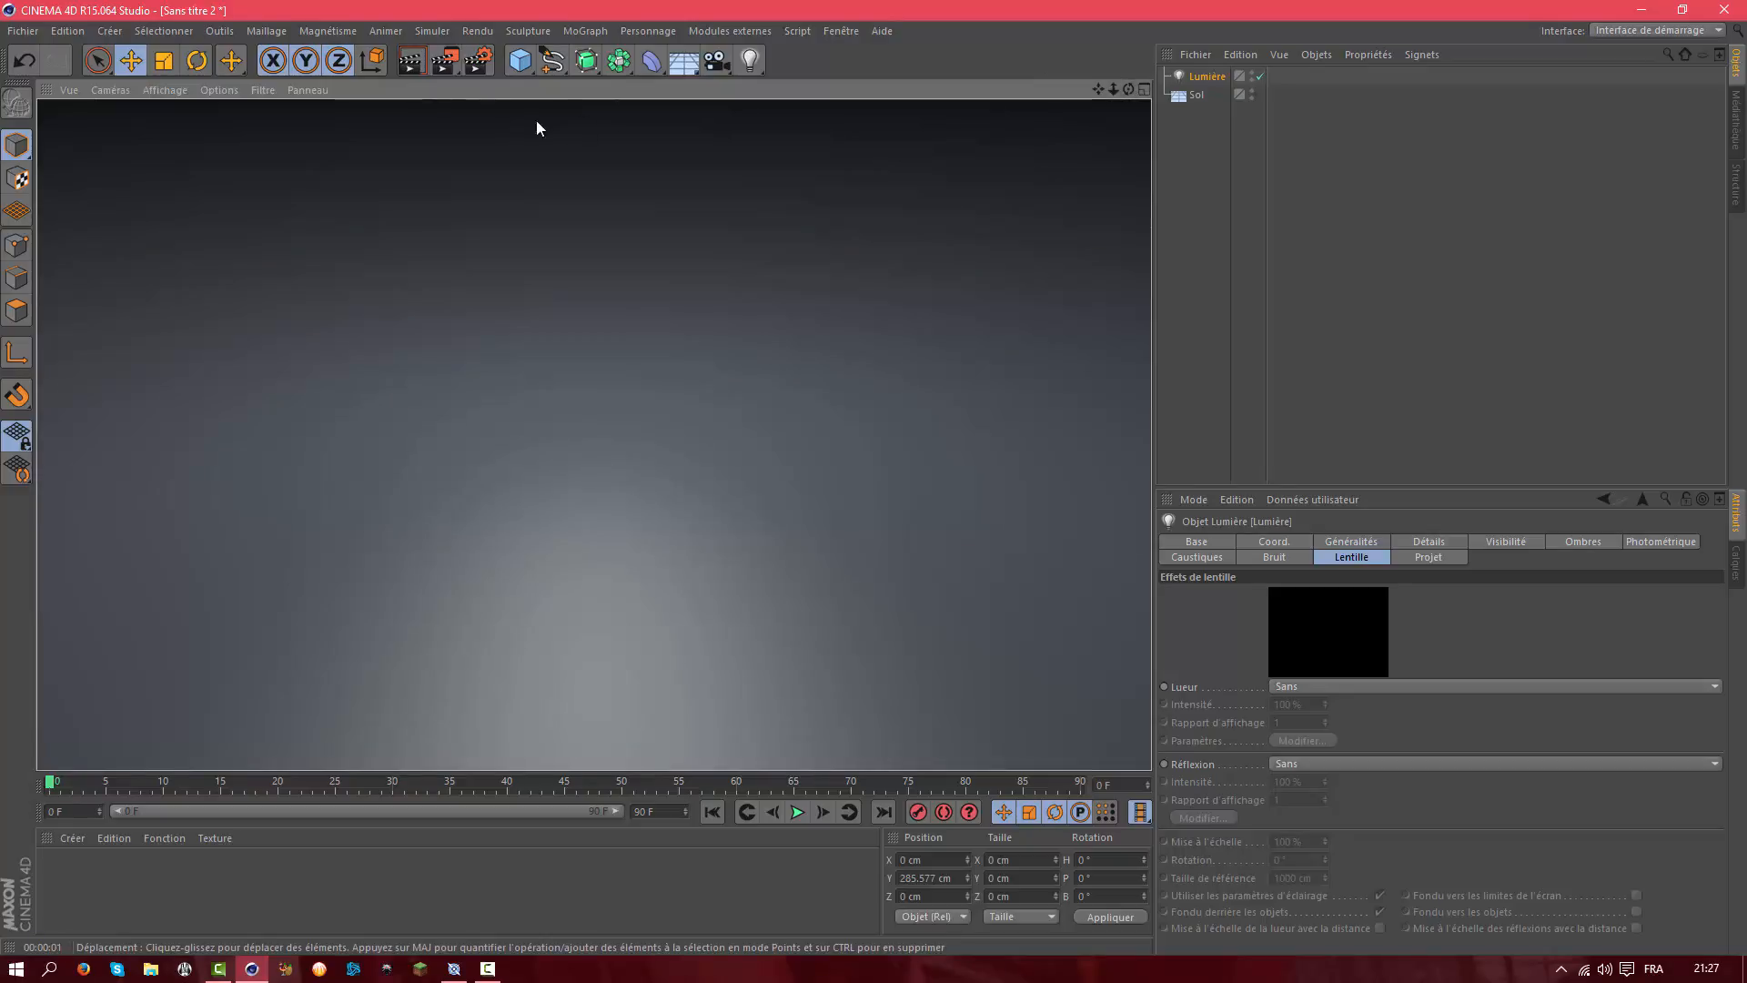
left_click(1222, 204)
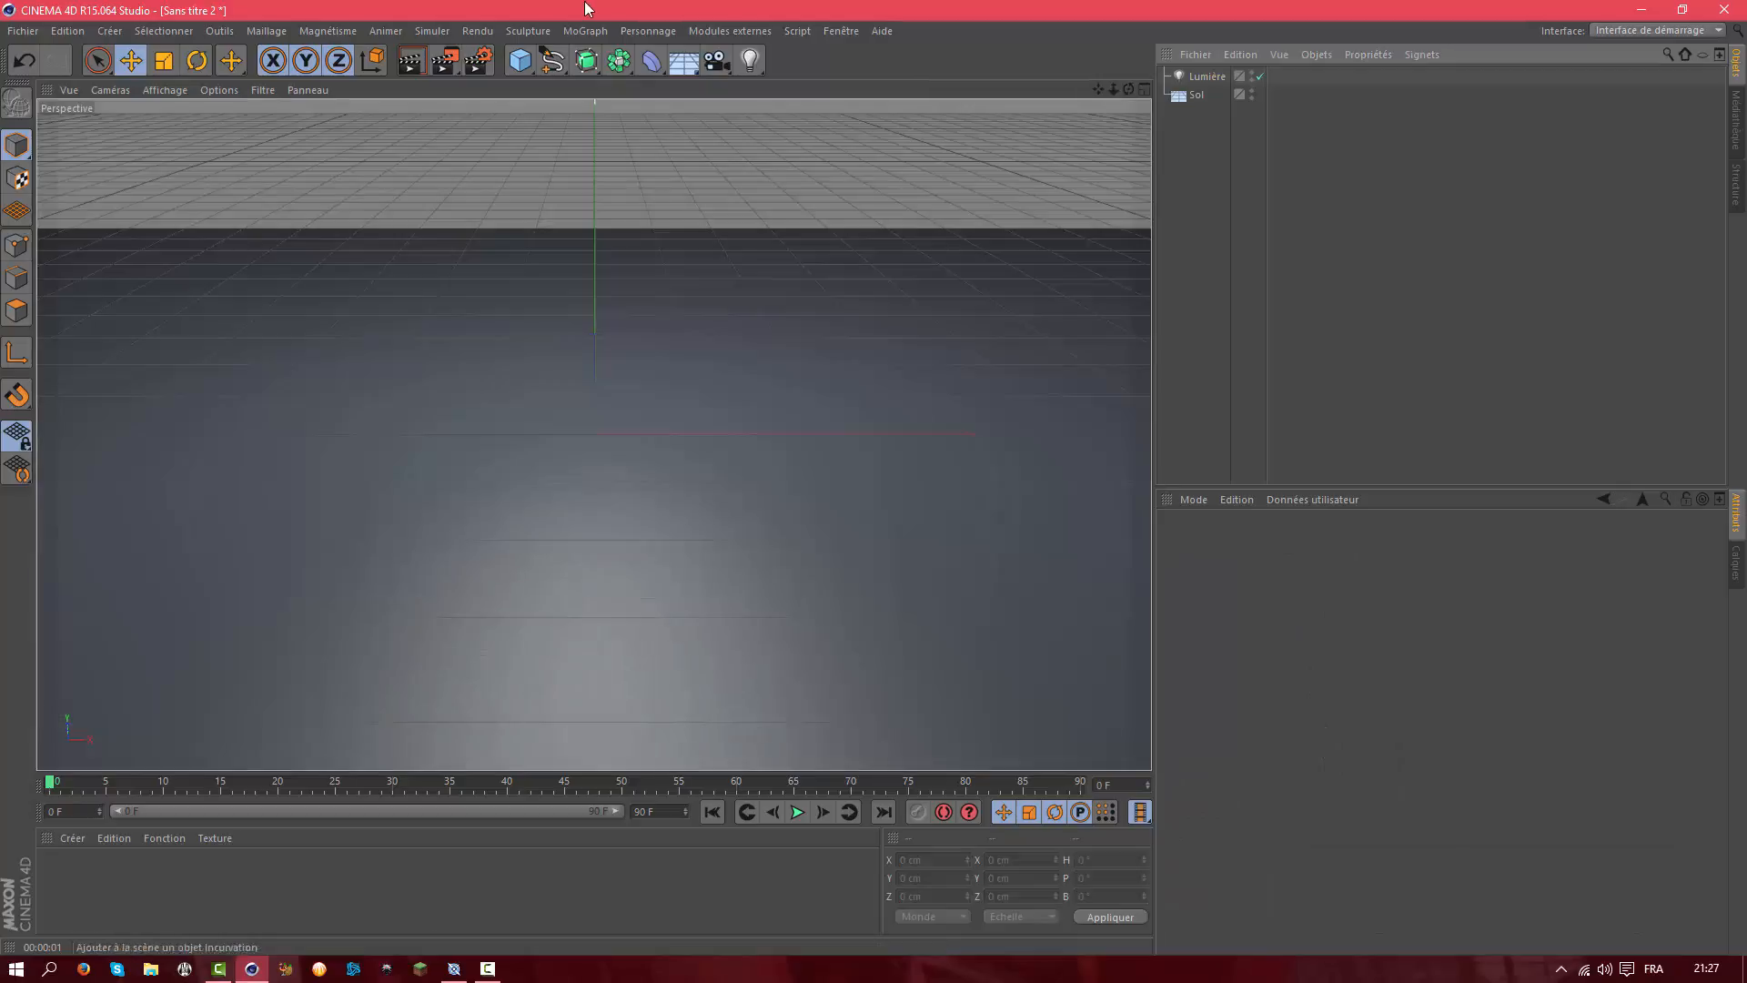
Create a new material and set its Couleur channel to dark grey, R 39, V 39, B 39
double_click(81, 870)
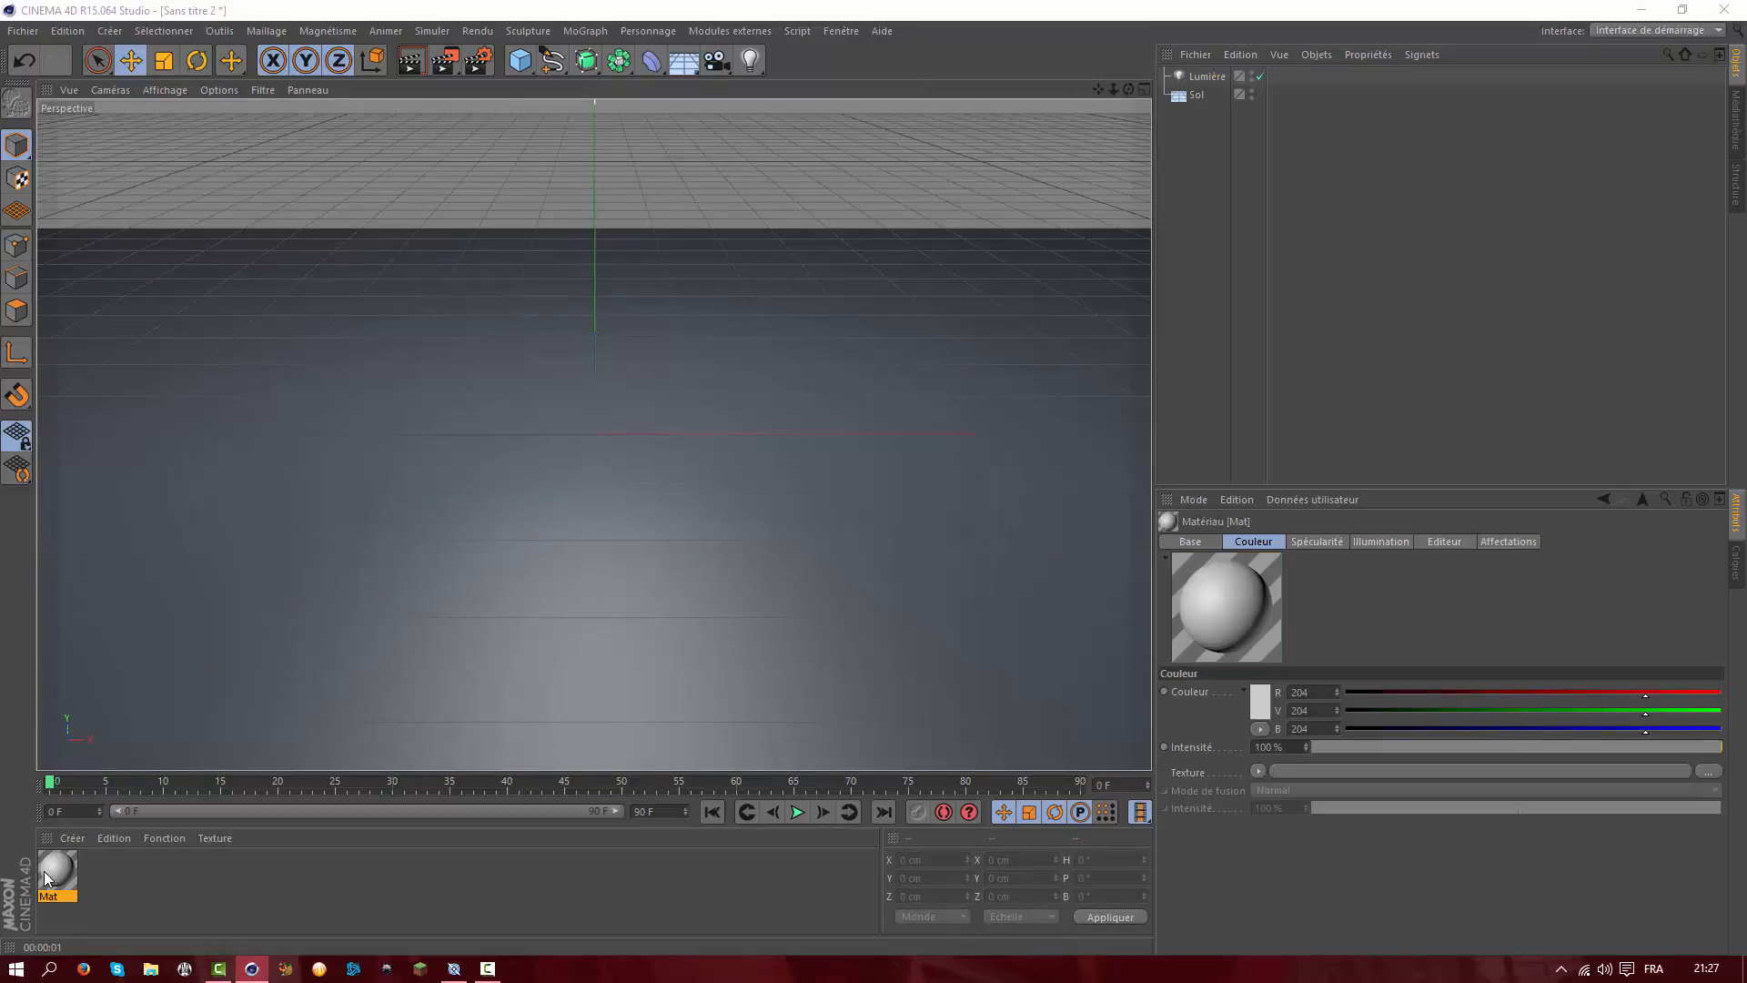
double_click(45, 871)
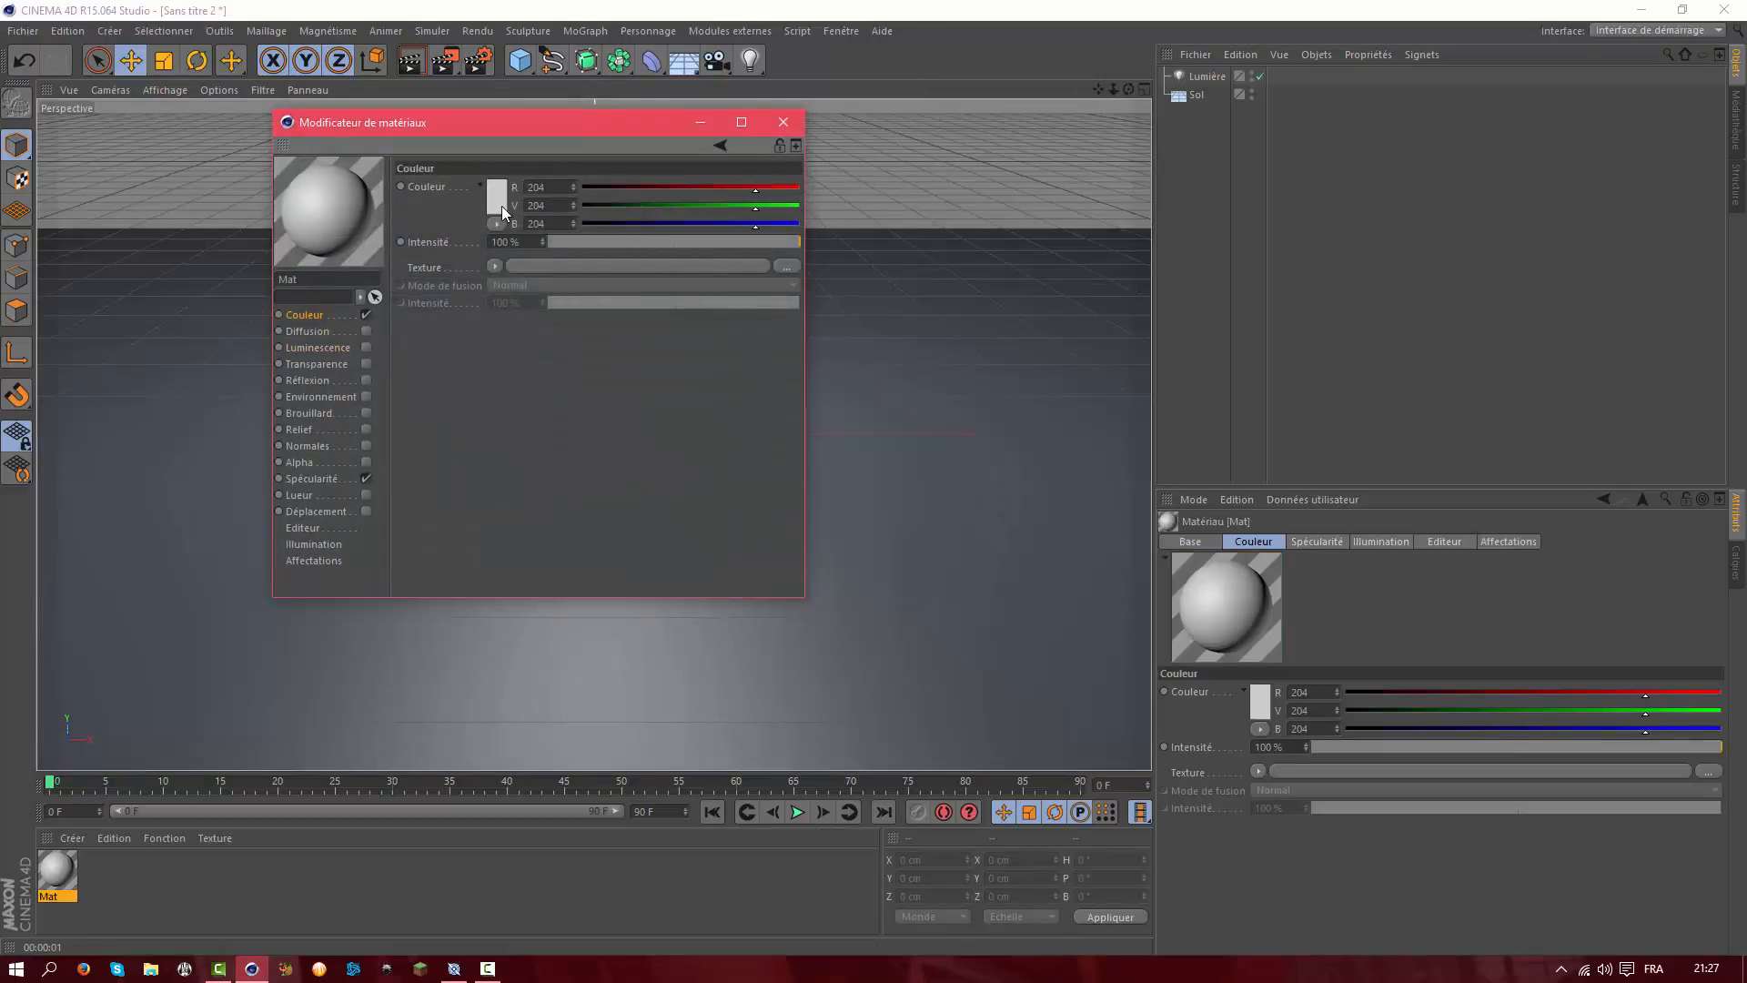
left_click(497, 202)
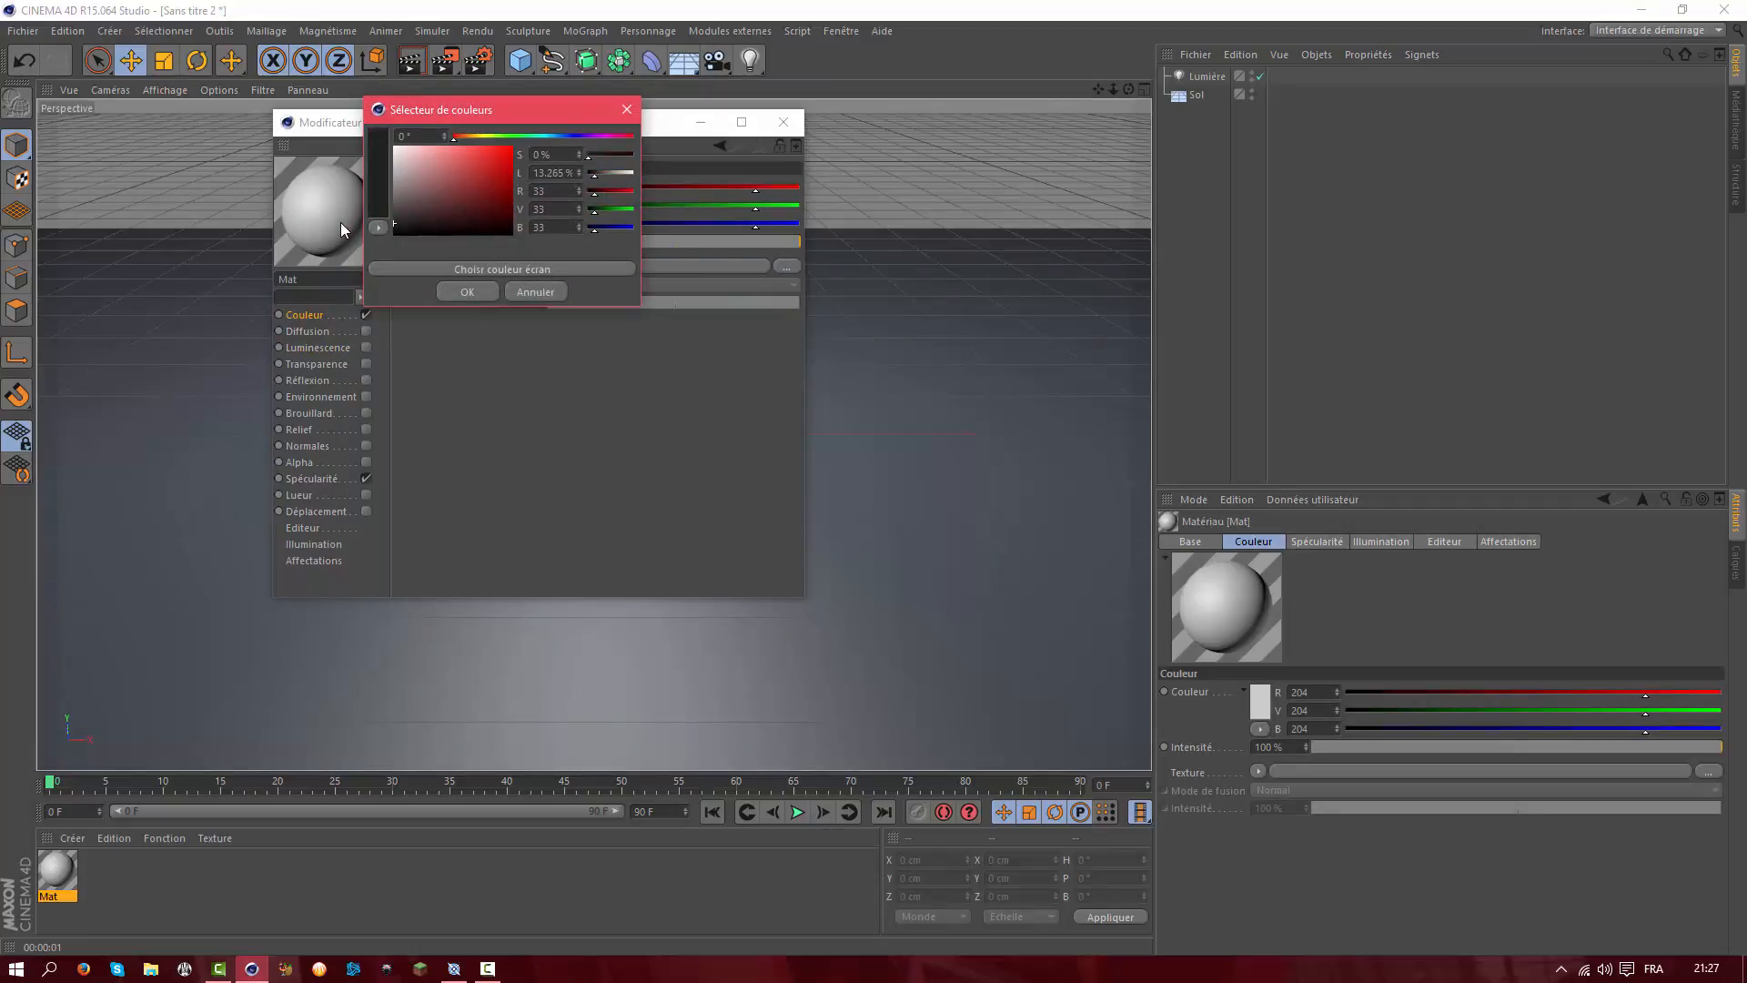
left_click(477, 292)
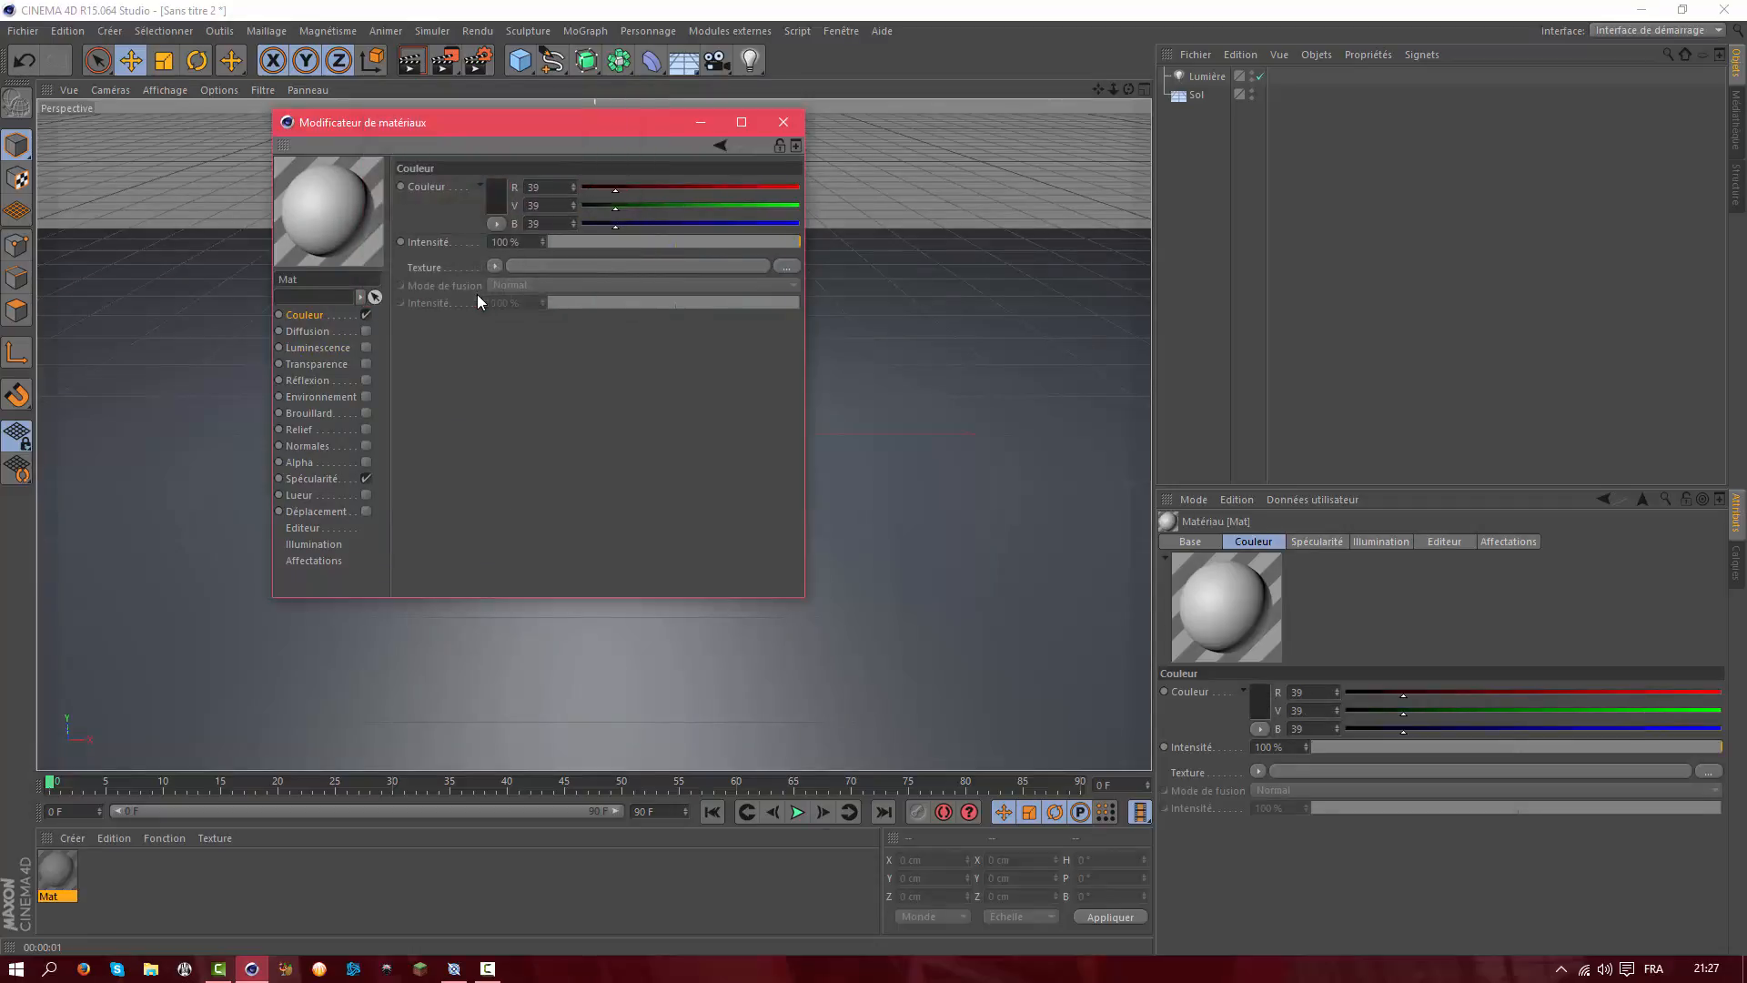
Set the dark material's Spécularité to Largeur 51 %, Hauteur 0 % and Atténuation -28 %, and render the view with it on the floor
left_click(331, 494)
left_click(346, 480)
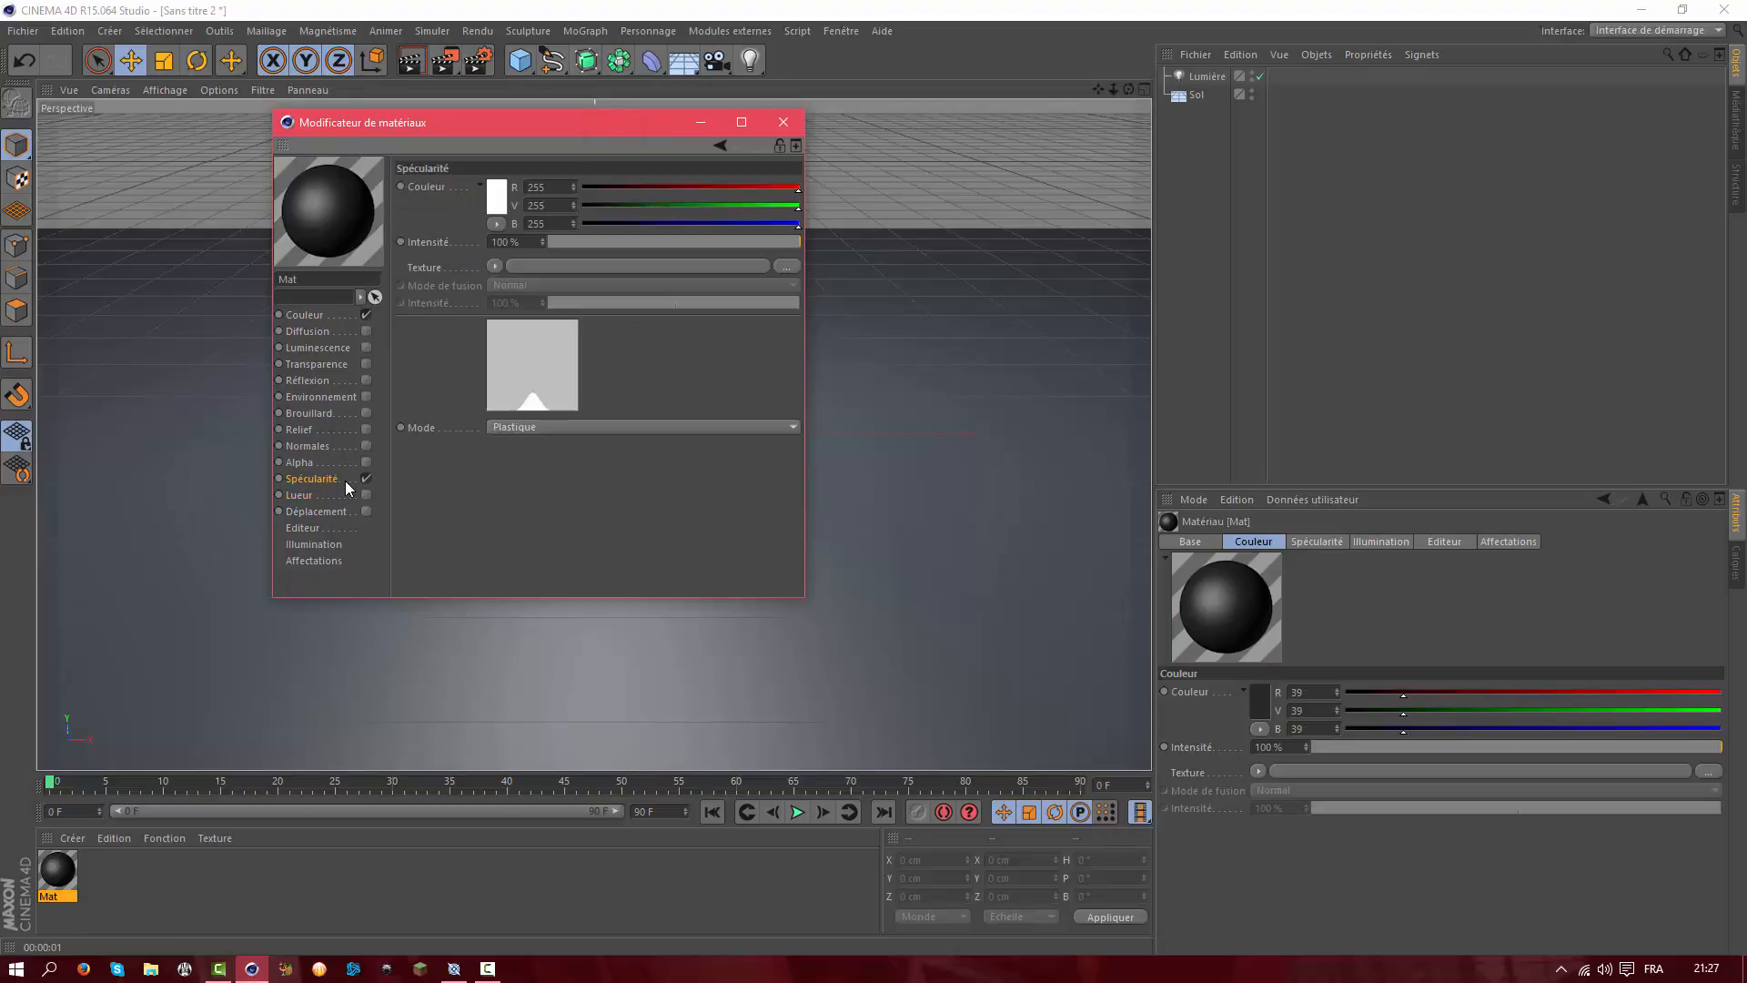
left_click_drag(616, 444, 631, 484)
left_click(614, 478)
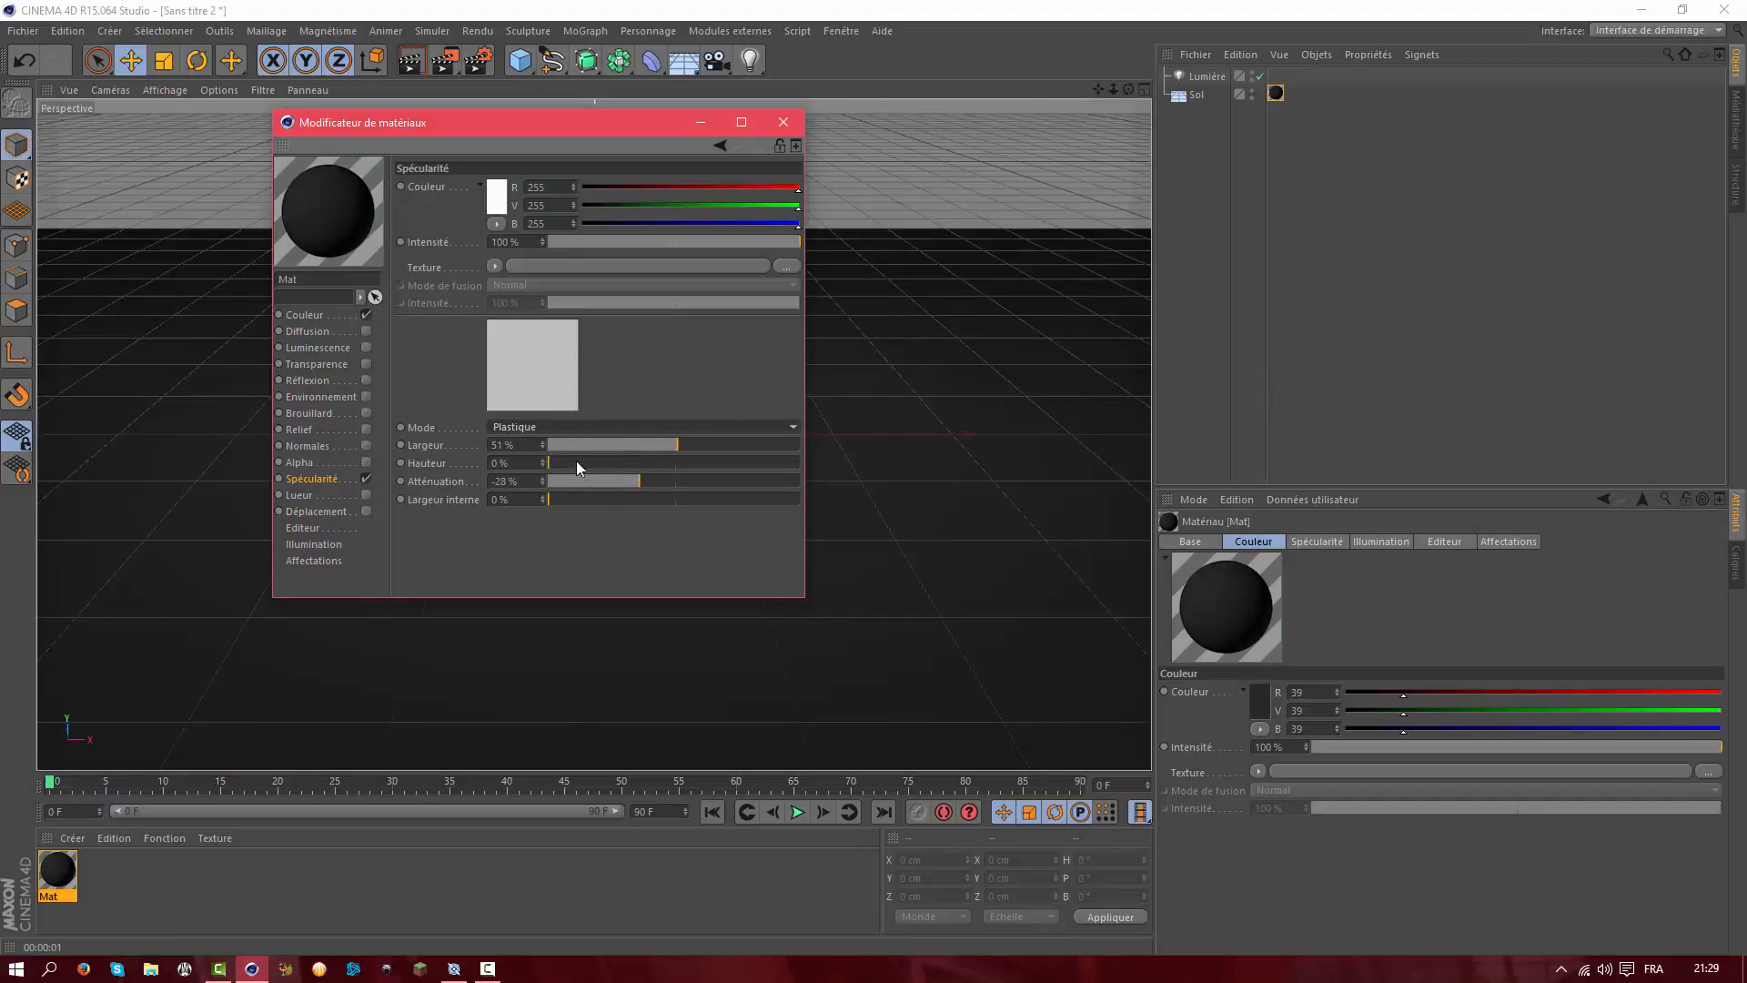
left_click(797, 122)
left_click(426, 65)
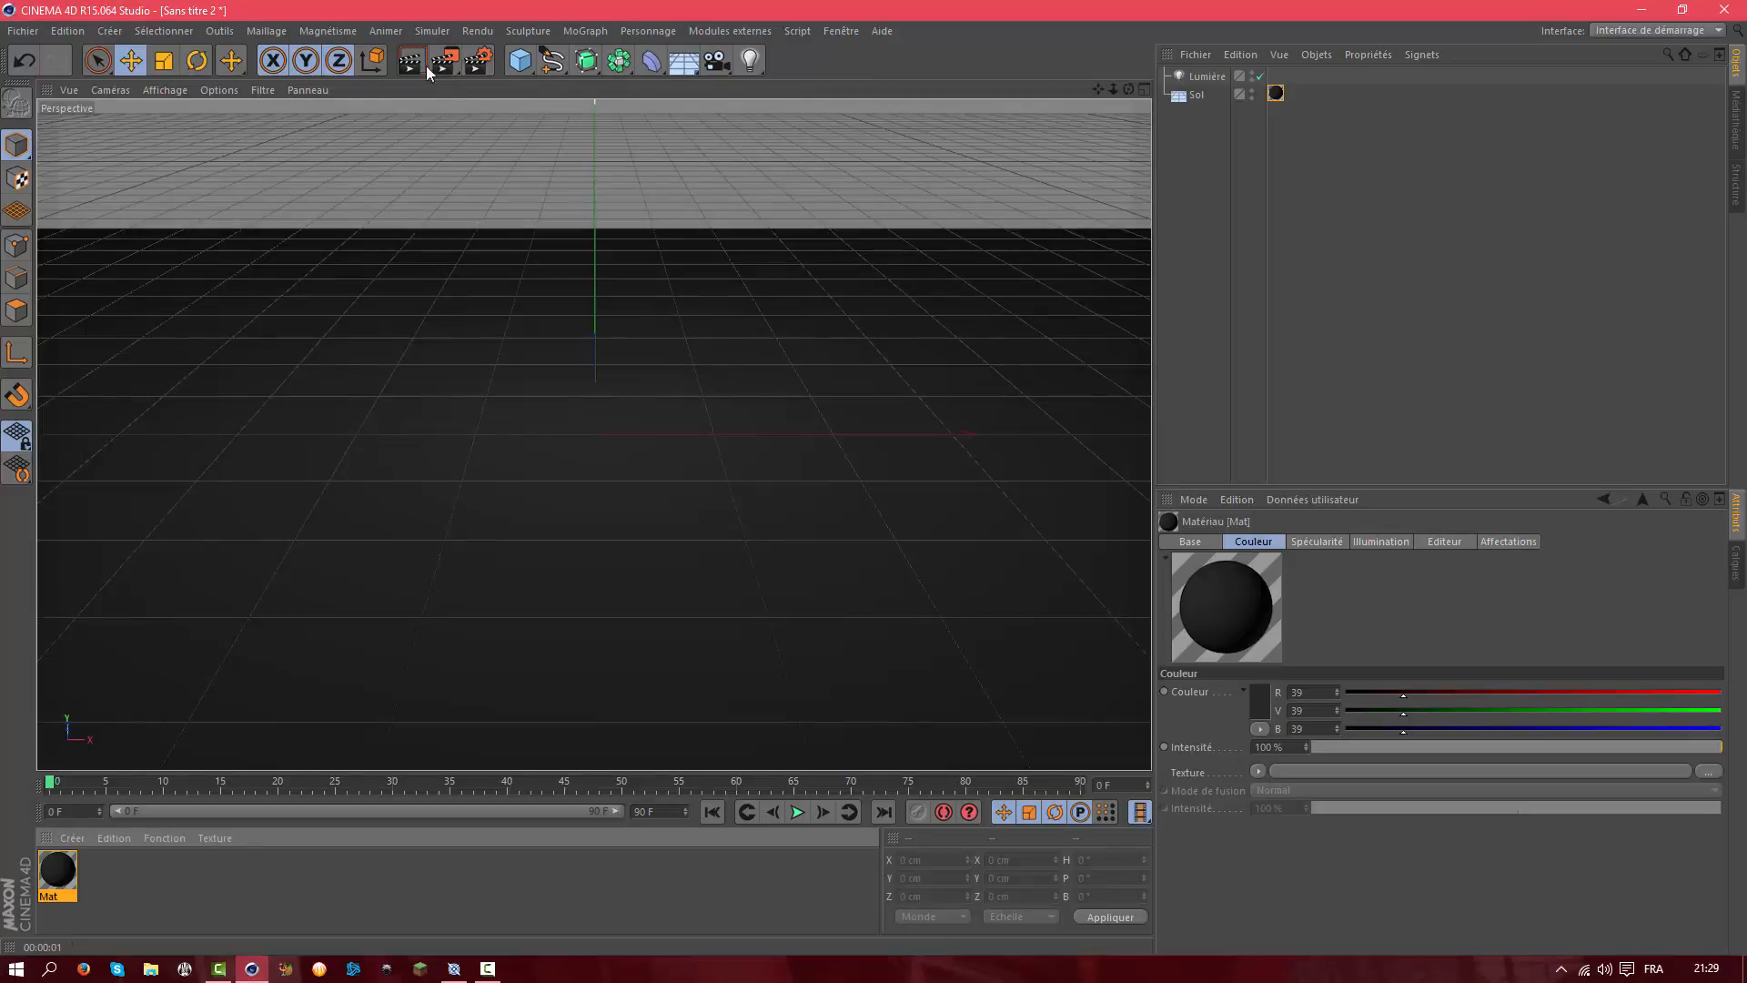
left_click(425, 68)
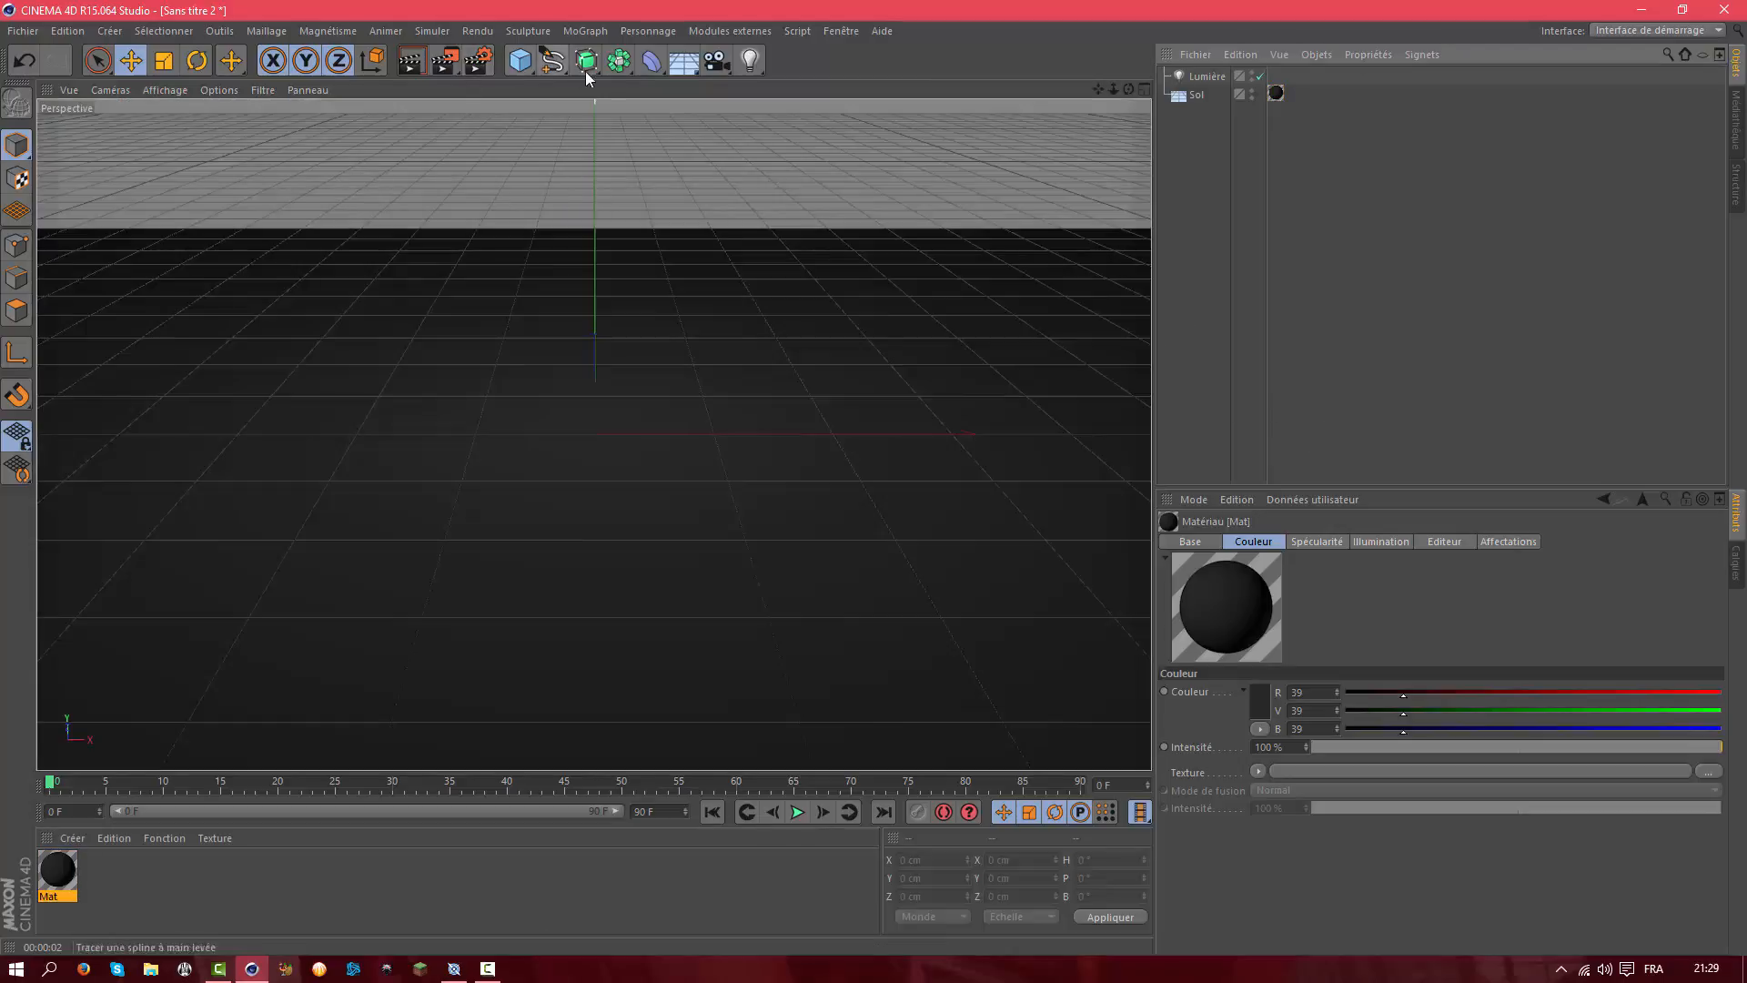
Add a sphere to the scene and set its radius to 50 cm
left_click(515, 64)
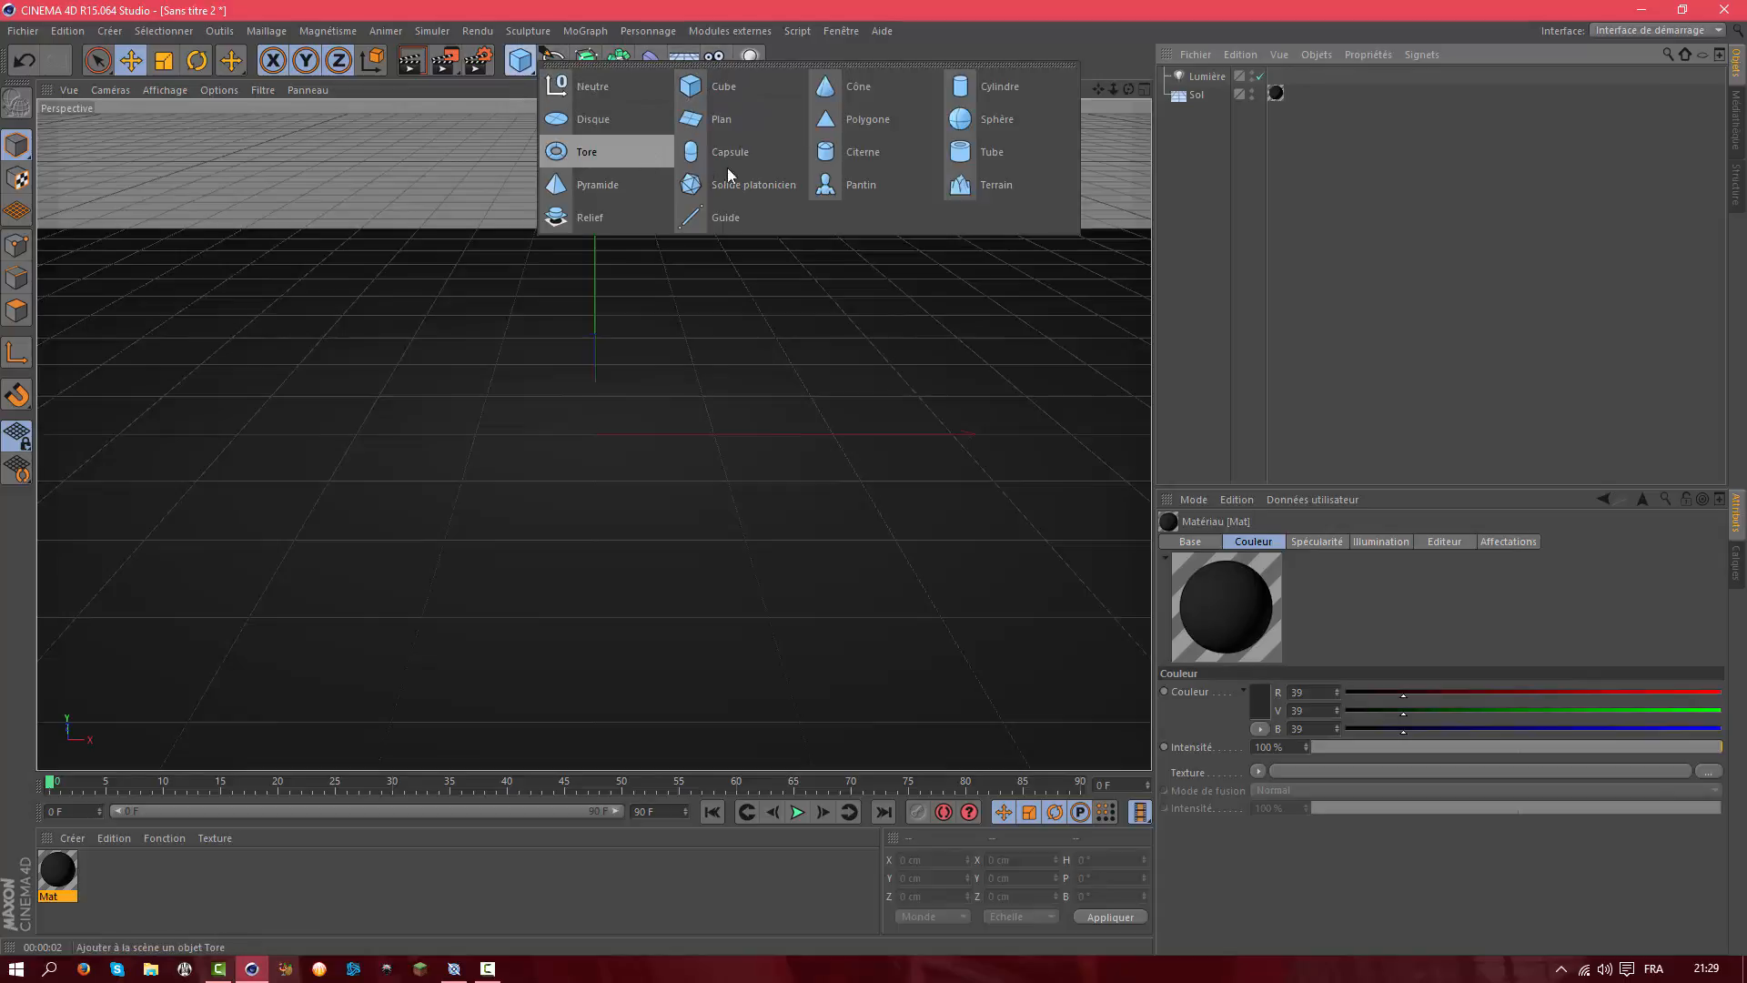
left_click(992, 119)
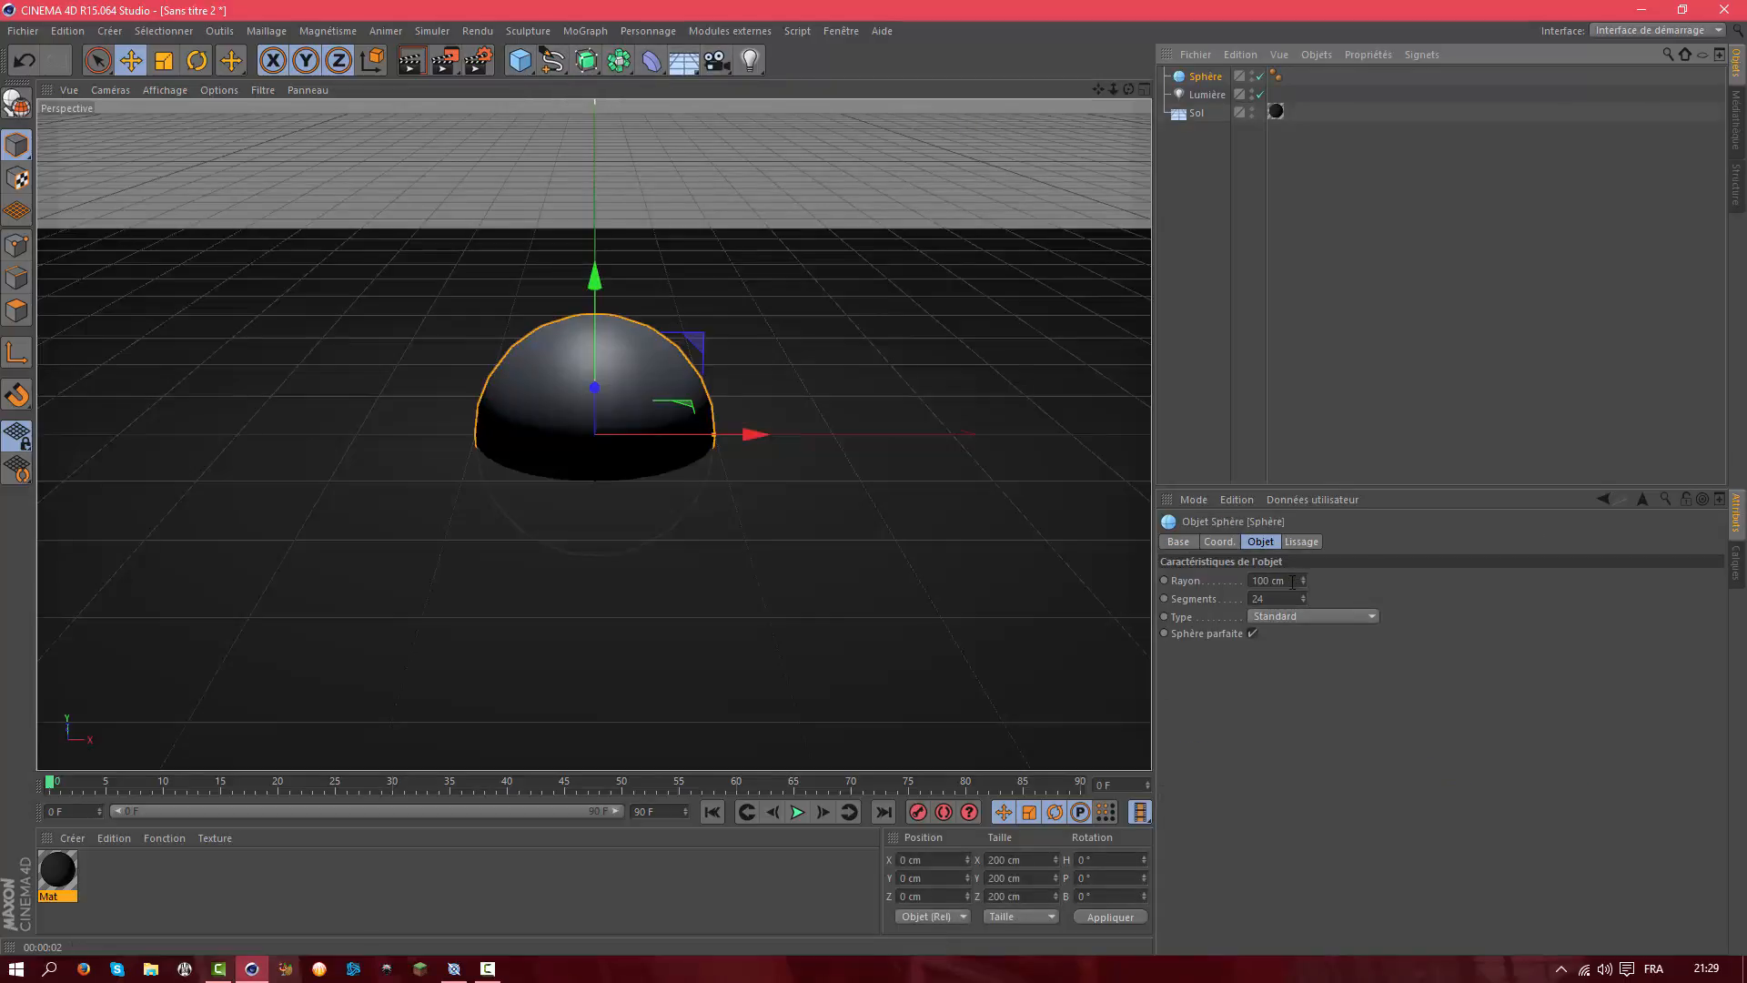
left_click_drag(1290, 581, 1190, 579)
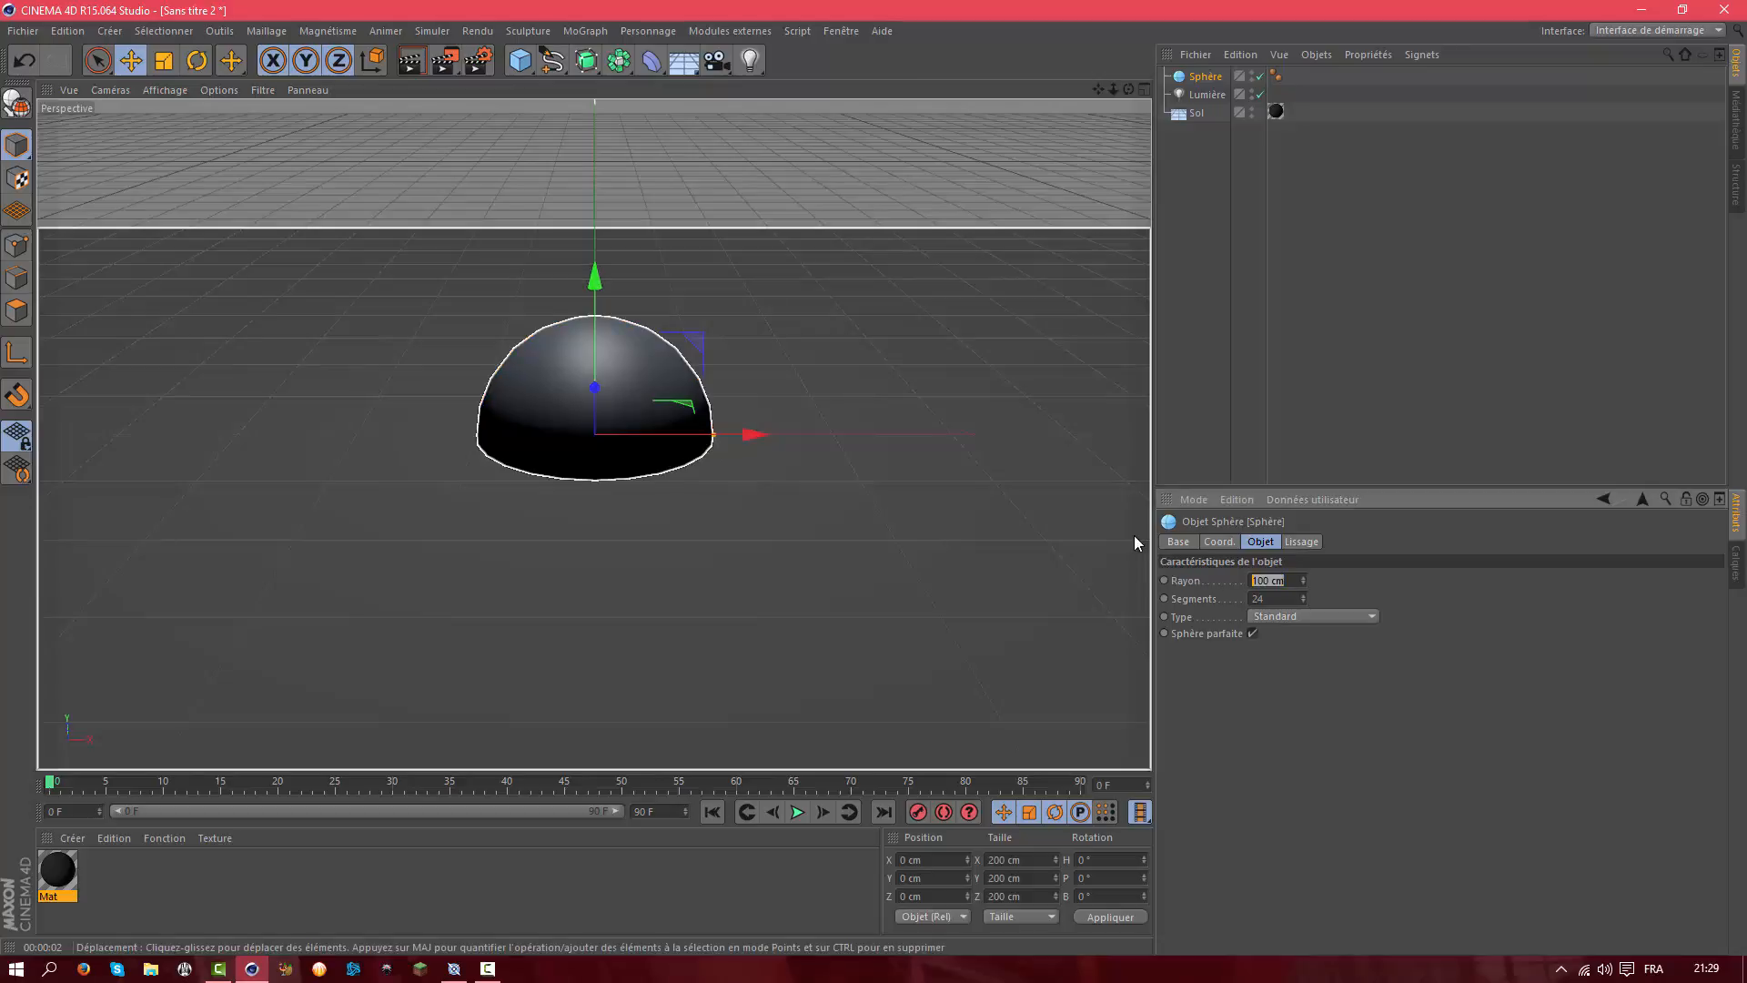
type("50")
key("Return")
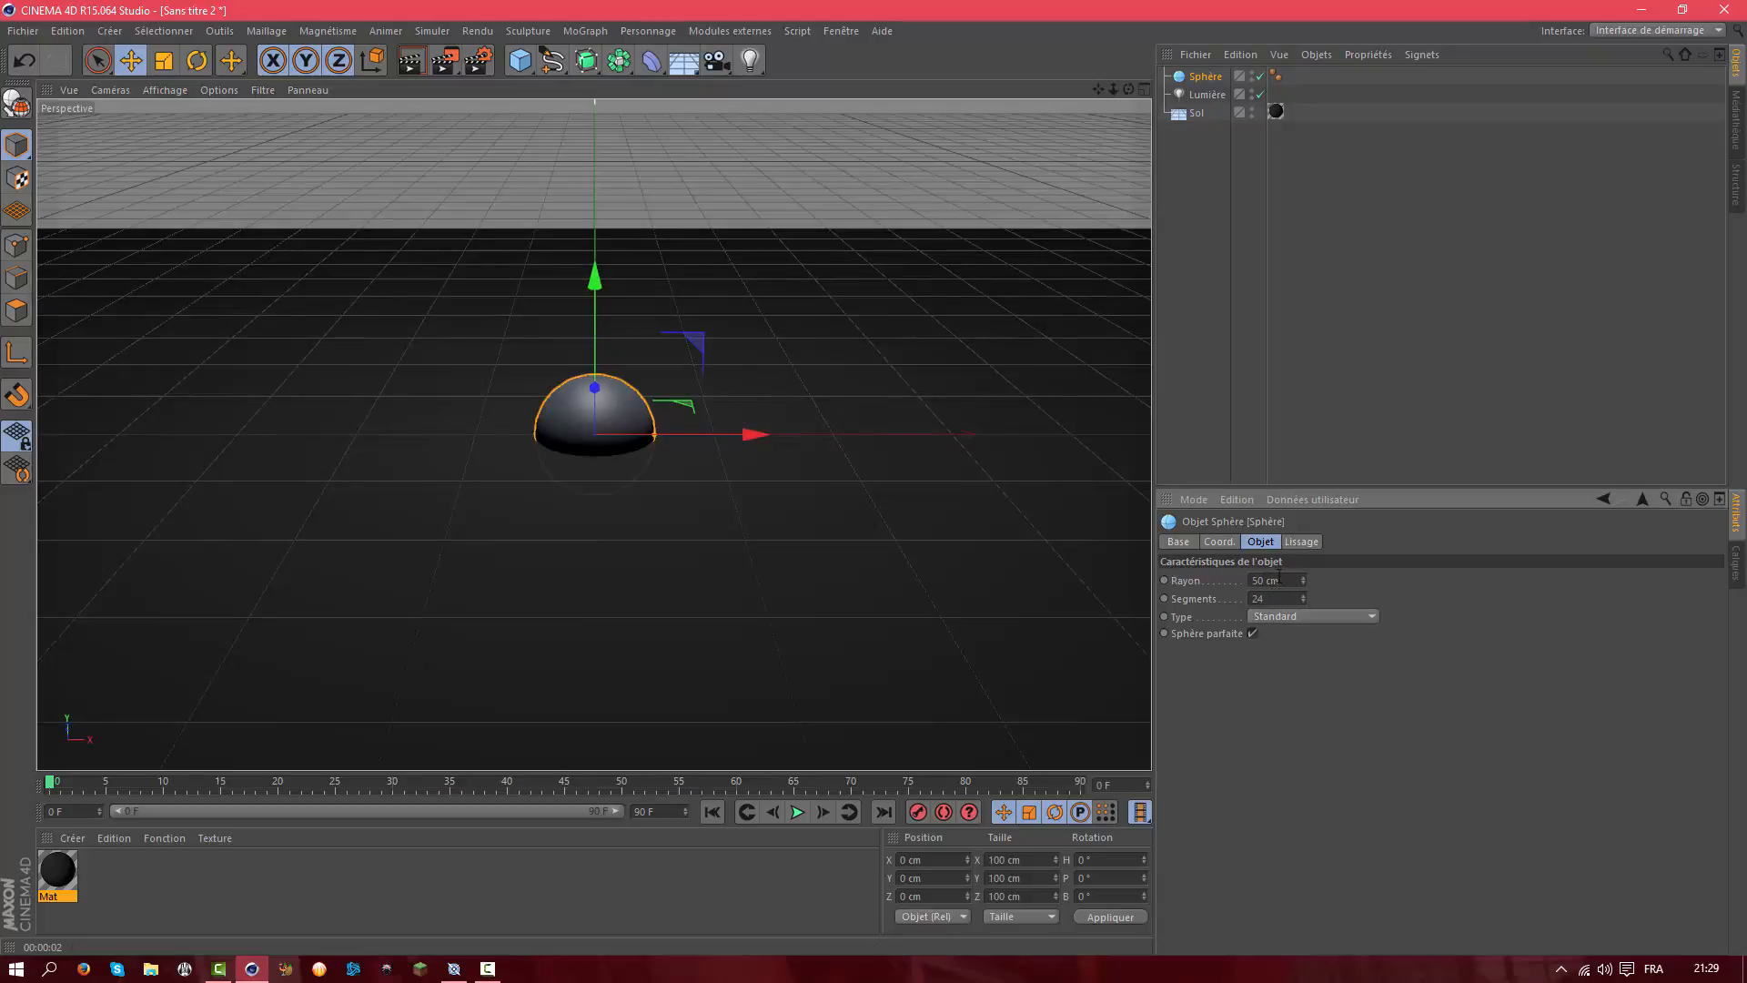
Try a radius of 20 cm on the sphere, and settle on a radius of 40 cm
left_click(1280, 579)
type("20")
key("Return")
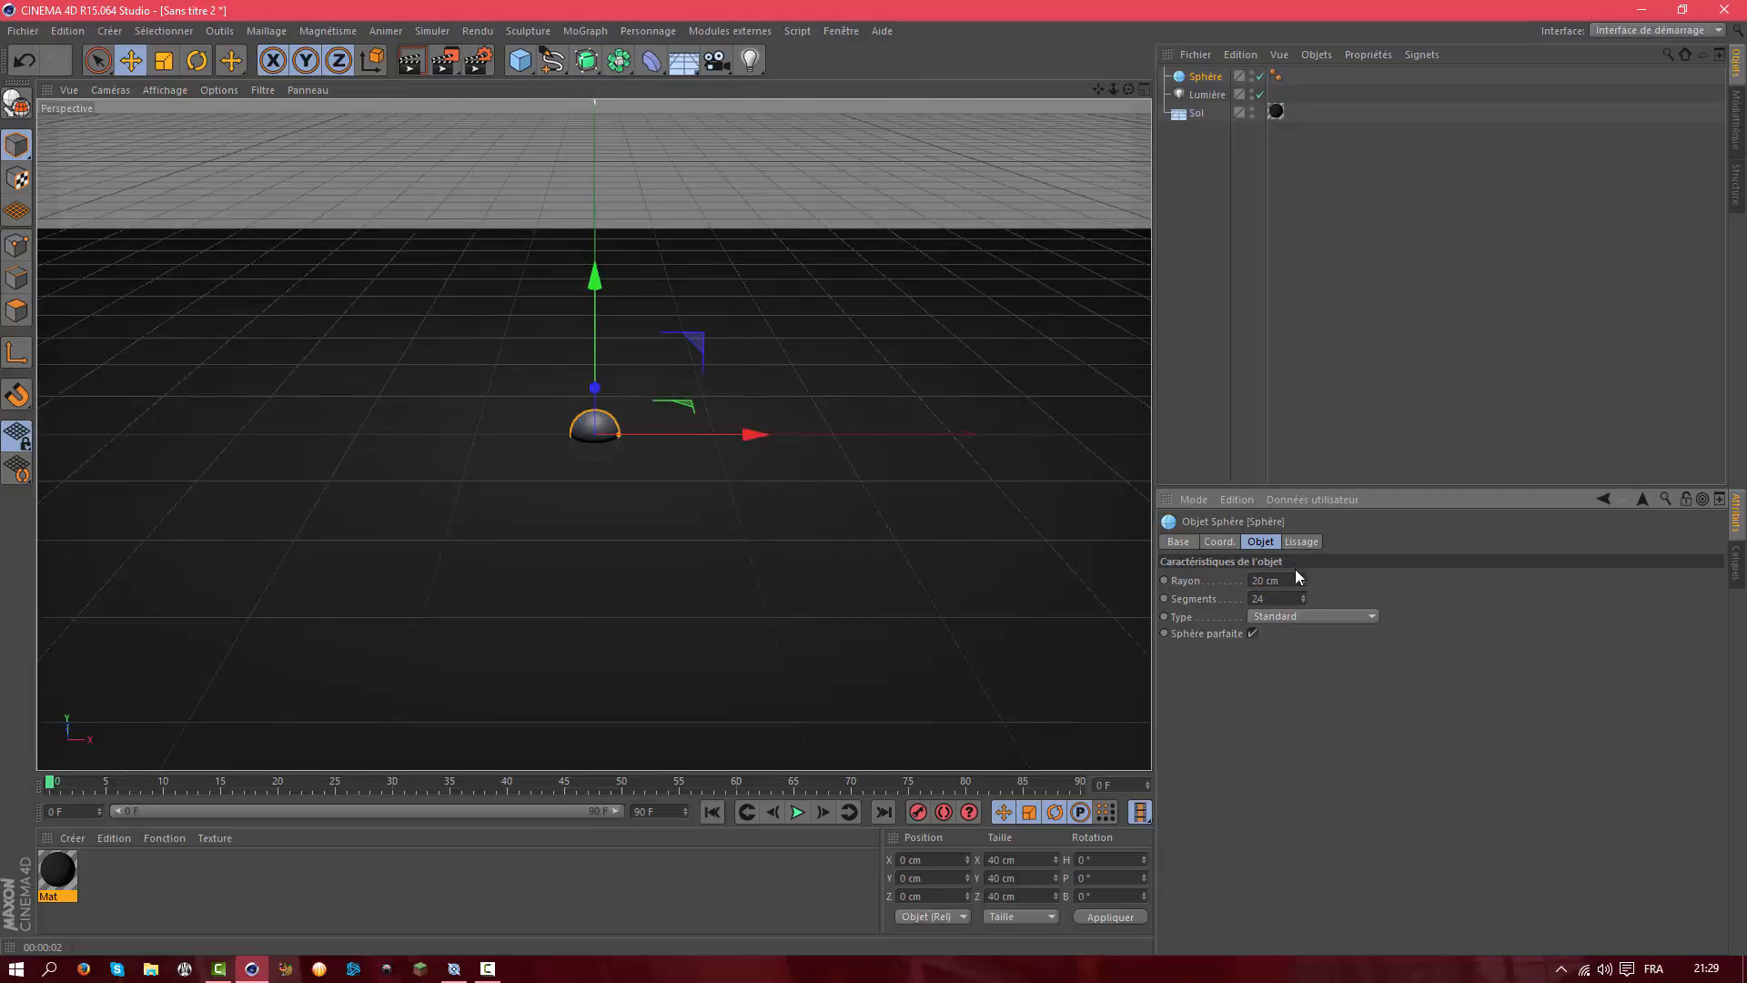
left_click(1286, 580)
left_click_drag(1286, 579, 1151, 572)
type("40")
key("Return")
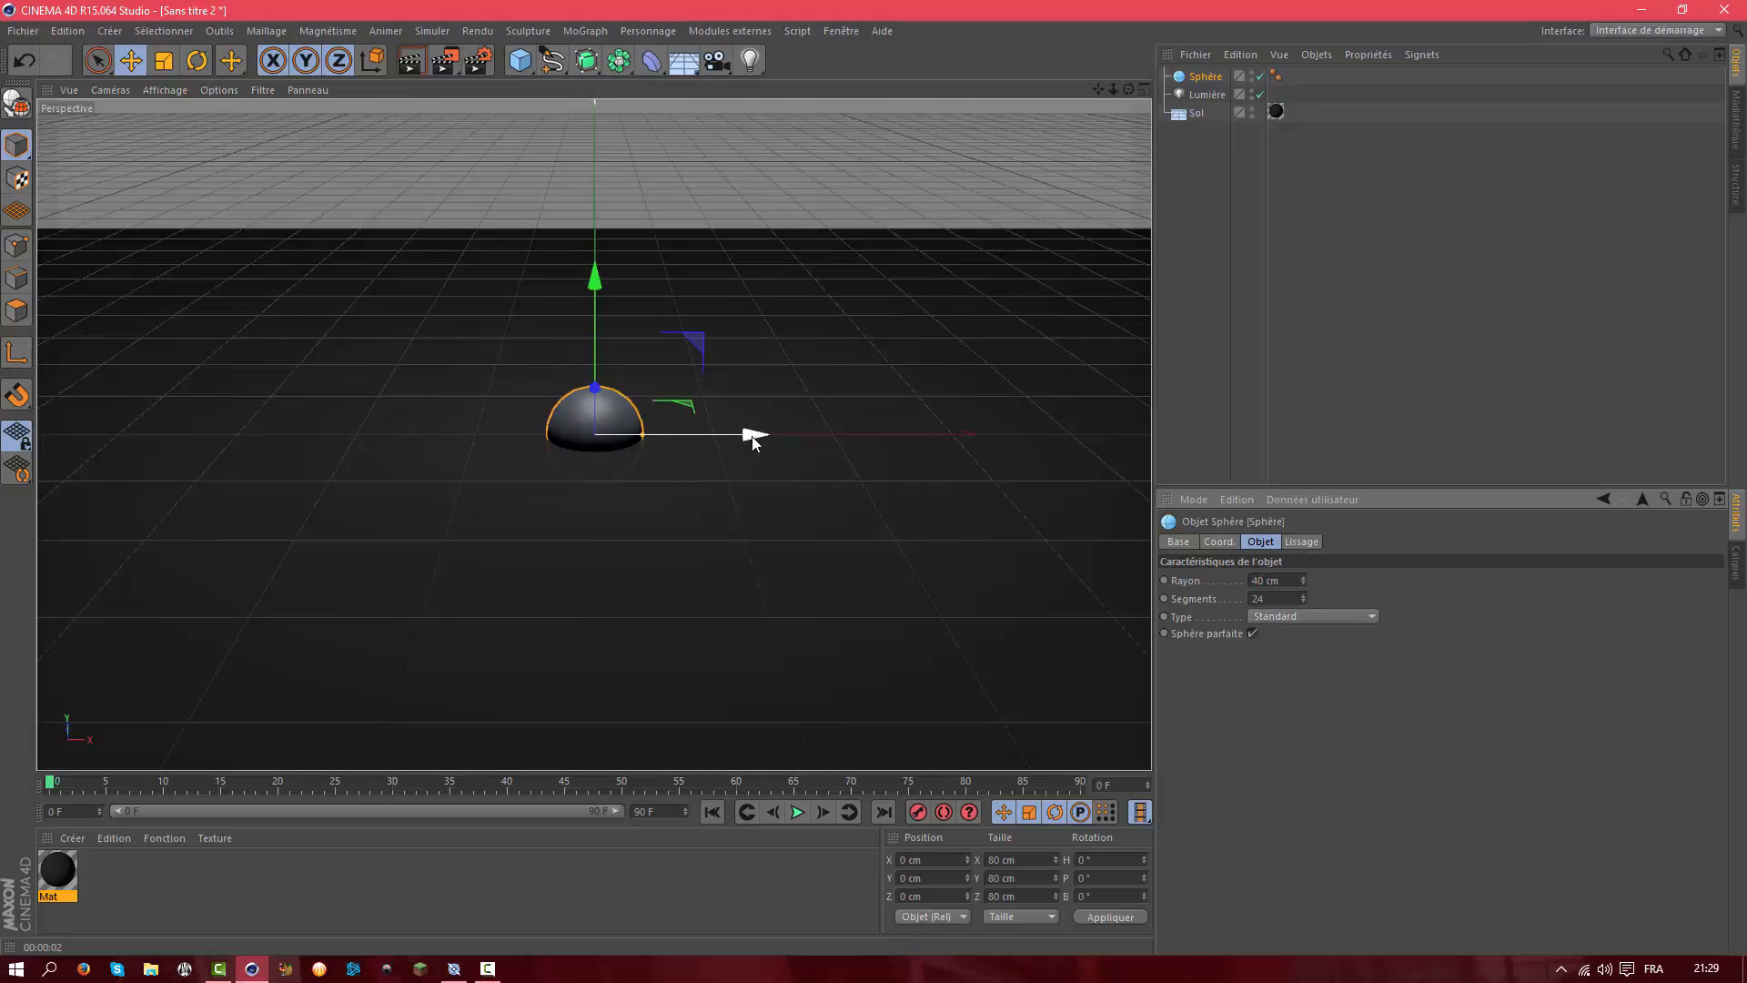
Move the sphere to about X -261, Y 45 cm and set its segments to 200
left_click_drag(754, 435, 337, 369)
left_click_drag(273, 293, 261, 225)
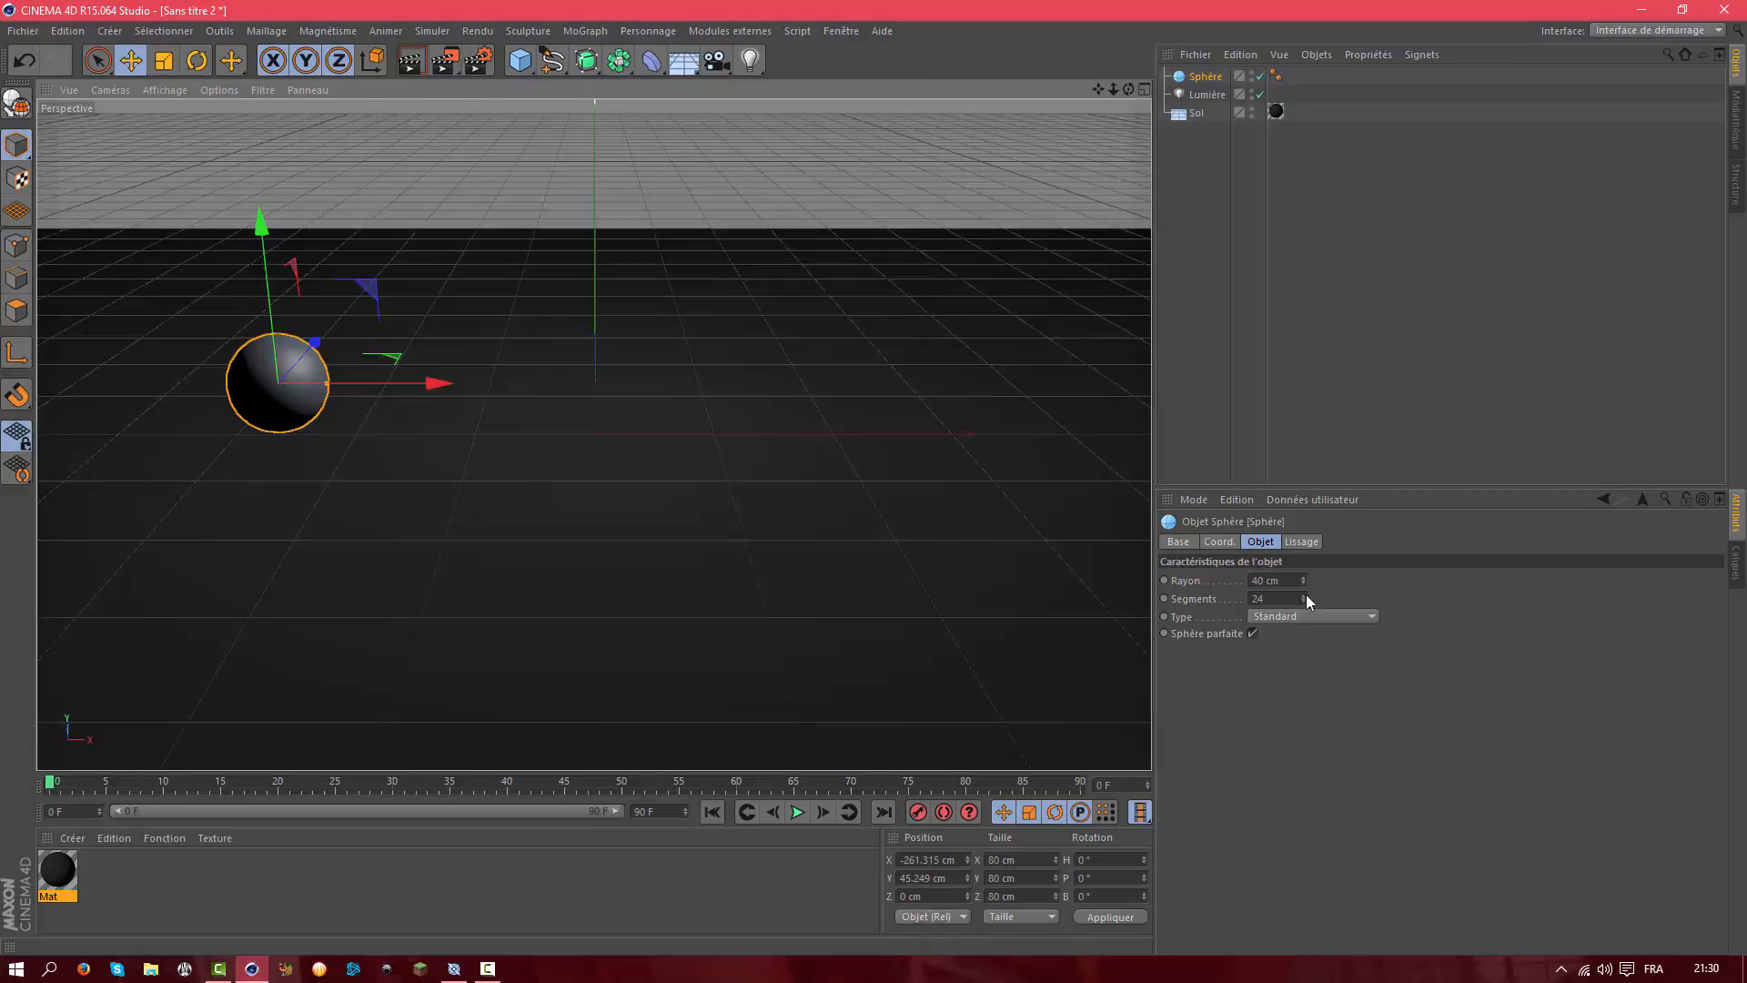
double_click(1274, 598)
type("200")
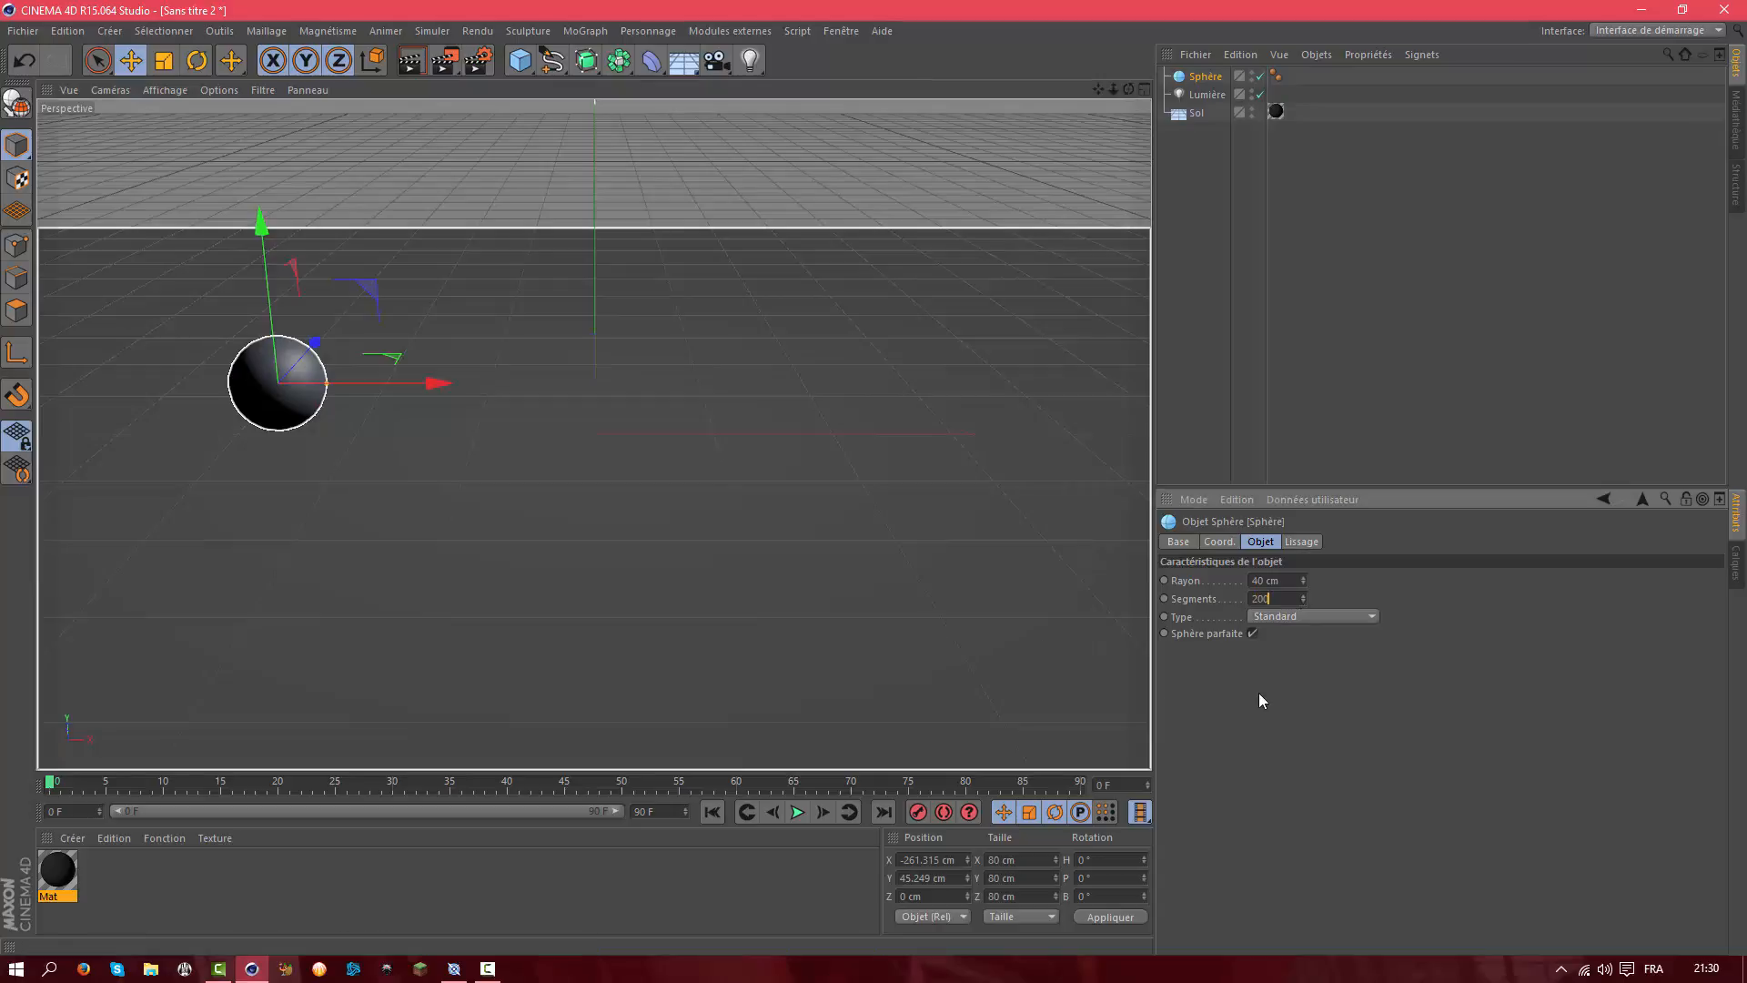
key("Return")
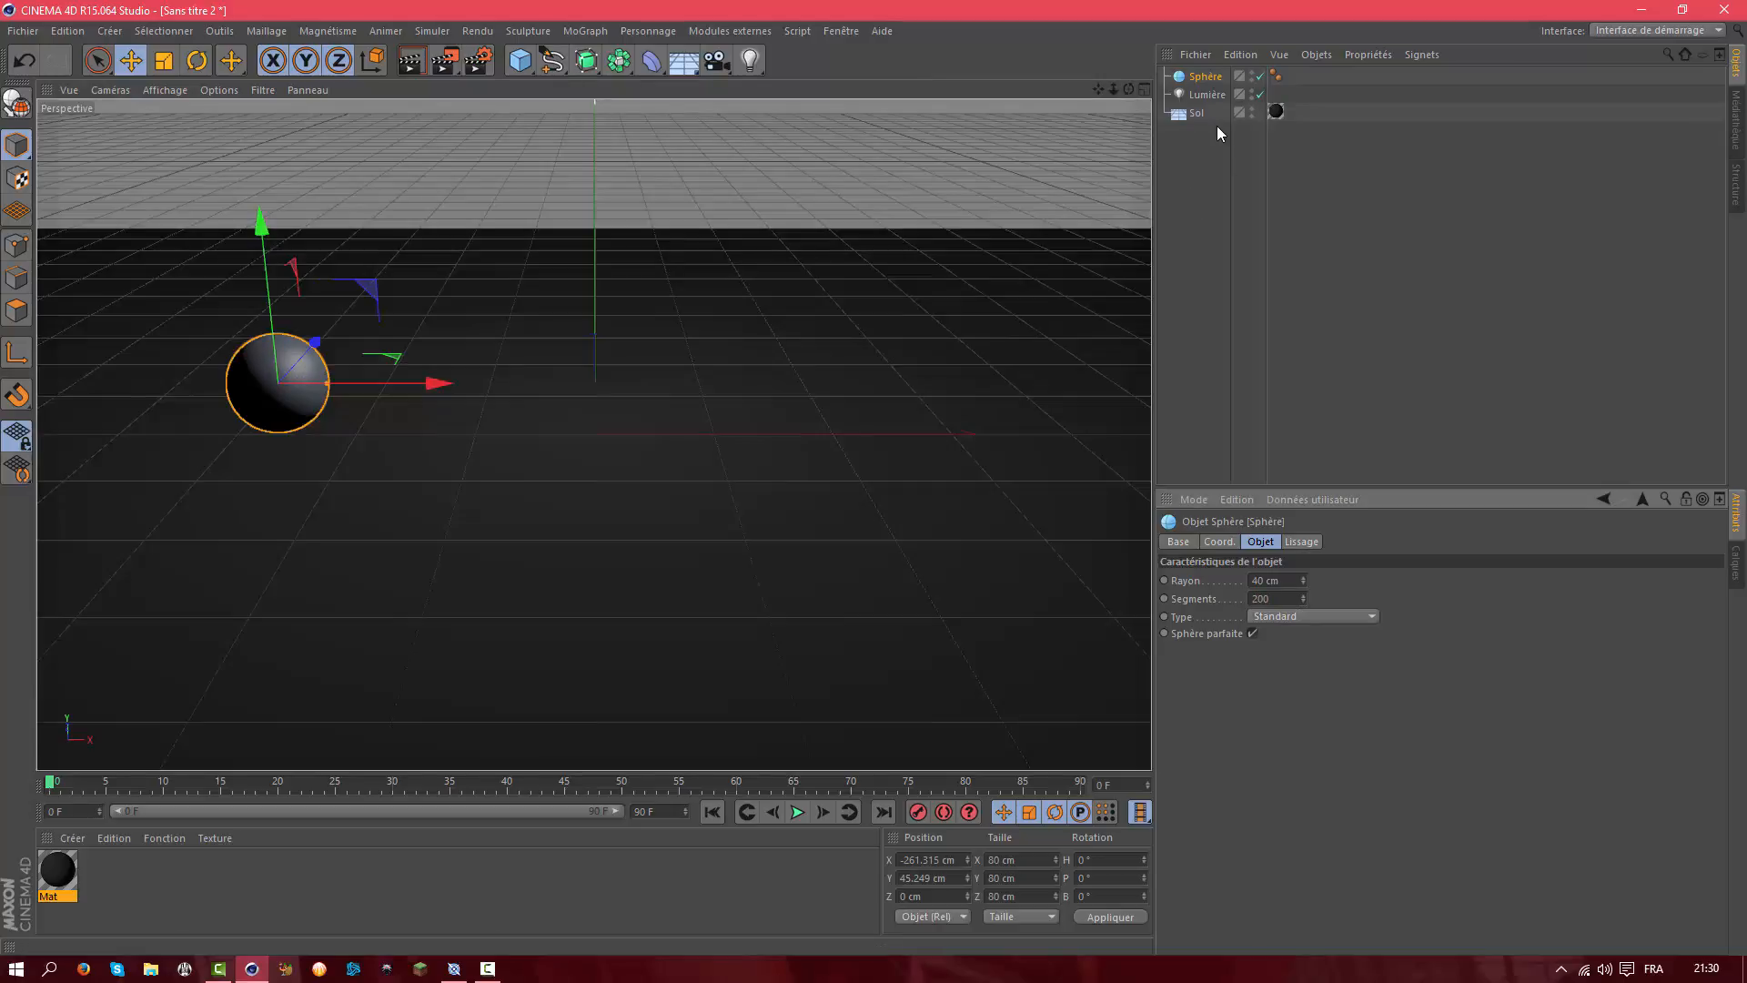
left_click(1212, 117)
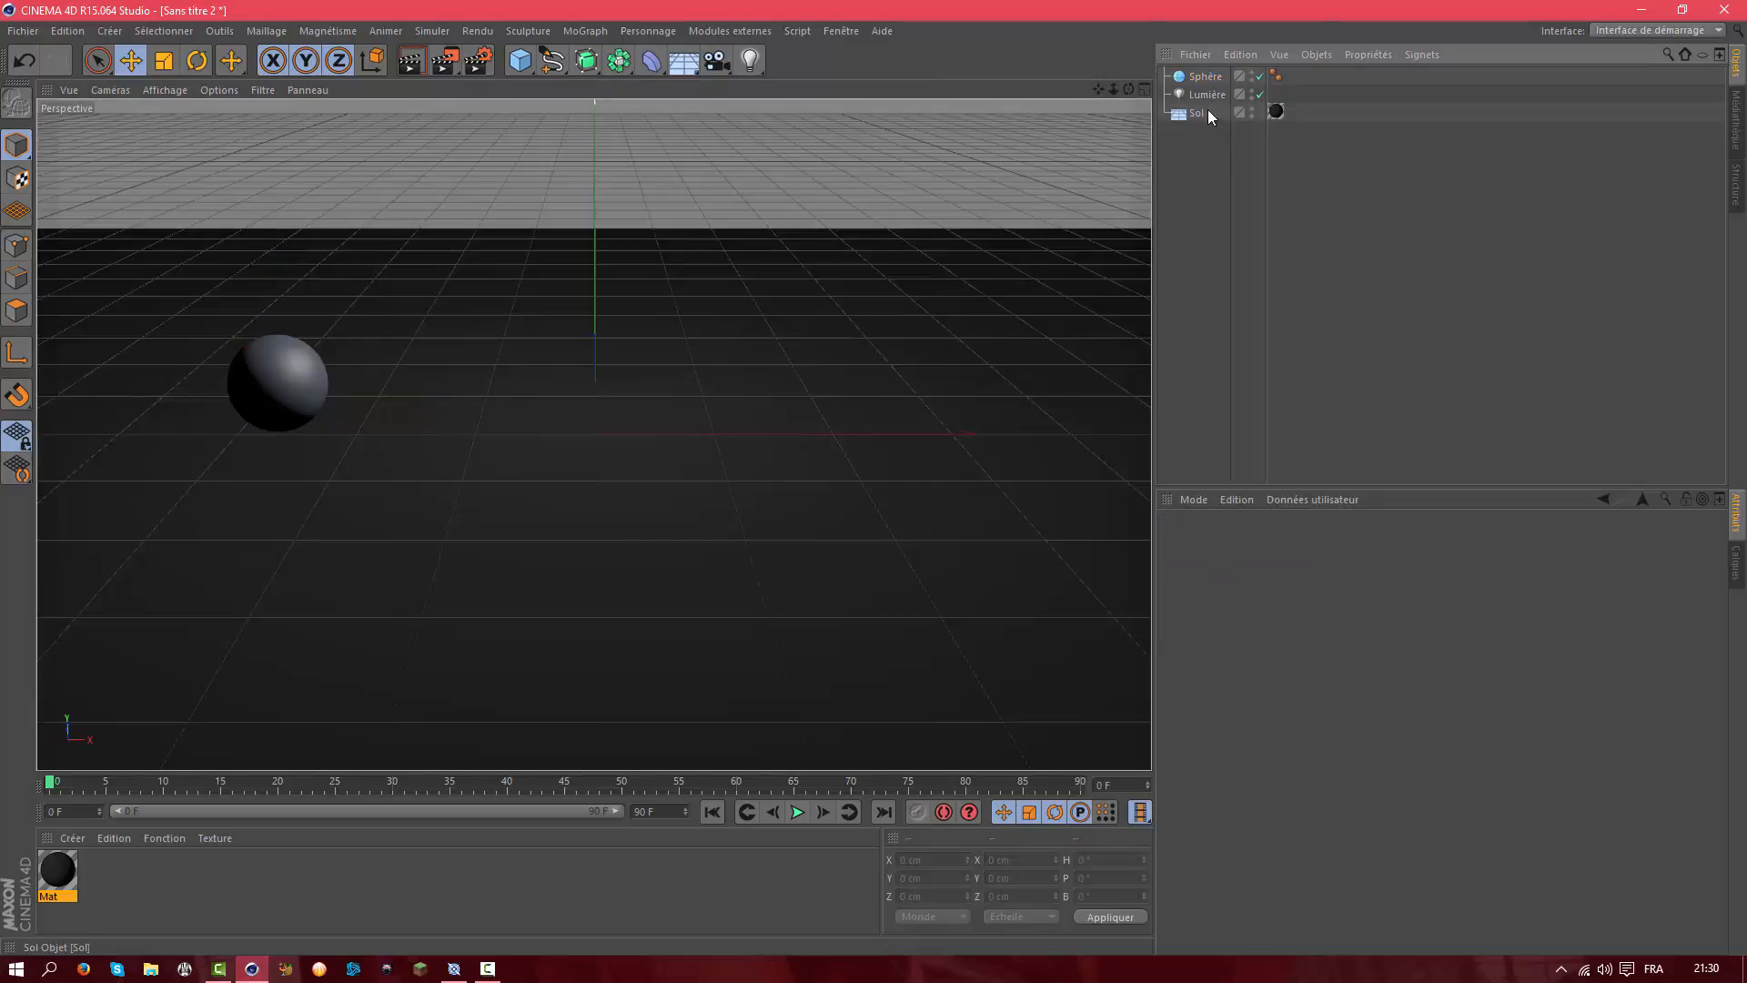
left_click(1207, 78)
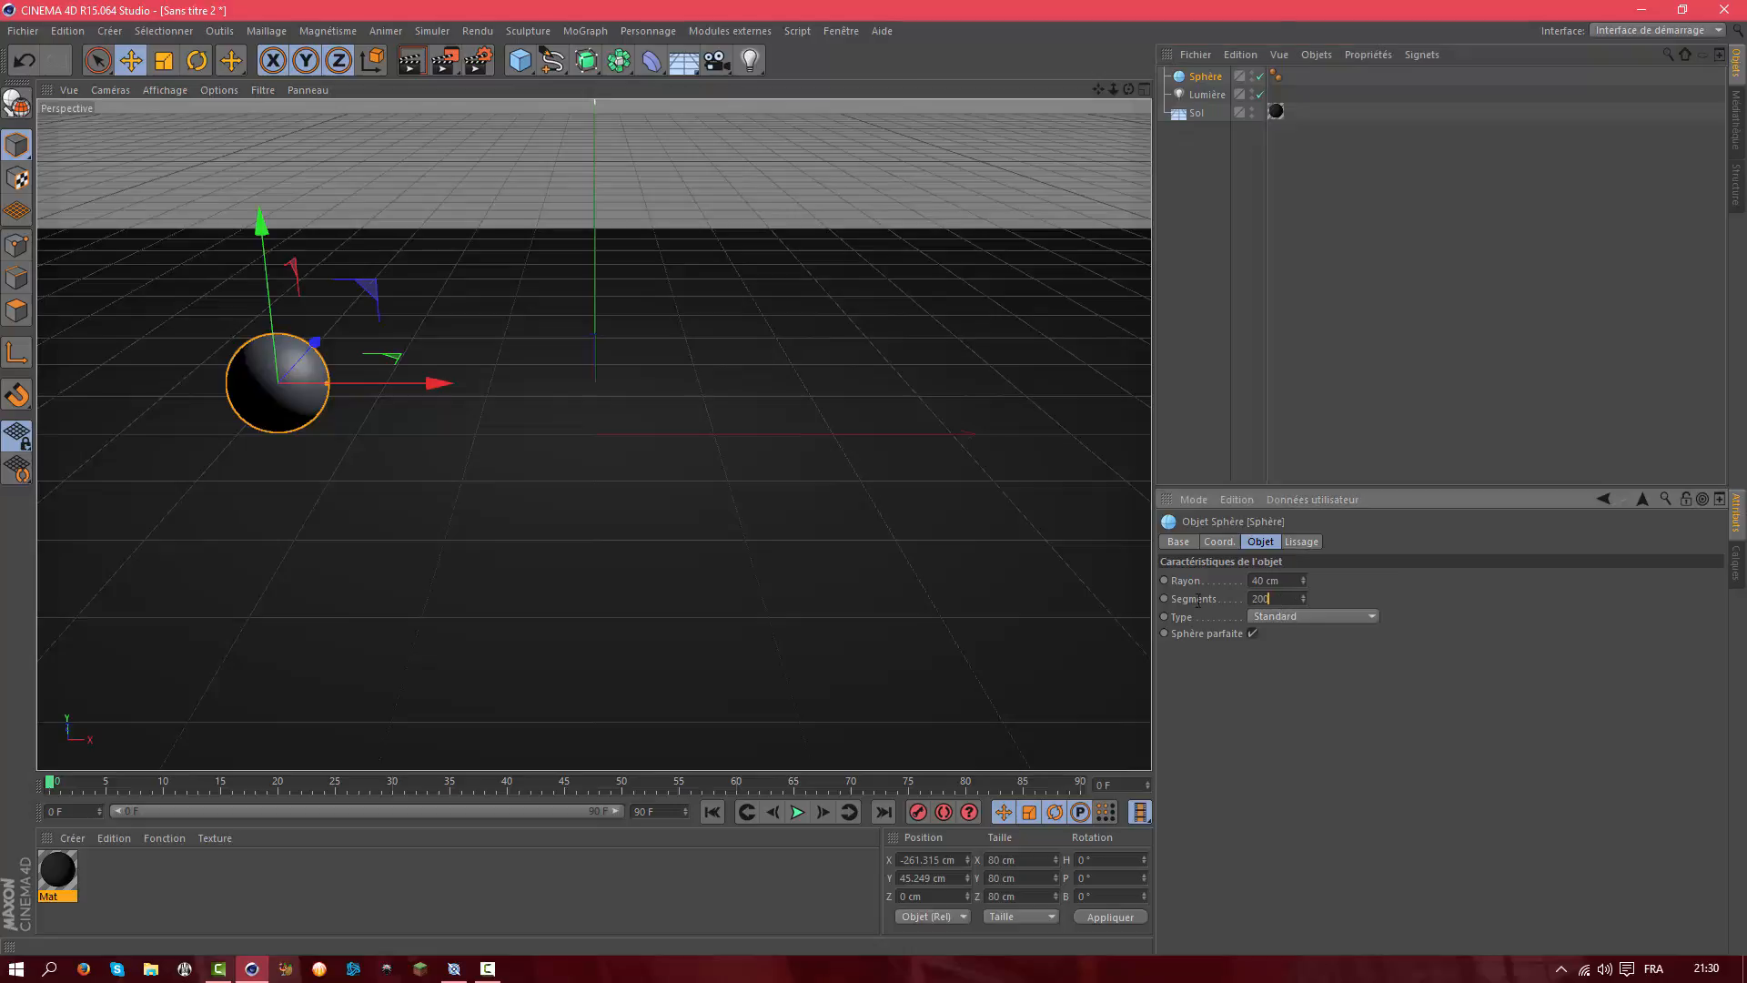
Try 3 and 10 segments on the sphere, and set its segments back to 200
double_click(1284, 601)
type("3")
key("Return")
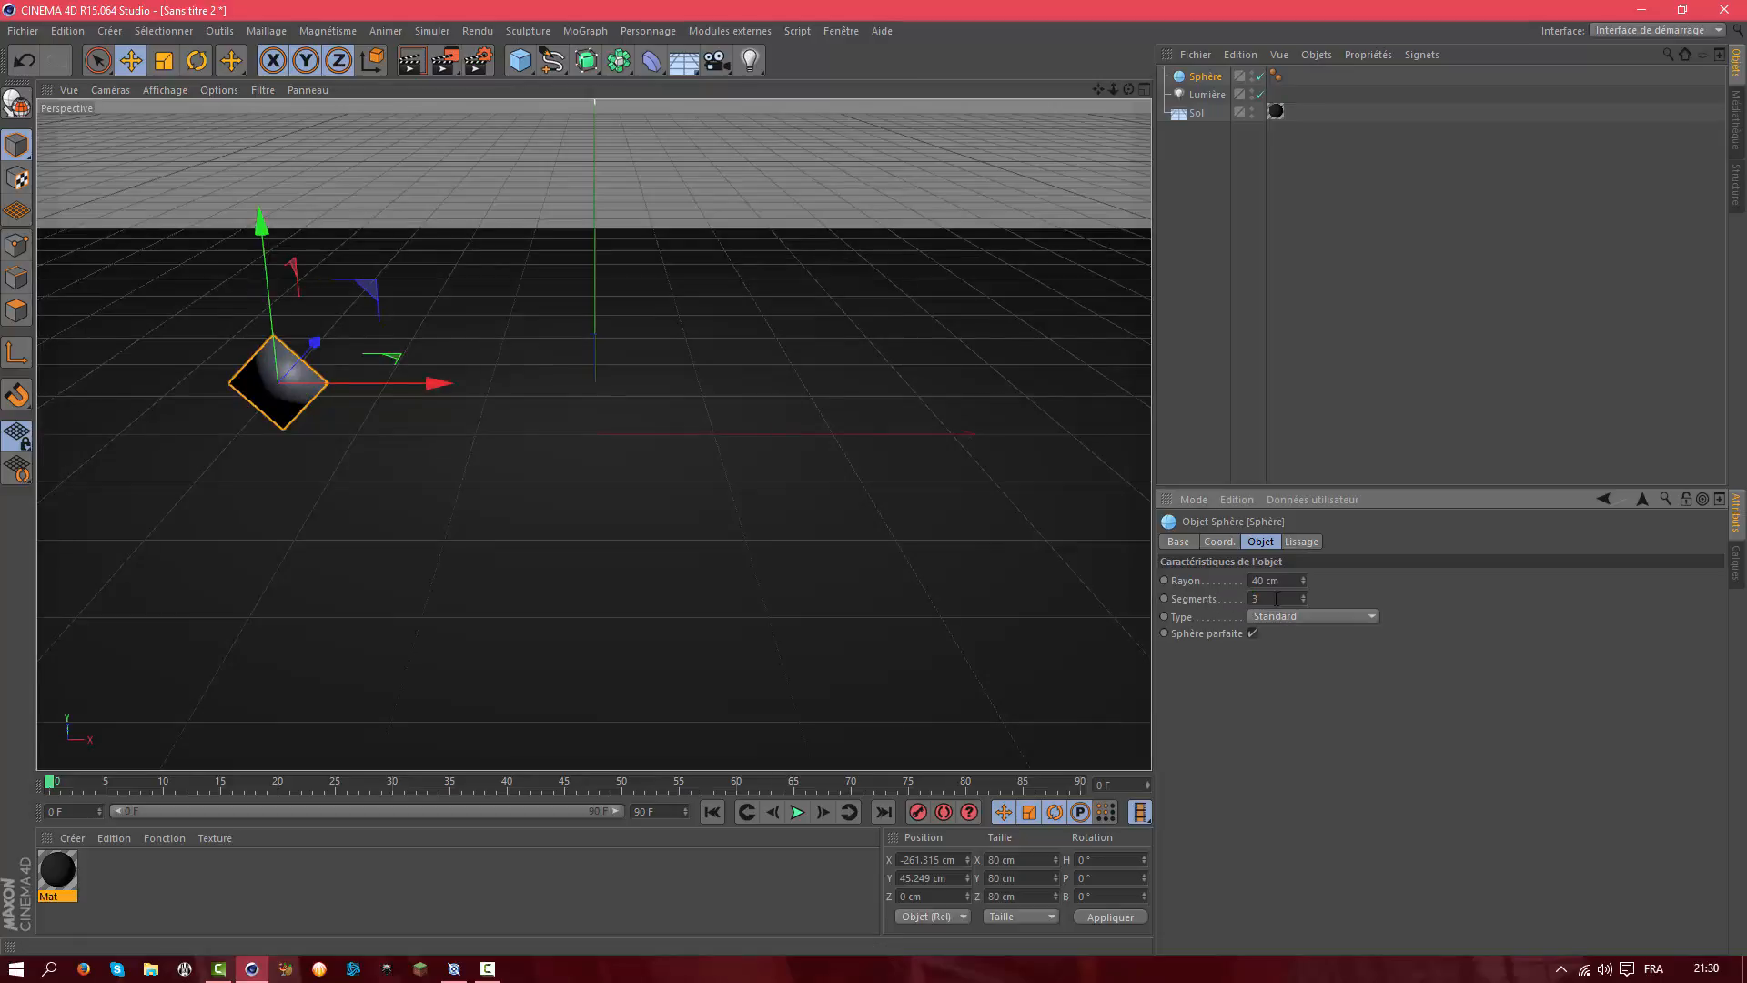
double_click(1274, 599)
type("10")
key("Return")
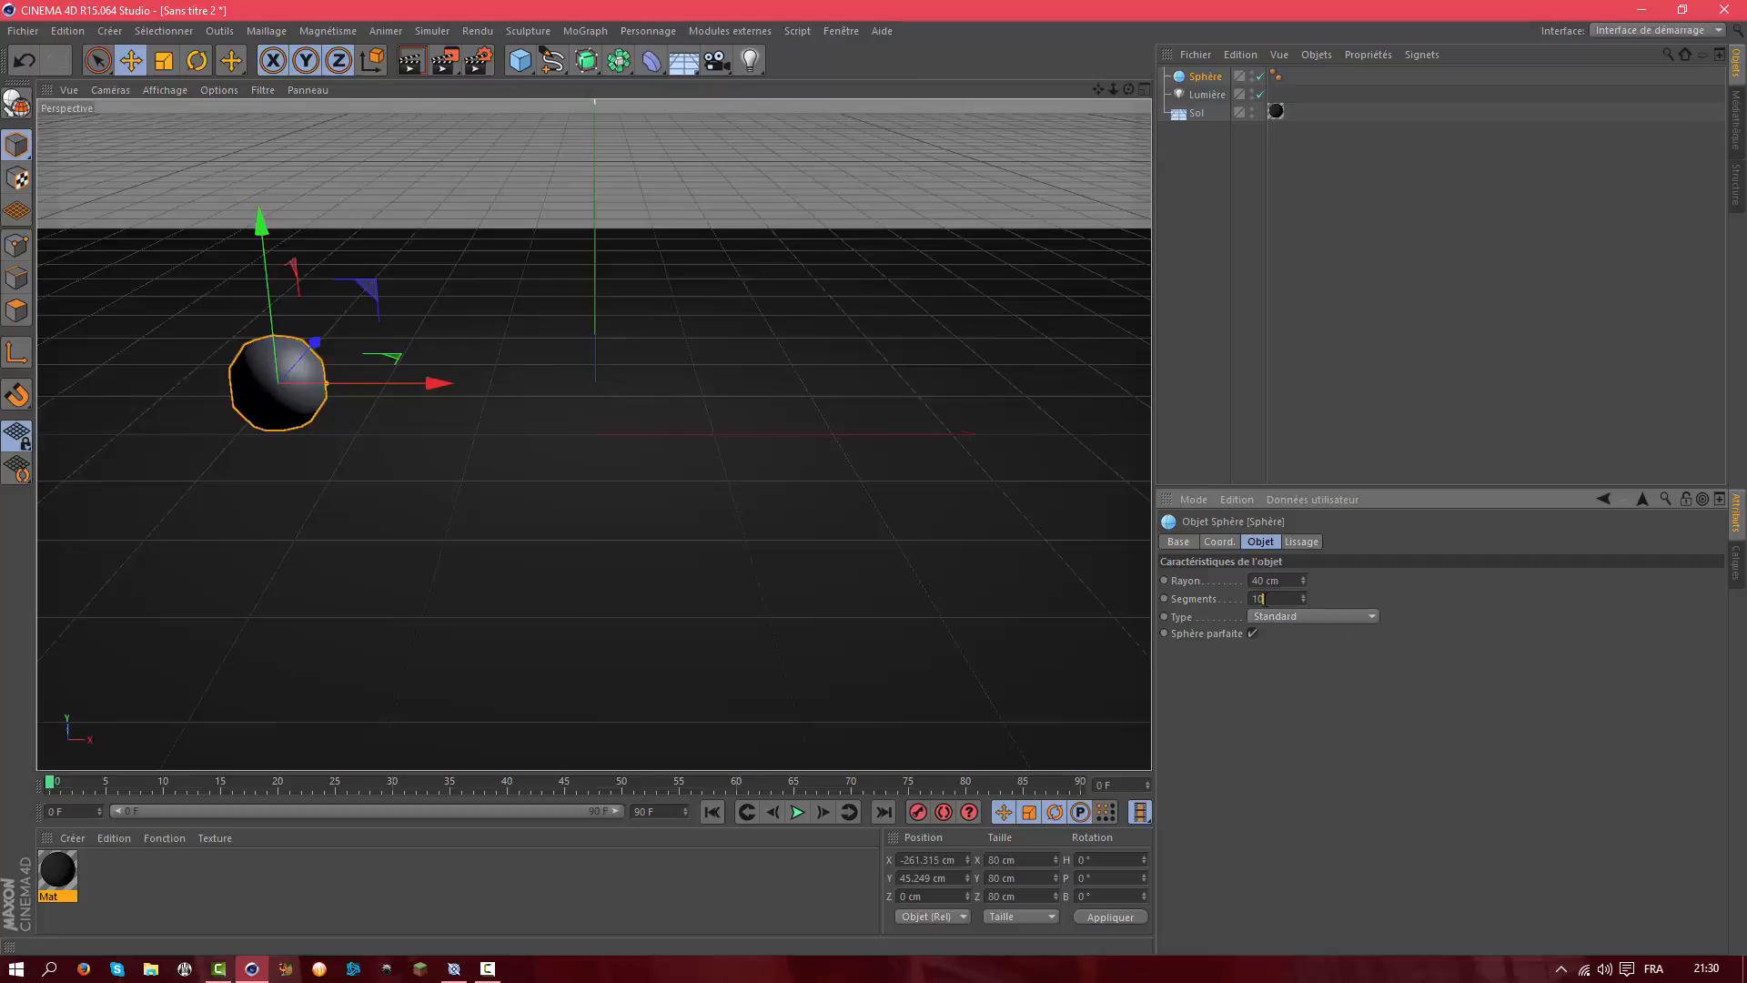
left_click_drag(1264, 599, 1156, 595)
type("200")
key("Return")
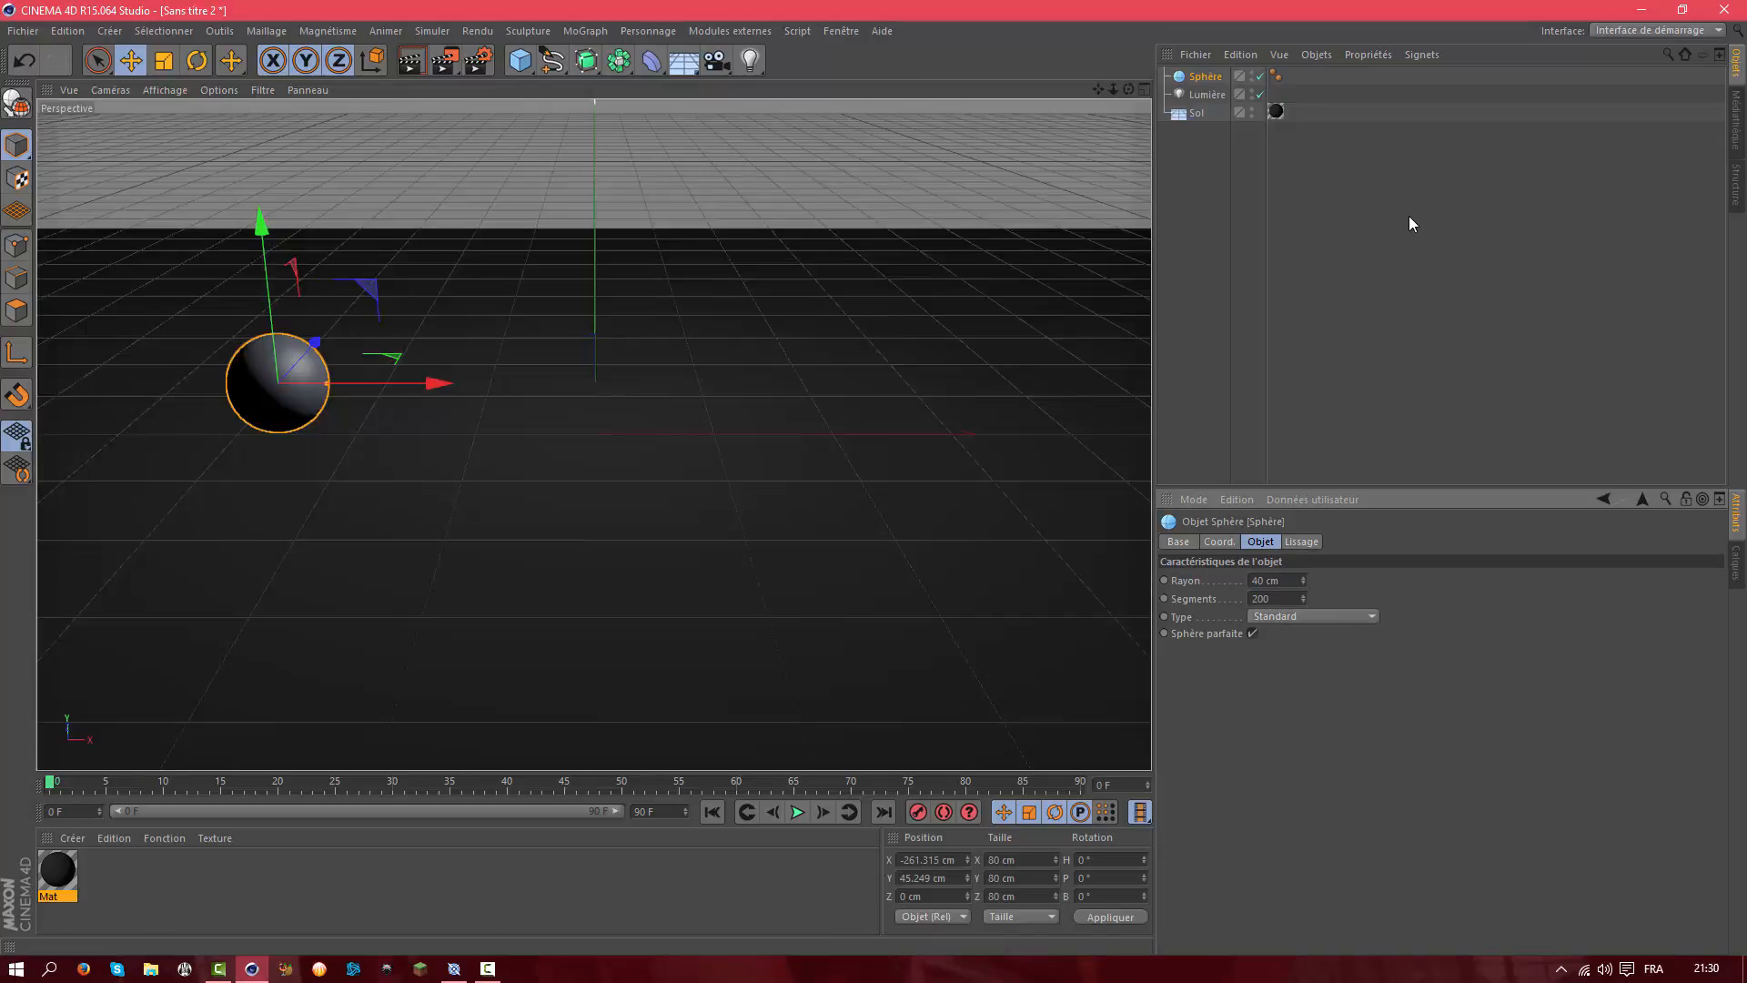
Duplicate the sphere twice and move one copy across the floor to the back right of the scene
key("ctrl+c")
key("ctrl+v")
key("ctrl+v")
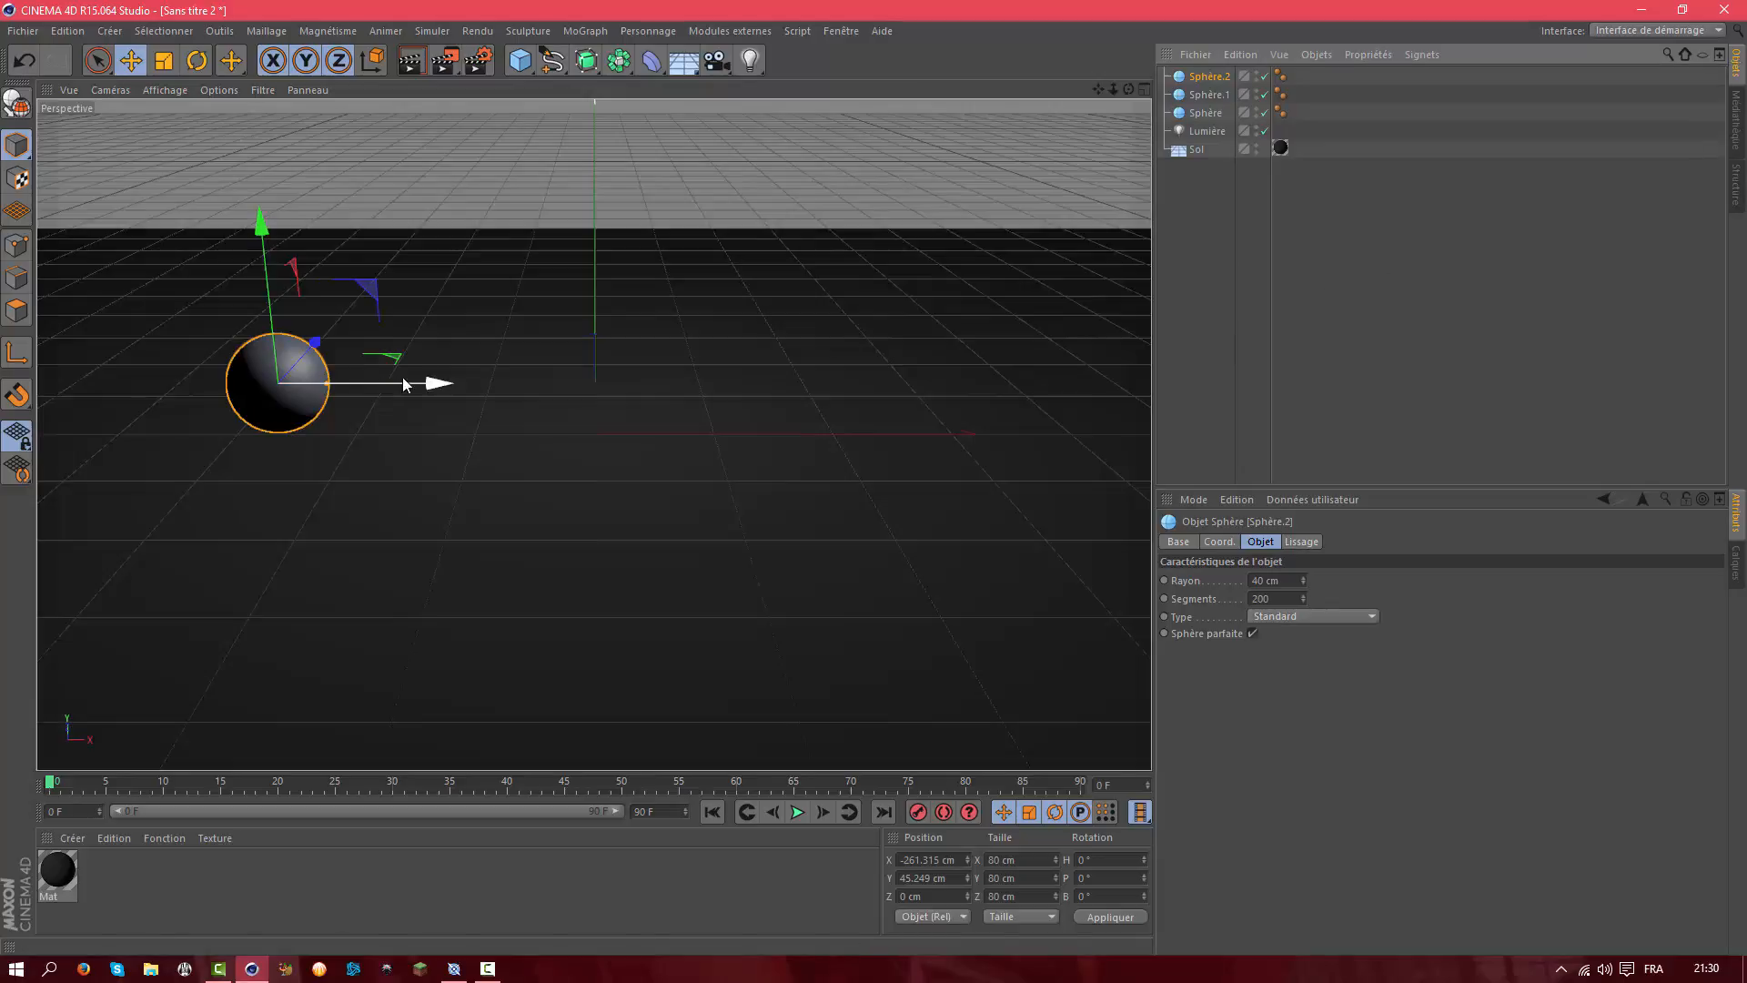
left_click_drag(435, 383, 1137, 382)
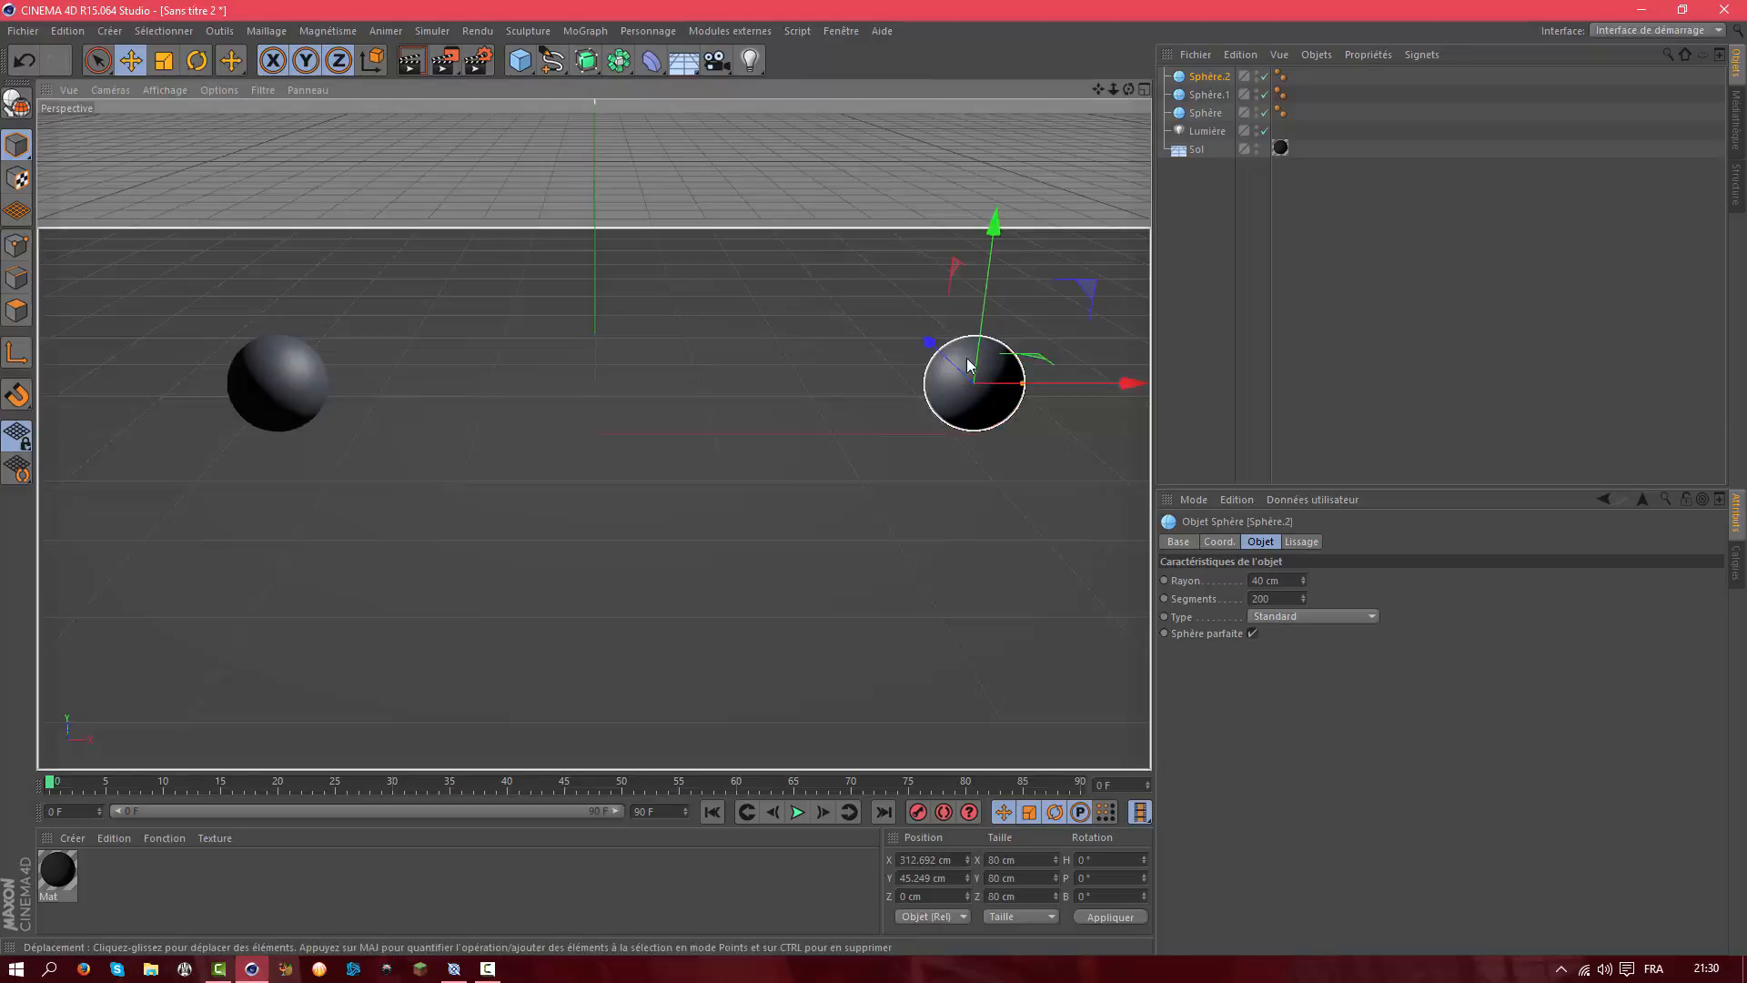
left_click_drag(936, 348, 736, 284)
Move the original sphere to about X 219, Z -255 cm, front right of the scene, and set its radius to 30 cm
left_click(262, 402)
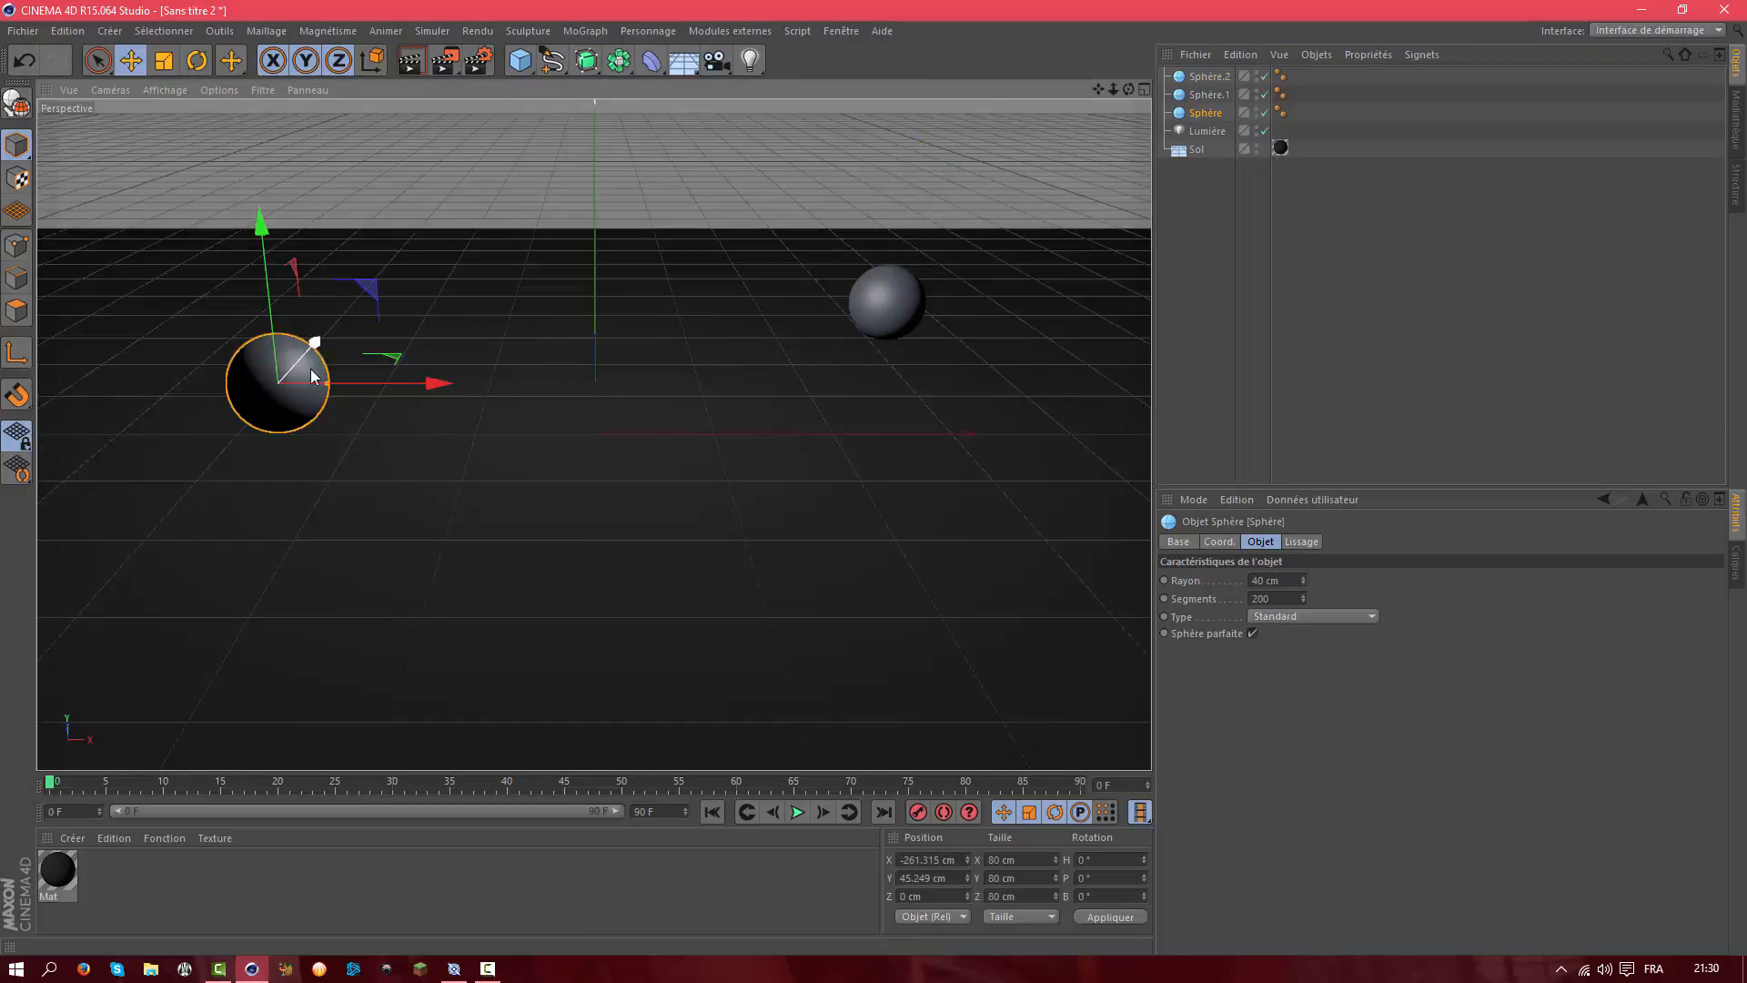
left_click_drag(312, 376, 965, 517)
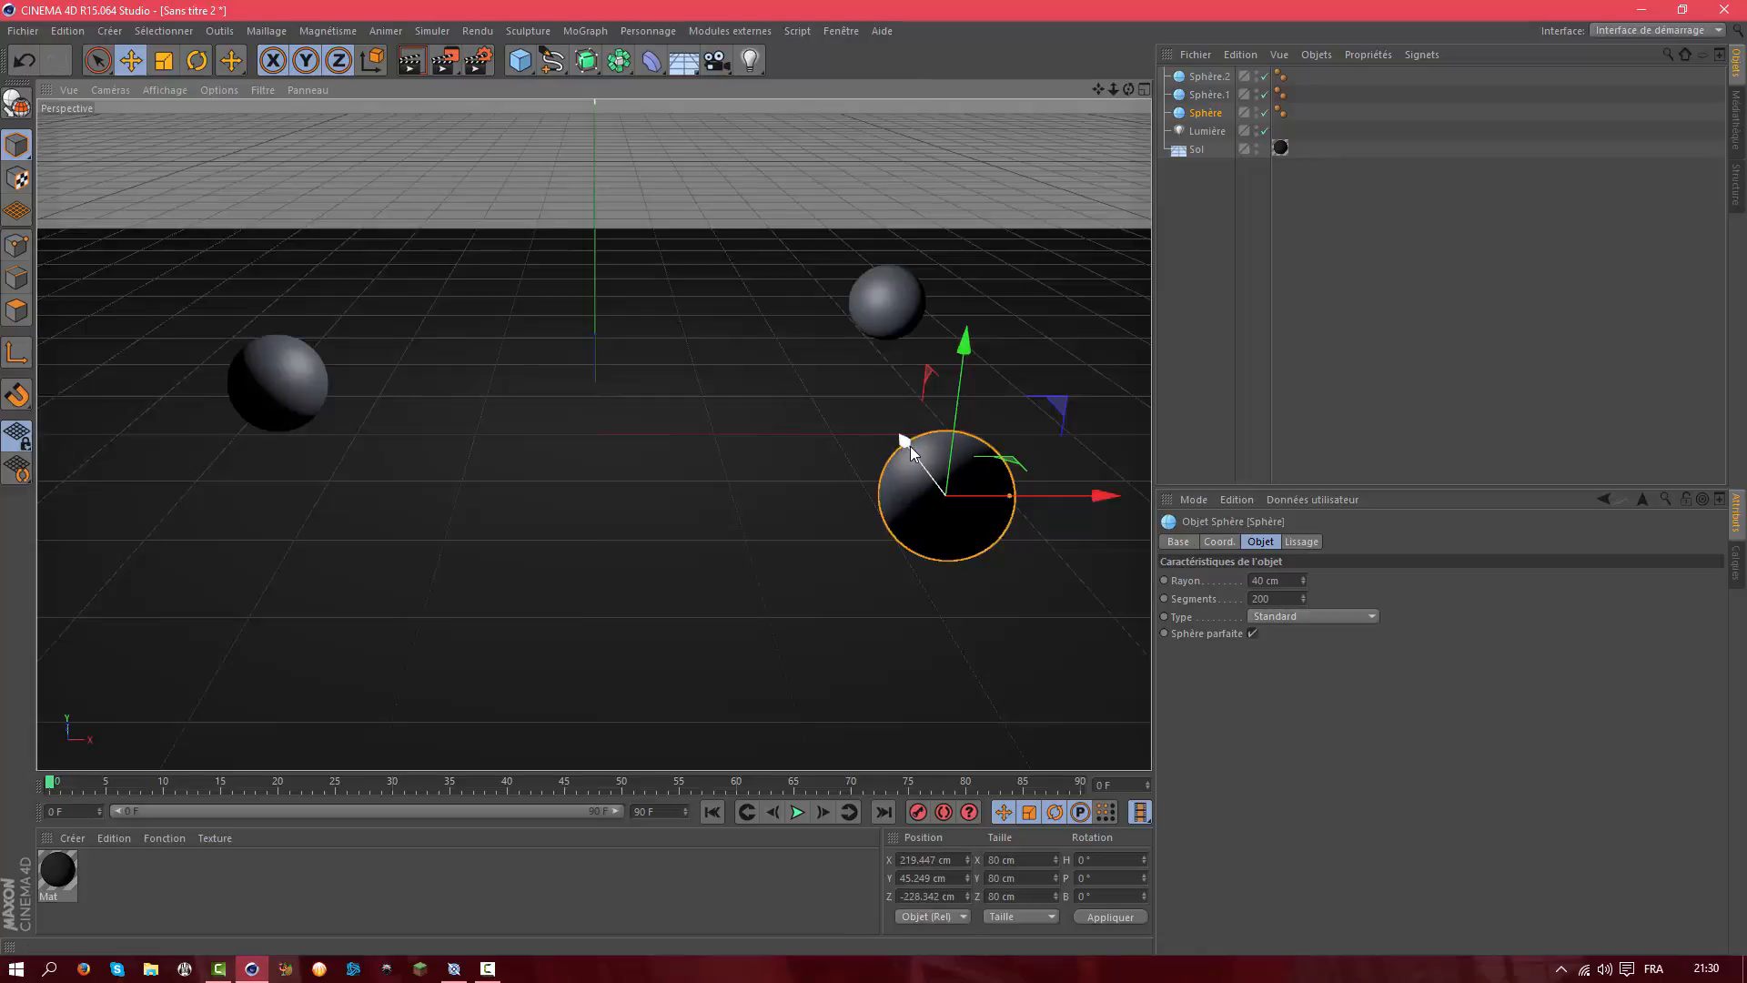
left_click_drag(910, 446, 919, 479)
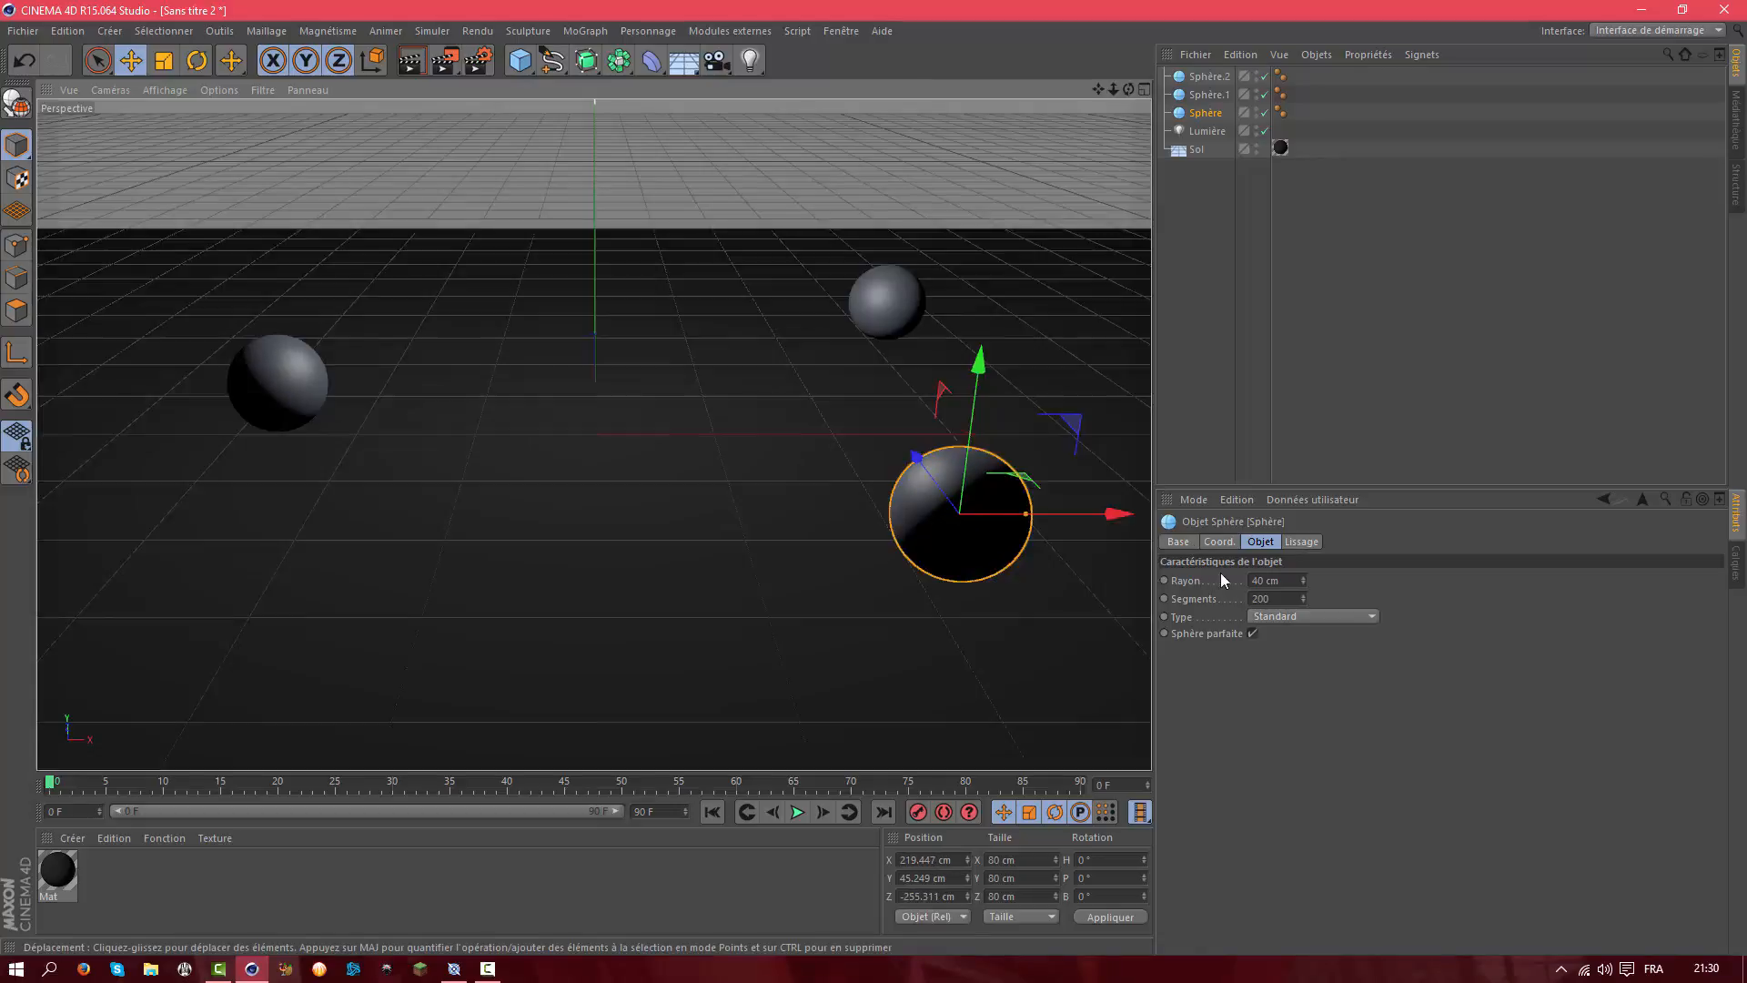
left_click_drag(1292, 579, 1150, 557)
type("30")
left_click(1309, 762)
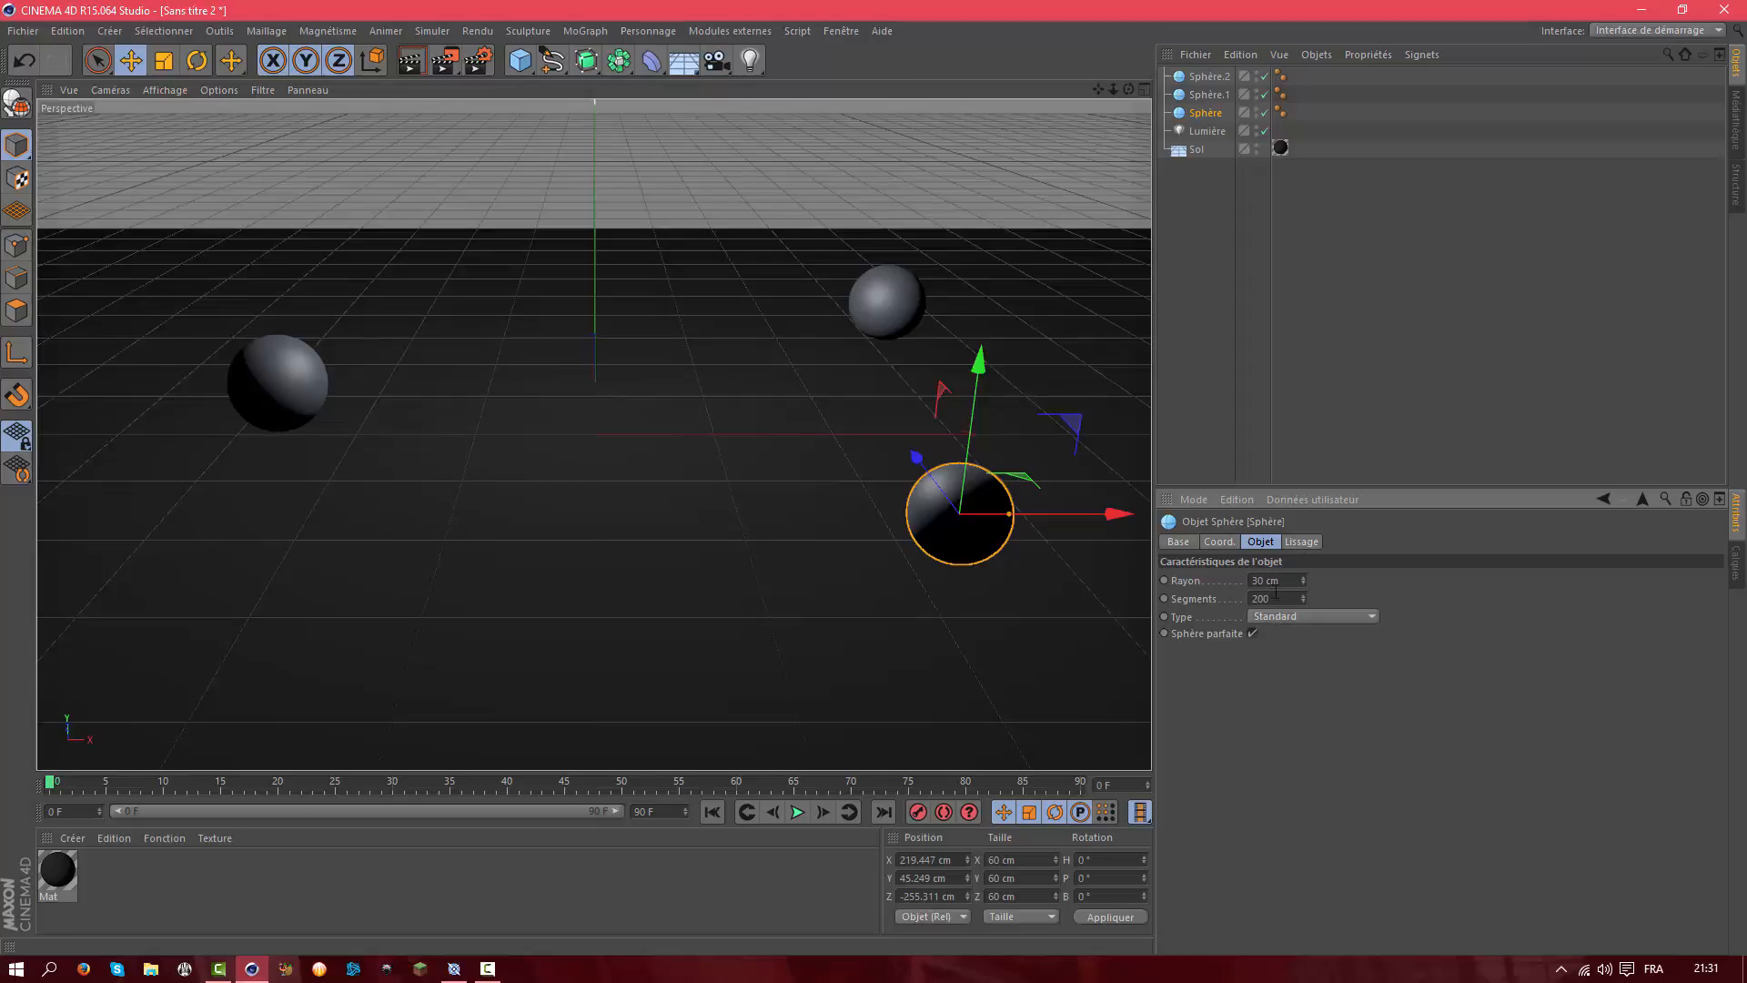
left_click(1036, 669)
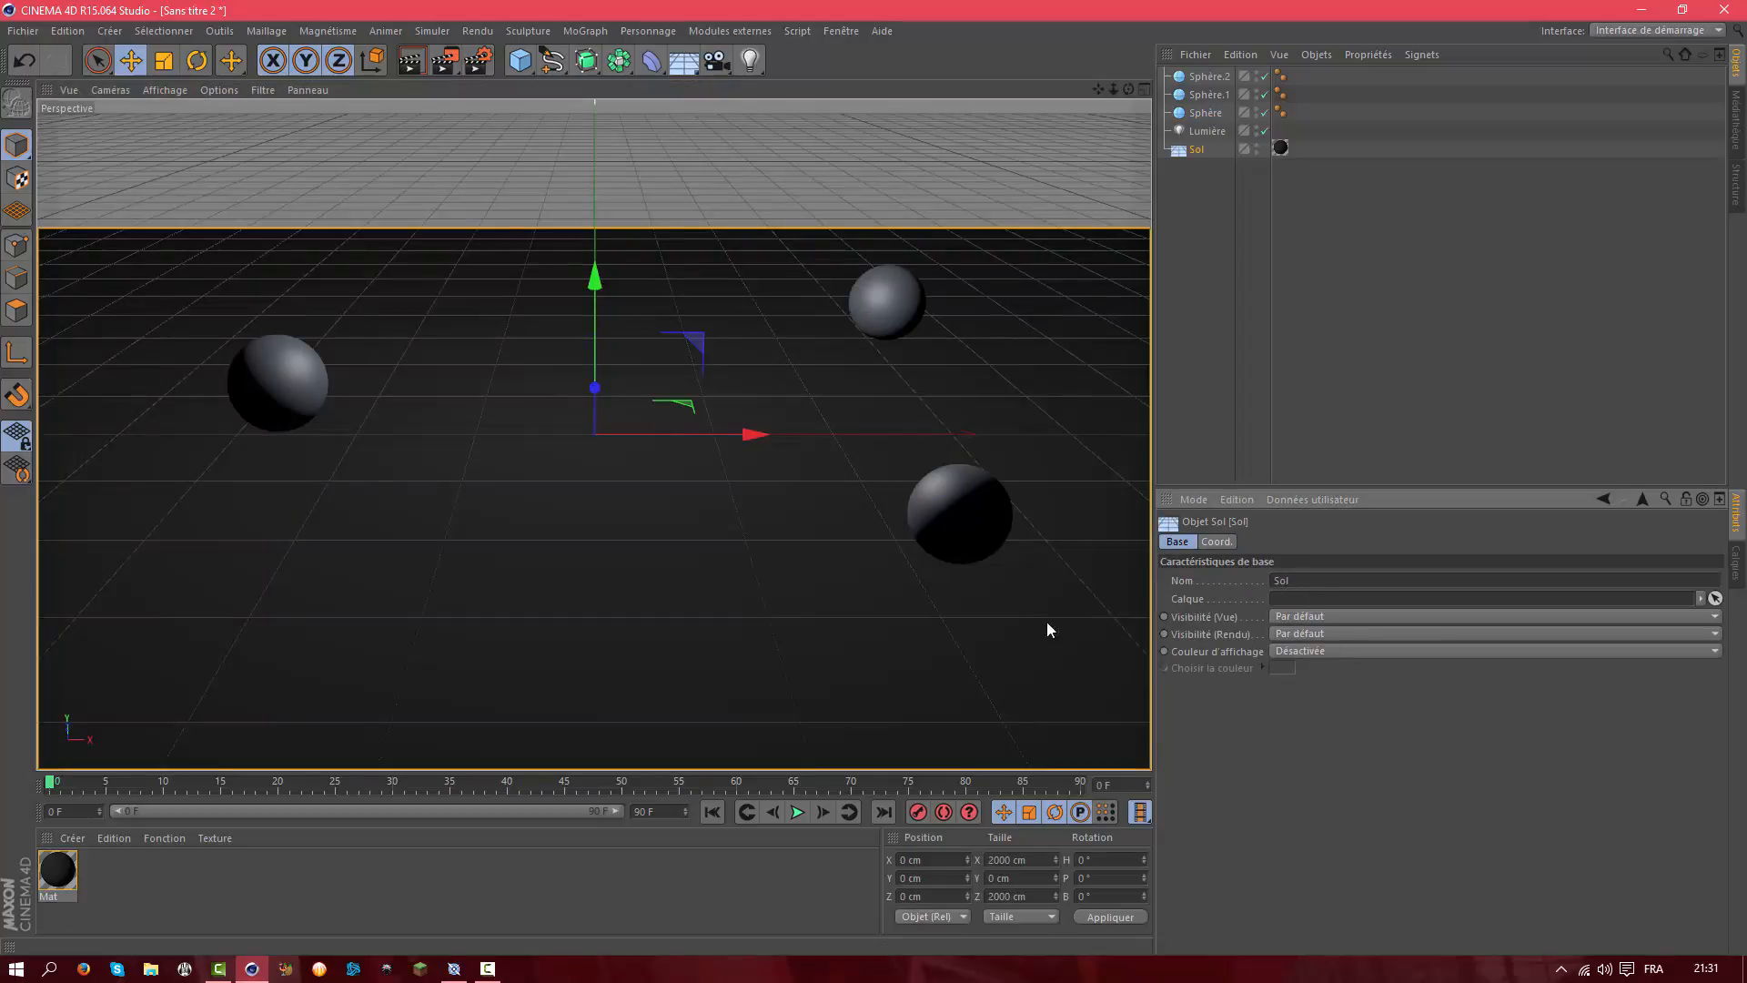
left_click(1210, 174)
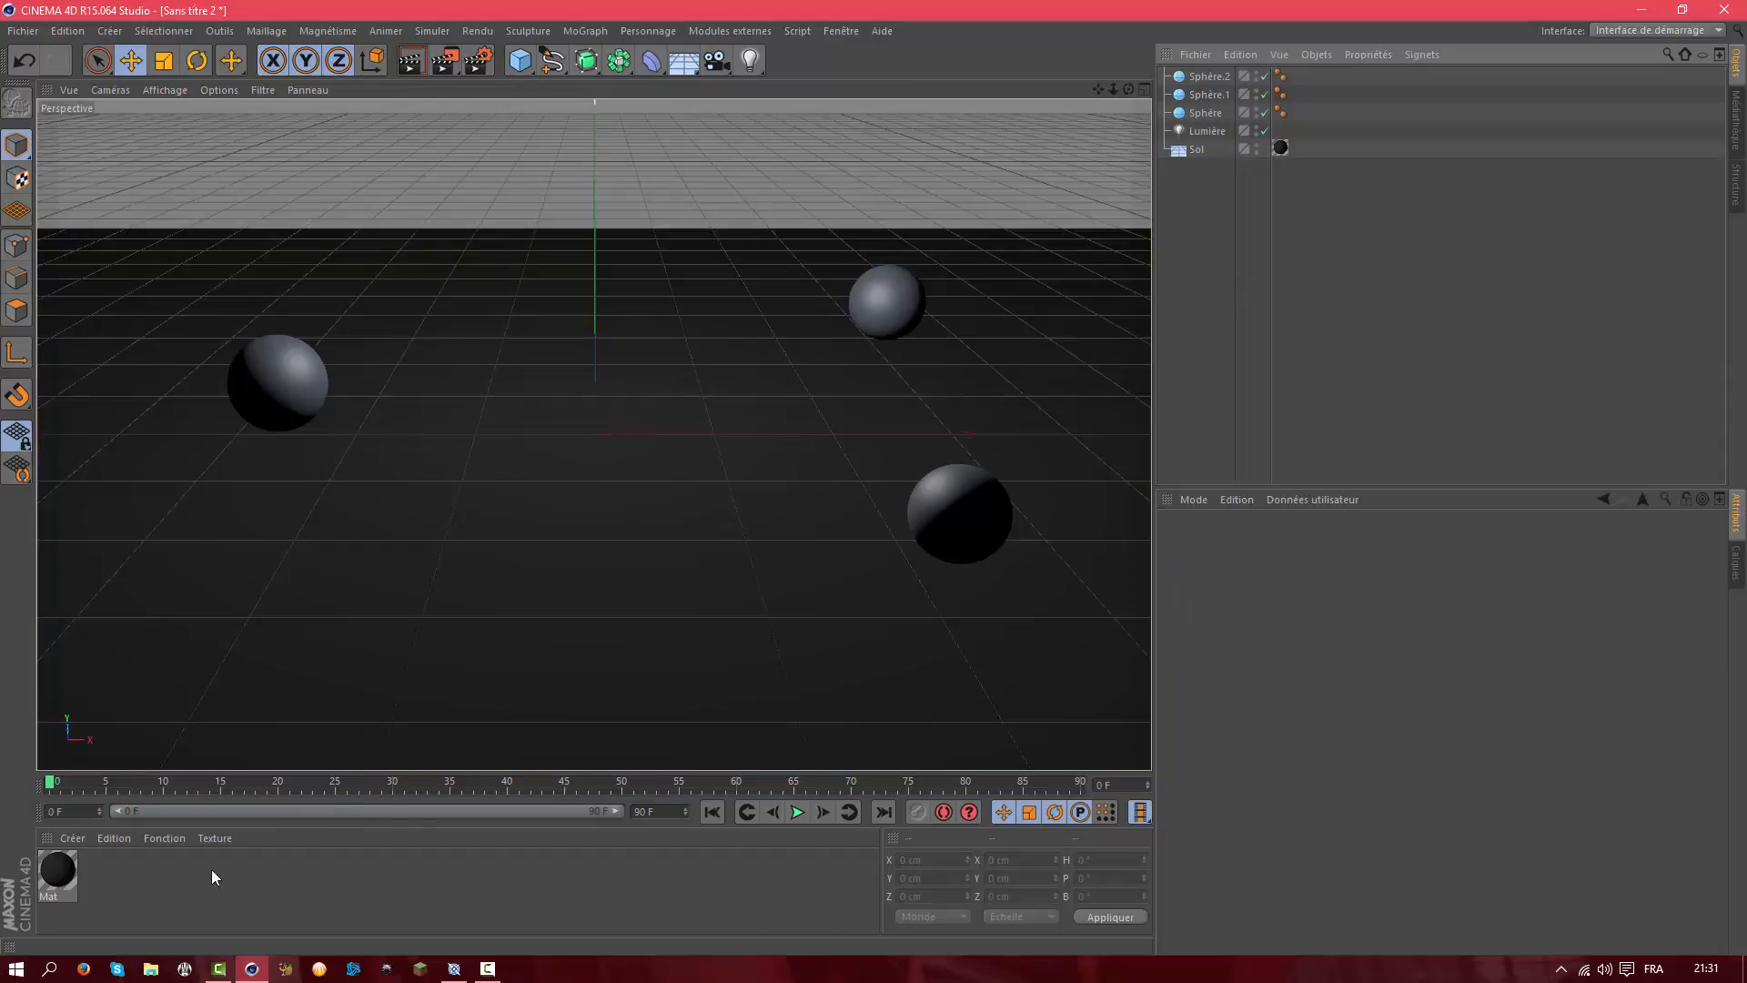
Create a new material and enable its Transparence with an intensity of 75 %
double_click(172, 870)
double_click(57, 870)
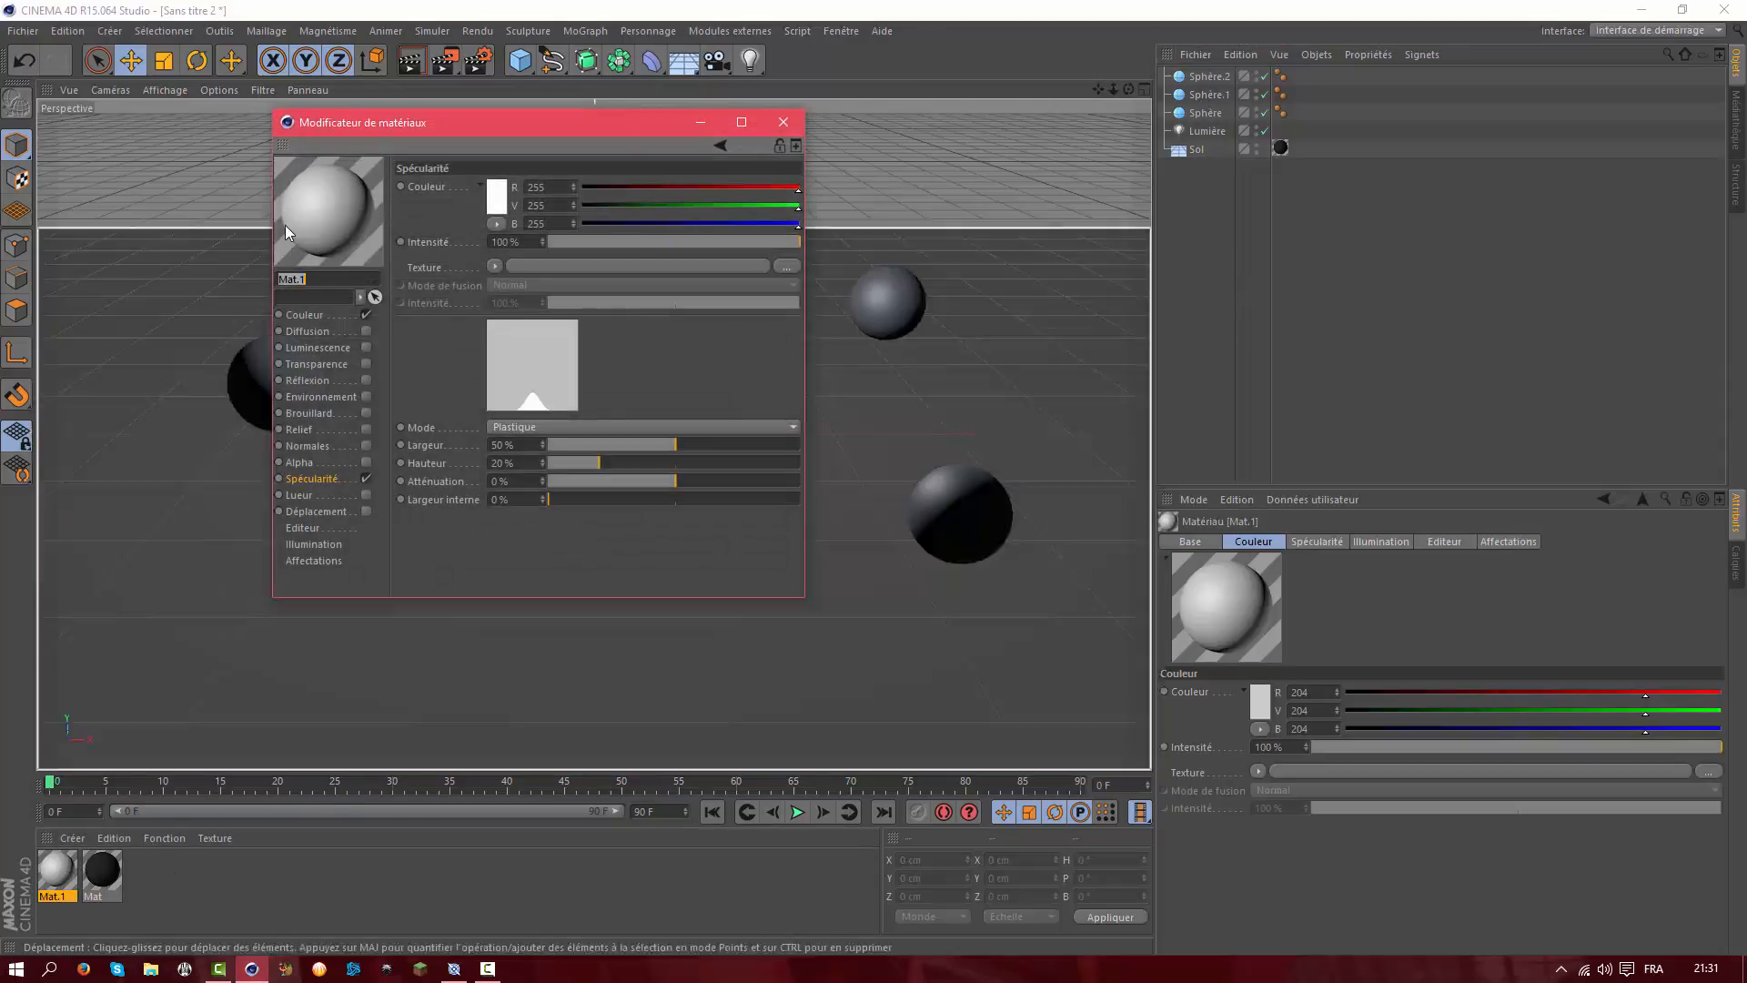
left_click(317, 364)
left_click(365, 363)
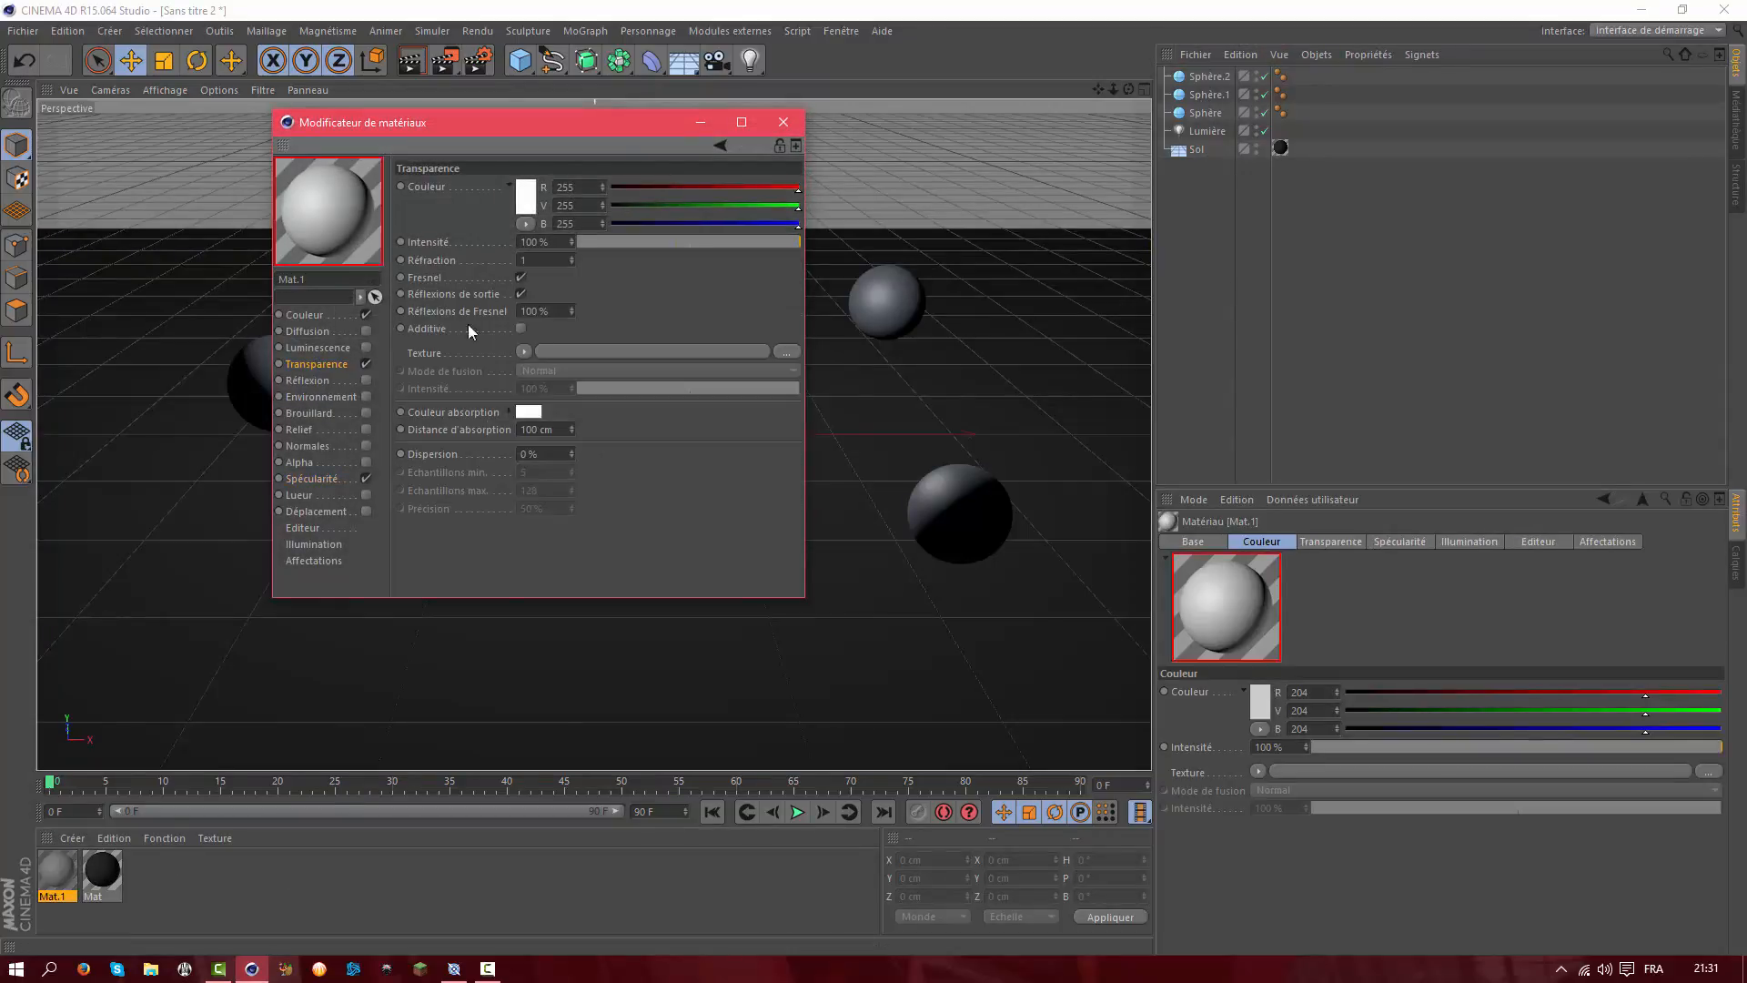
left_click(728, 242)
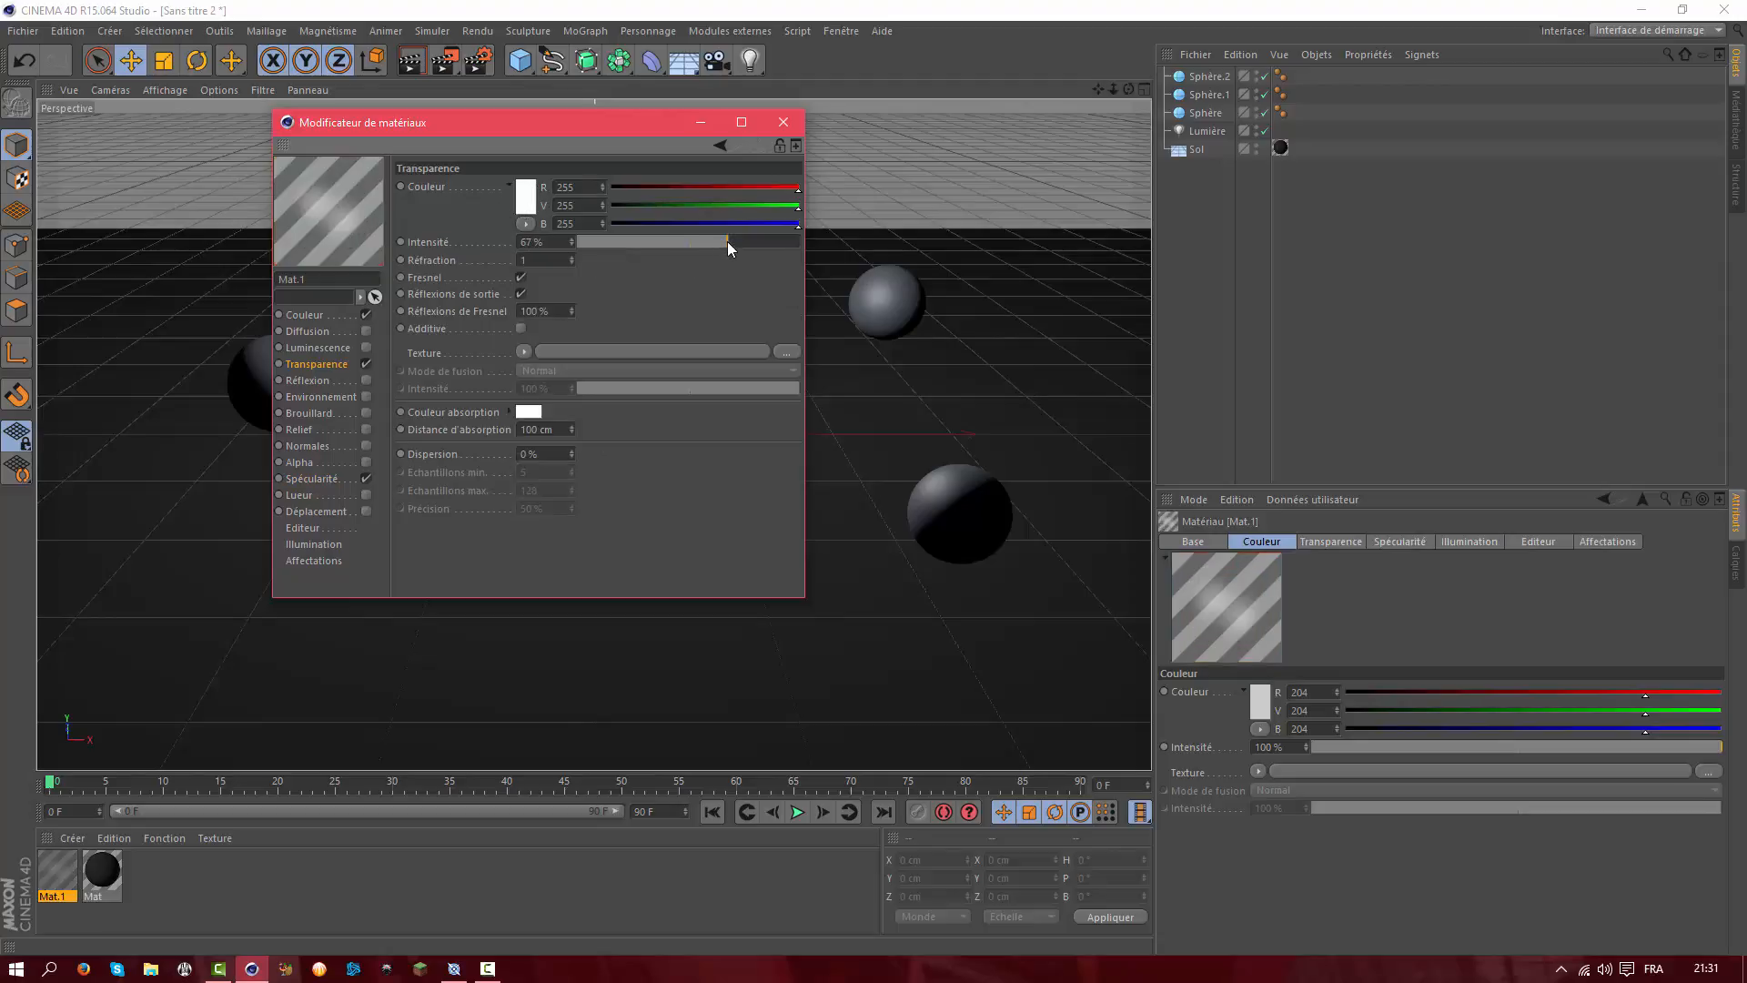
left_click_drag(739, 244, 745, 244)
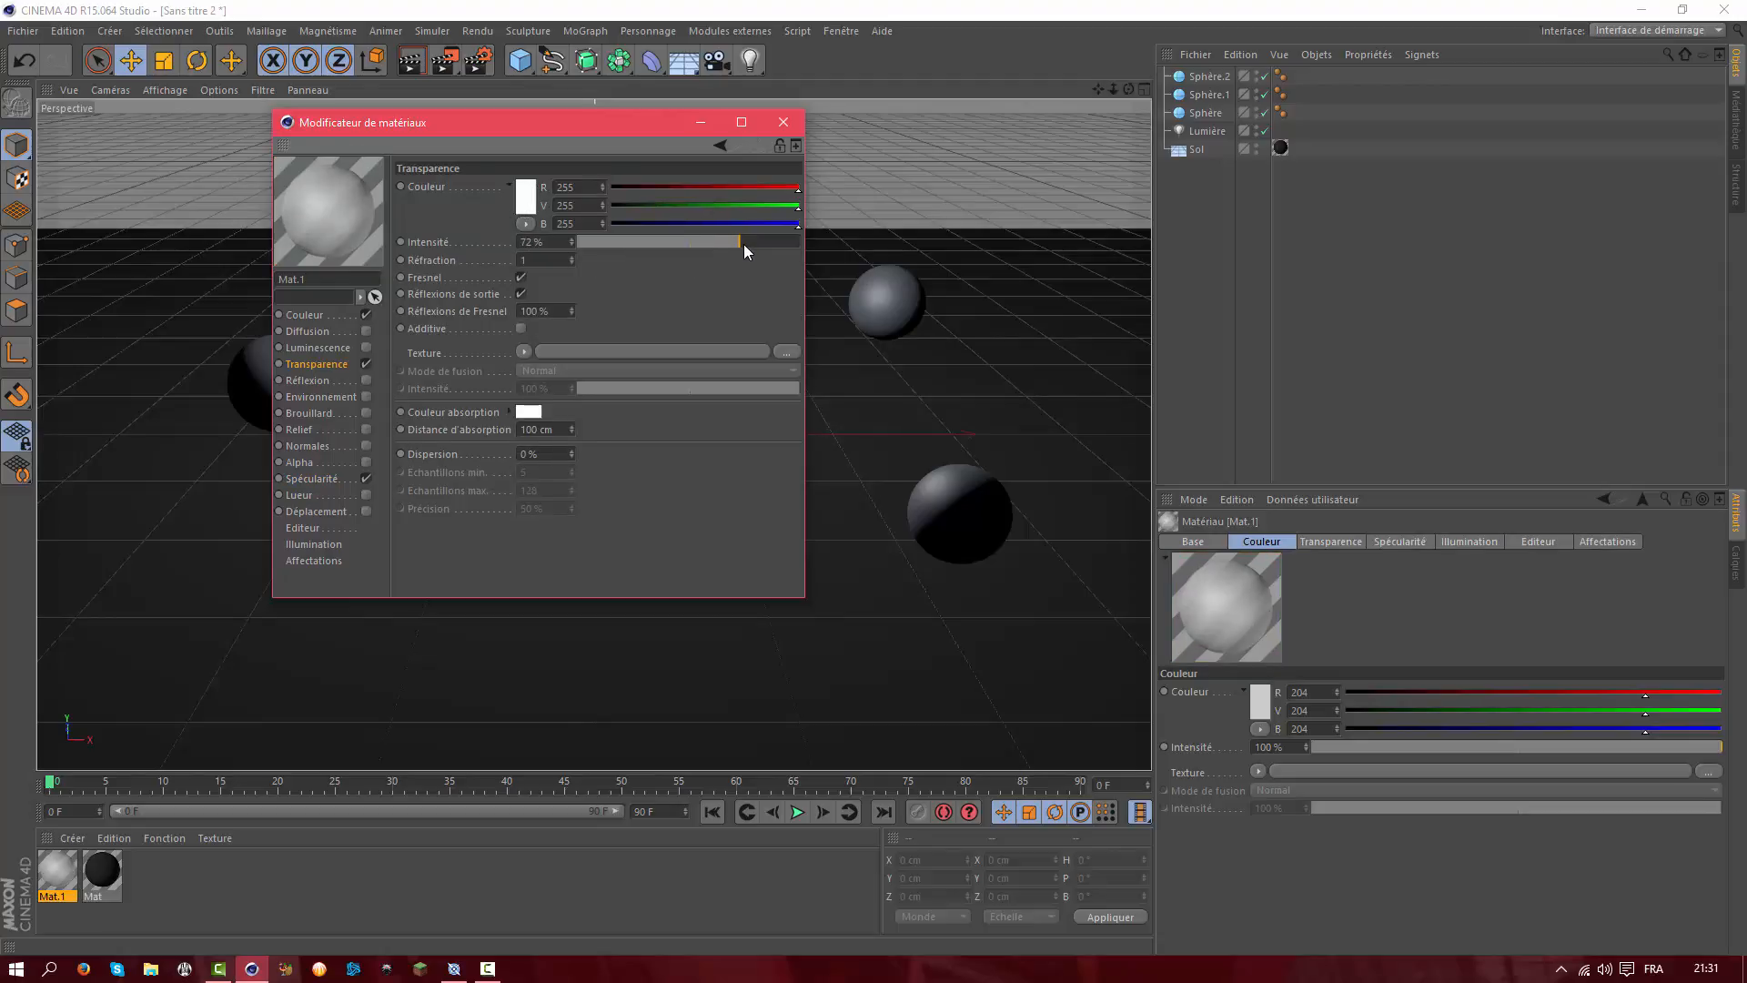
Set the new material's Réfraction to 1.44
left_click(533, 261)
type(".04")
key("Return")
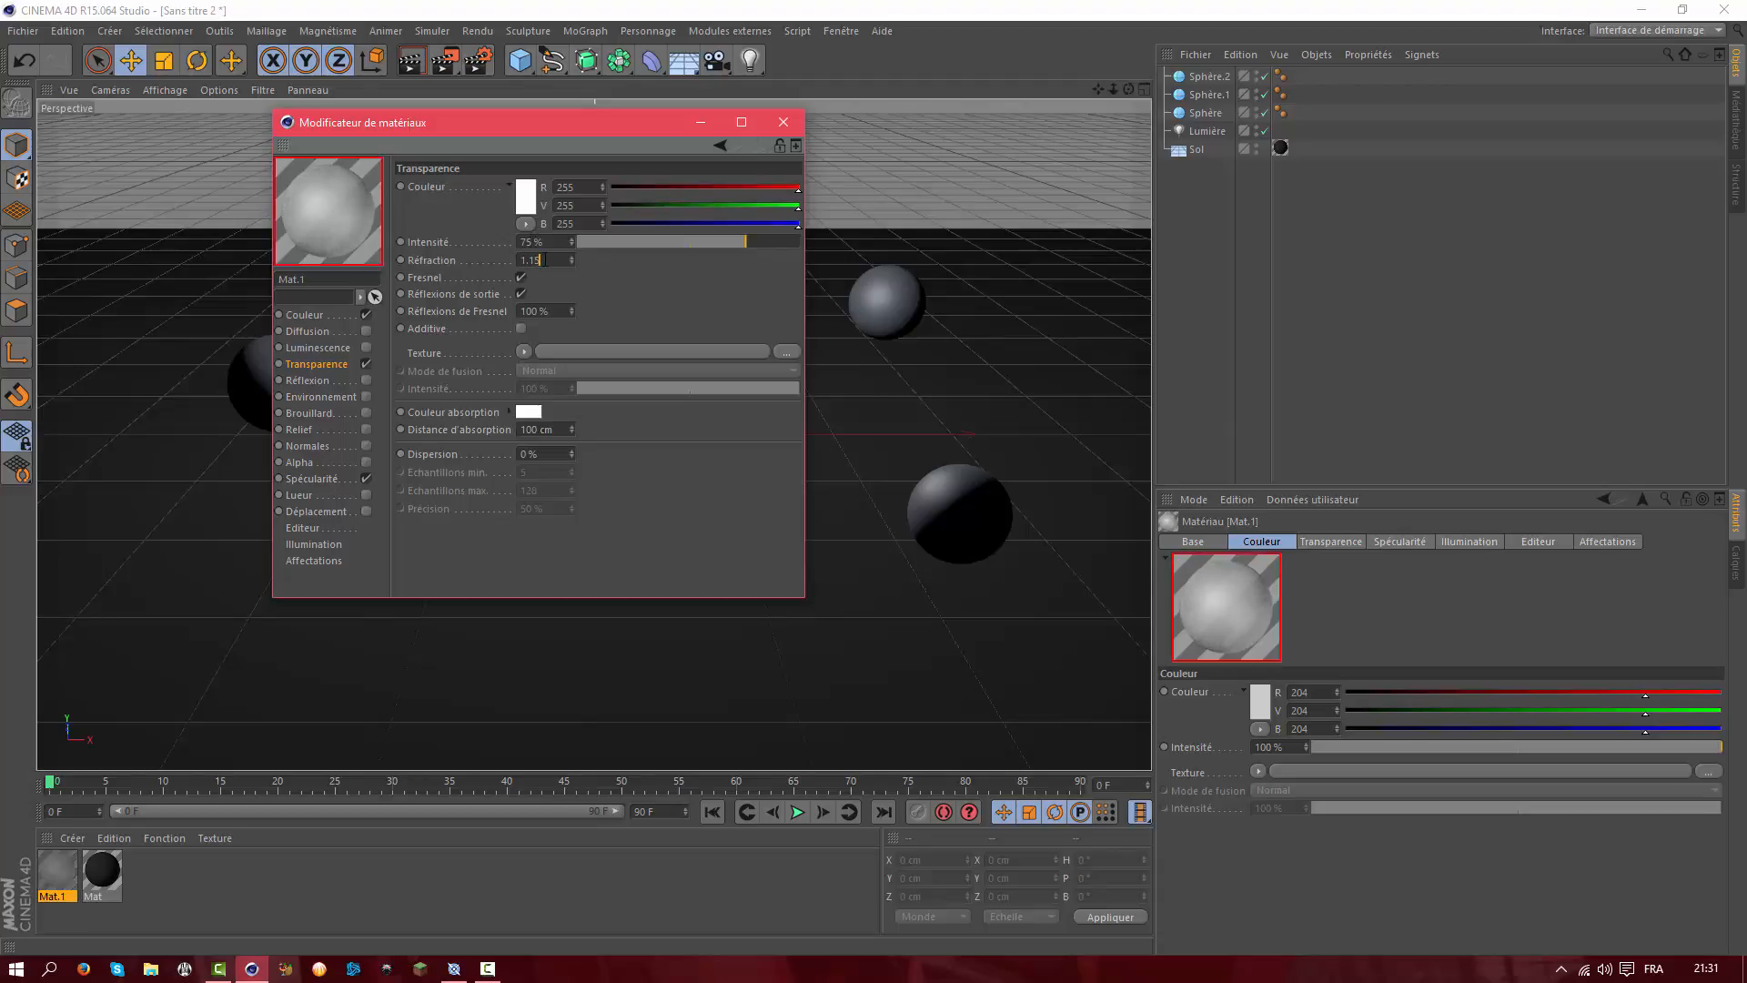
scroll(546, 260, "up", 4)
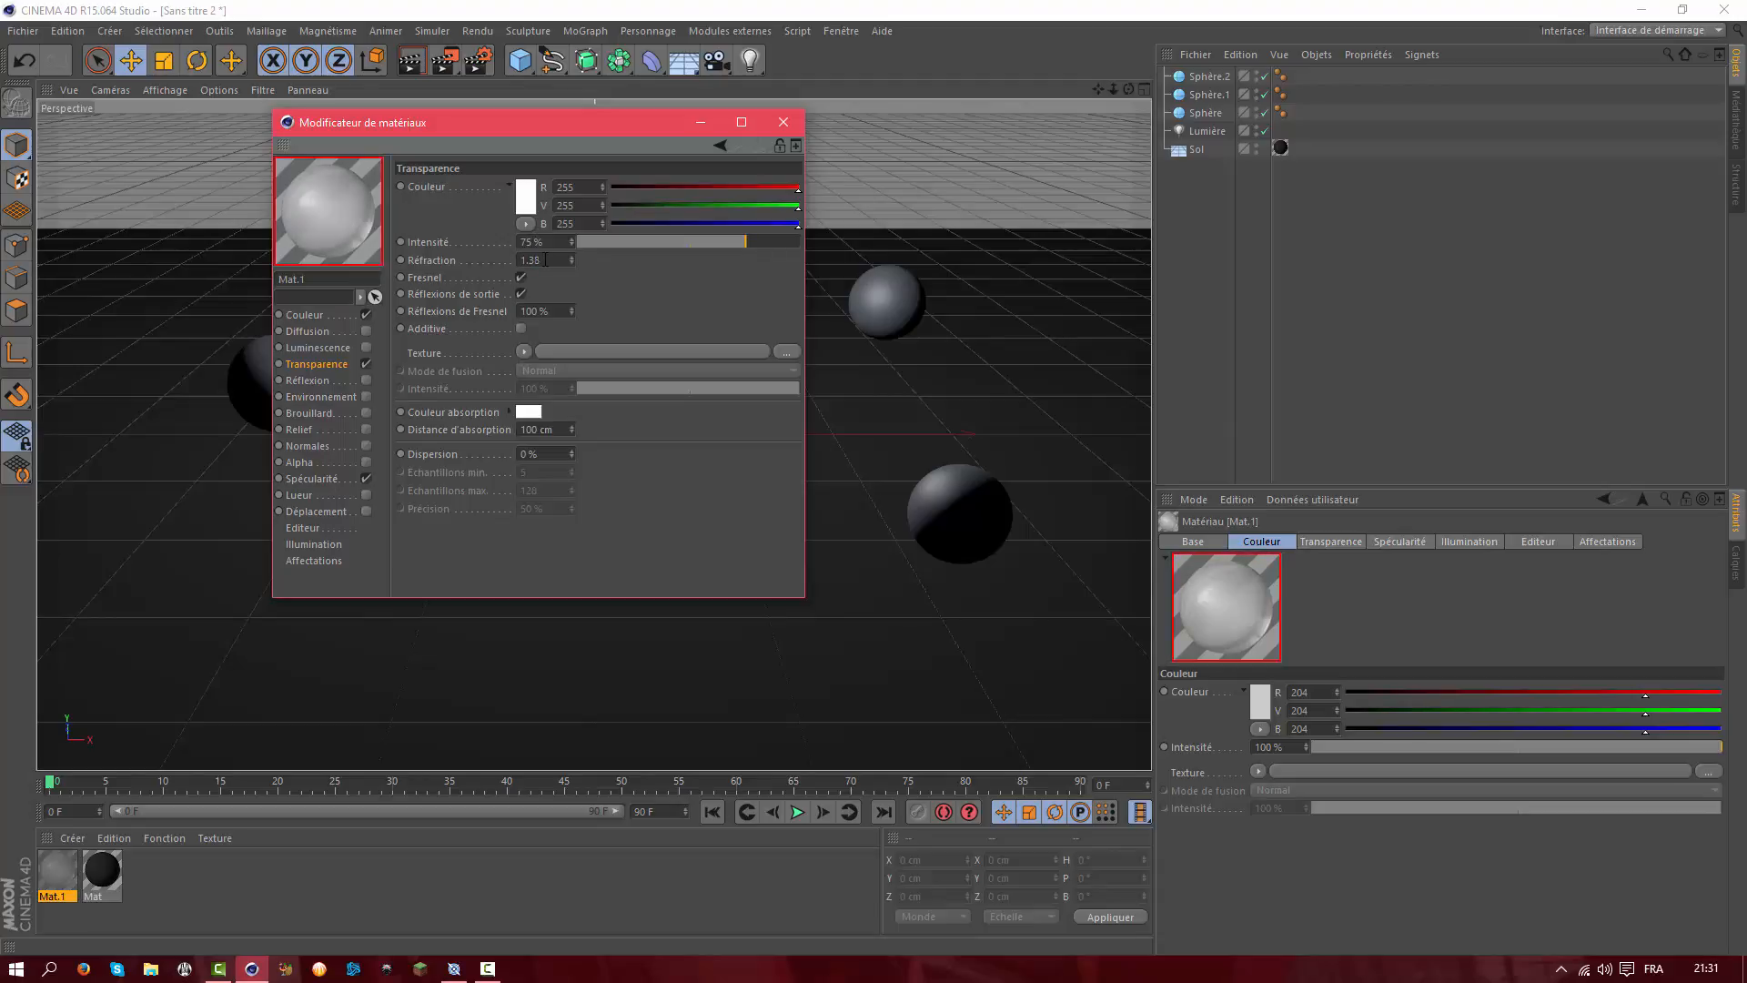
scroll(555, 260, "up", 1)
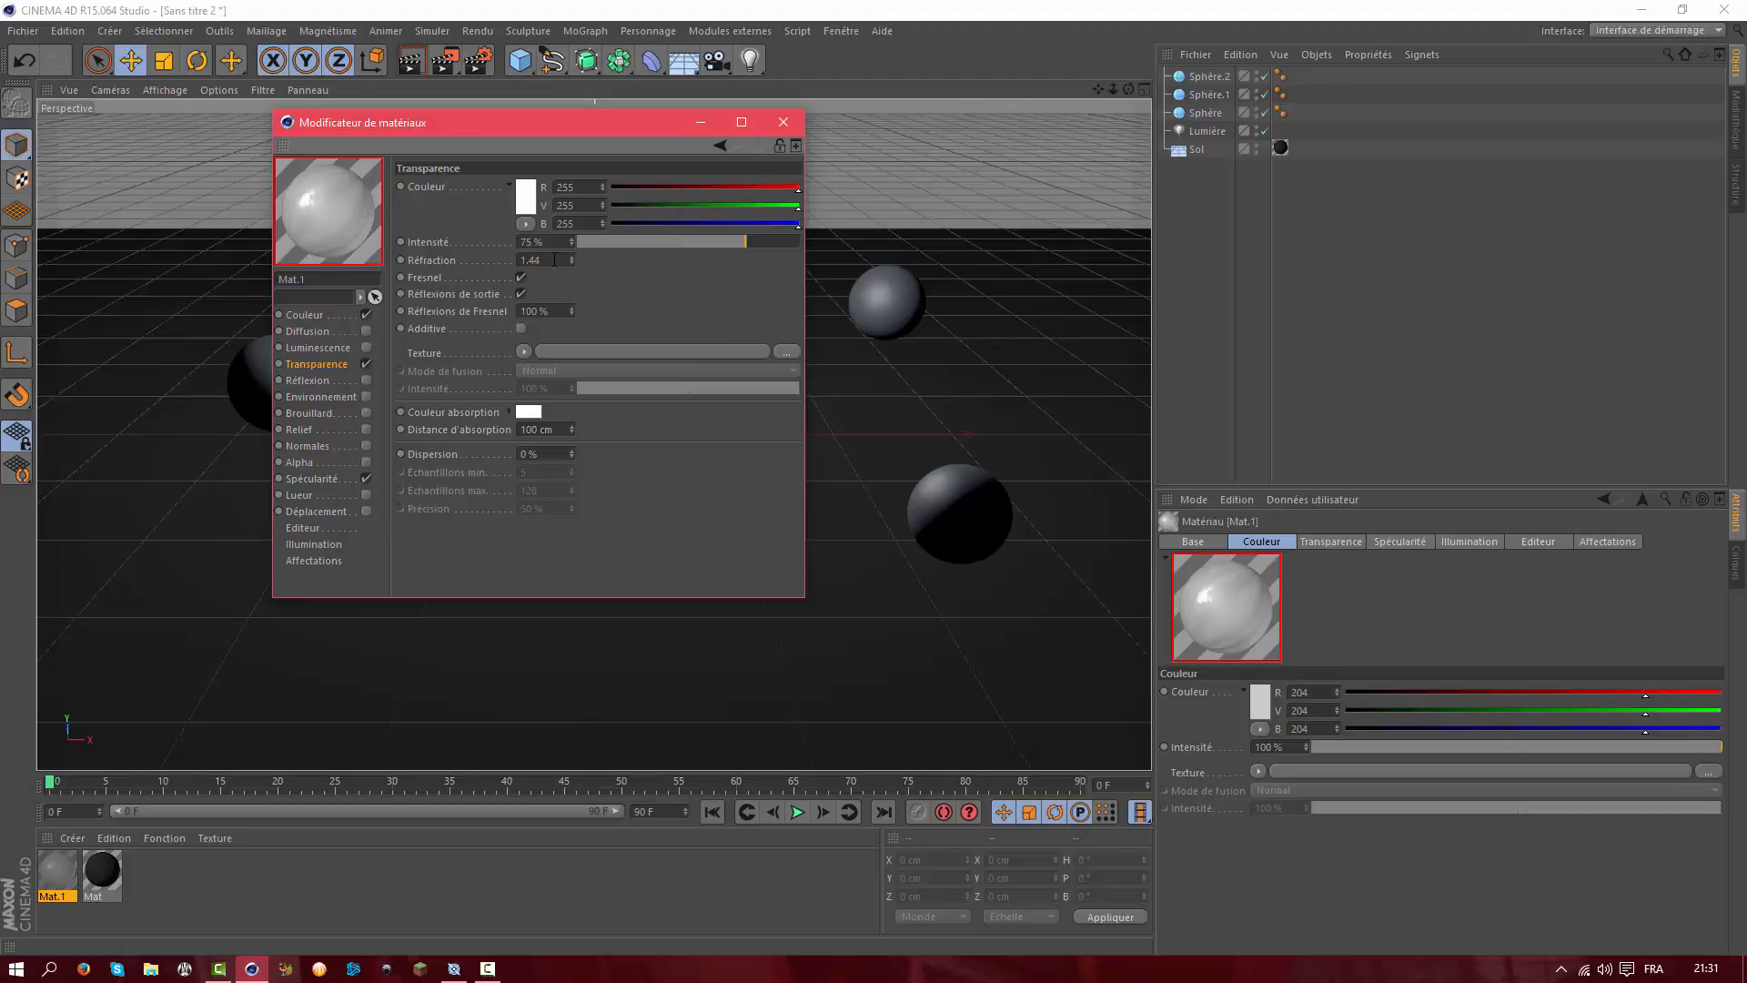
left_click(782, 122)
Apply the transparent material to all three spheres
left_click_drag(1088, 95, 1208, 78)
left_click_drag(116, 864, 1221, 94)
left_click_drag(60, 882, 1221, 112)
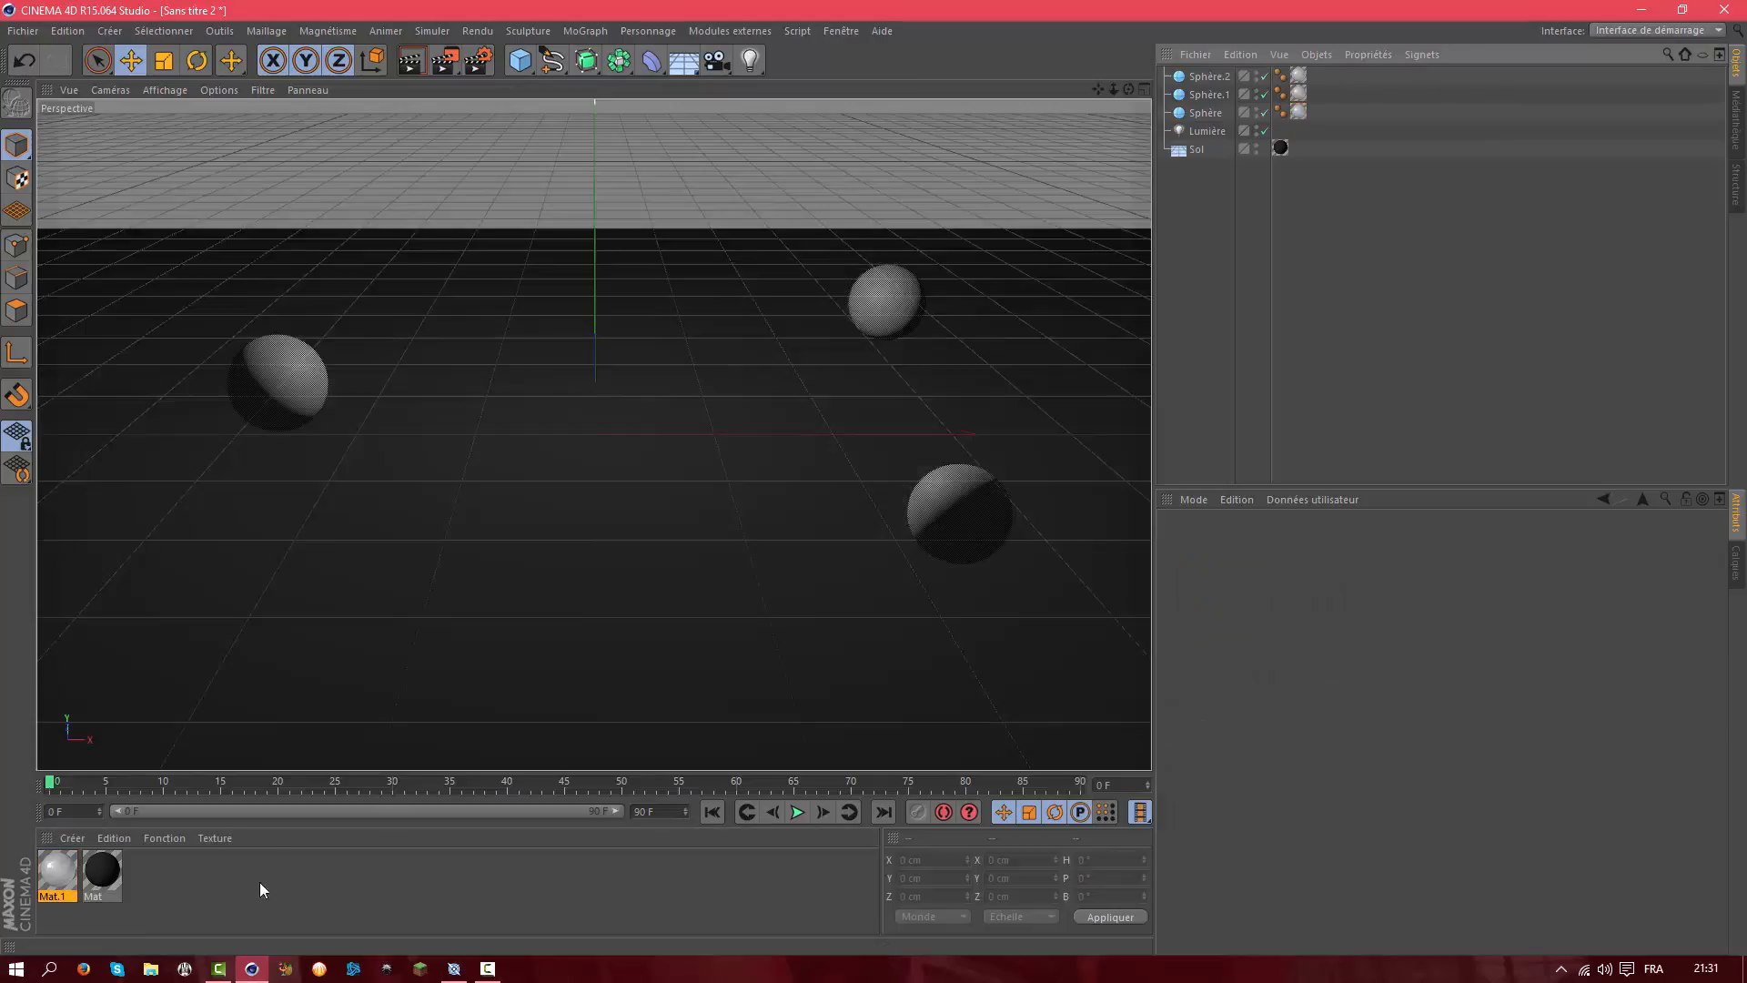
left_click(55, 872)
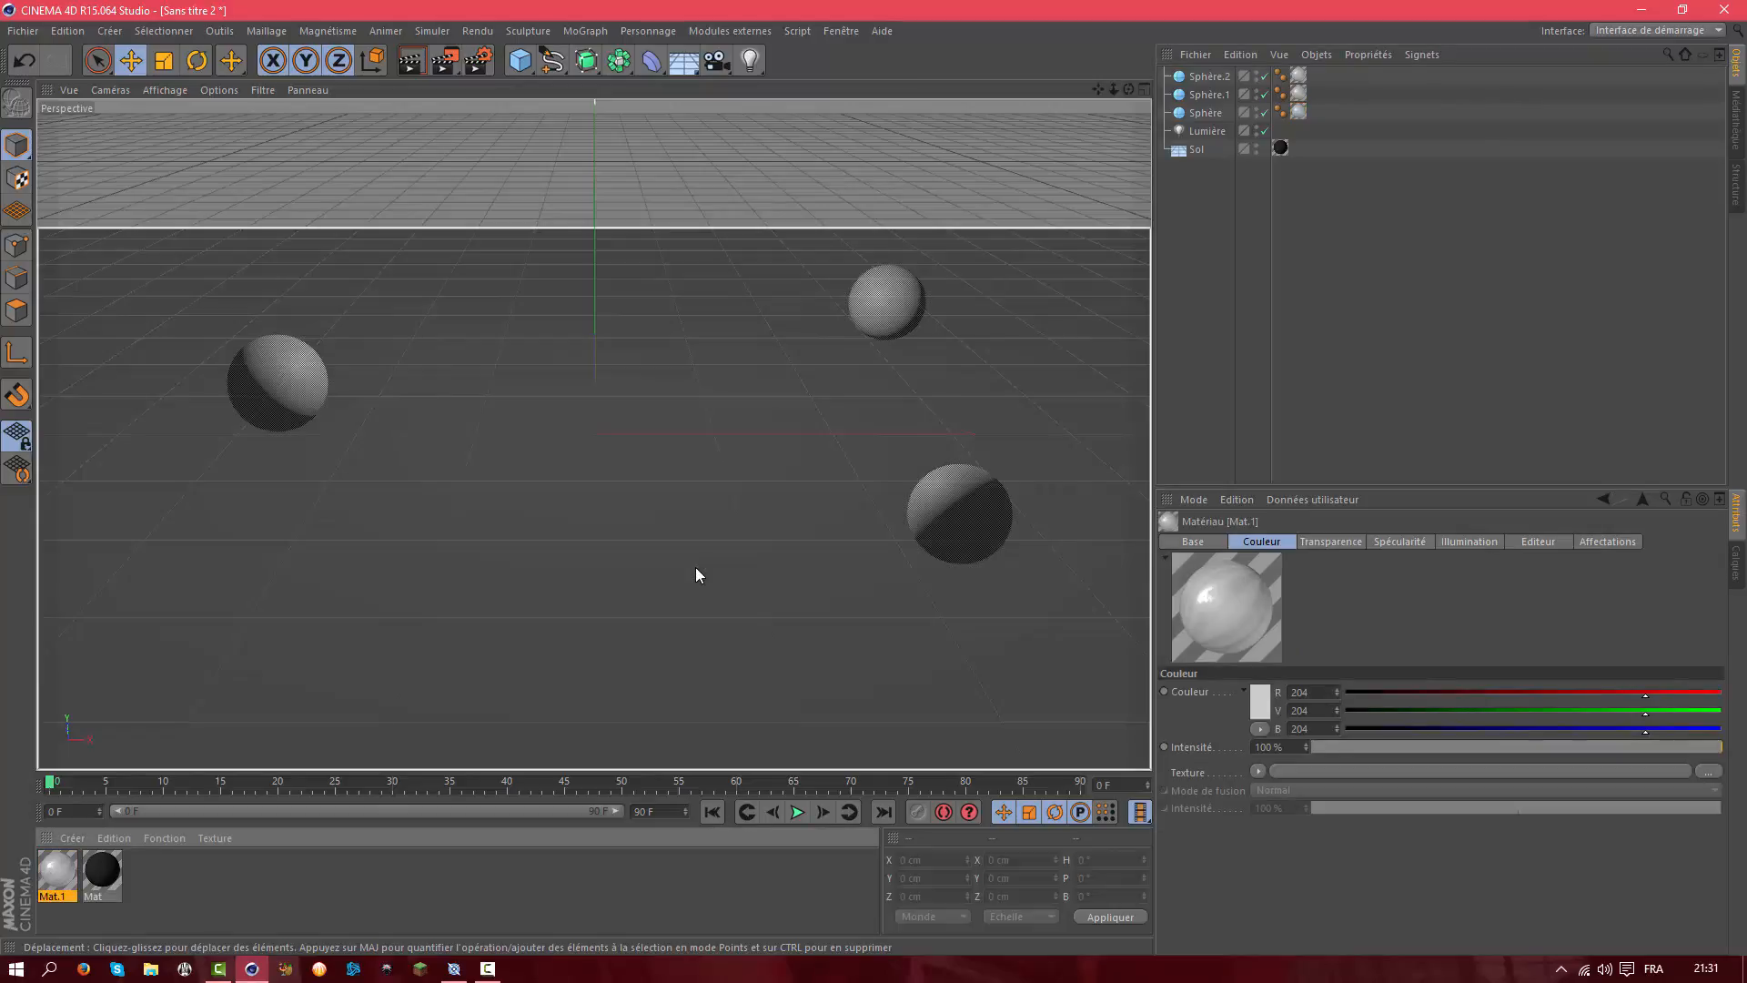
key("ctrl+v")
key("ctrl+v")
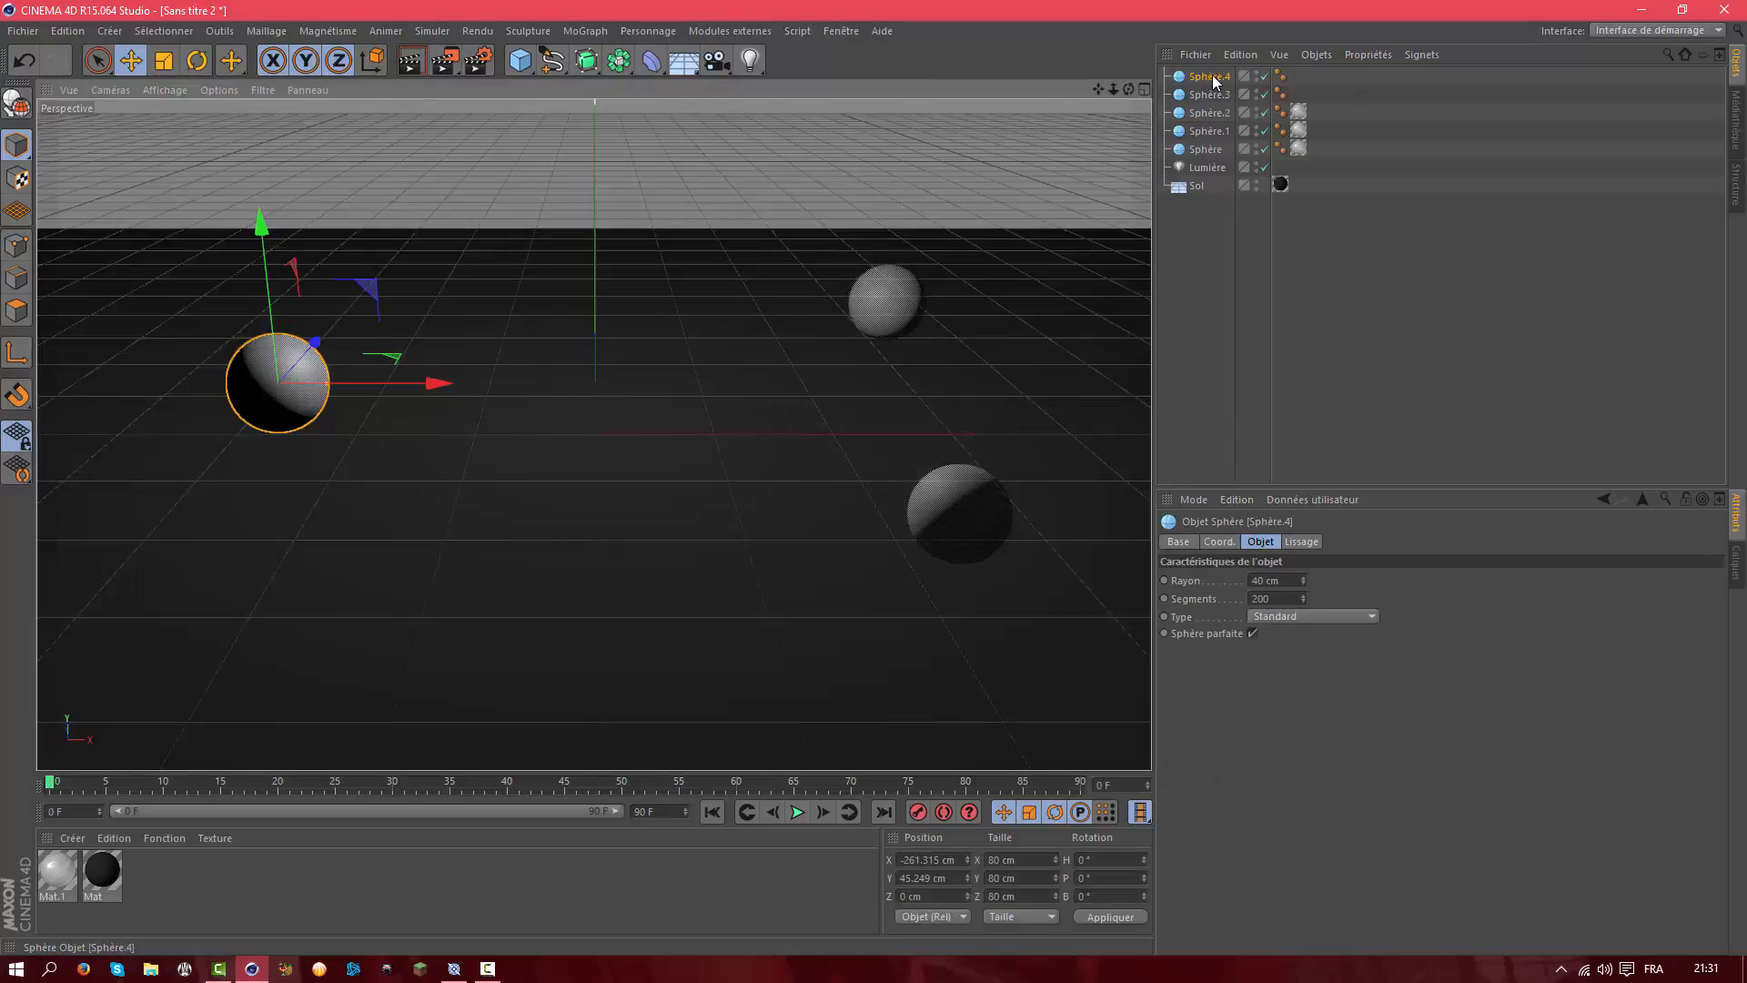
key("Delete")
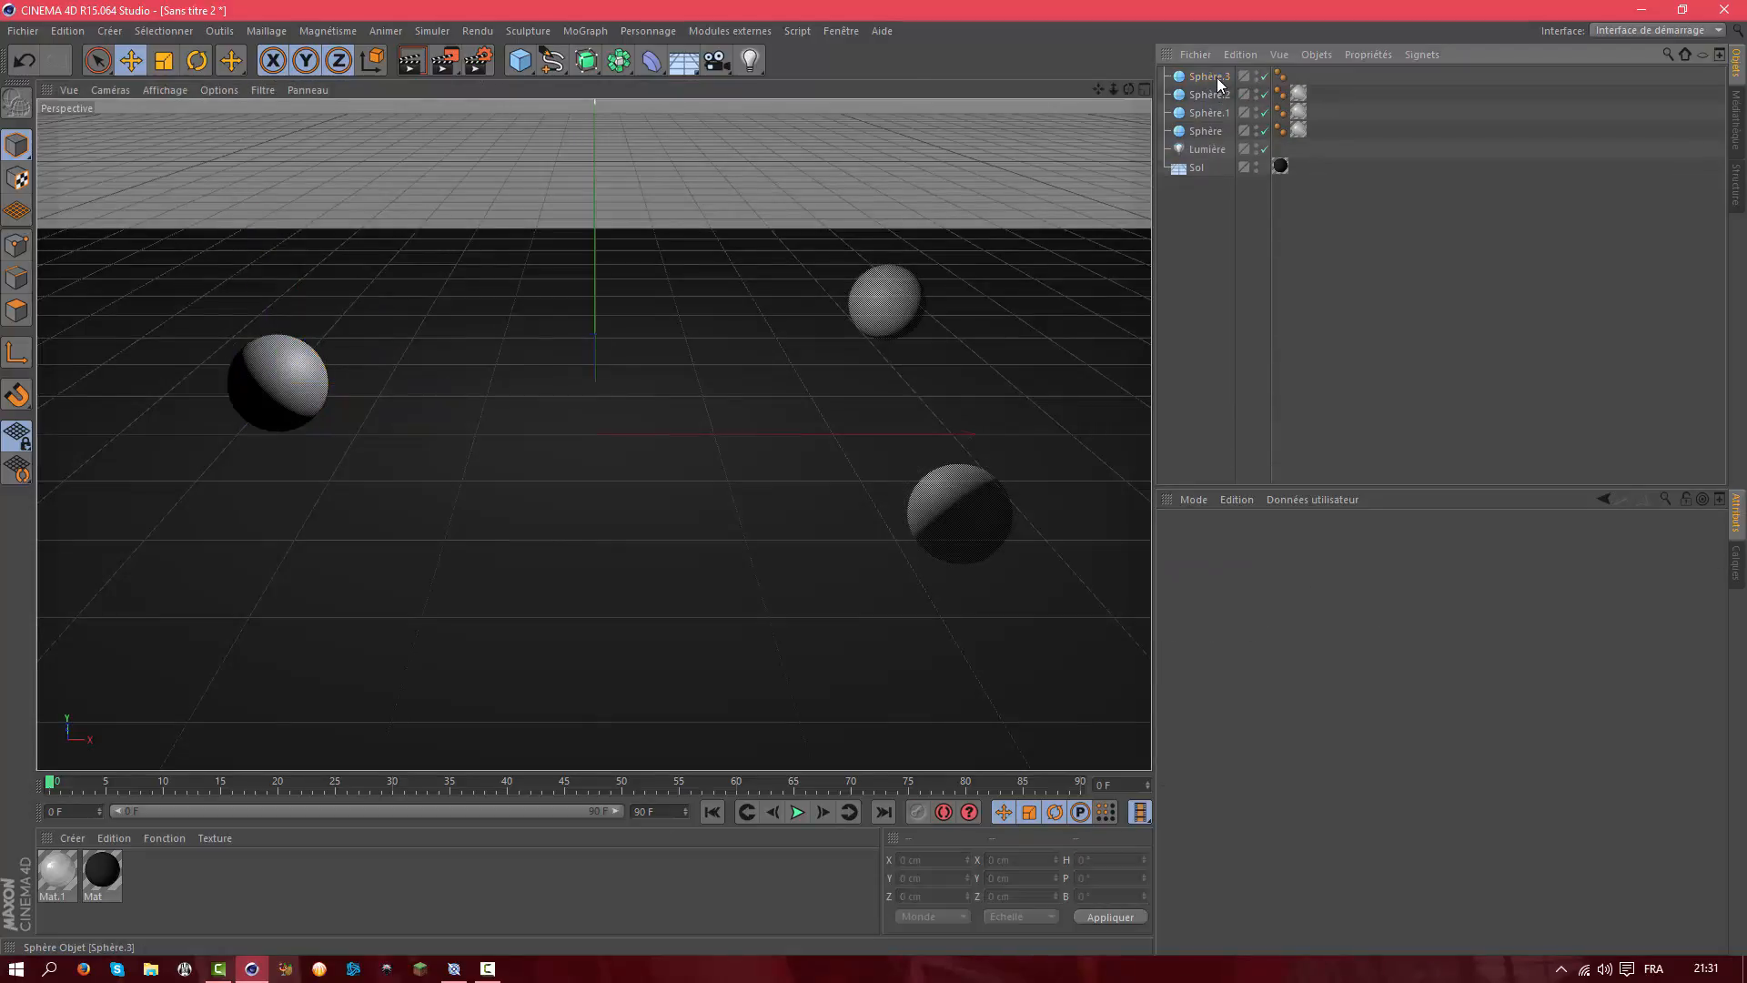
left_click(1216, 78)
key("Delete")
left_click(75, 884)
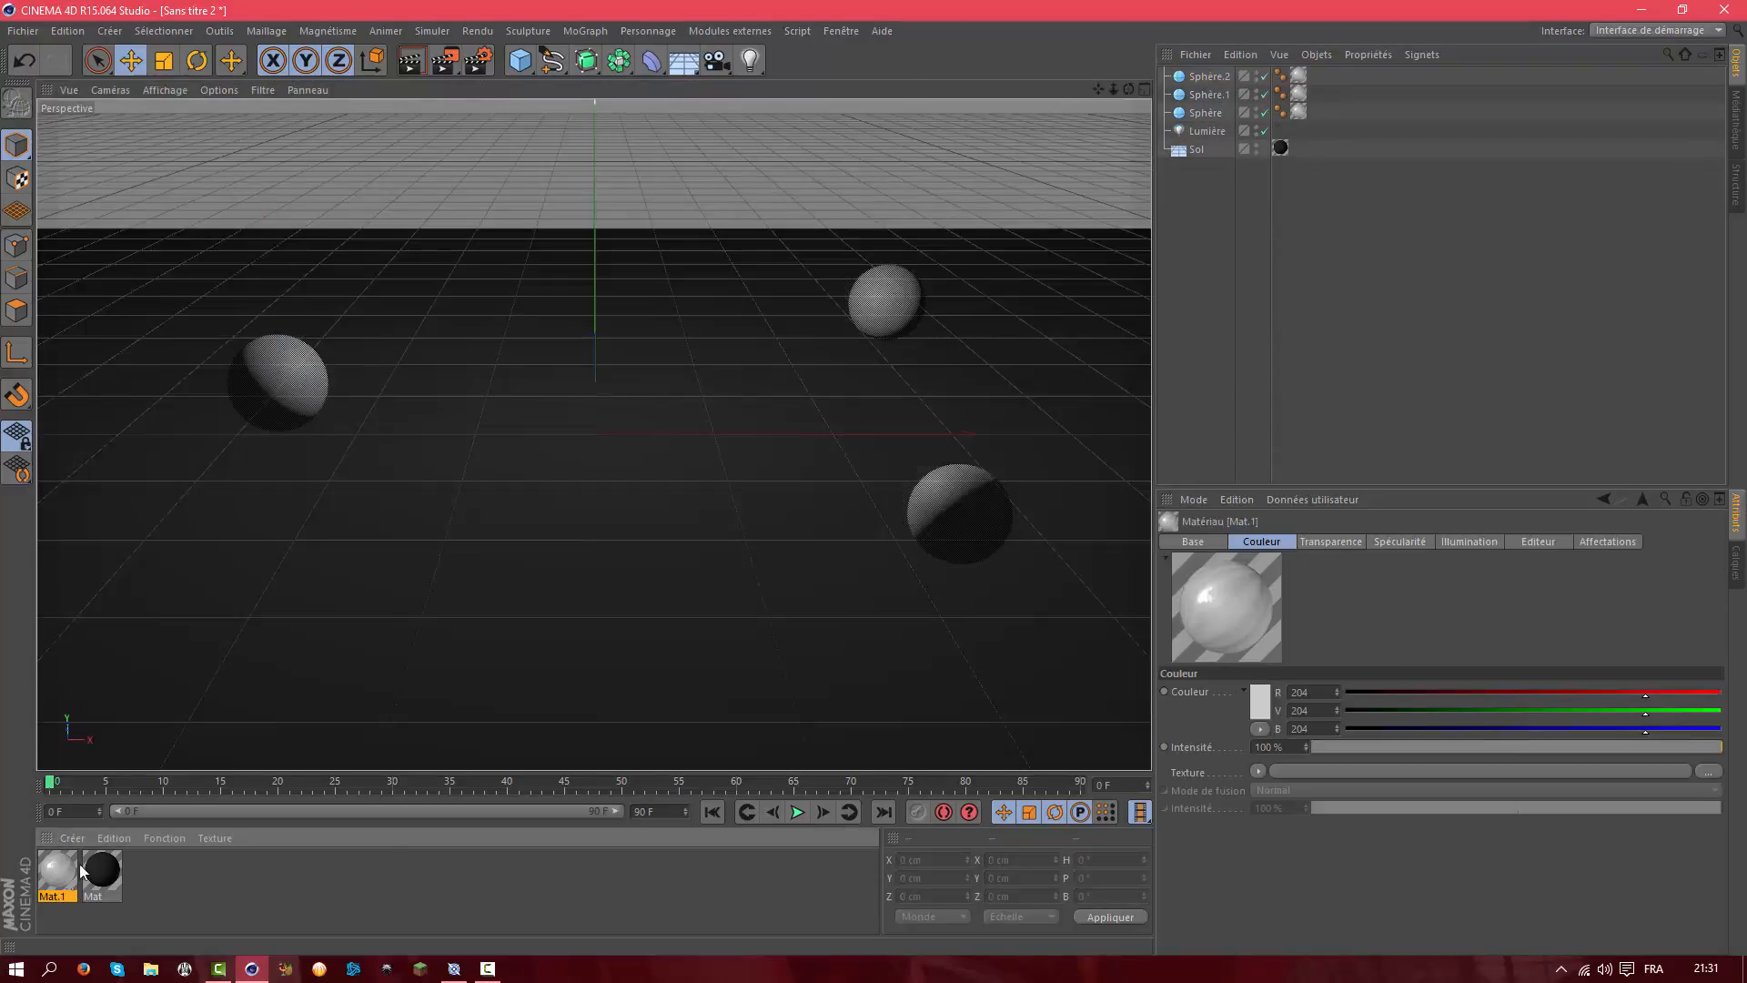
key("ctrl+v")
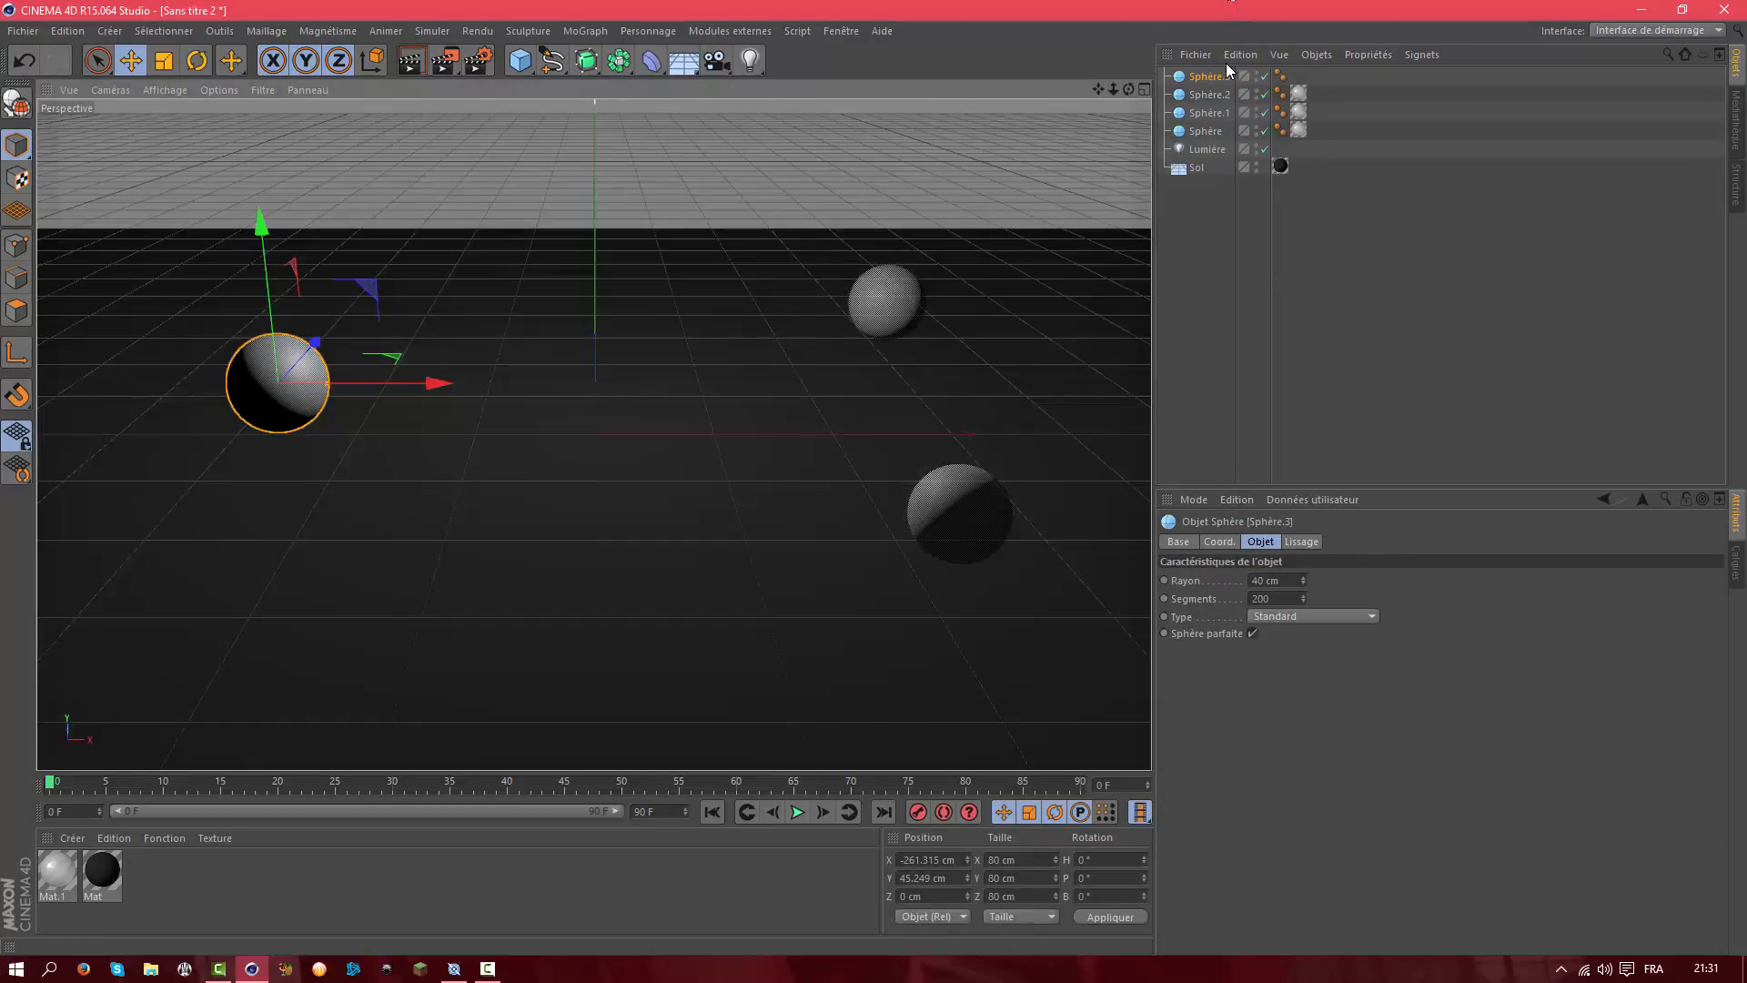
key("Delete")
Duplicate the transparent material twice
left_click(66, 876)
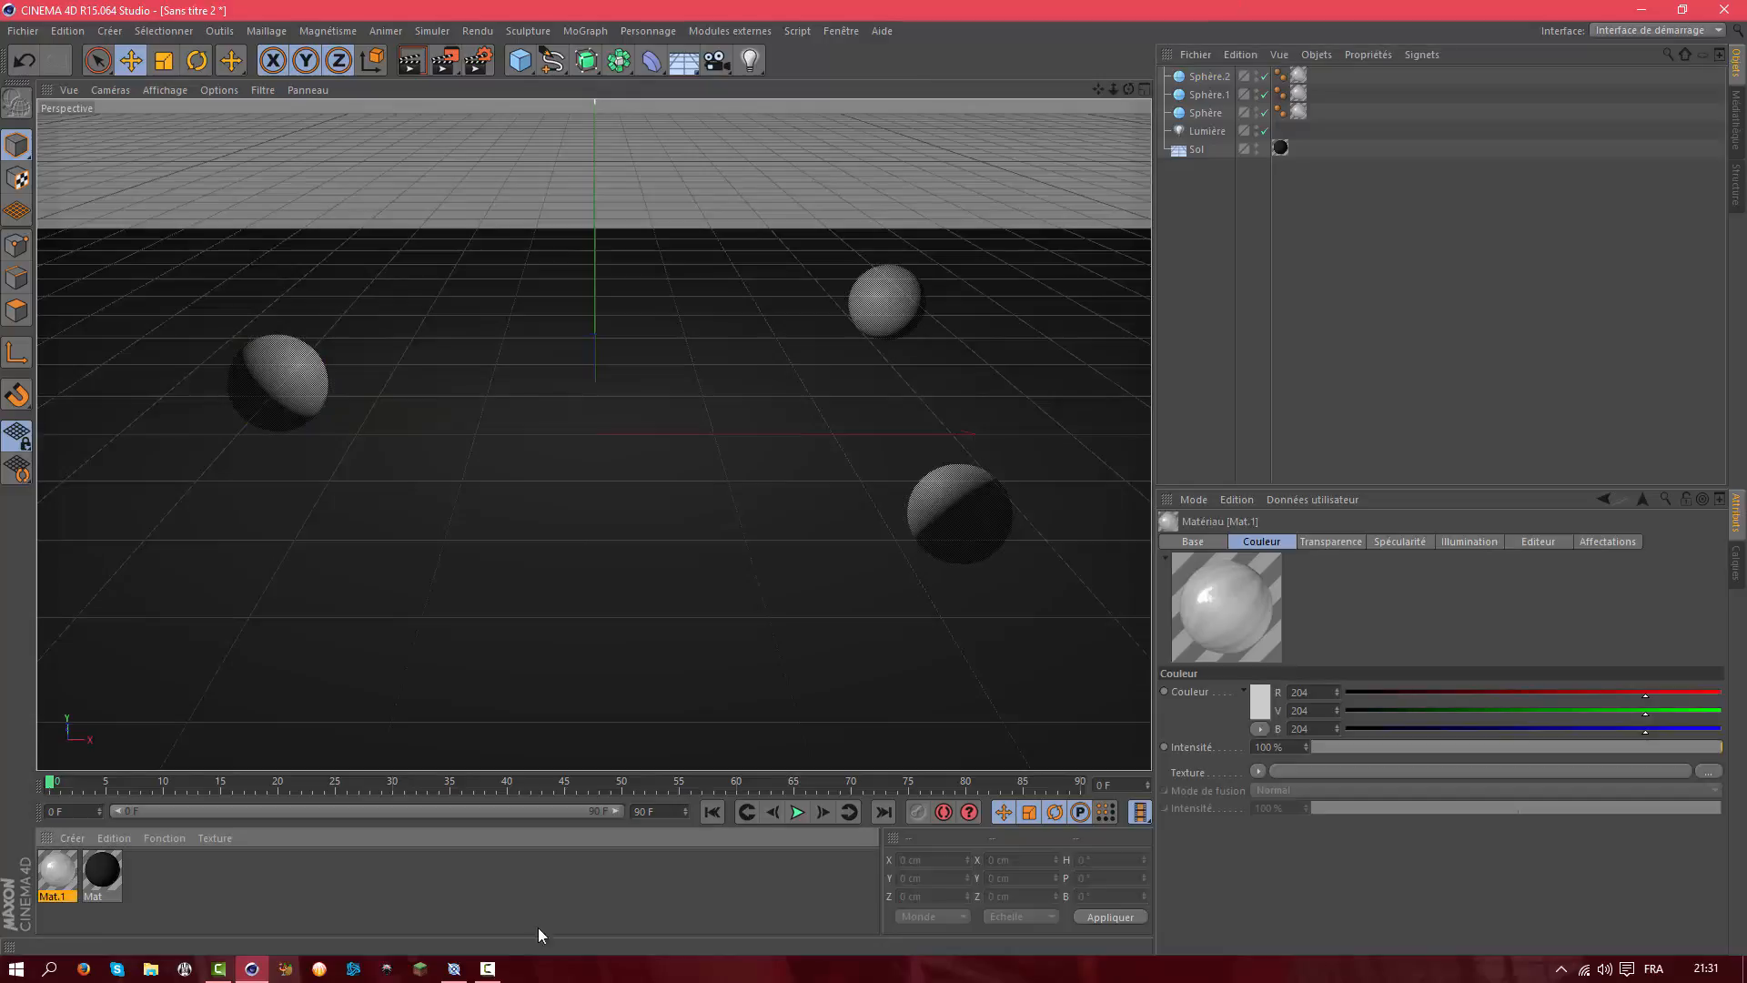
key("ctrl+v")
key("ctrl+v")
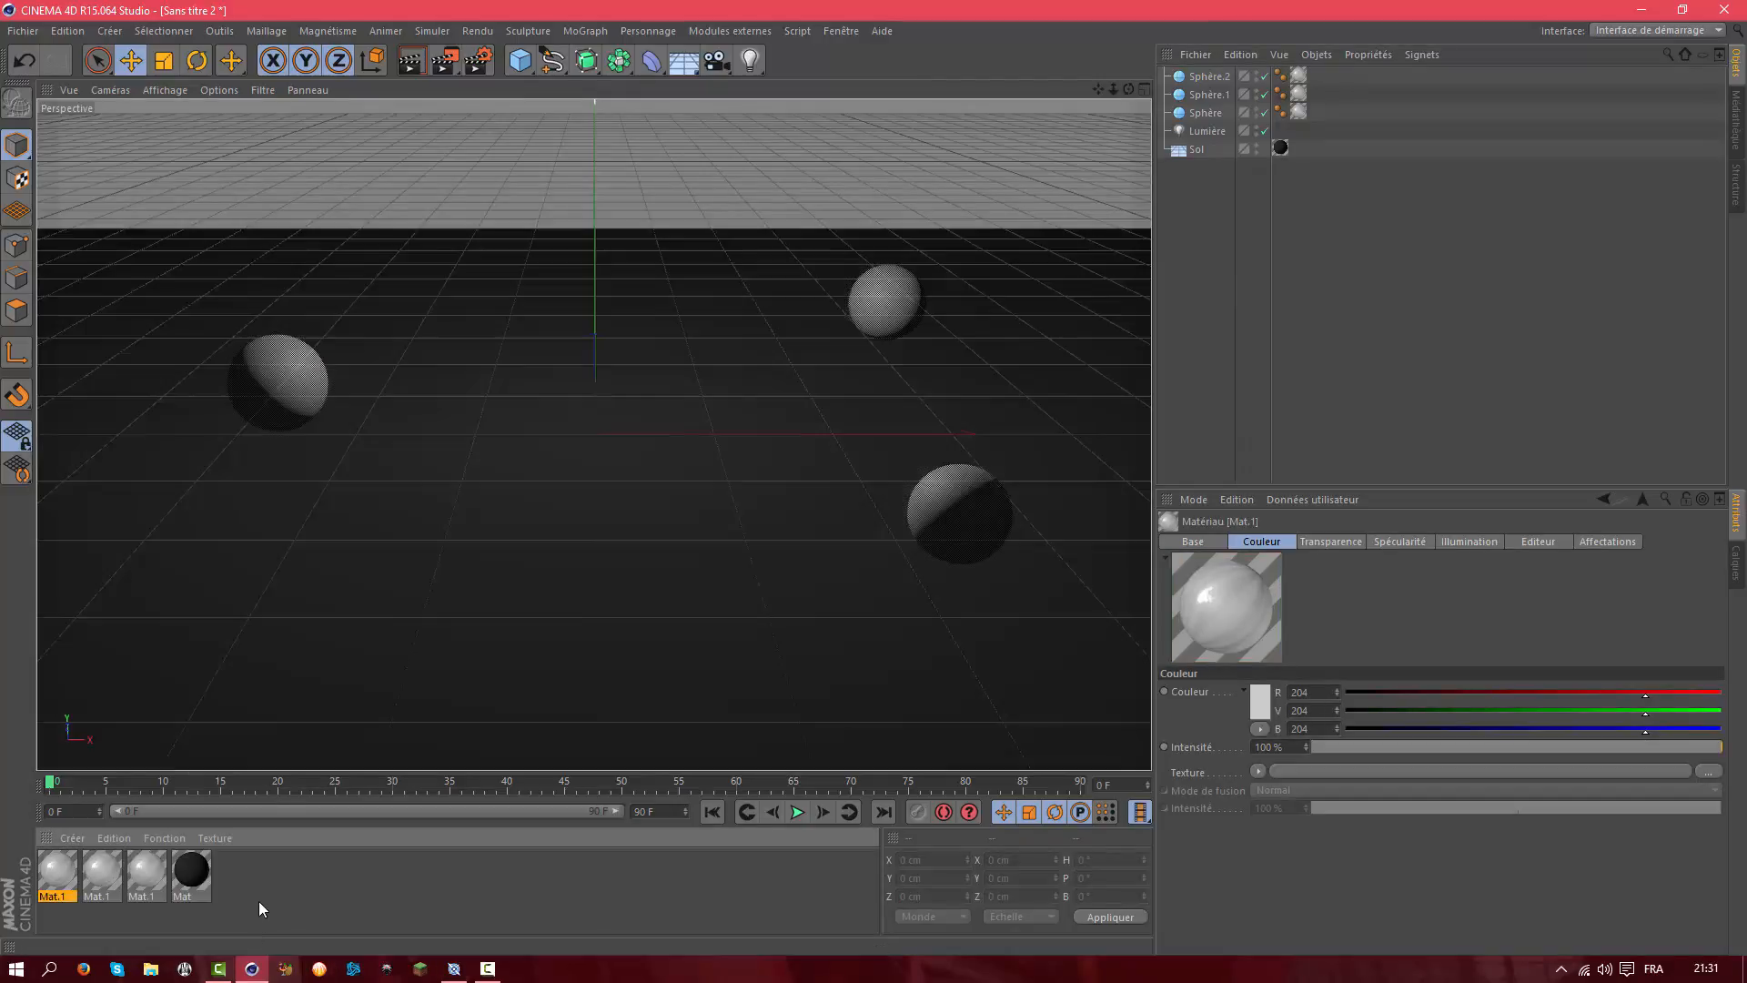
left_click(238, 871)
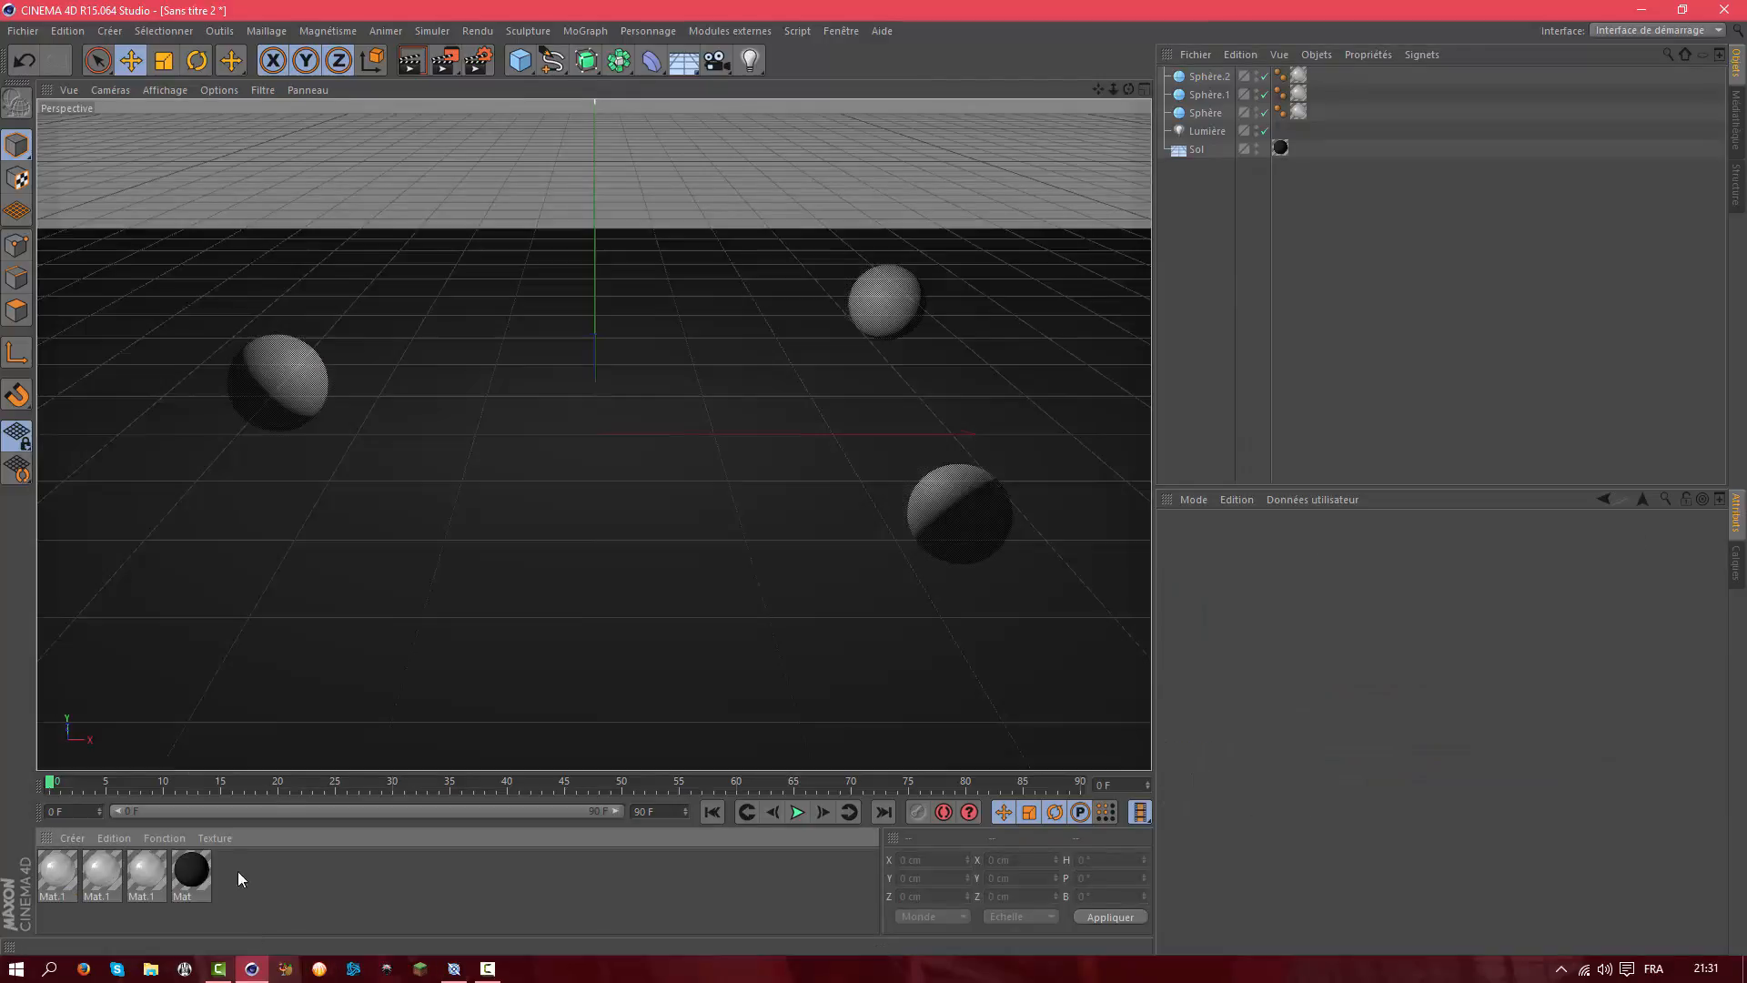
Remove the transparent material from all three spheres
left_click(1299, 111)
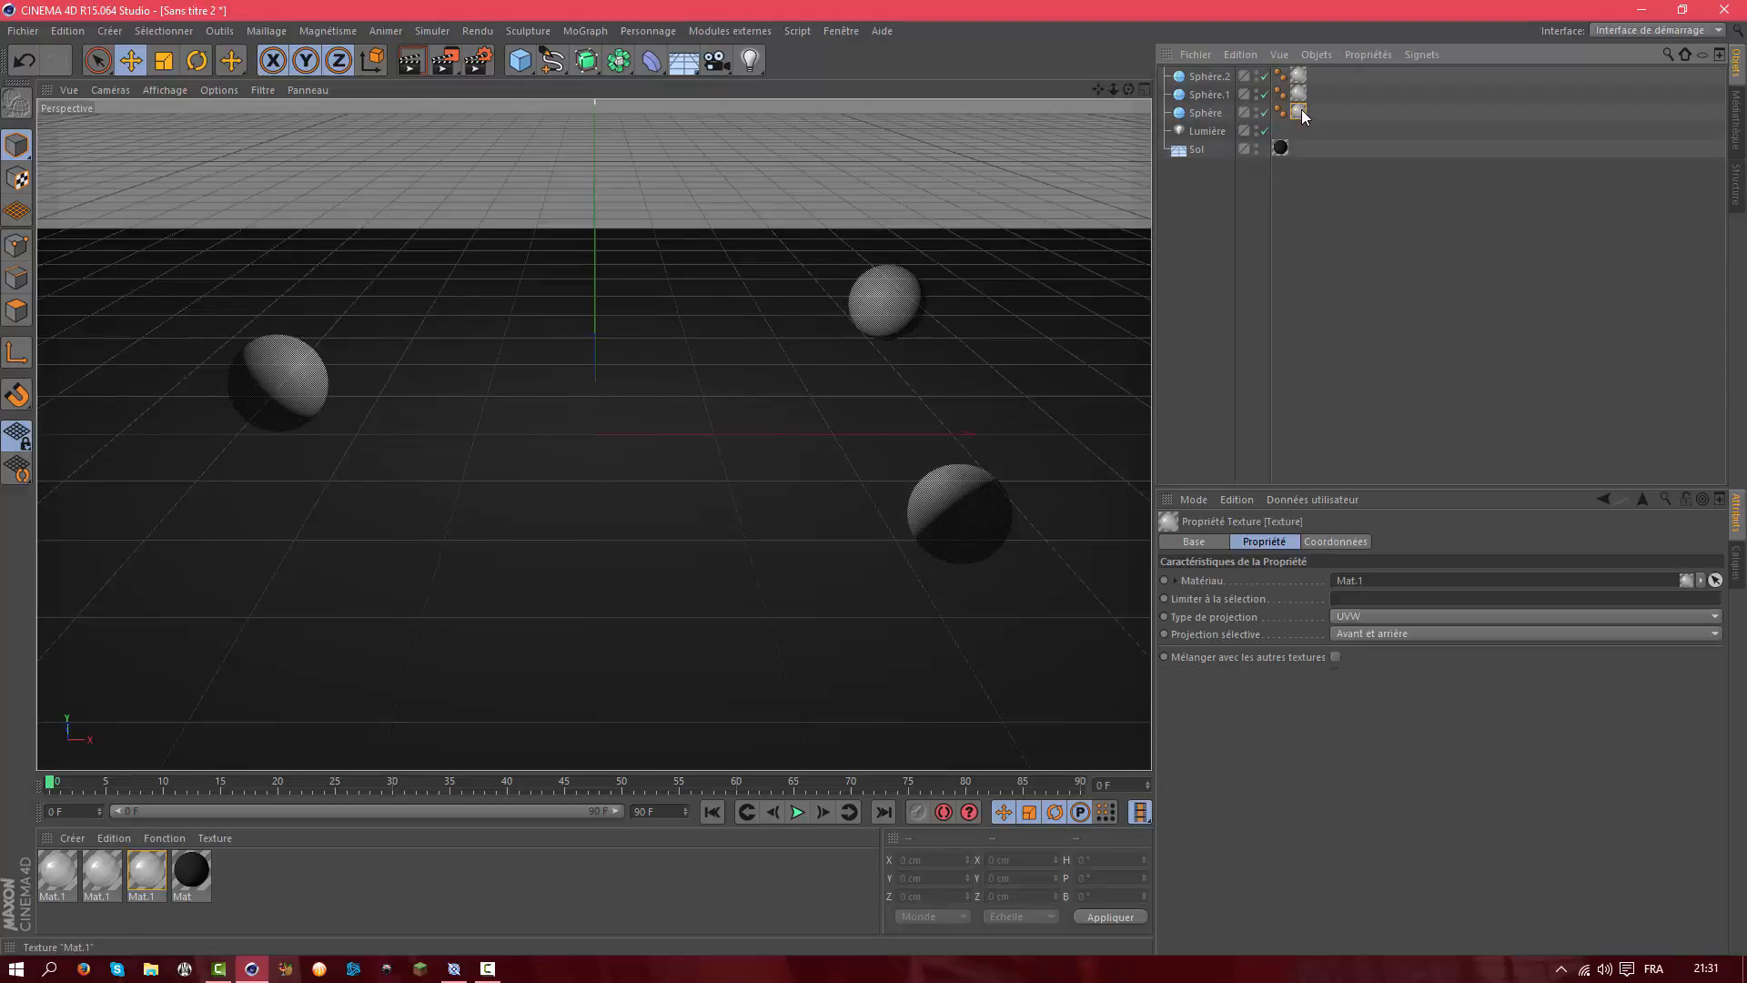
key("Delete")
left_click(1299, 76)
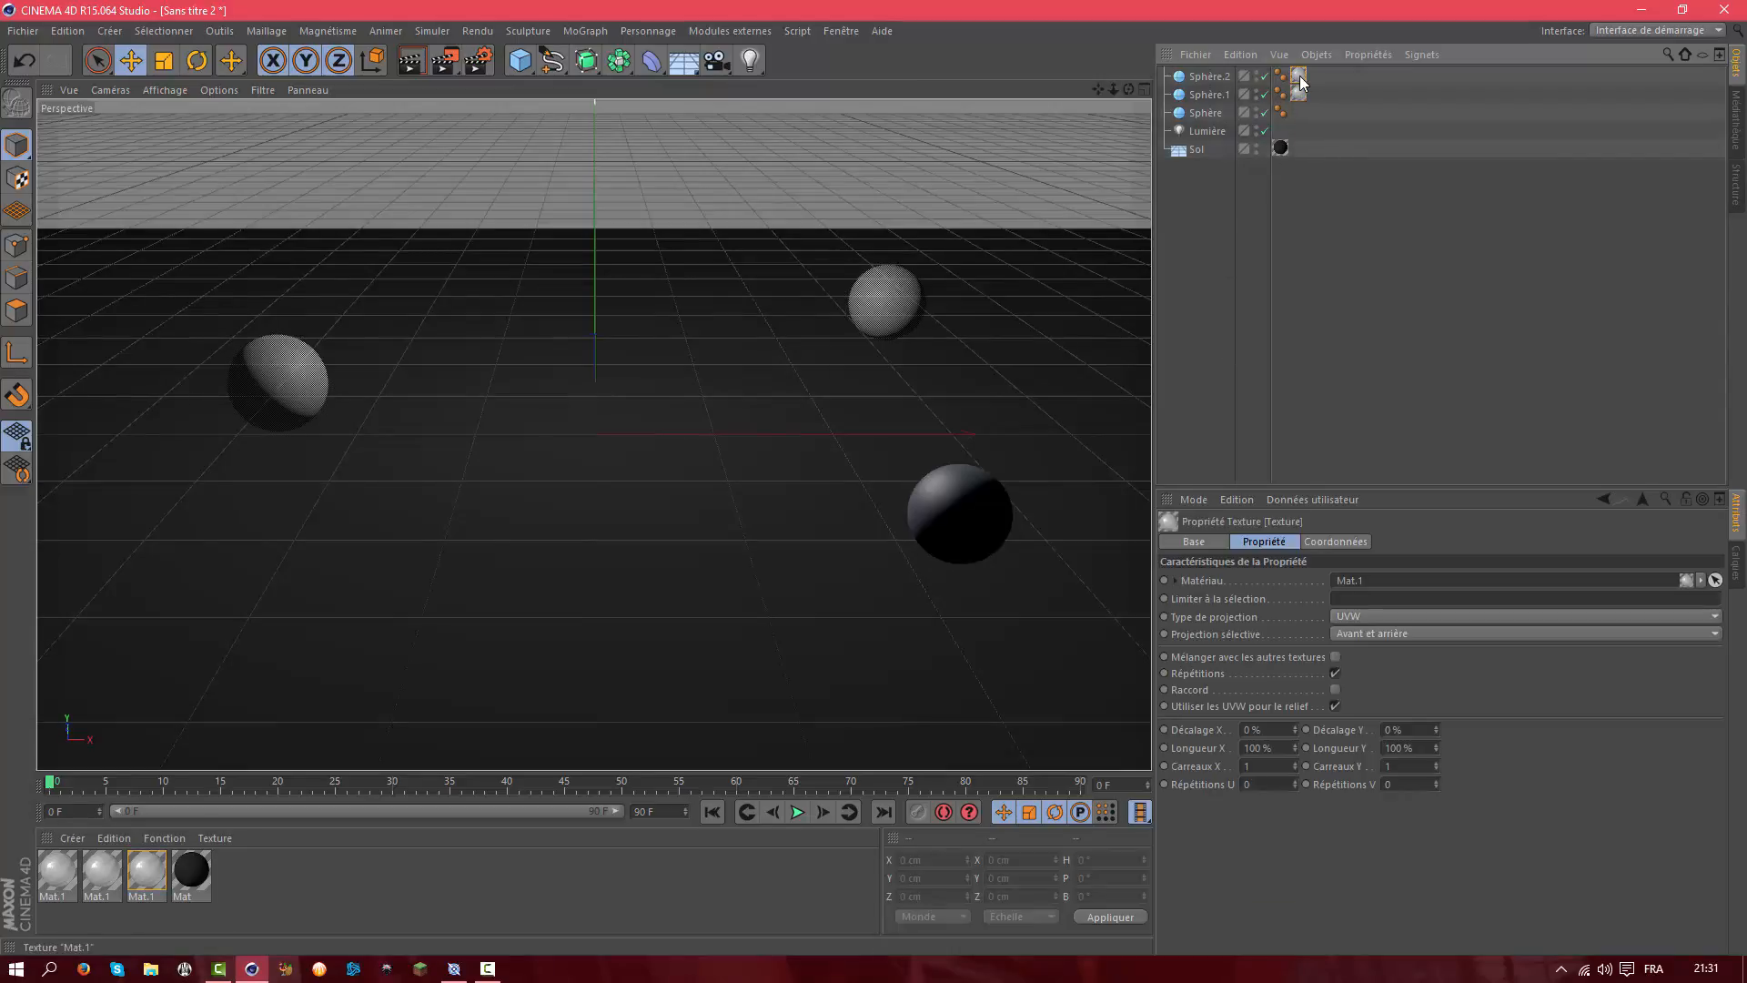
key("Delete")
left_click(1298, 94)
key("Delete")
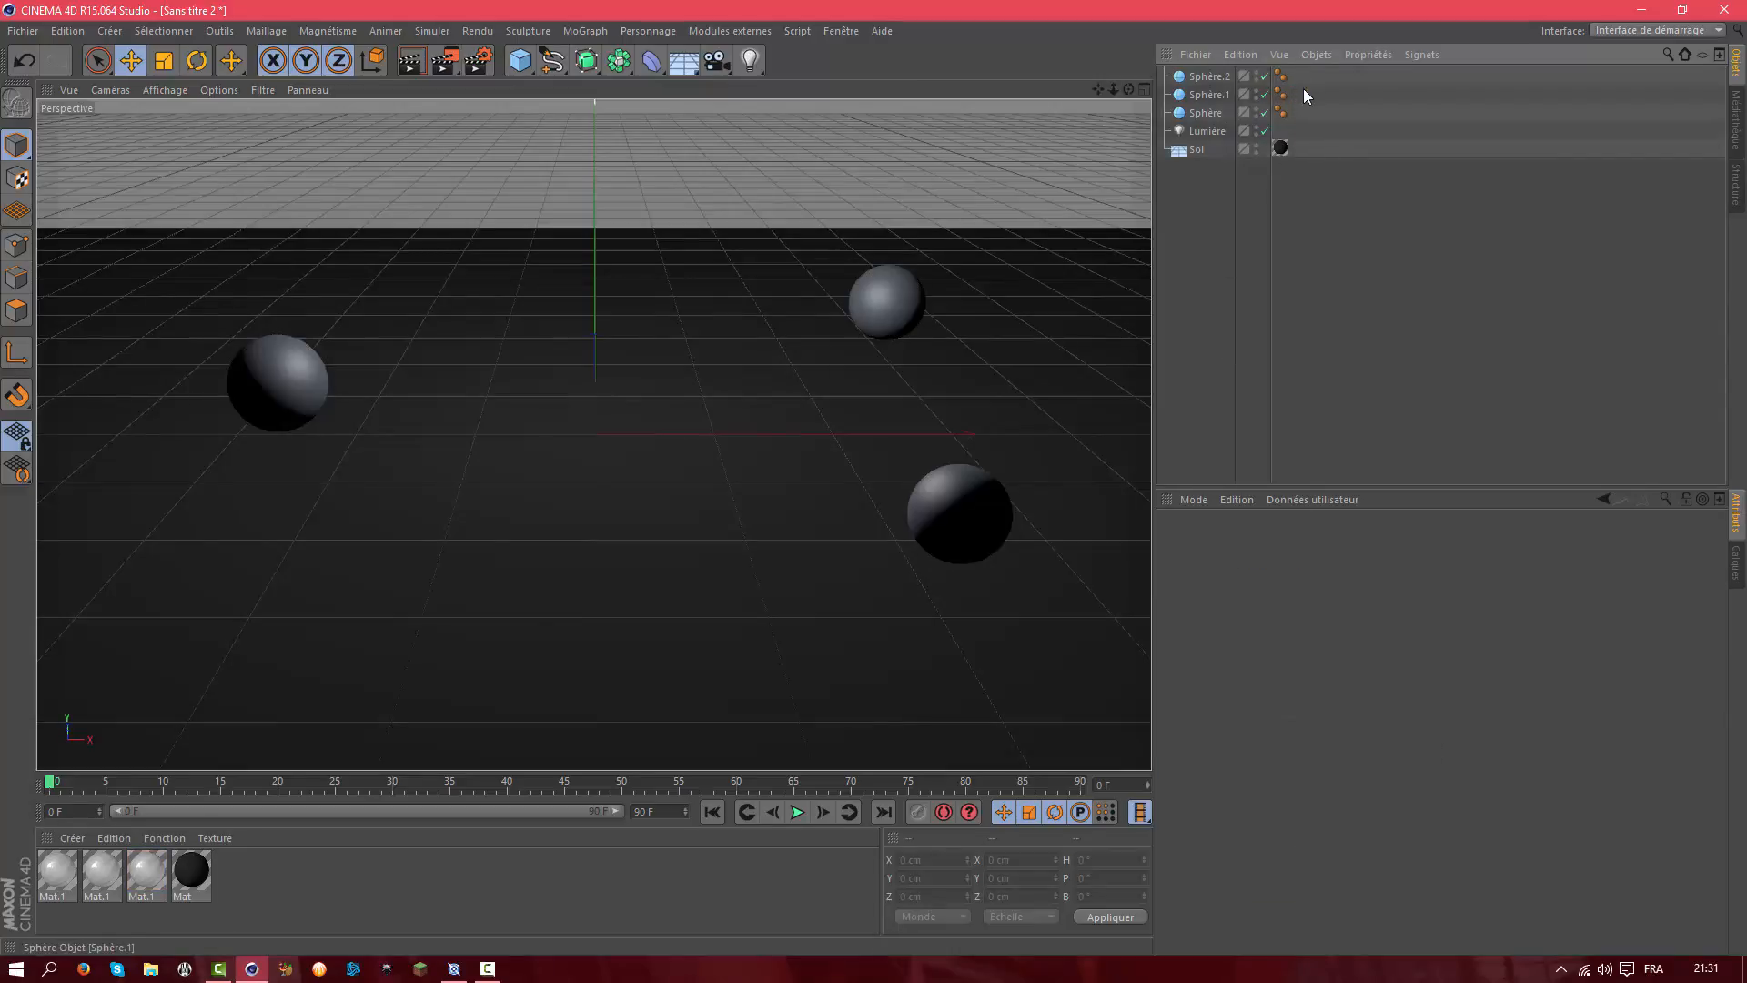
Apply a different one of the three transparent materials to each sphere and render the view
left_click_drag(68, 883, 1222, 78)
left_click_drag(105, 872, 1236, 95)
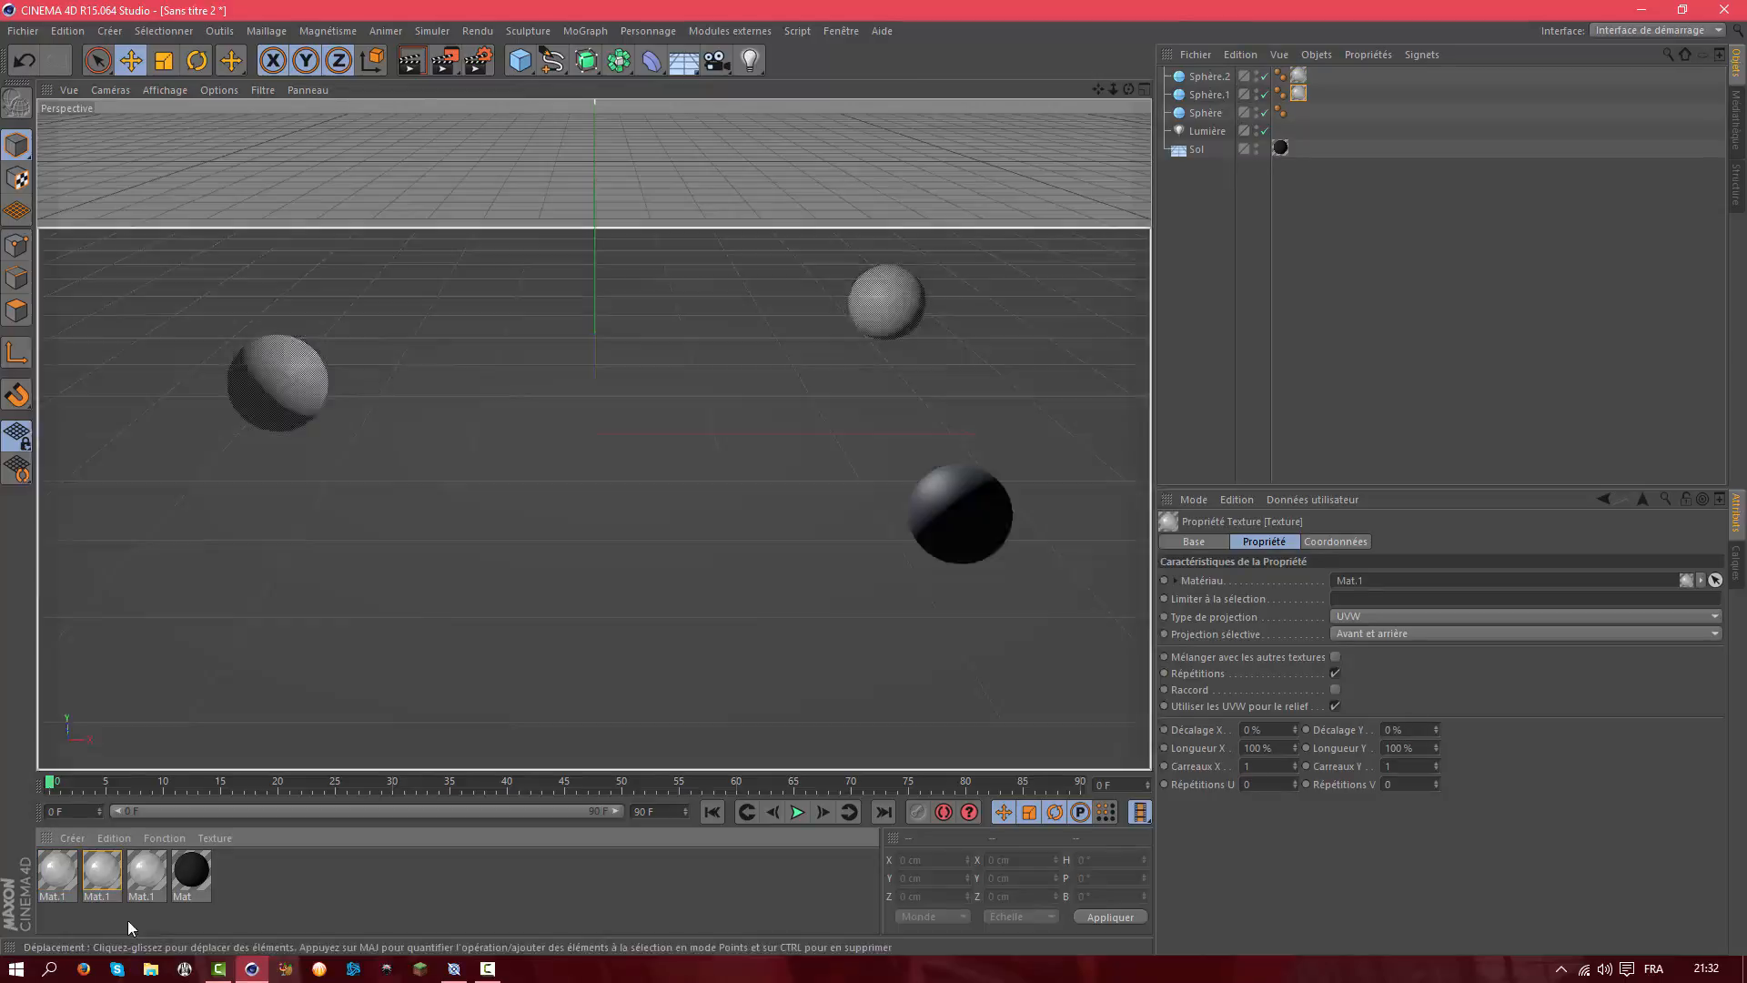
left_click_drag(153, 883, 1234, 221)
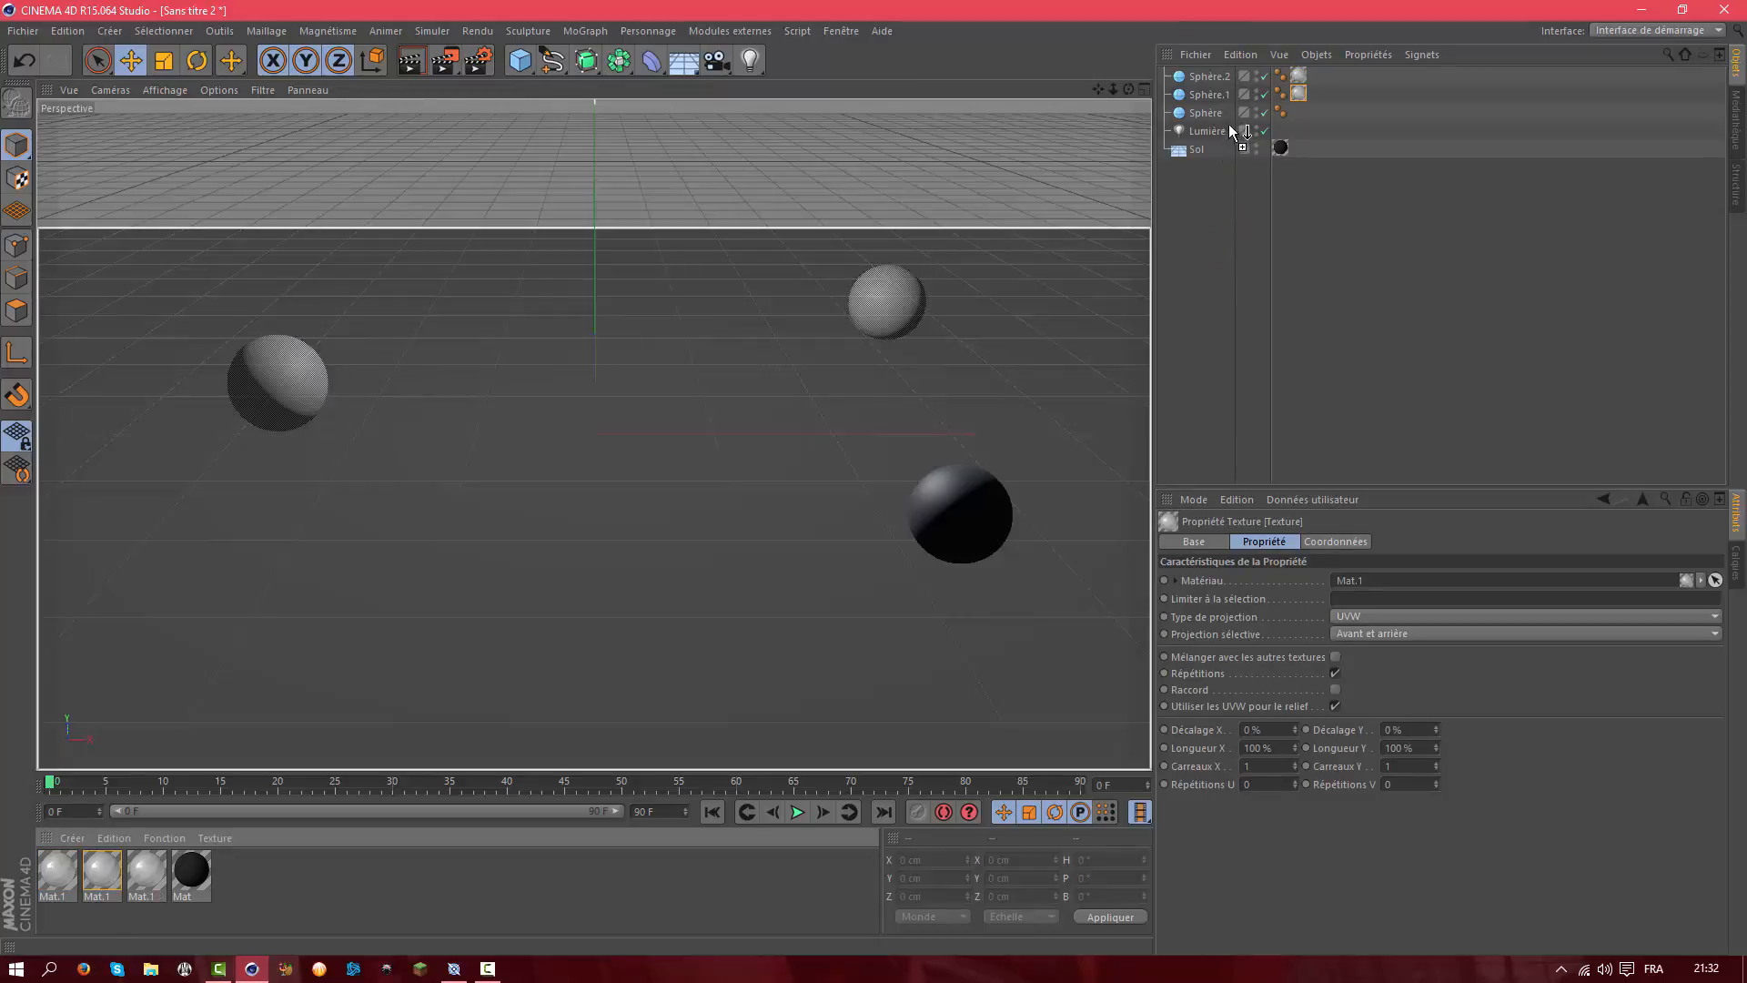
left_click_drag(1229, 123, 1223, 112)
left_click(1215, 304)
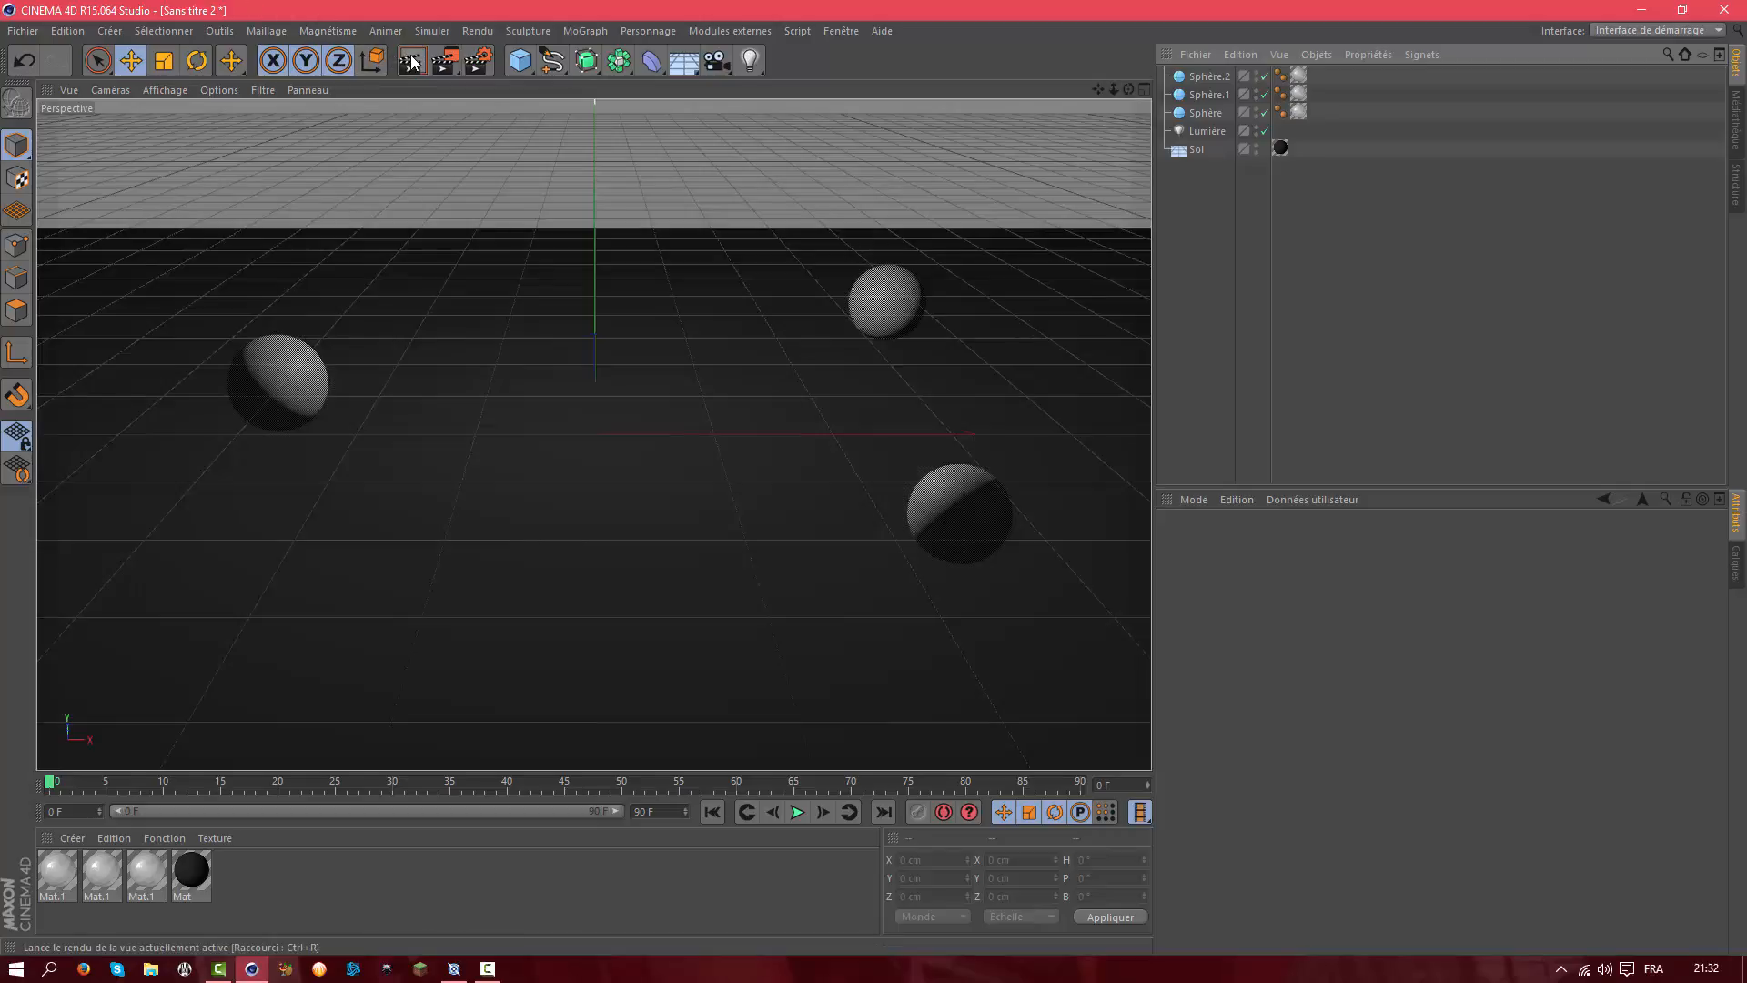
left_click(411, 62)
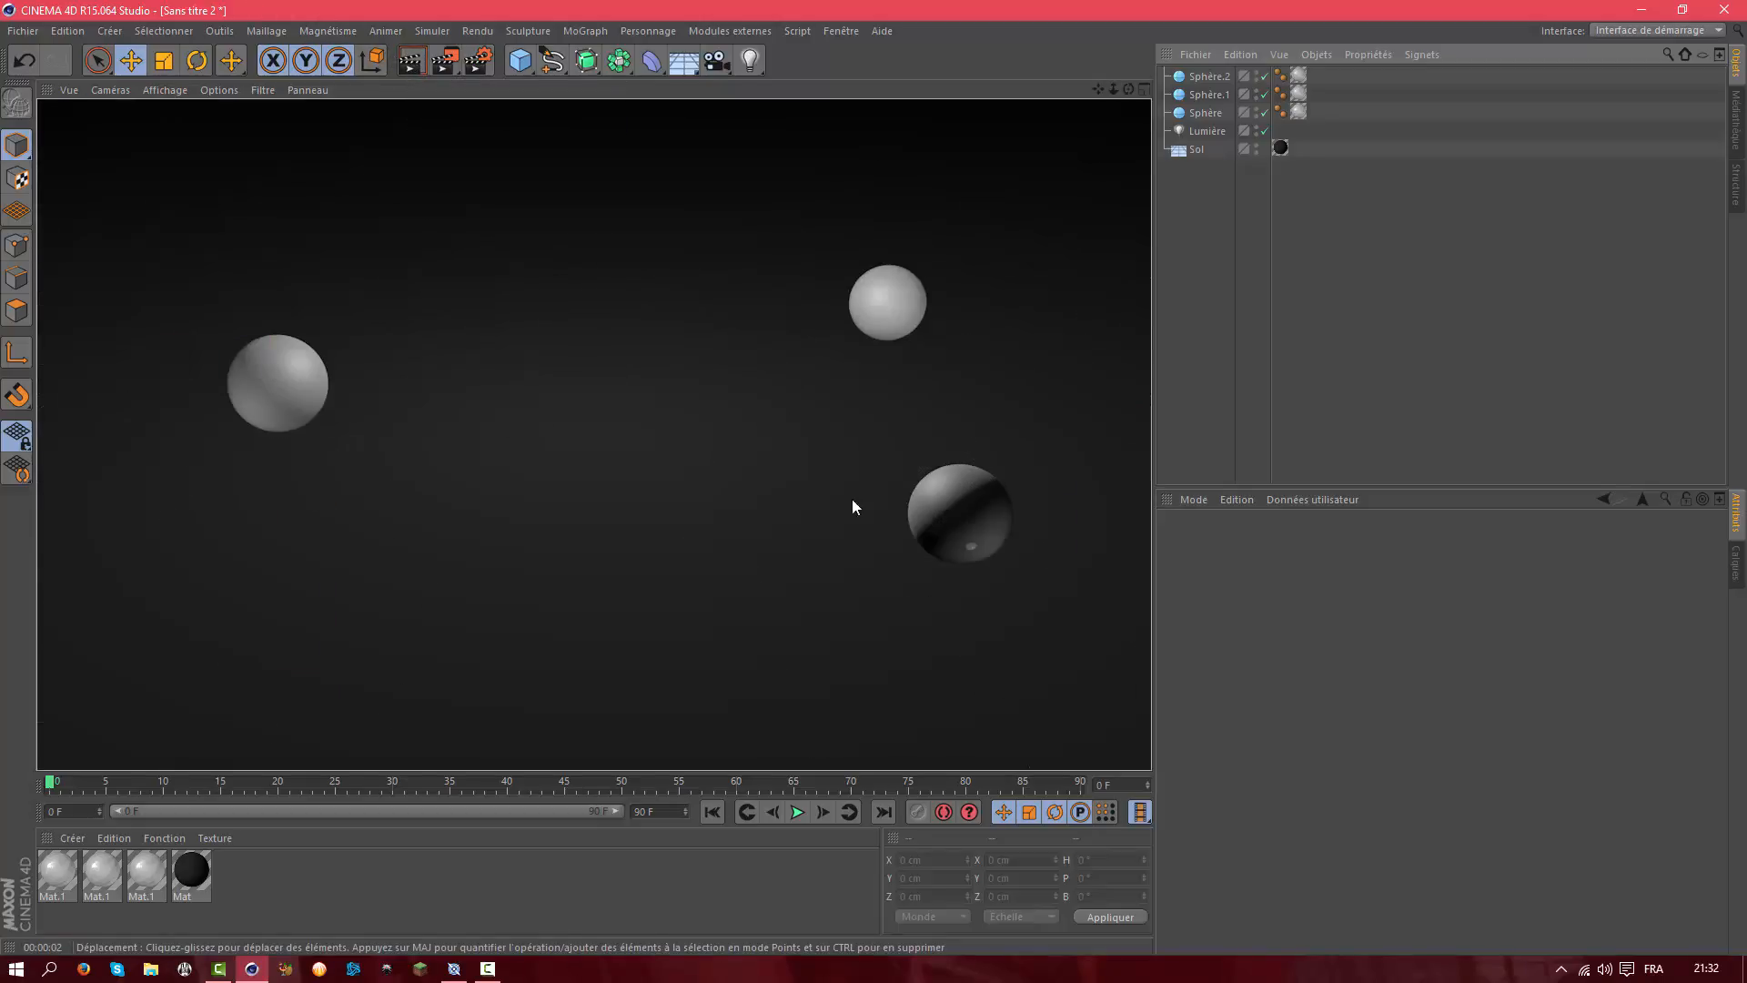
left_click(1201, 361)
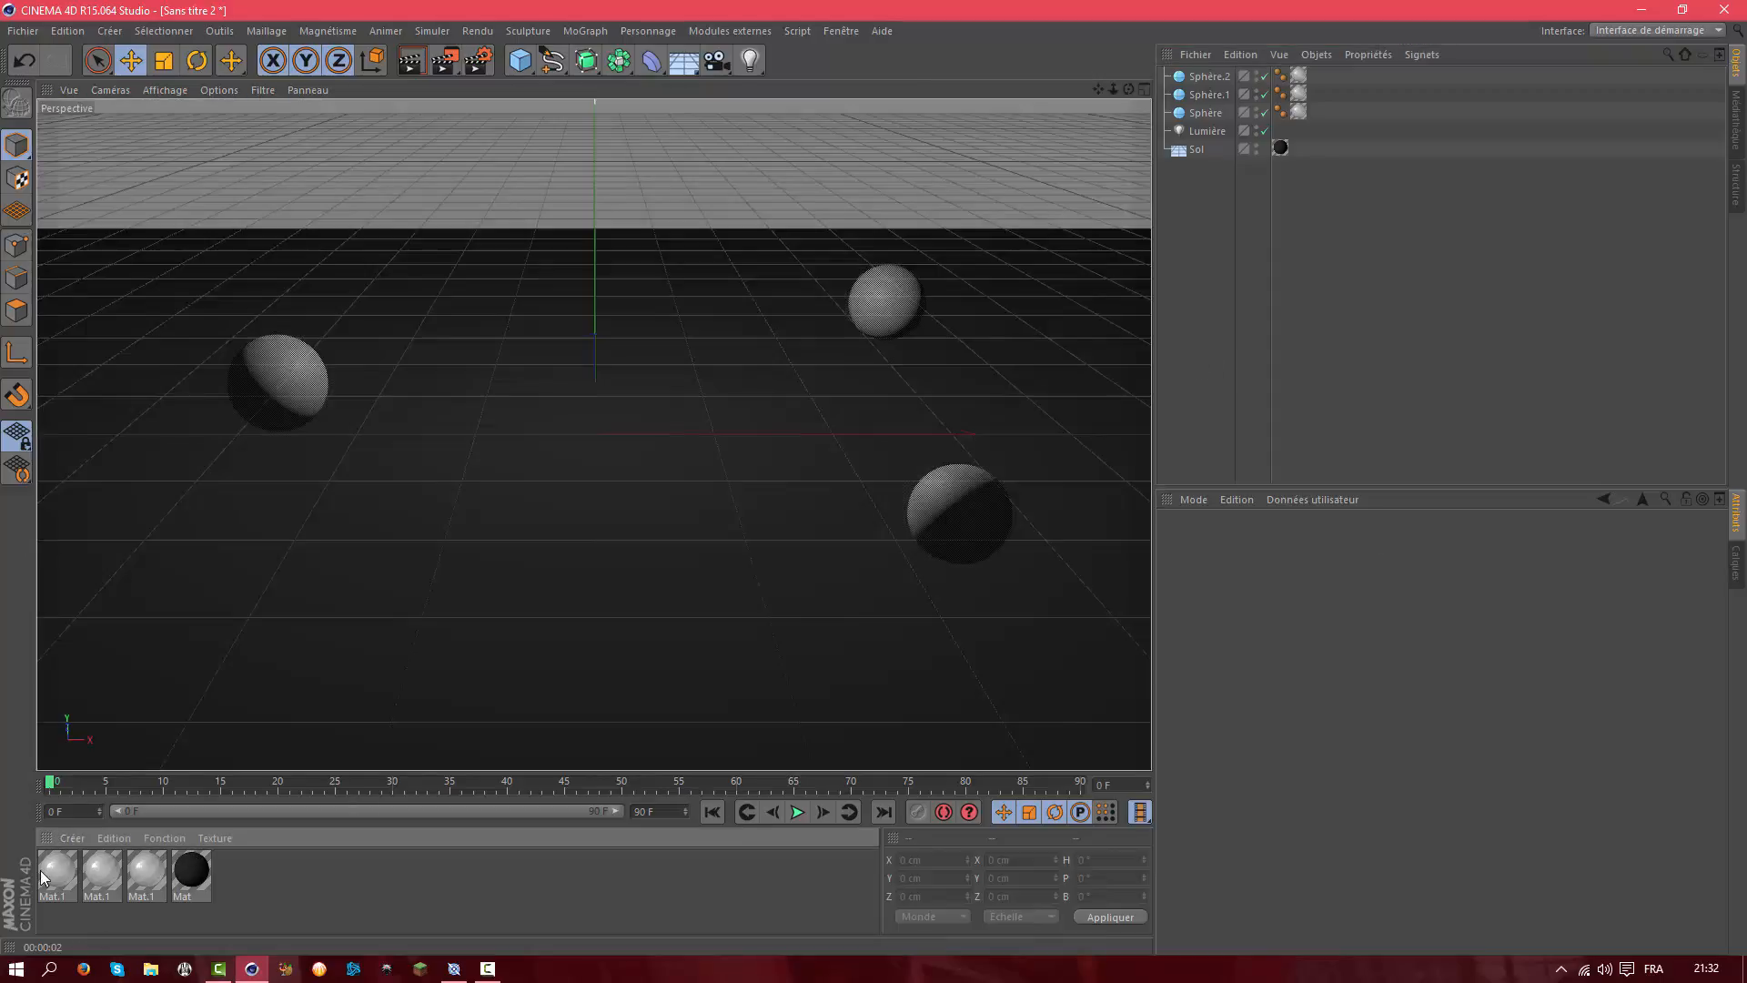
Set the colour of the first transparent material to blue with RGB 0, 153, 255
double_click(40, 870)
left_click(342, 316)
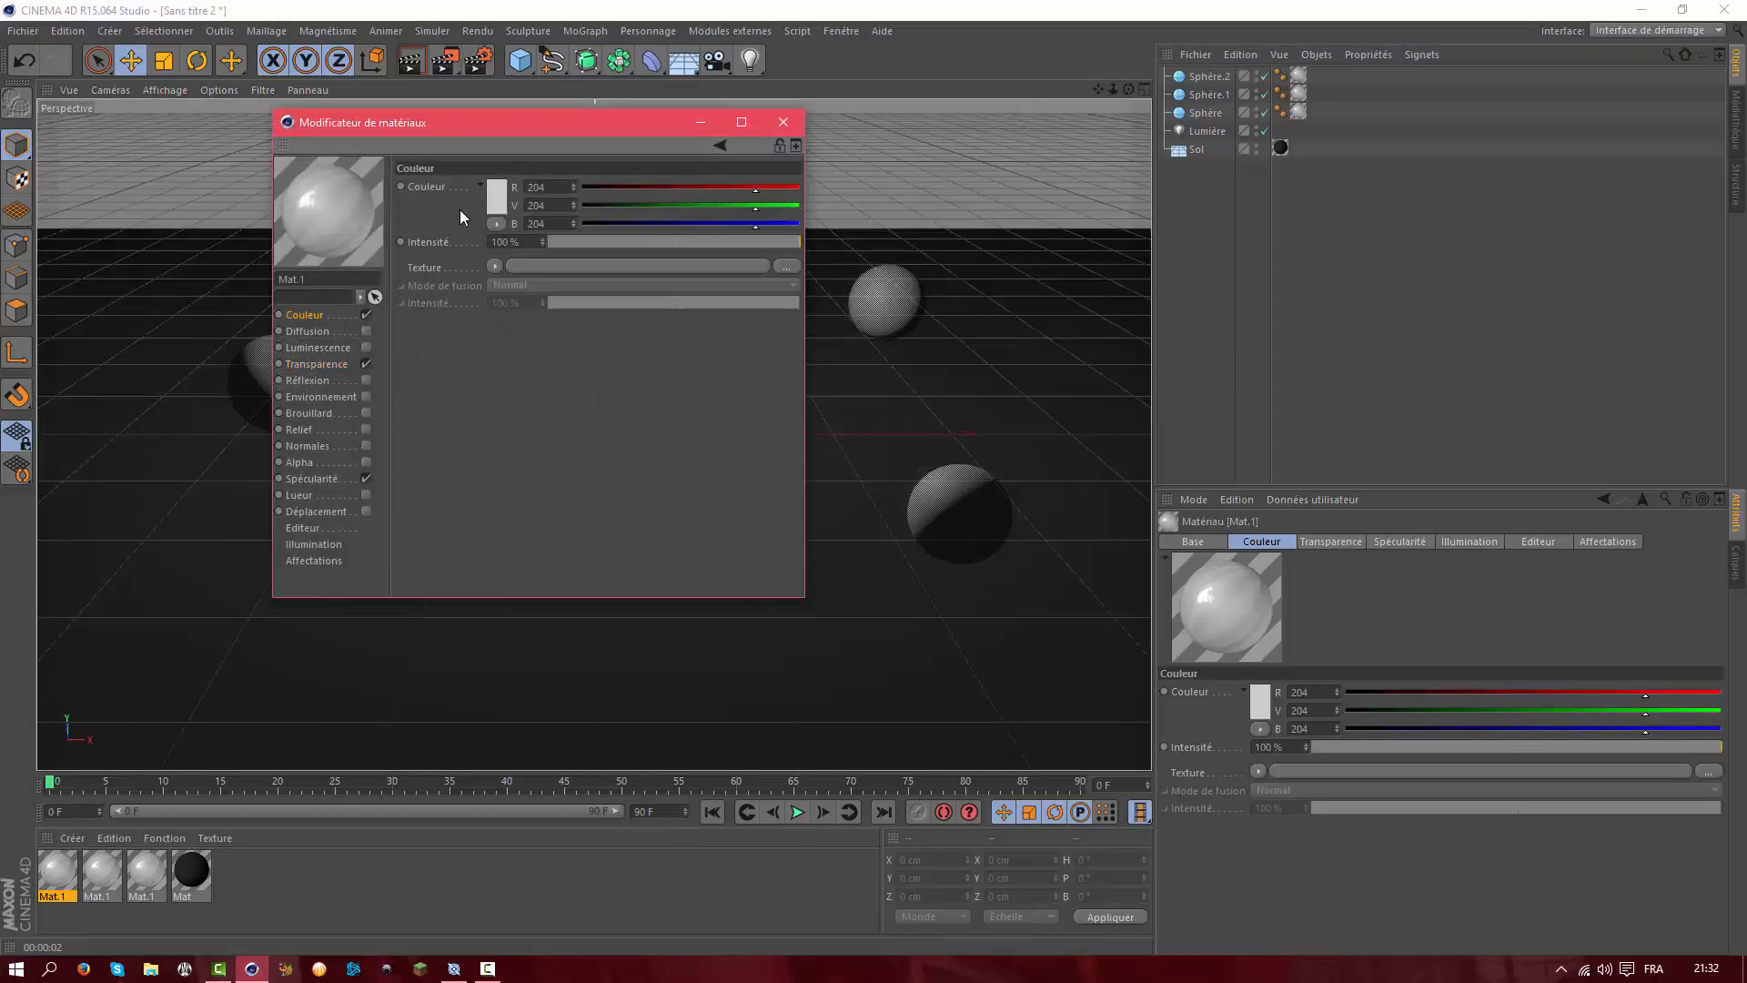
left_click(490, 202)
left_click(490, 201)
left_click_drag(535, 132, 571, 115)
left_click(461, 287)
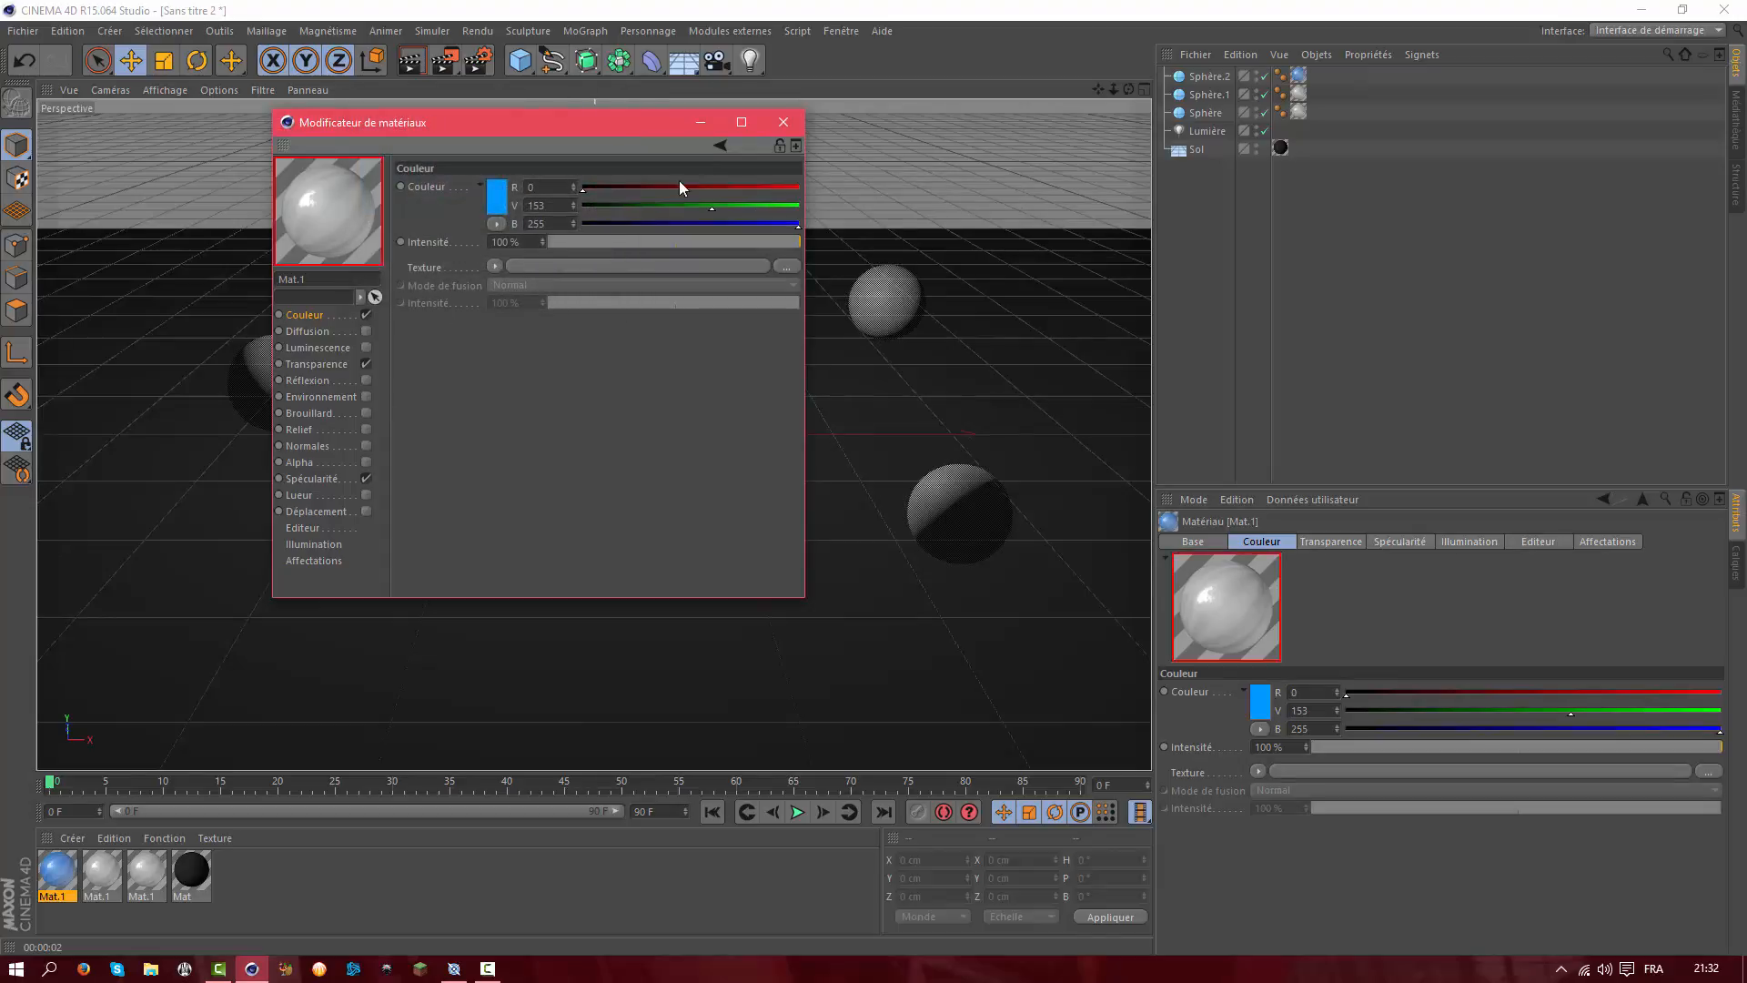
left_click(783, 122)
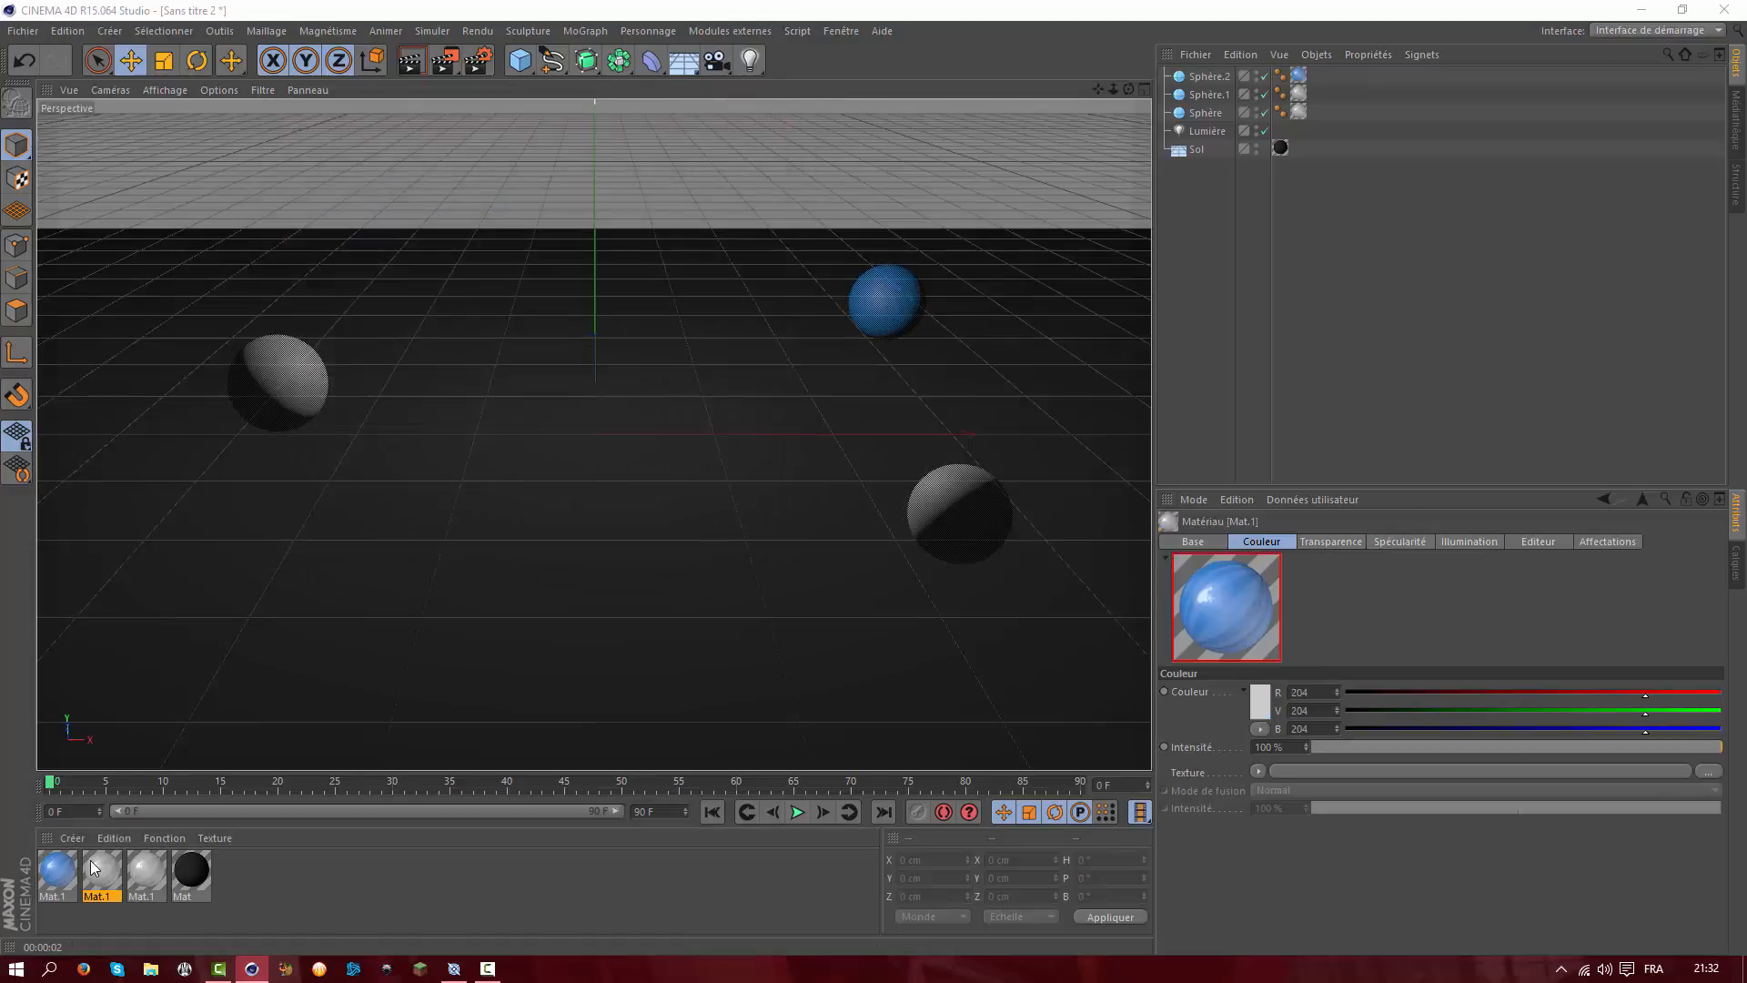
Set the second transparent material's colour to white (RGB 255, 255, 255) and enable its luminescence at 54 % intensity
double_click(90, 860)
left_click(496, 198)
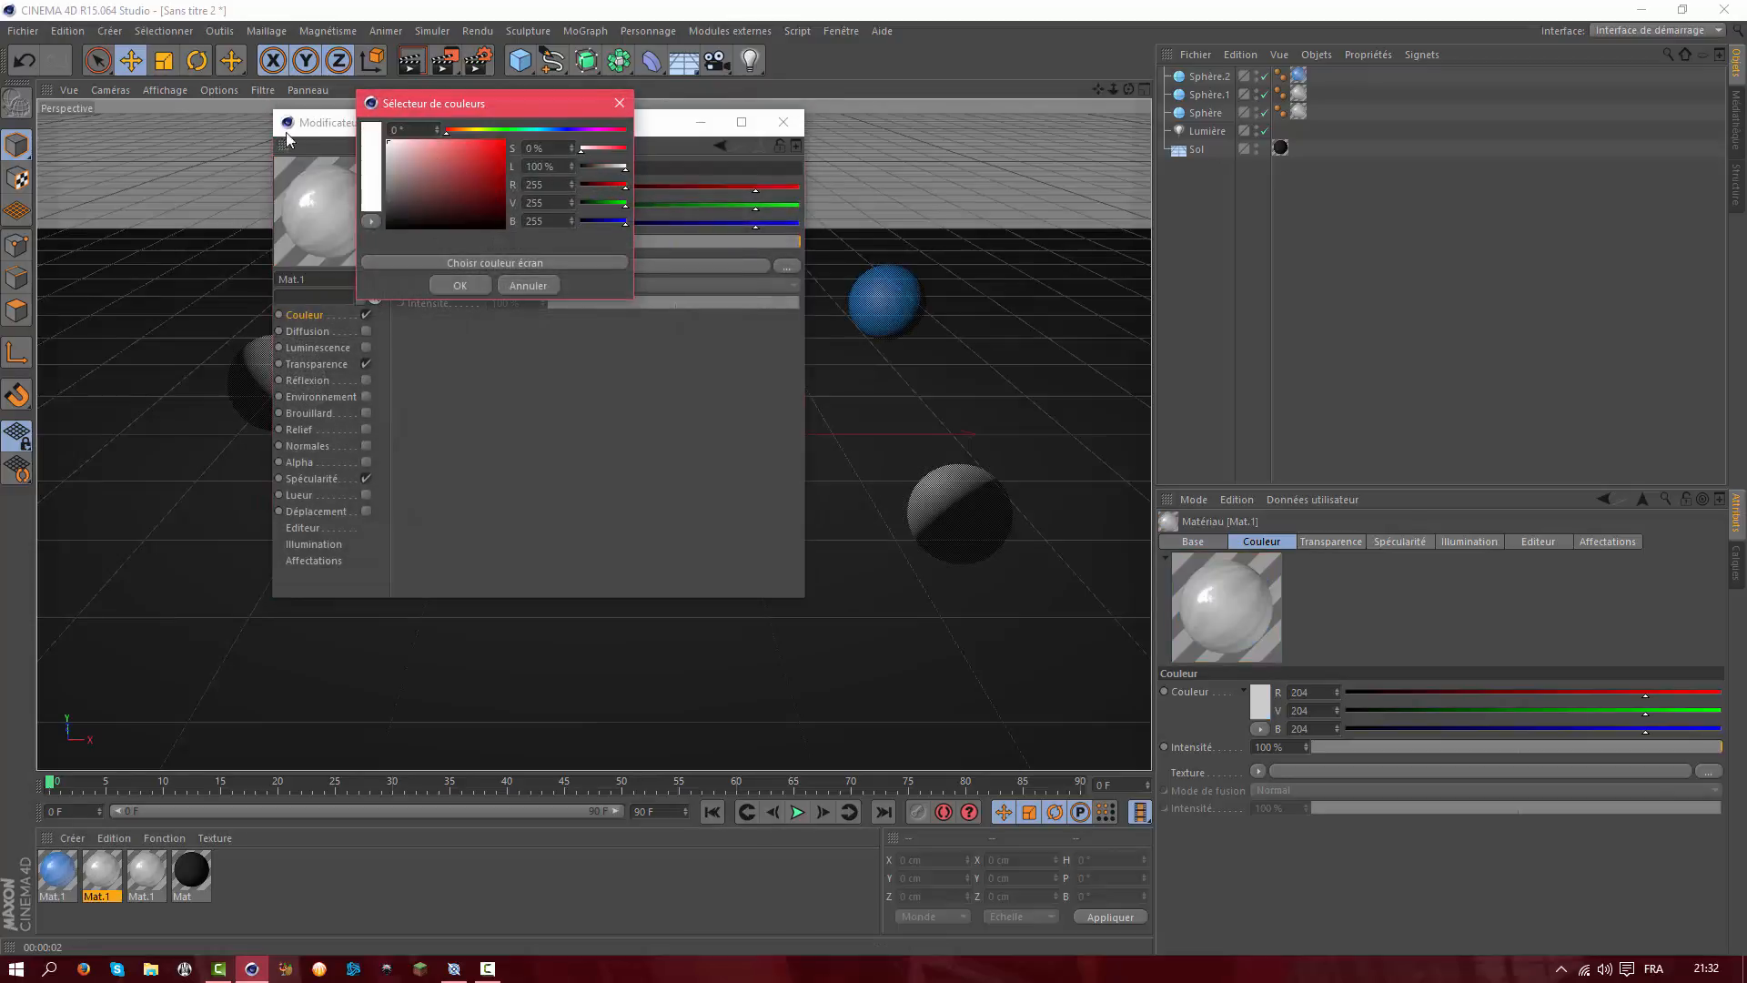
left_click(451, 284)
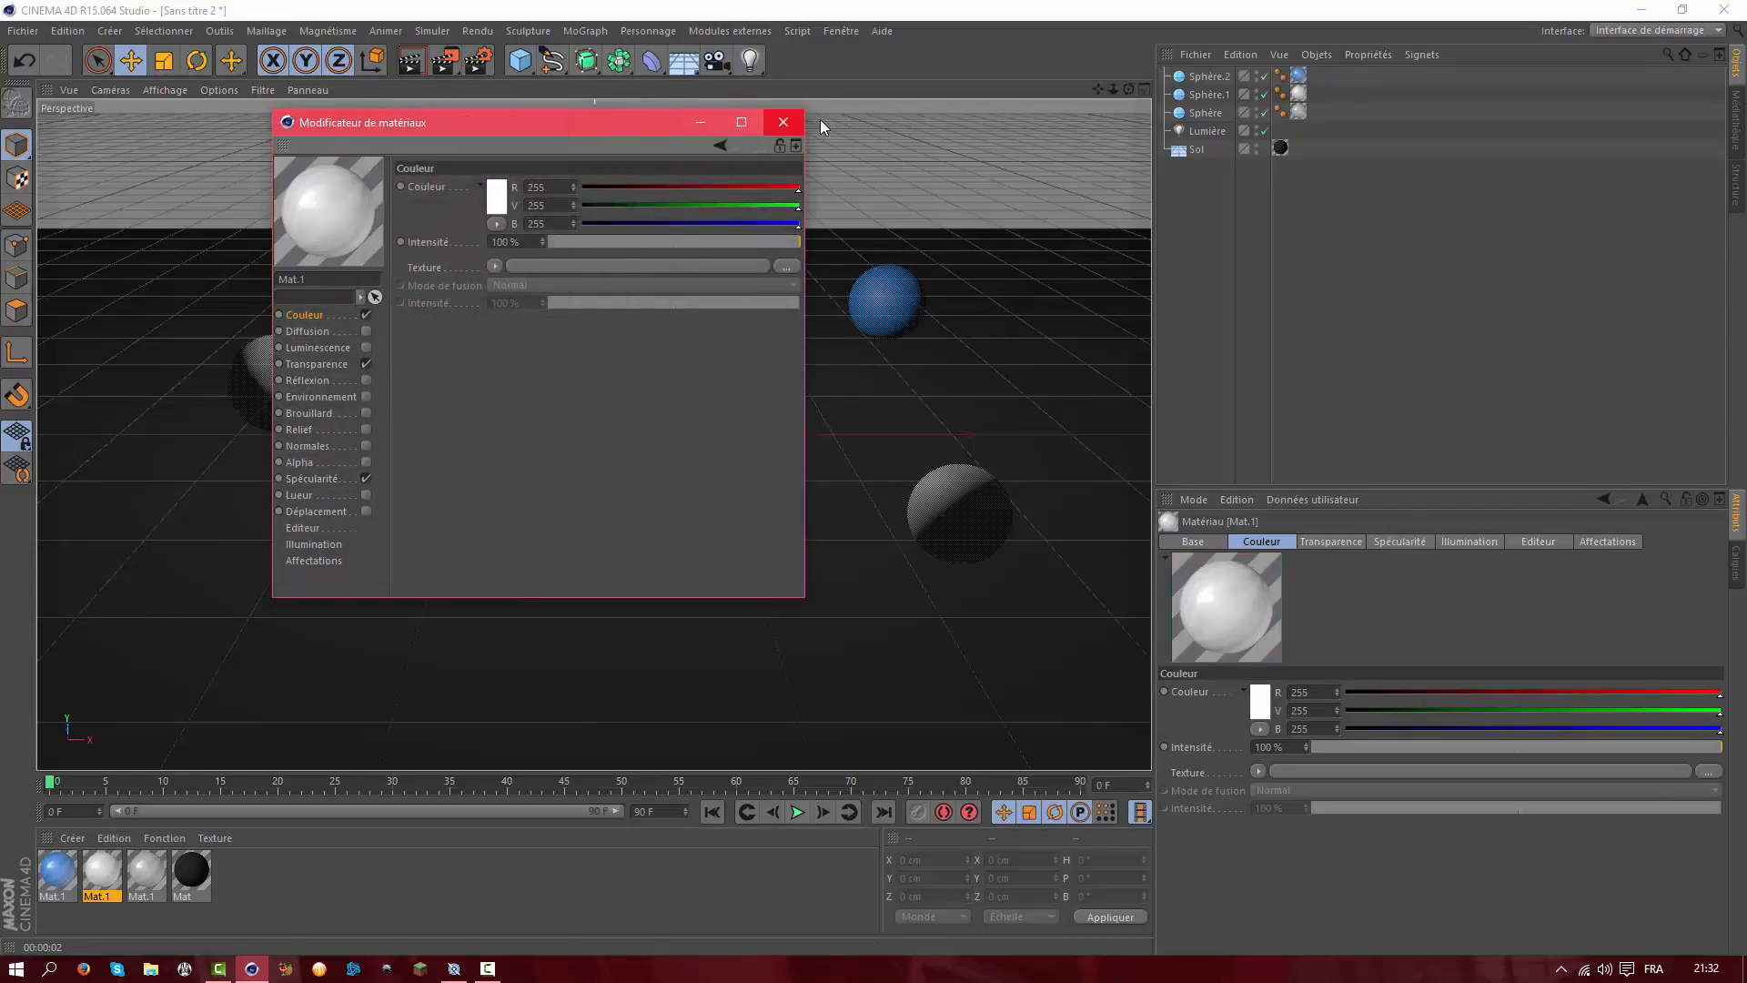
left_click(337, 349)
left_click(365, 348)
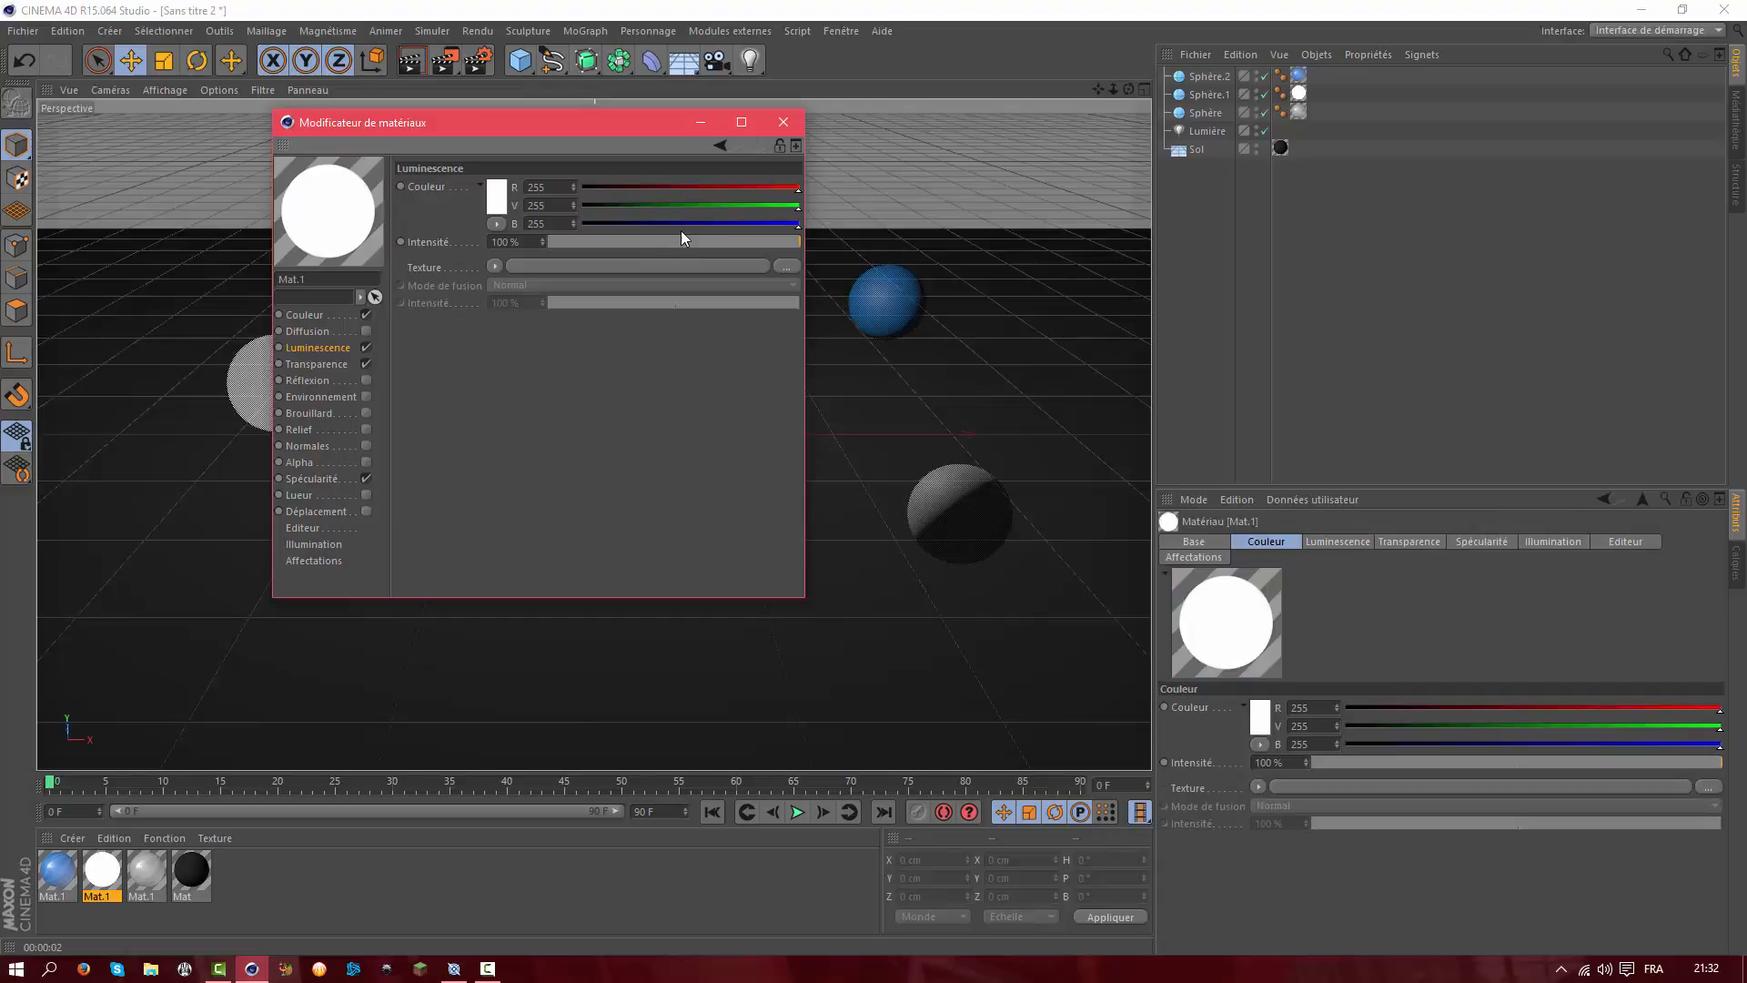
left_click_drag(686, 238, 685, 242)
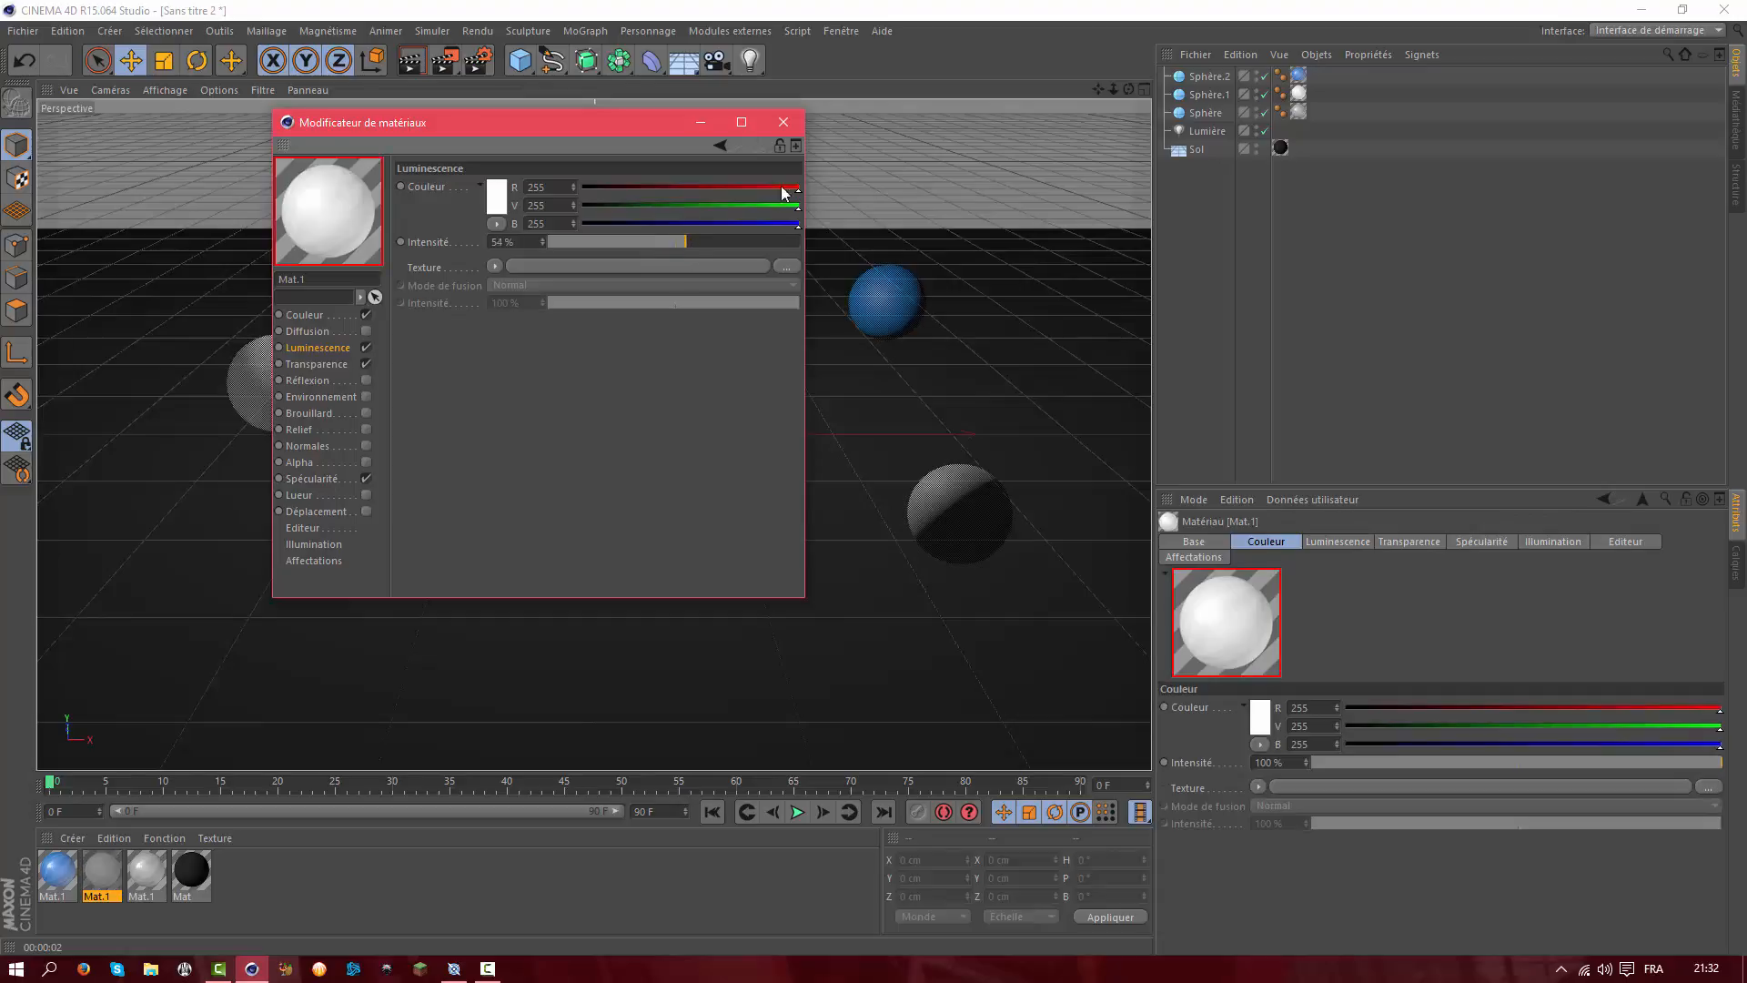
left_click(798, 127)
Set the third transparent material's colour to red with RGB 255, 0, 0
double_click(149, 875)
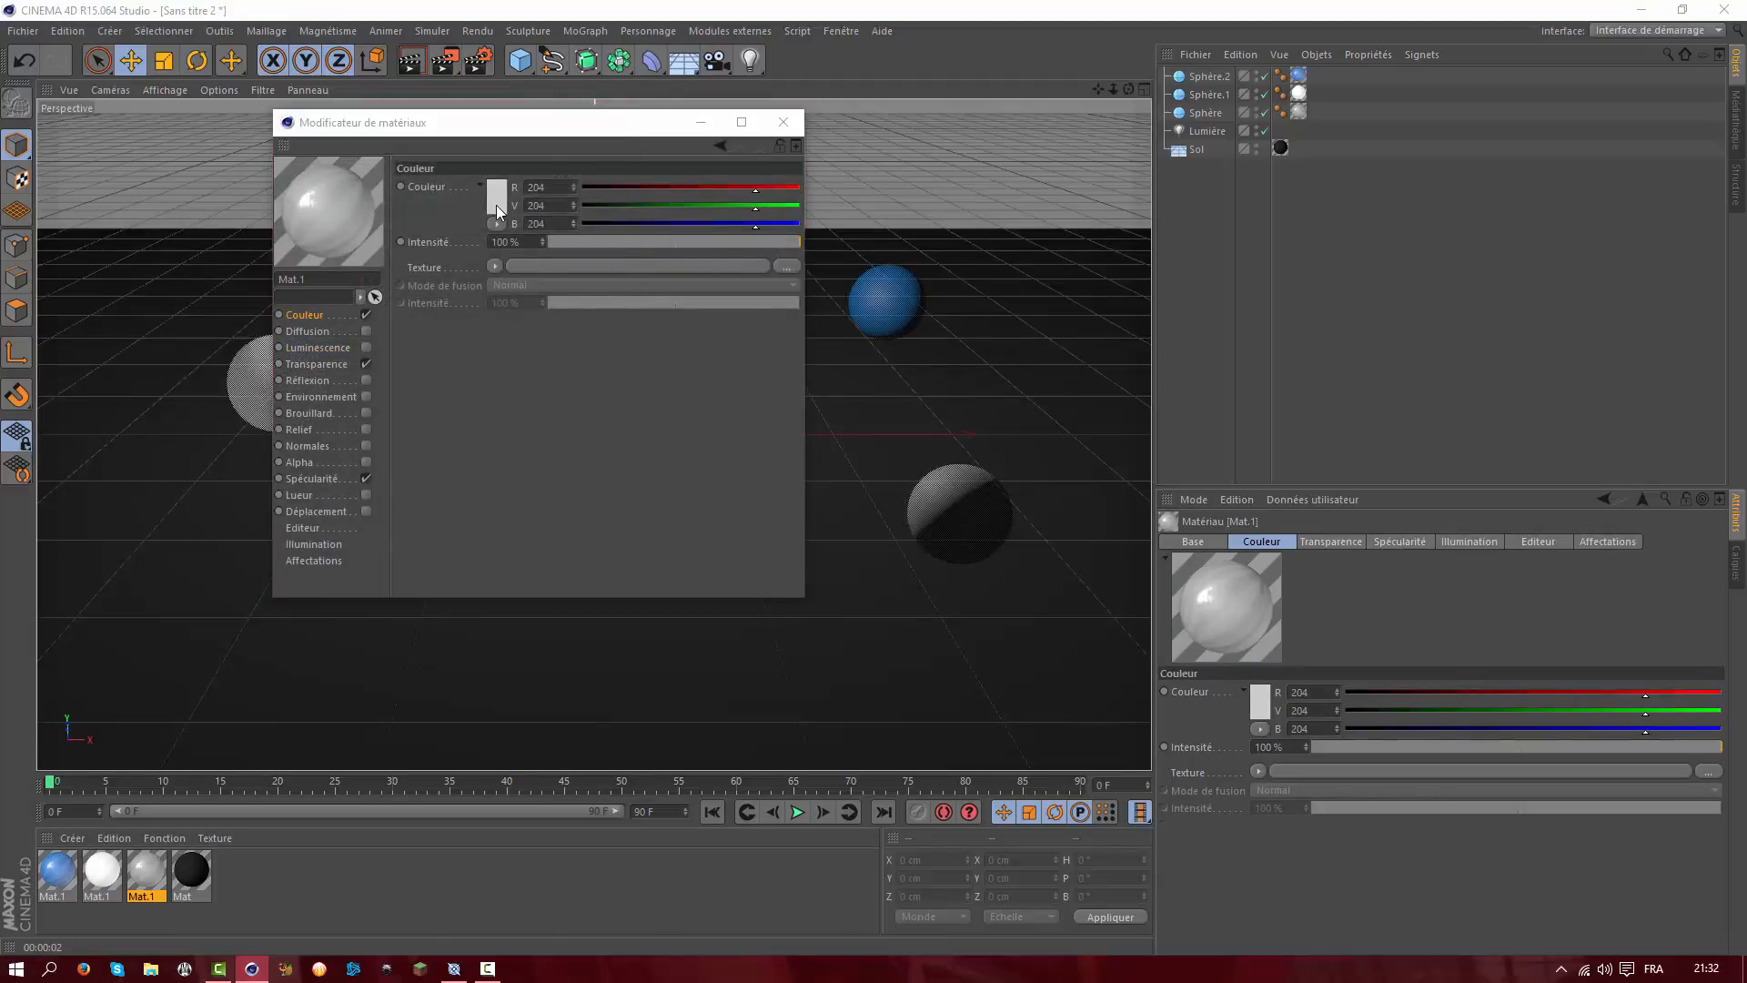
left_click(495, 202)
left_click(482, 301)
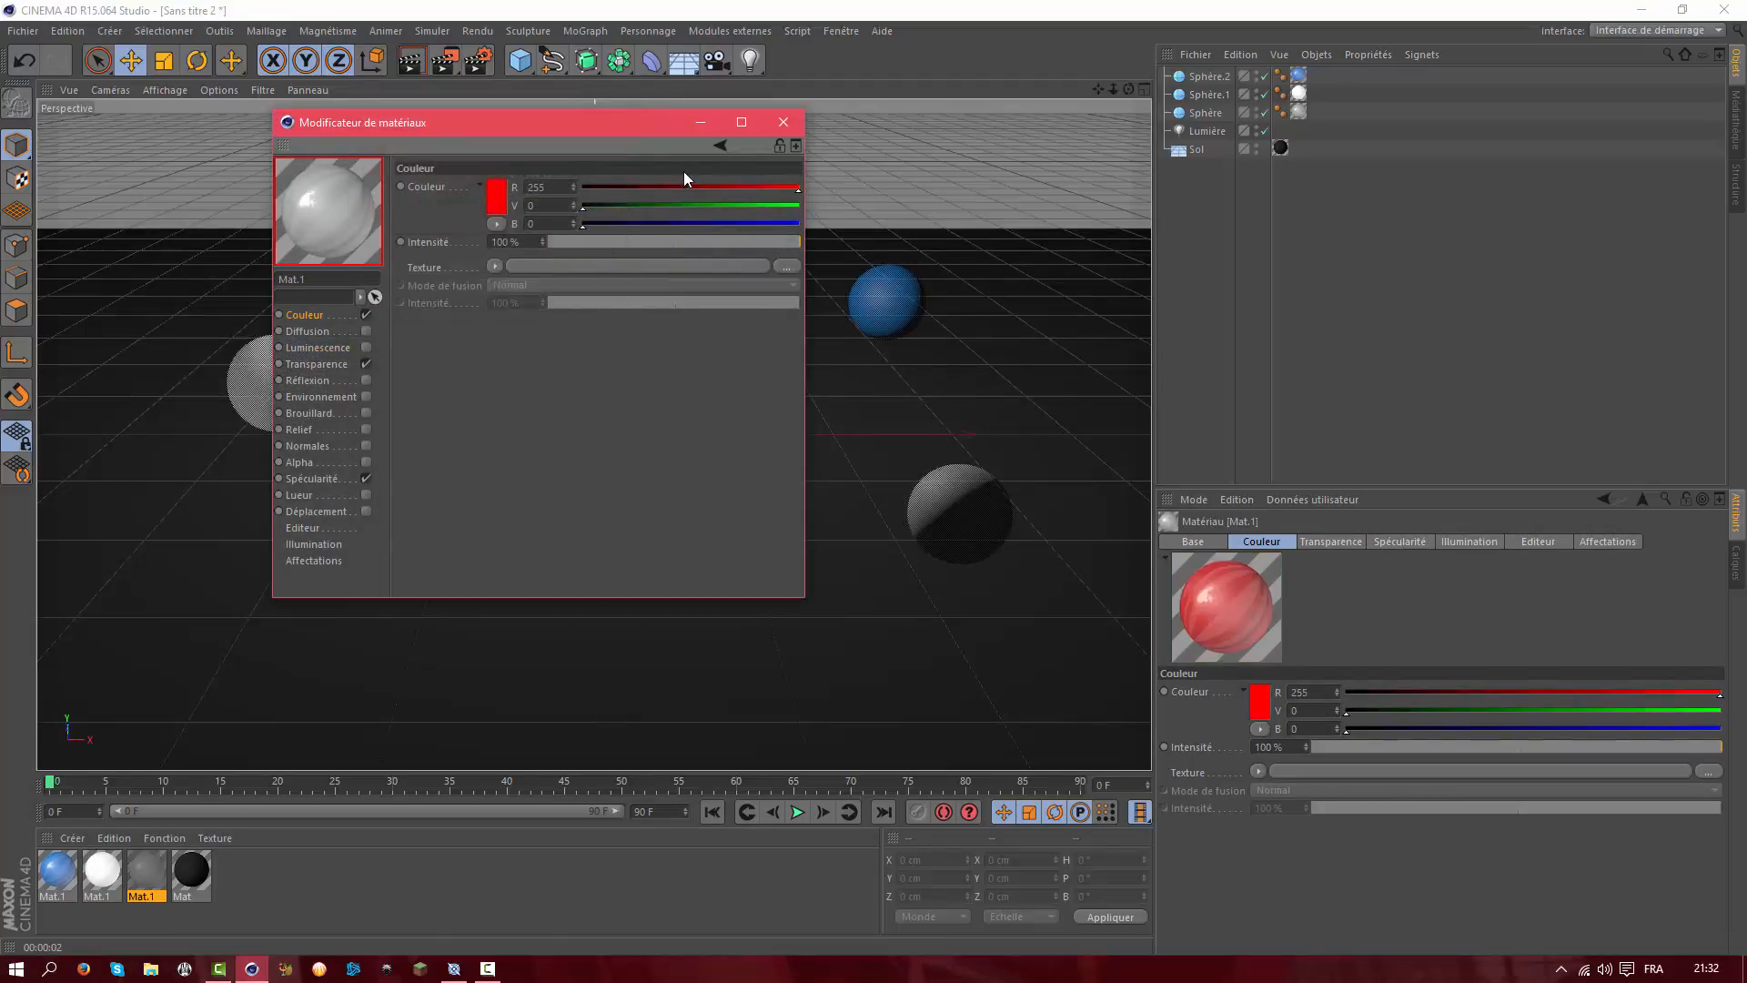
left_click(783, 122)
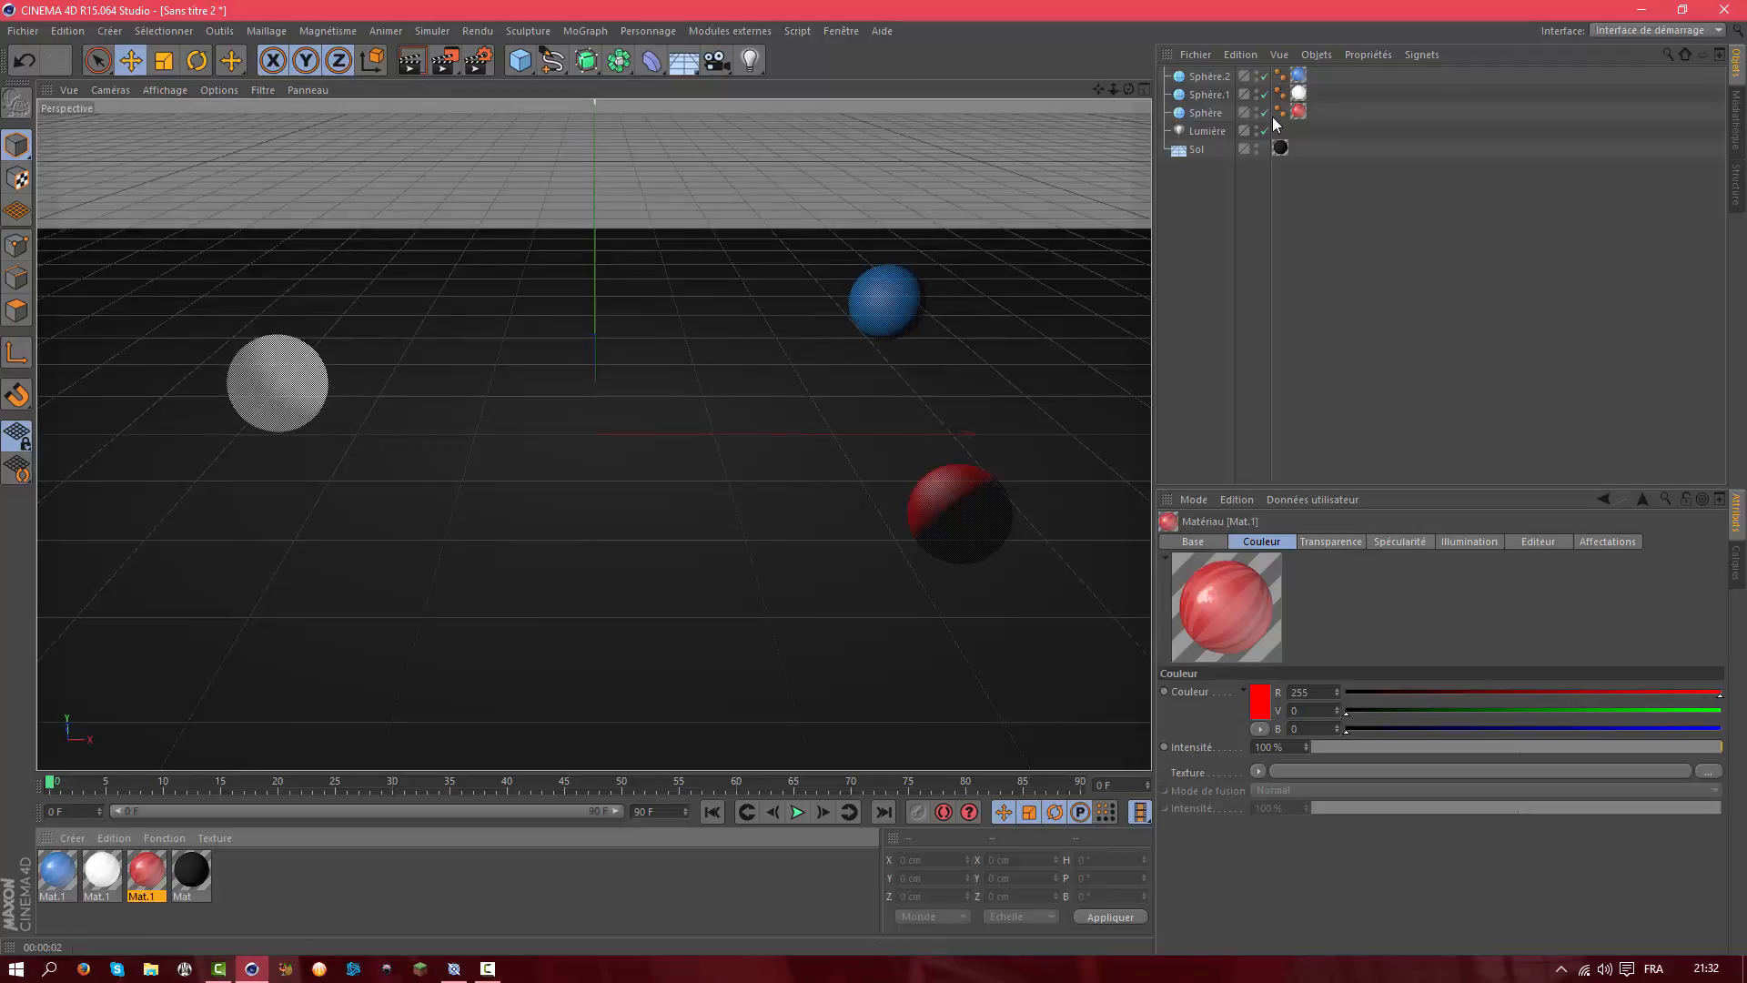
Swap the blue and white materials between Sphère.1 and Sphère.2 and render the view
mouse_move(1304, 79)
left_mouse_down()
mouse_move(1308, 97)
mouse_move(1305, 78)
left_mouse_up()
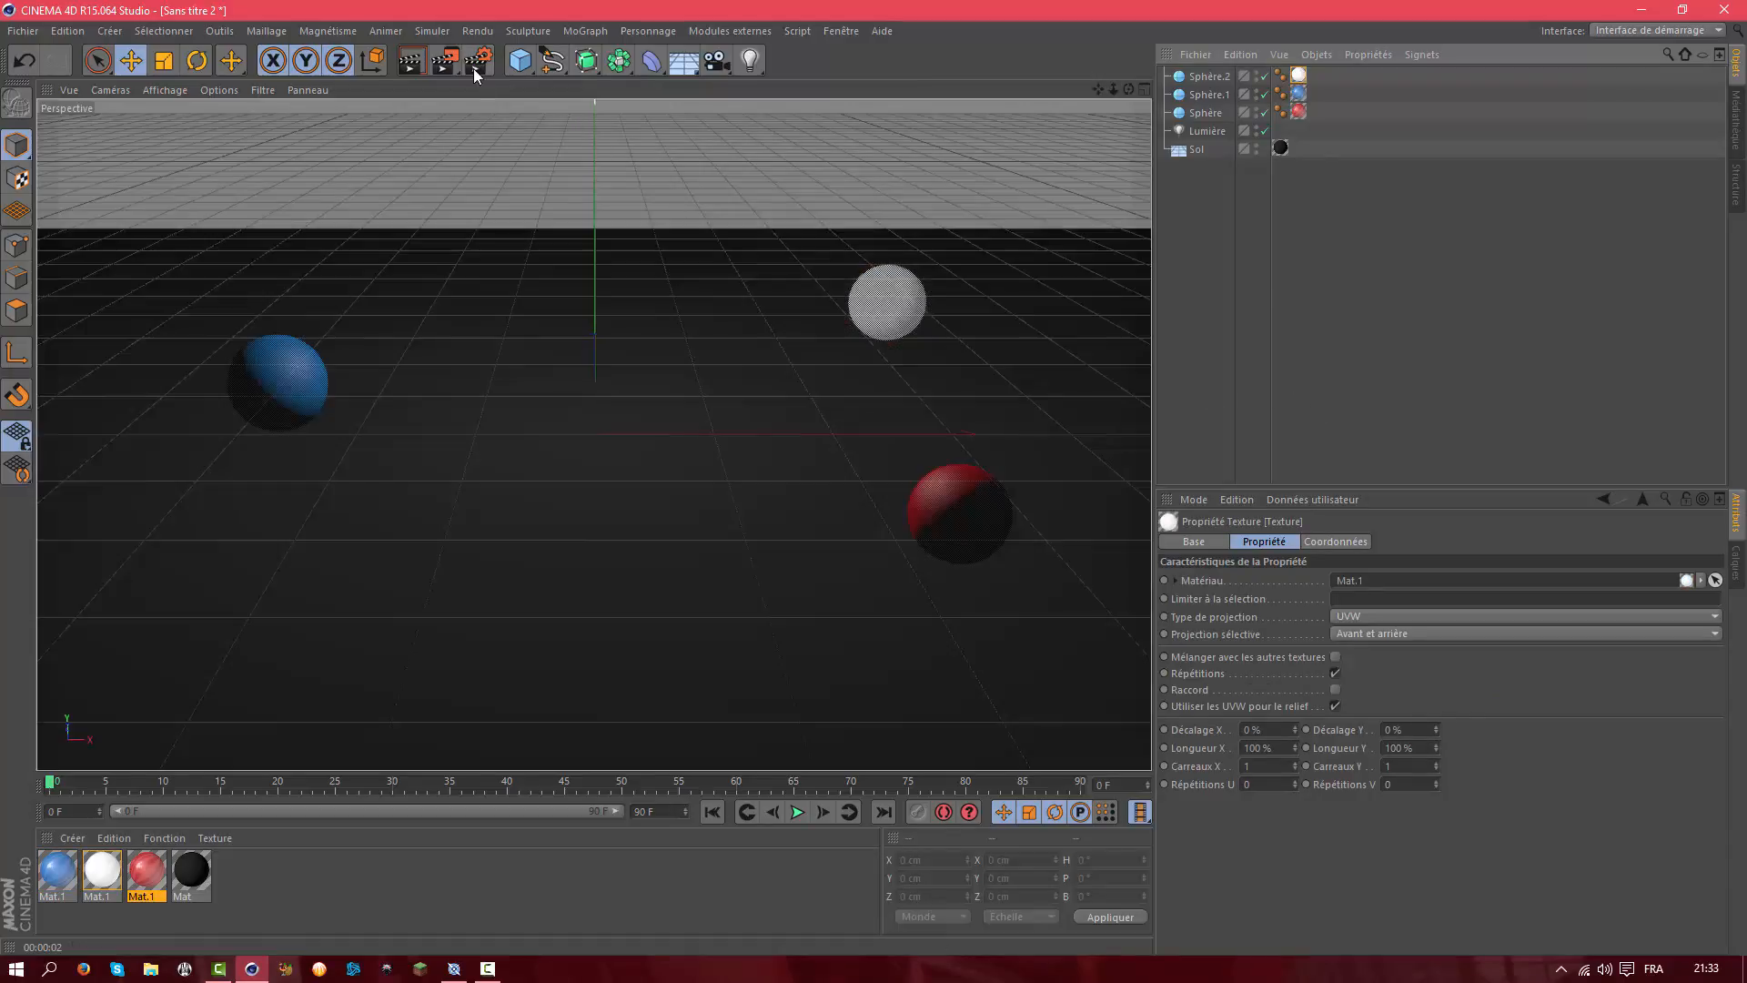
left_click(401, 62)
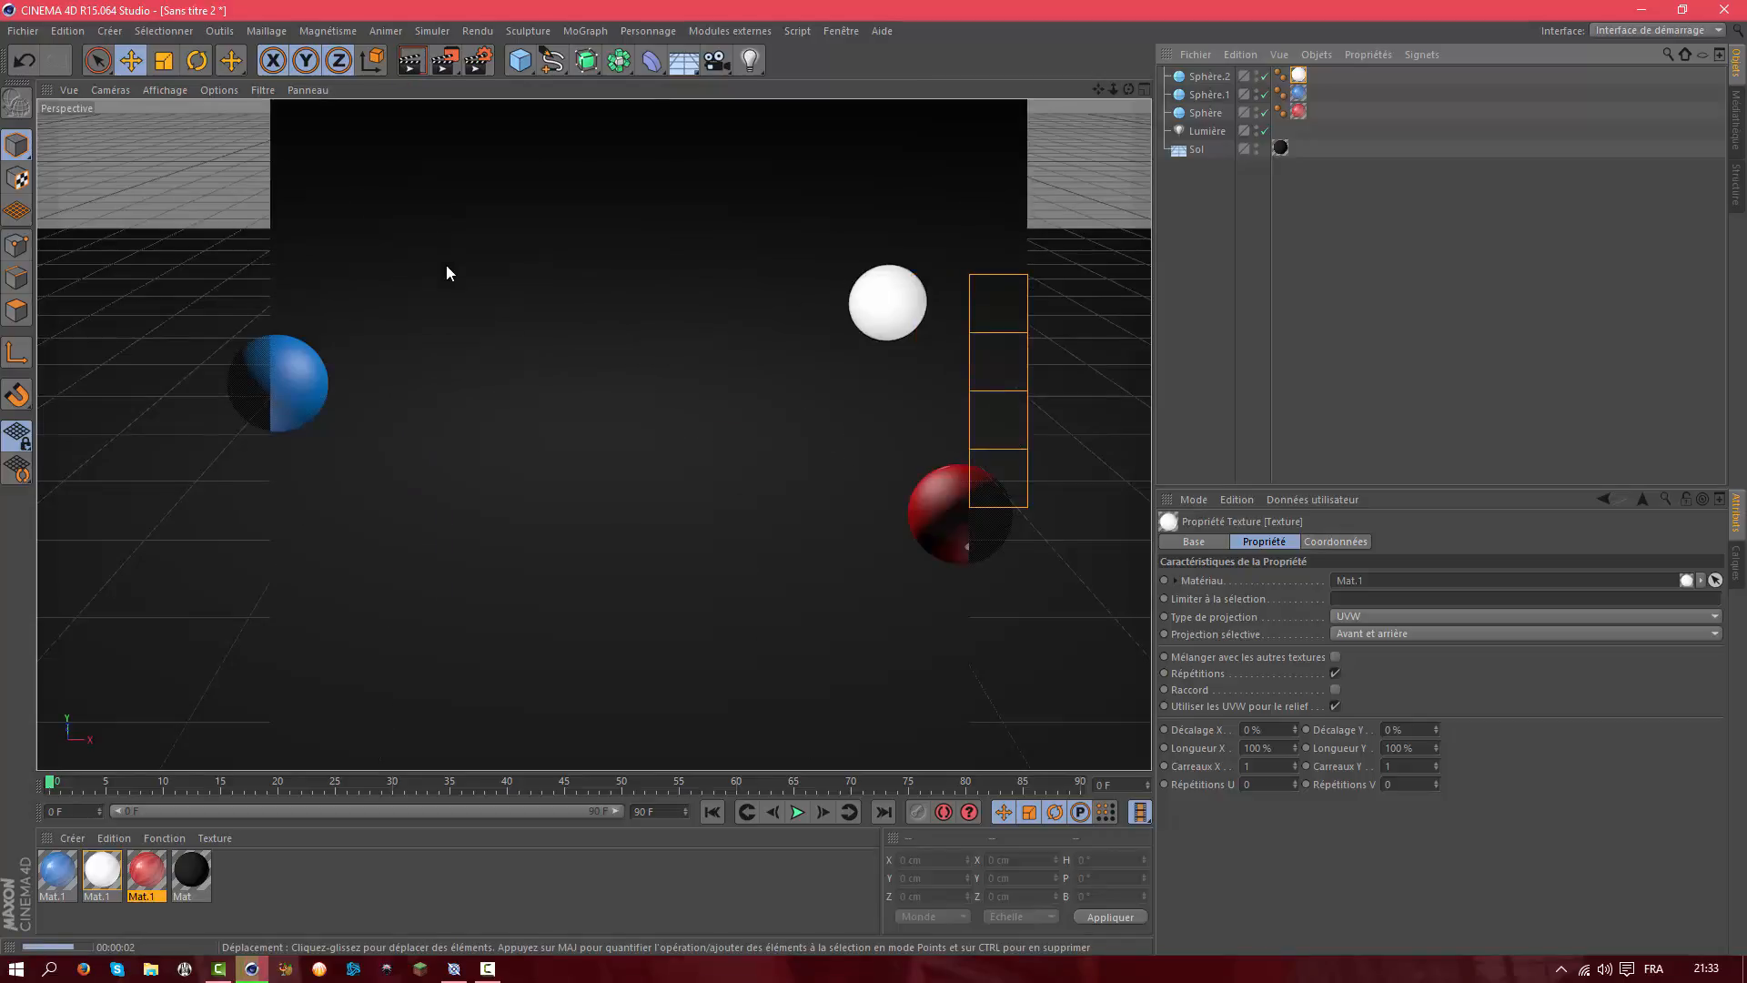
left_click(1209, 404)
Enable the glow (Lueur) channel on the red material and render the view
double_click(148, 872)
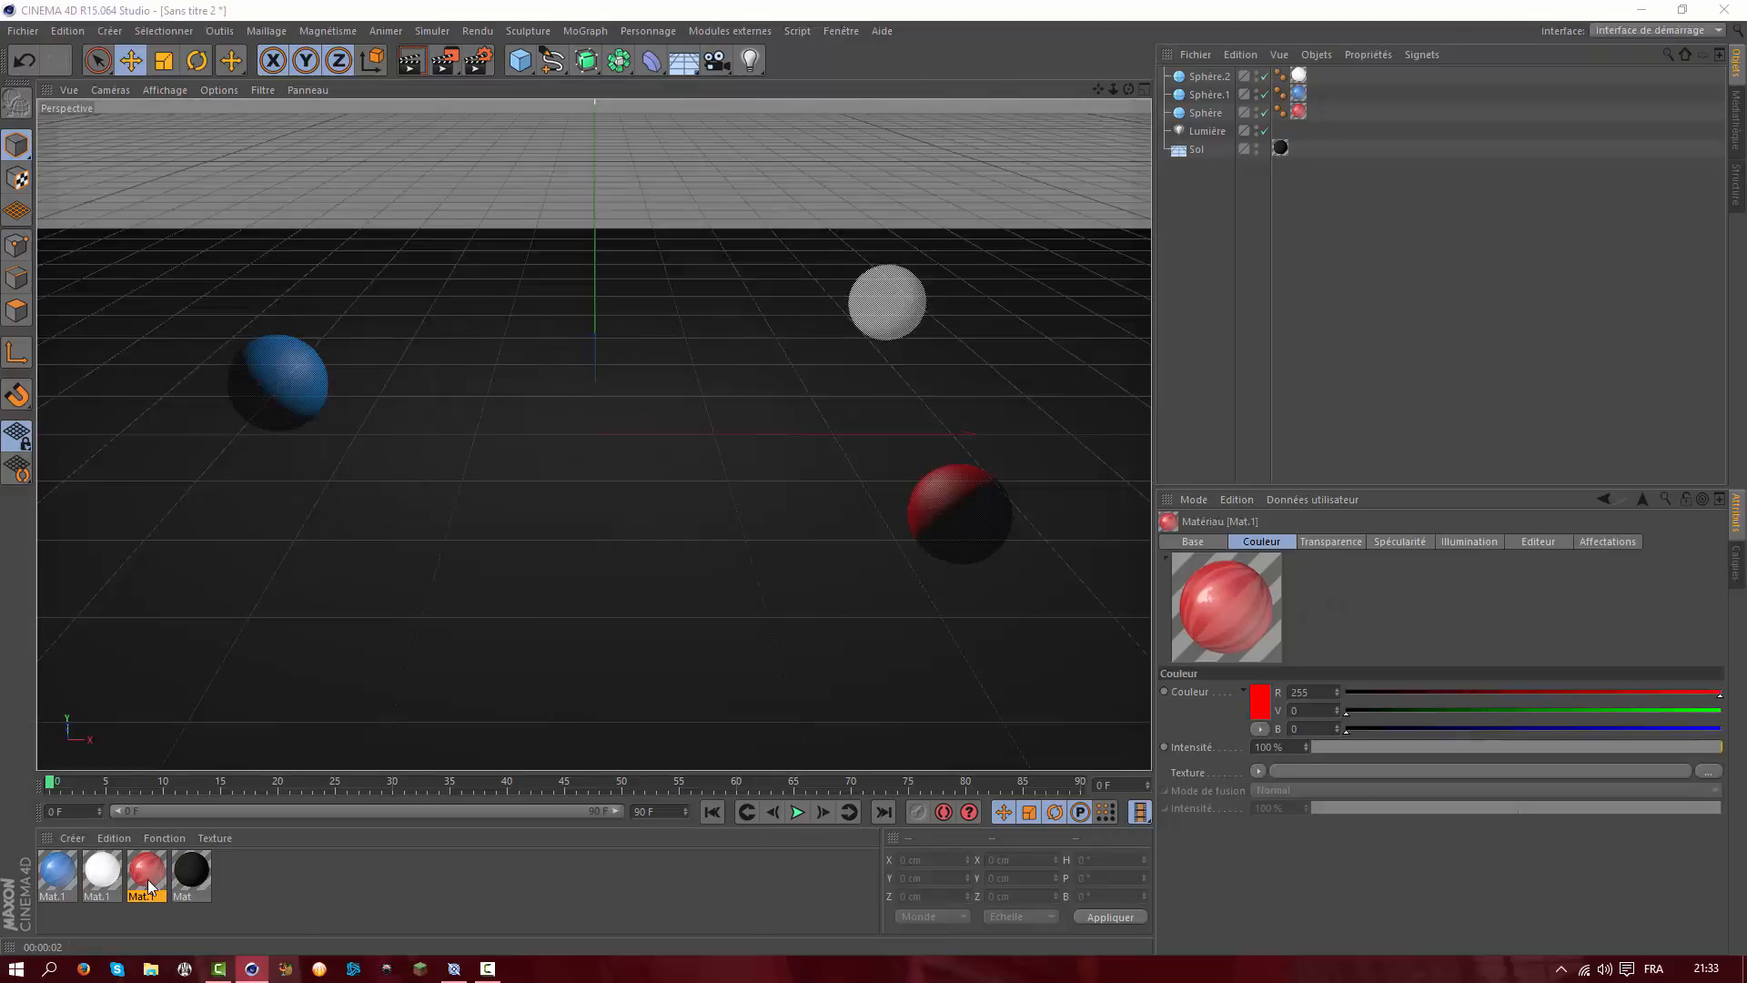
left_click(331, 497)
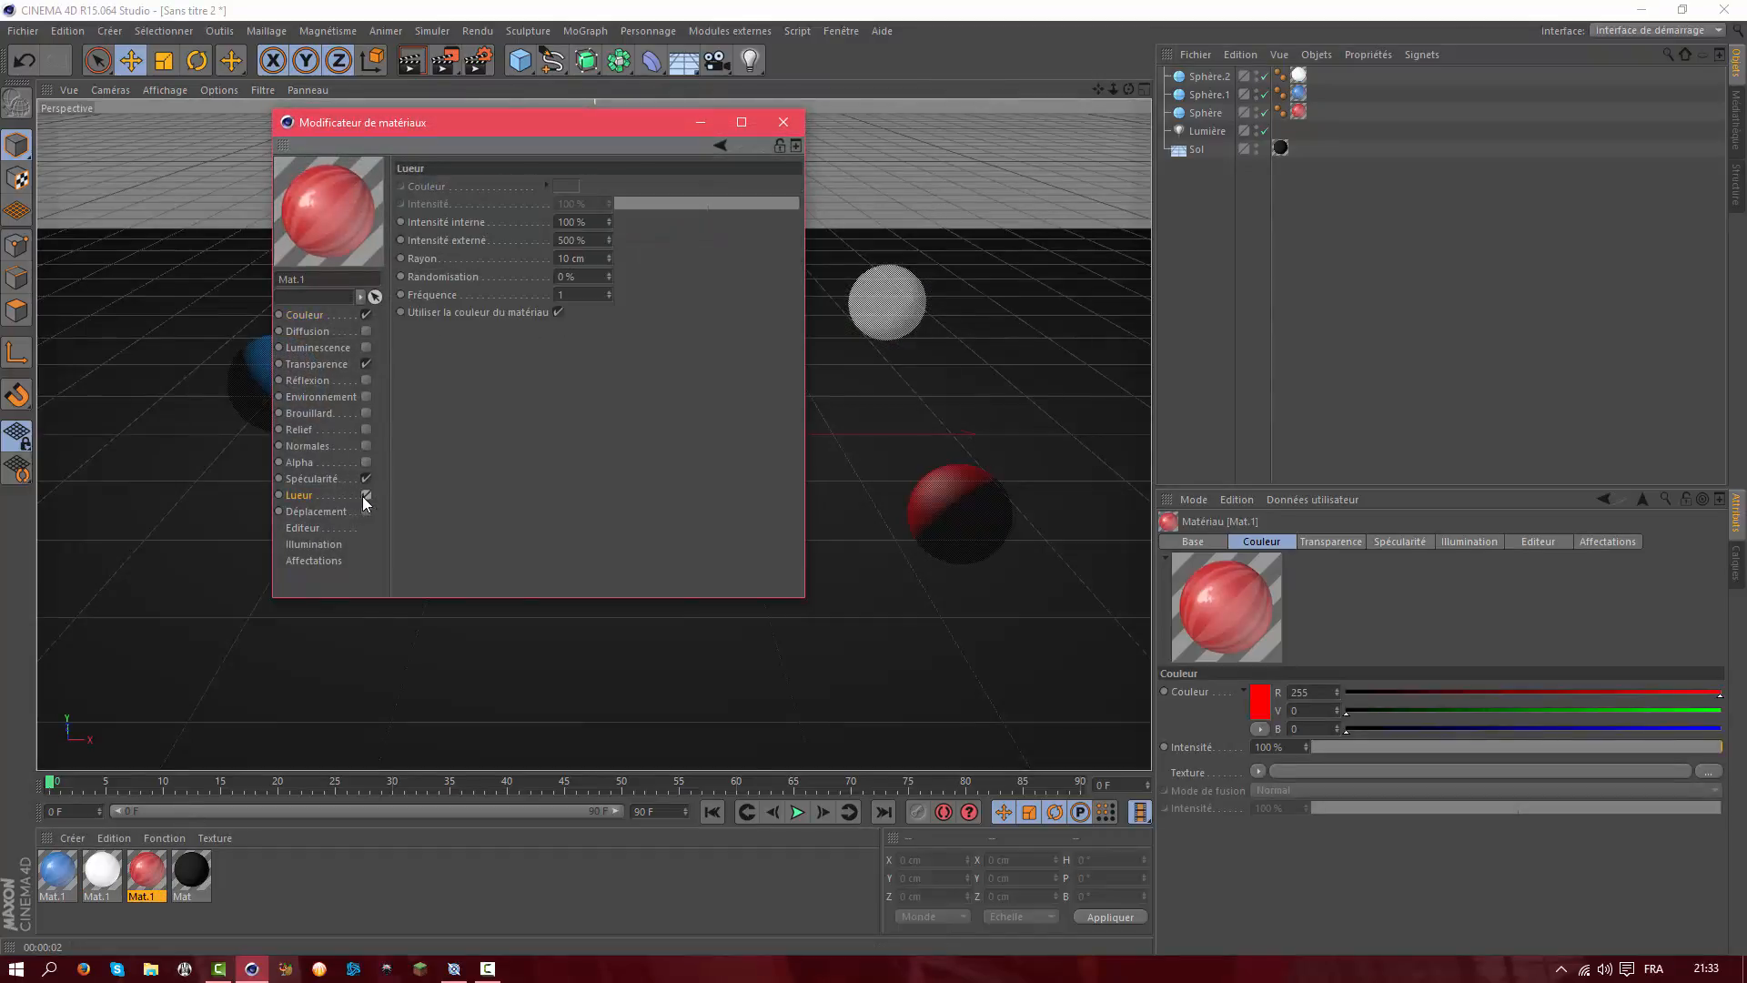
left_click(366, 495)
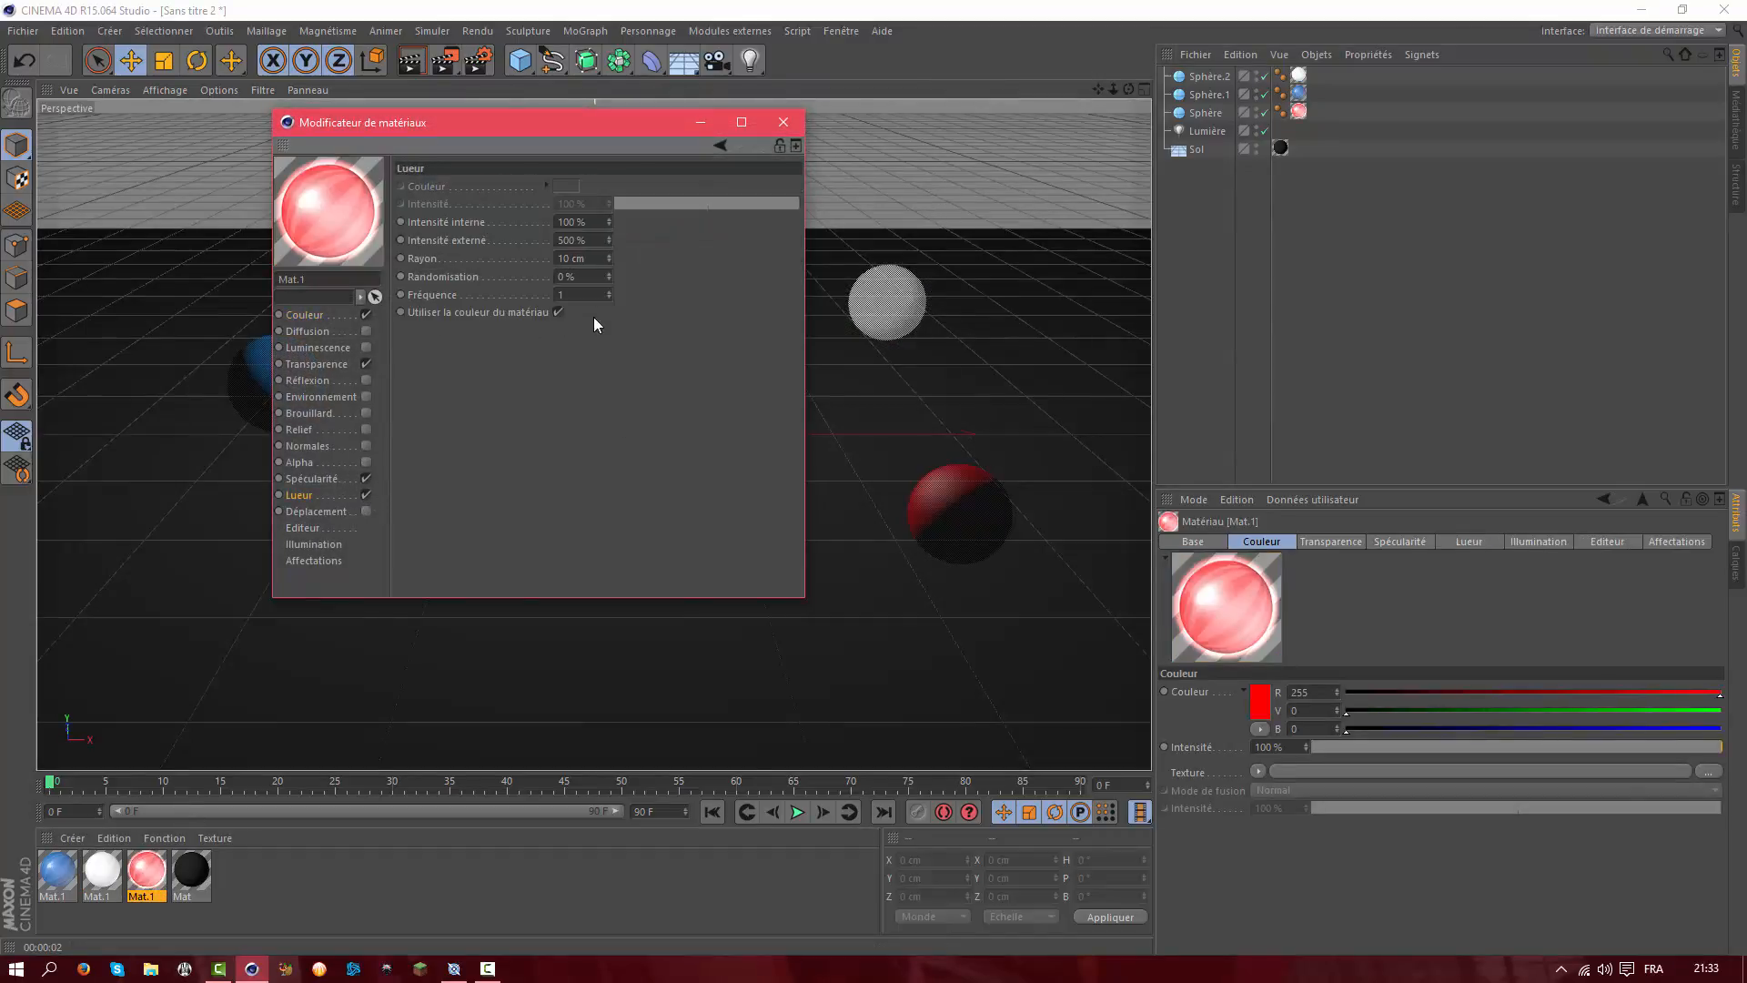
left_click(784, 122)
left_click(418, 65)
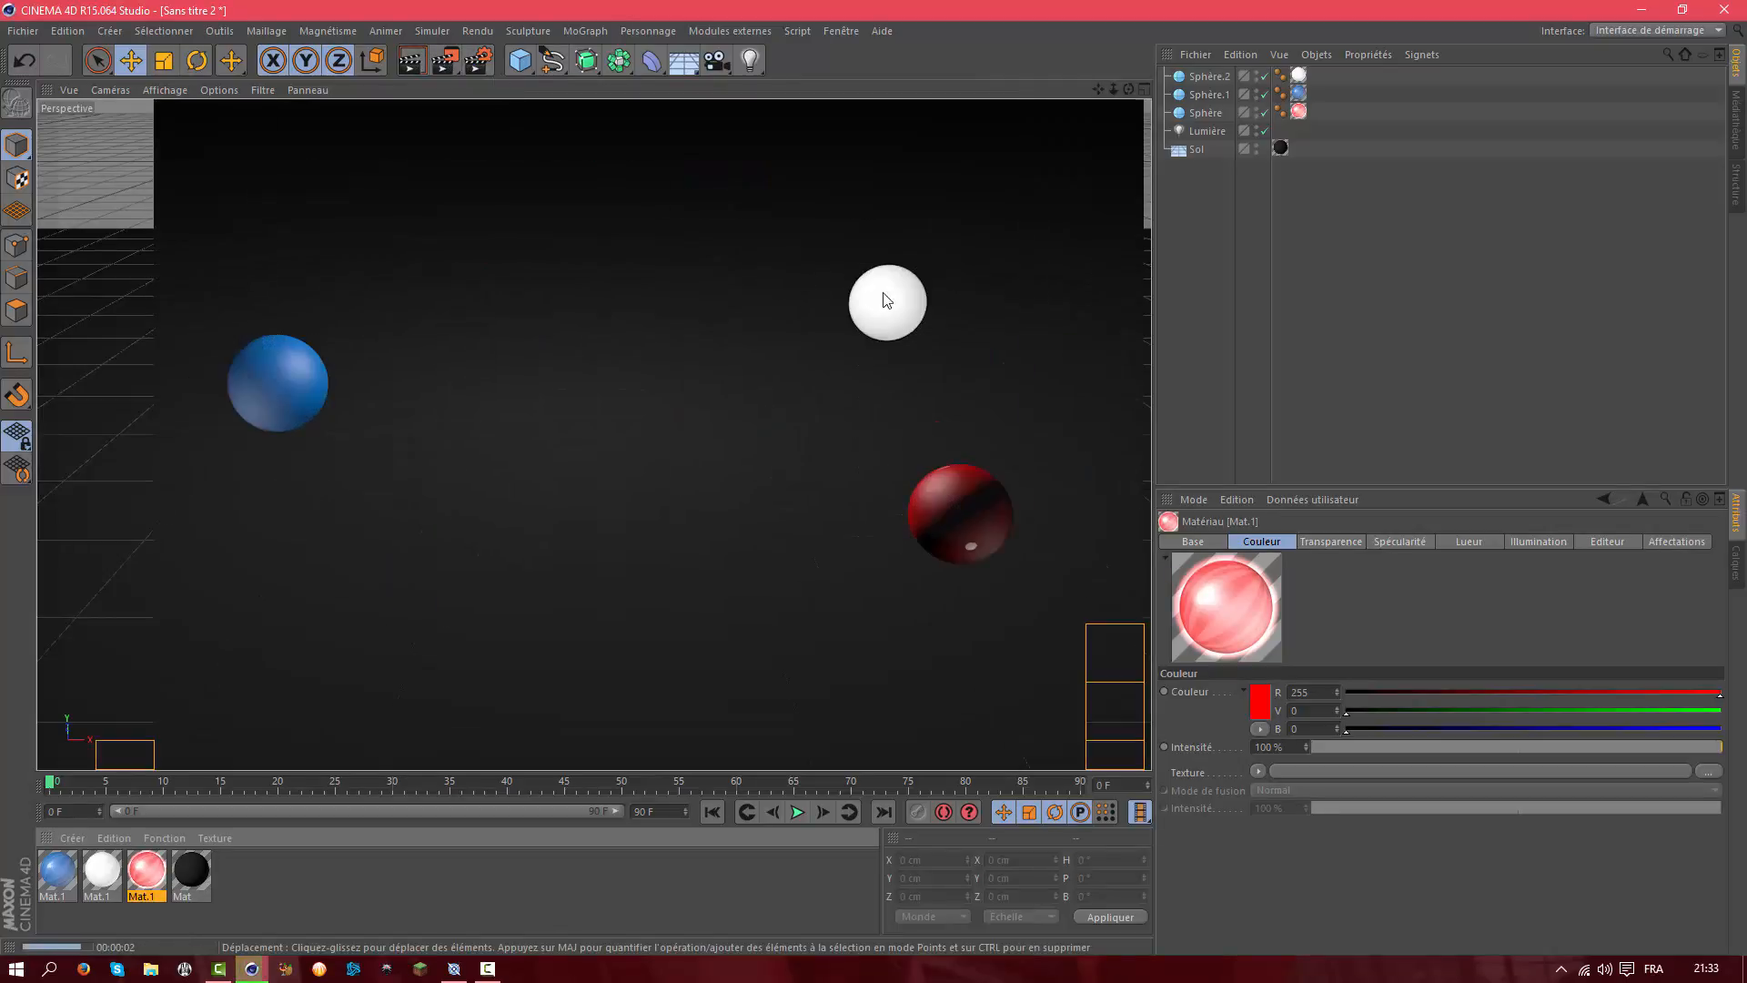
Move the red sphere along the X axis to about 170 cm and render the view
left_click(973, 524)
left_click_drag(1111, 528, 1026, 531)
left_click(412, 62)
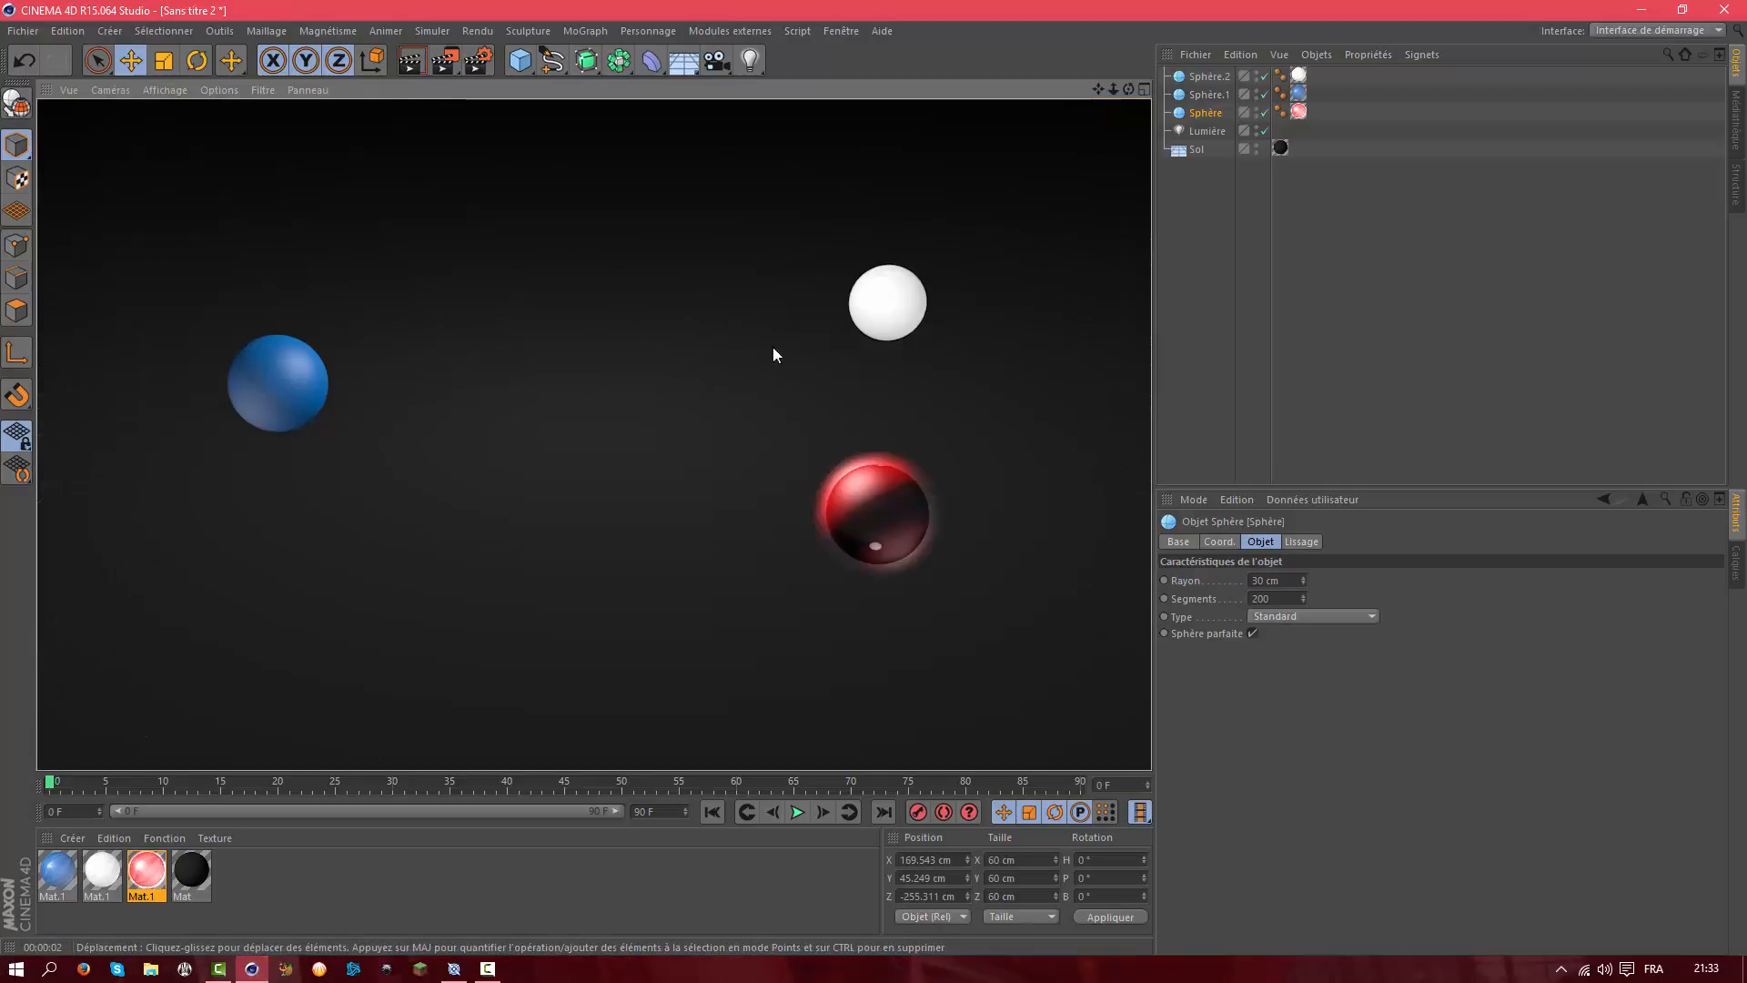
left_click(907, 569)
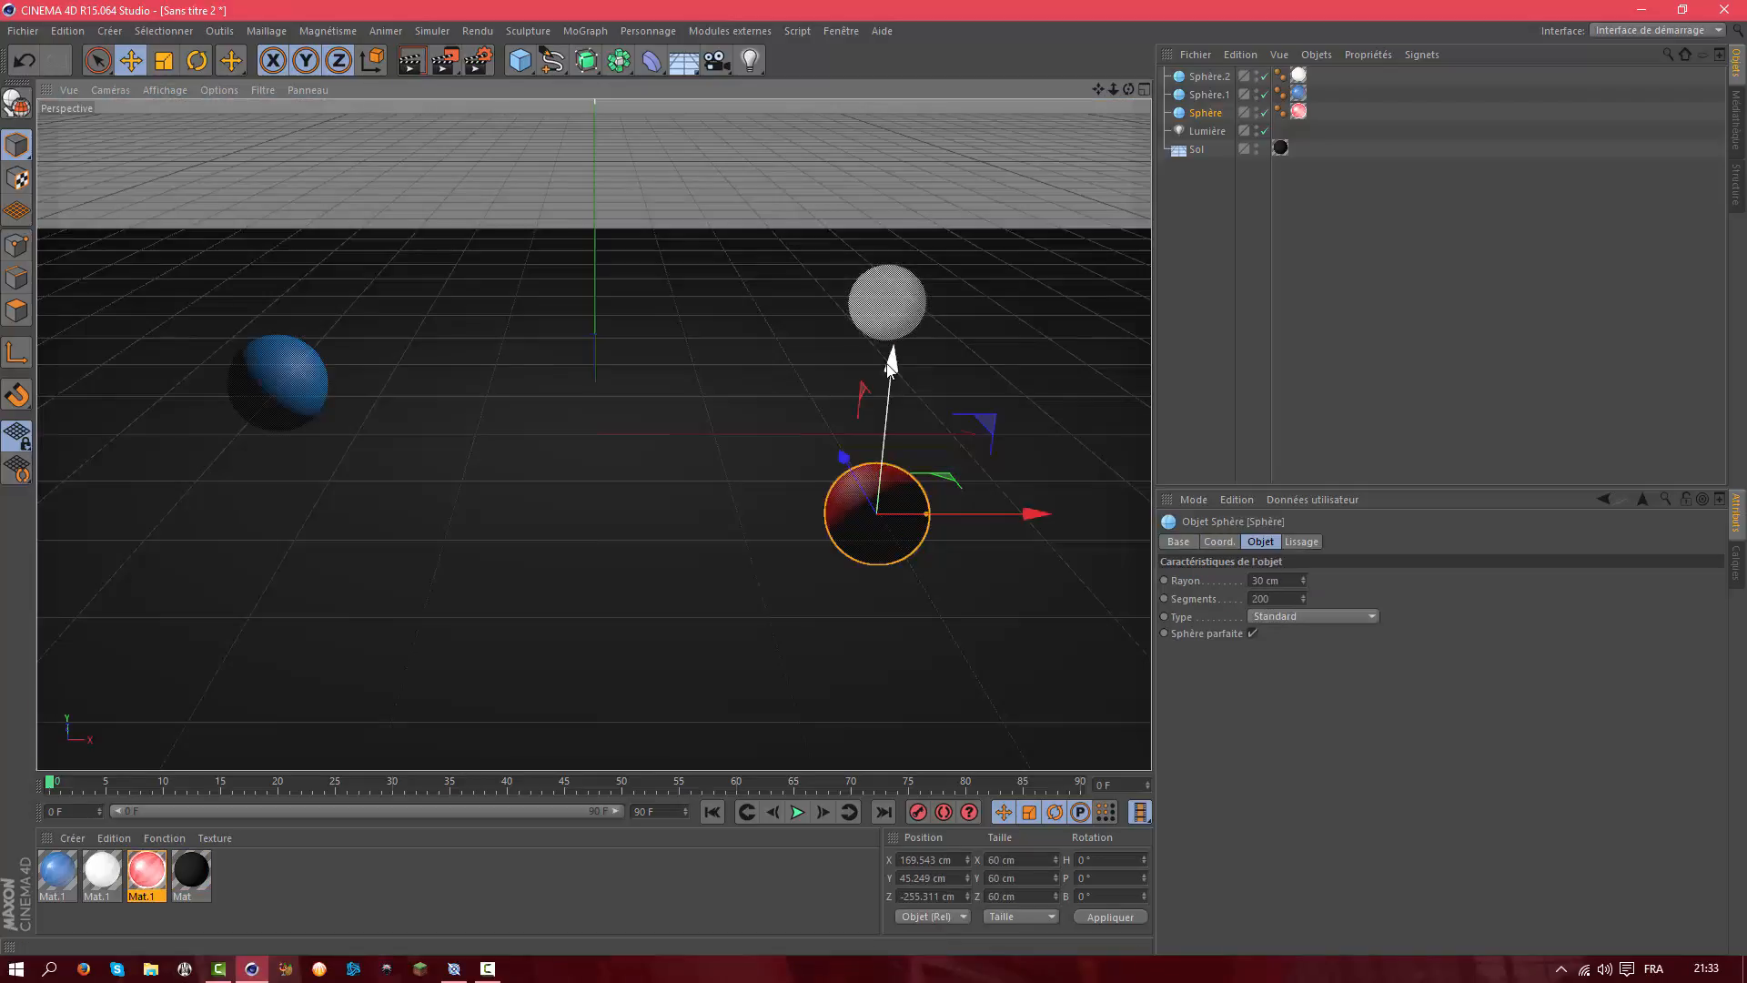
Raise the red sphere to about 106 cm on the Y axis and render the view
left_click_drag(892, 364, 896, 269)
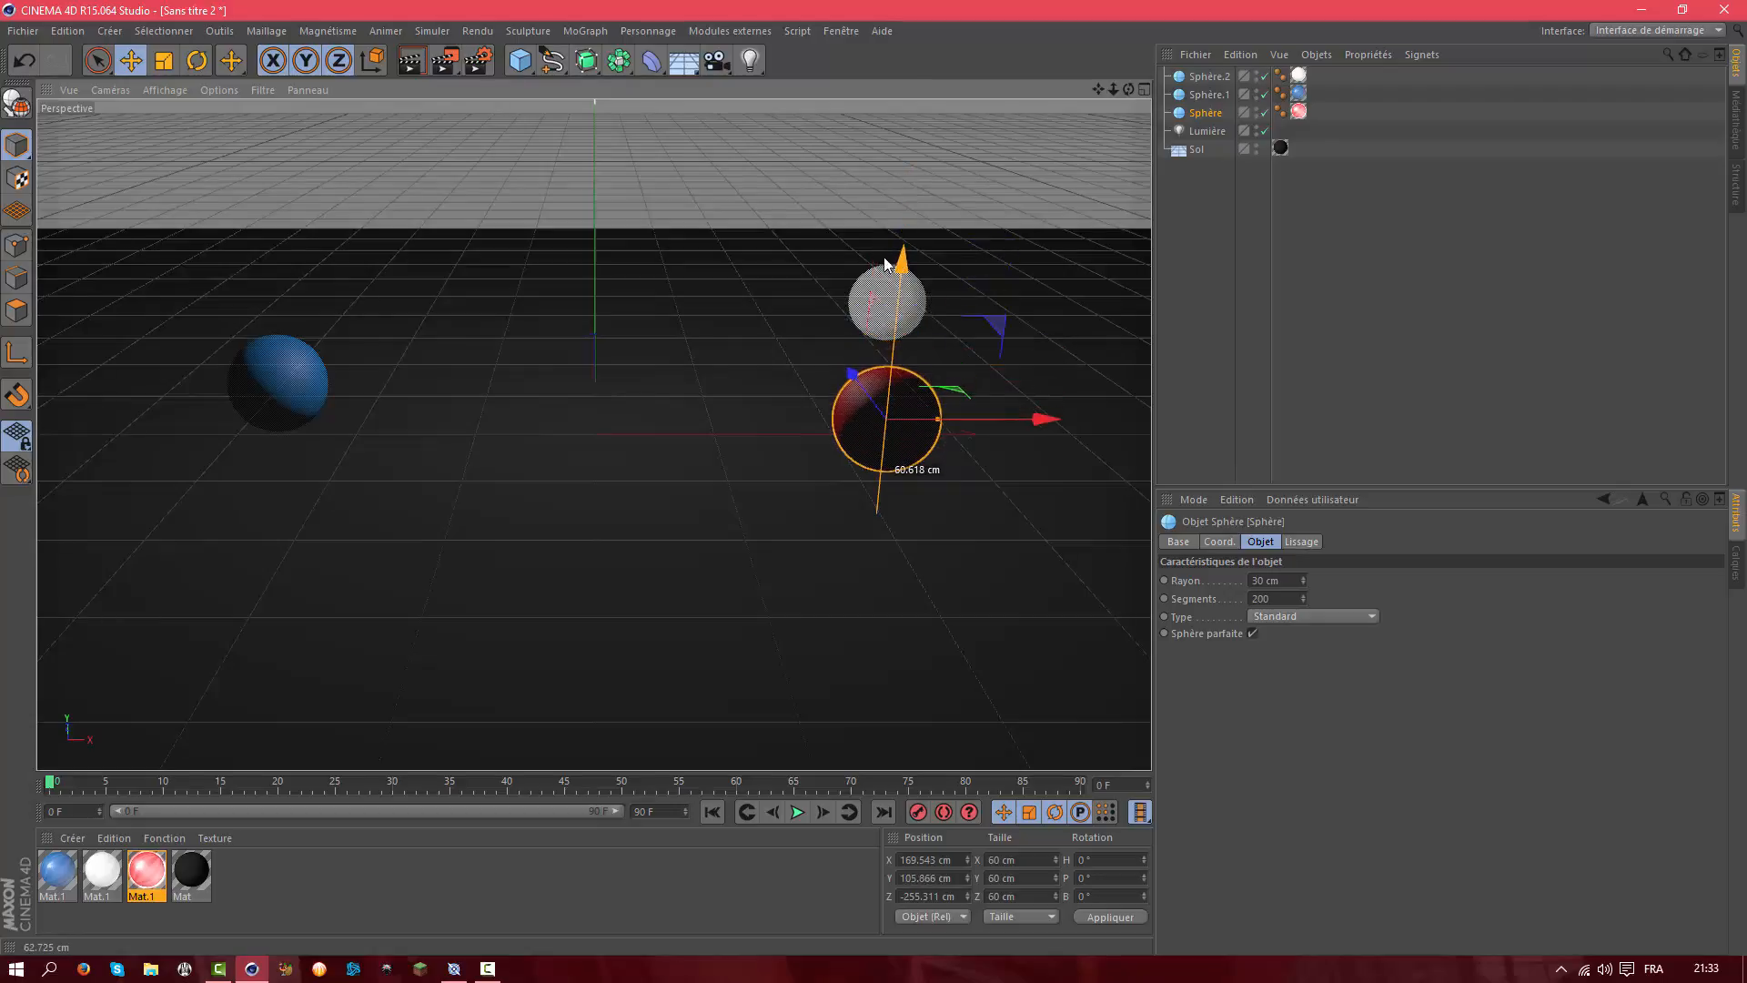
left_click(419, 68)
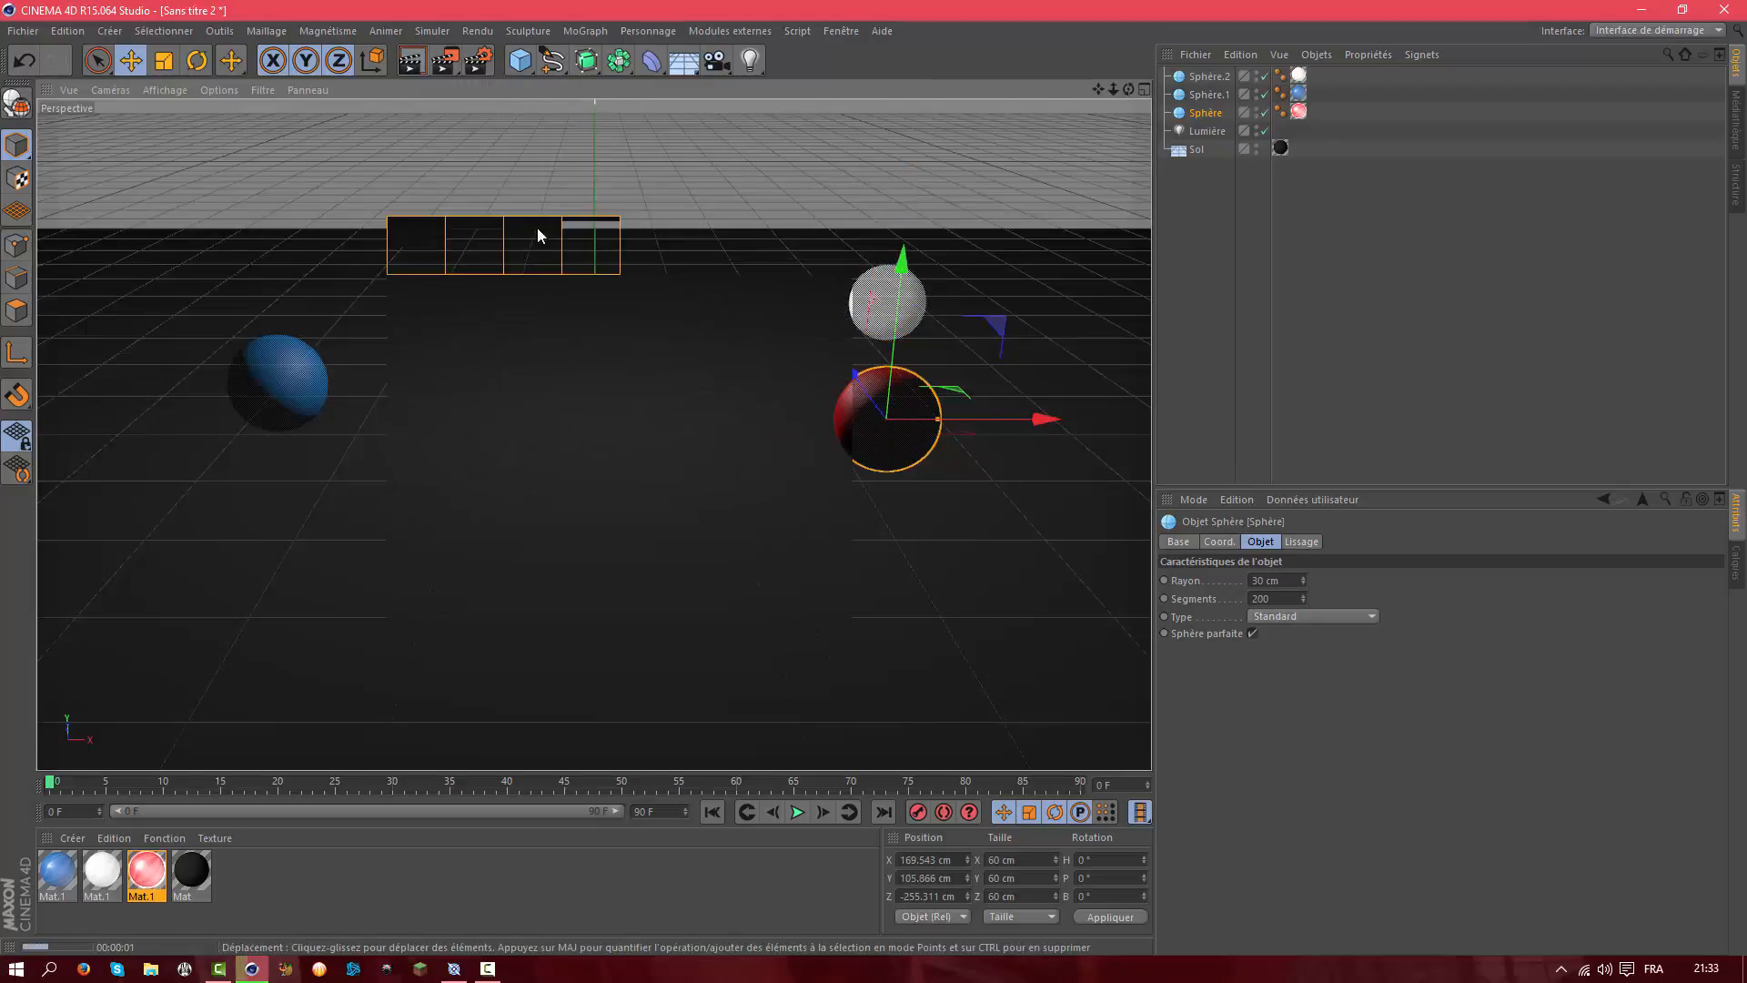
left_click(871, 411)
Bring the red sphere closer to the camera at about Y 85 cm and Z -343 cm, checking its glow with a render
left_click_drag(858, 394, 964, 539)
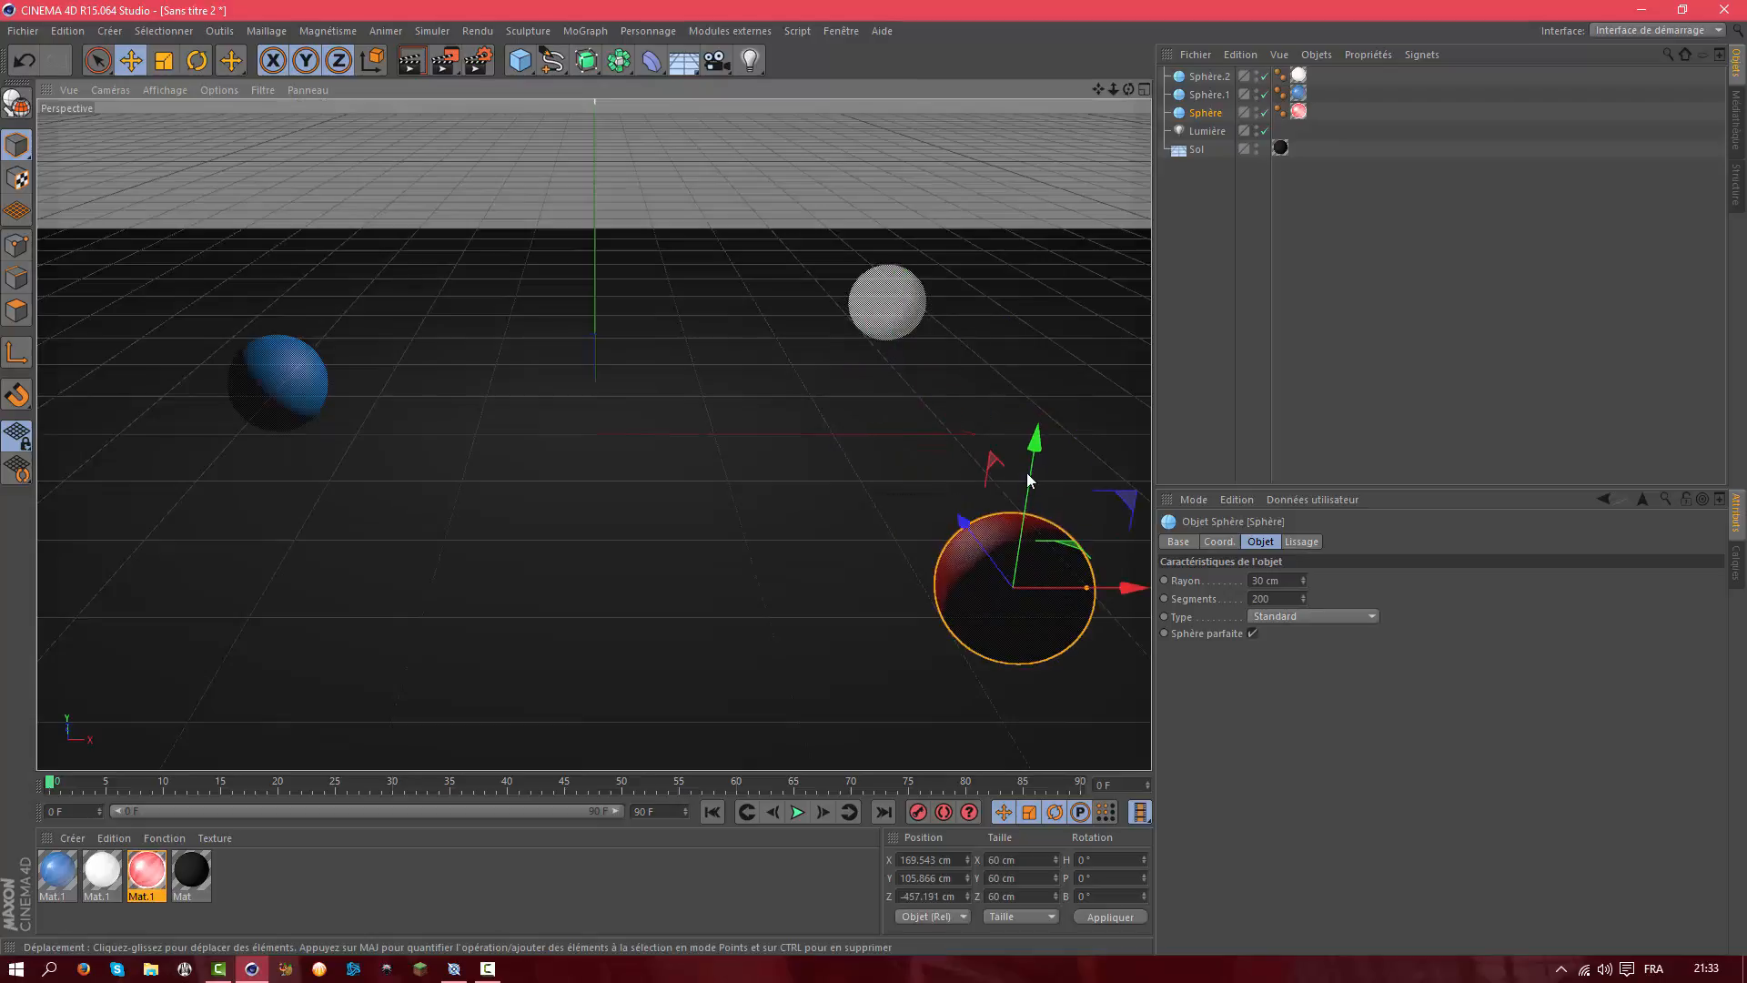
left_click_drag(1027, 472, 939, 485)
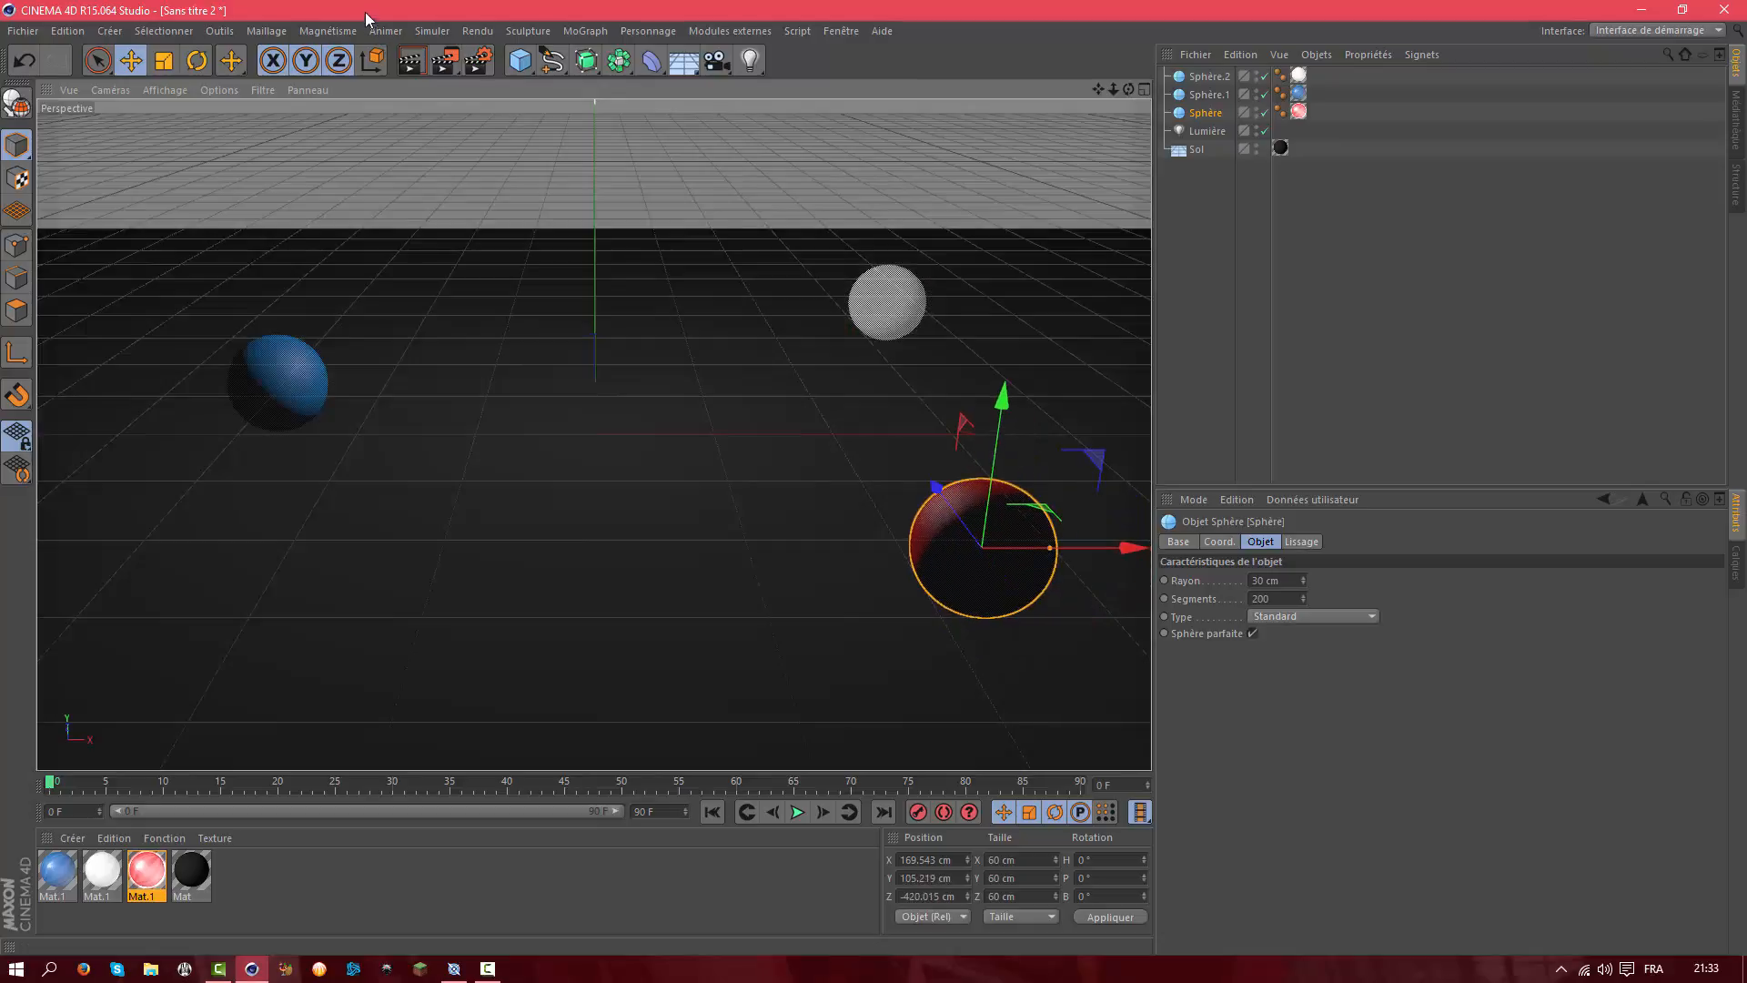
left_click(412, 59)
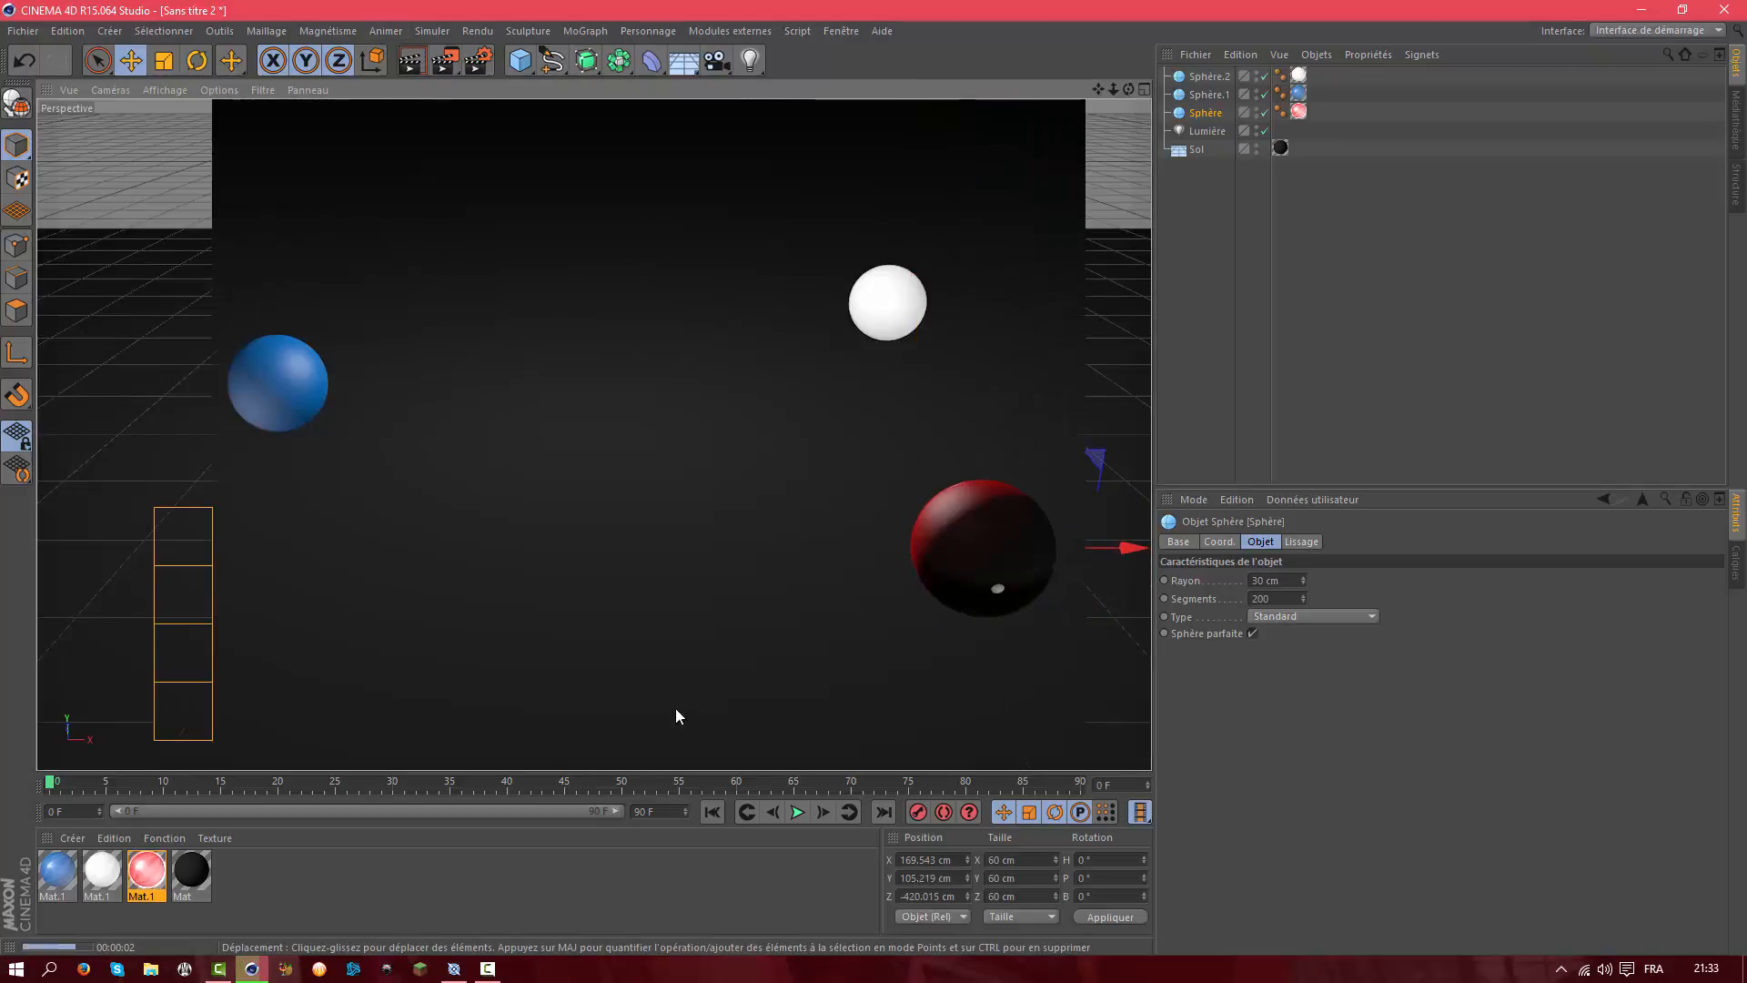
left_click(330, 865)
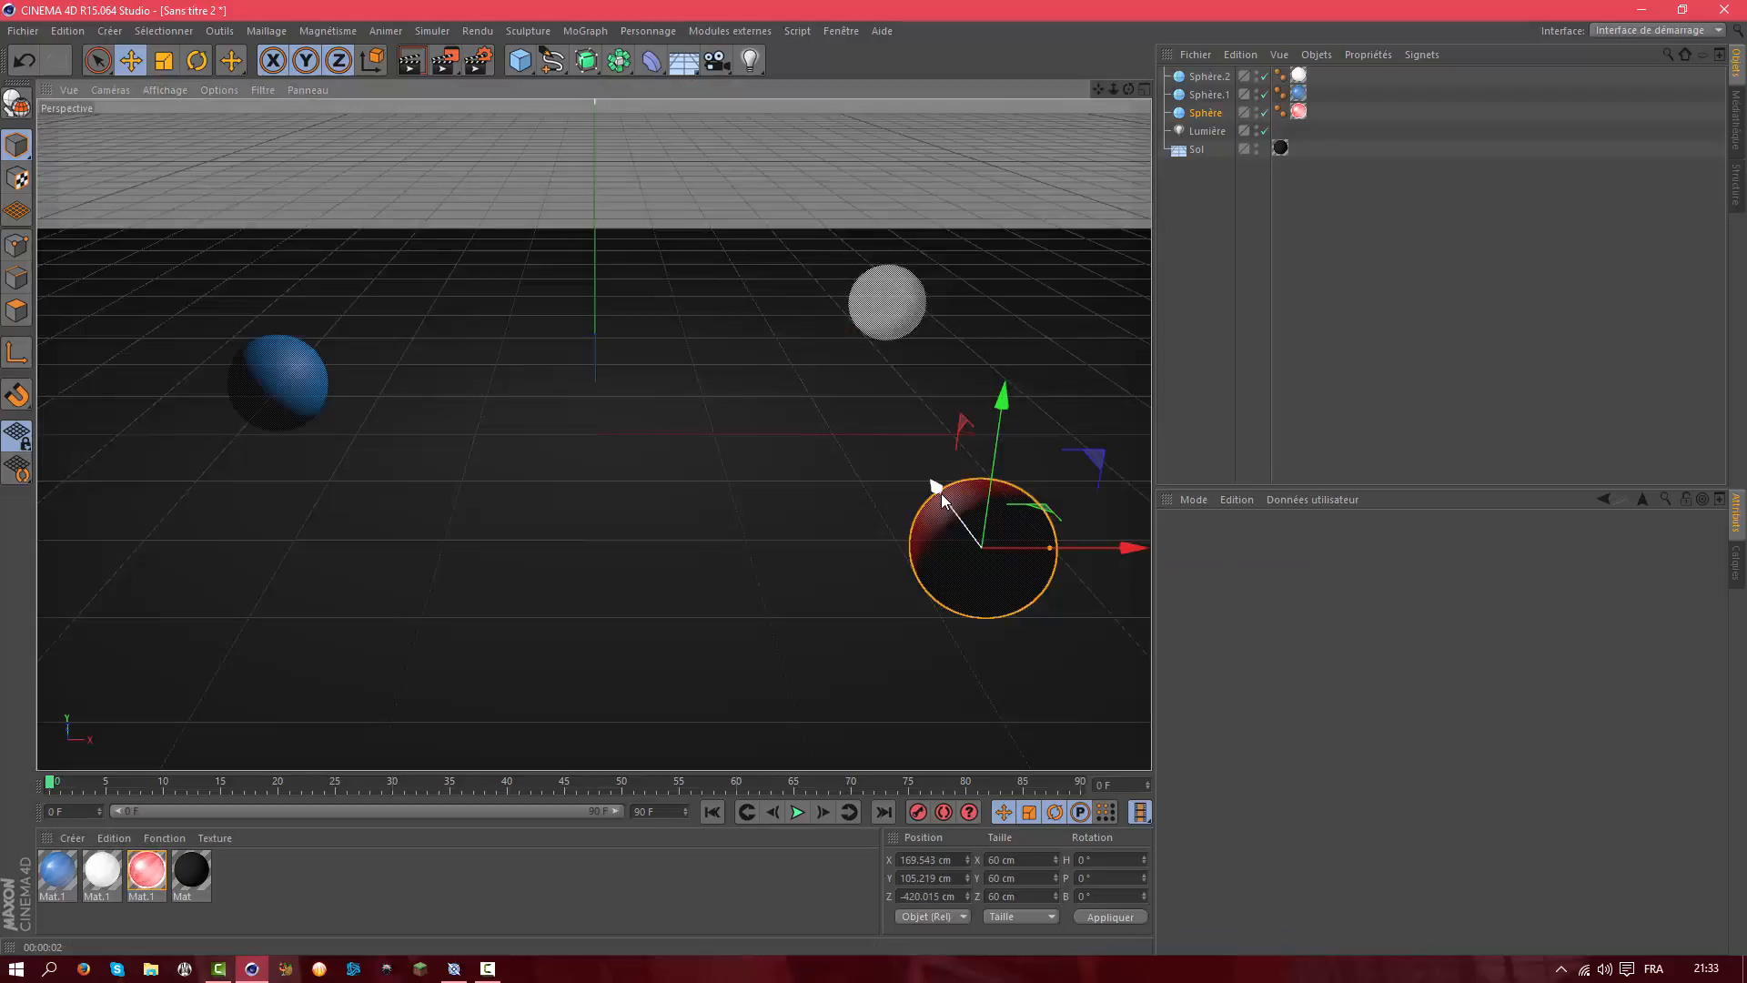
left_click_drag(941, 494, 952, 372)
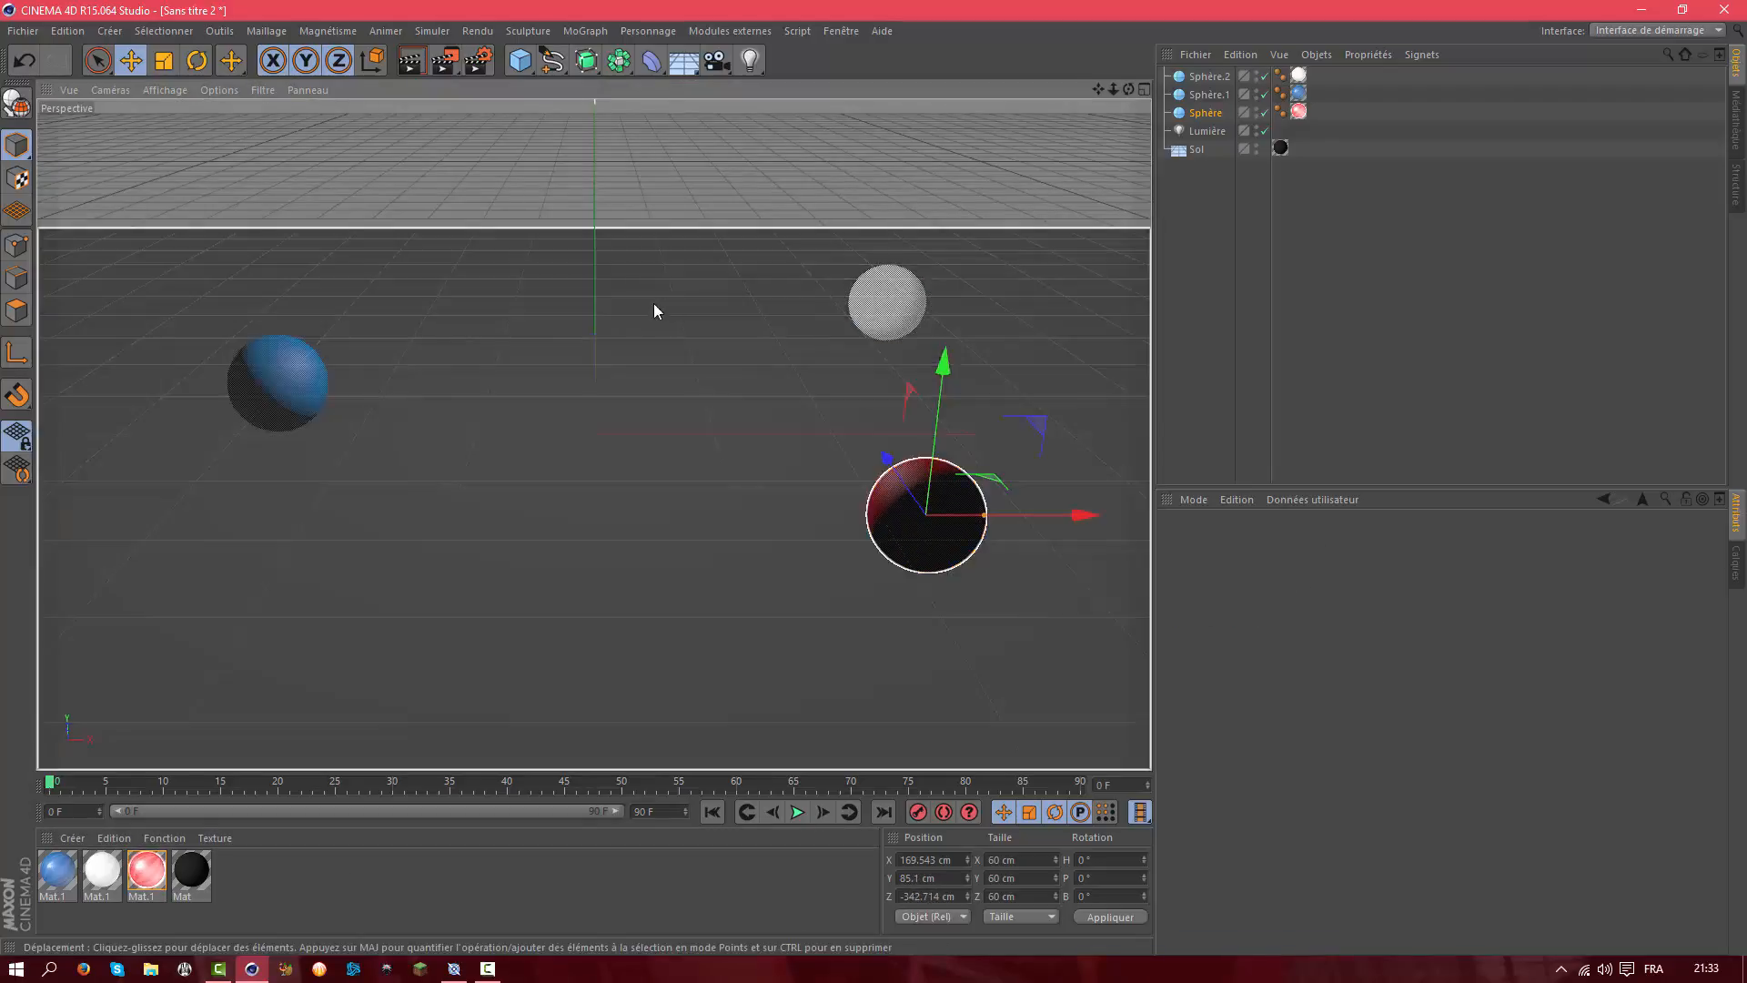
Enable the glow (Lueur) channel on the blue material
left_click(327, 379)
double_click(57, 870)
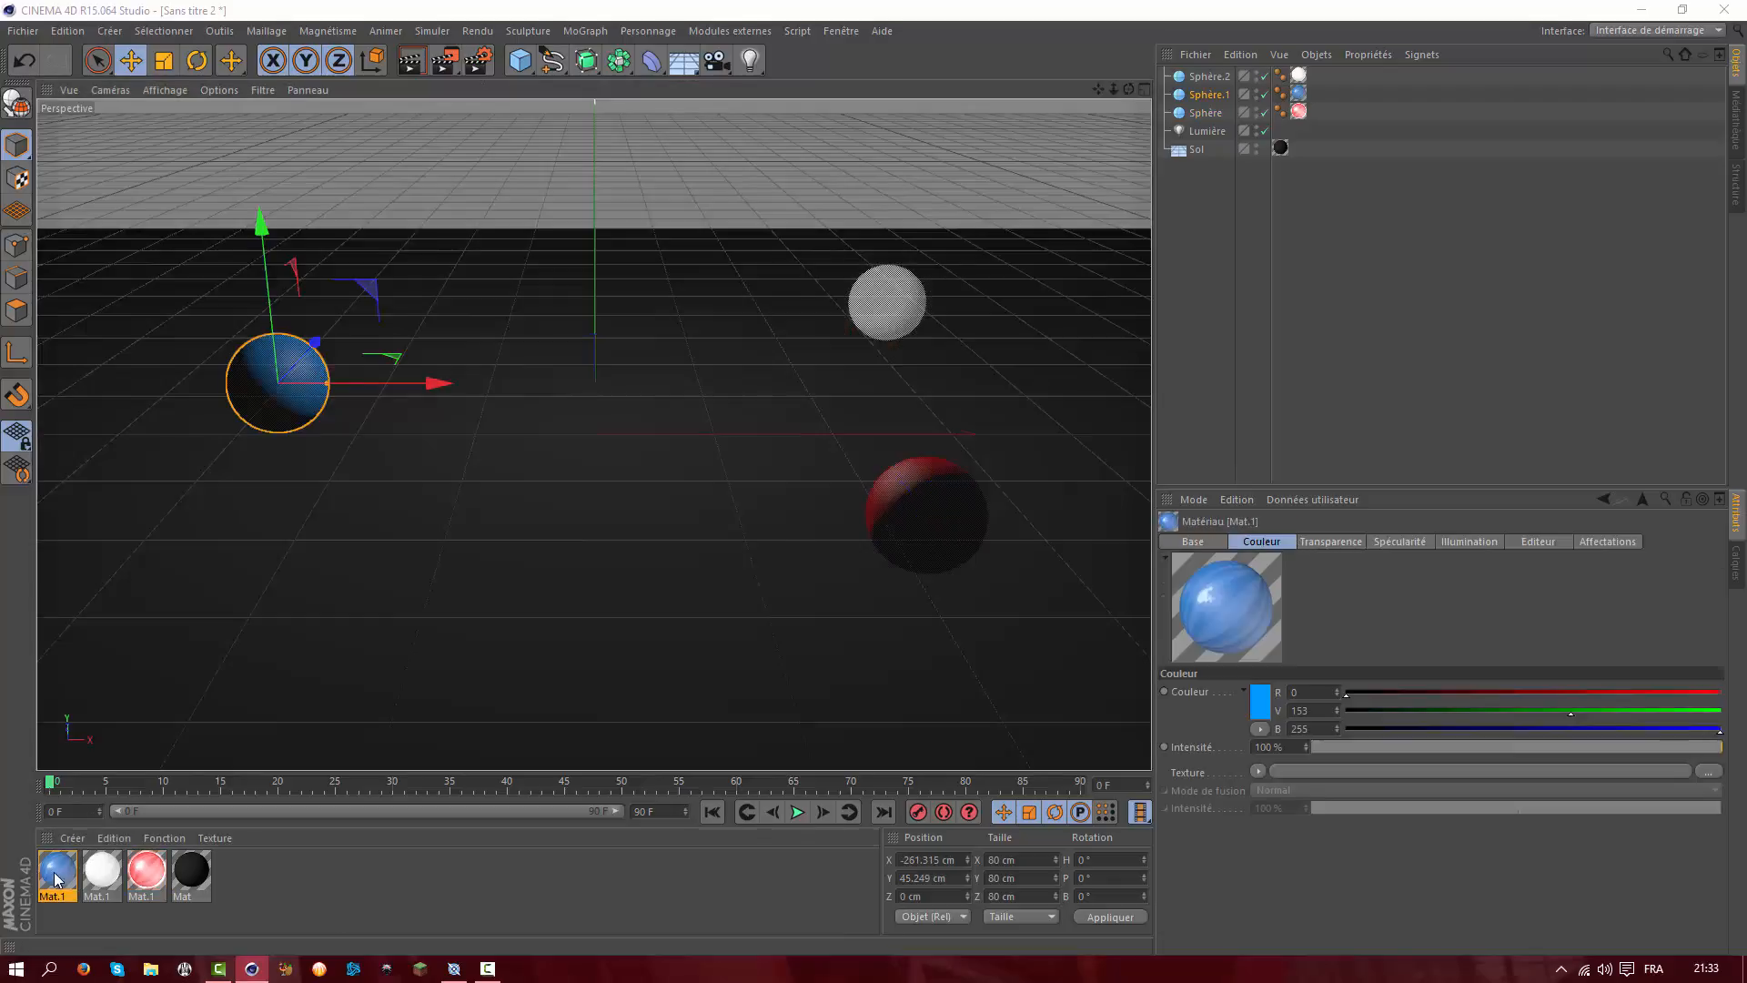
left_click(369, 494)
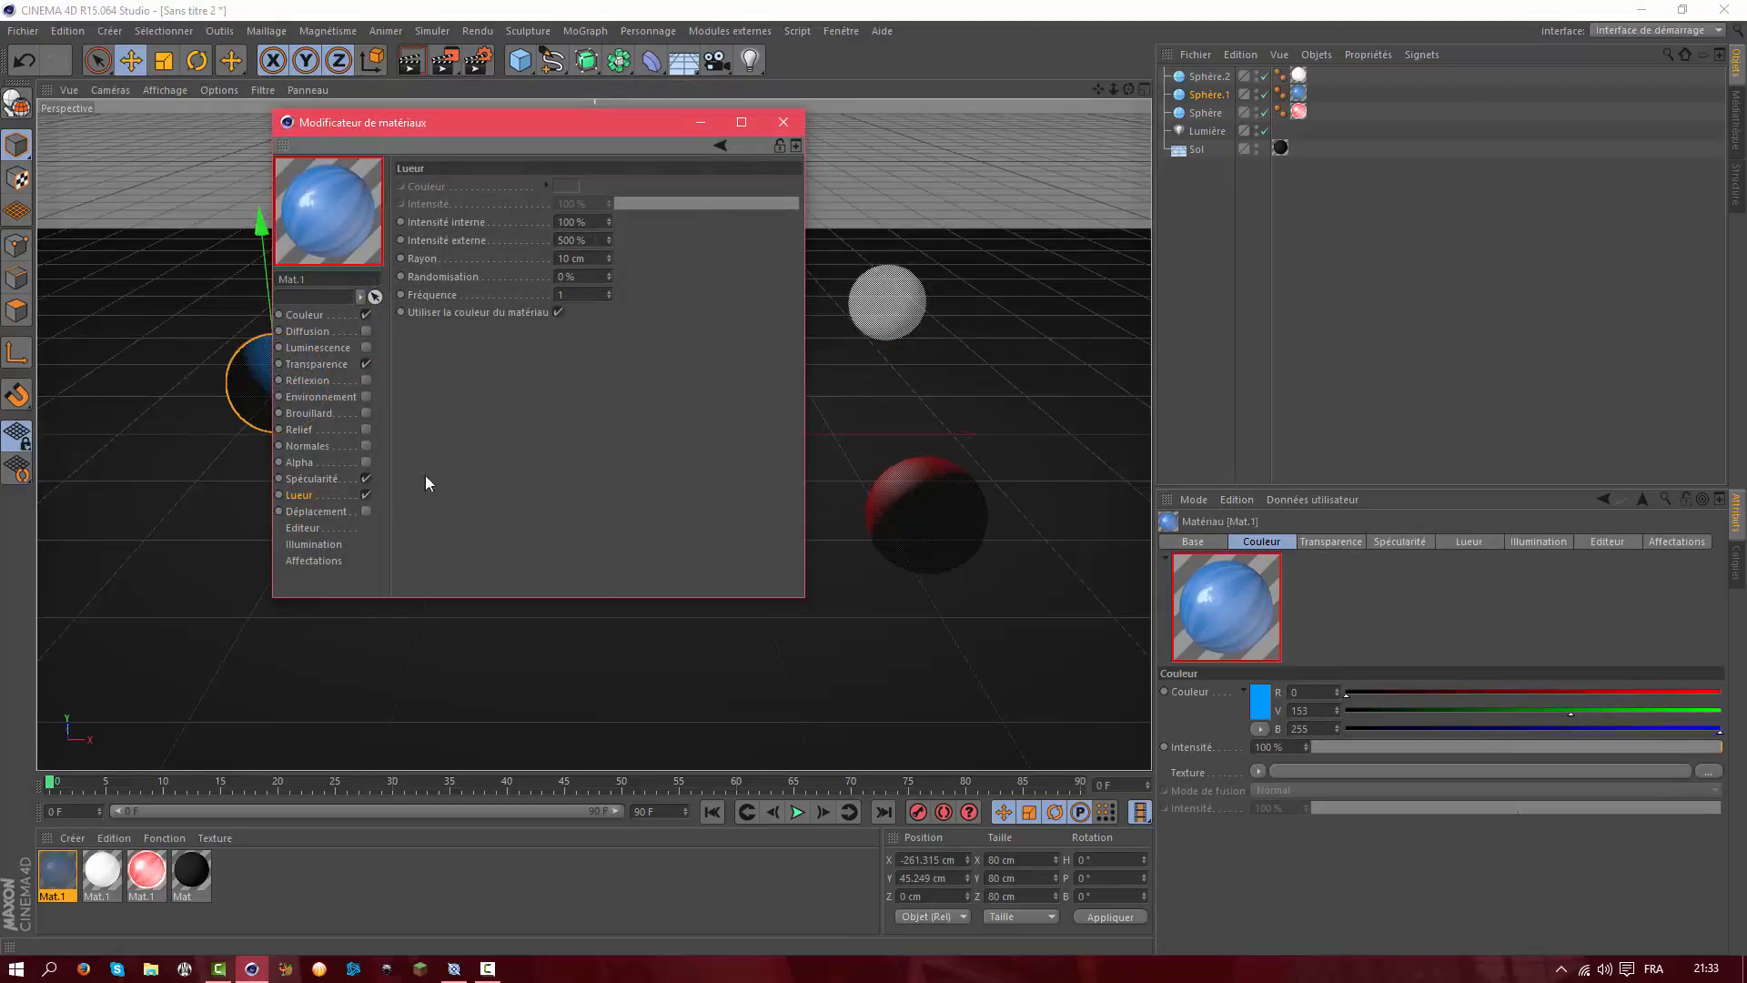
left_click(796, 121)
Enable the glow (Lueur) channel on the white material
left_click(886, 314)
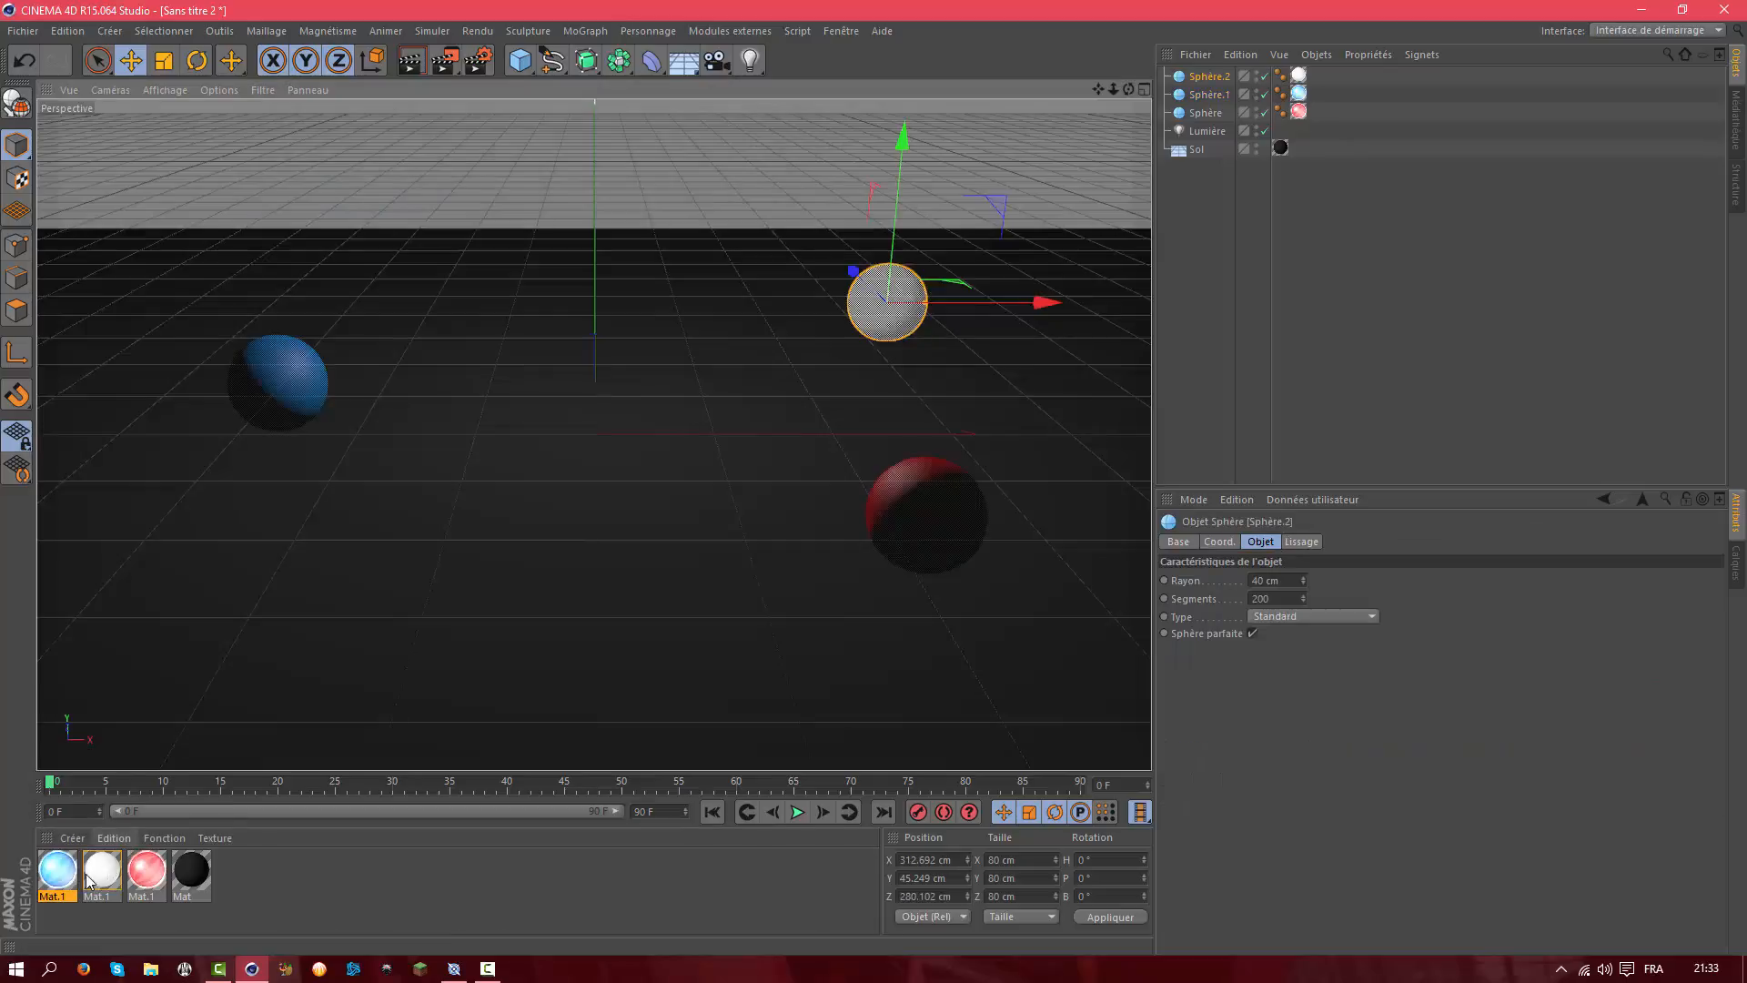
double_click(102, 869)
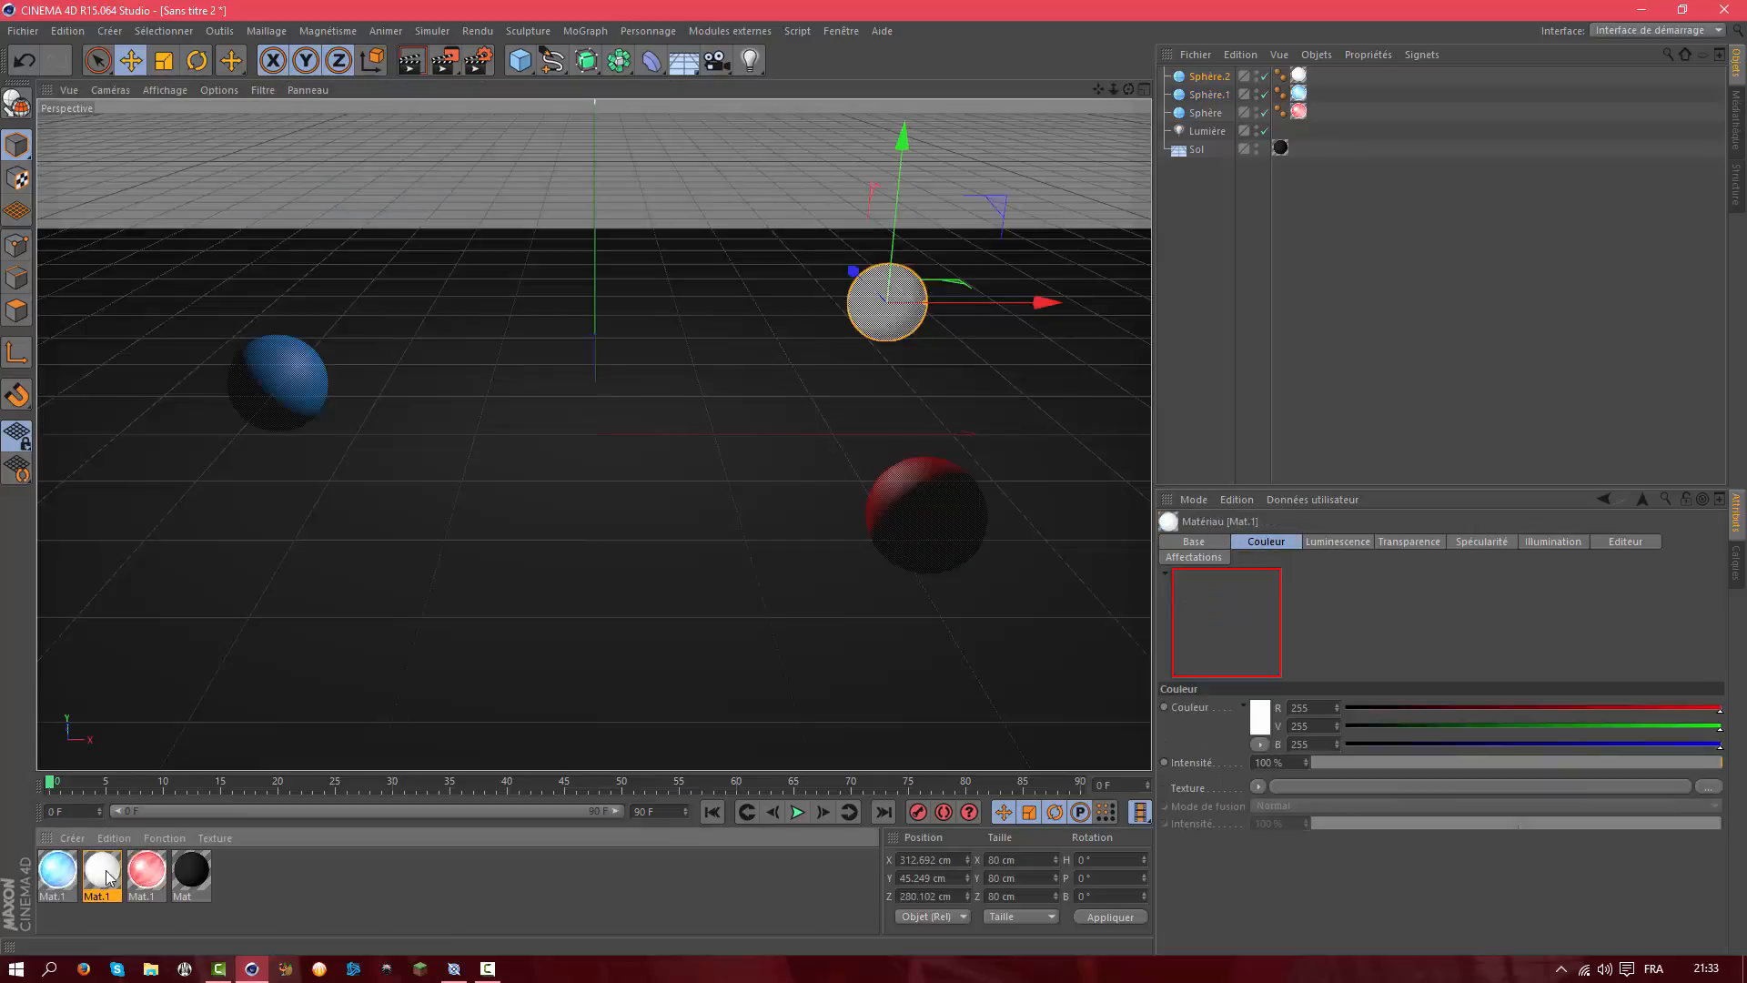
left_click(365, 495)
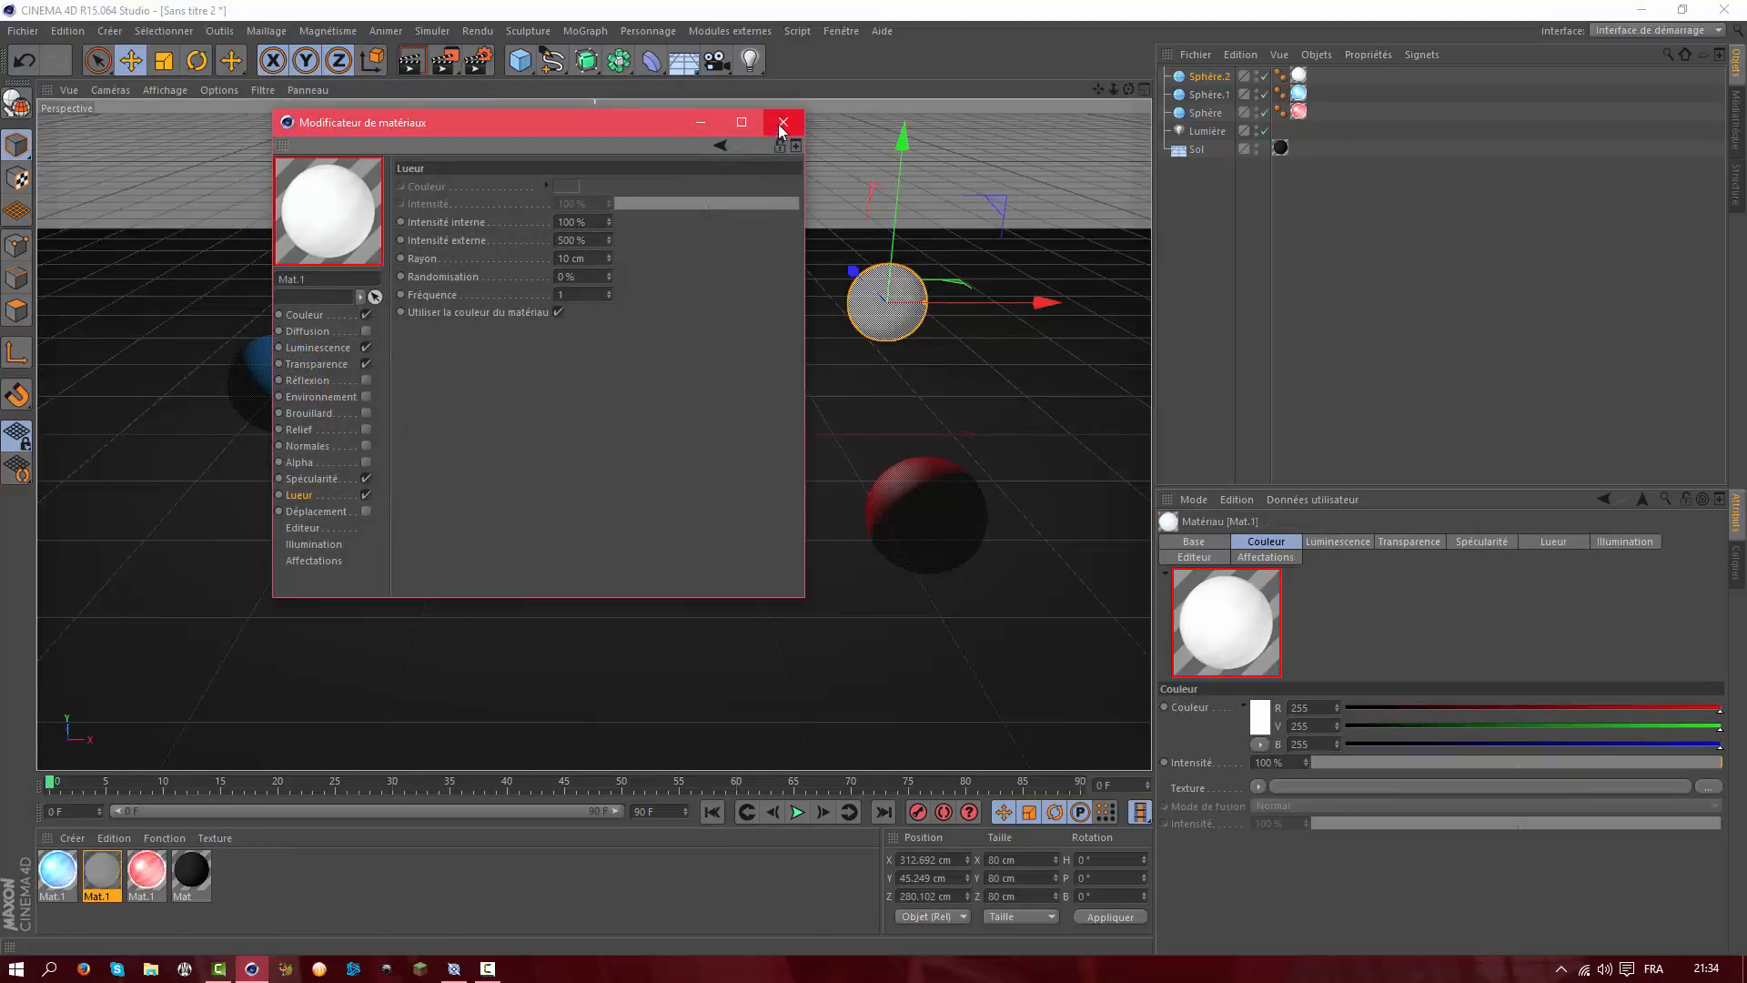
left_click(783, 121)
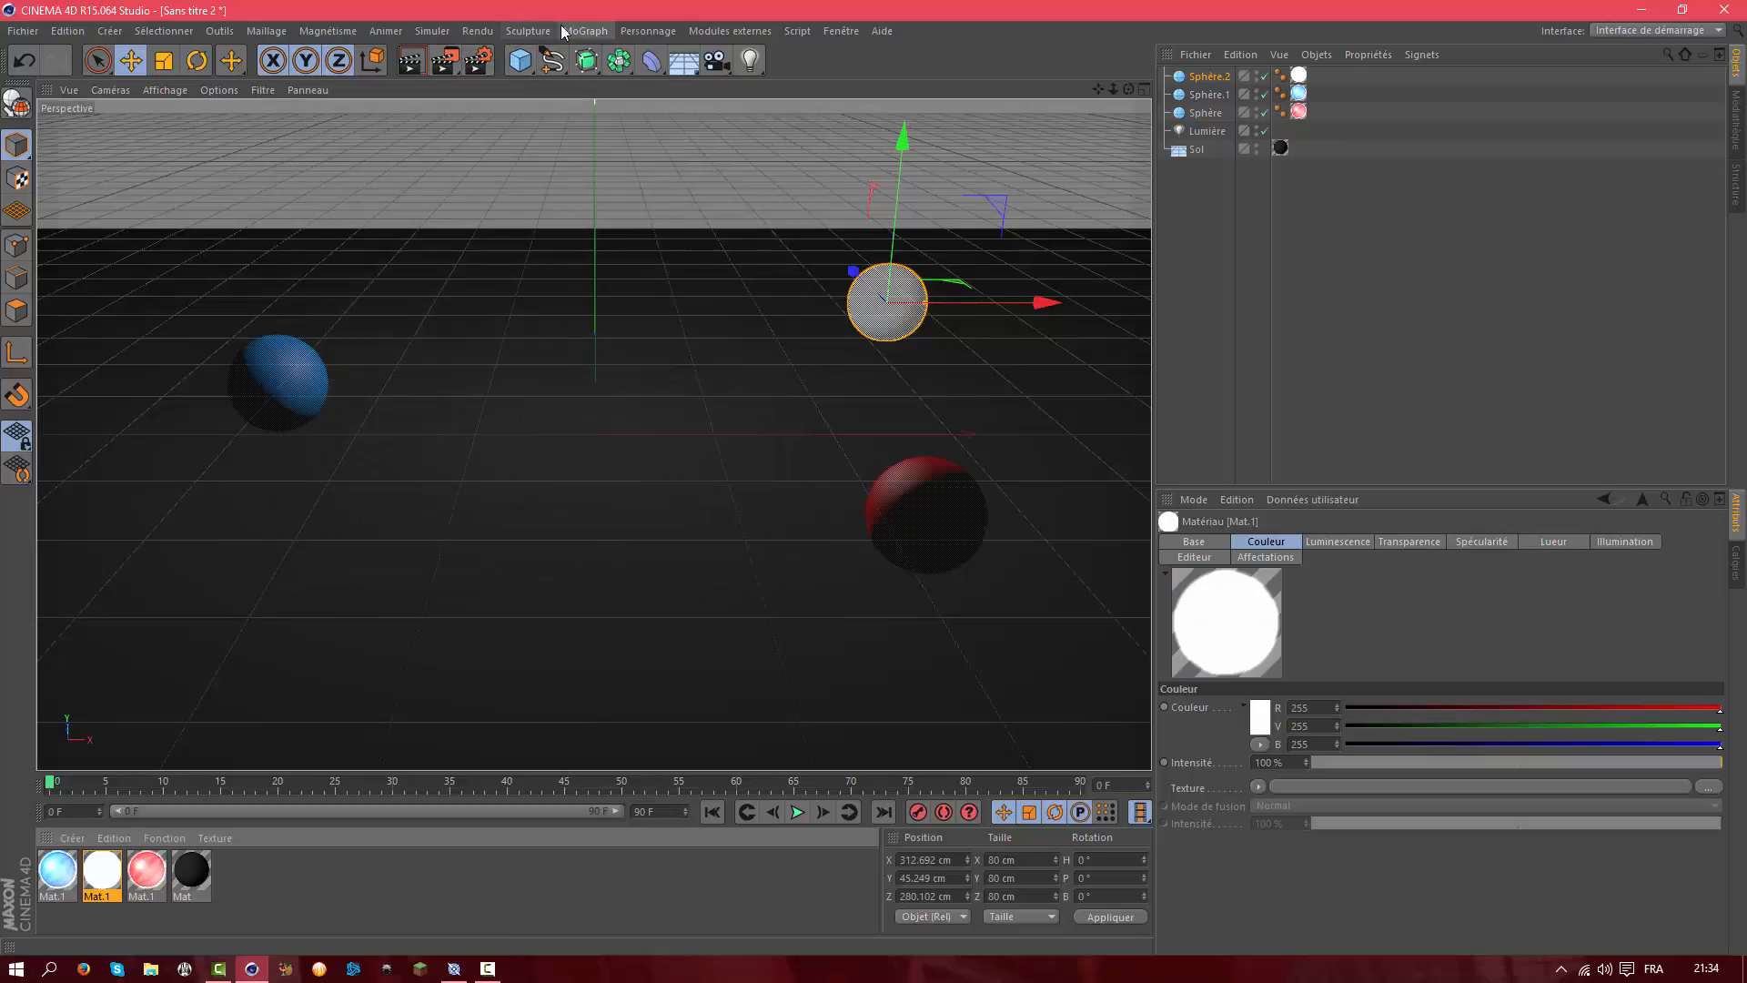
Add a MoTexte object and move it along the X axis to about -180 cm
left_click(582, 31)
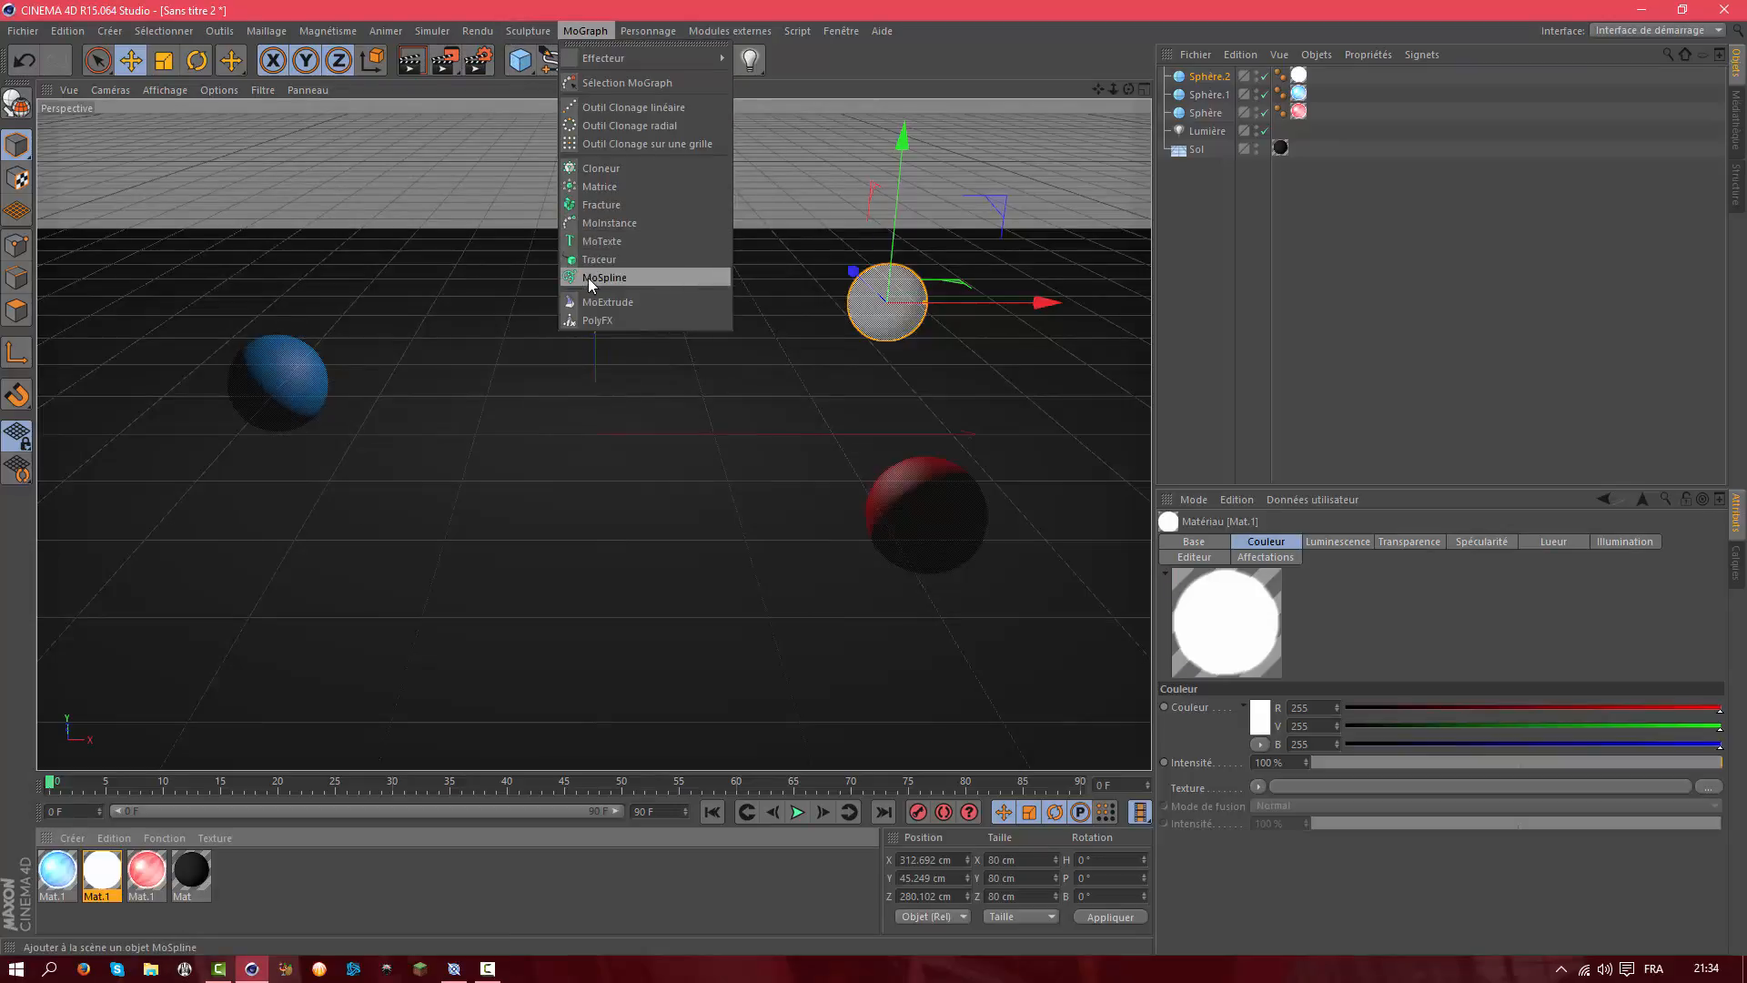
left_click(597, 242)
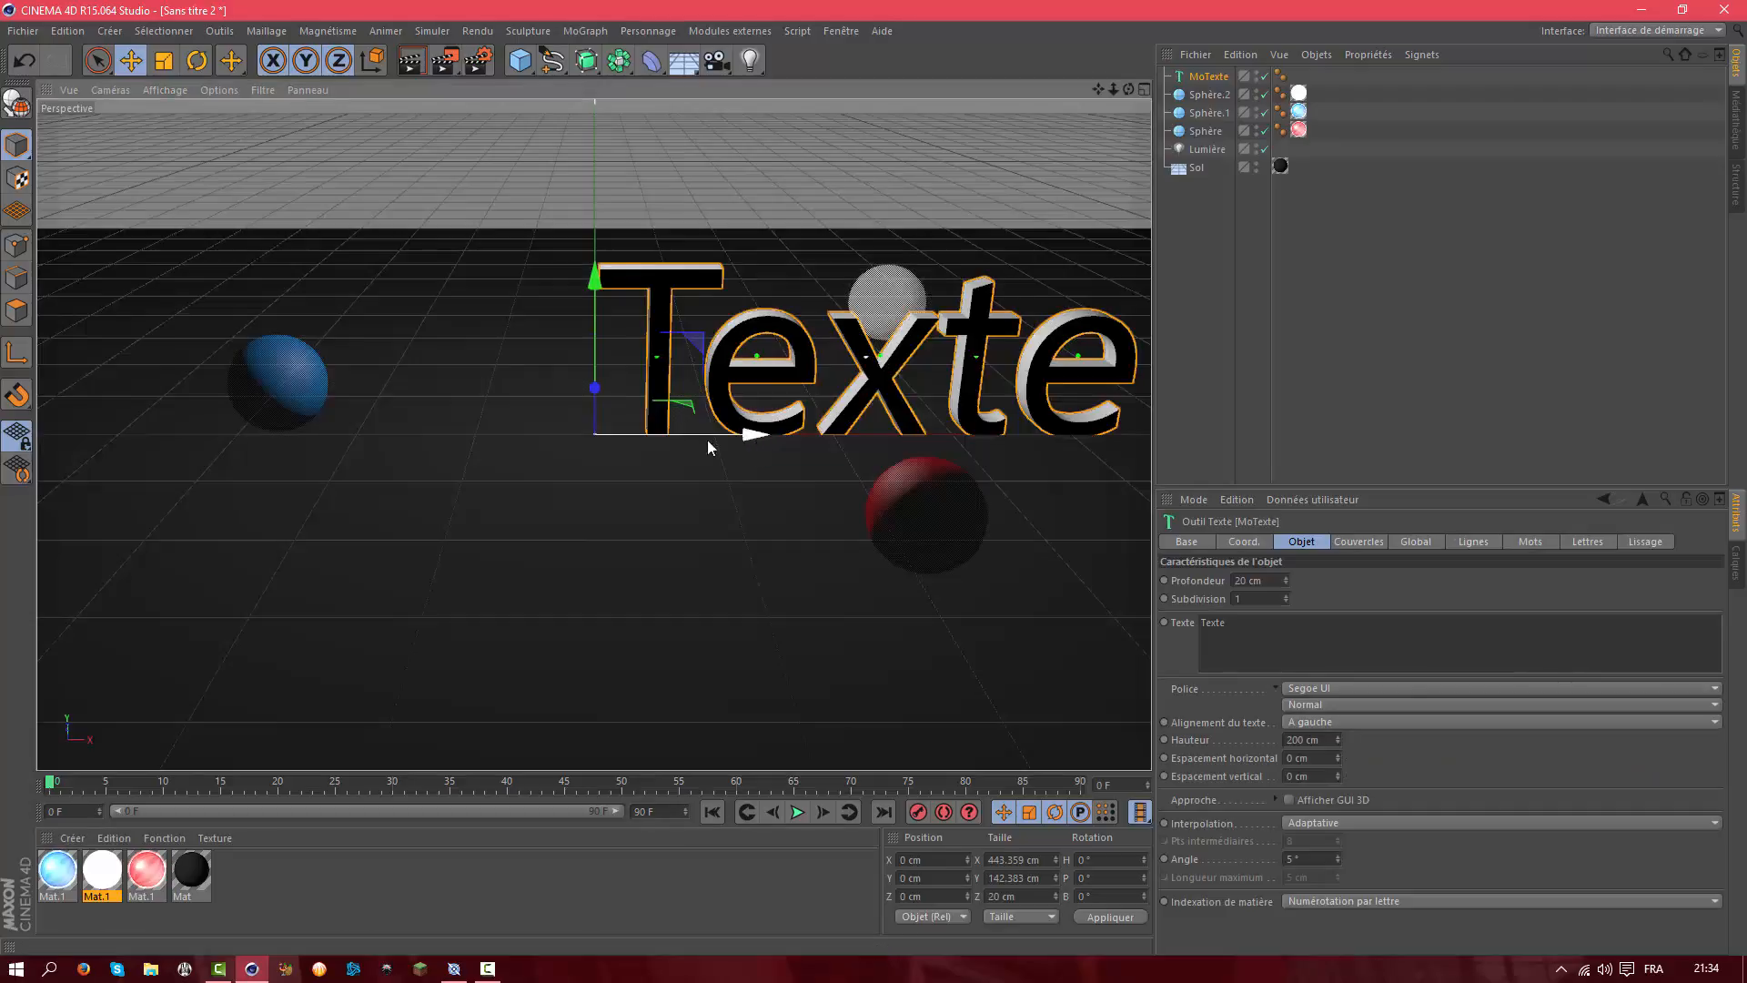
left_click_drag(708, 440, 540, 440)
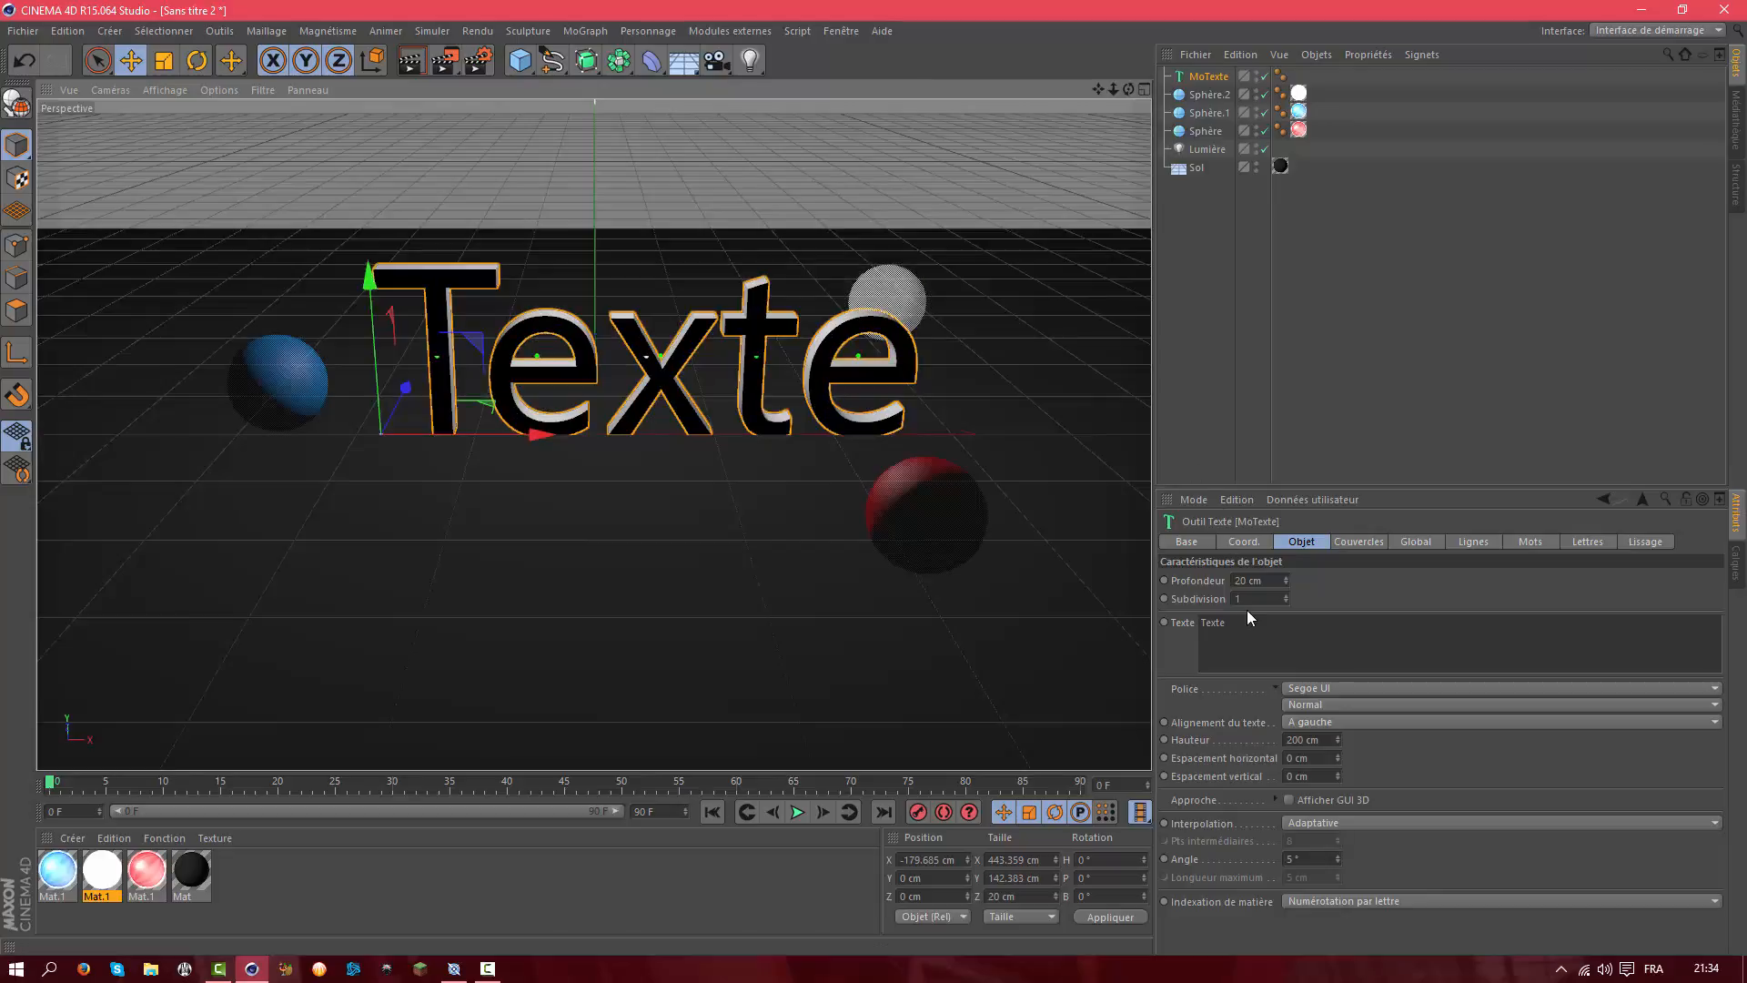
Raise the MoTexte object along the Y axis to about 18 cm
left_click(1247, 616)
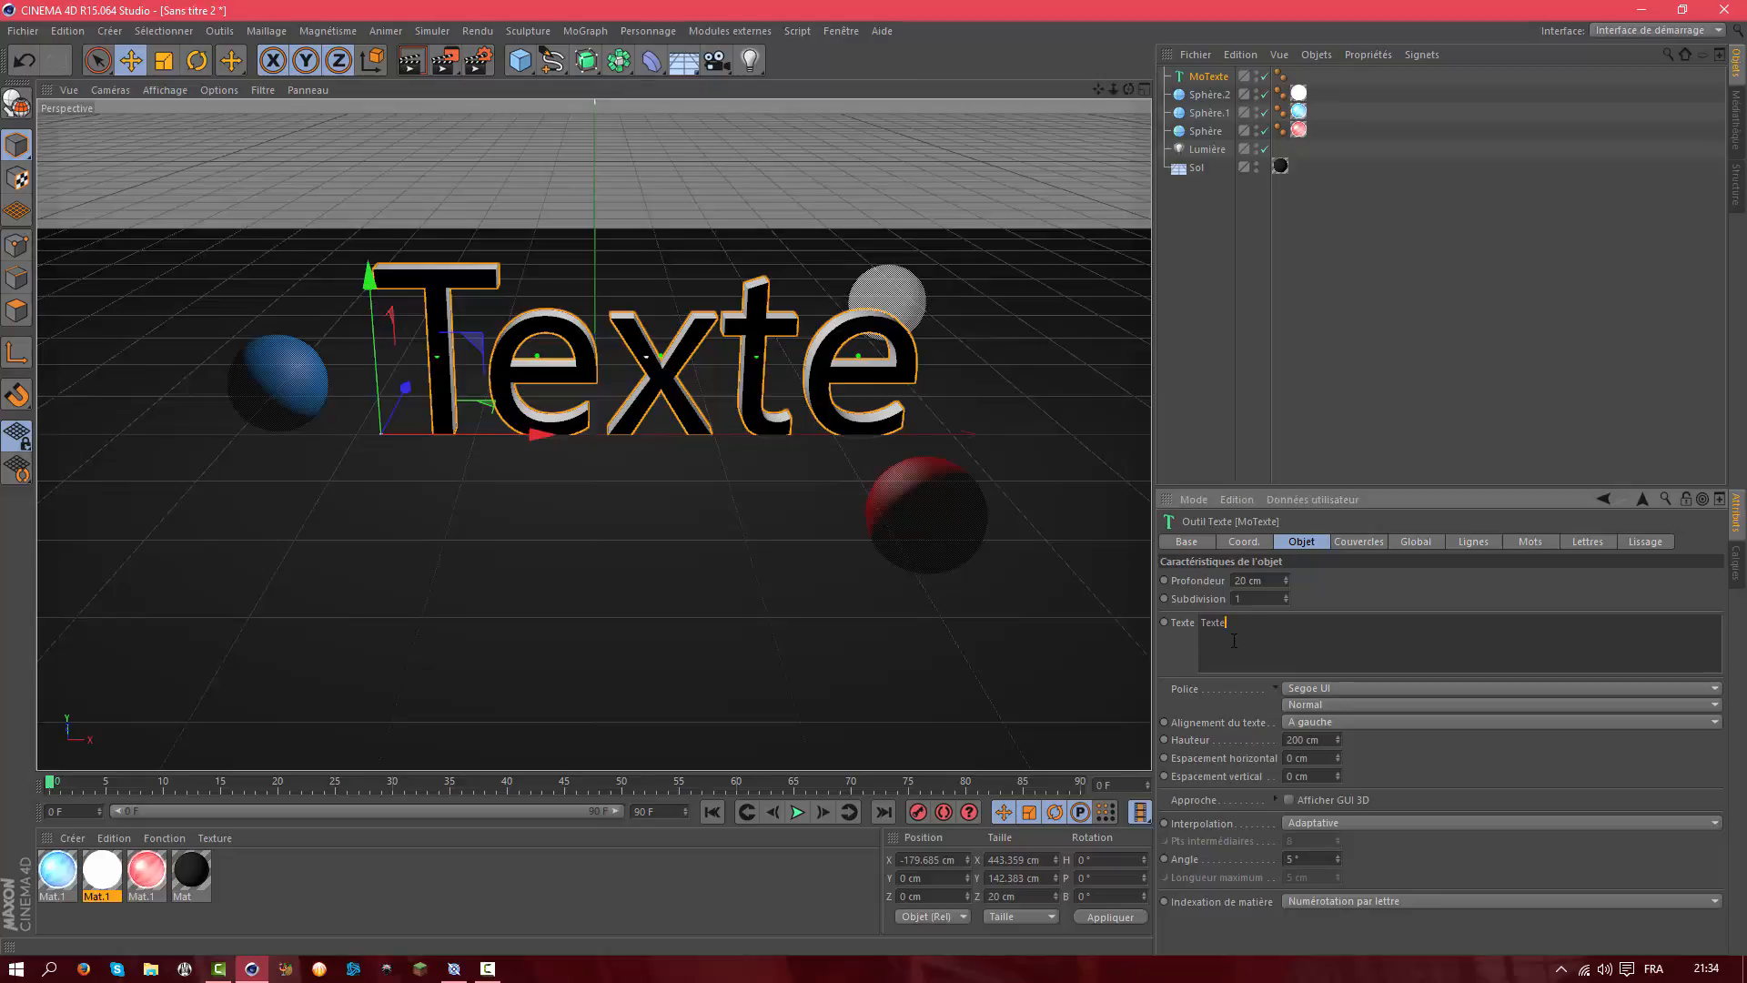
double_click(1220, 623)
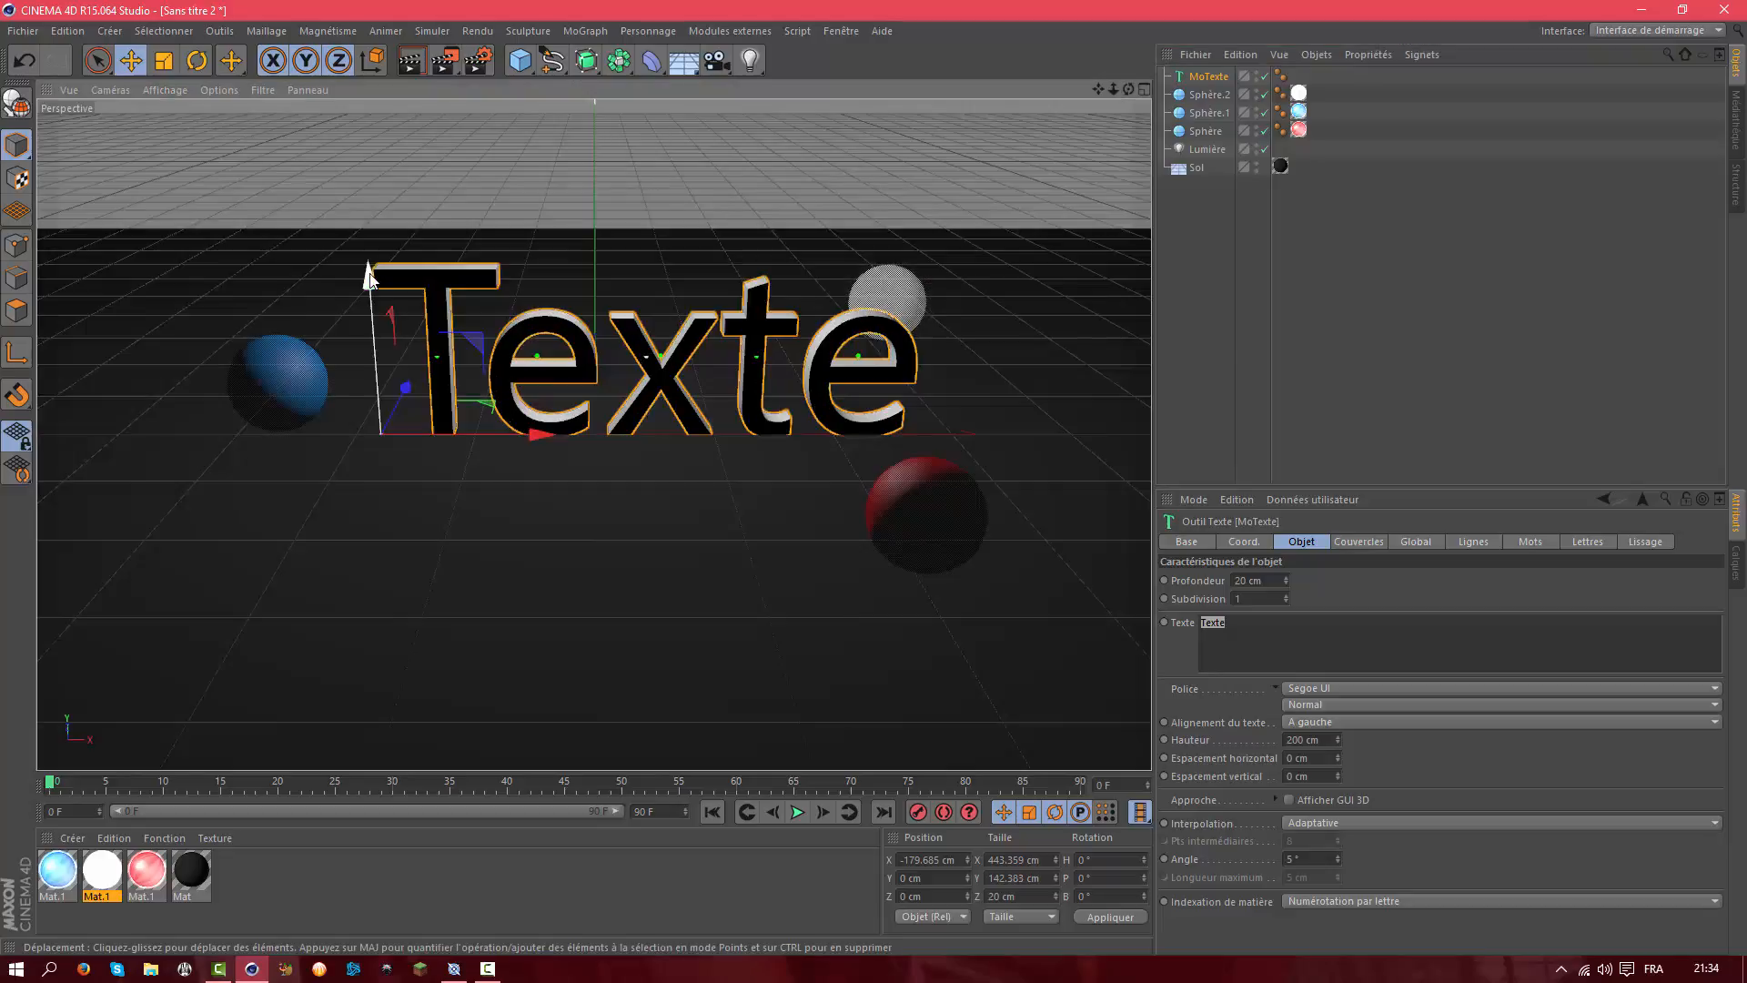
left_click_drag(369, 278, 491, 217)
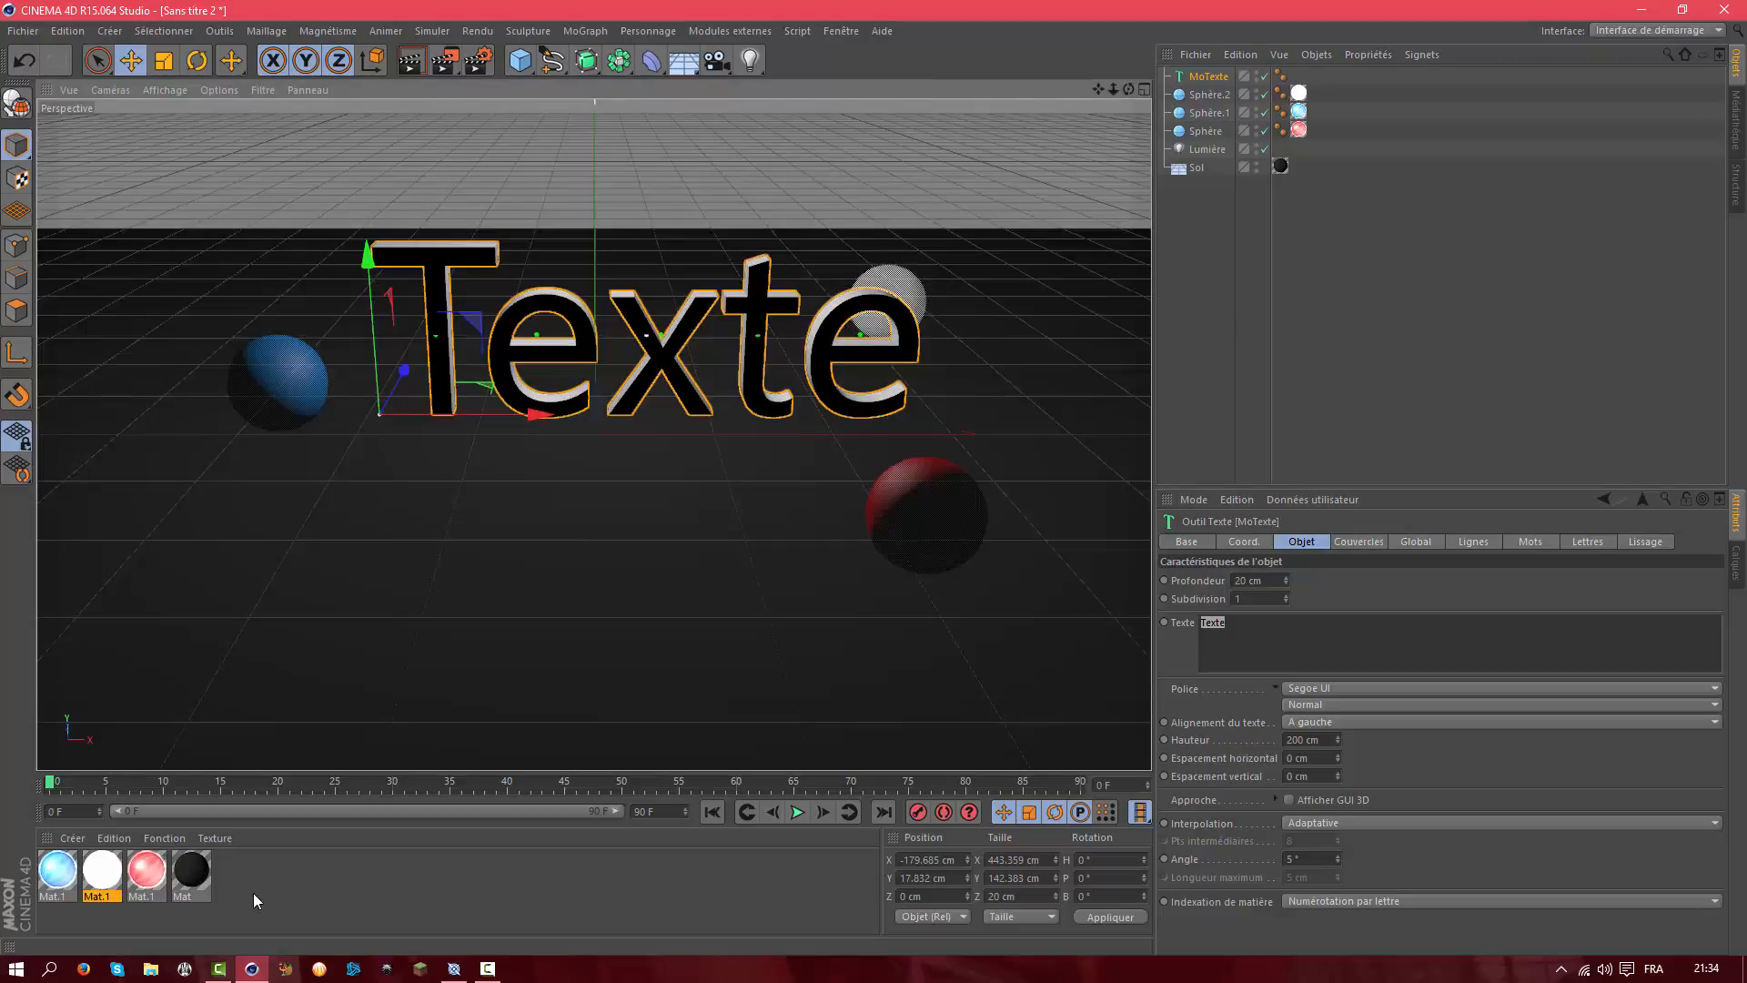
Apply the blue material and then the white material to the MoTexte object
double_click(254, 890)
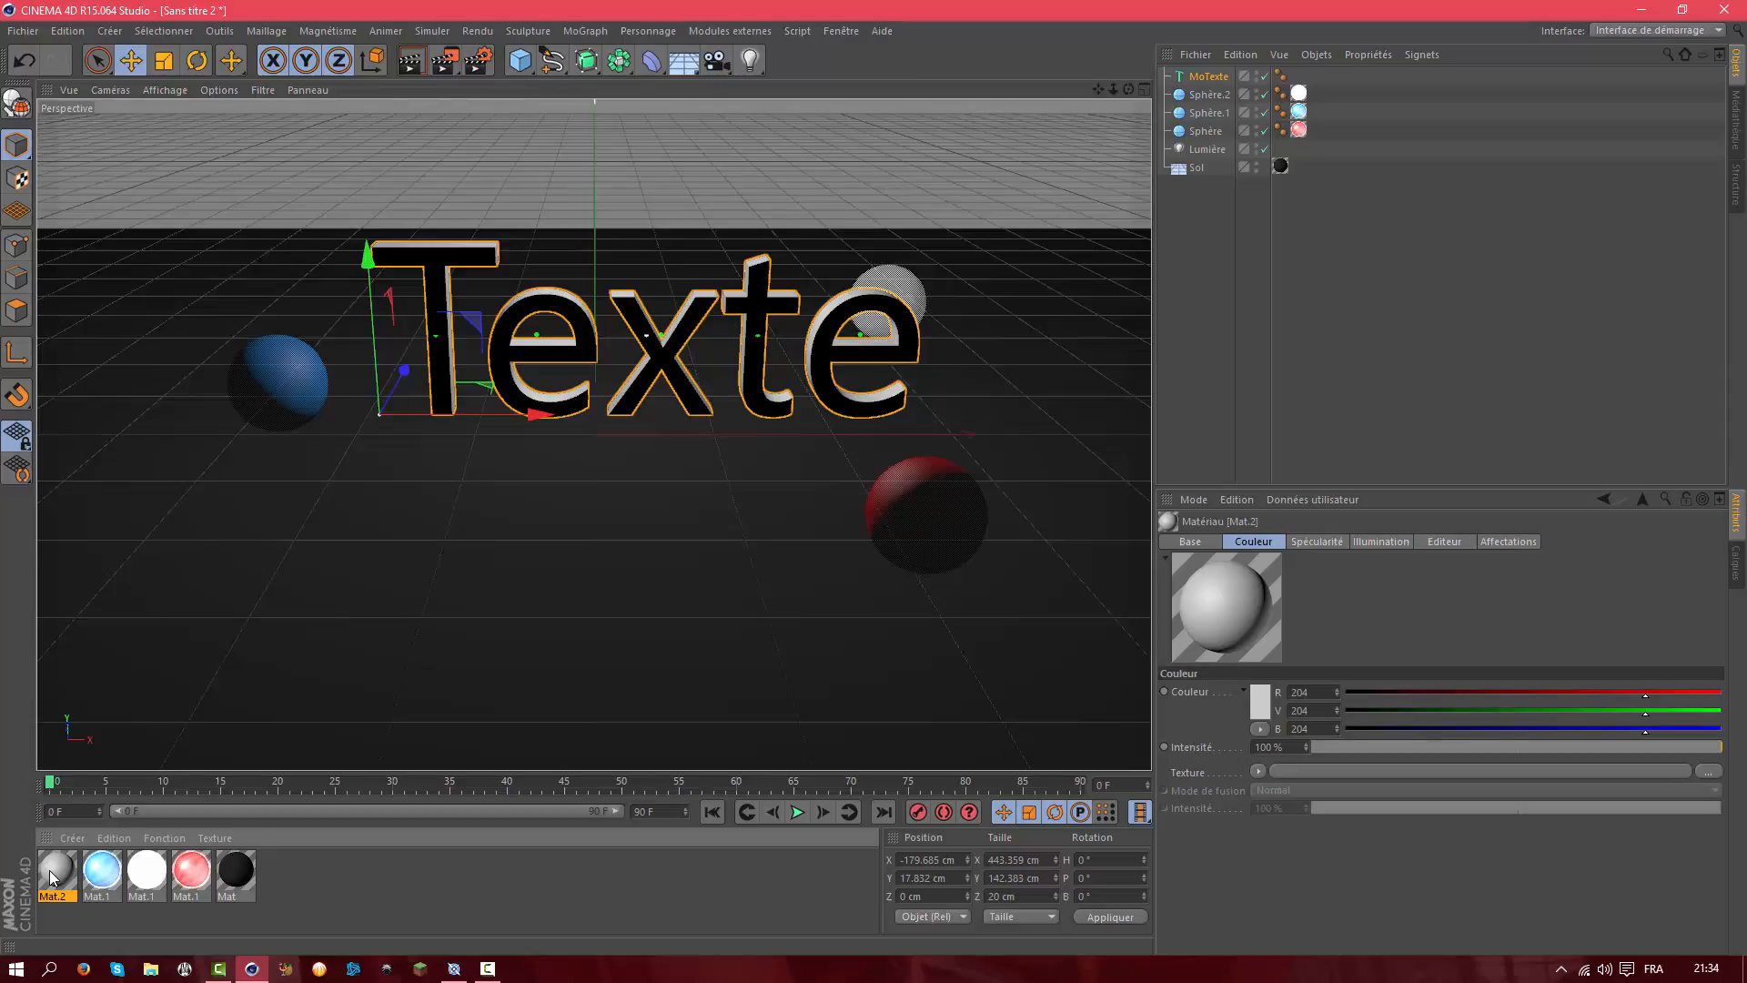
key("Delete")
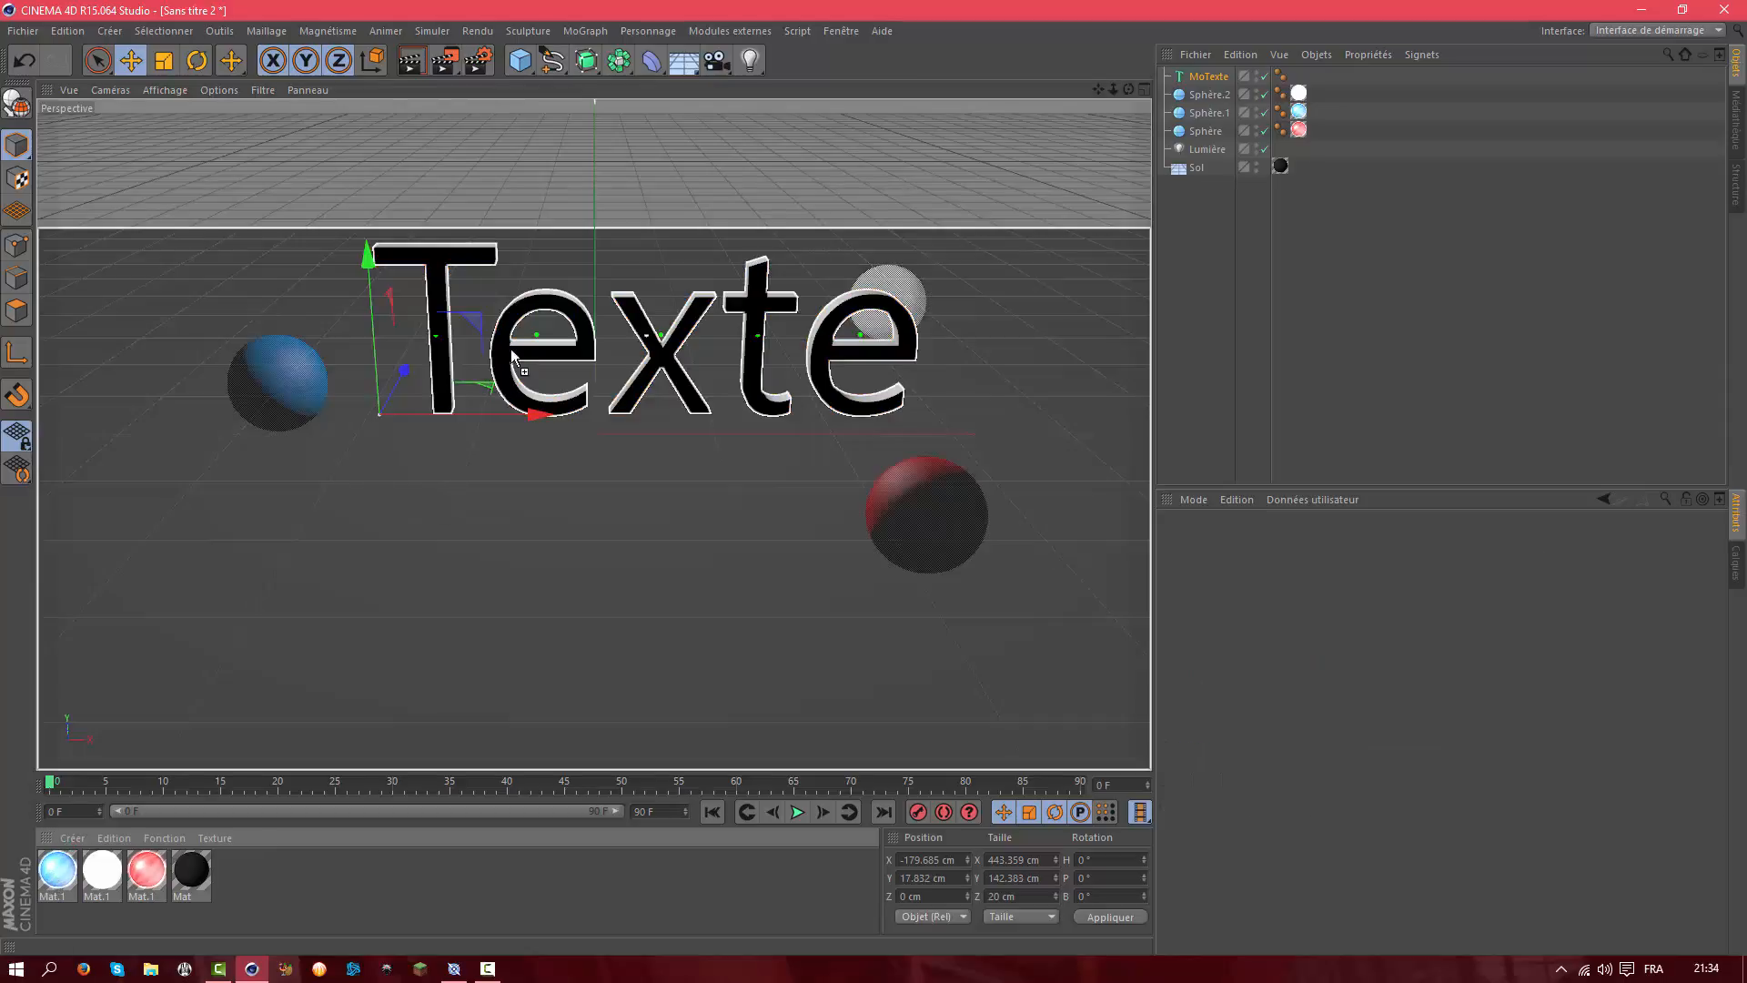
left_click_drag(512, 353, 511, 353)
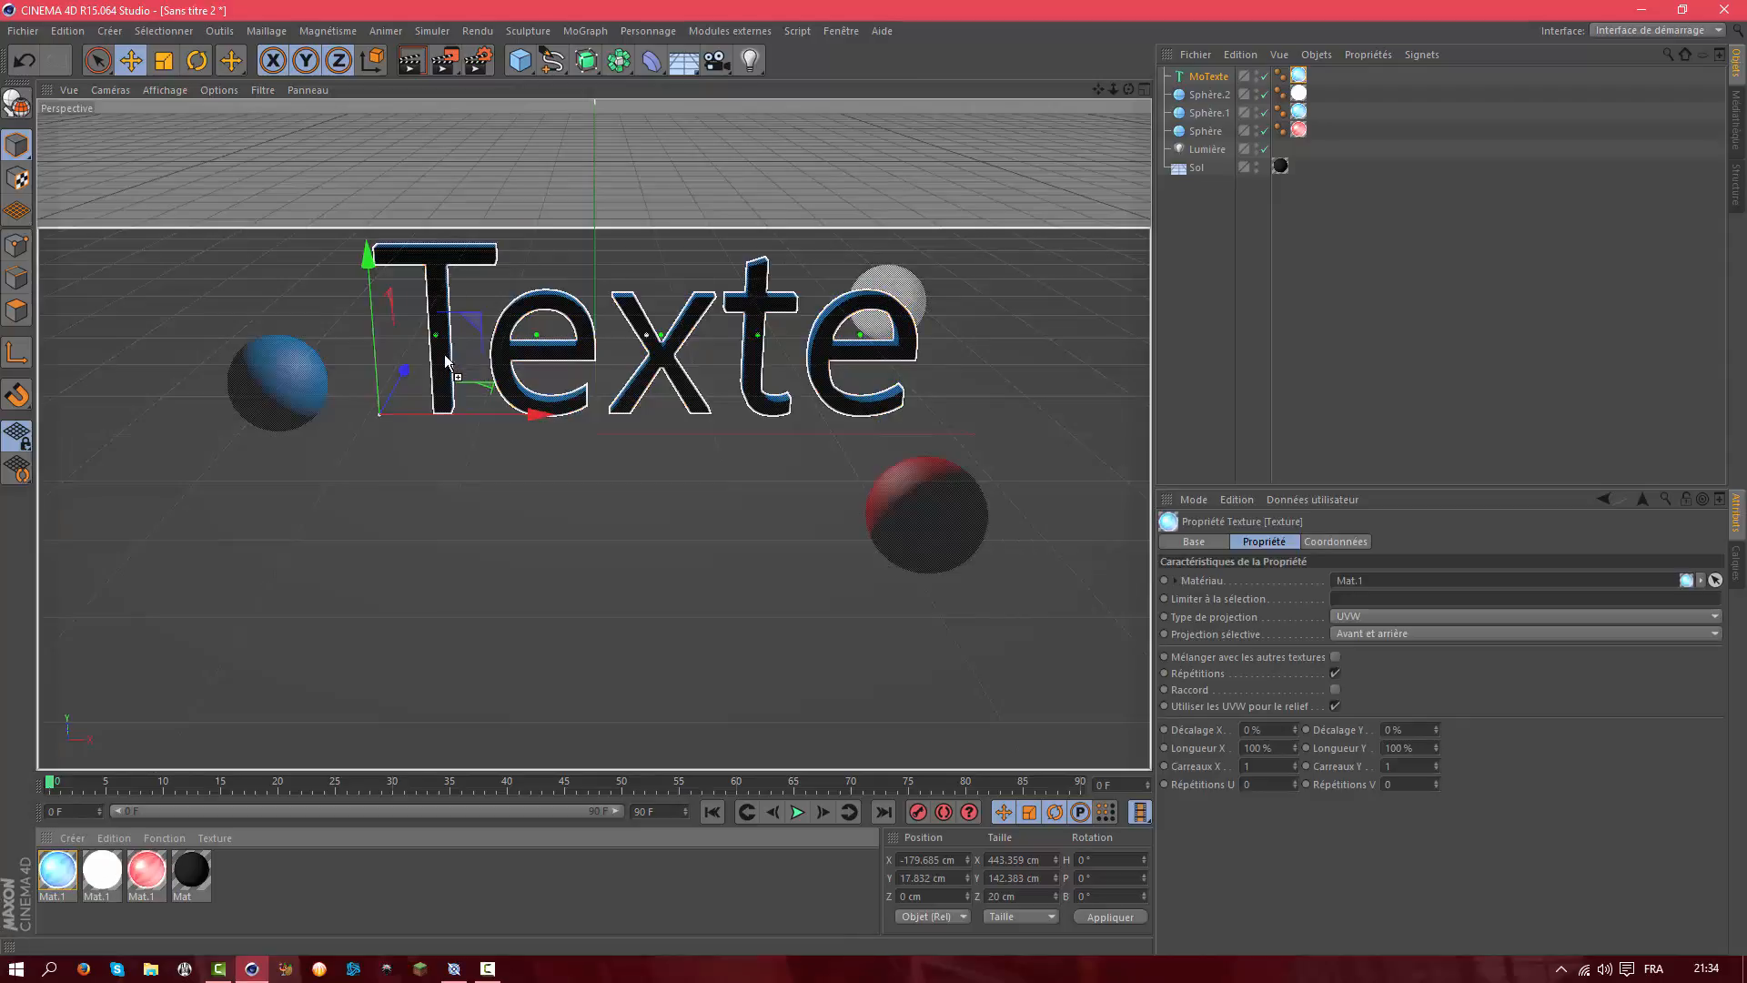
left_click_drag(446, 362, 446, 363)
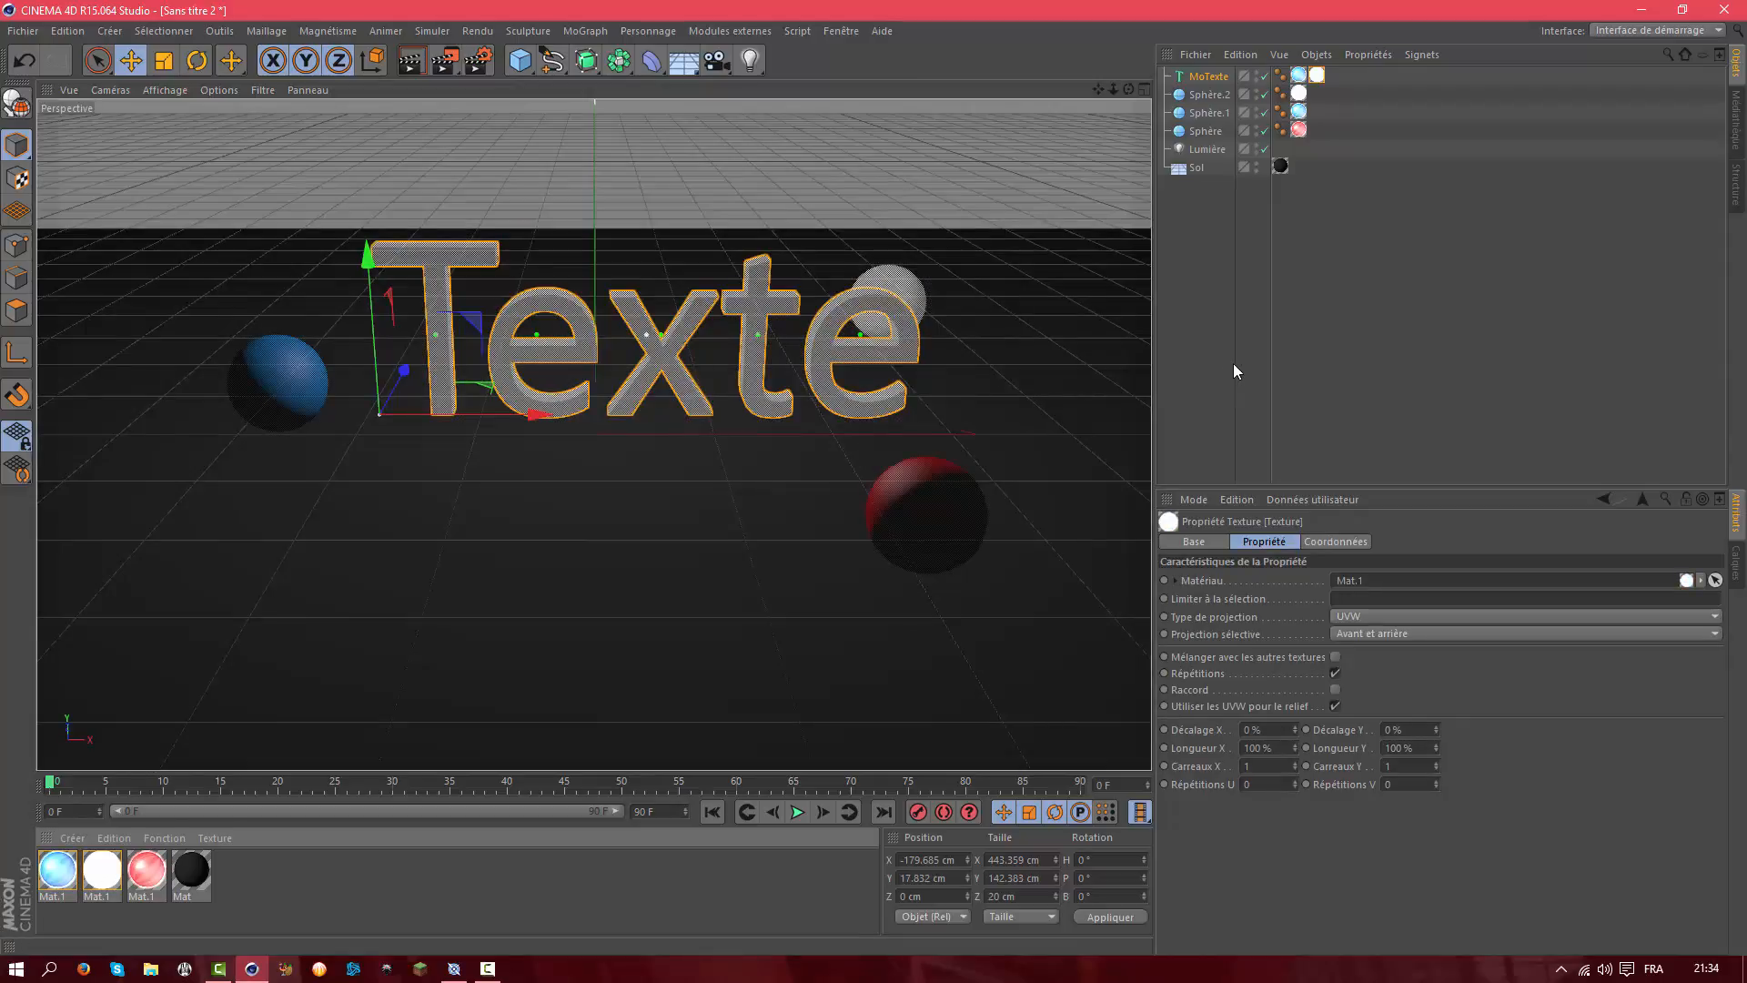
left_click(1232, 363)
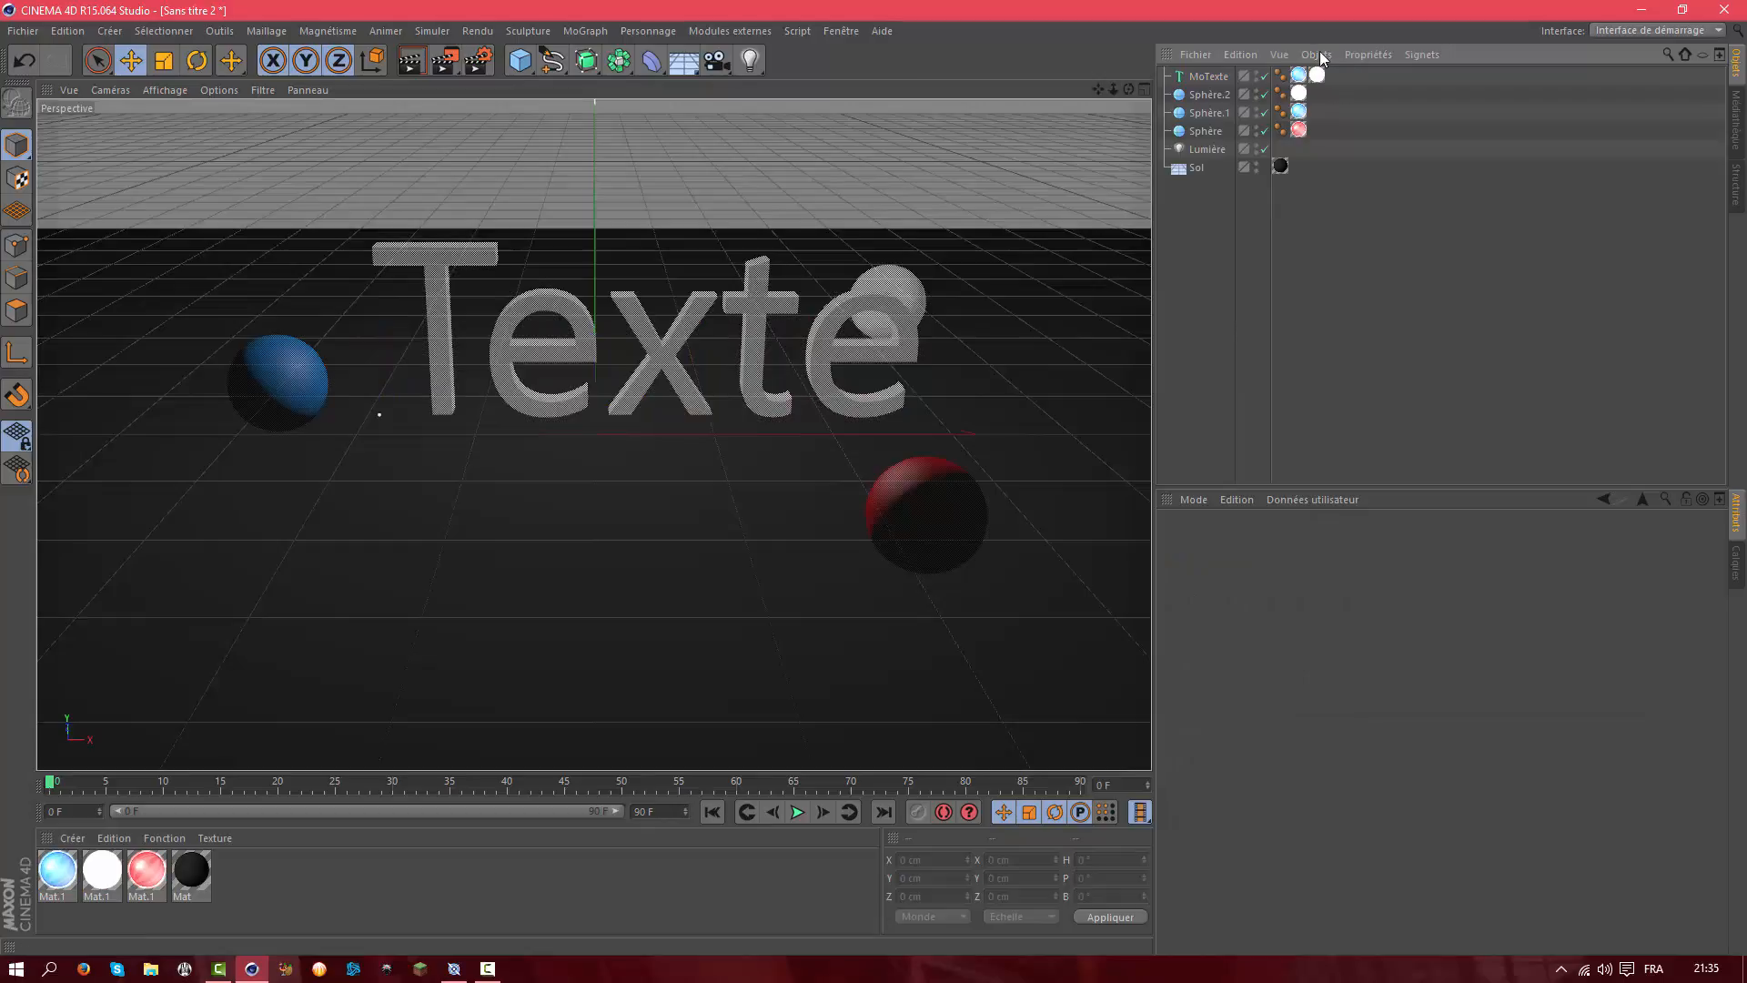
Restrict the text's white material to selection C1 and render the view
left_click(1318, 76)
left_click(1404, 596)
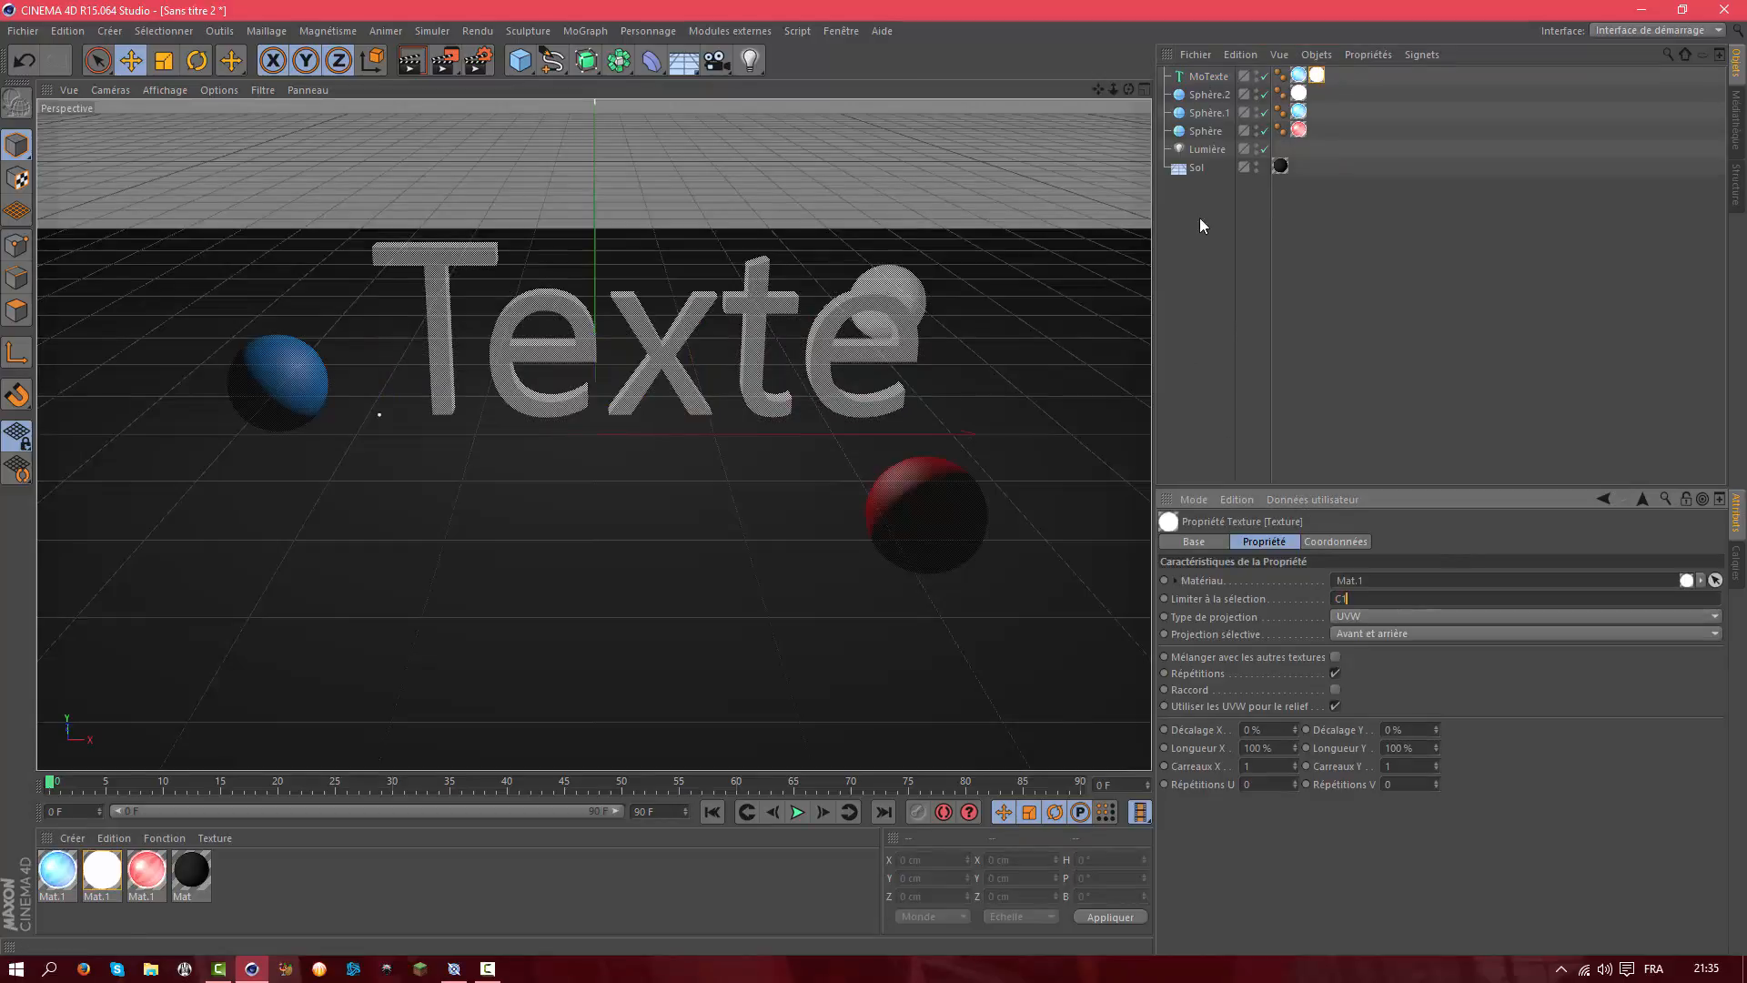
left_click(1350, 304)
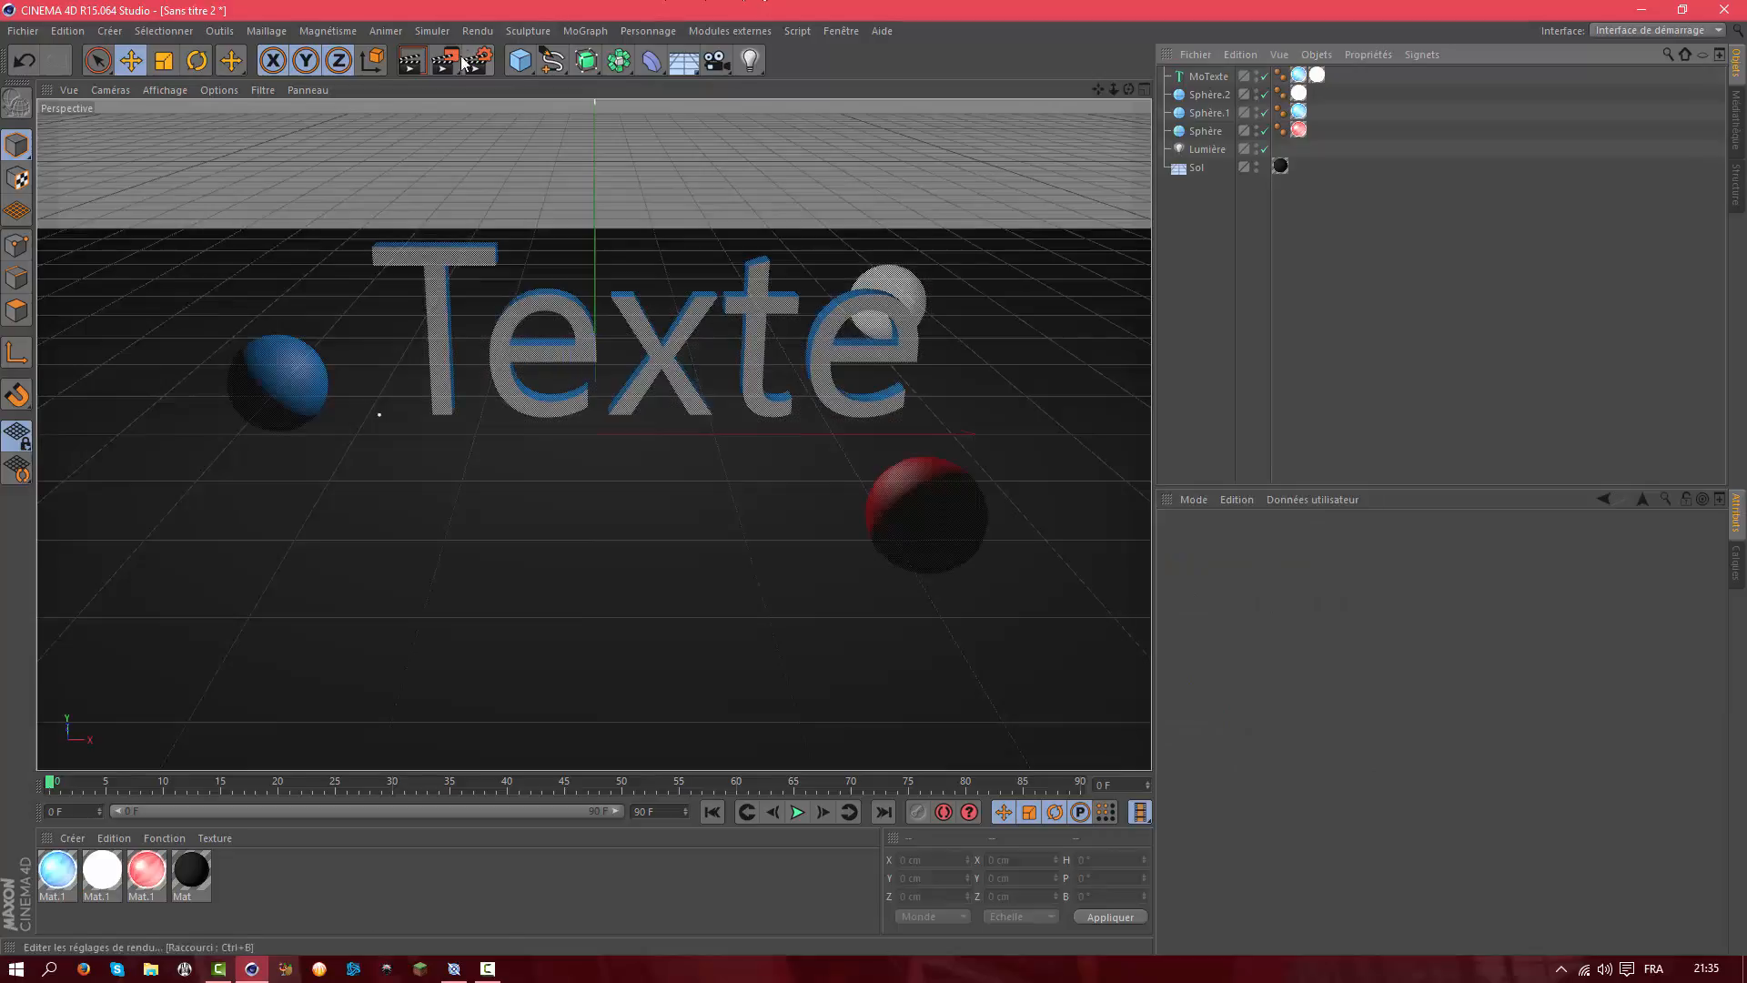
left_click(411, 64)
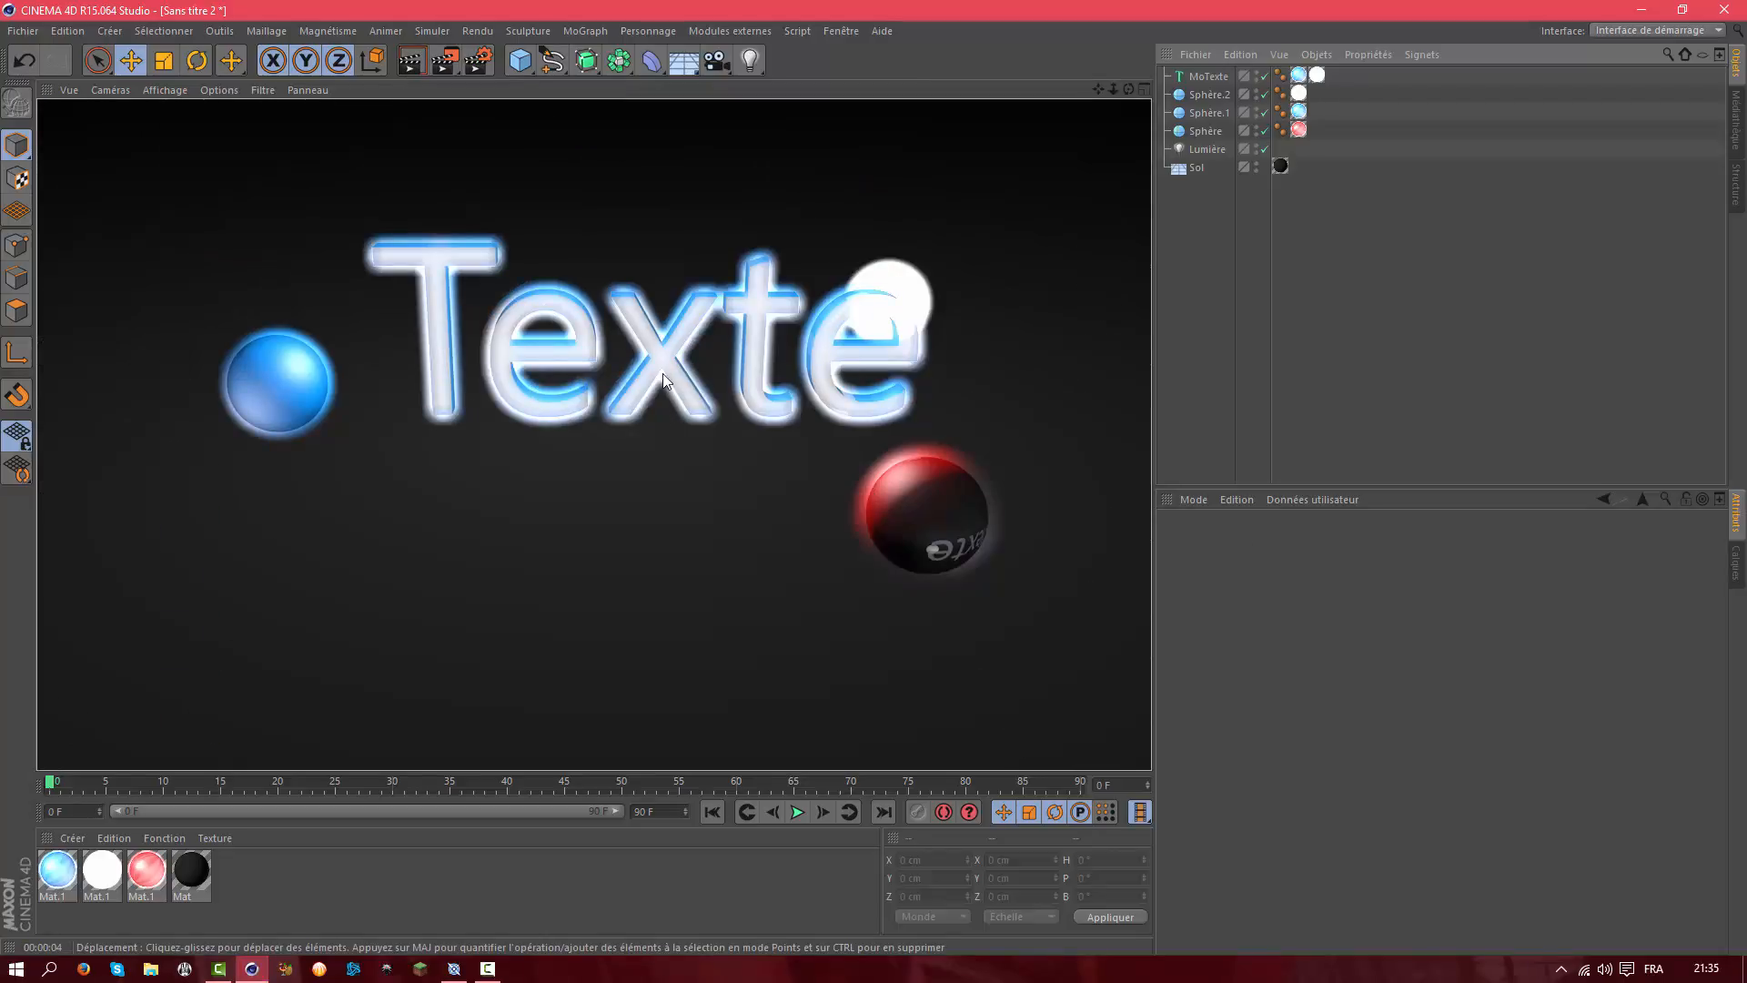
Move the MoTexte along the X axis to about -222 cm and render the view
left_click(625, 377)
left_click(635, 382)
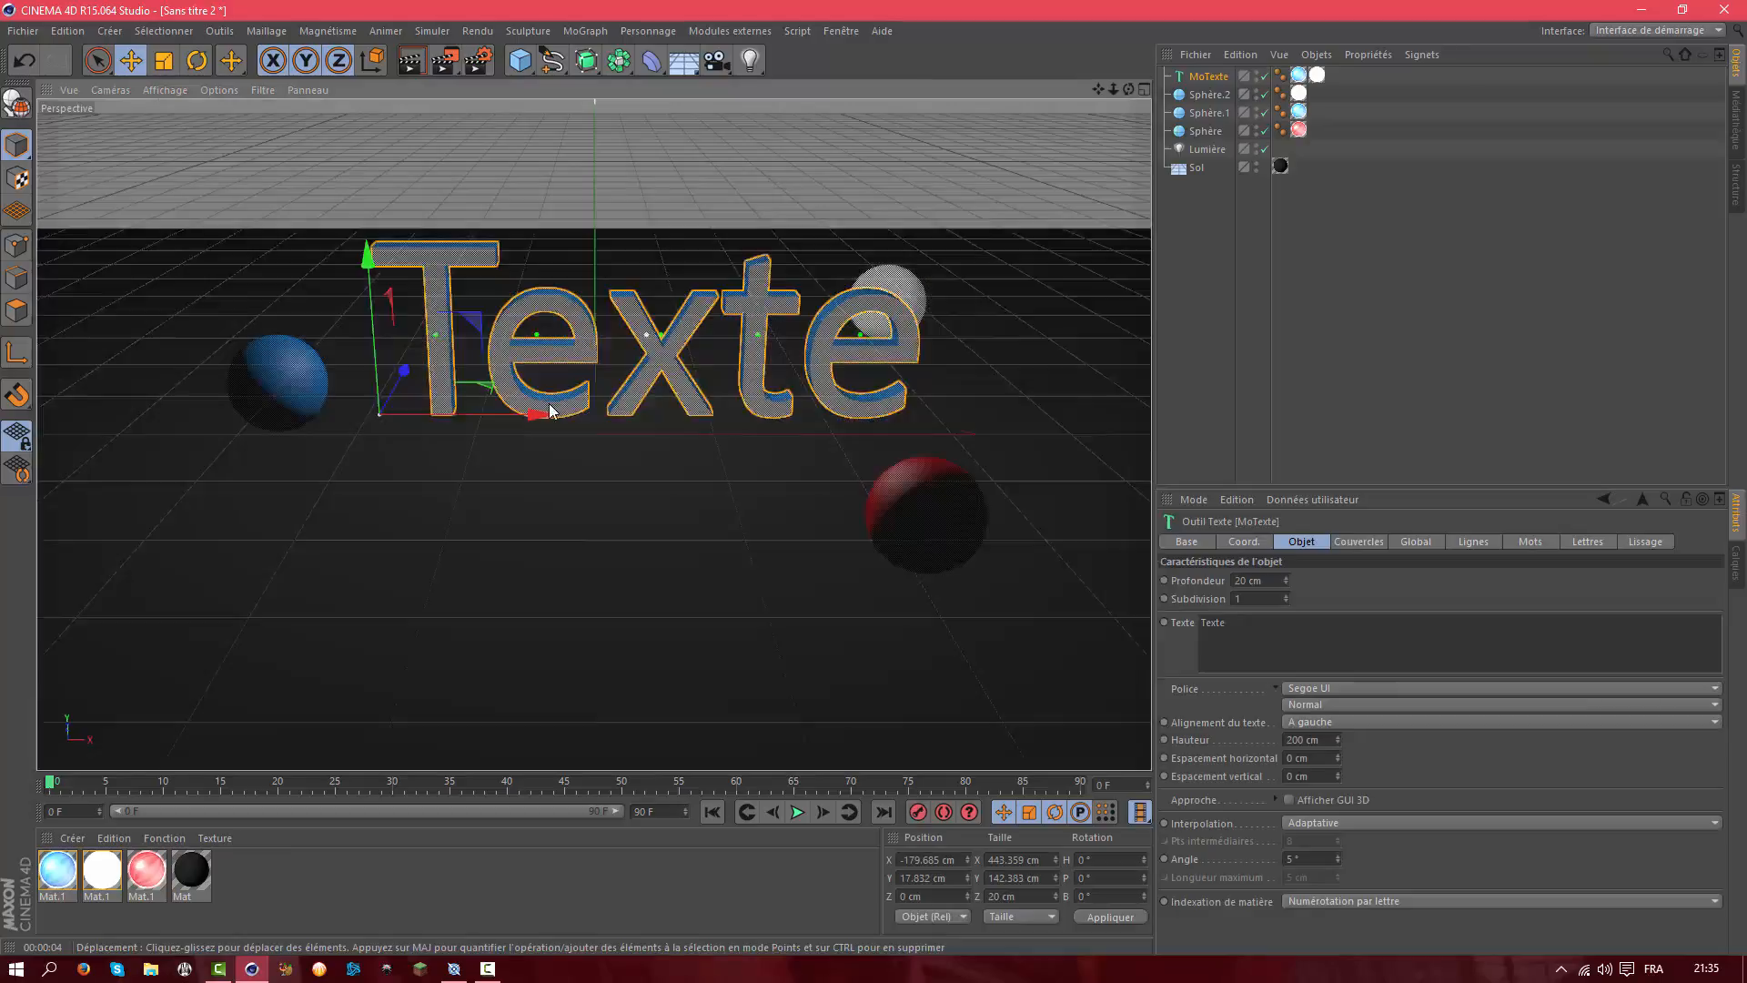
left_click_drag(539, 414, 488, 410)
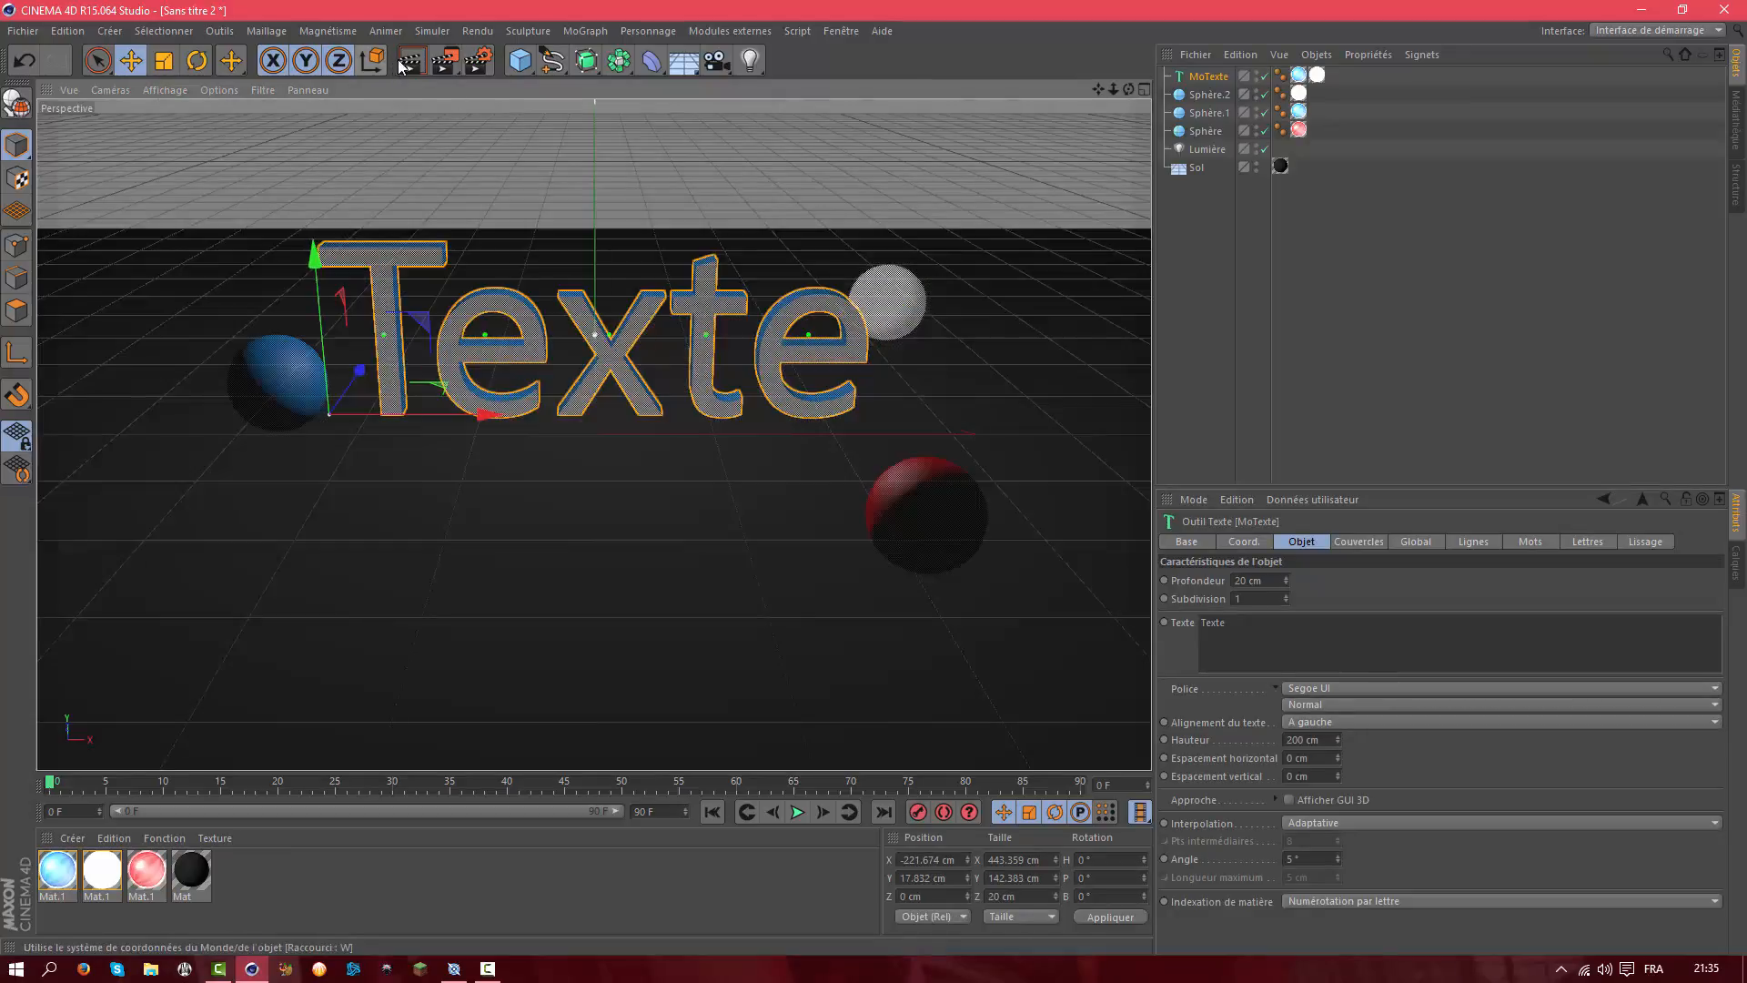
left_click(404, 68)
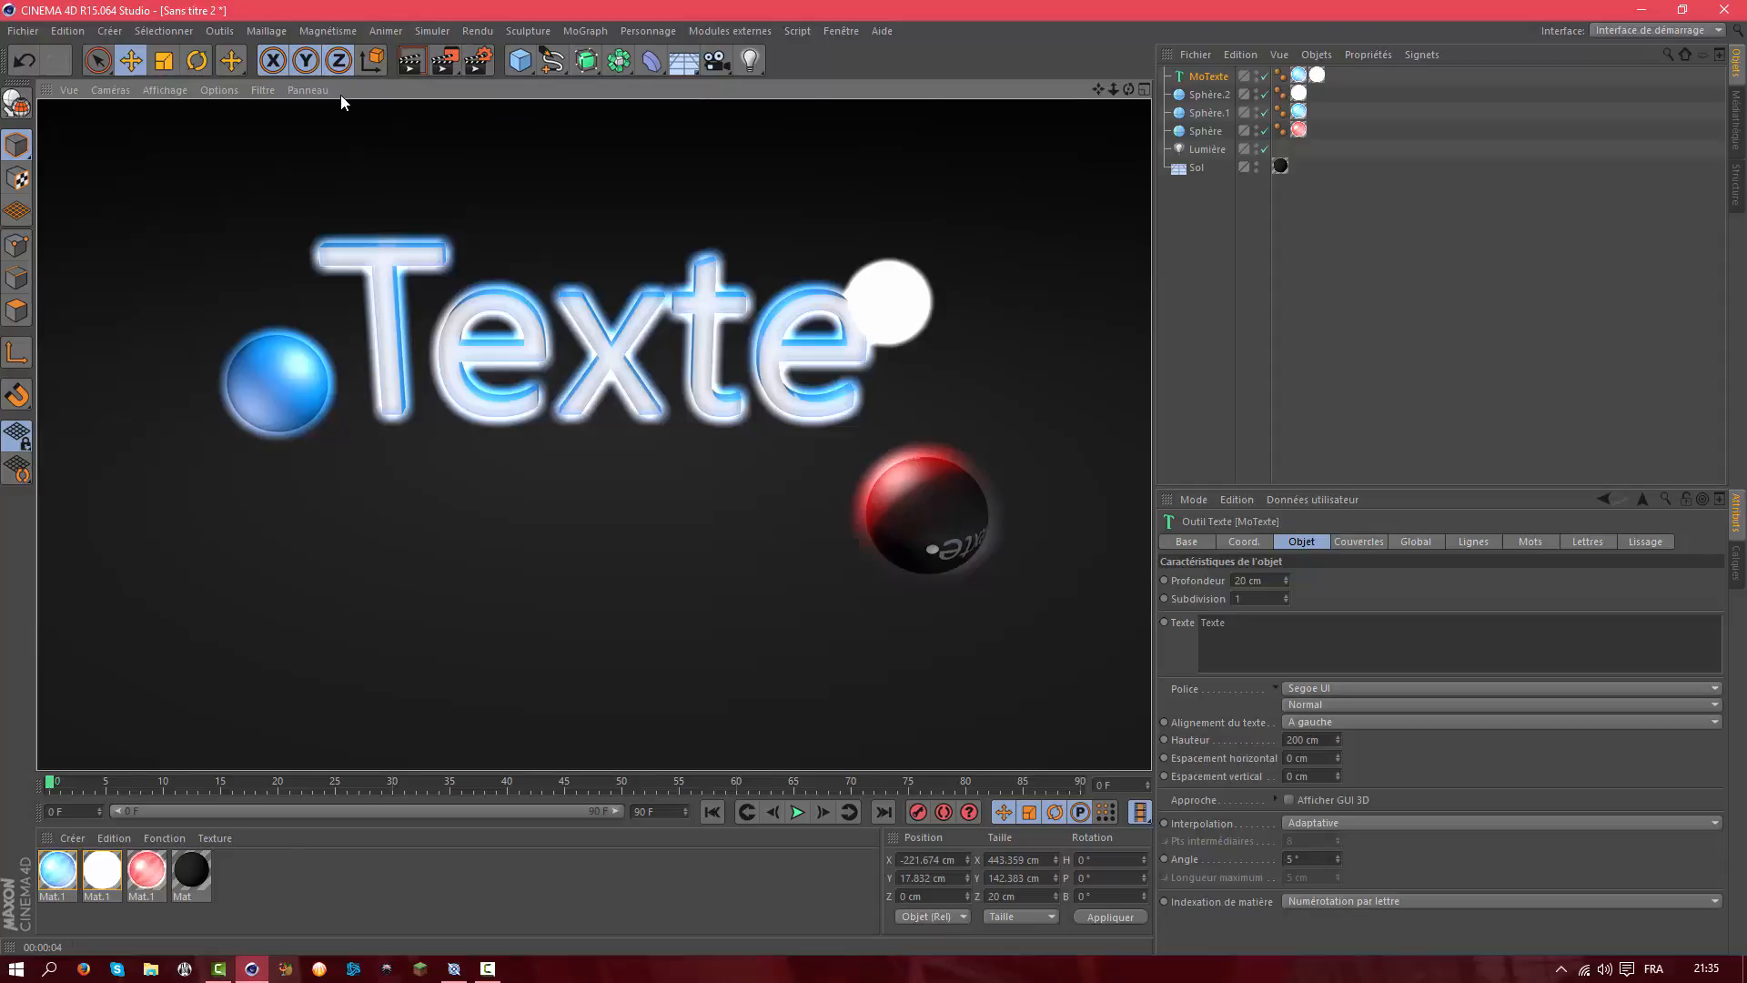
Create a new project and open the Anti-Aliasing choice in its render settings
left_click(887, 300)
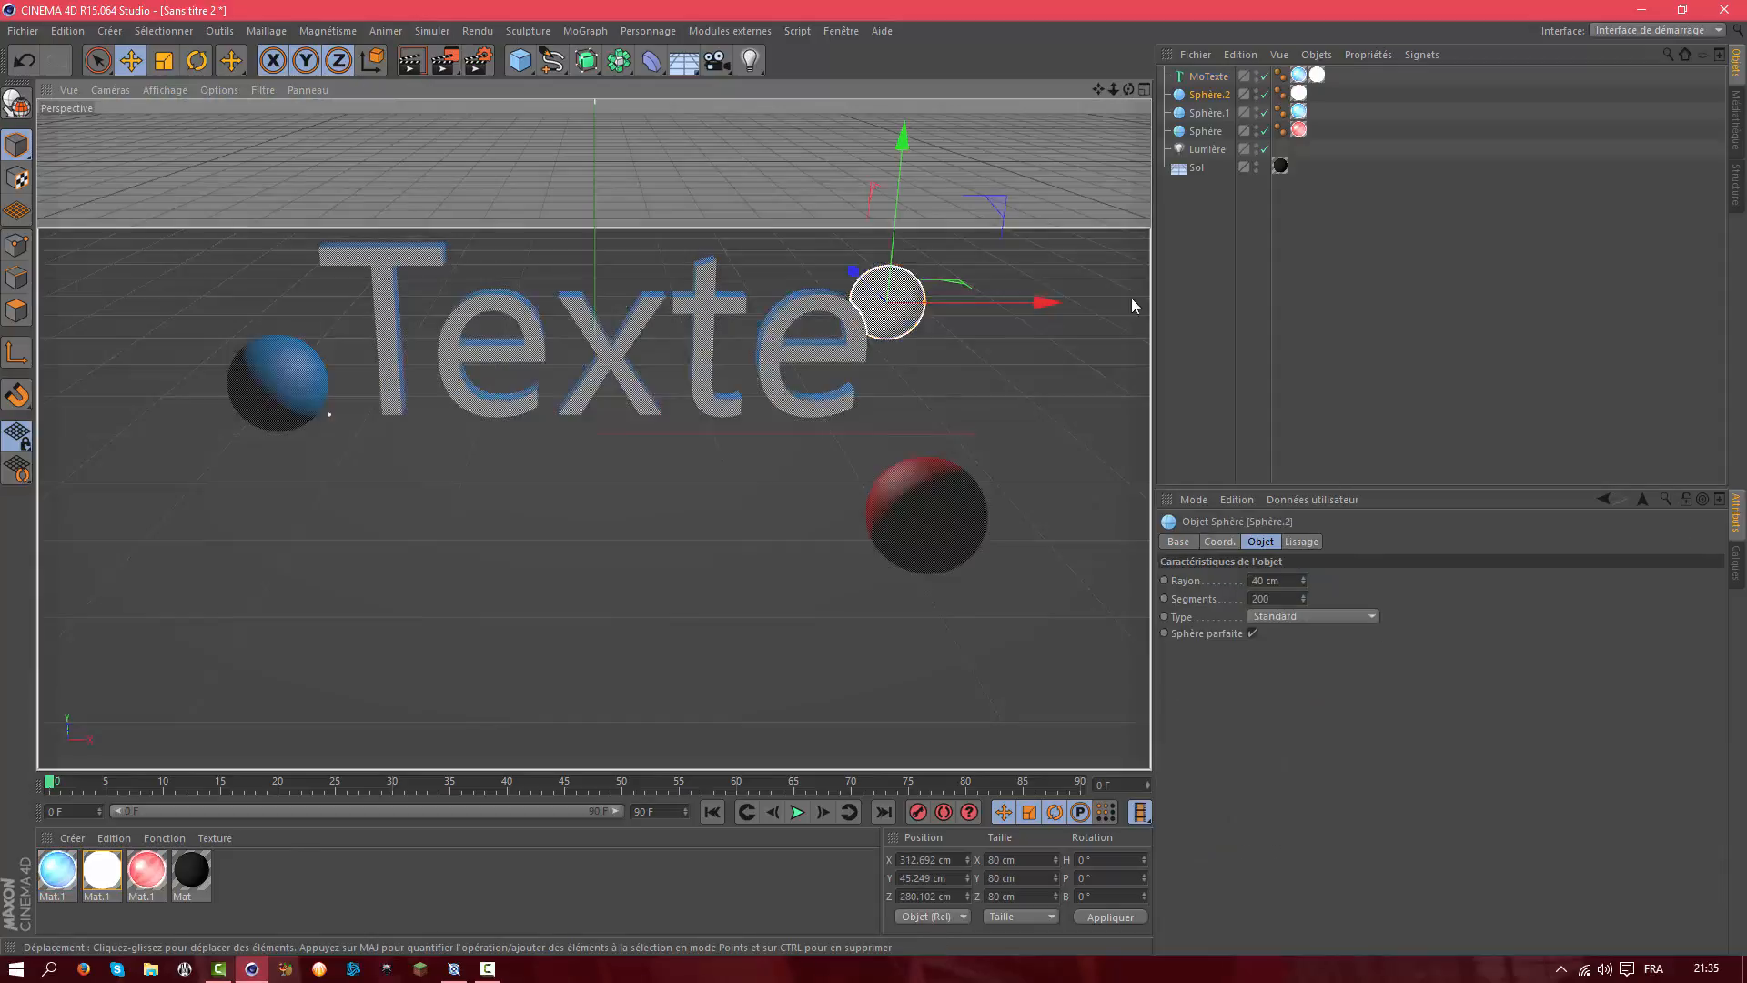
left_click(1177, 297)
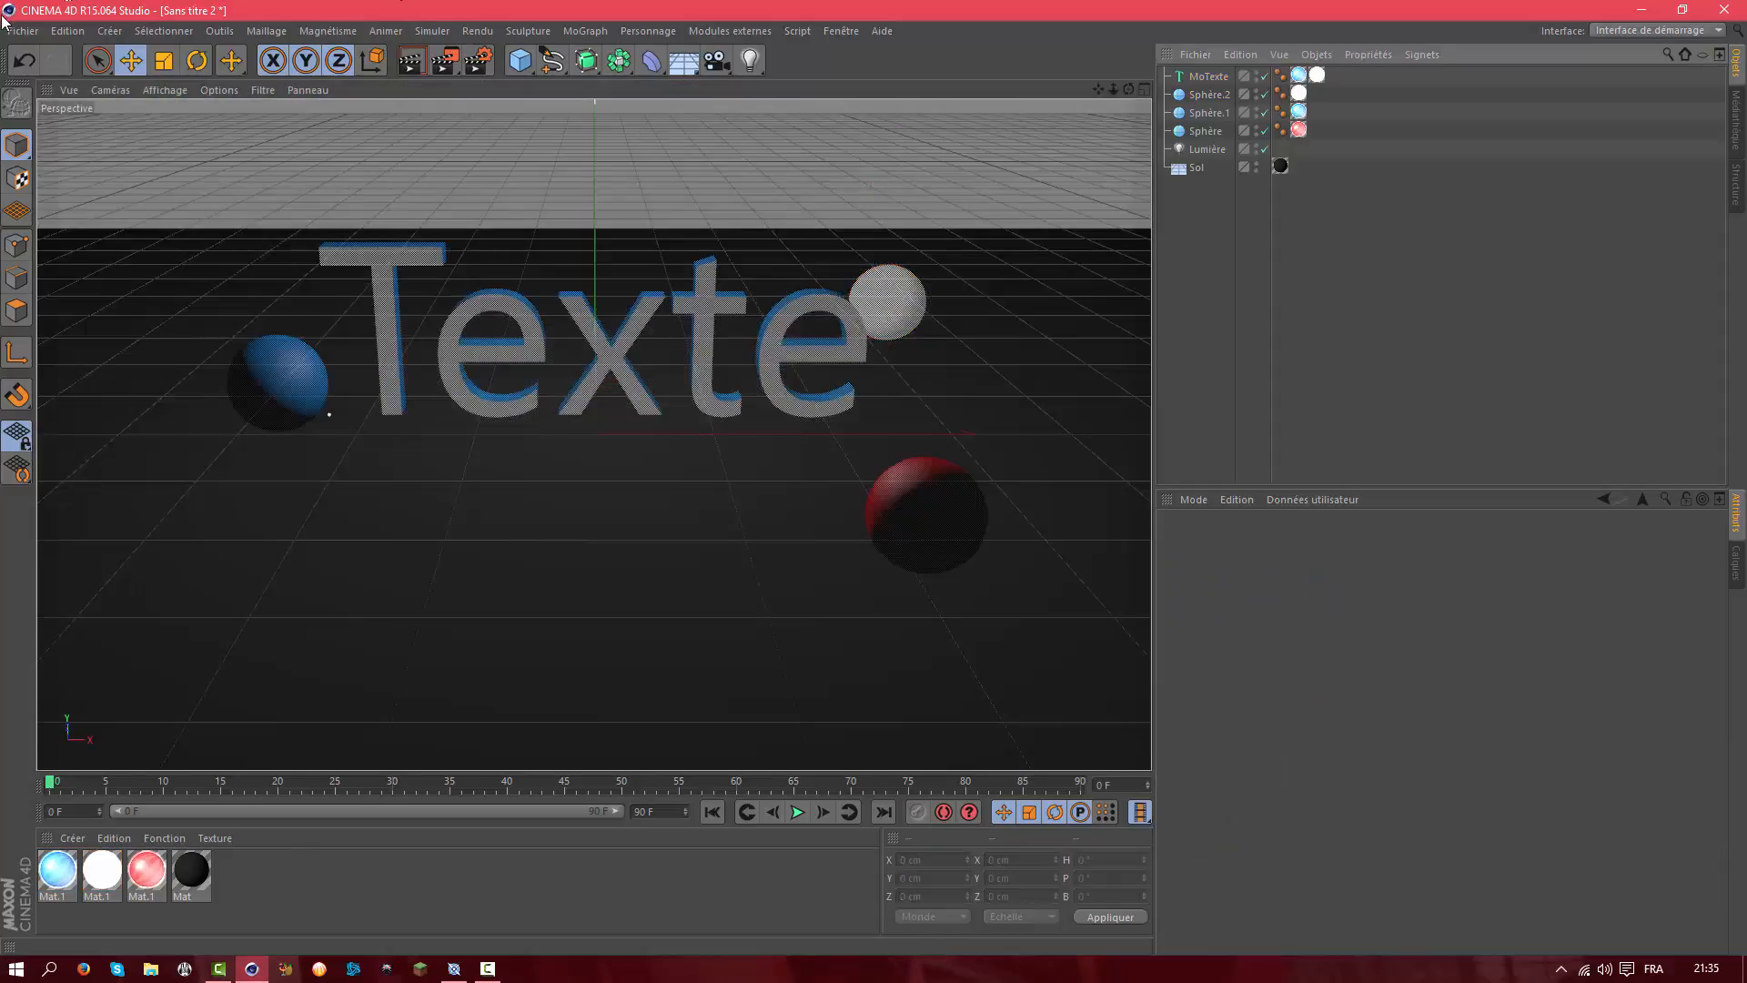
left_click(4, 30)
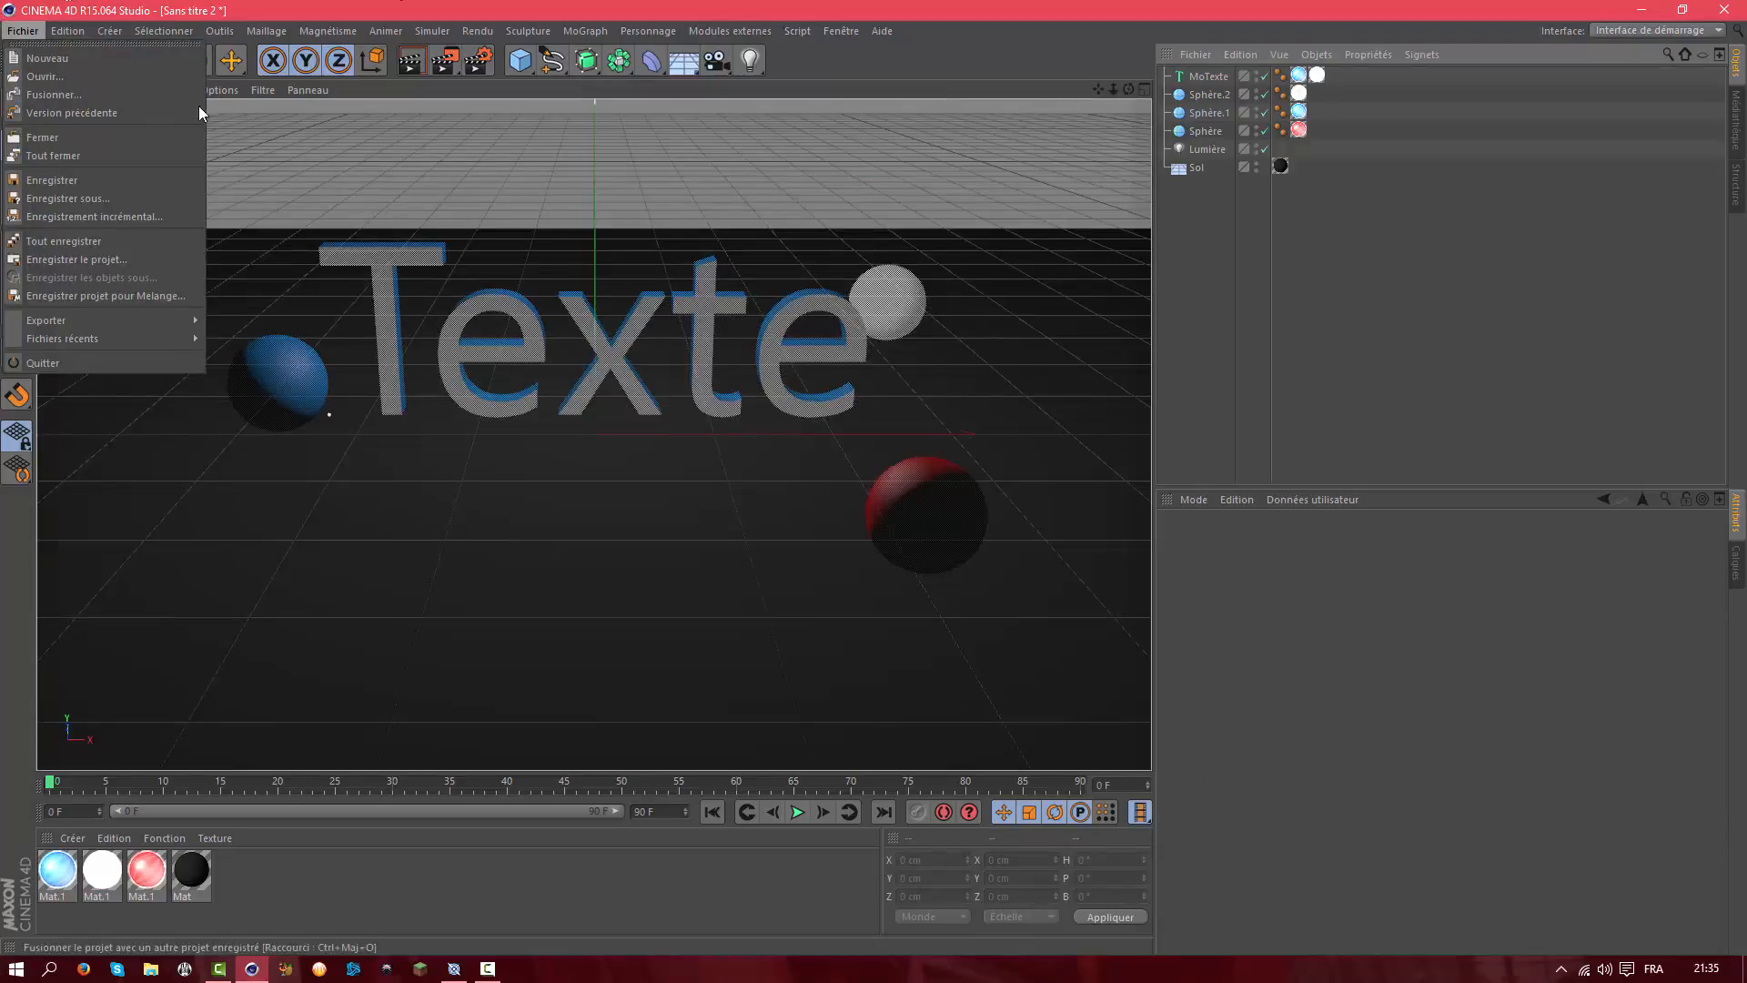
left_click(85, 56)
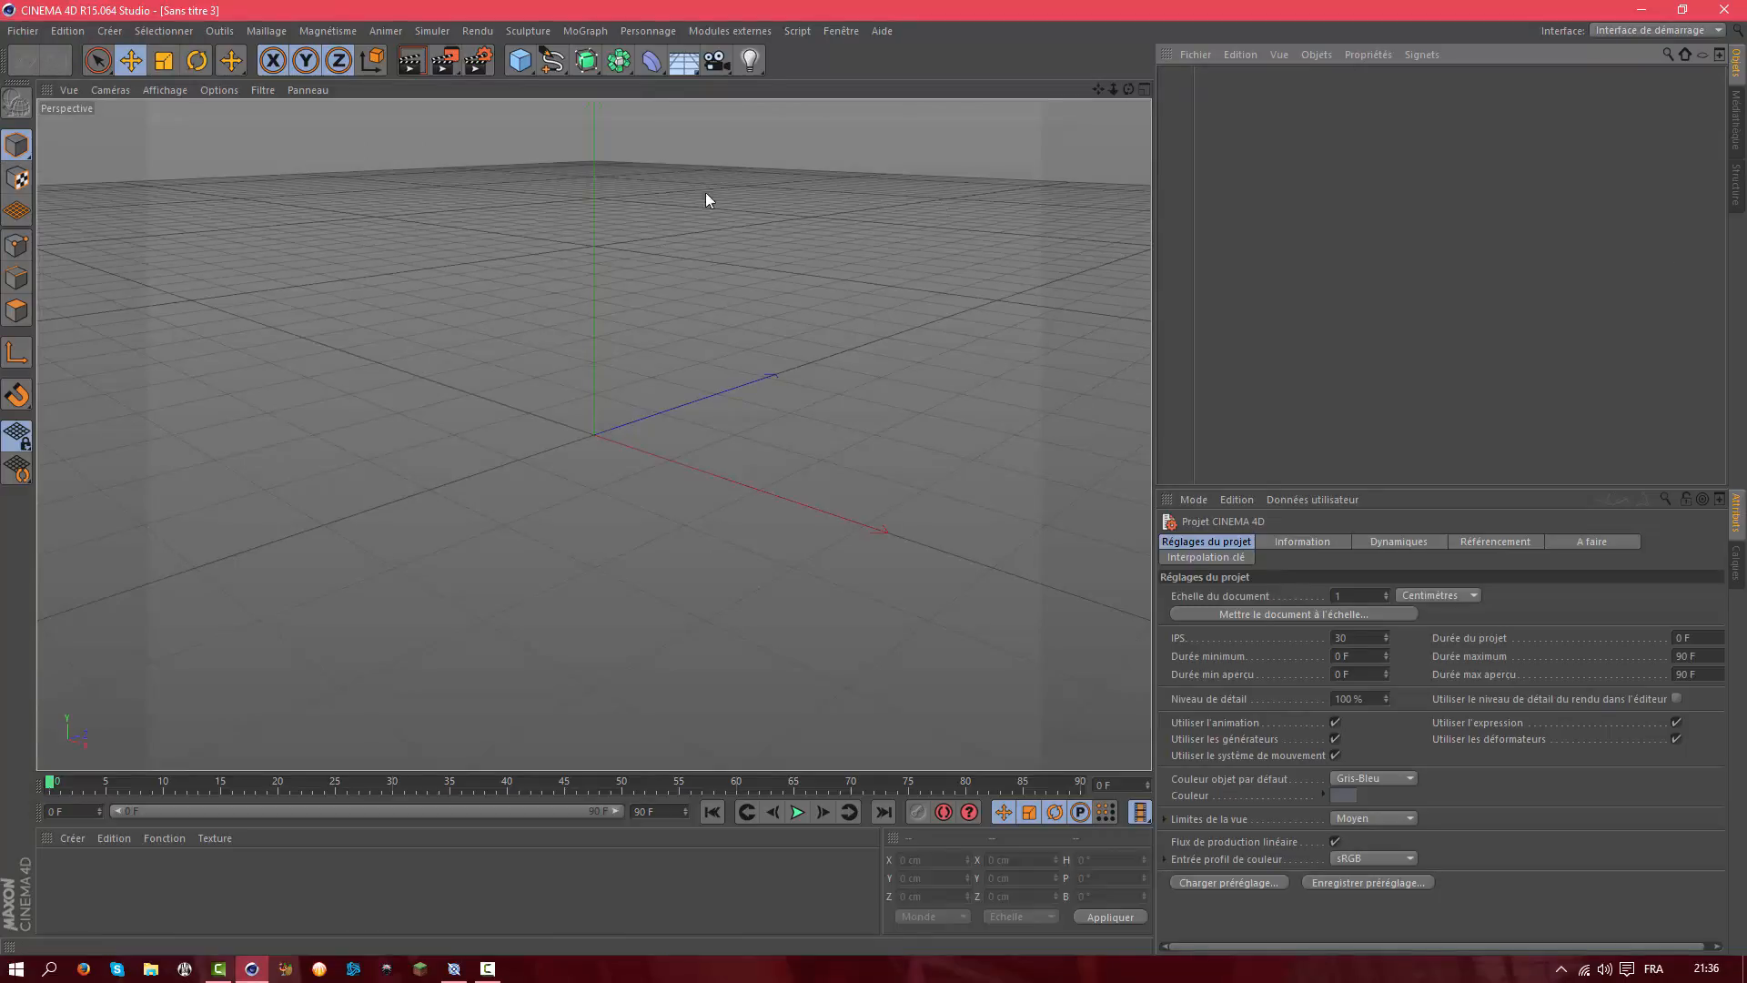
left_click(479, 62)
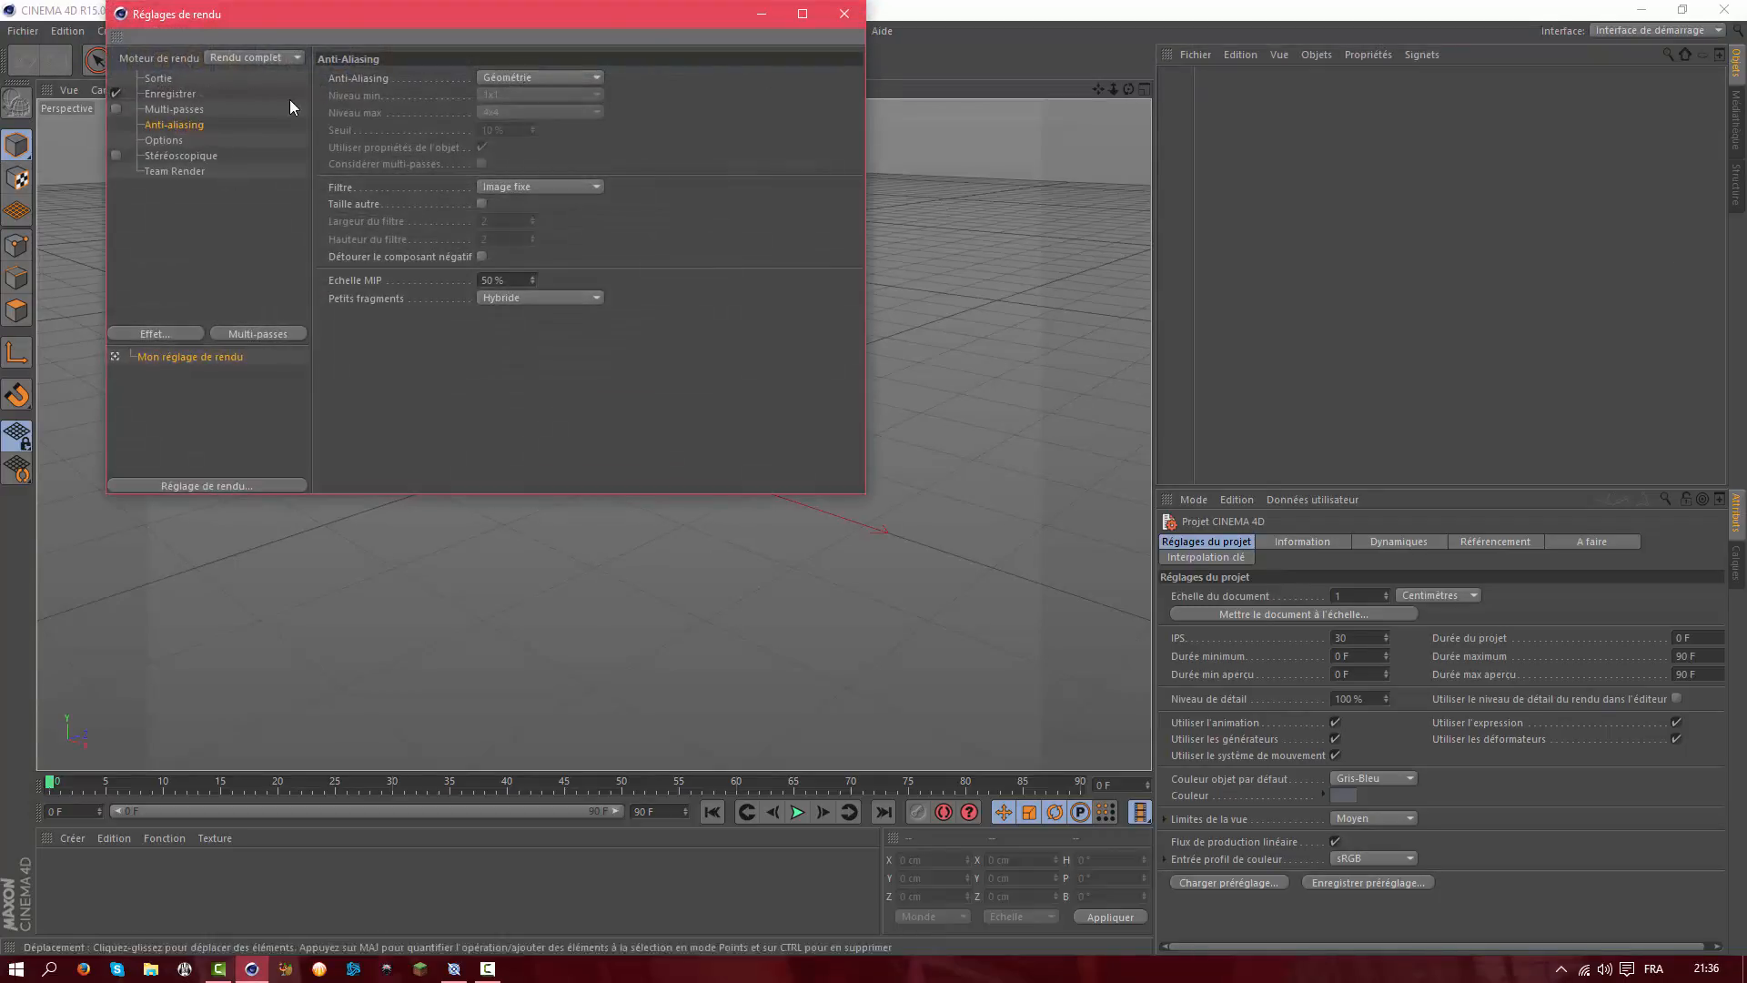
left_click(542, 76)
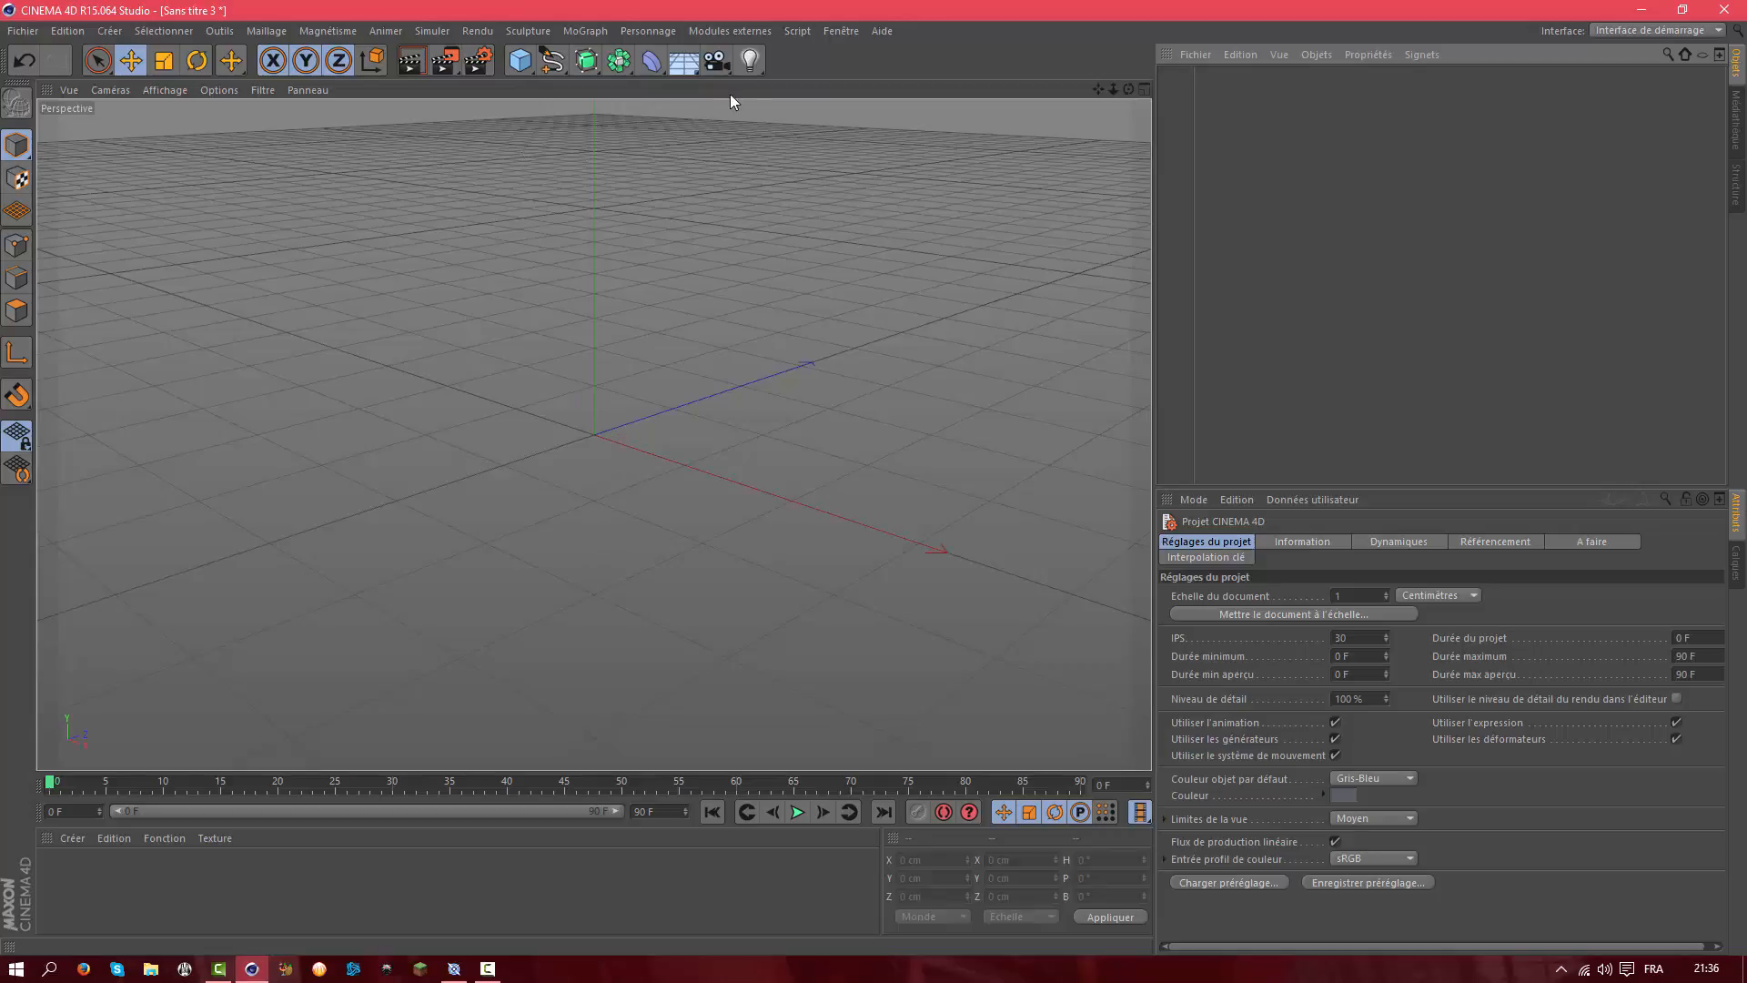
Add an Arrière plan object and create a new material, opening it for editing
left_click(697, 72)
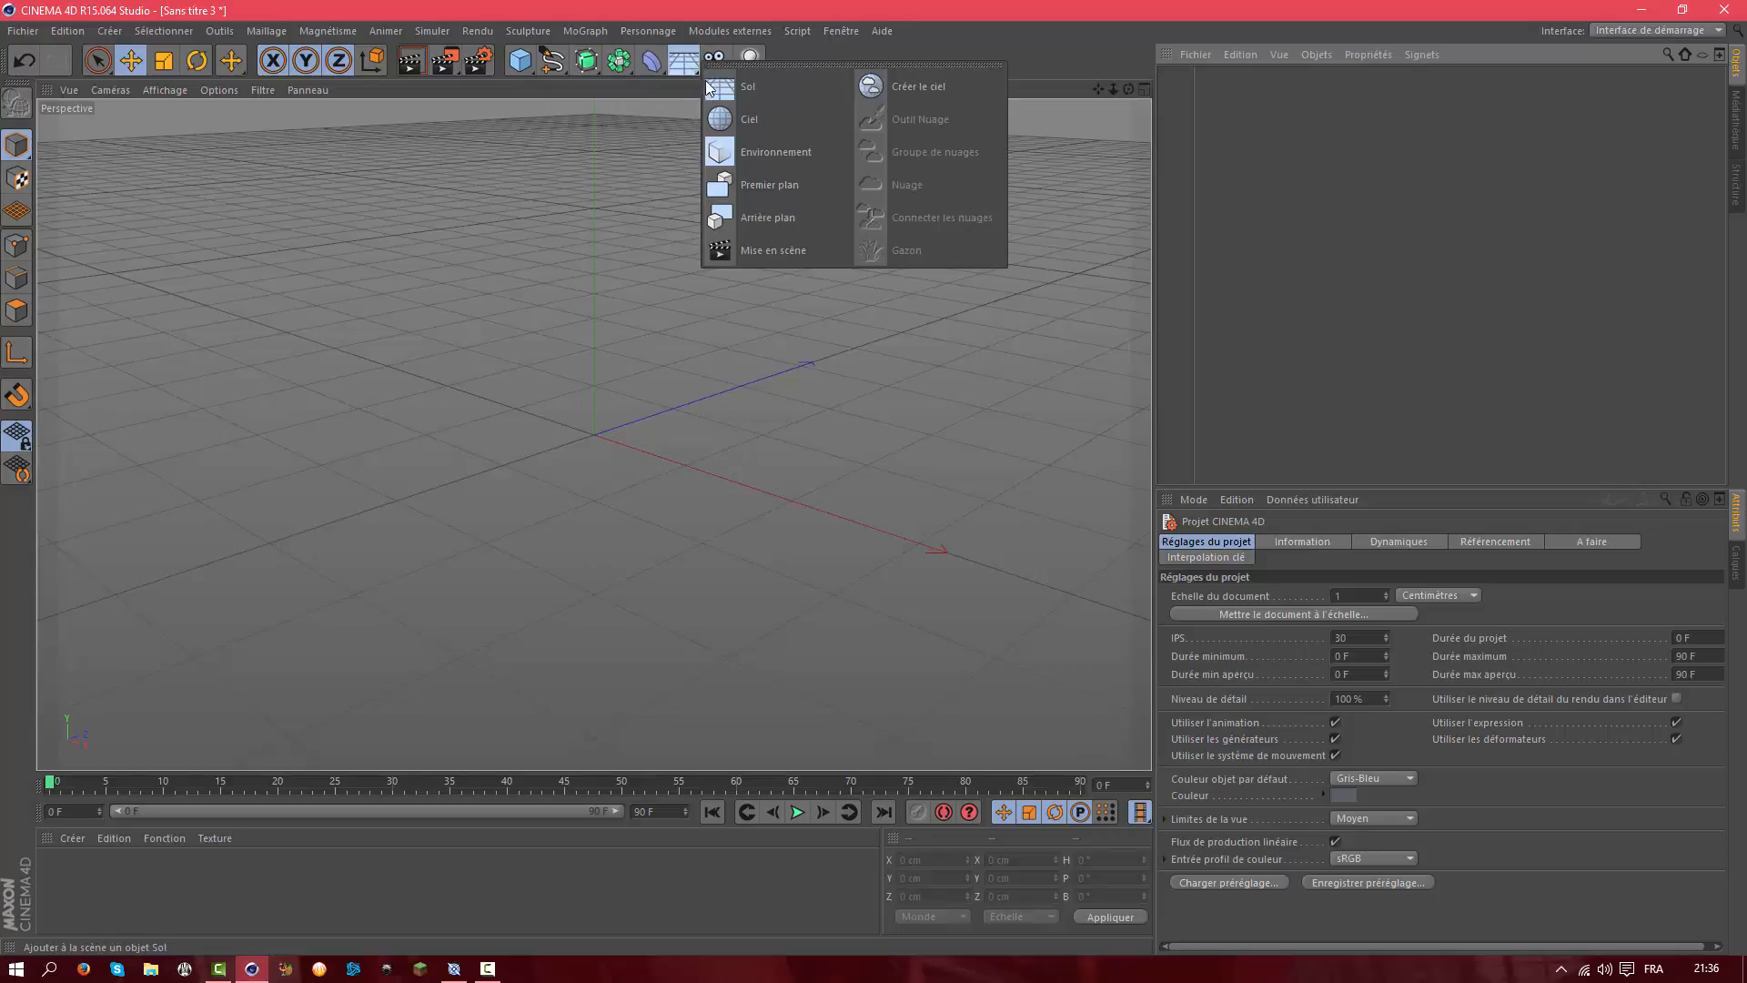
left_click(739, 217)
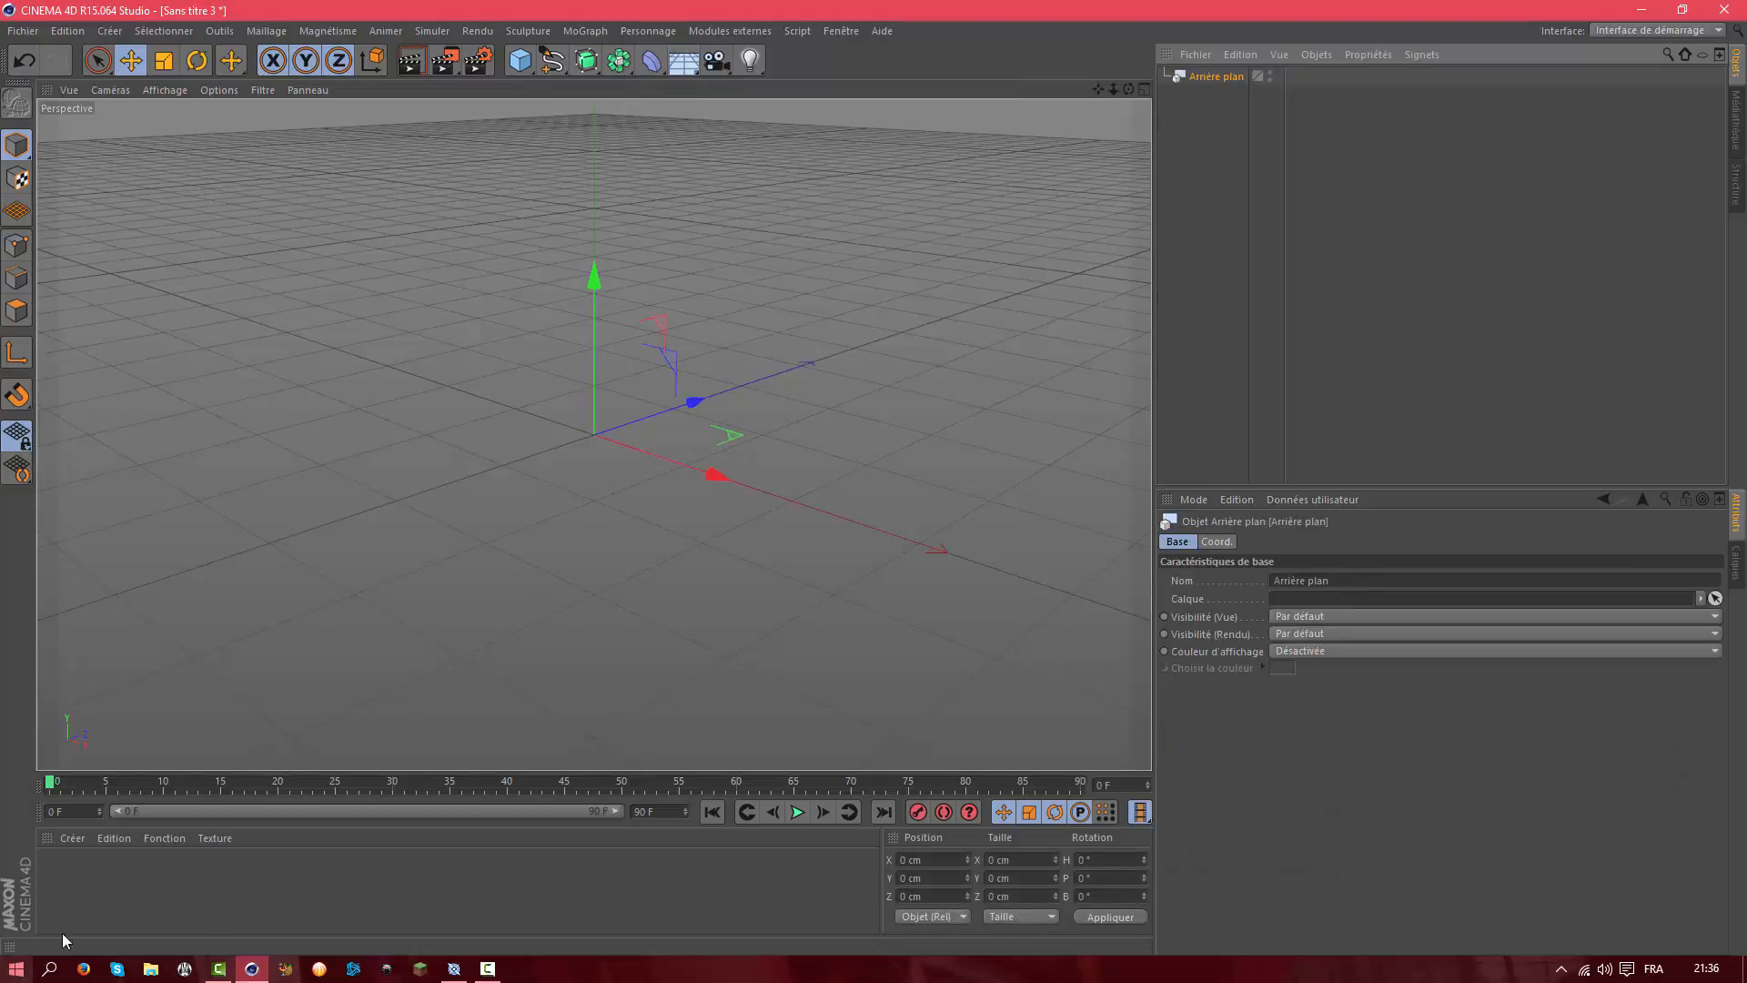
double_click(74, 886)
double_click(59, 870)
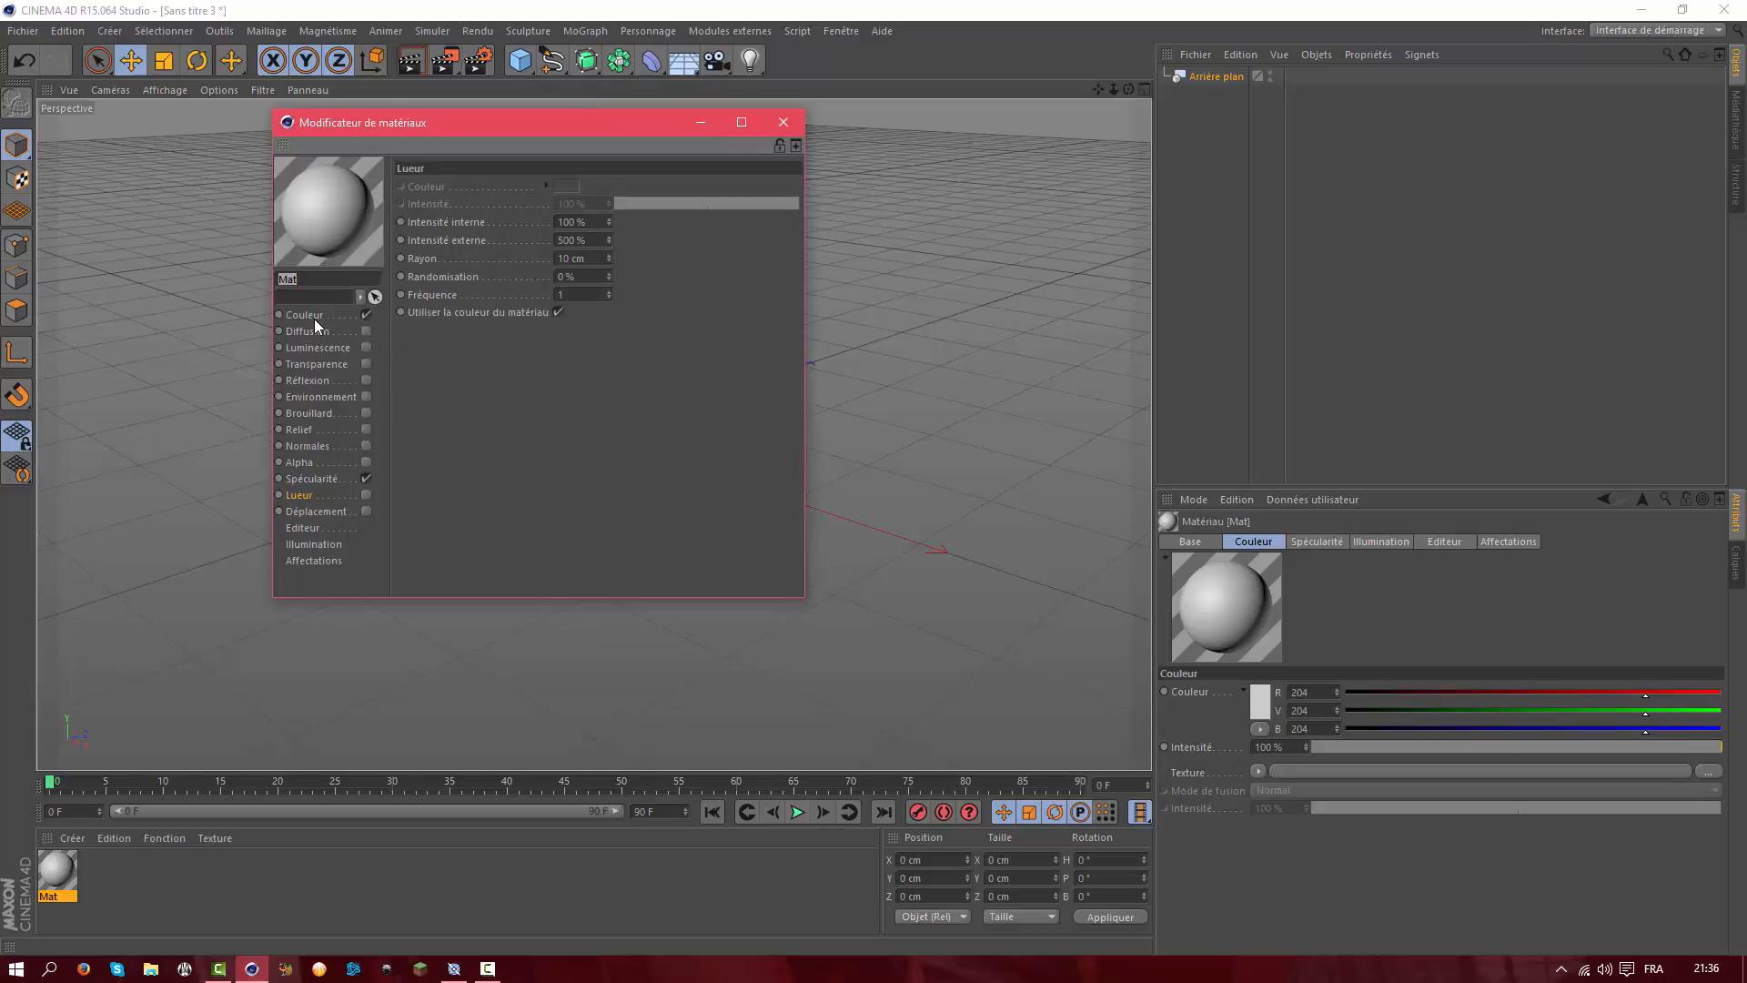
Load citywallpaperhd.com-51_1.jpg as the material's Couleur texture, copying the image to the project location
left_click(314, 318)
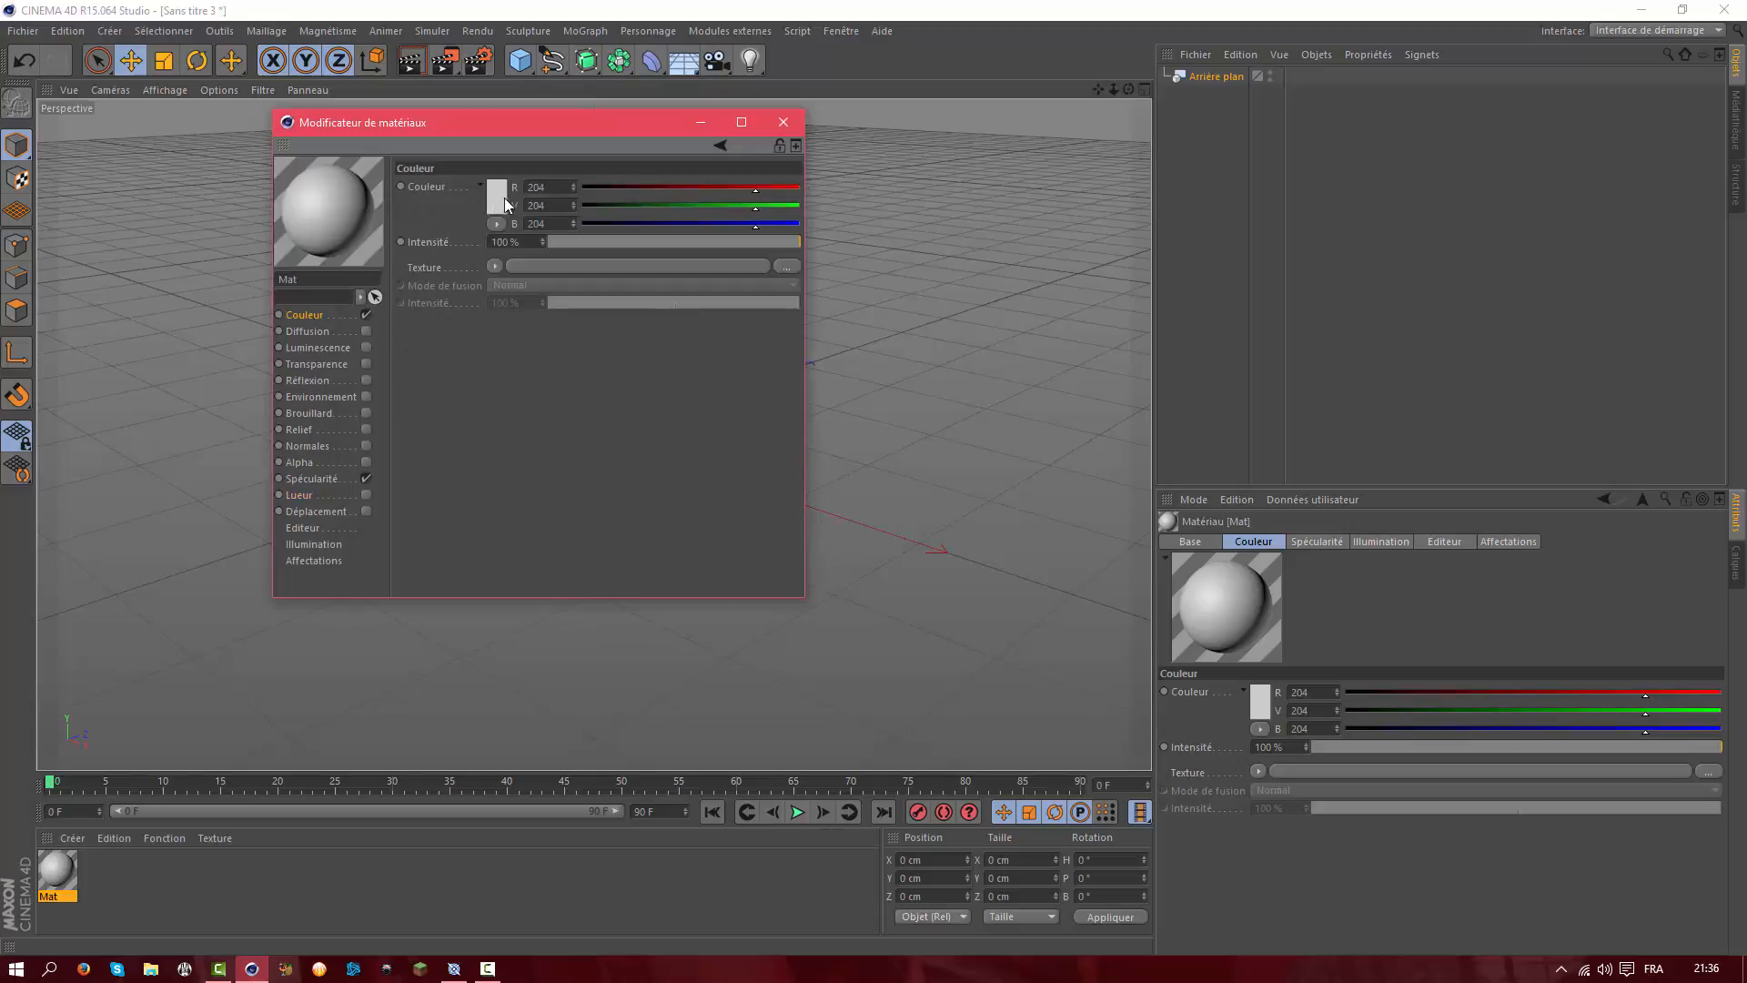
left_click(495, 267)
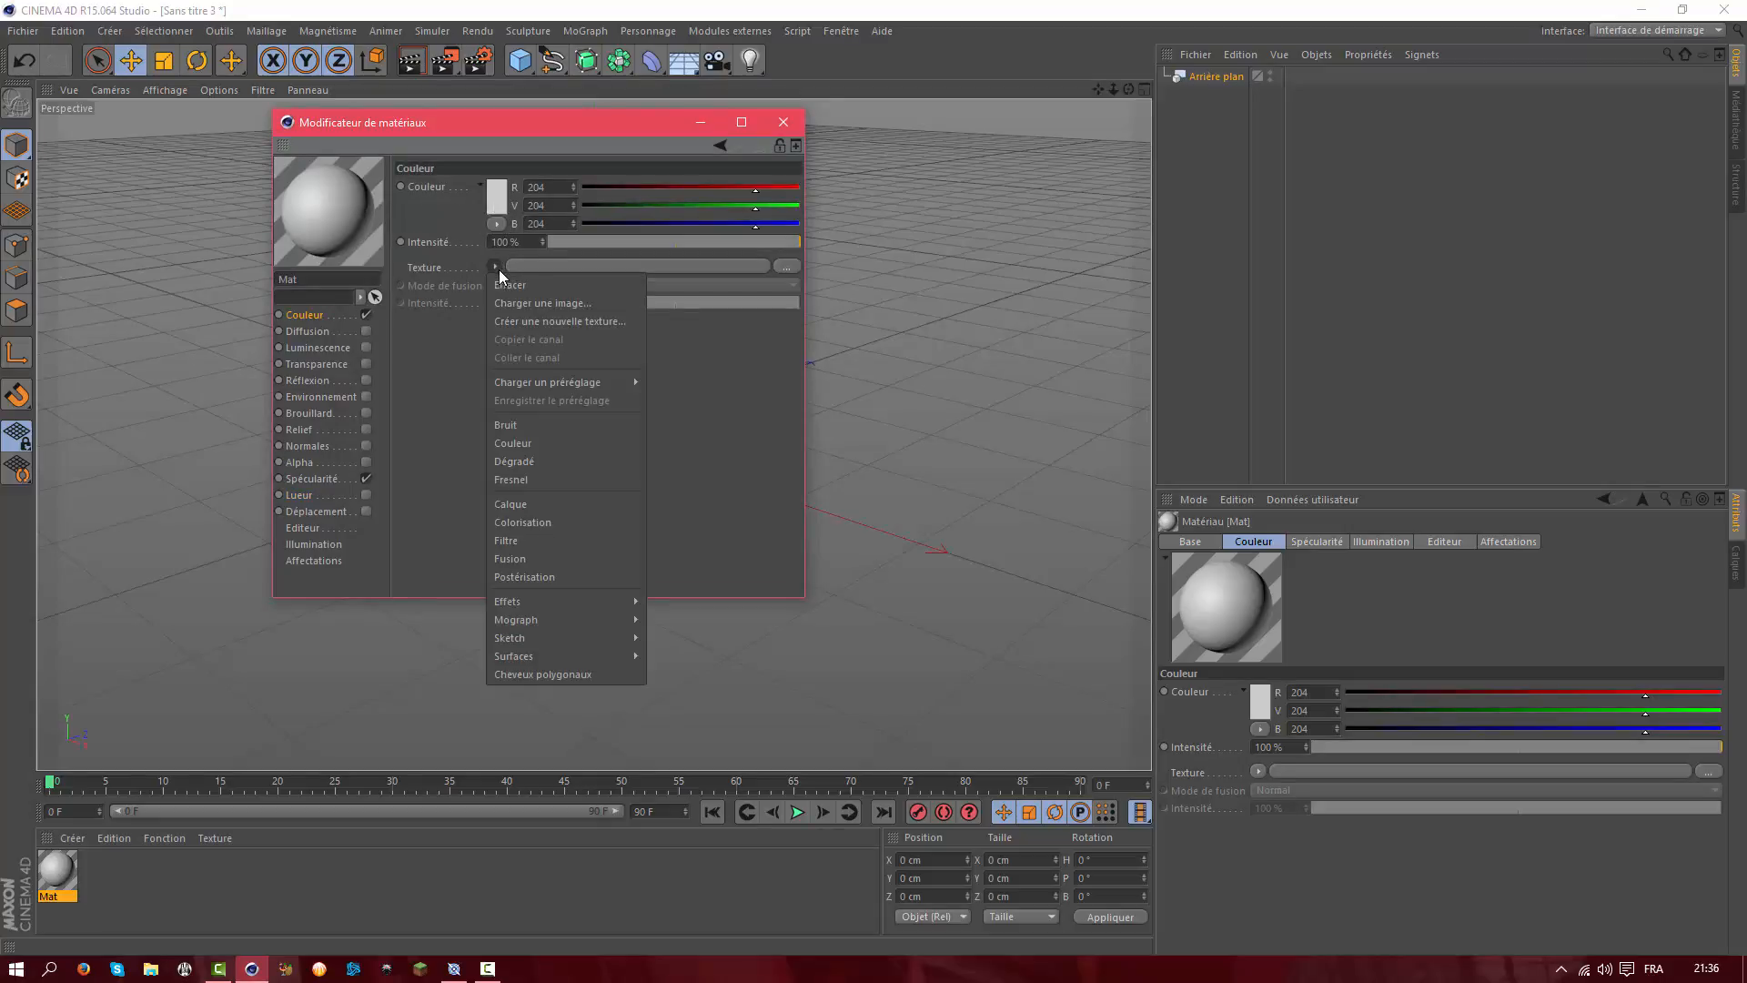
left_click(532, 302)
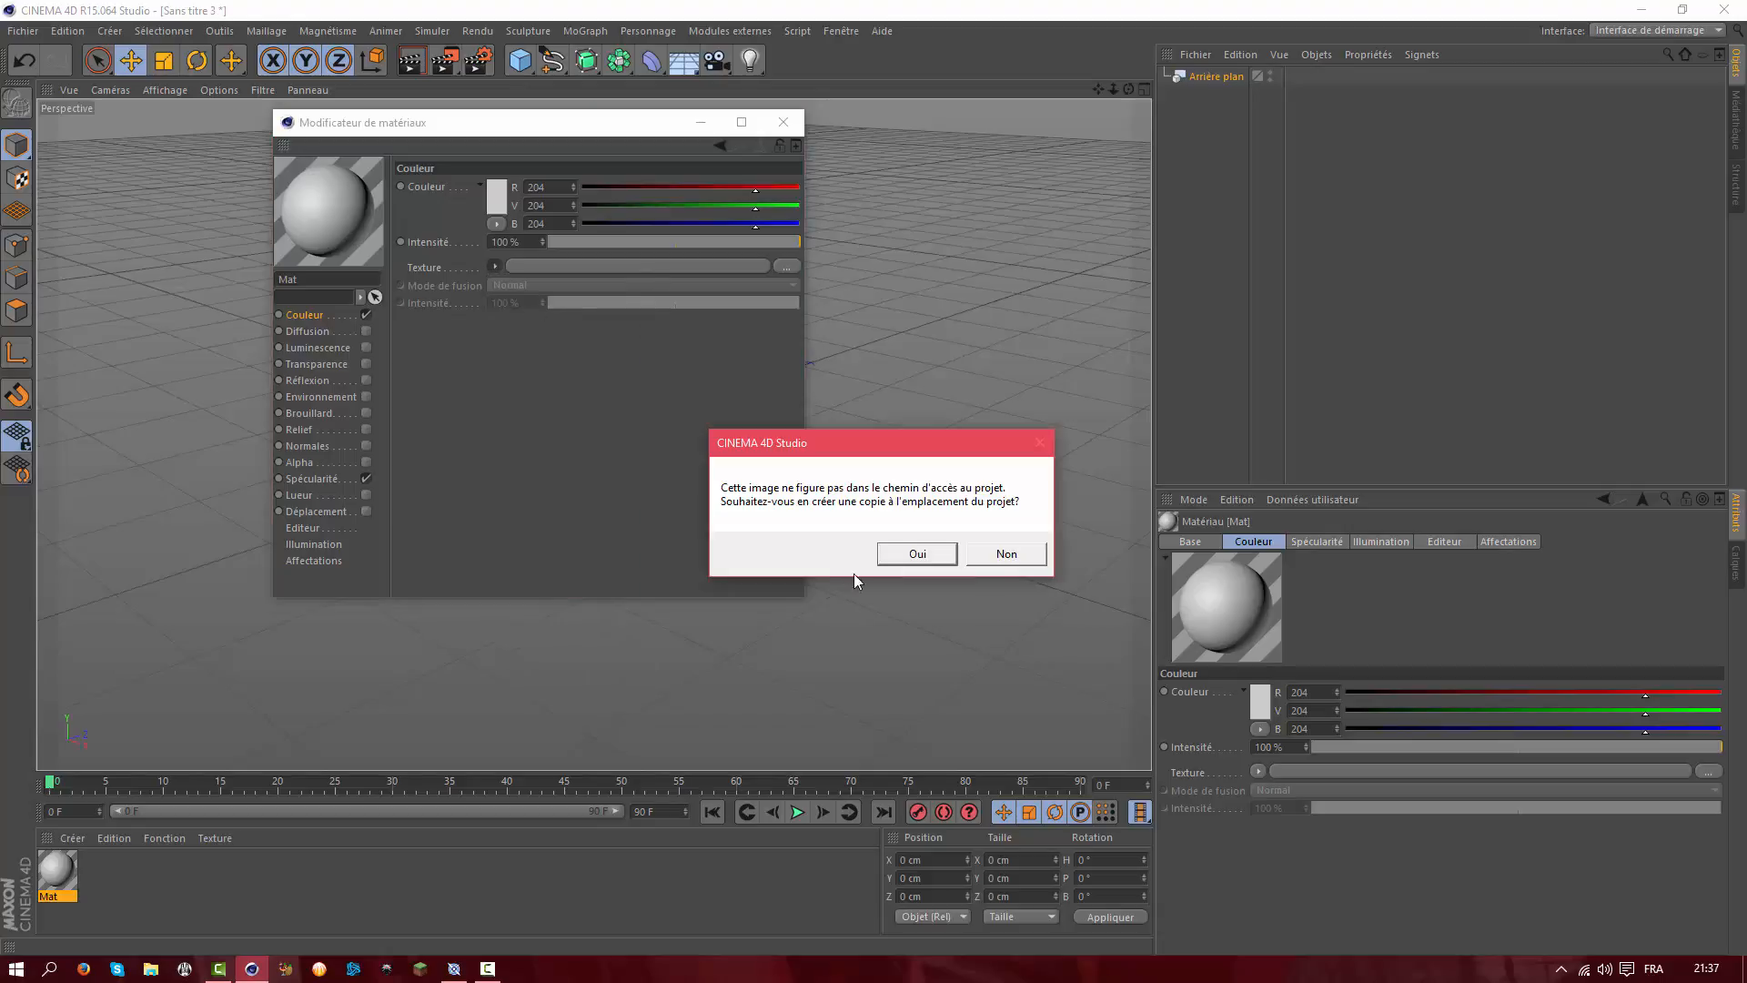
left_click(910, 554)
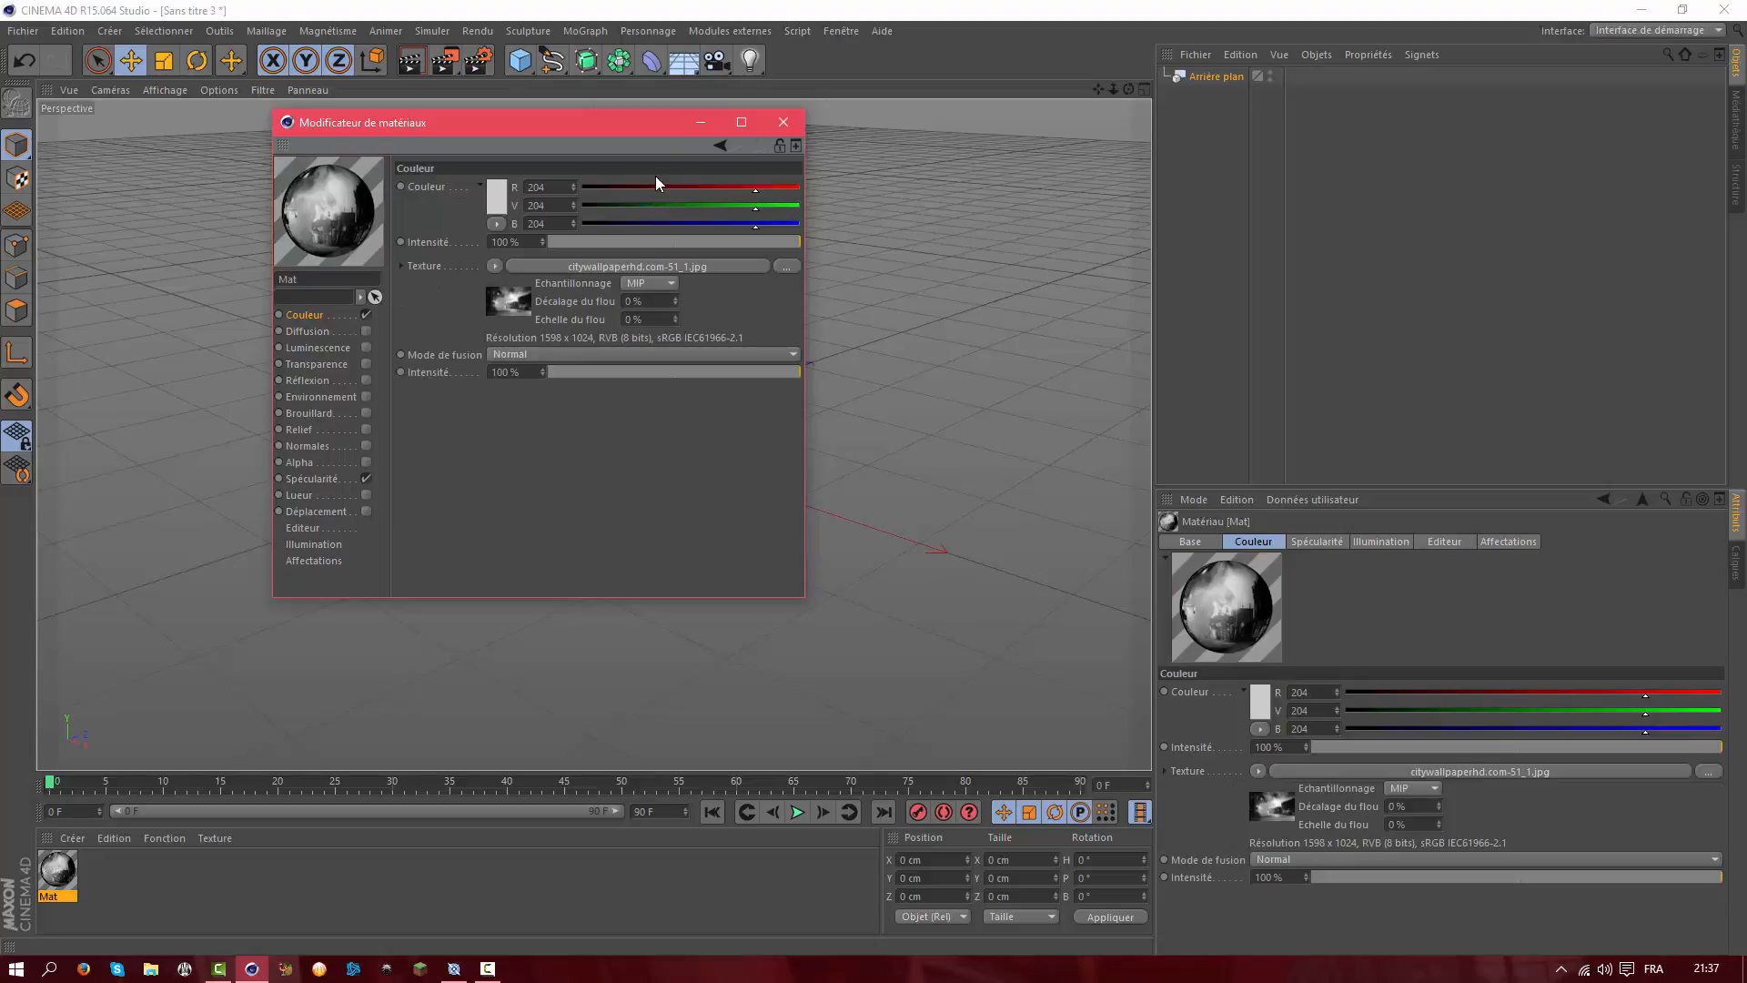
left_click(783, 122)
Apply the image material to the Arrière plan object and render the view
left_click_drag(73, 875, 1212, 80)
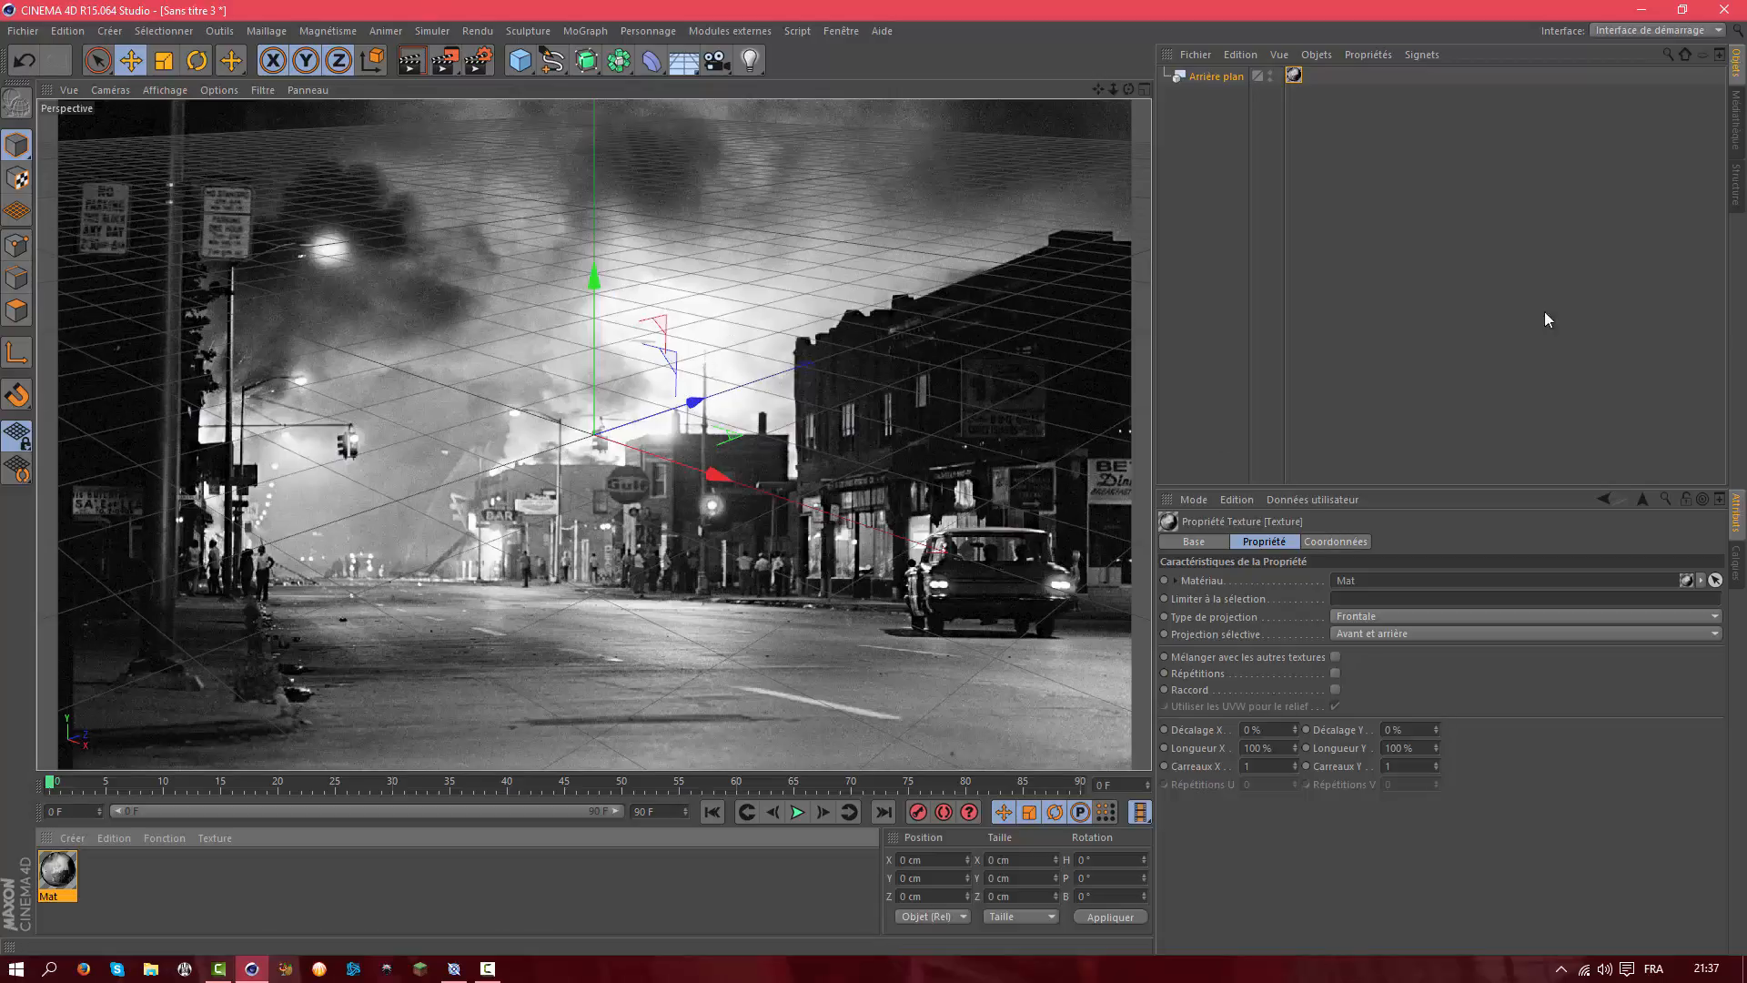
left_click(414, 66)
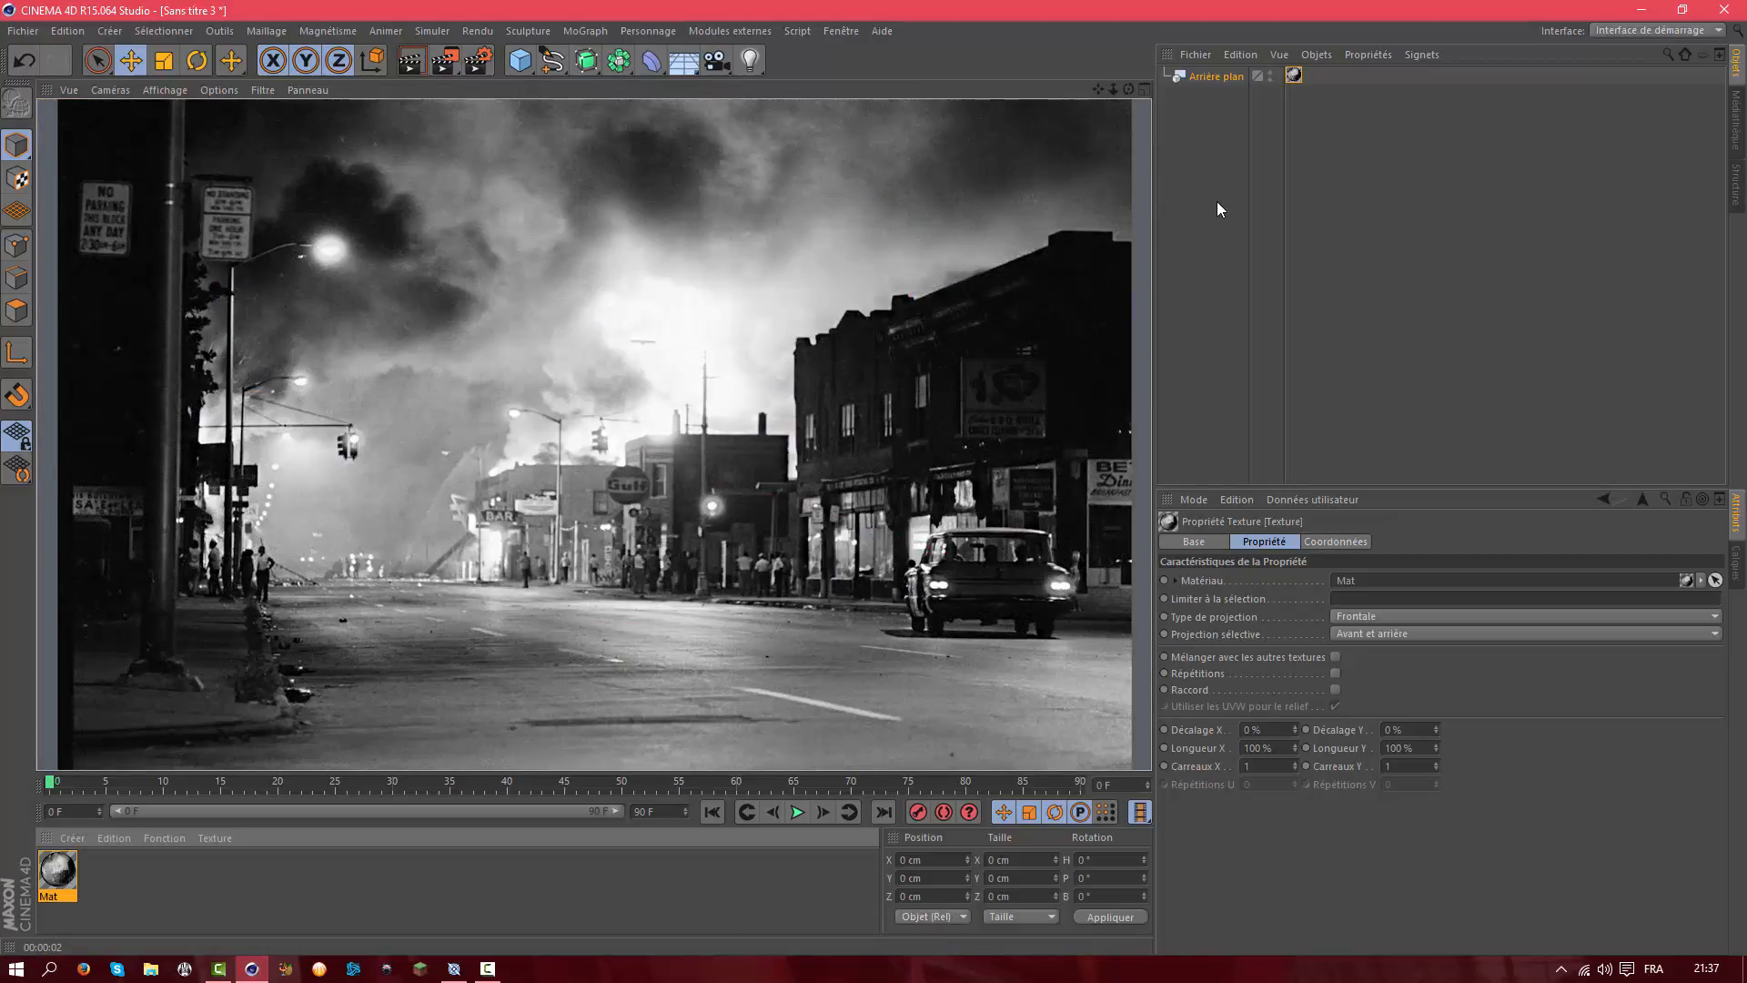
left_click(1200, 218)
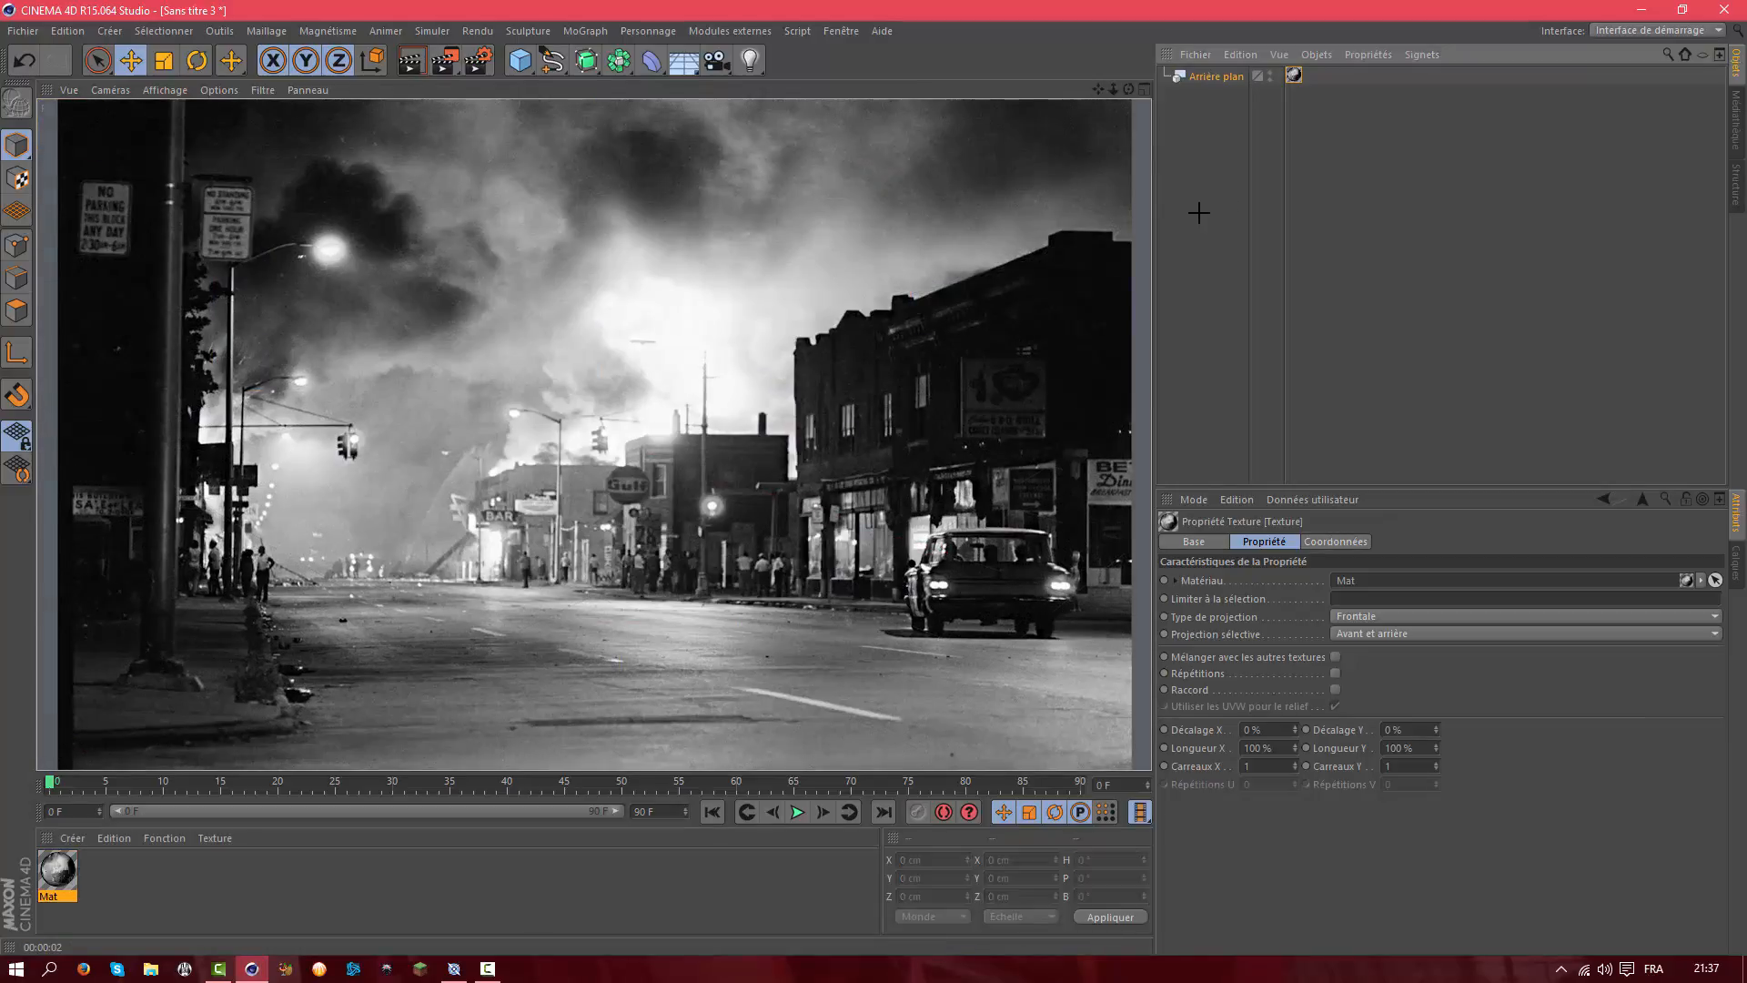
Add a MoTexte object and move it to about X -343 cm and Y -245 cm
left_click(585, 30)
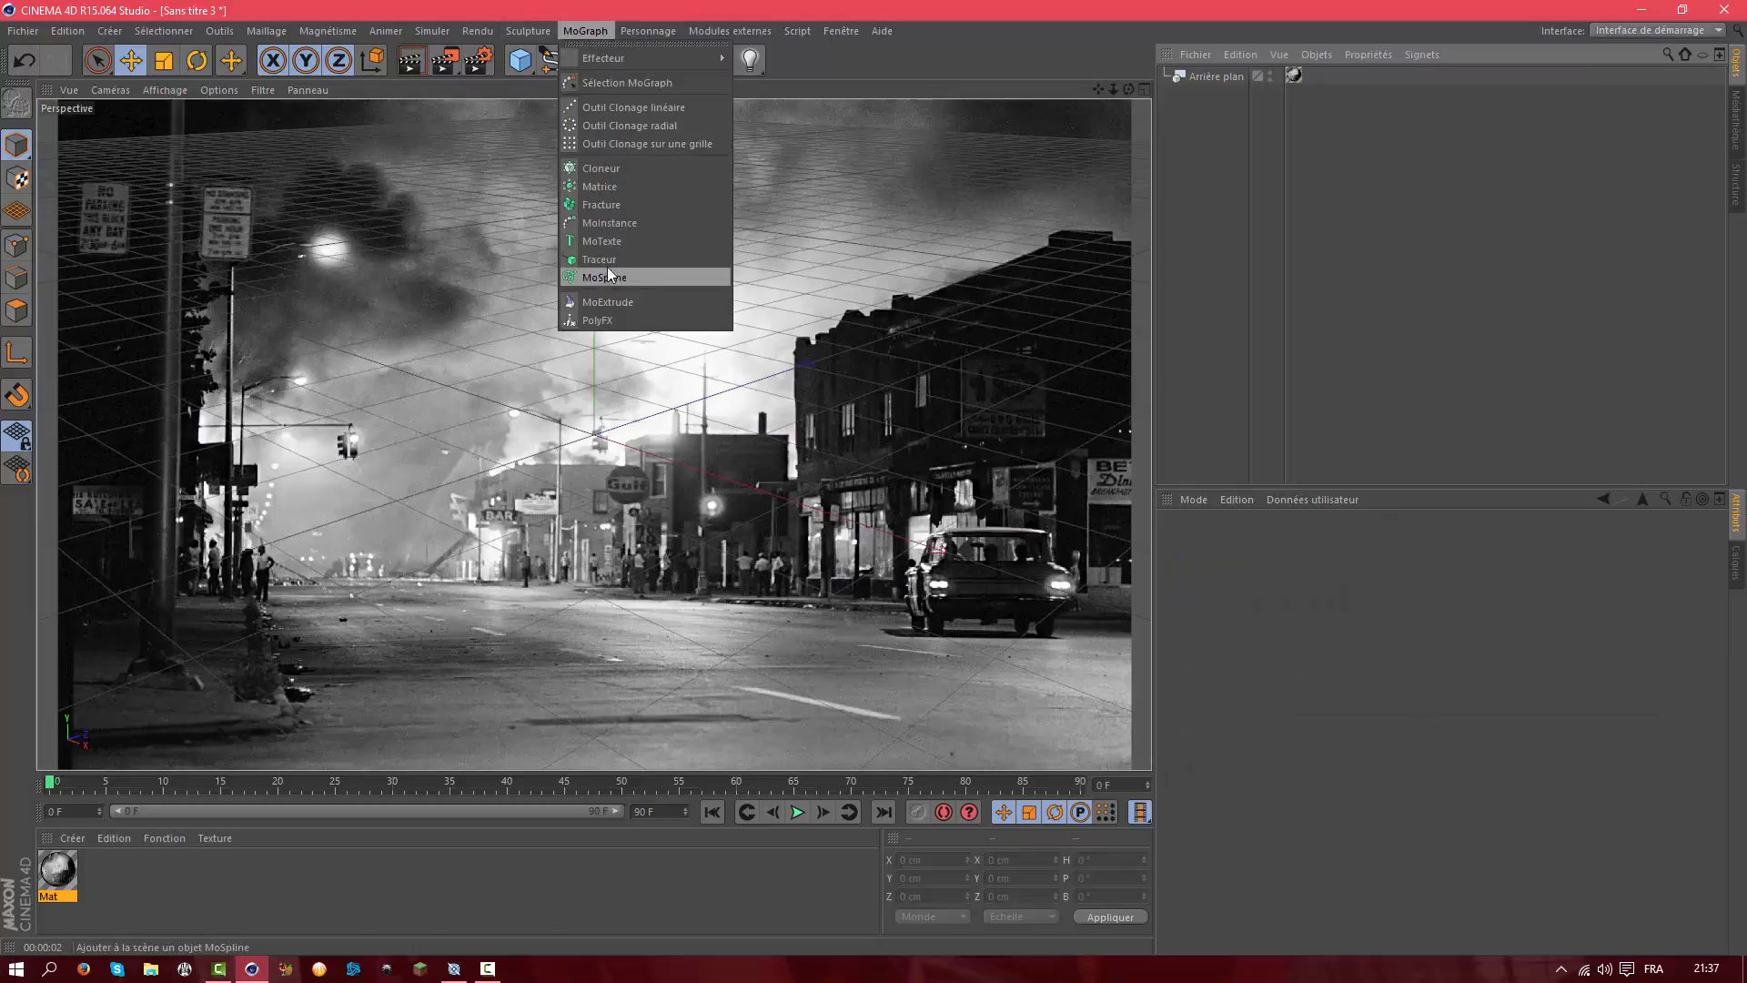
left_click(604, 240)
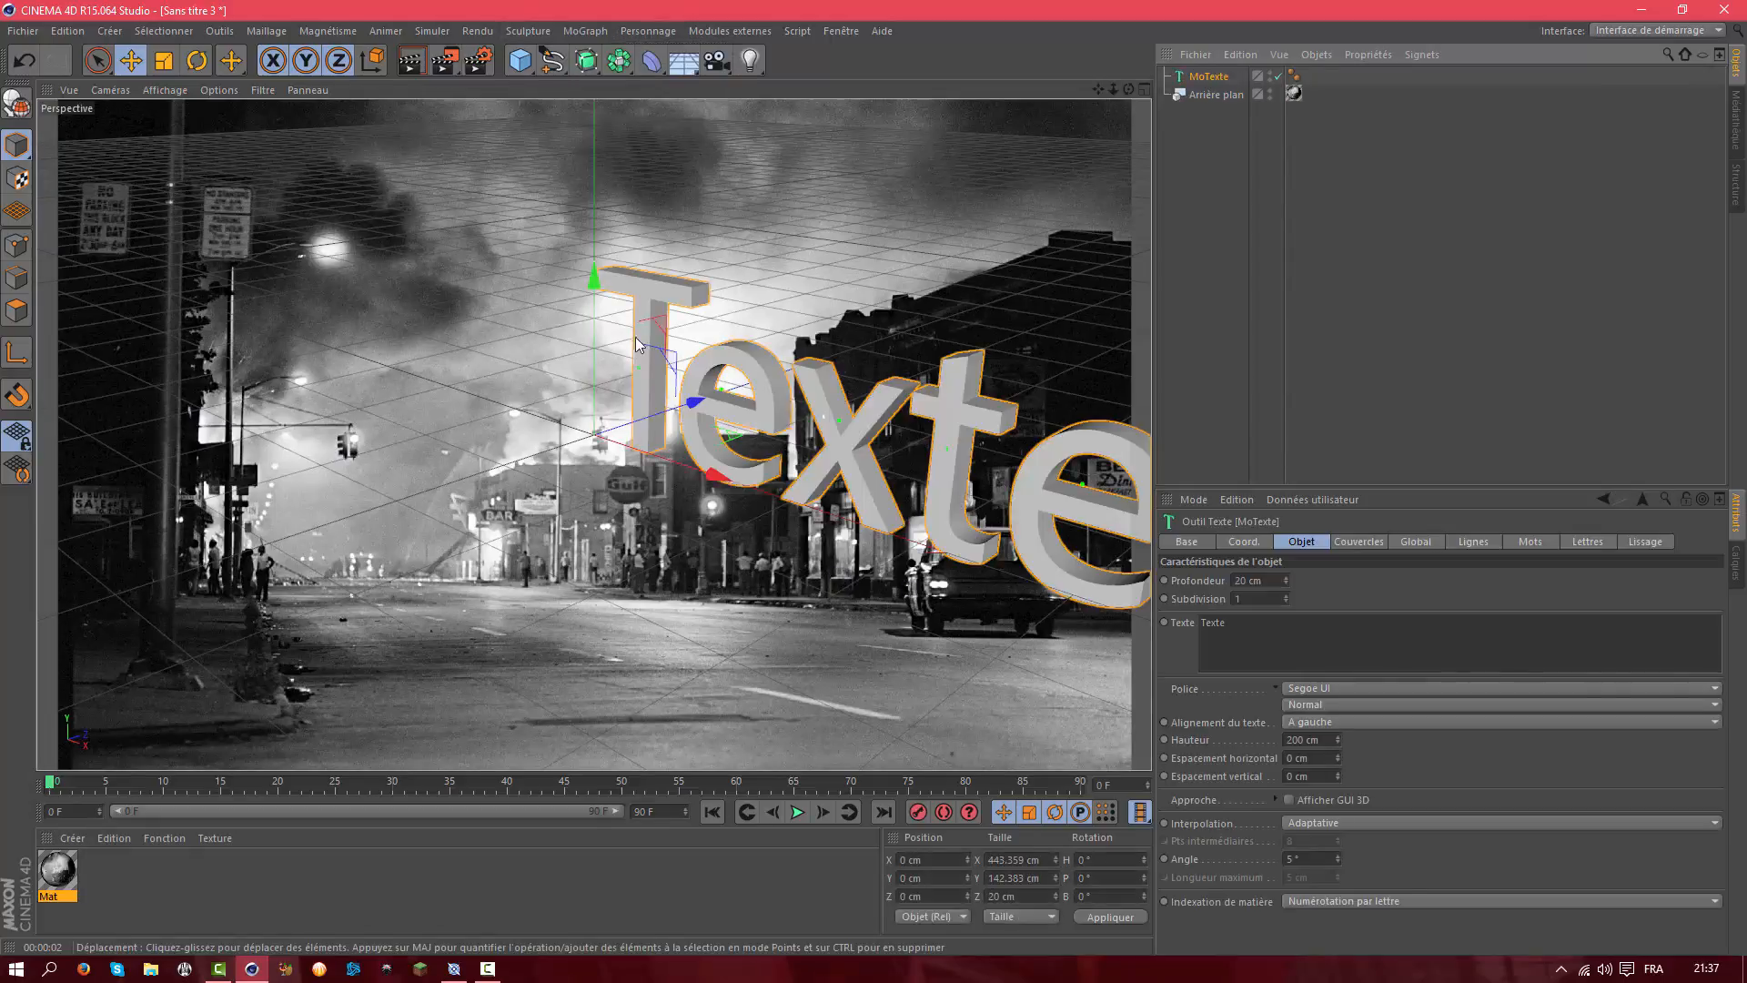
left_click_drag(708, 473, 529, 413)
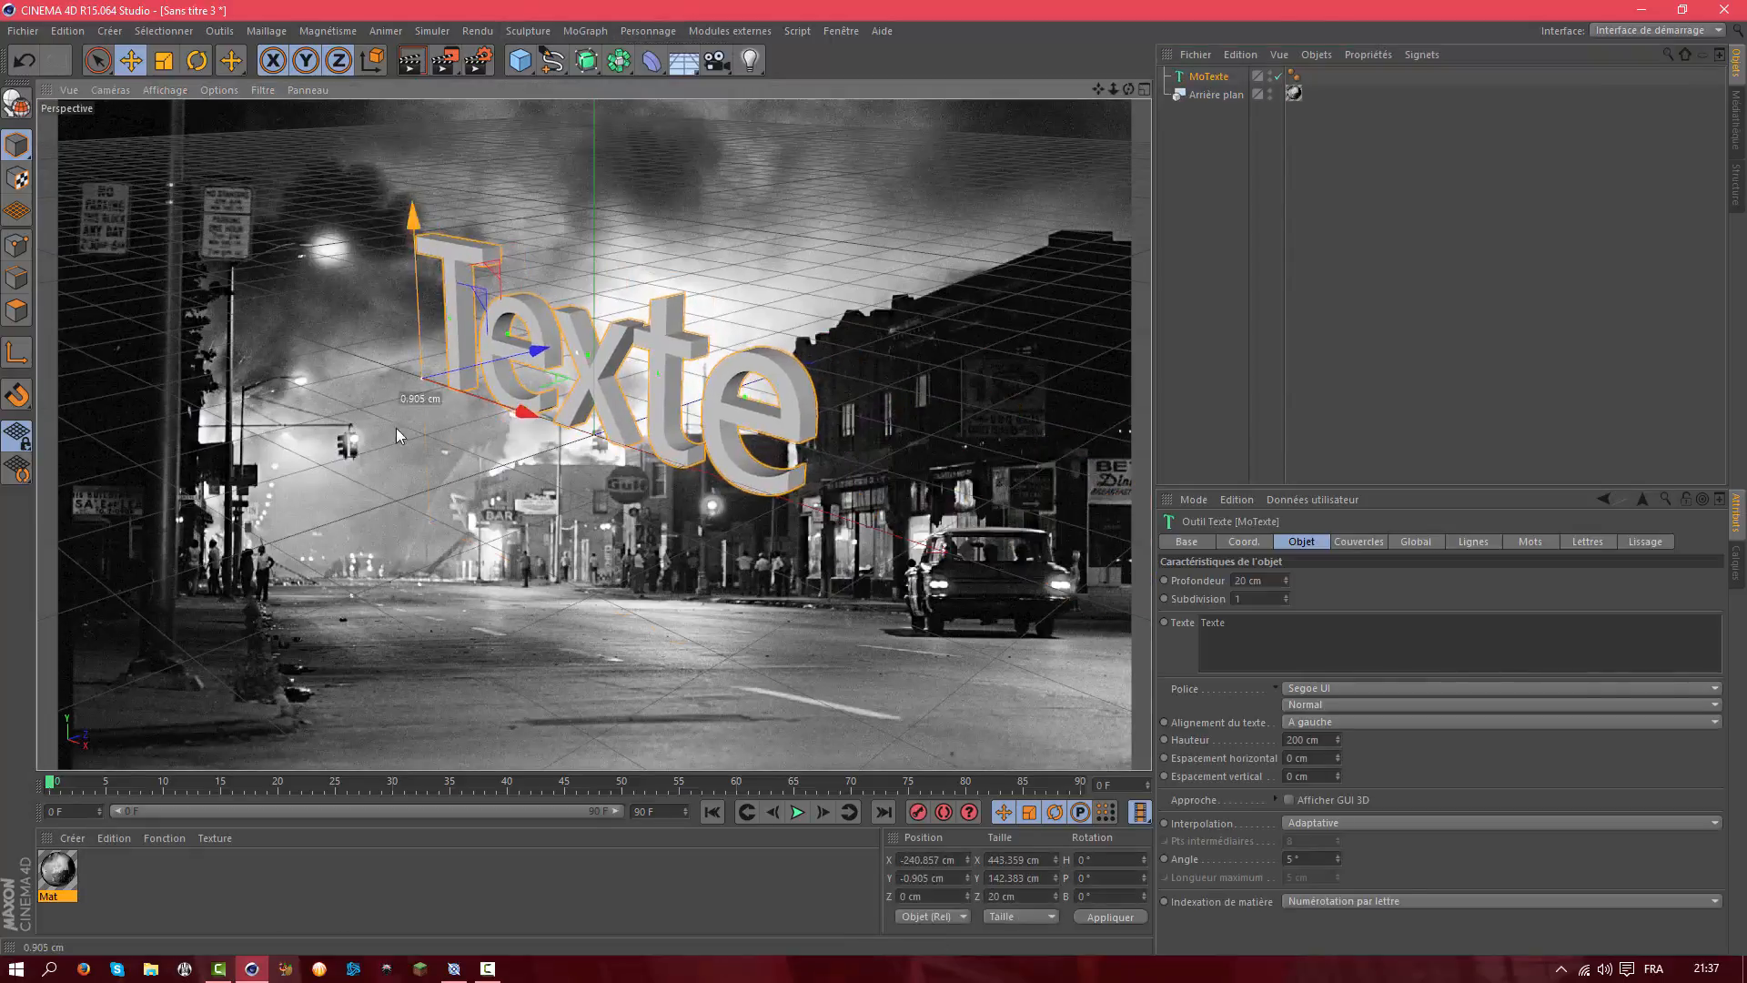
left_click_drag(424, 235, 484, 593)
Rotate the MoTexte to about H 56° and P -22°
left_click(196, 60)
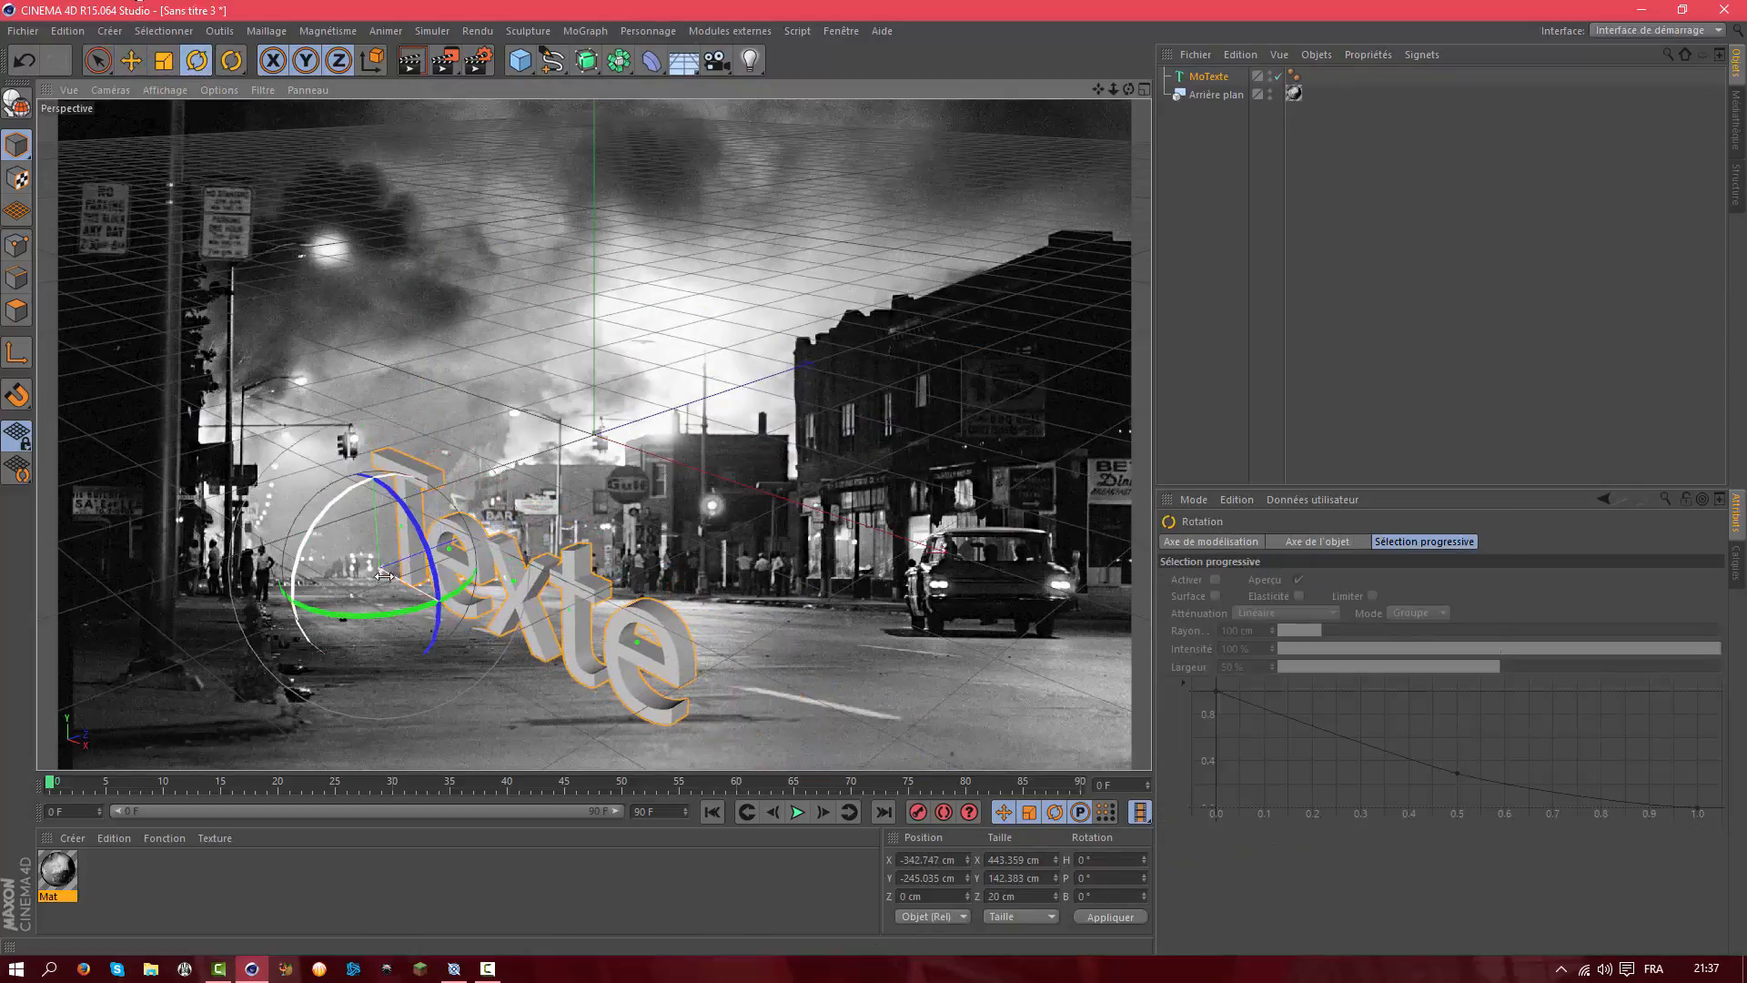
left_click_drag(340, 616, 381, 531)
left_click(131, 60)
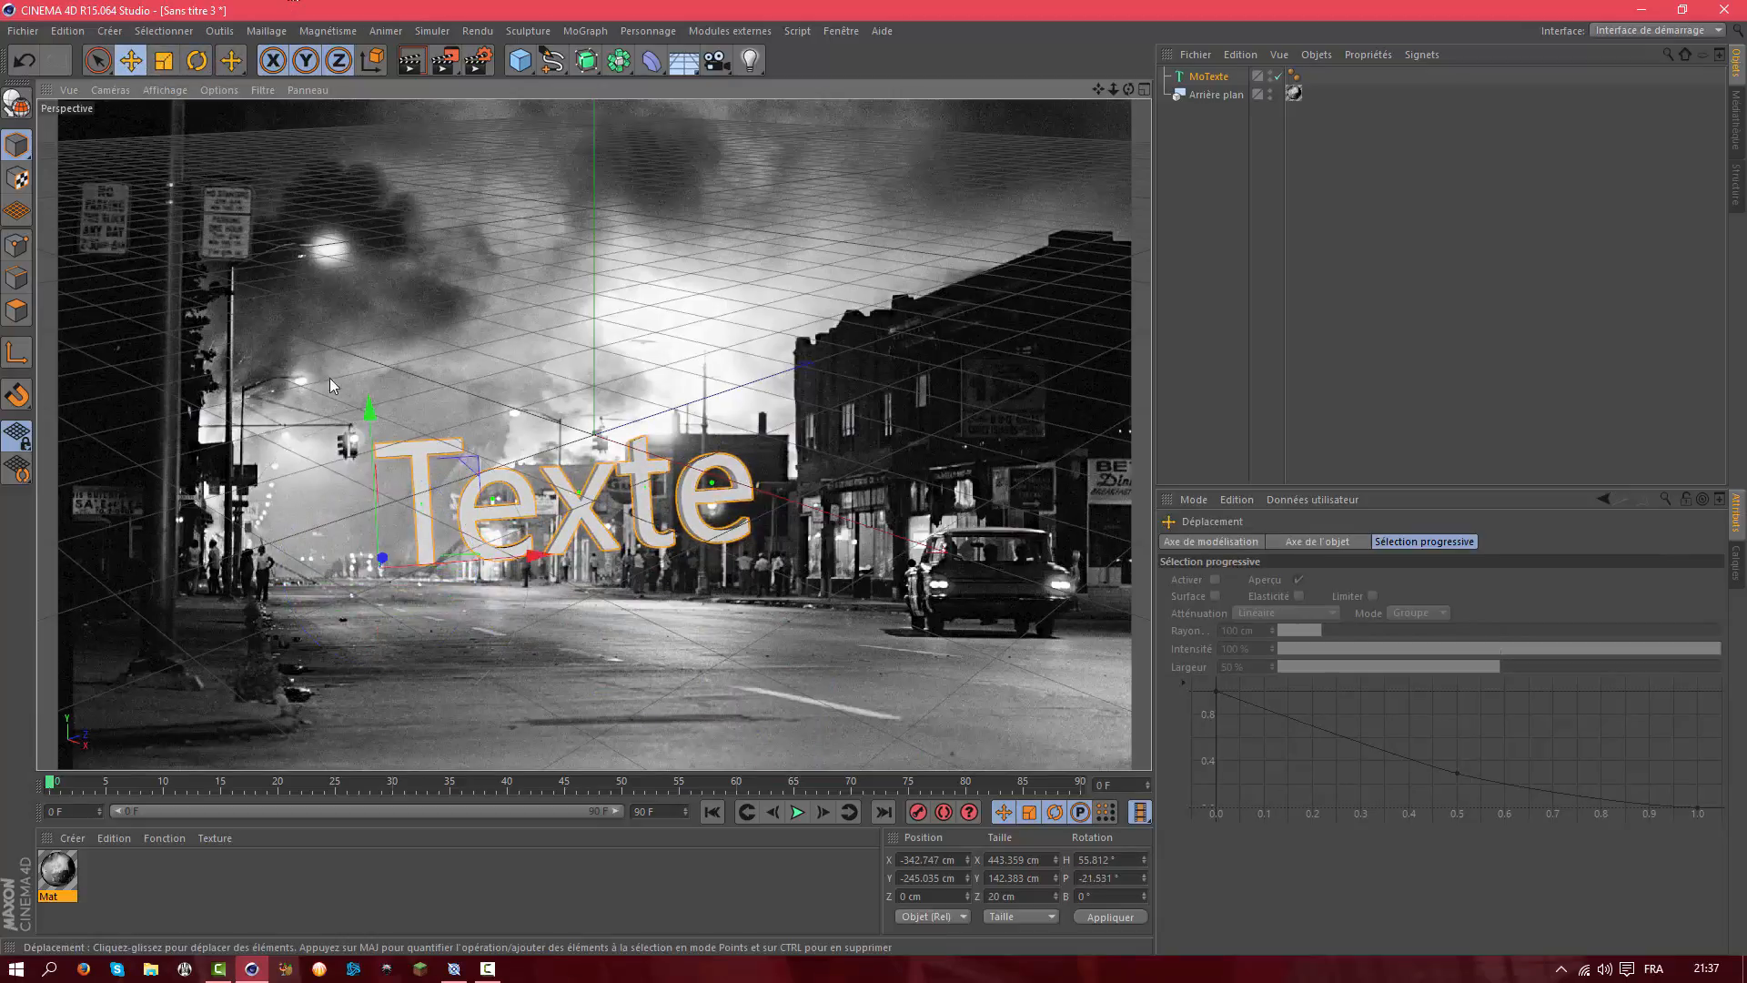
Move the MoTexte to about X -313 cm, Y -337 cm, Z -20 cm and rotate its bank (B) to about 3.4°
left_click_drag(362, 408, 370, 491)
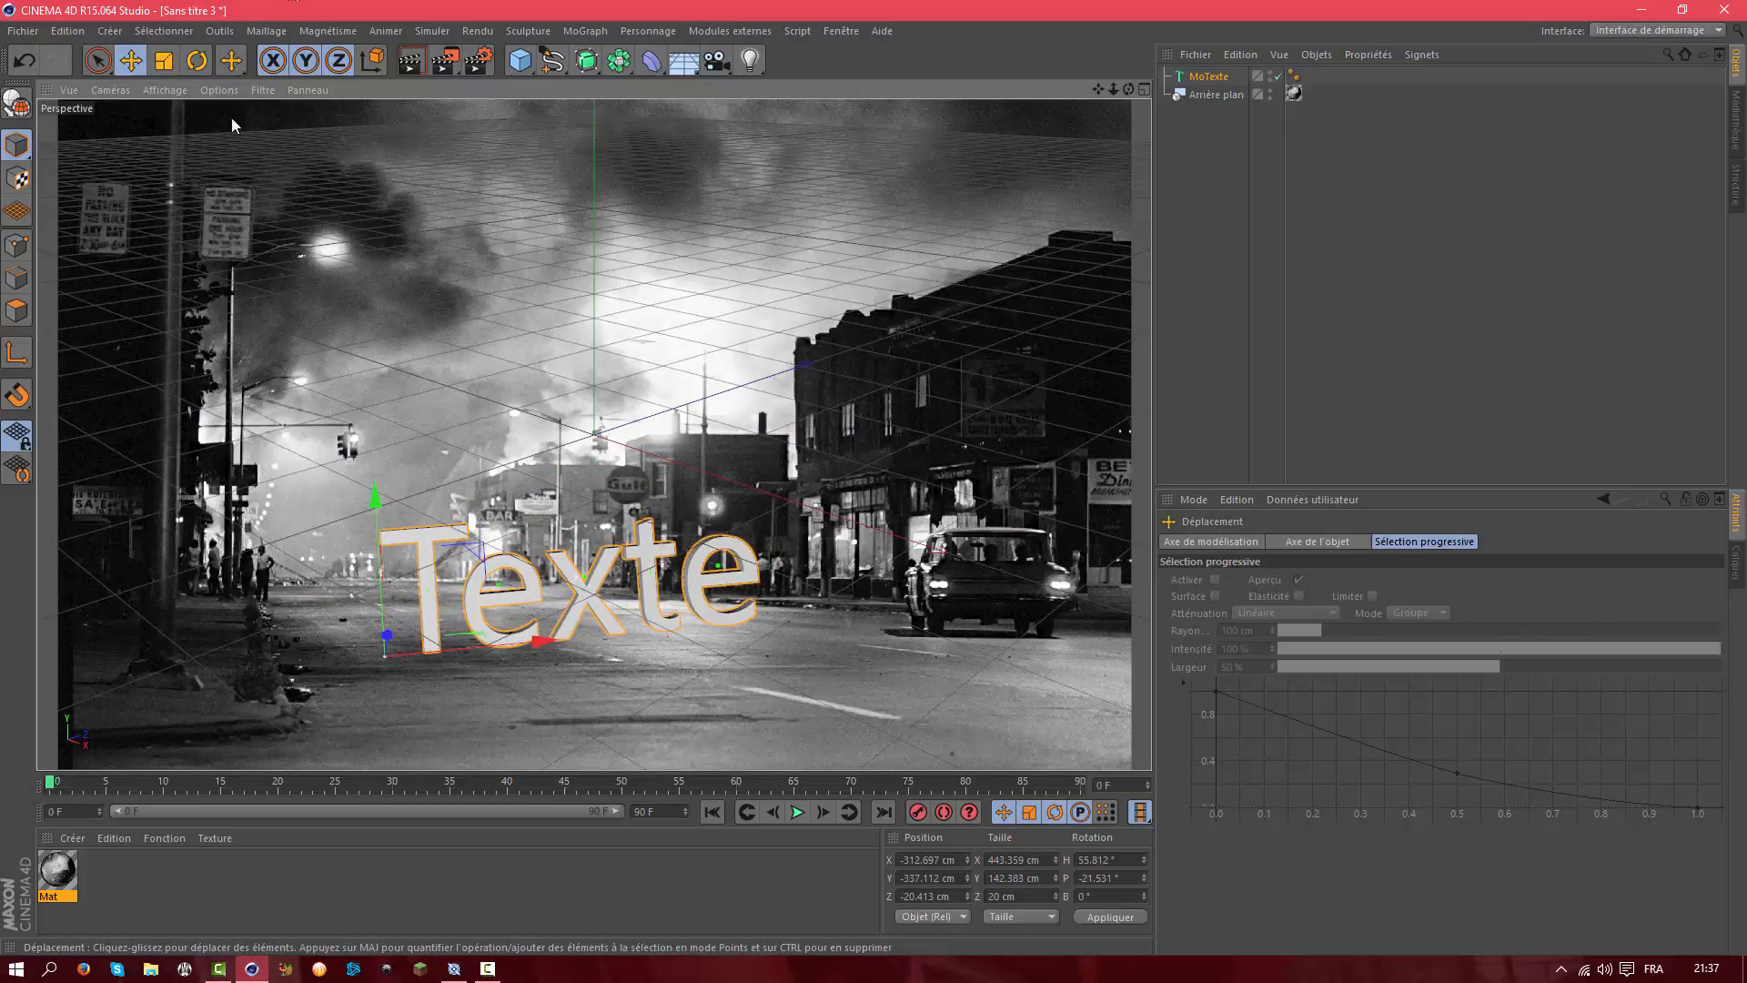
key("r")
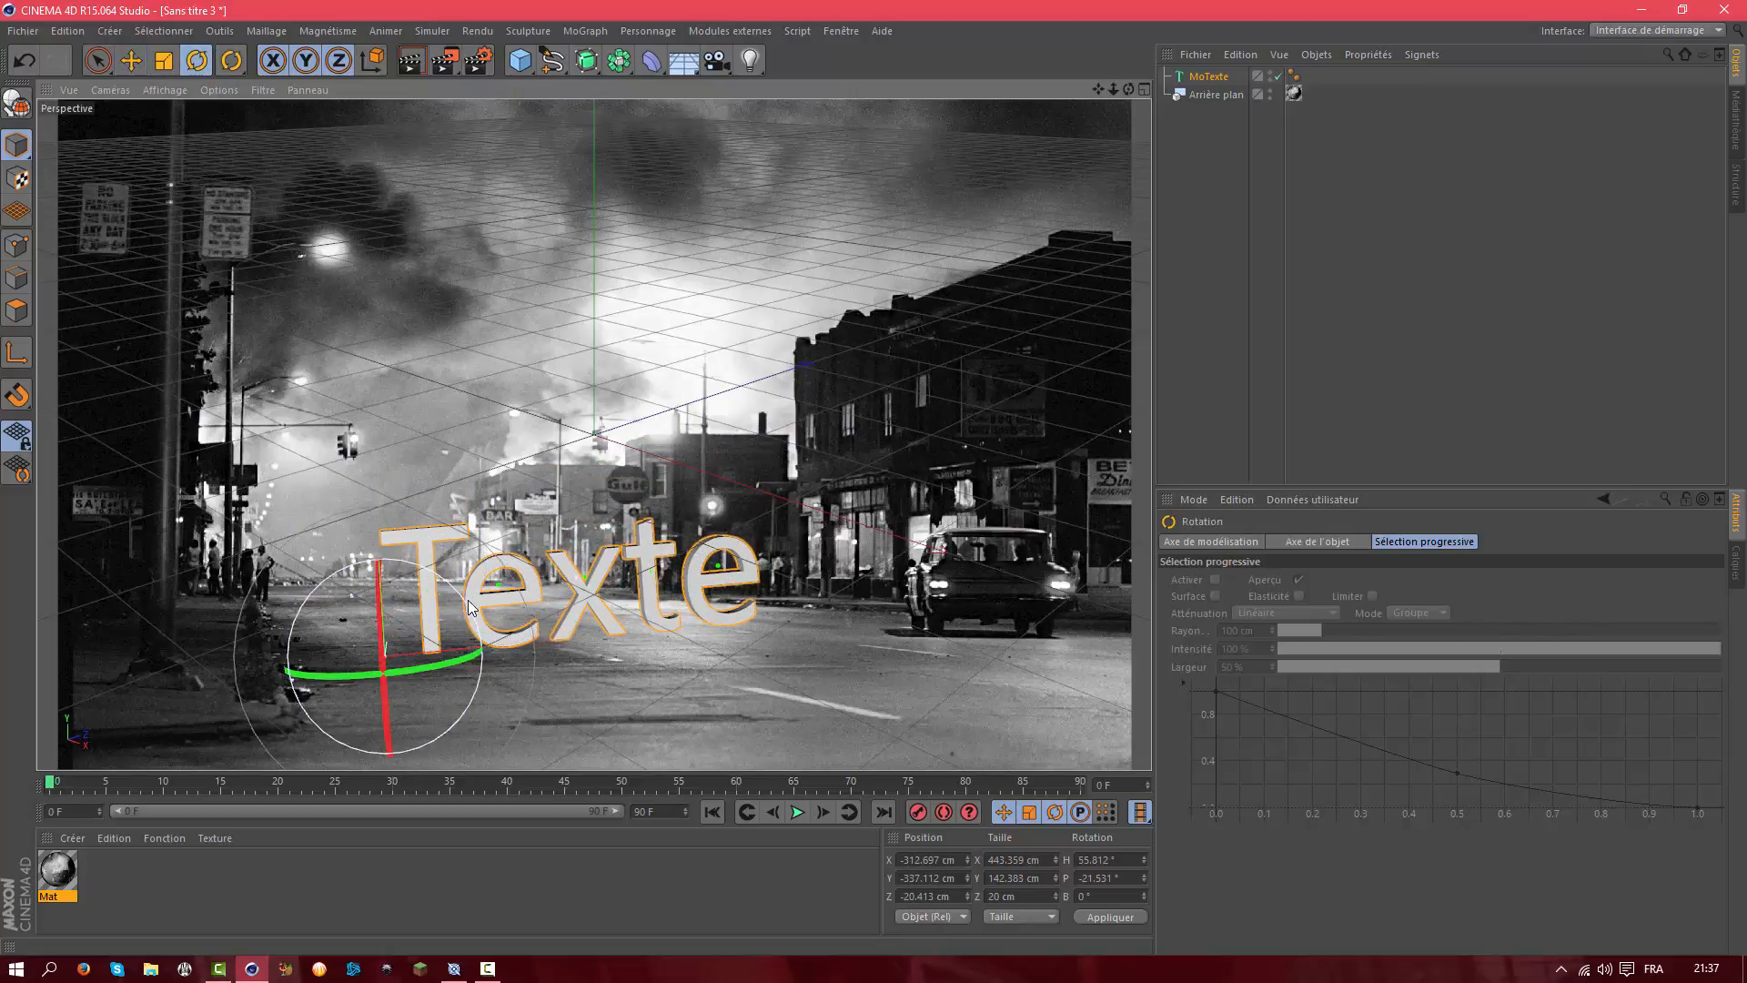
left_click_drag(472, 608, 466, 611)
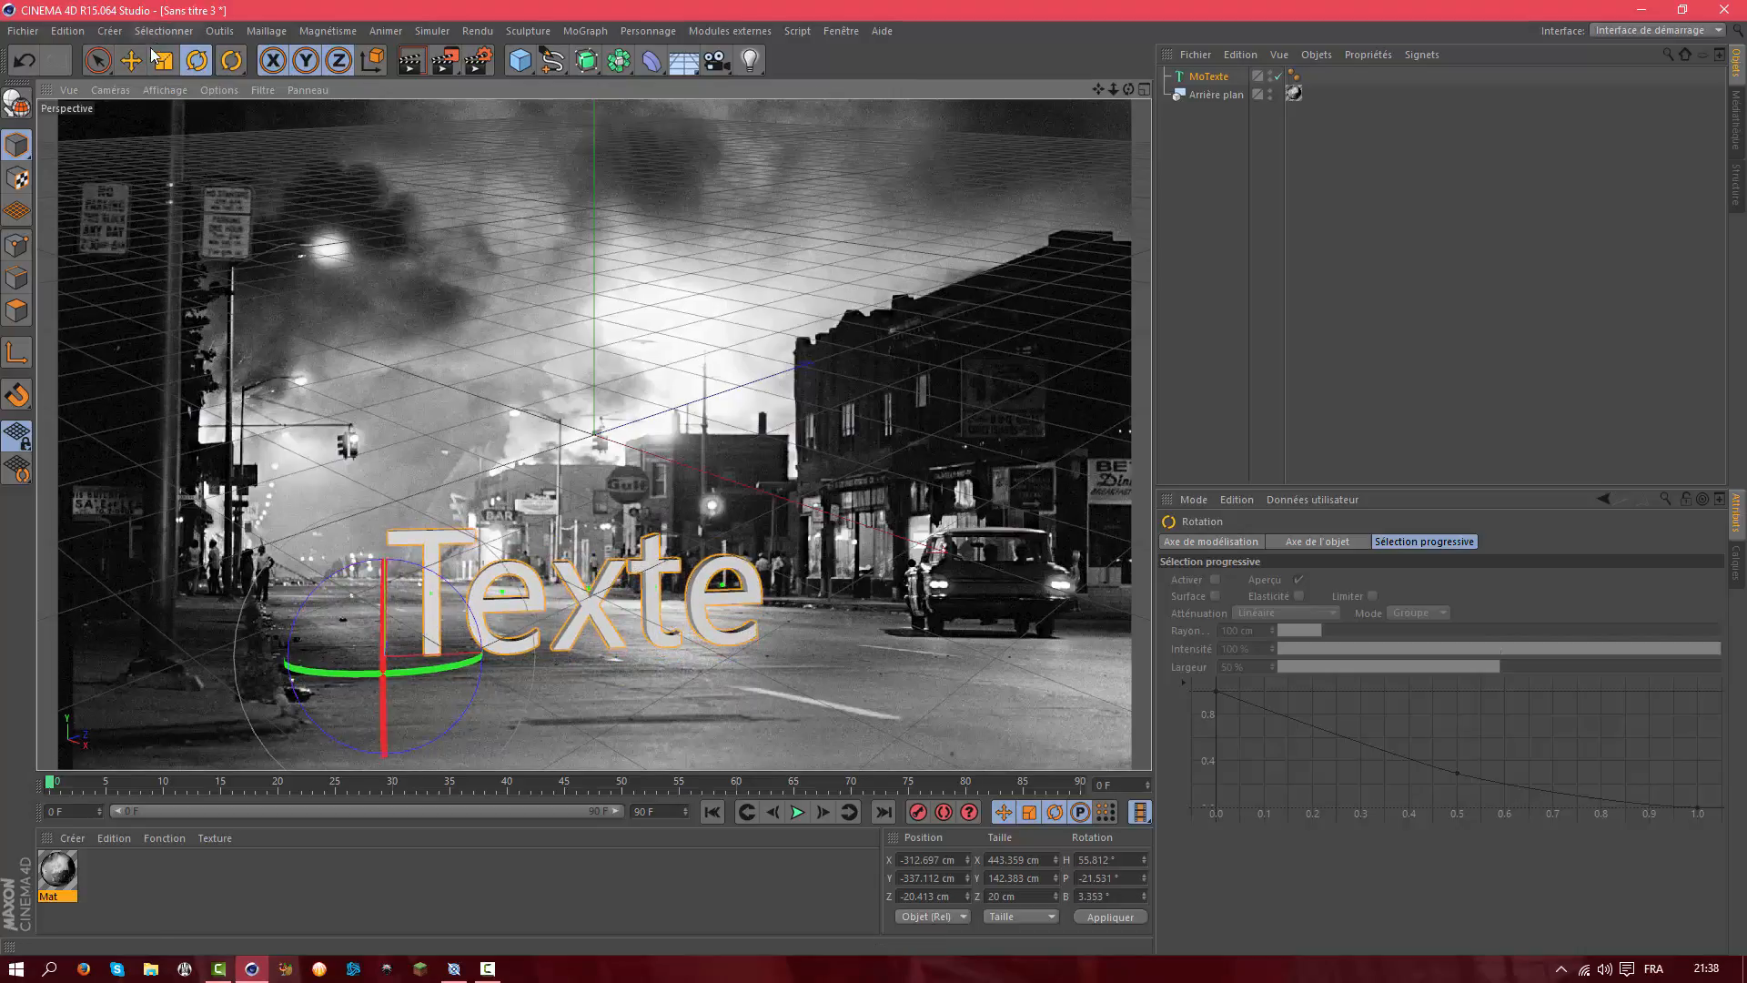
key("e")
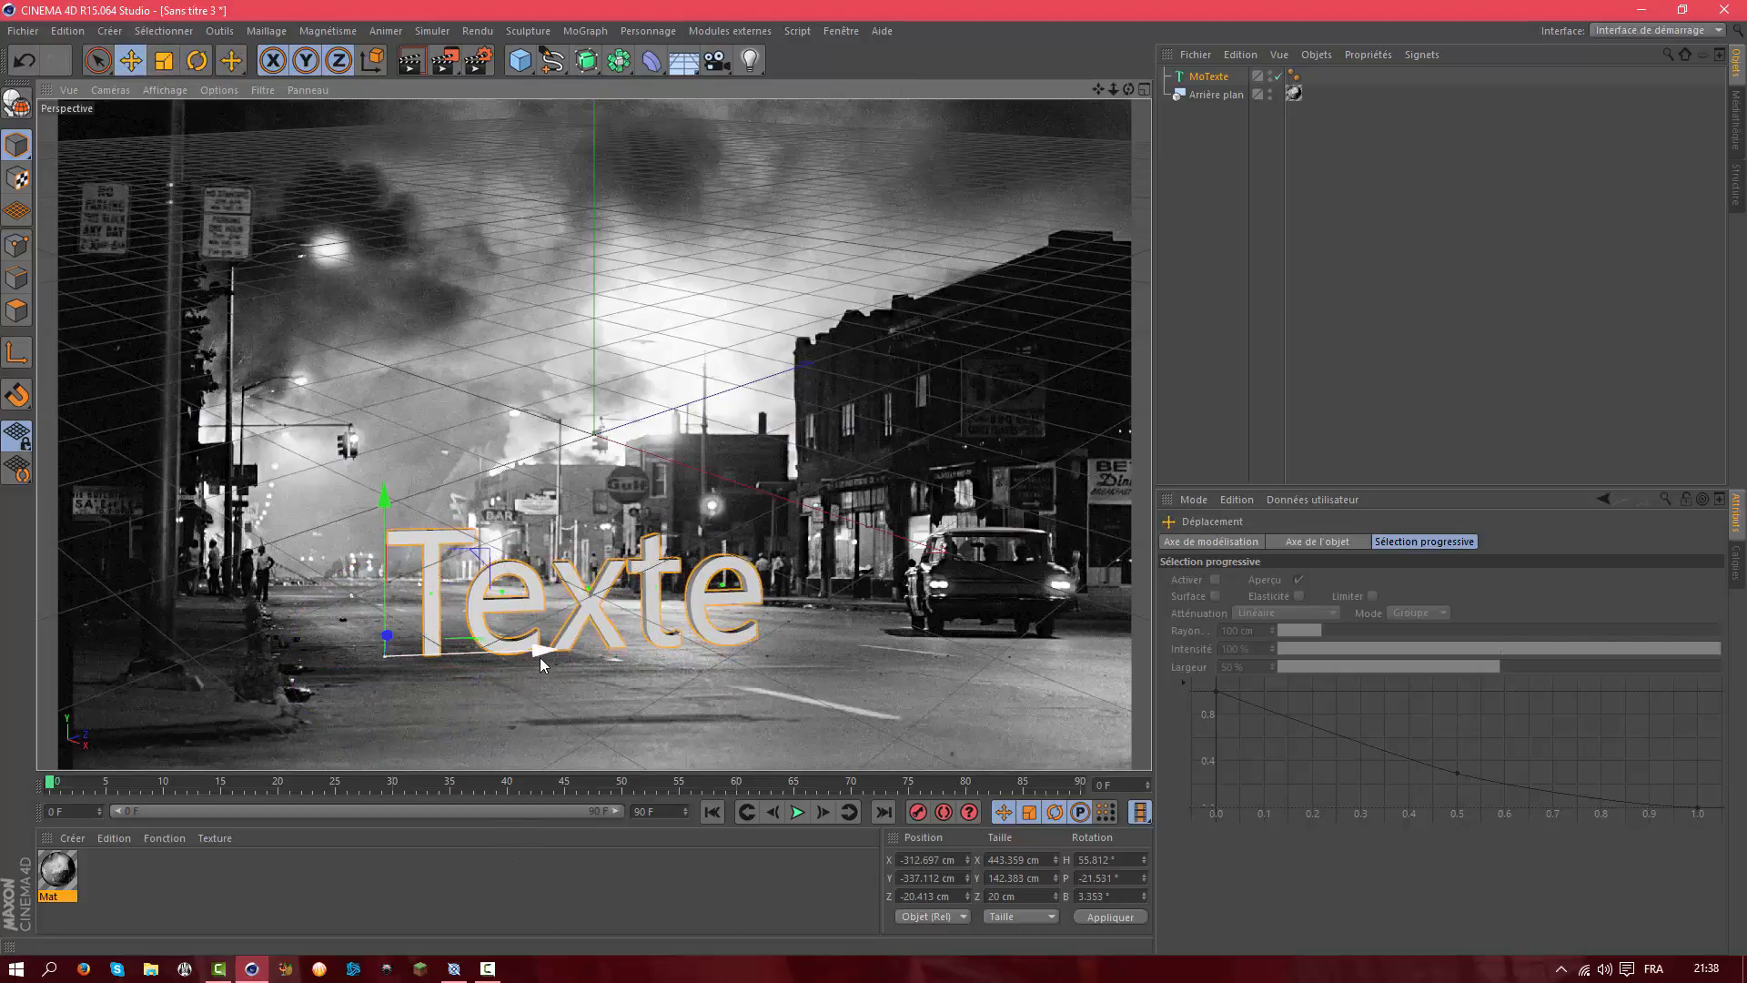
Create a new material and set its Couleur to bright green, R 0, V 255, B 93
double_click(135, 899)
double_click(57, 872)
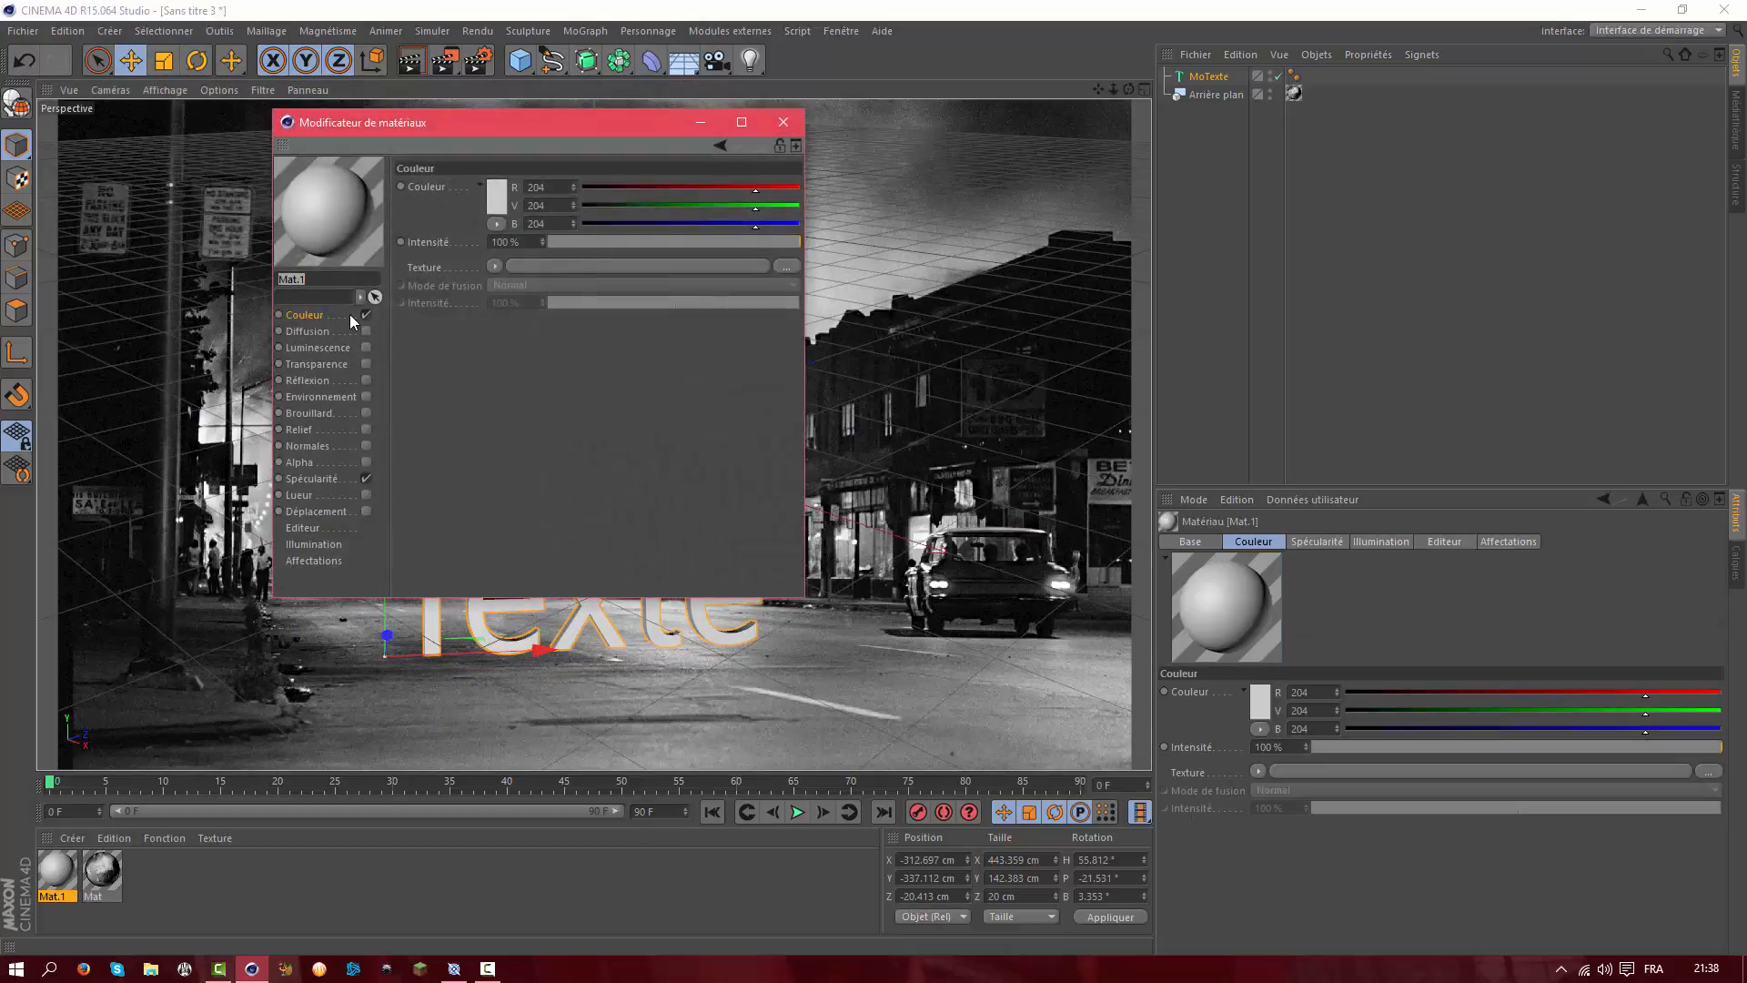
left_click(497, 205)
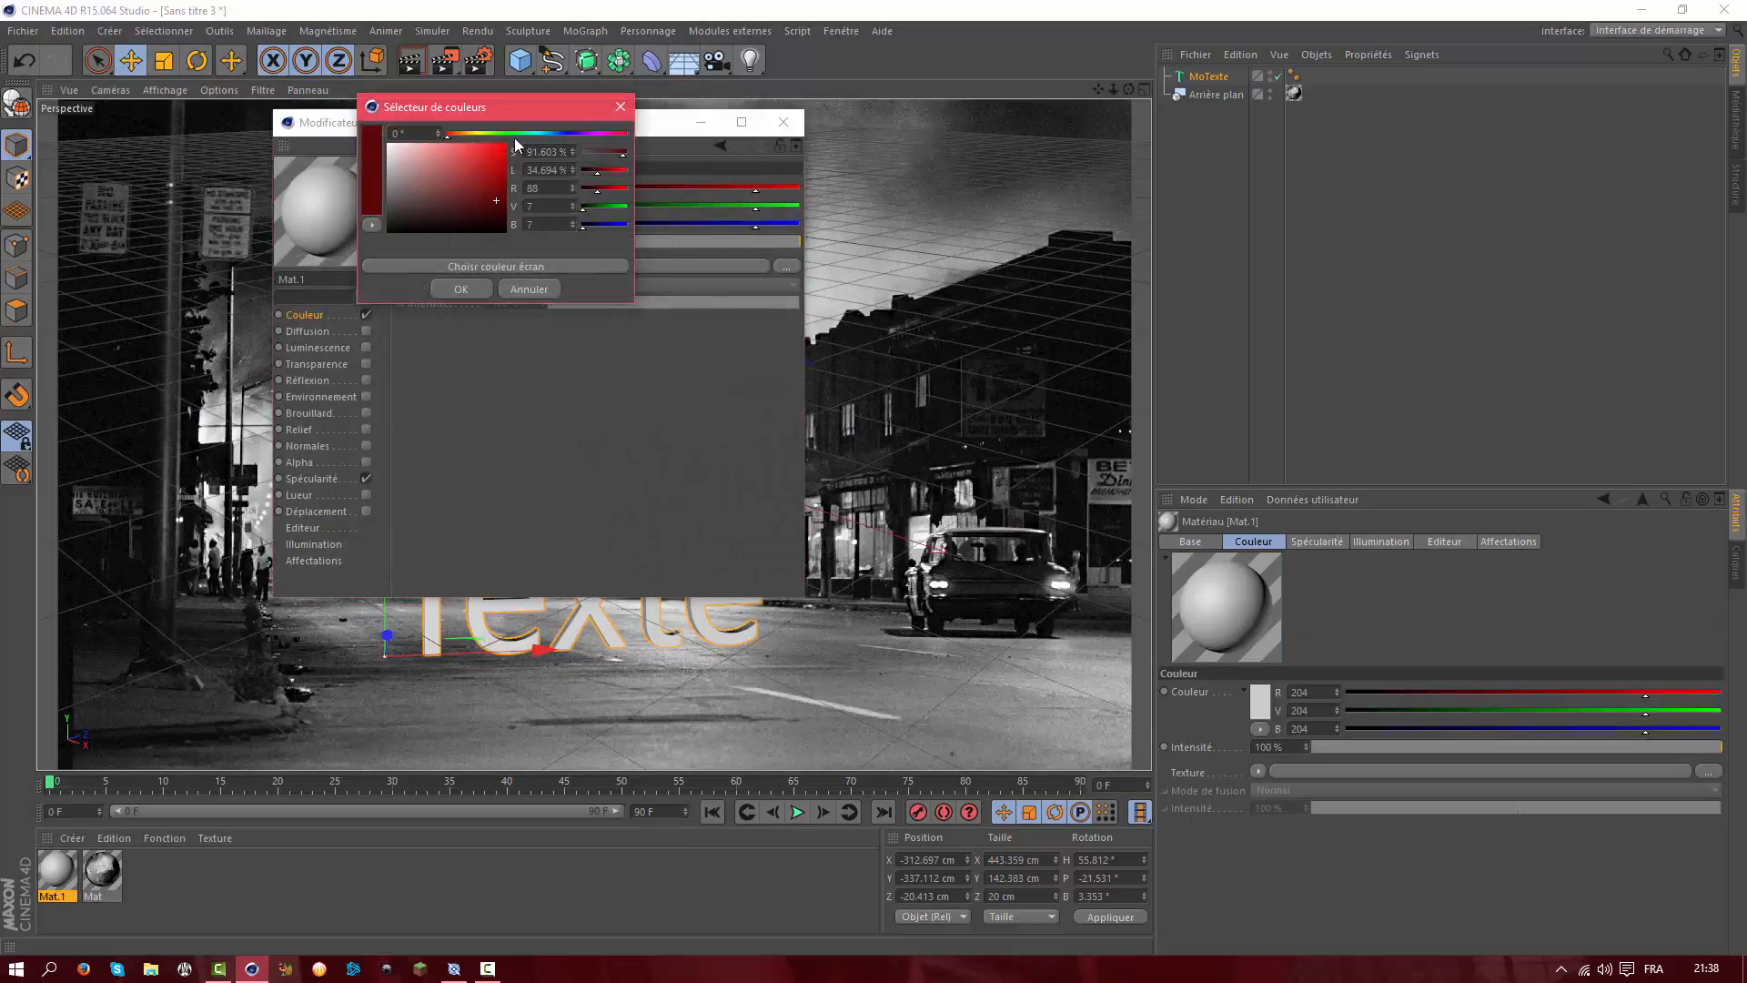
left_click_drag(515, 137, 635, 138)
mouse_move(494, 153)
left_mouse_down()
mouse_move(507, 142)
mouse_move(456, 168)
mouse_move(598, 140)
left_mouse_up()
left_click(517, 137)
left_click(478, 287)
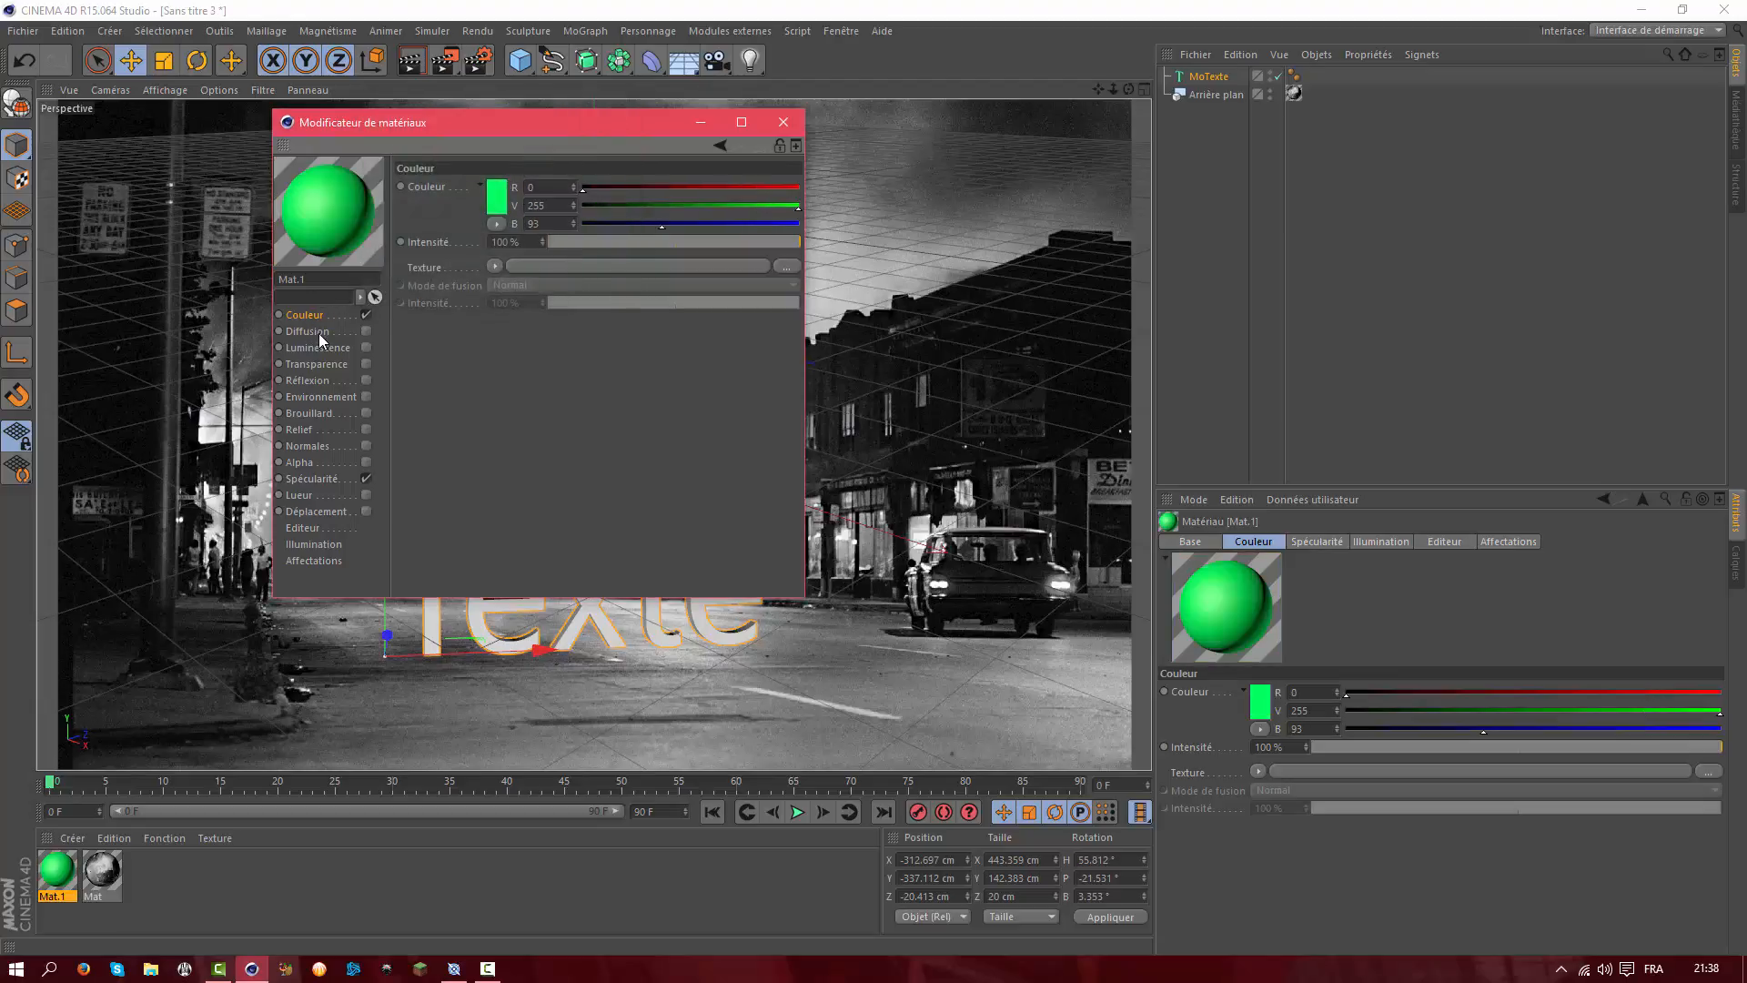
Enable Luminescence on the green material with a yellow colour of R 233, V 255, B 0 and 55 % intensity
left_click(318, 331)
left_click(350, 347)
left_click(365, 348)
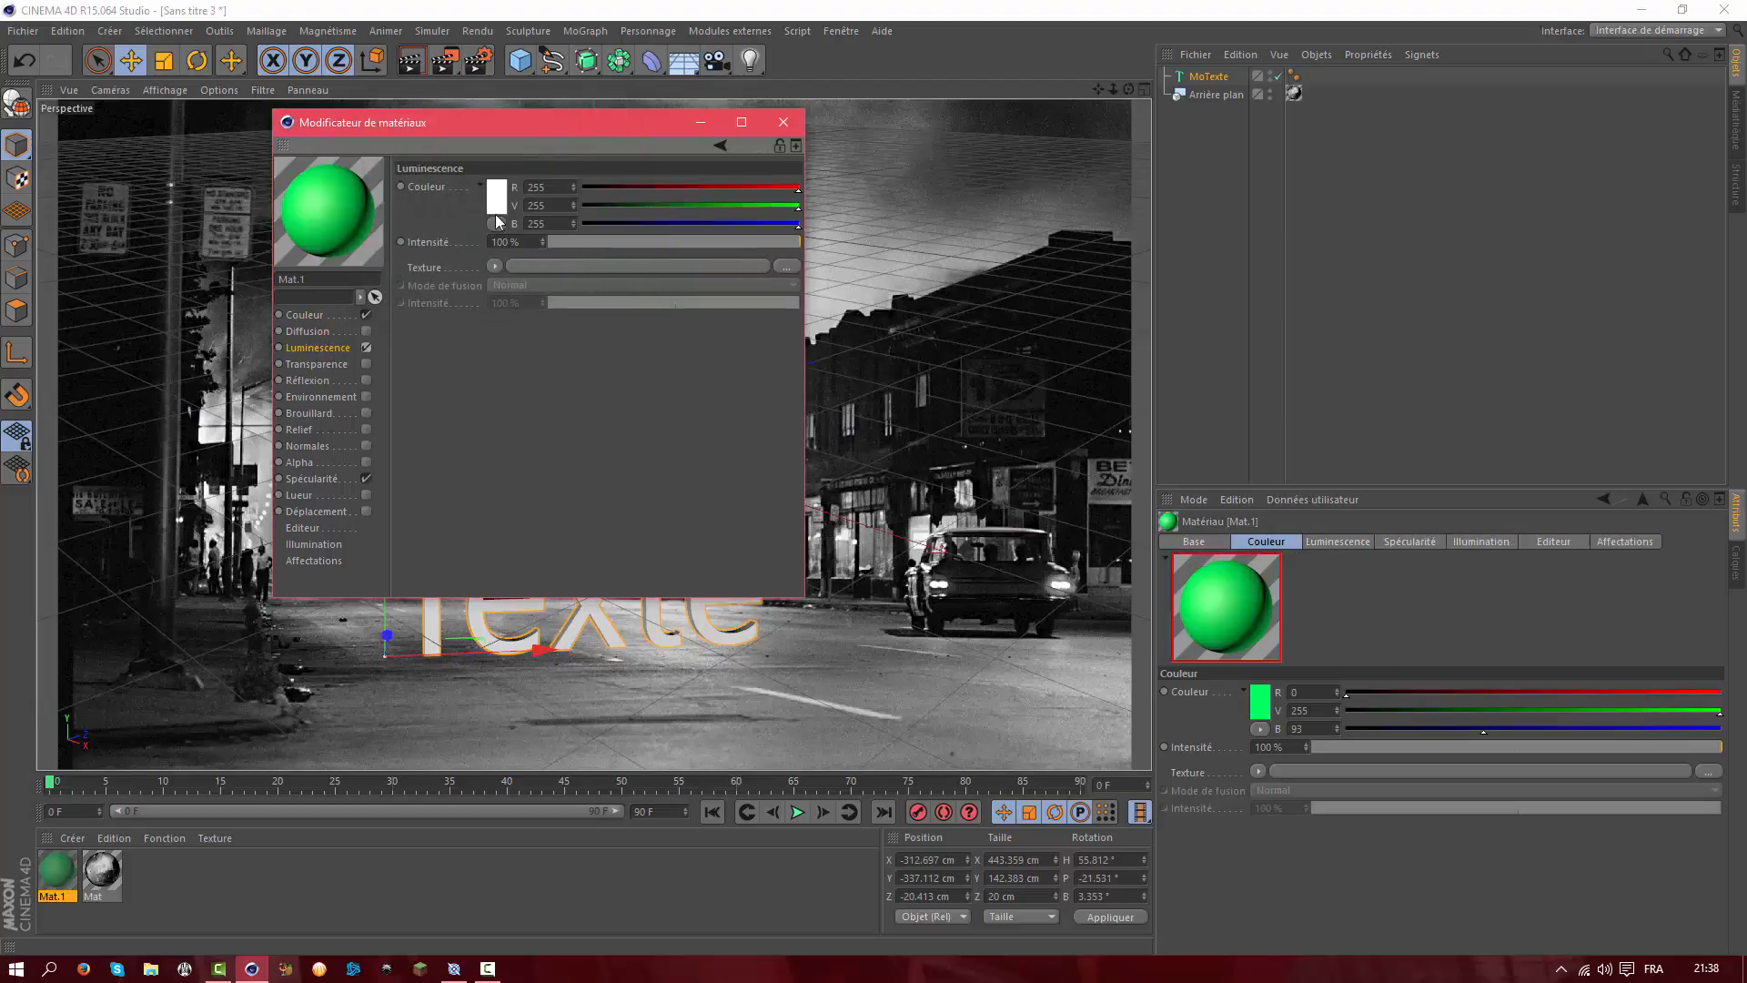
left_click(493, 200)
mouse_move(494, 135)
left_mouse_down()
mouse_move(469, 134)
mouse_move(568, 144)
left_mouse_up()
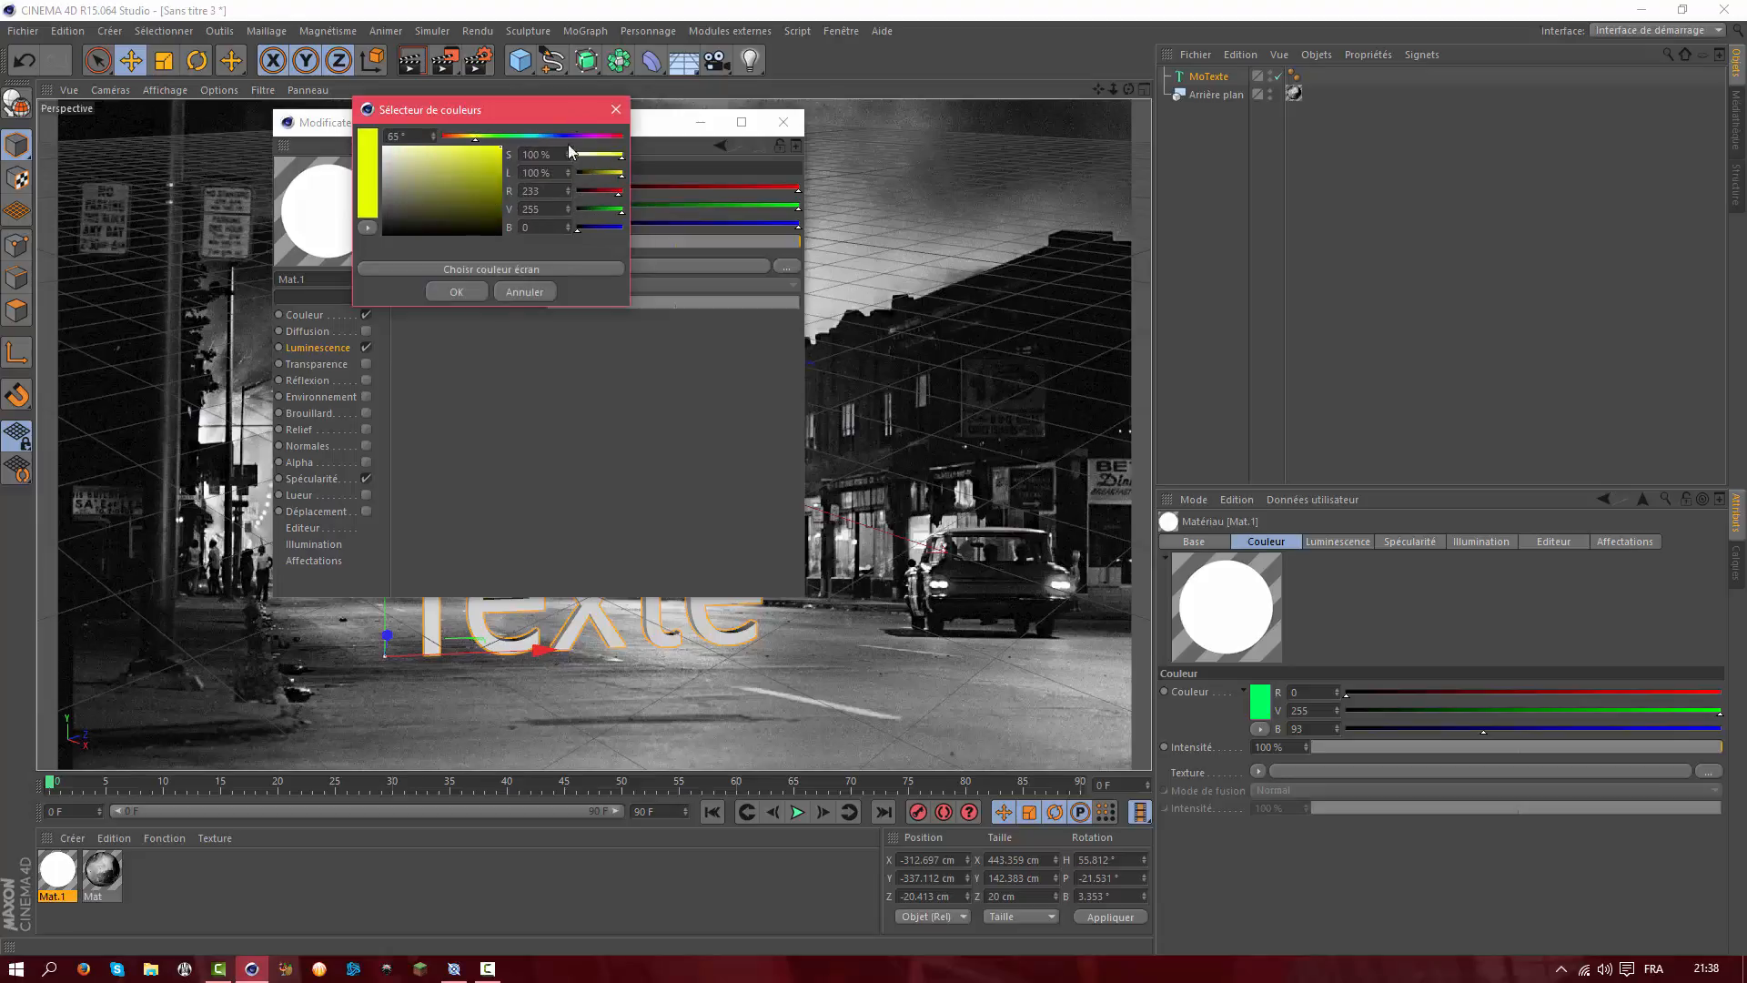
left_click(477, 293)
mouse_move(714, 237)
left_mouse_down()
mouse_move(620, 244)
mouse_move(688, 243)
left_mouse_up()
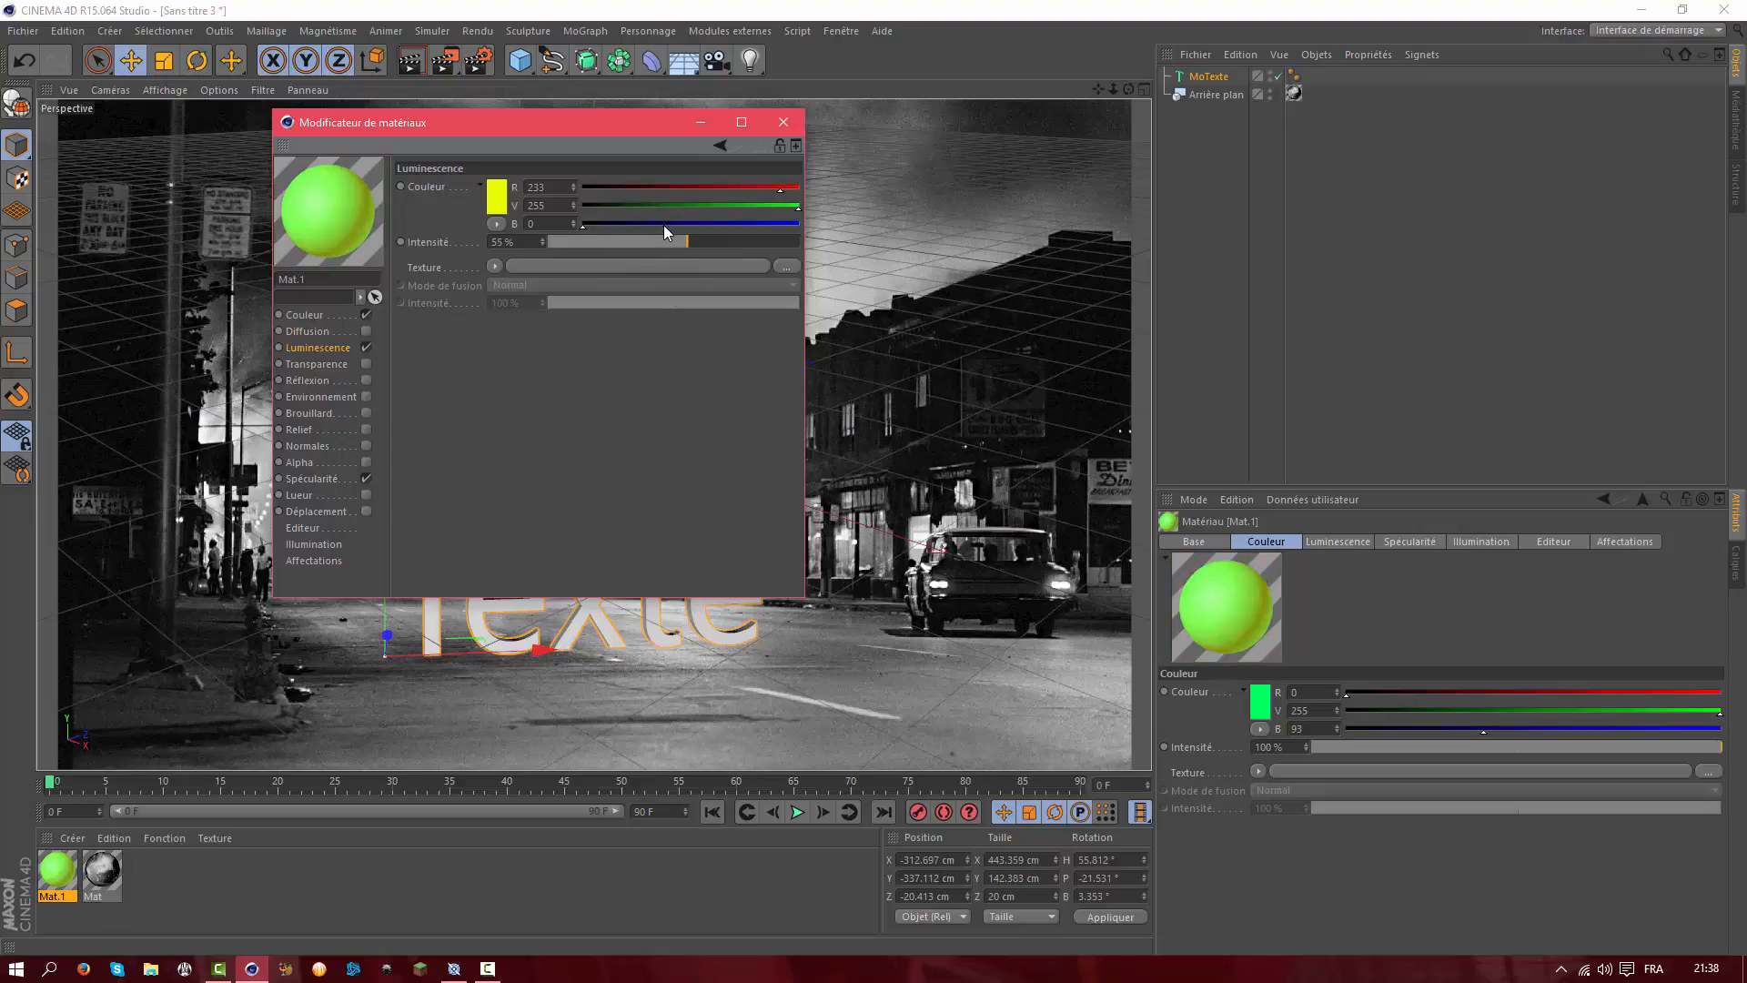
Enable Lueur on the material with Intensité interne 10 %, Intensité externe 20 % and Rayon 5 cm
left_click(340, 381)
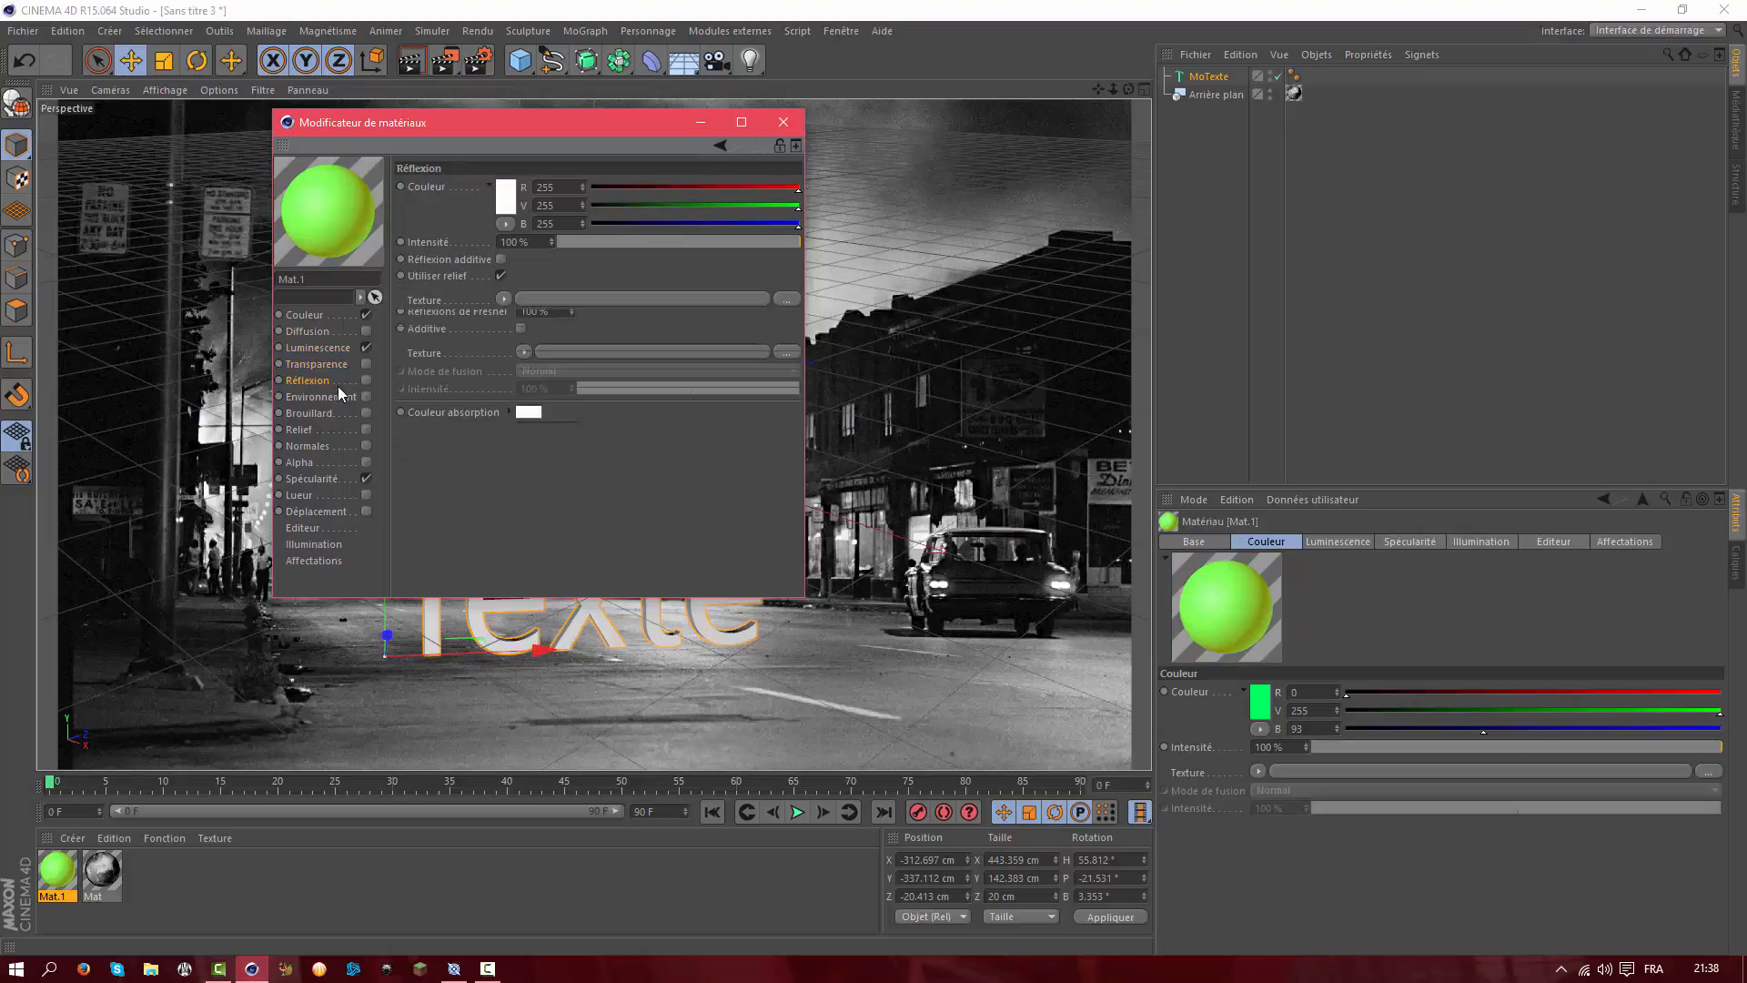
left_click(344, 495)
left_click(366, 495)
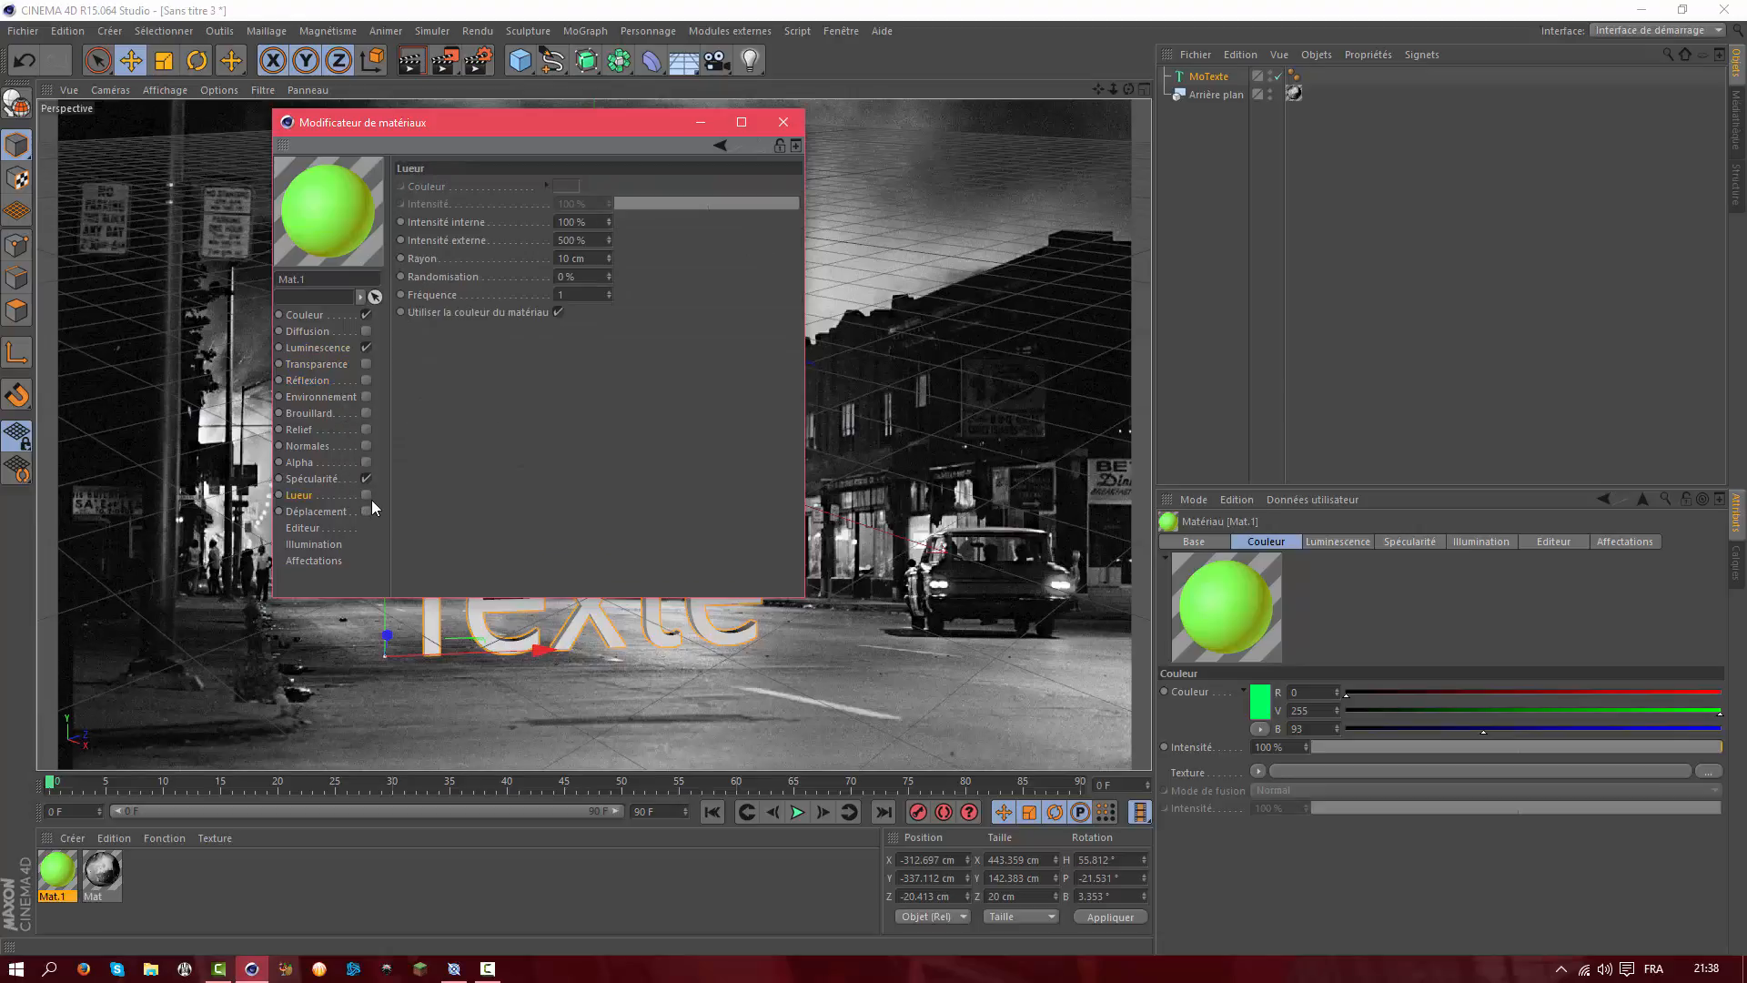
left_click_drag(600, 224, 464, 244)
type("10")
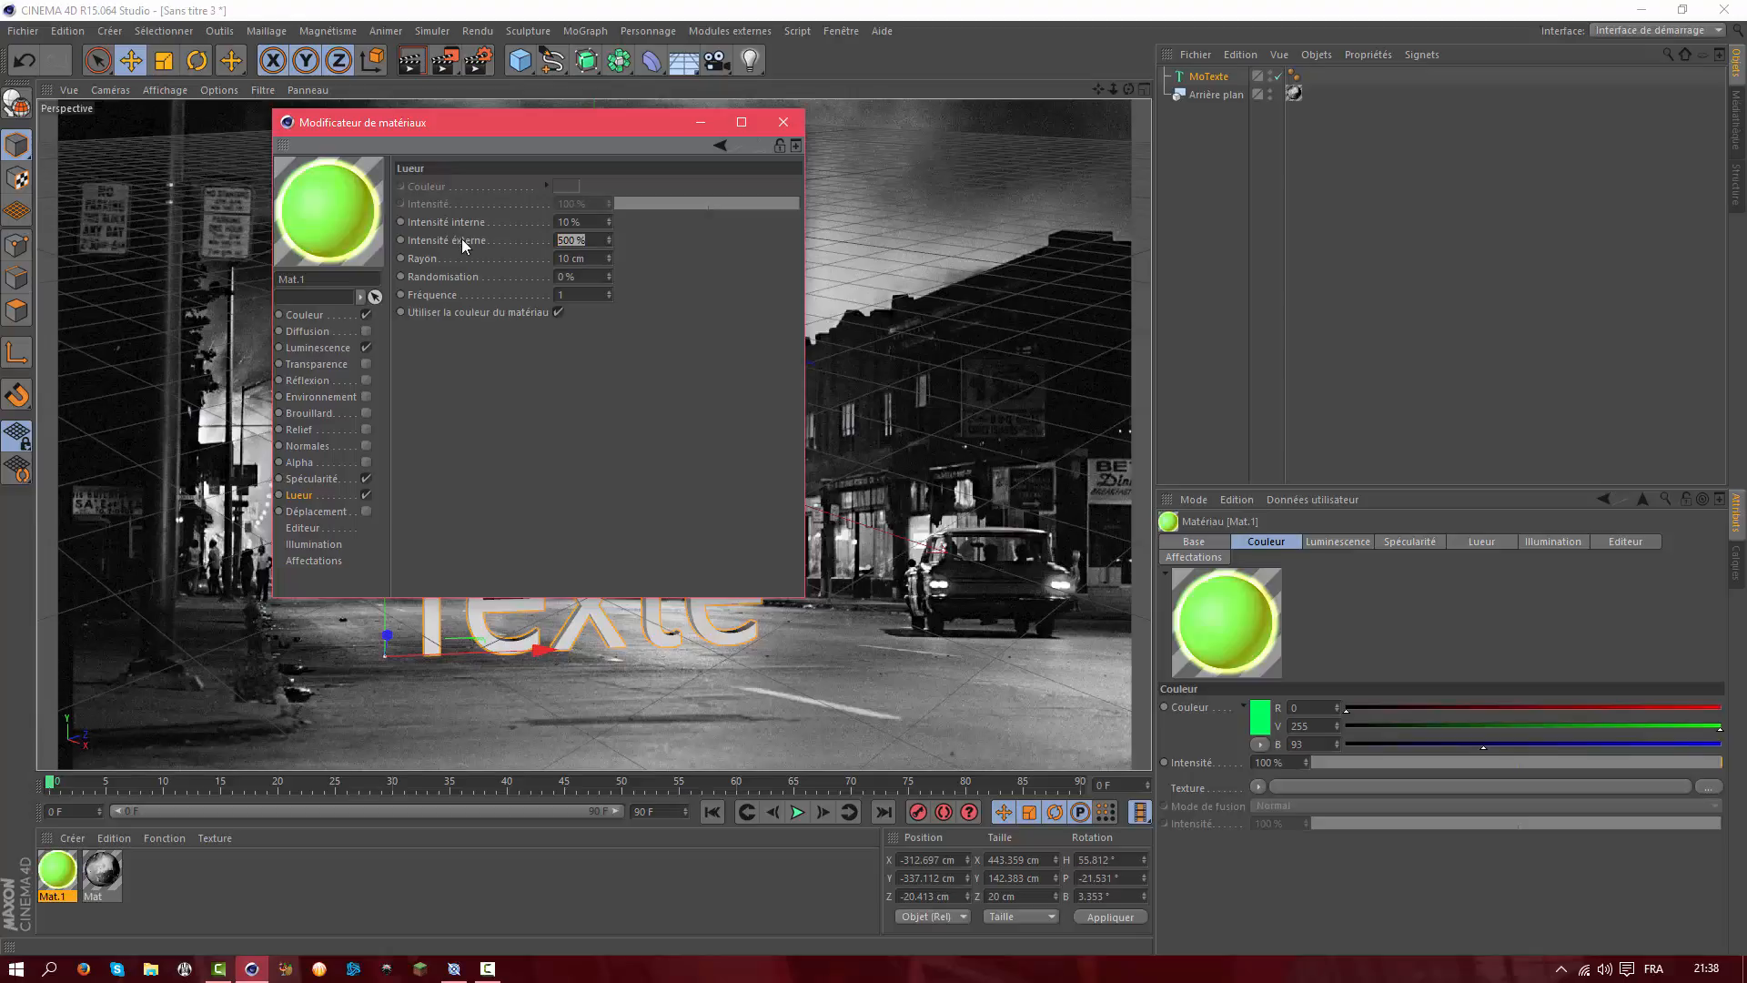
type("20")
key("Return")
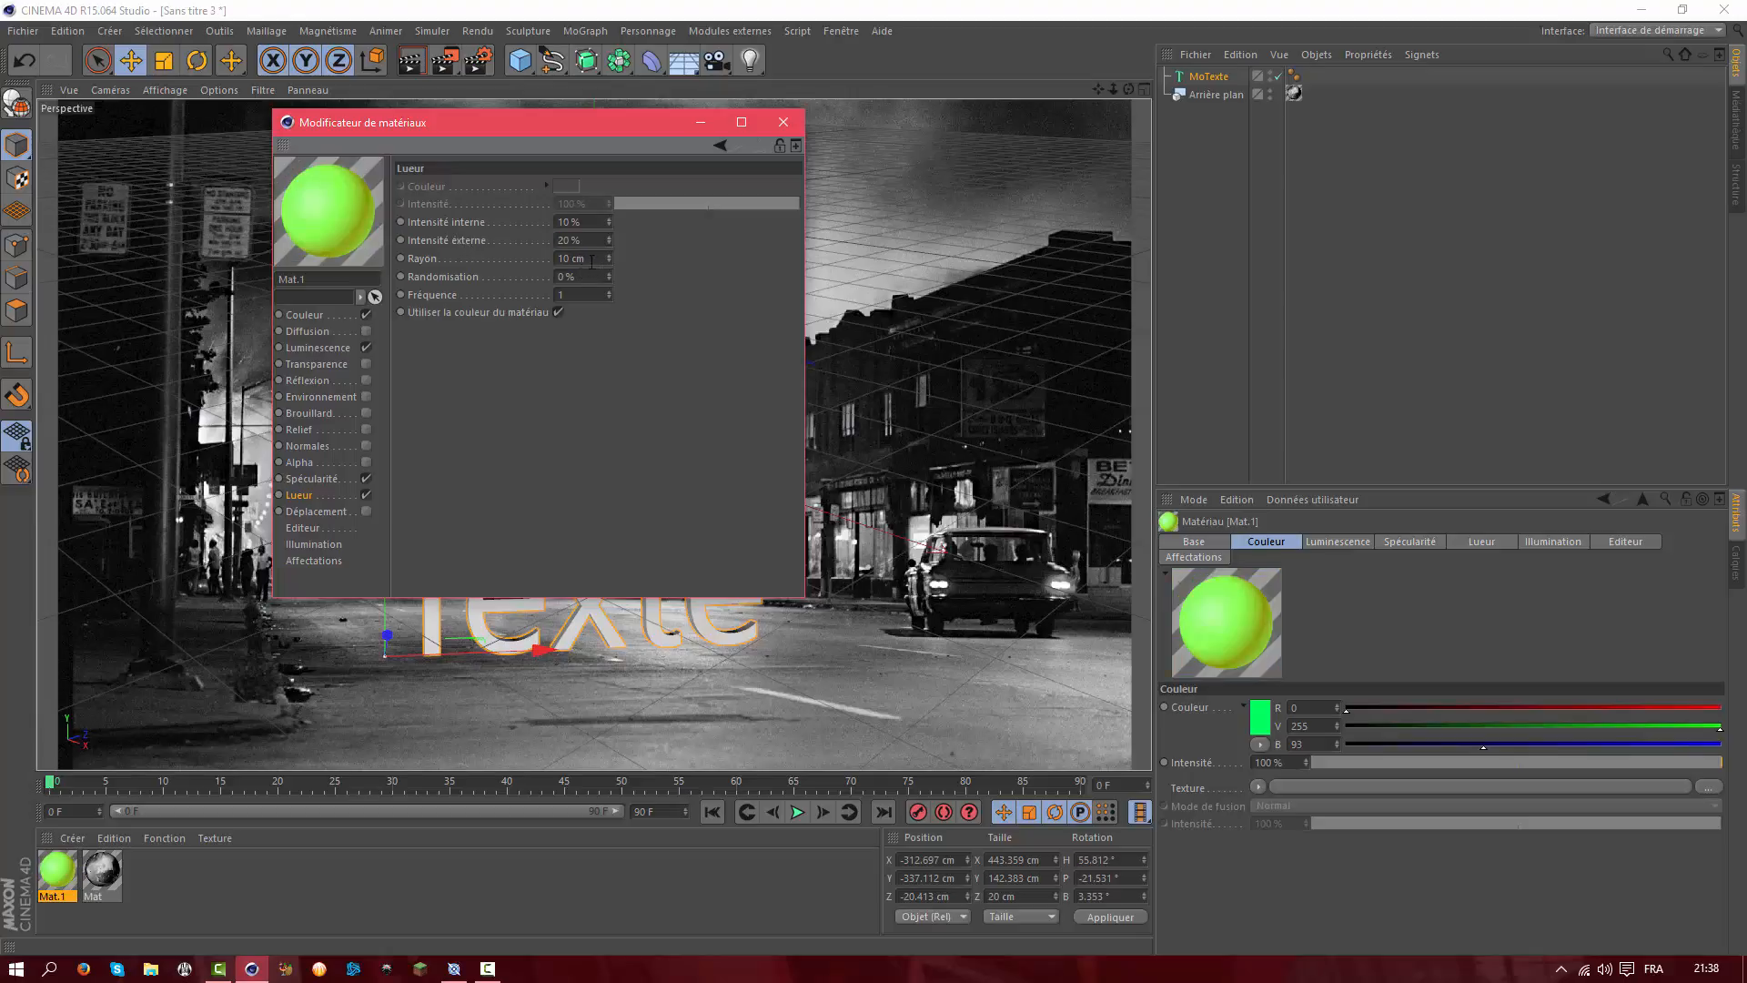
left_click_drag(592, 262, 526, 264)
type("5")
key("Return")
Close the material editor, apply the green material to the MoTexte and render the view
left_click(785, 124)
left_click_drag(58, 869, 432, 593)
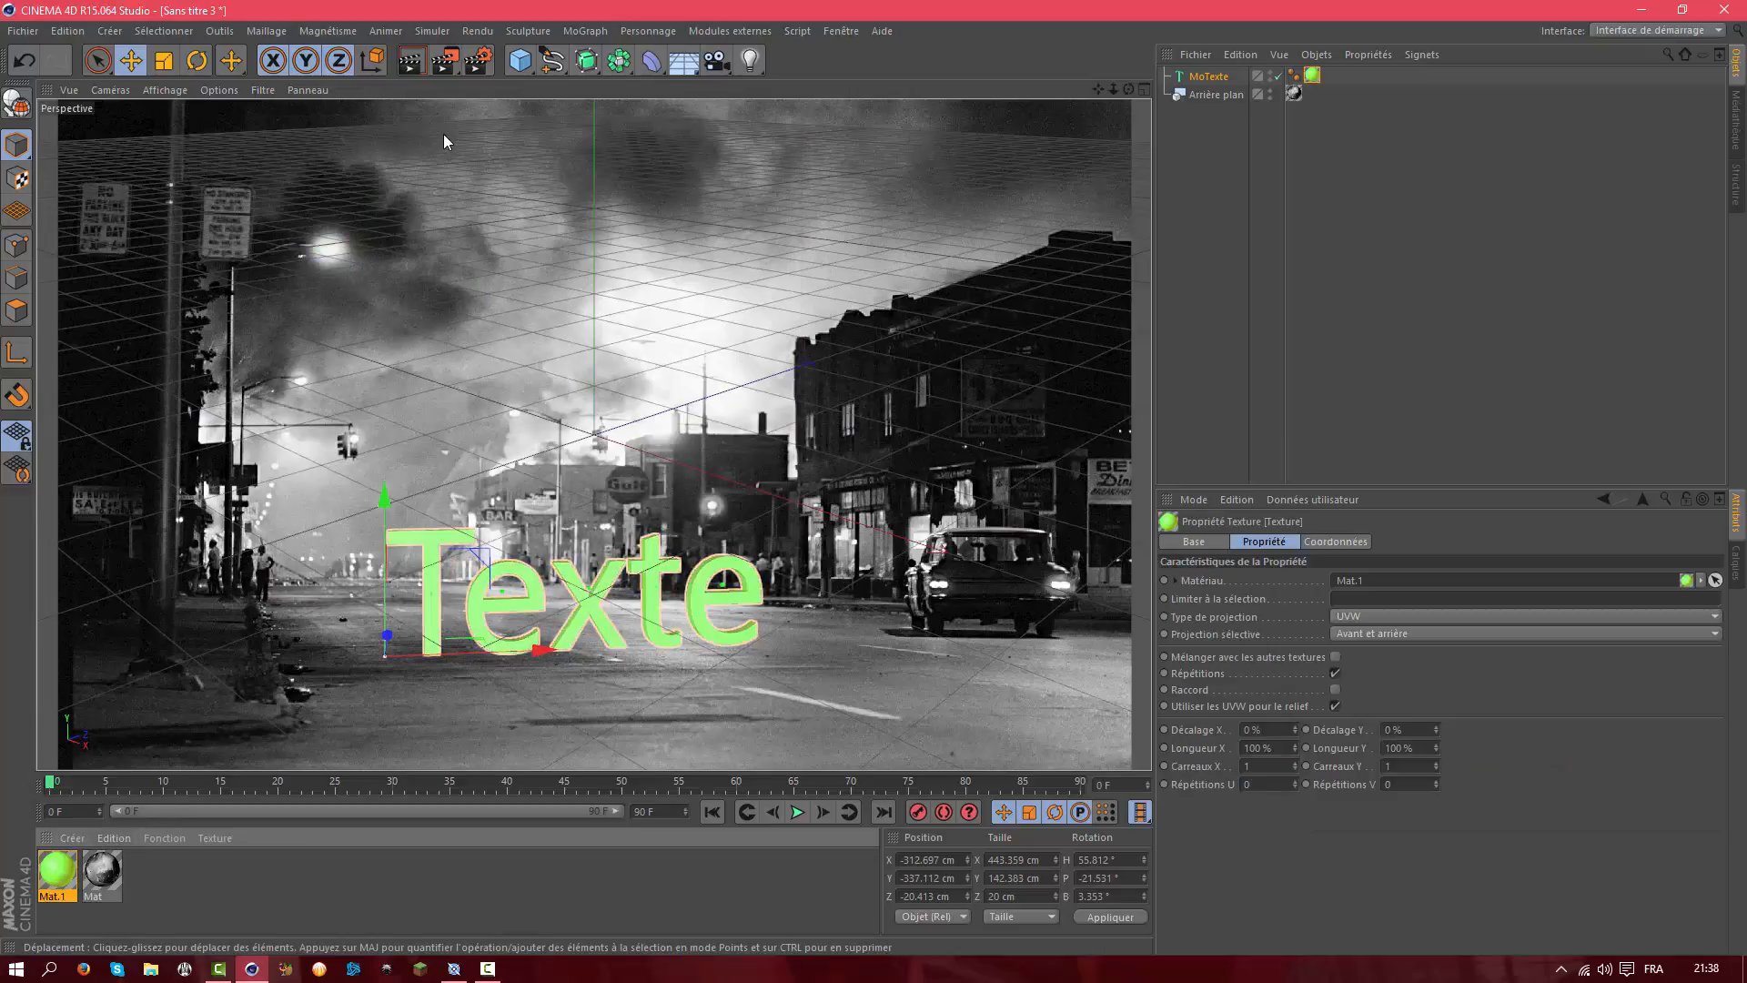
left_click(425, 61)
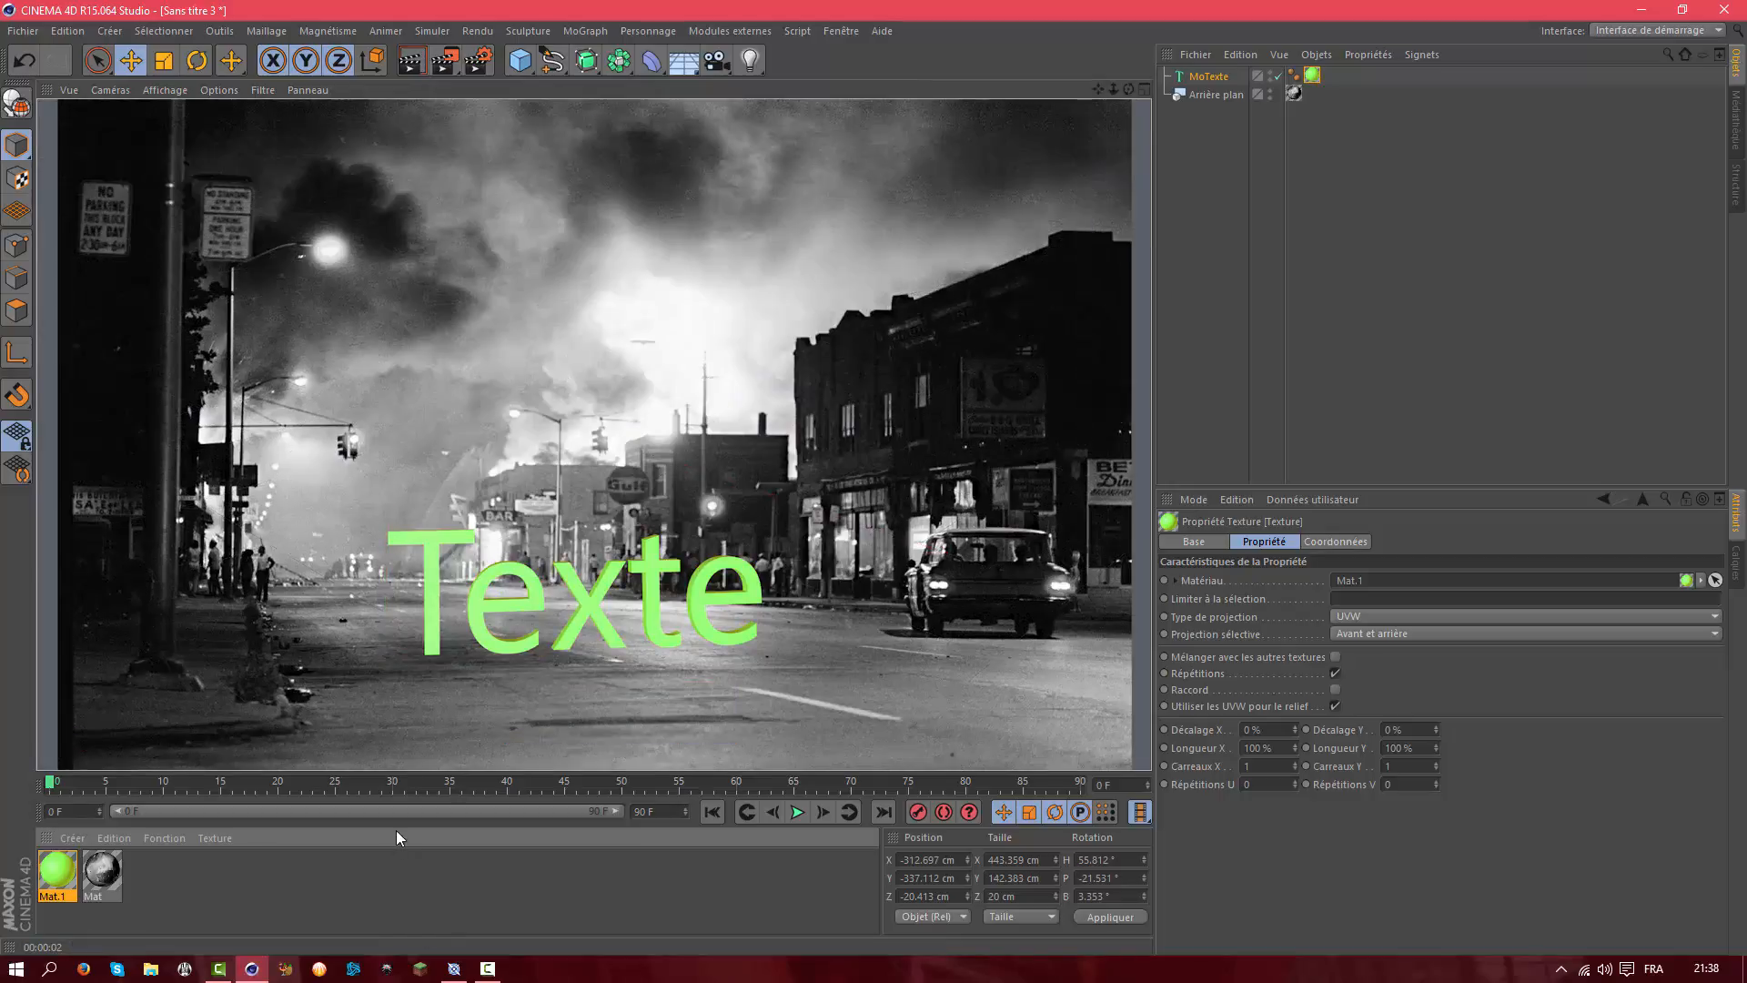
Rotate the MoTexte's bank (B) to about 4.7° and render the view again
left_click(588, 612)
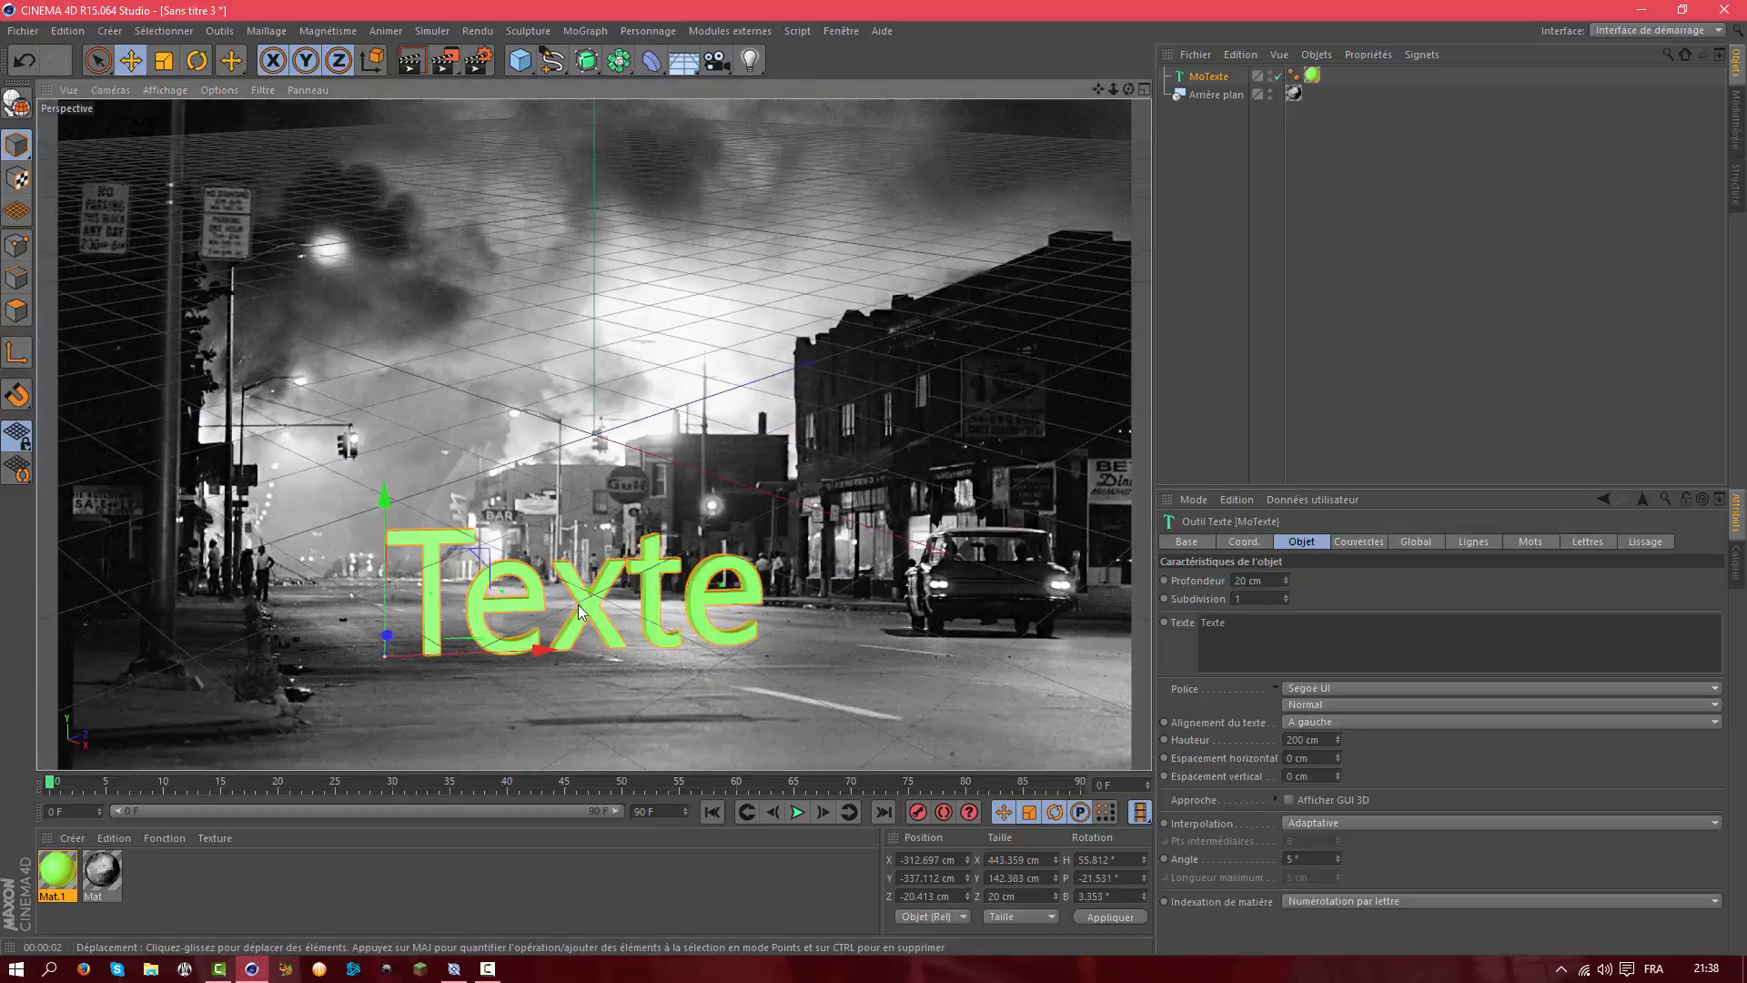
left_click(197, 61)
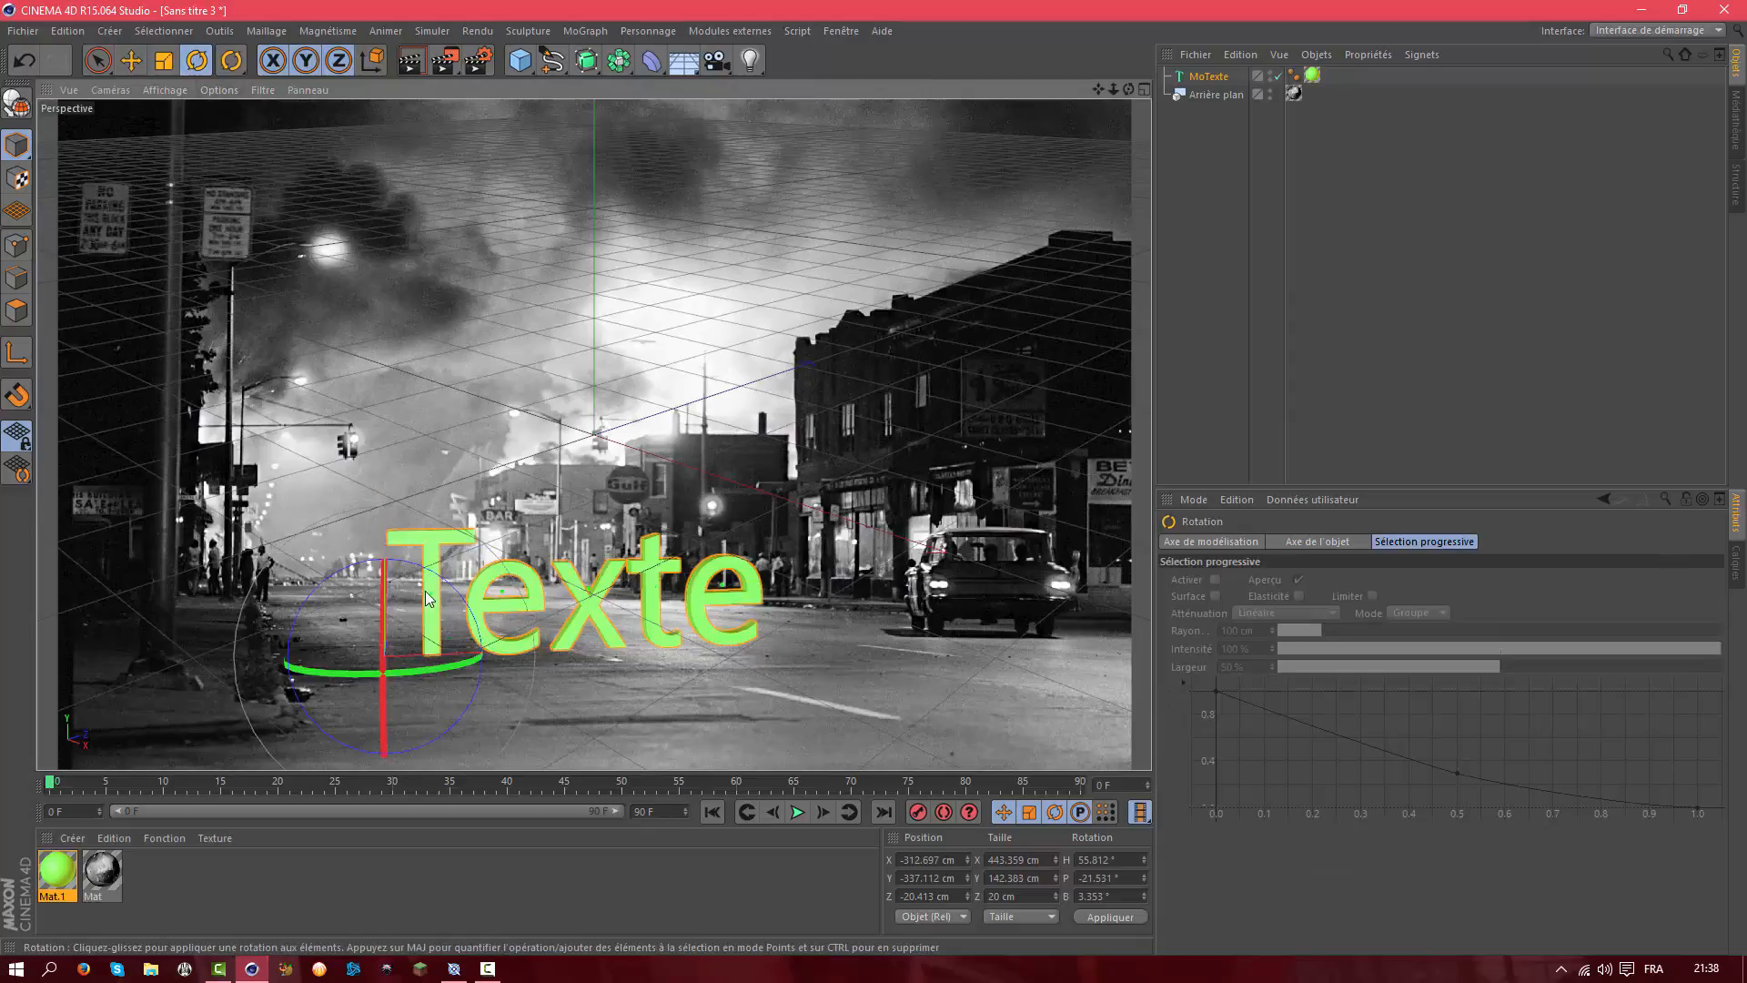
left_click_drag(440, 583, 444, 582)
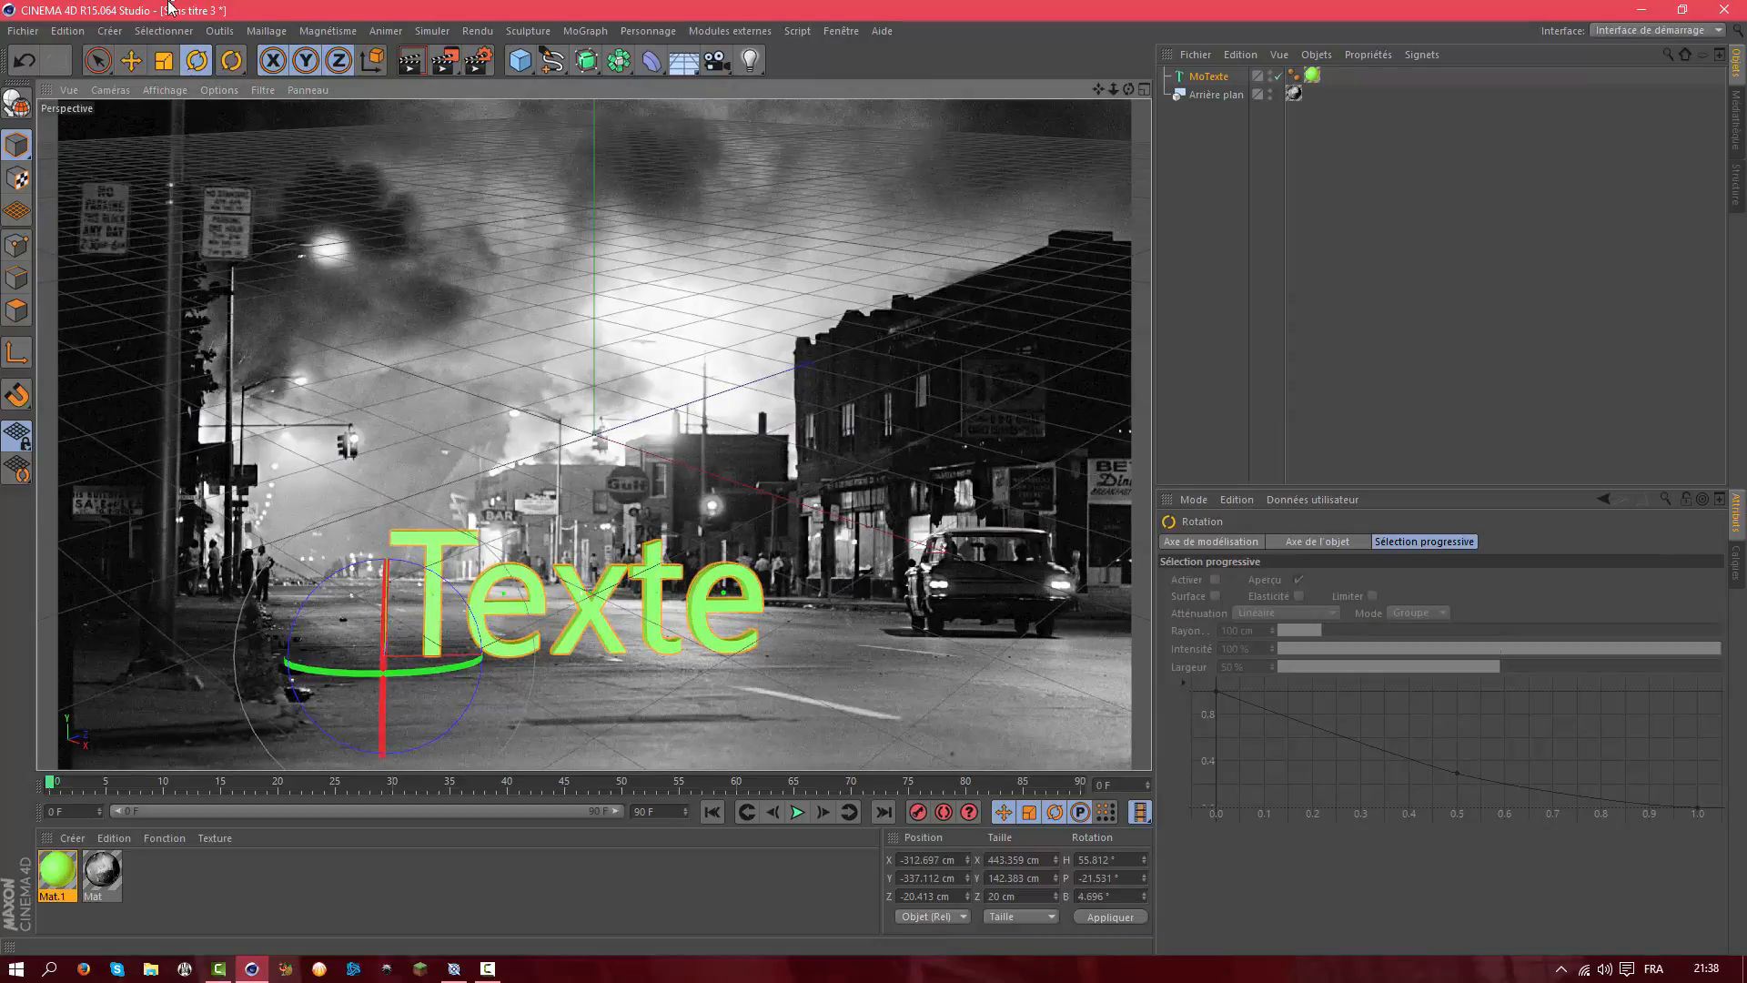
left_click(411, 61)
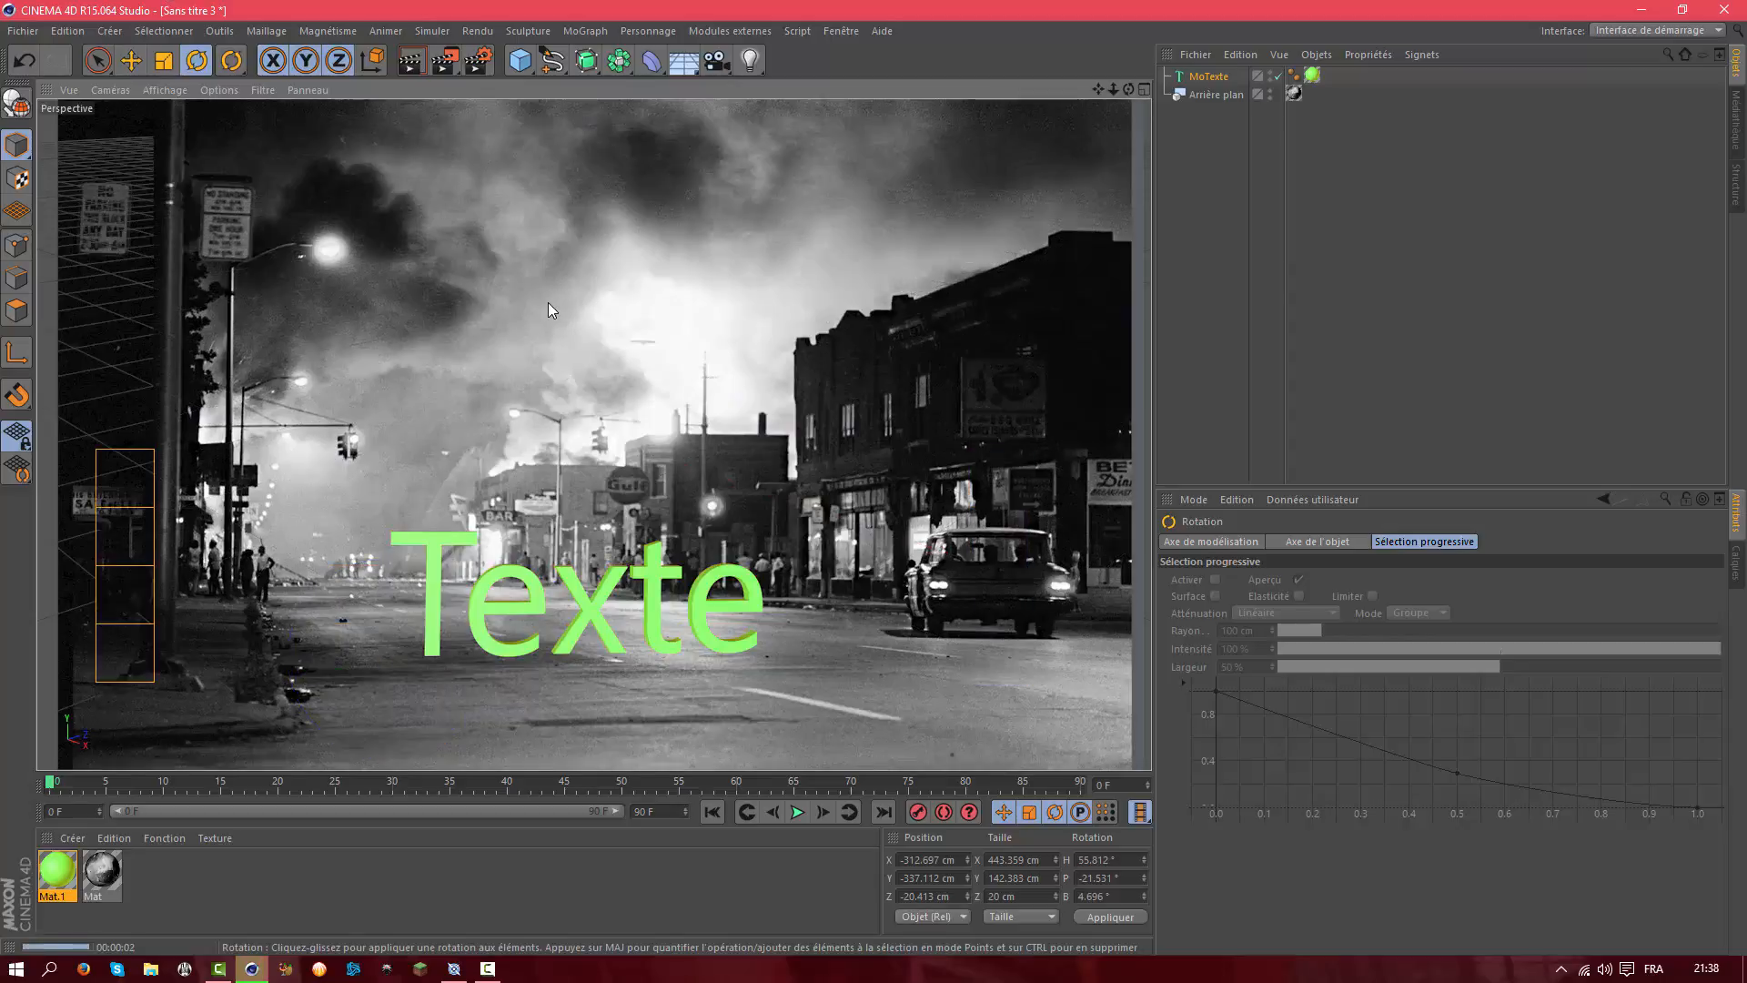